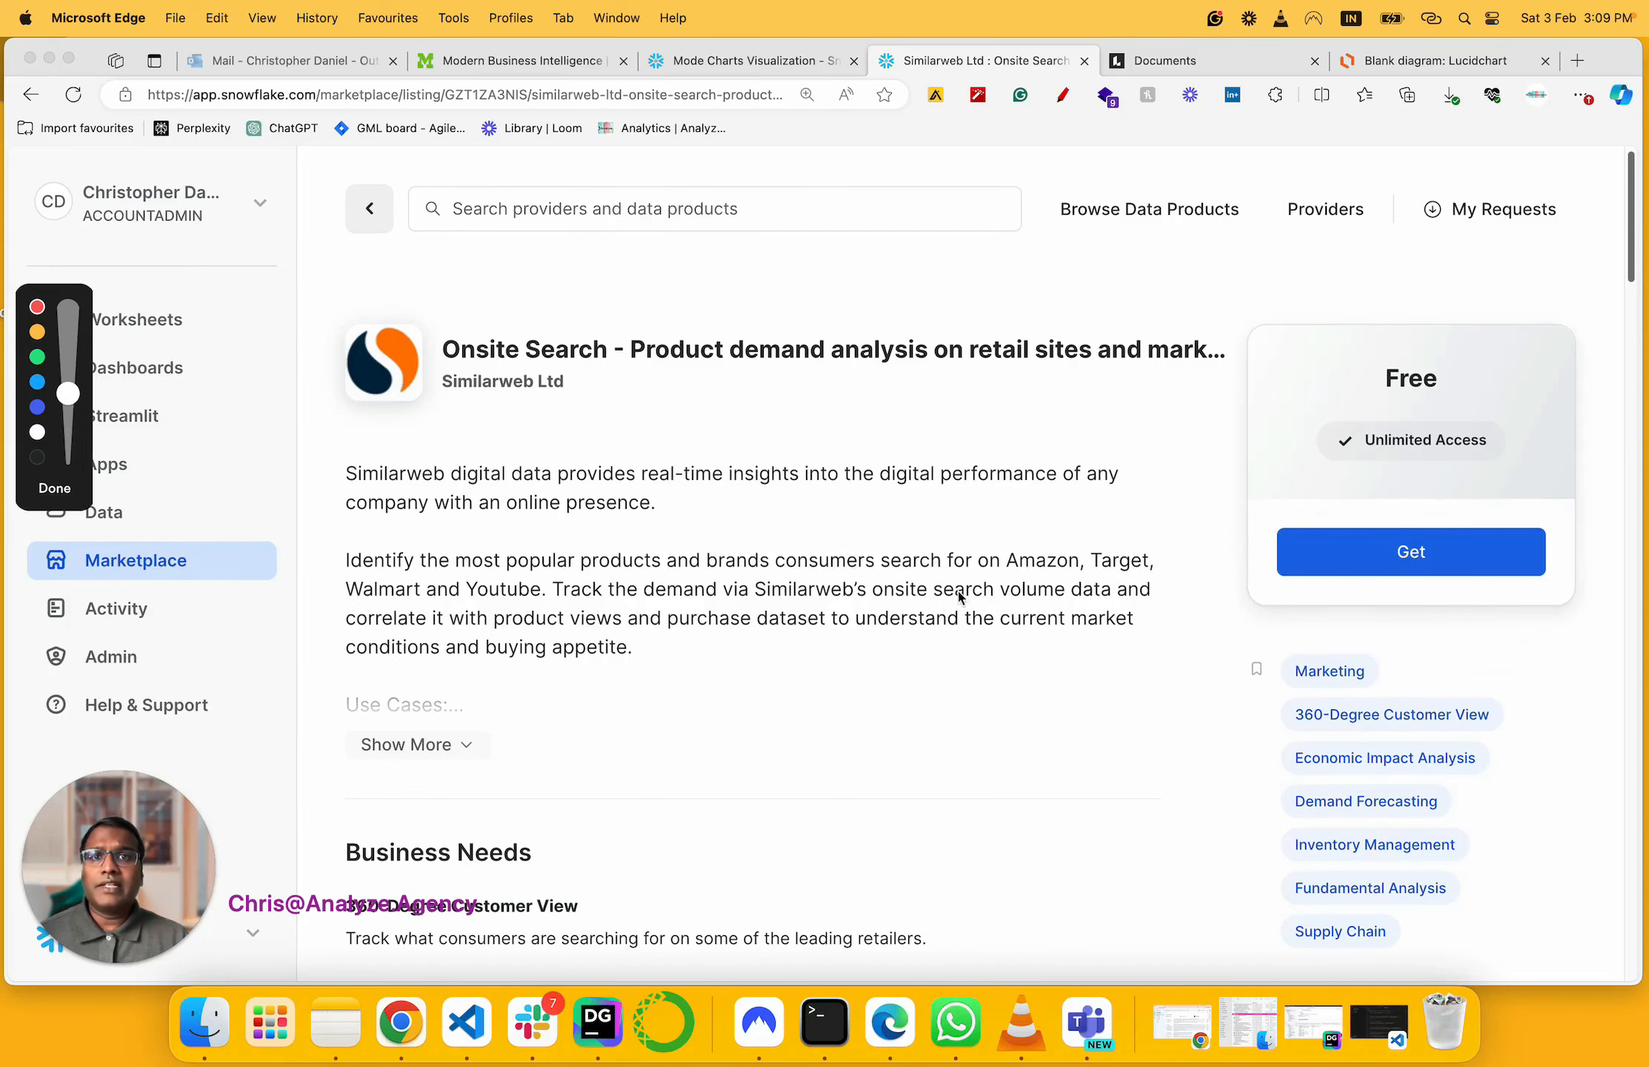
Switch to the Mode Charts Visualization worksheet and expand AMAZON_AND_ECOMMERCE_WEBSITES_PRODUCT_VIEWS_AND_PURCHASES through DATAFEEDS down to its tables, widening the object tree
click(725, 66)
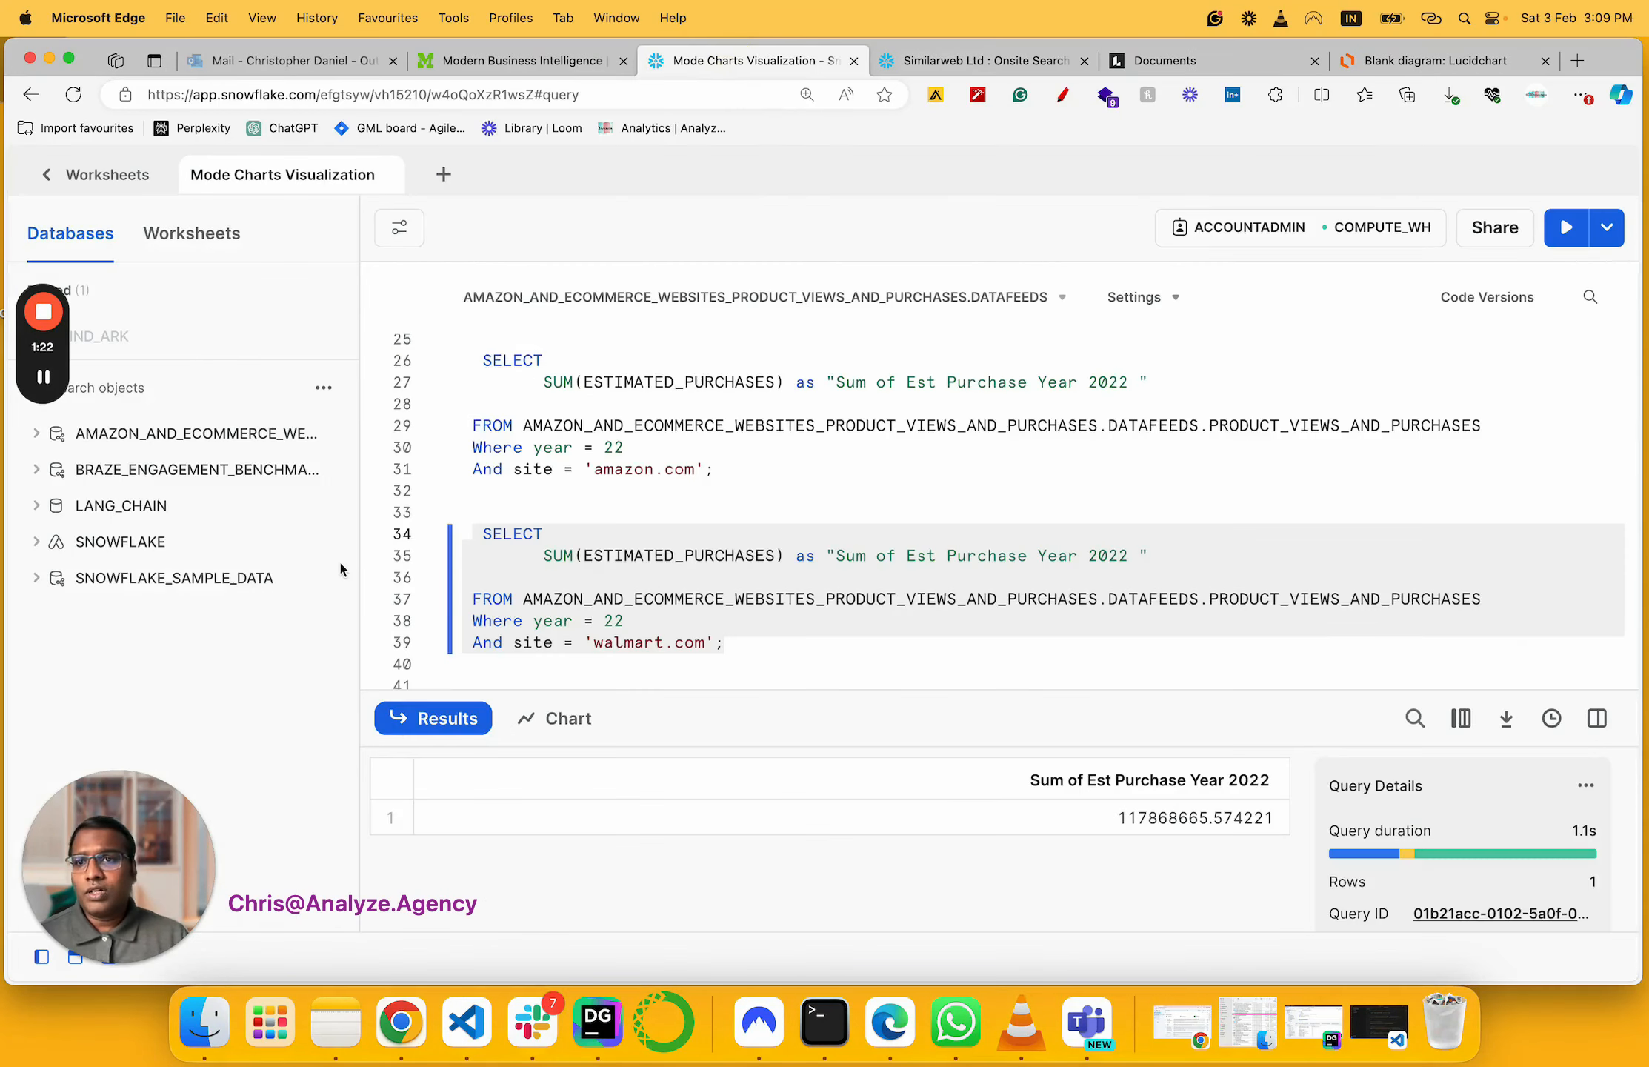
click(37, 443)
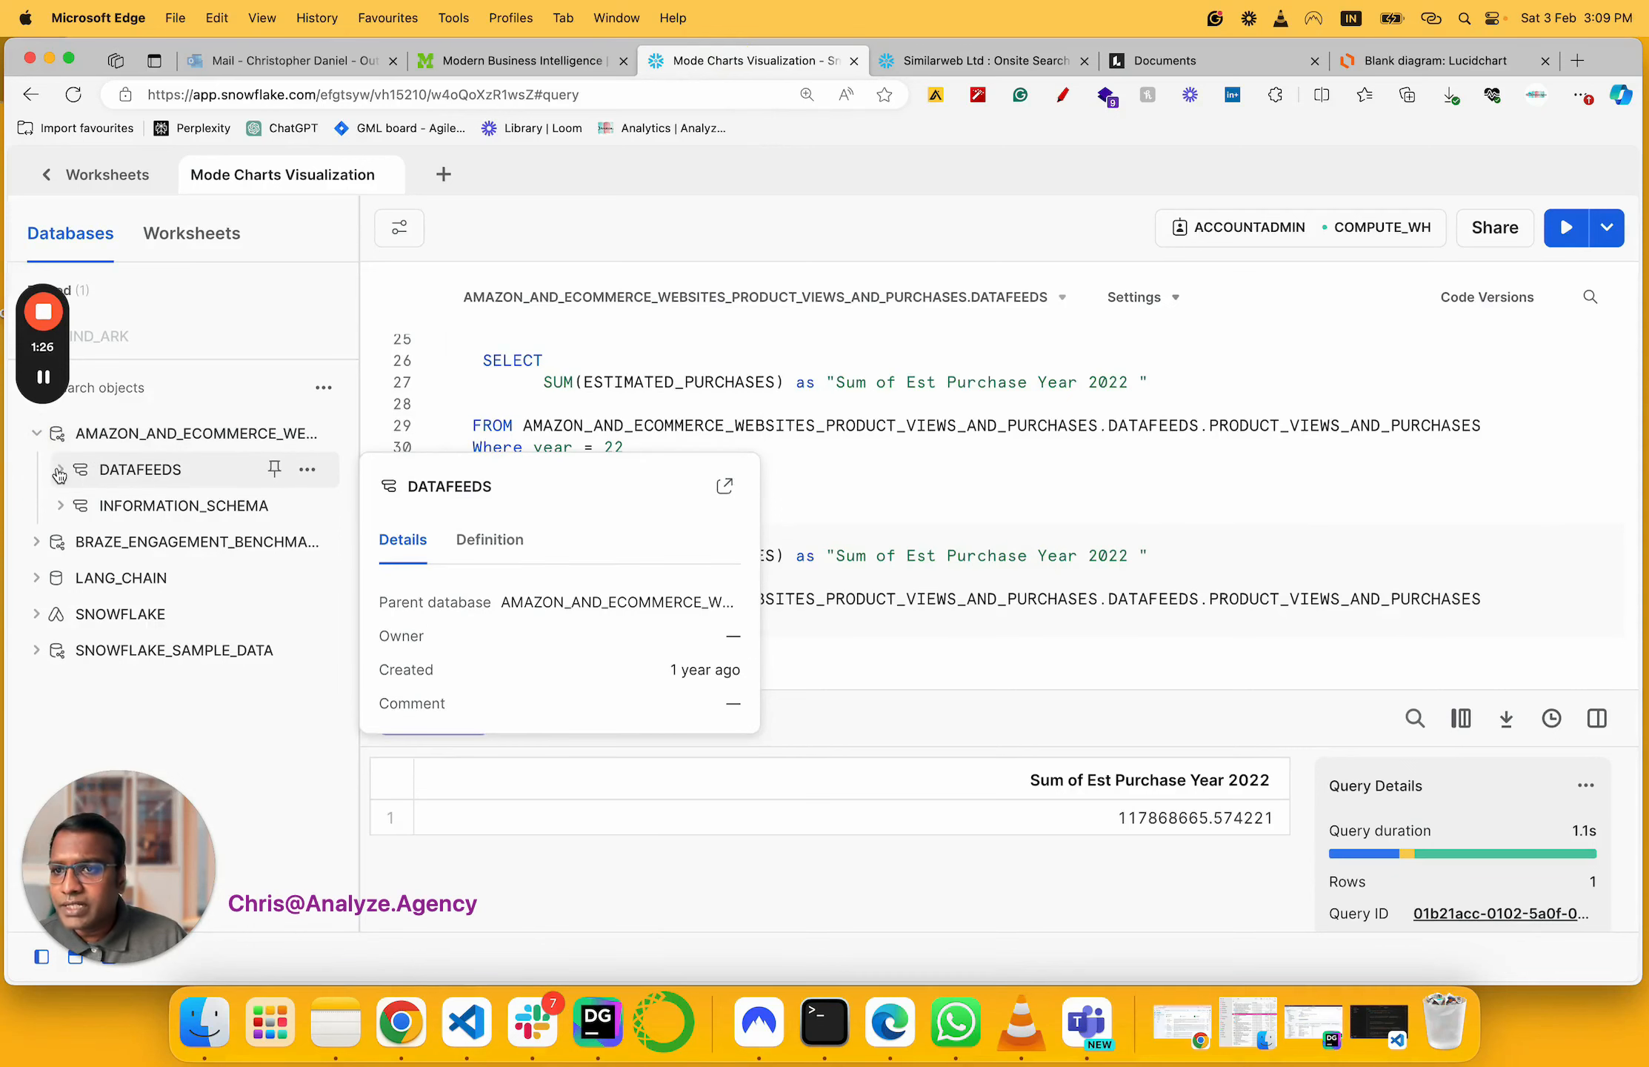
click(148, 480)
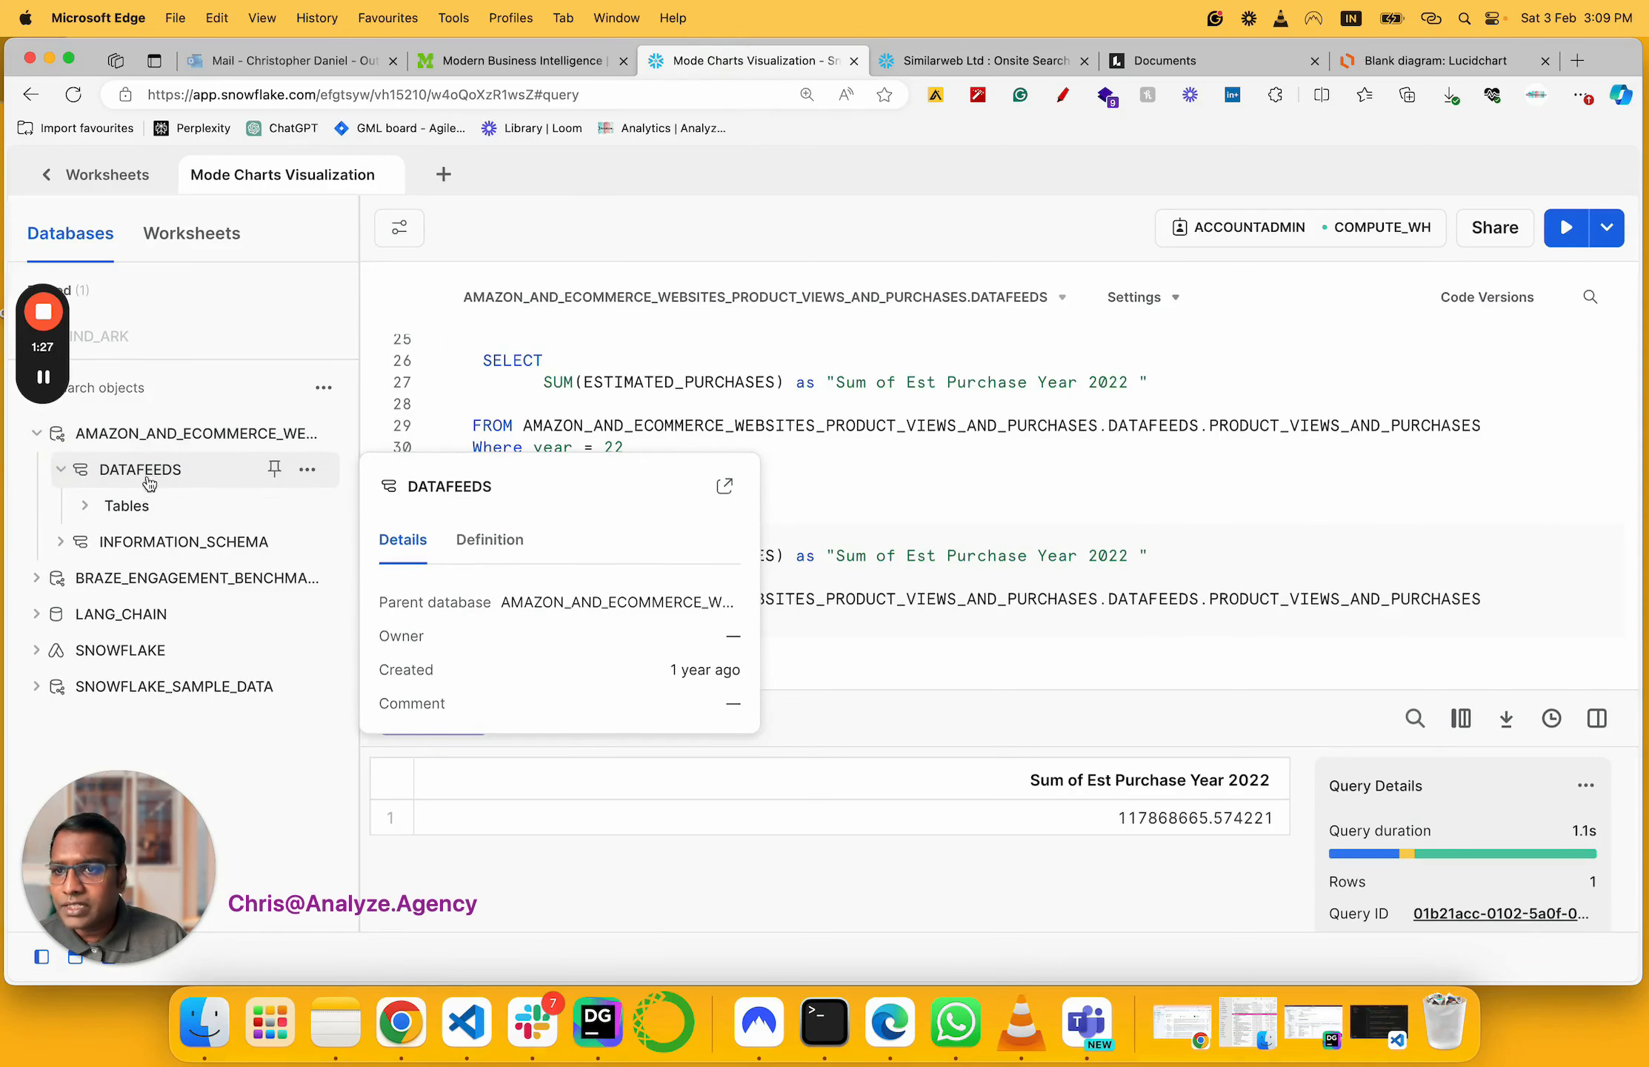
click(83, 508)
drag(360, 552, 681, 509)
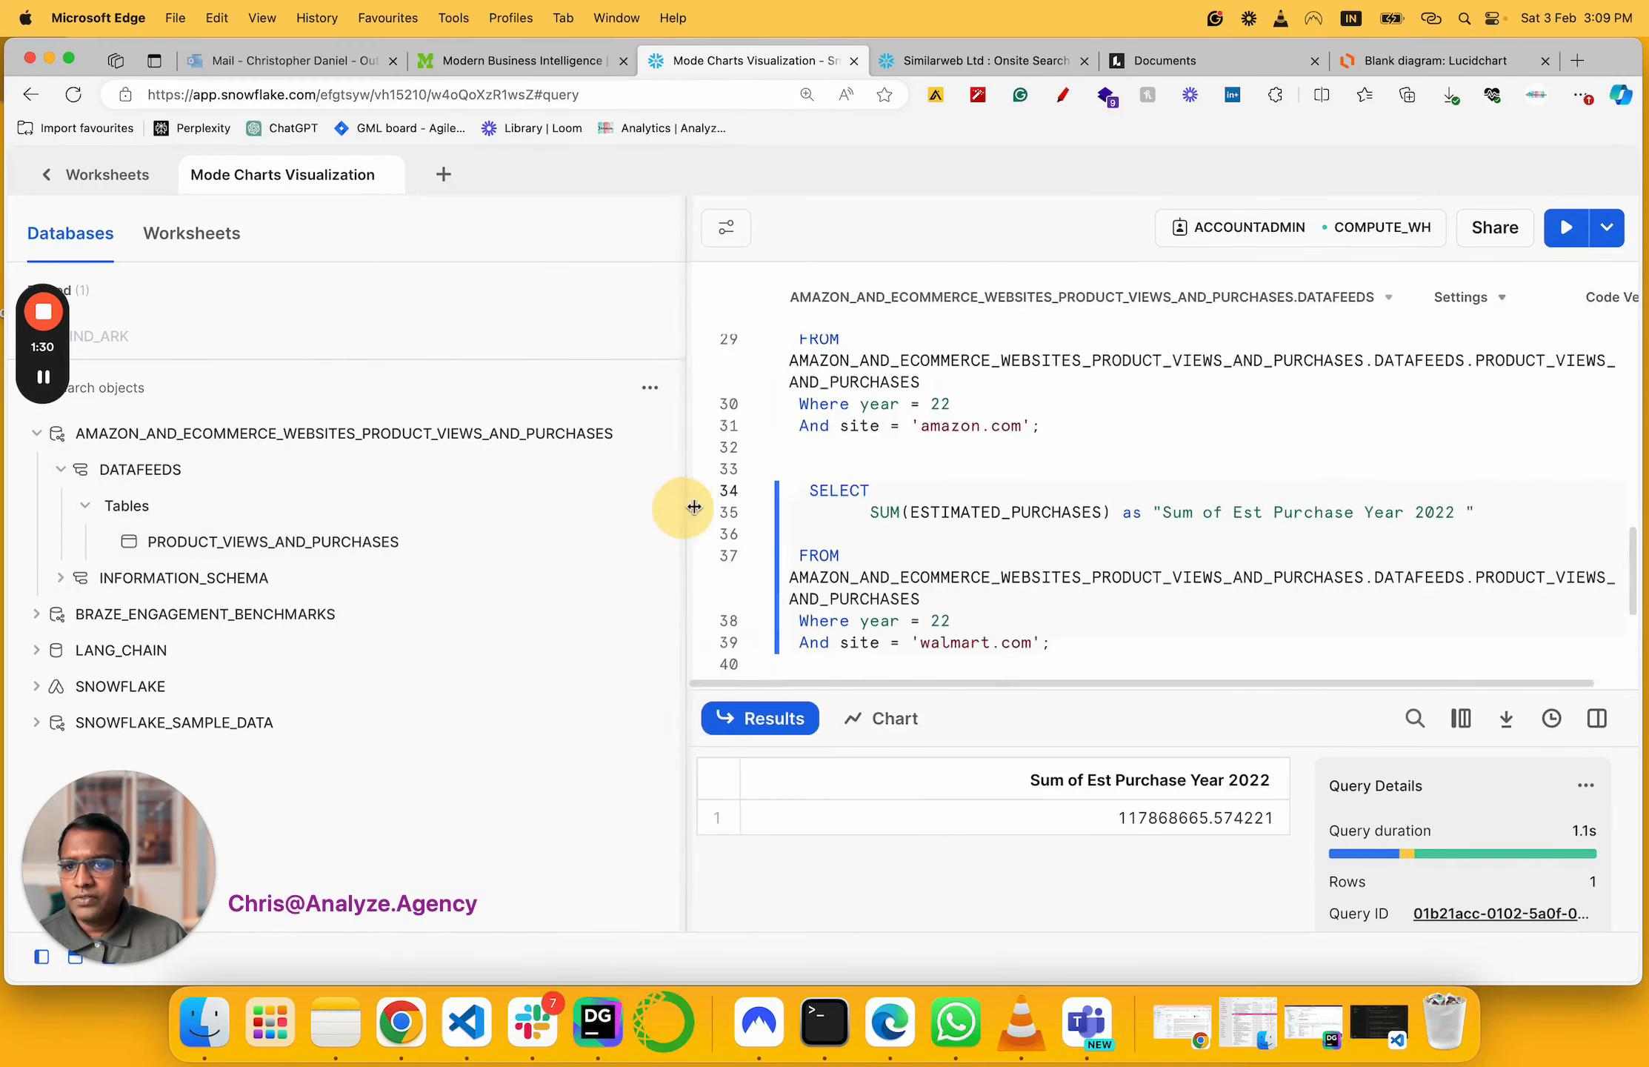
mouse_move(194, 579)
drag(149, 549, 334, 560)
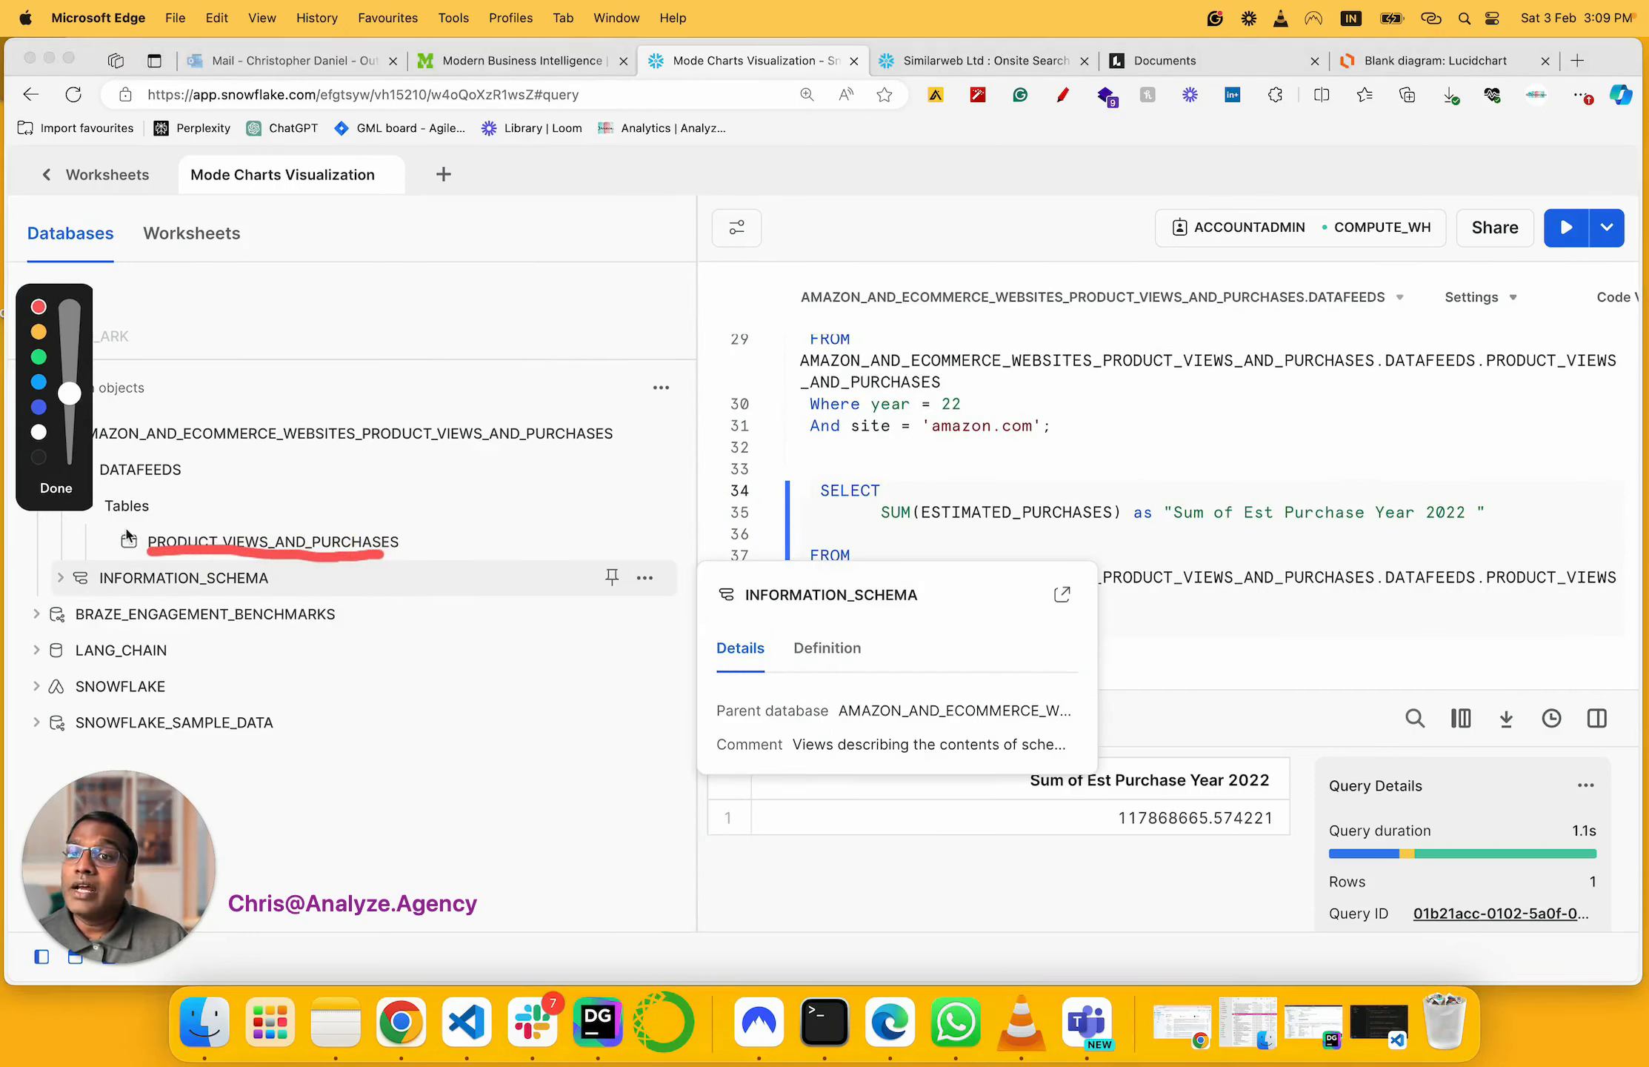
click(59, 491)
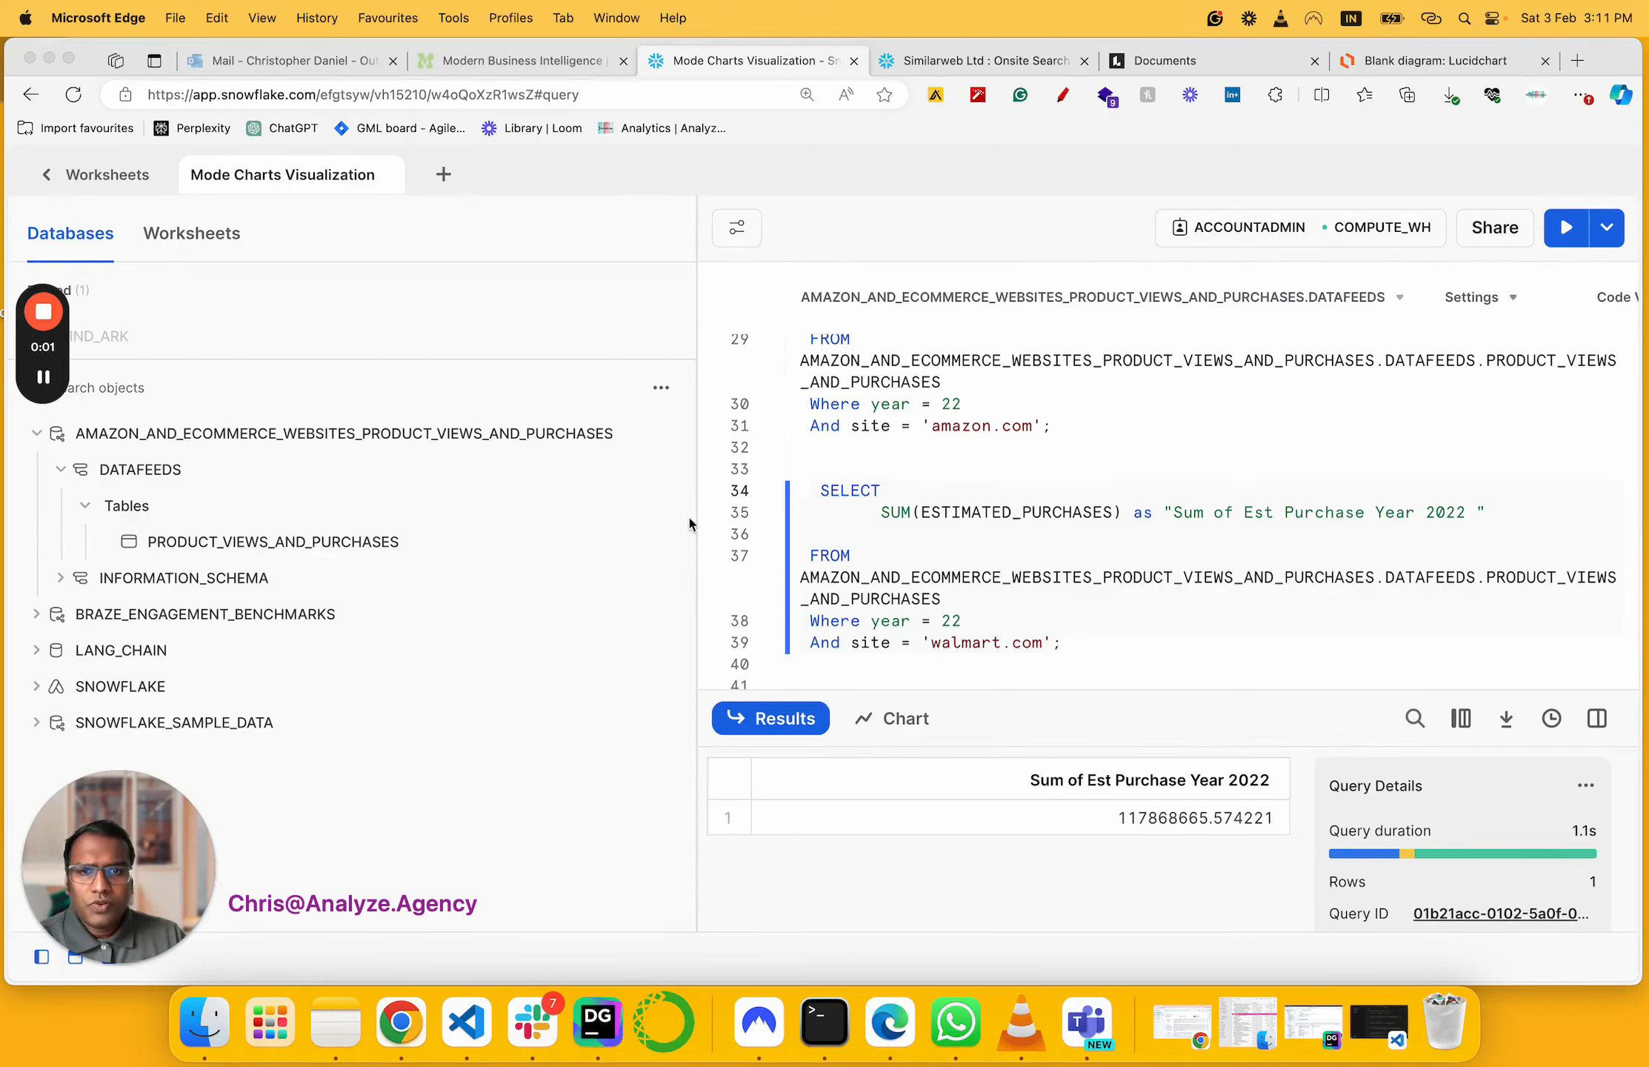
Narrow the object tree and run only the first SELECT query on PRODUCT_VIEWS_AND_PURCHASES, limited to 100 rows
drag(696, 523, 372, 541)
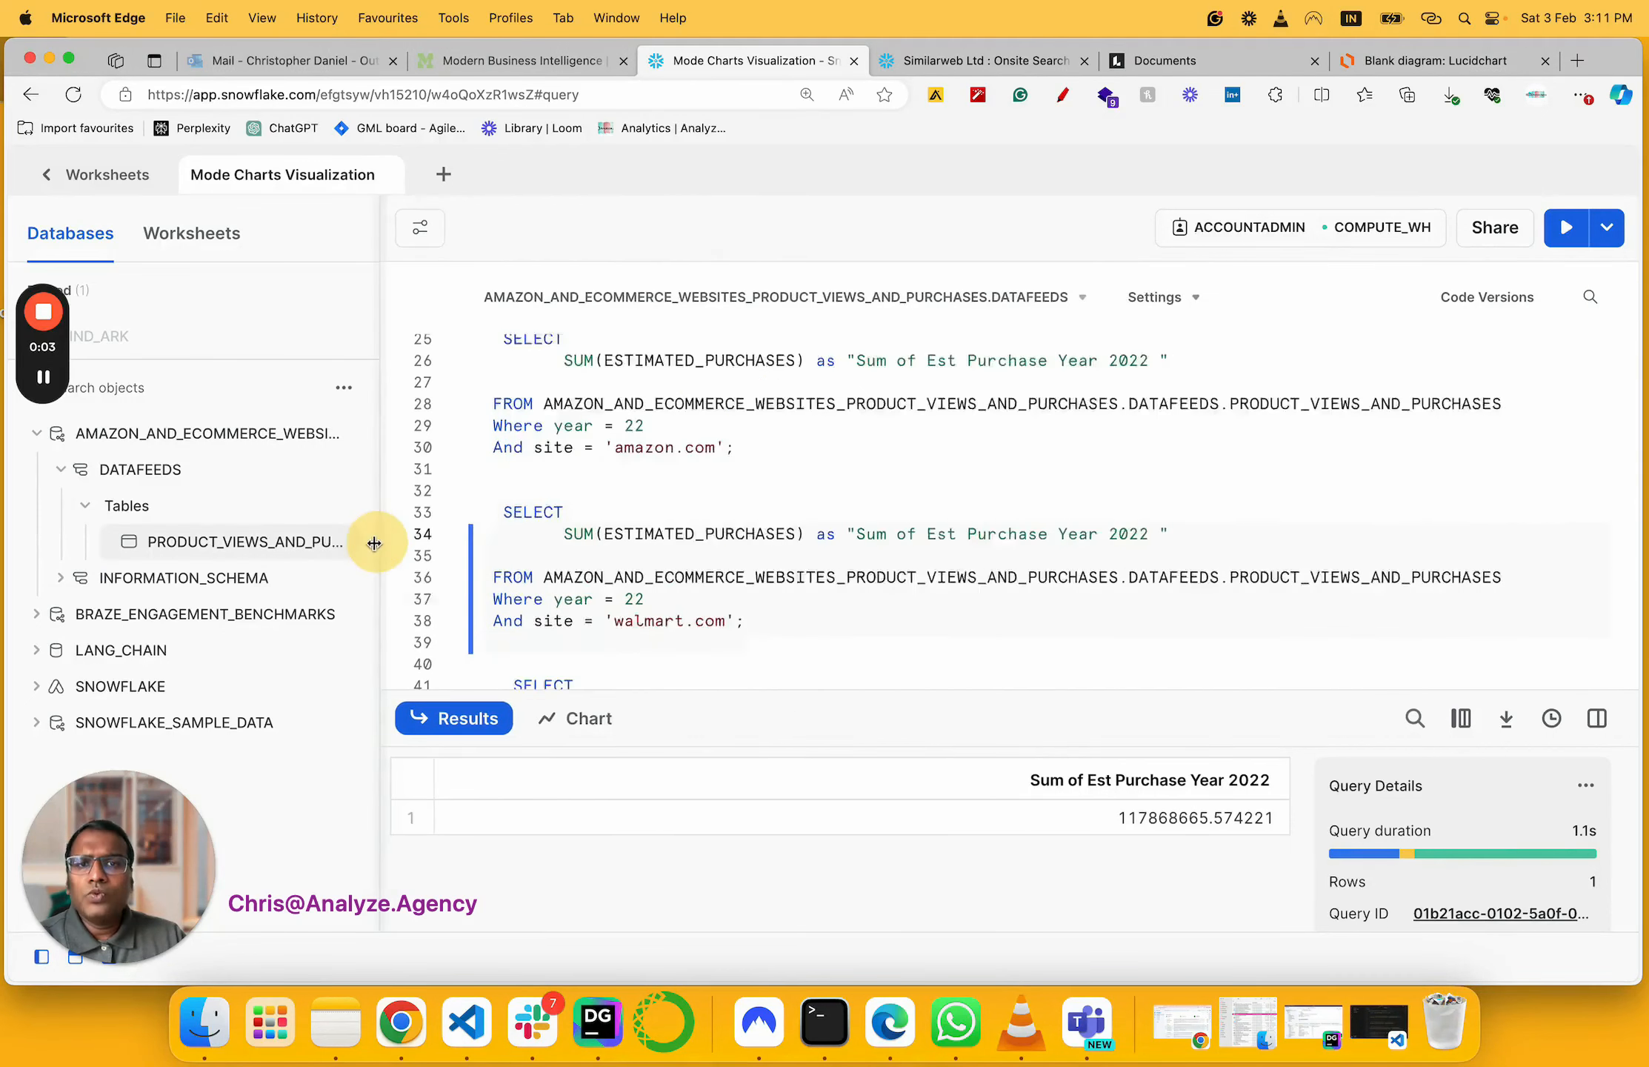
scroll(656, 507, up, 3)
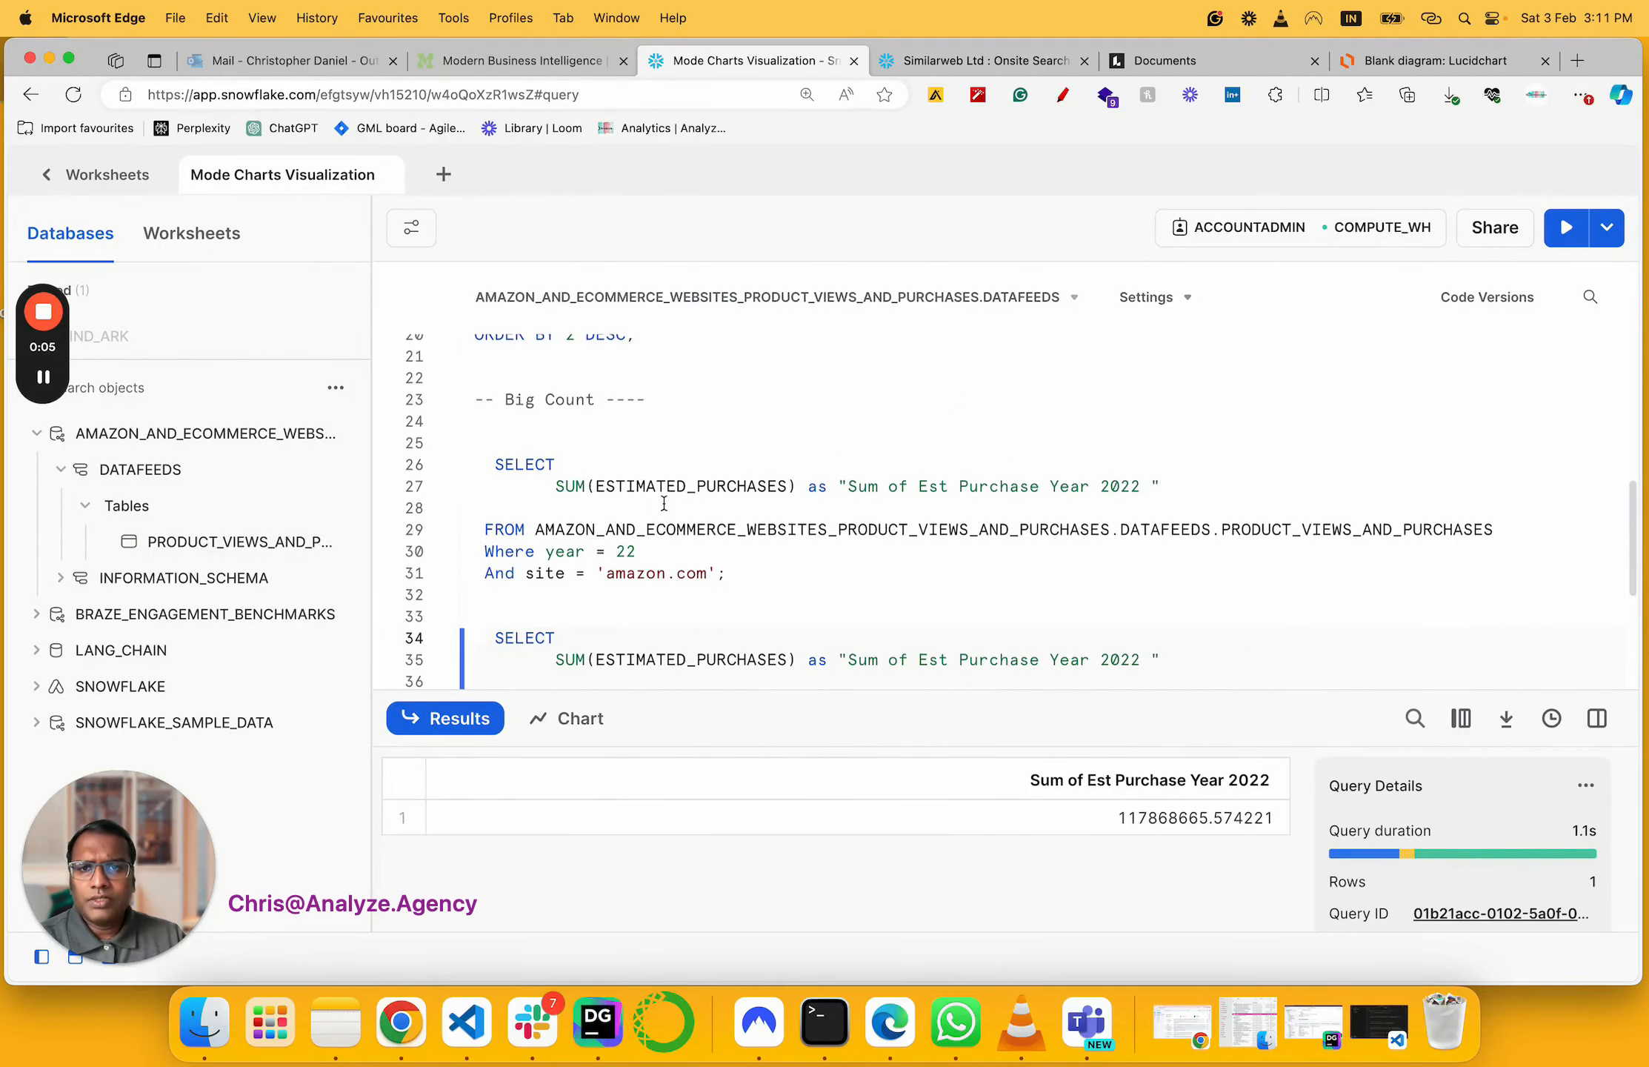
scroll(663, 500, up, 5)
scroll(674, 495, up, 2)
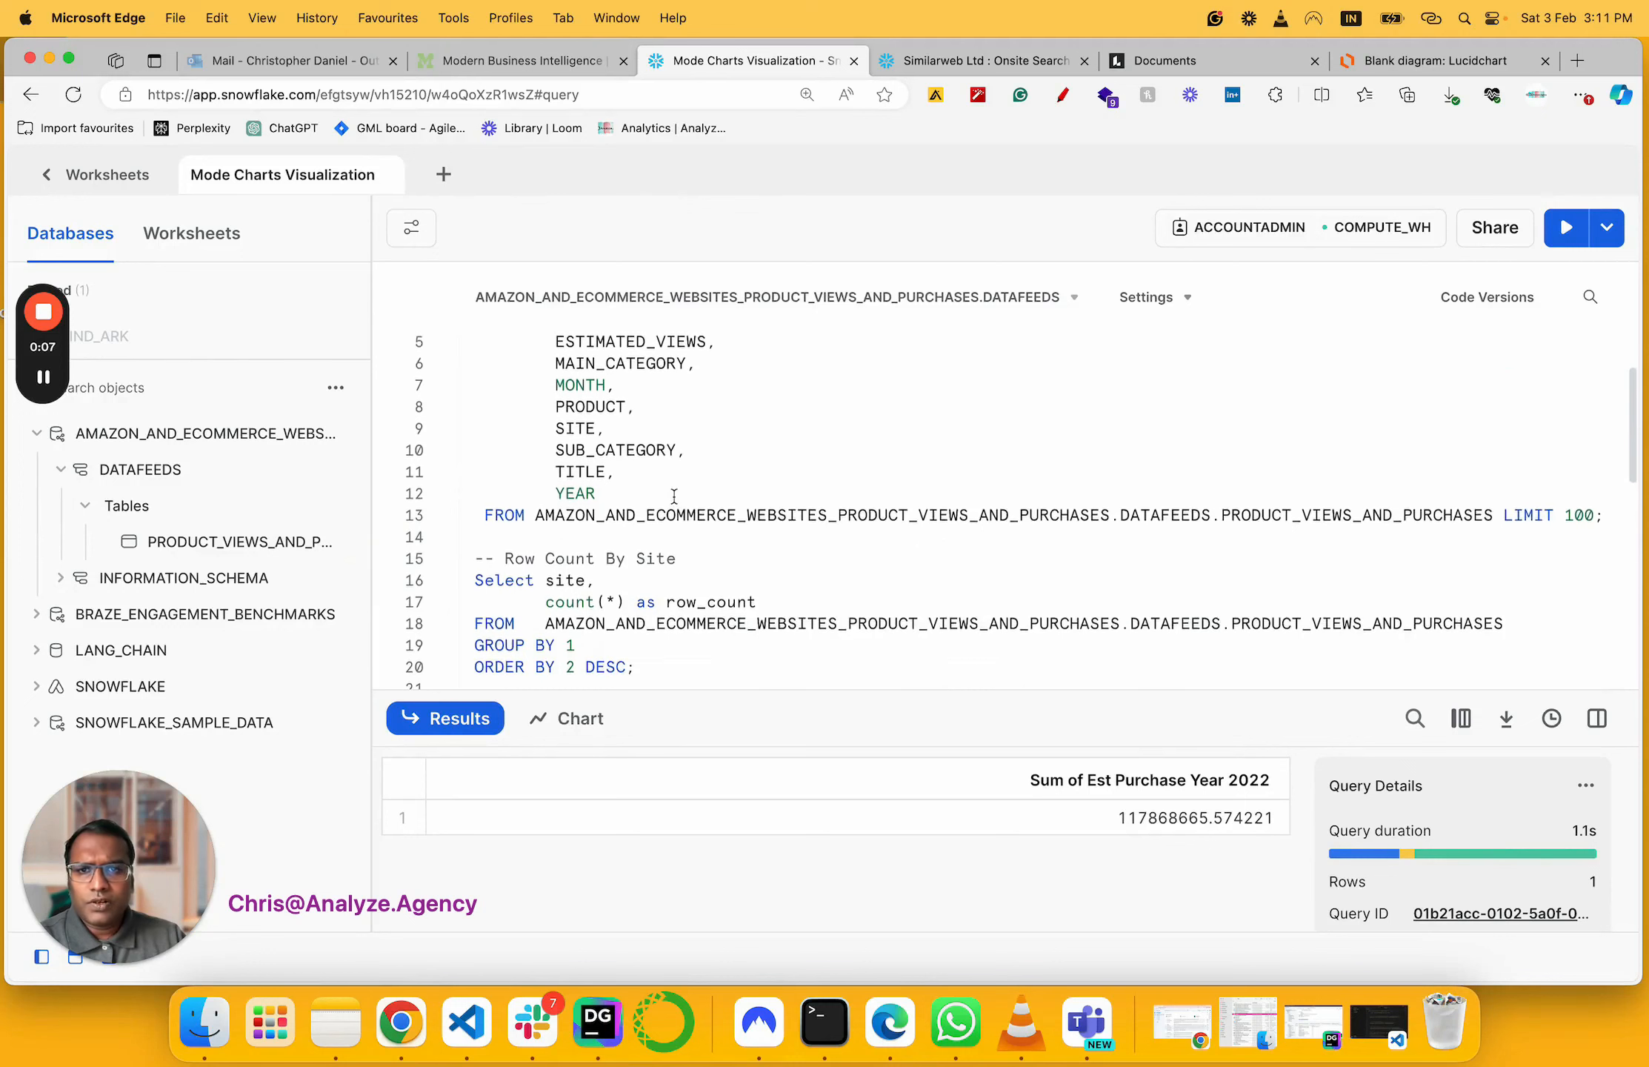
click(893, 575)
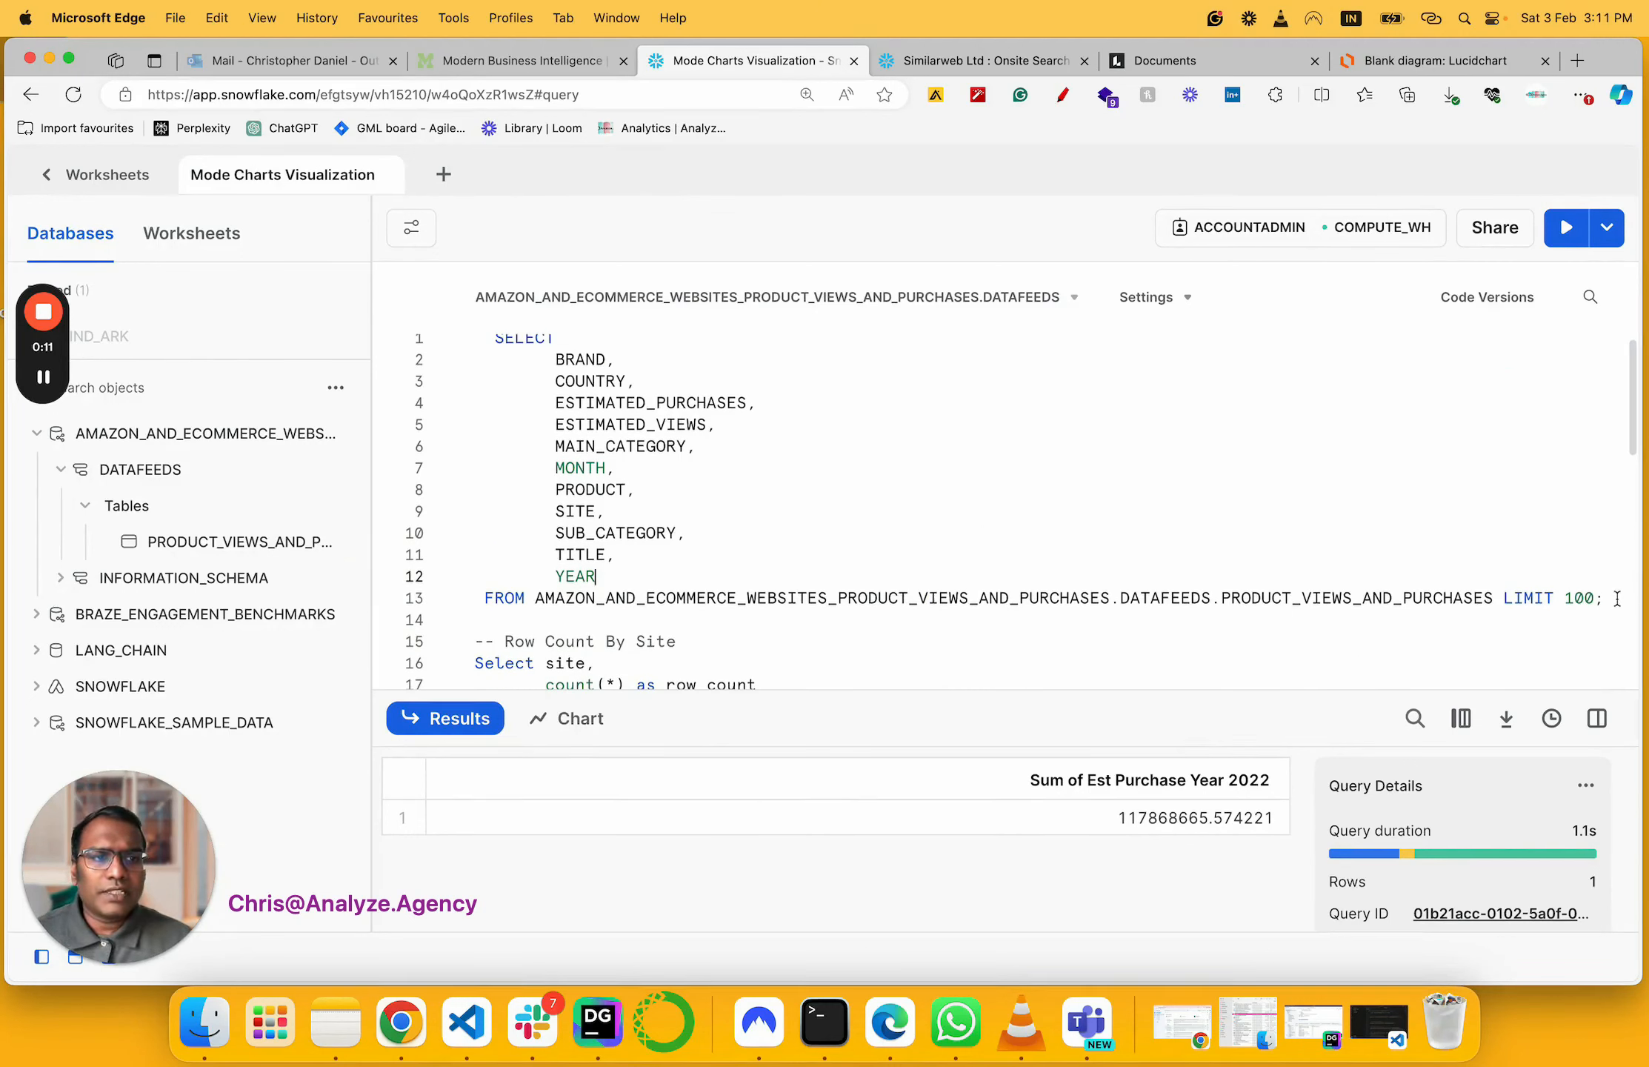
drag(1617, 599, 449, 331)
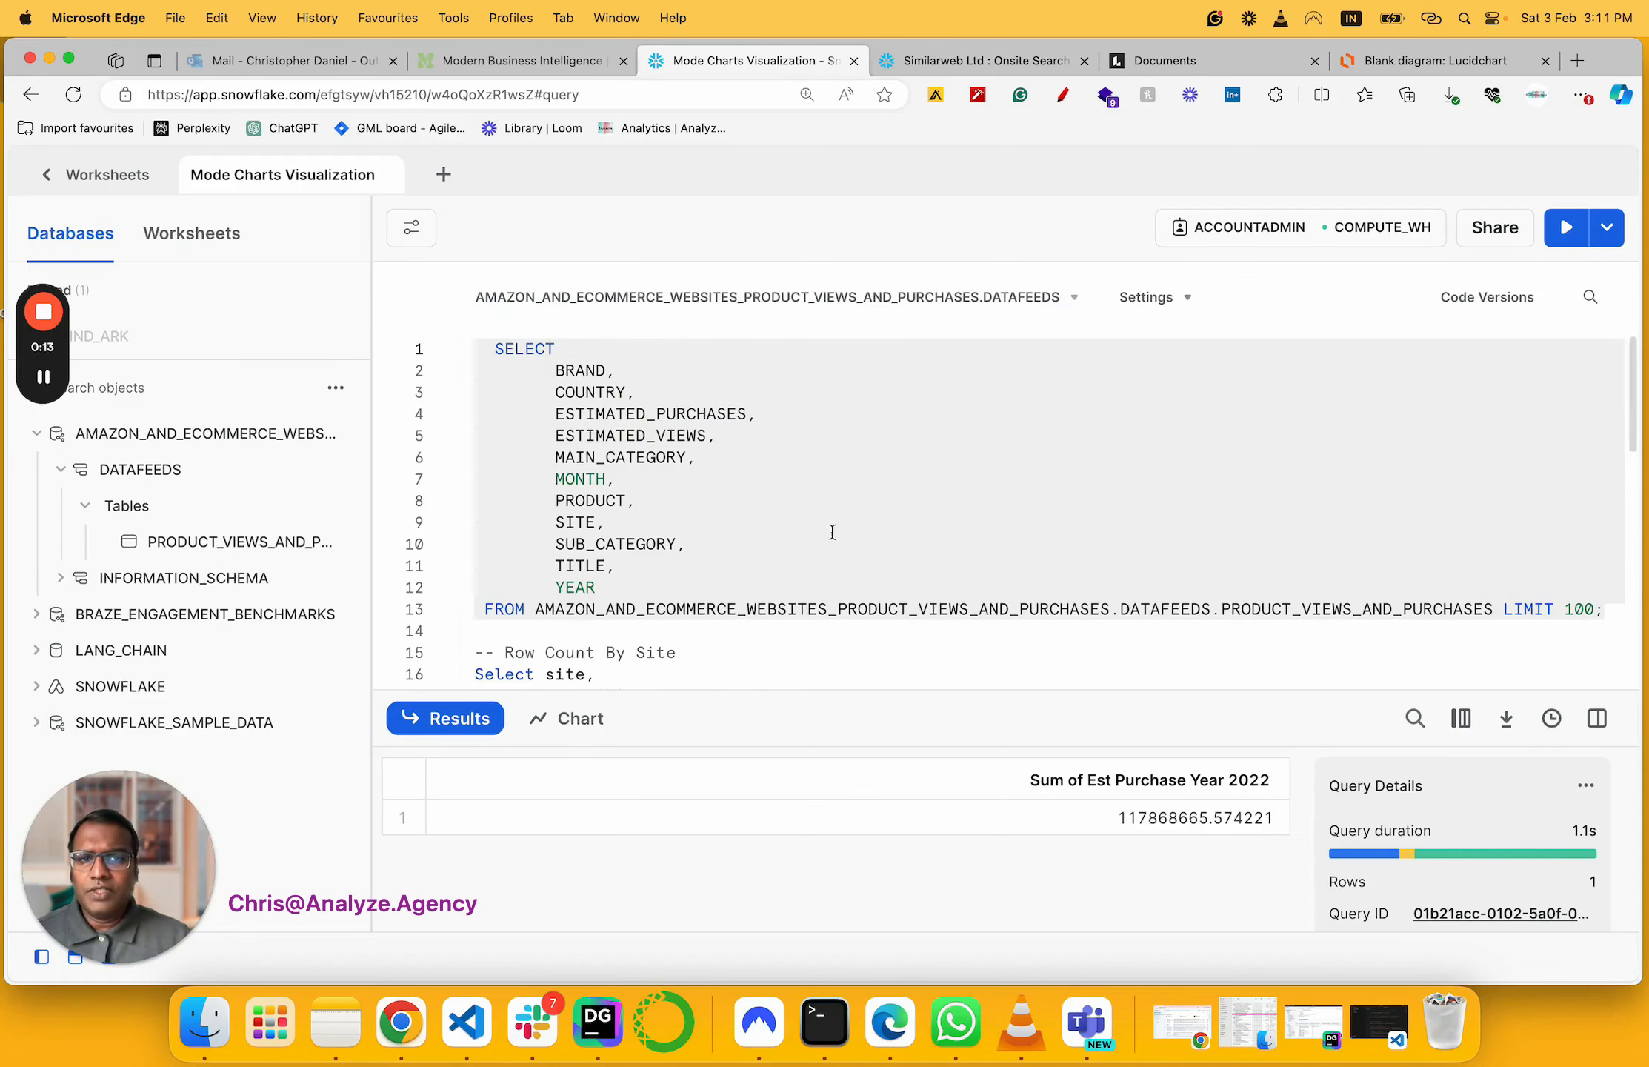
key(super+Return)
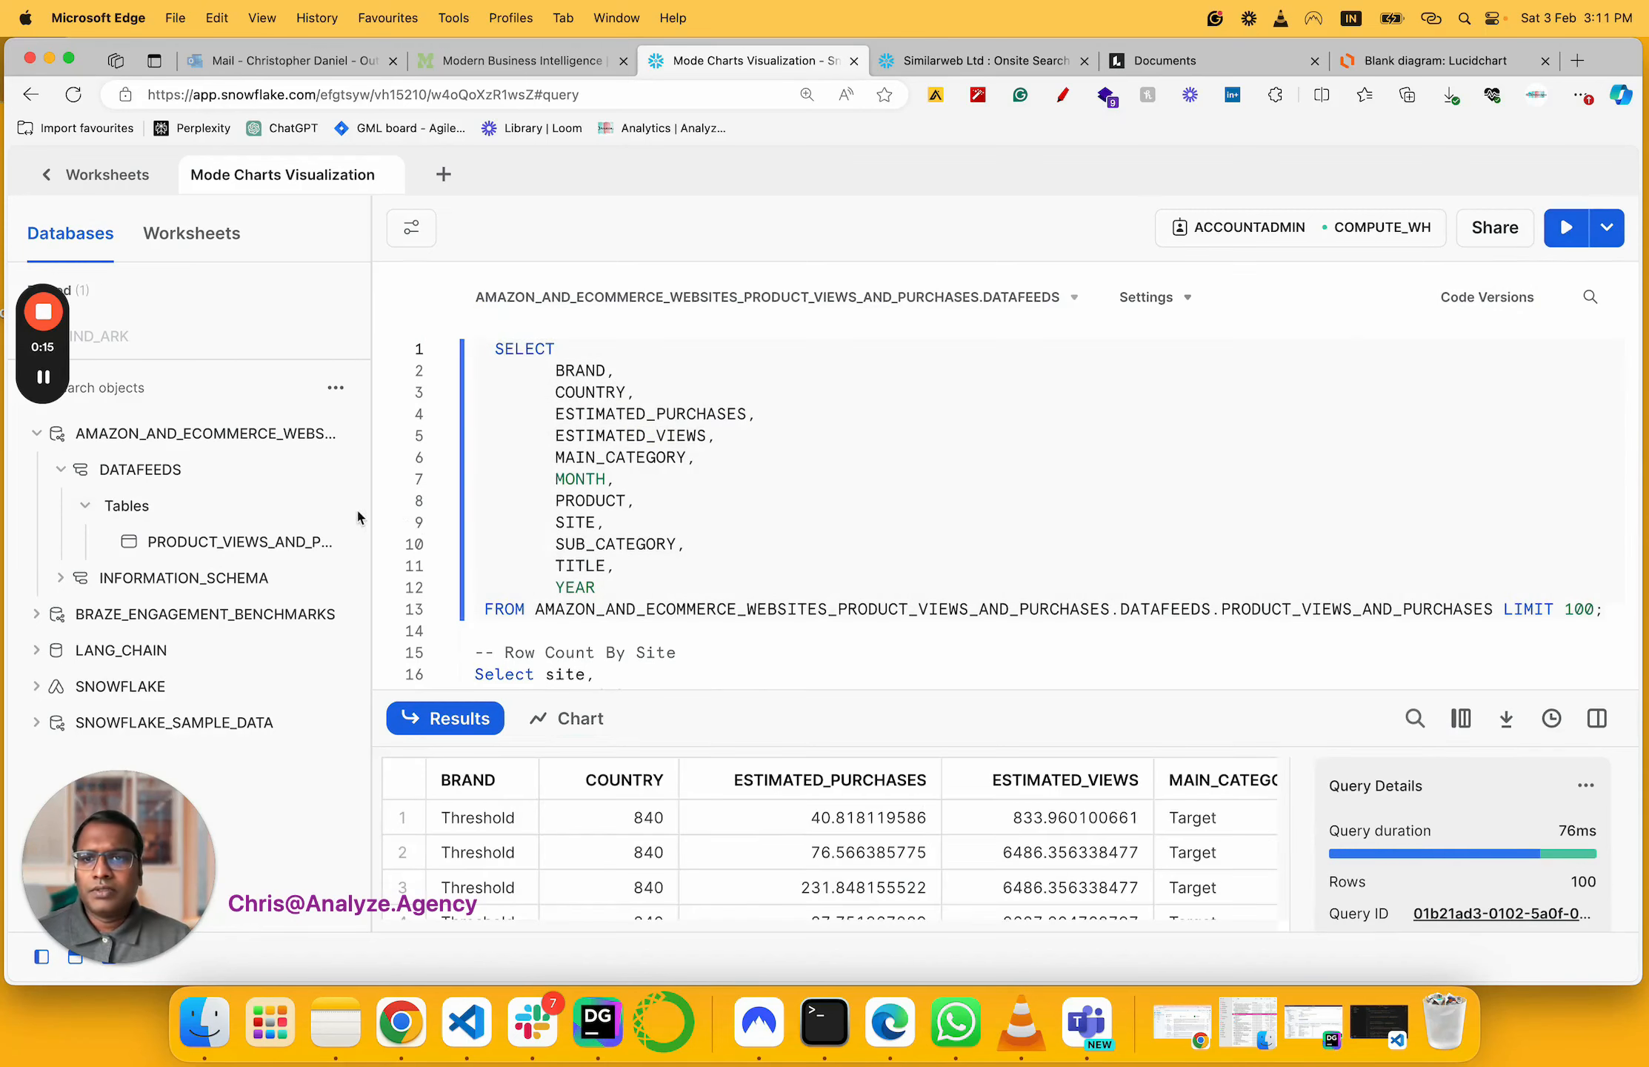
Enlarge the results grid, examine the first row's BRAND and COUNTRY values, and check the Similarweb marketplace listing
drag(370, 509, 300, 491)
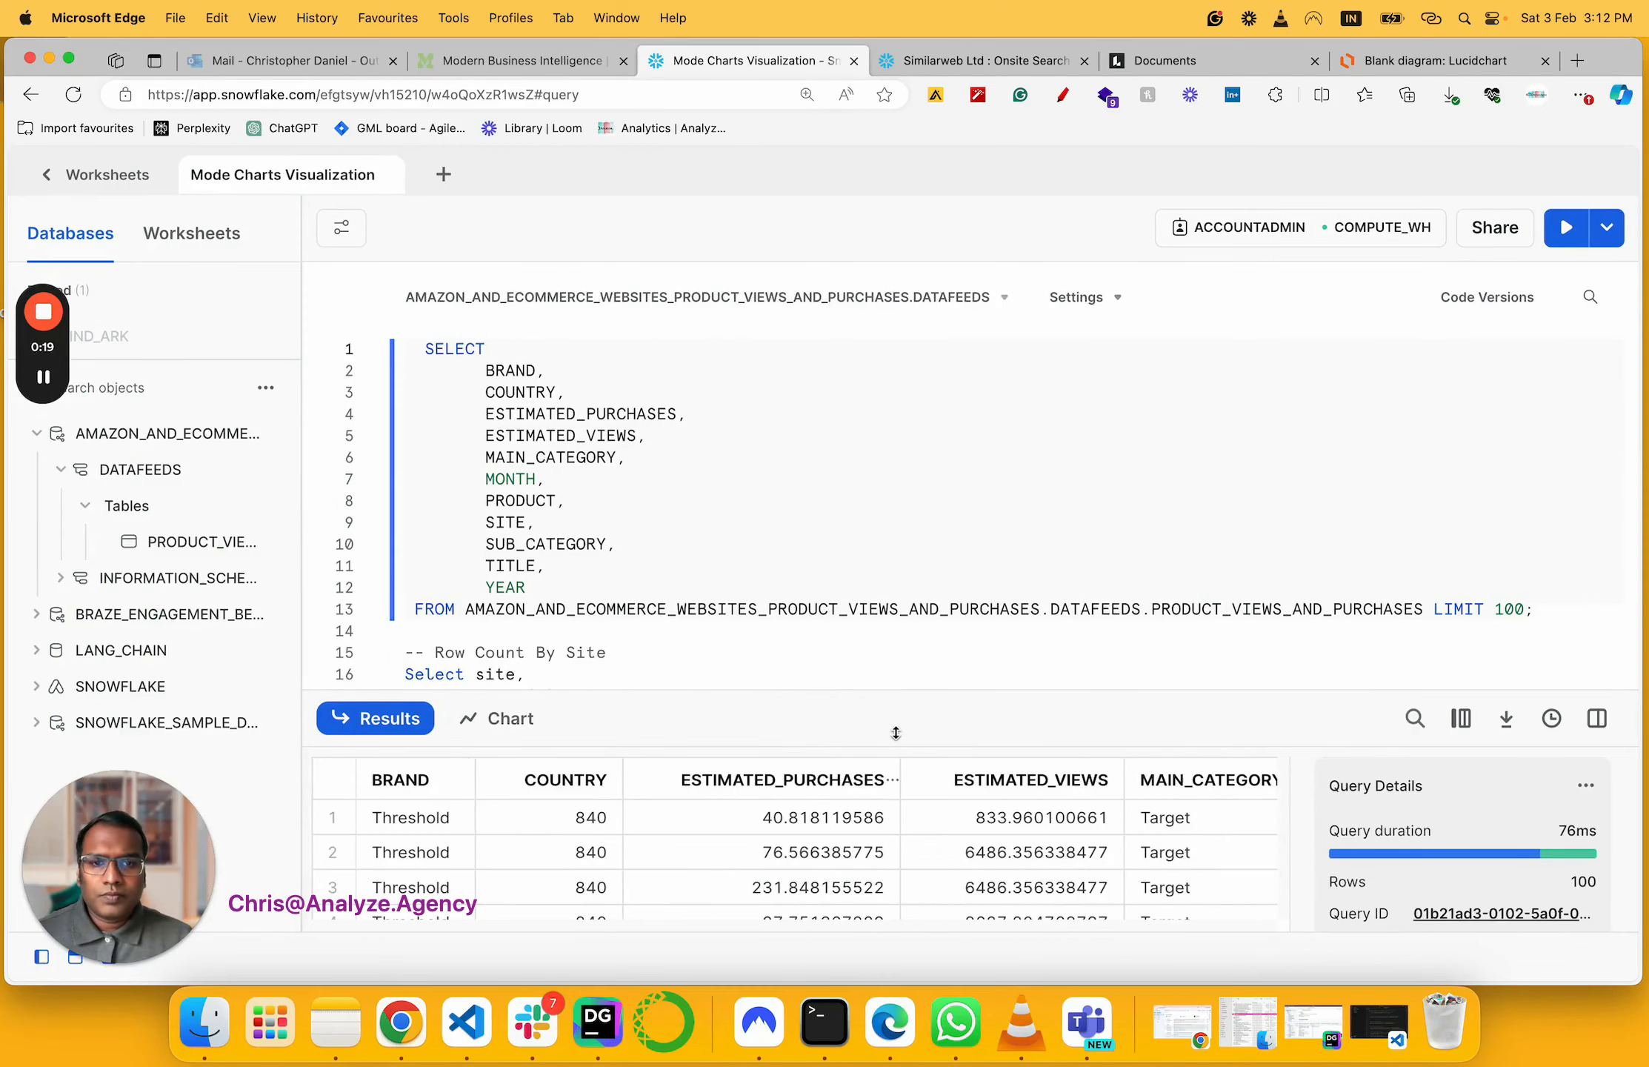
drag(895, 734, 872, 527)
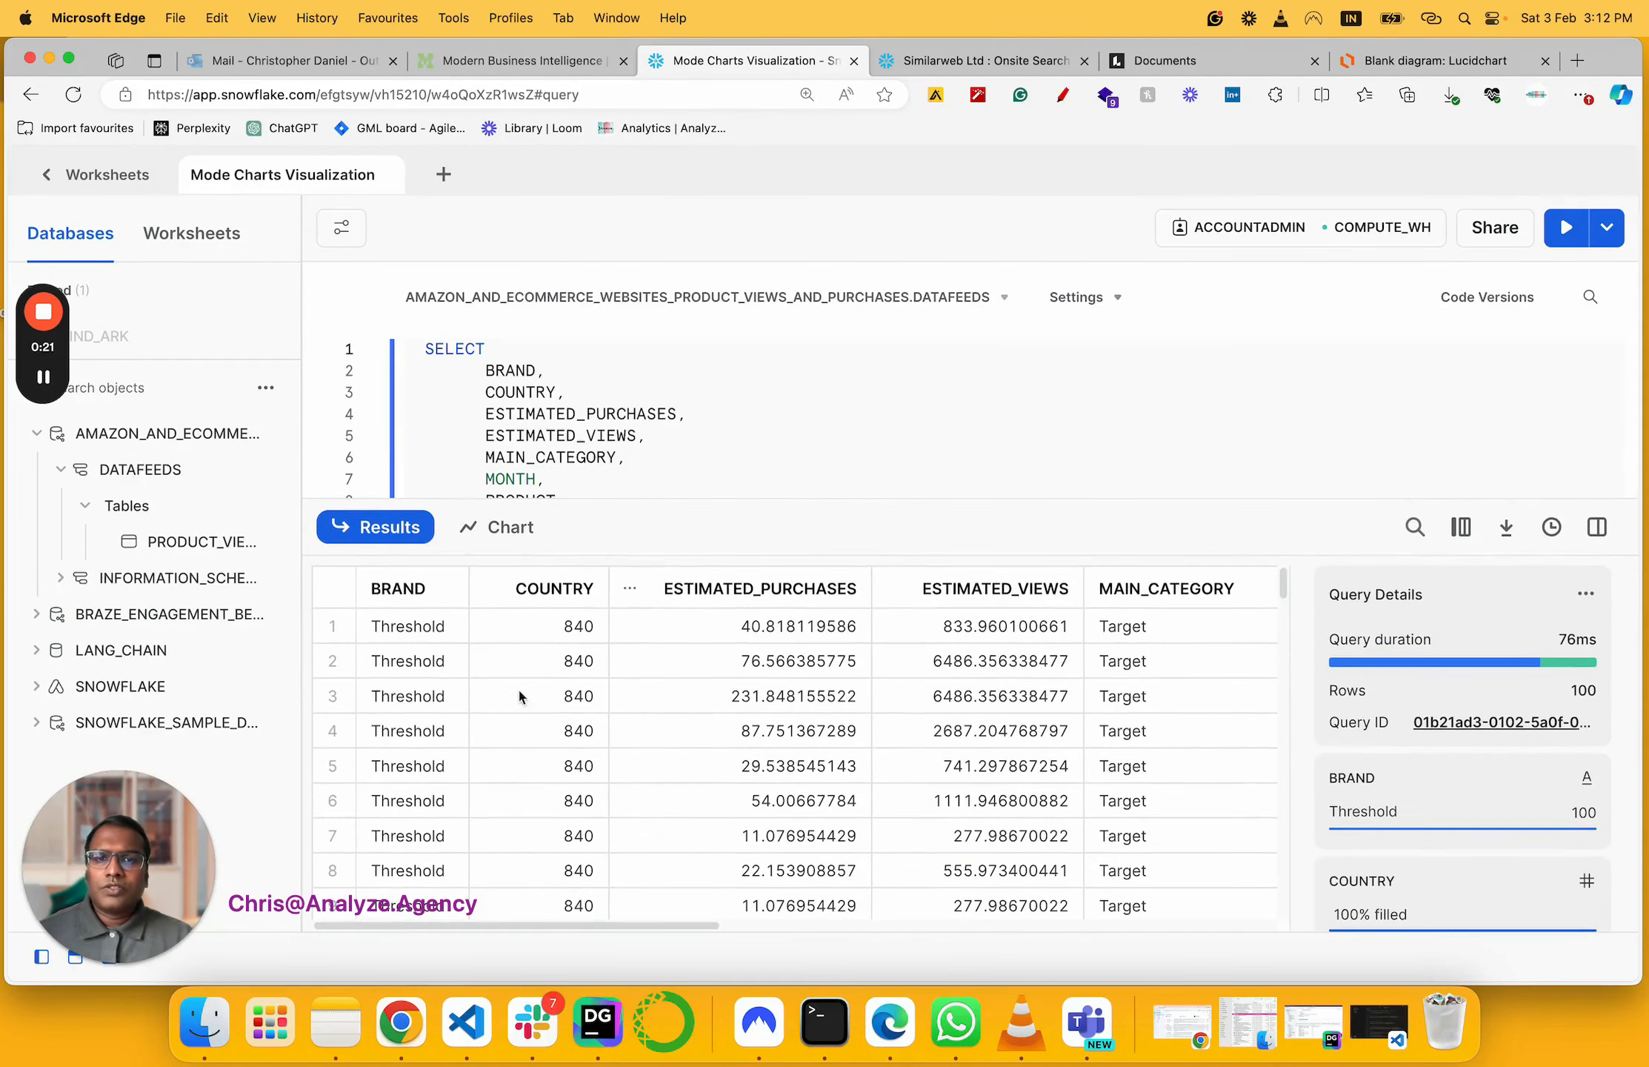
click(417, 622)
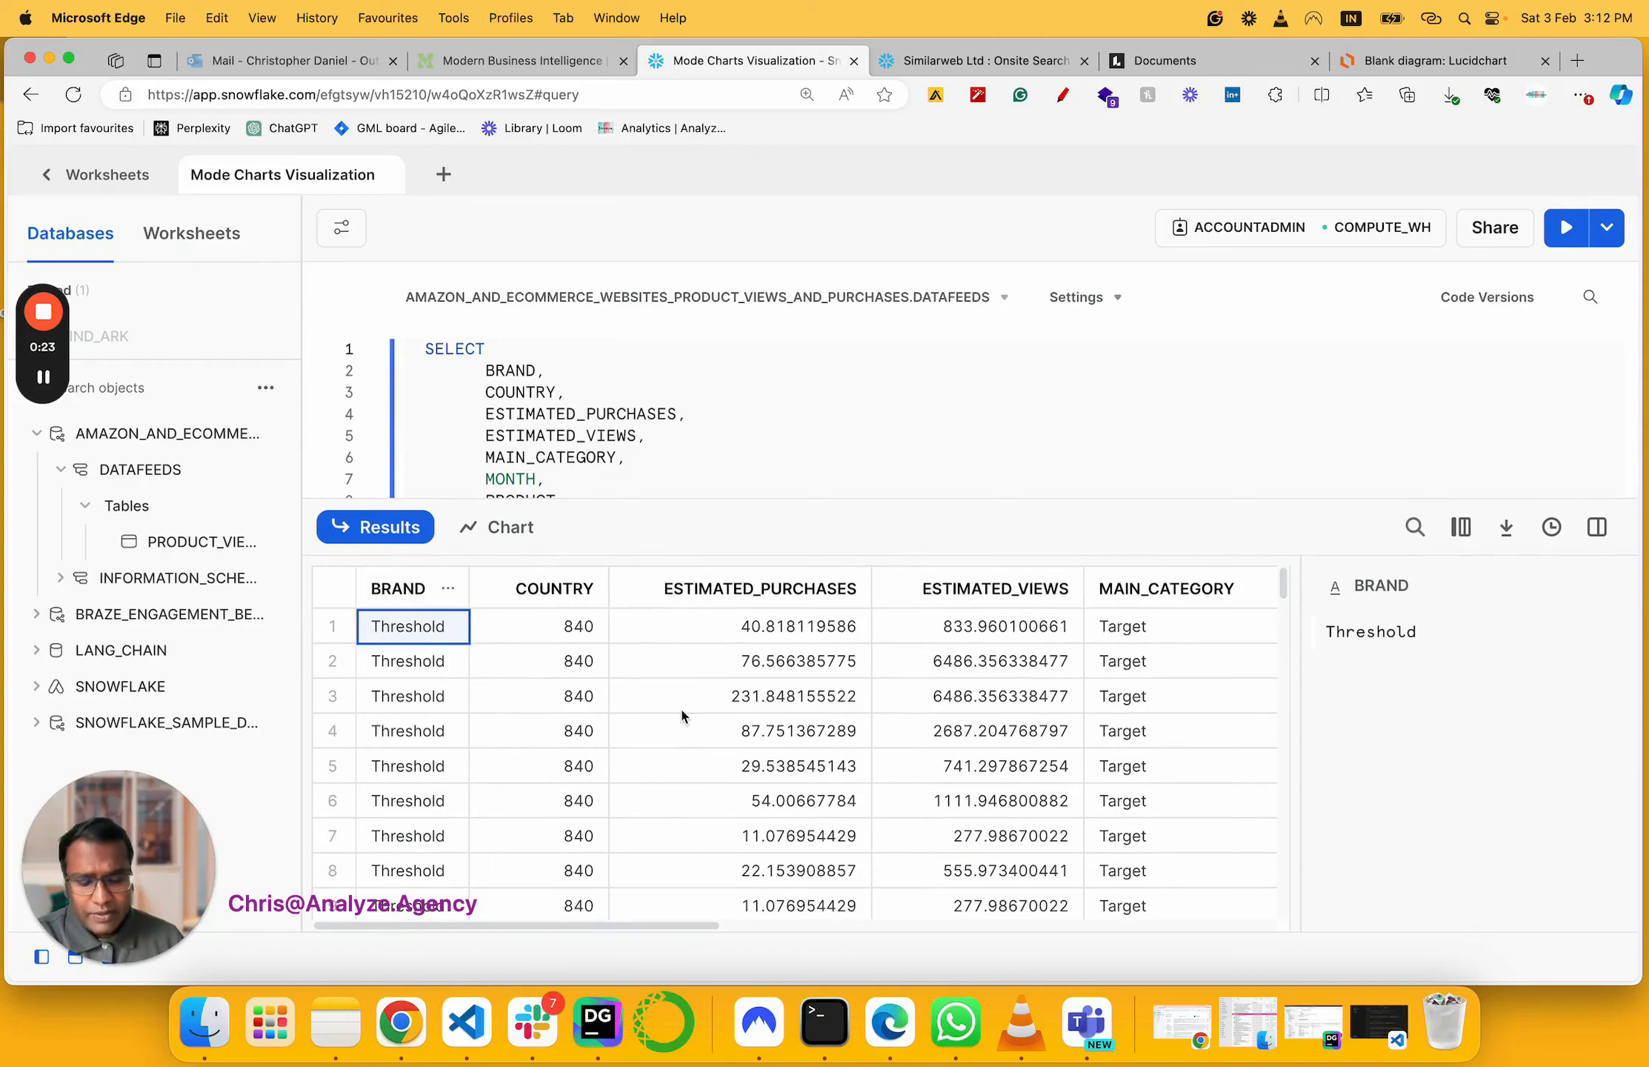
key(Right)
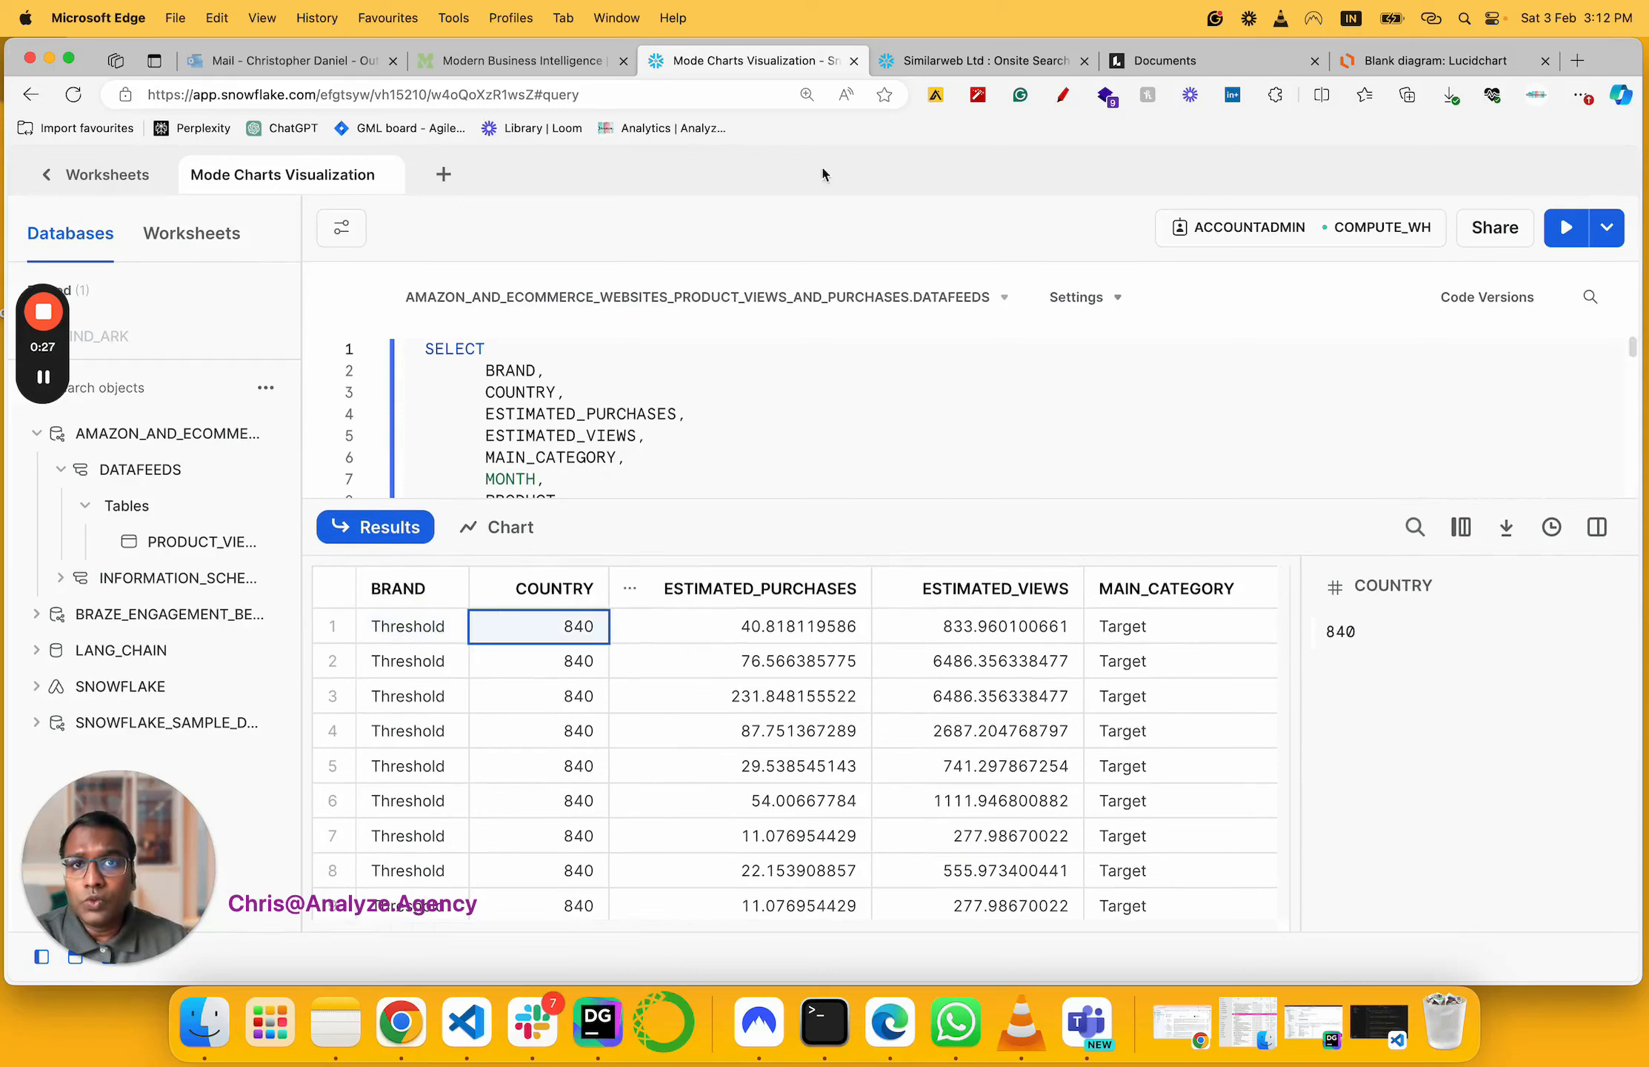
click(932, 64)
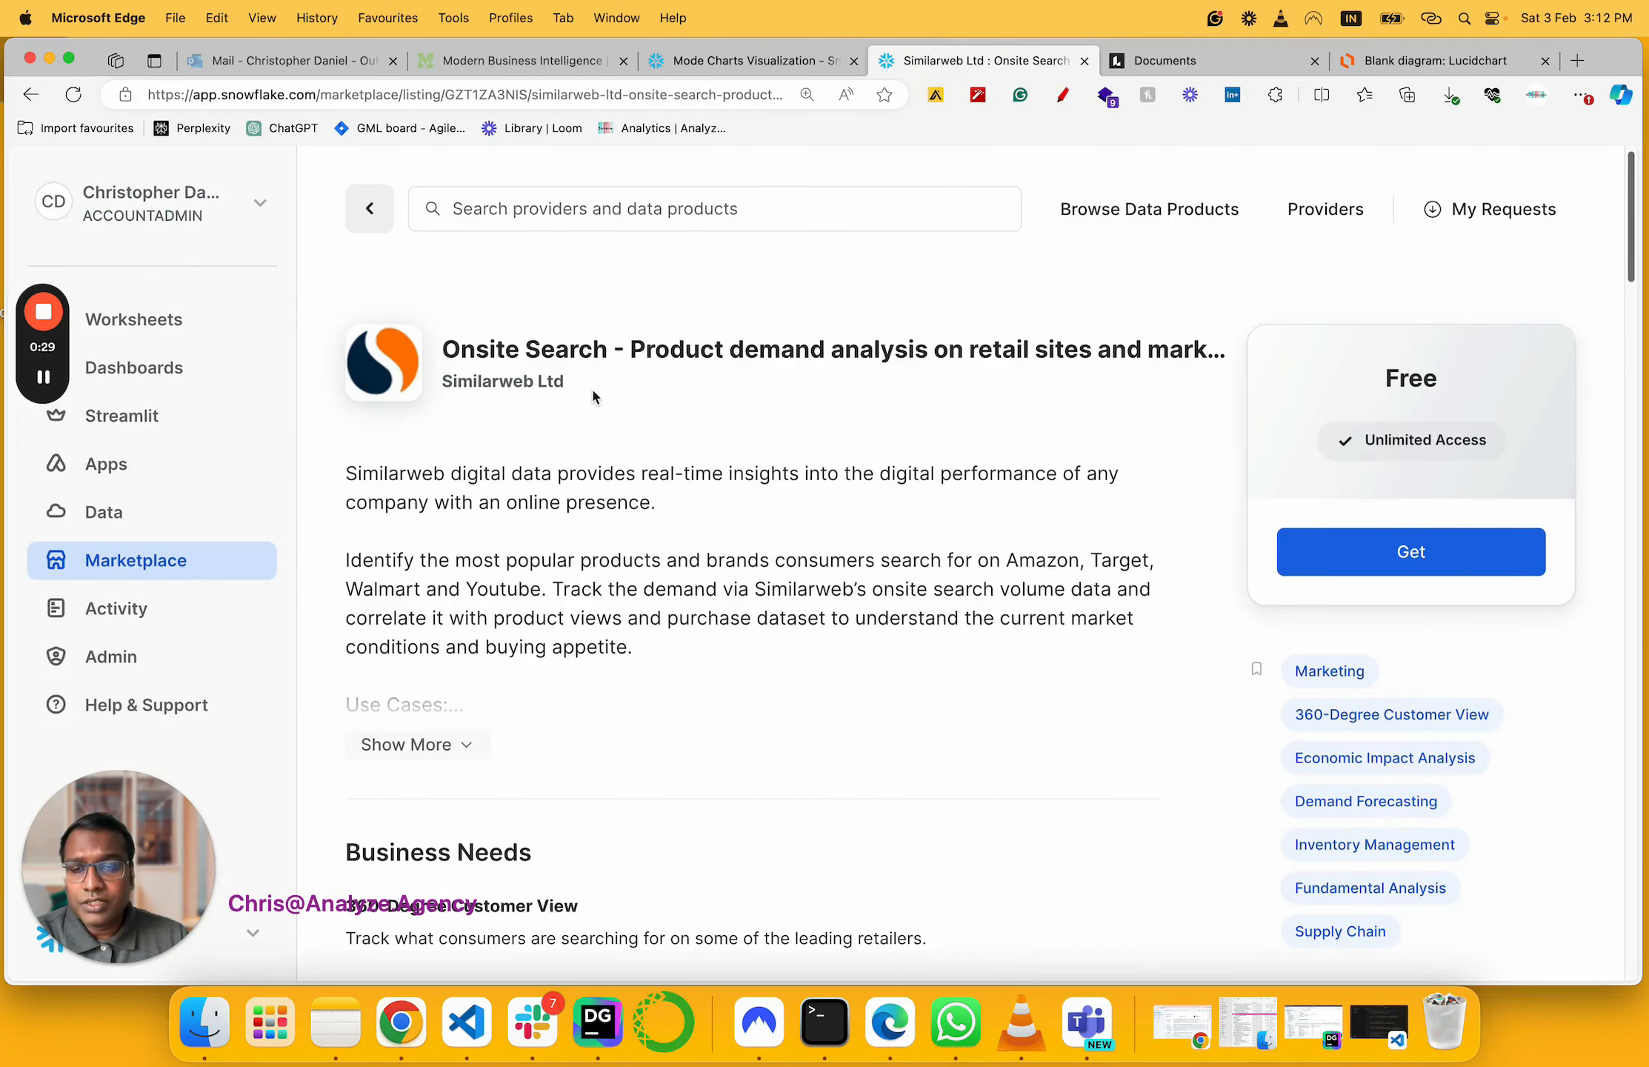
click(762, 67)
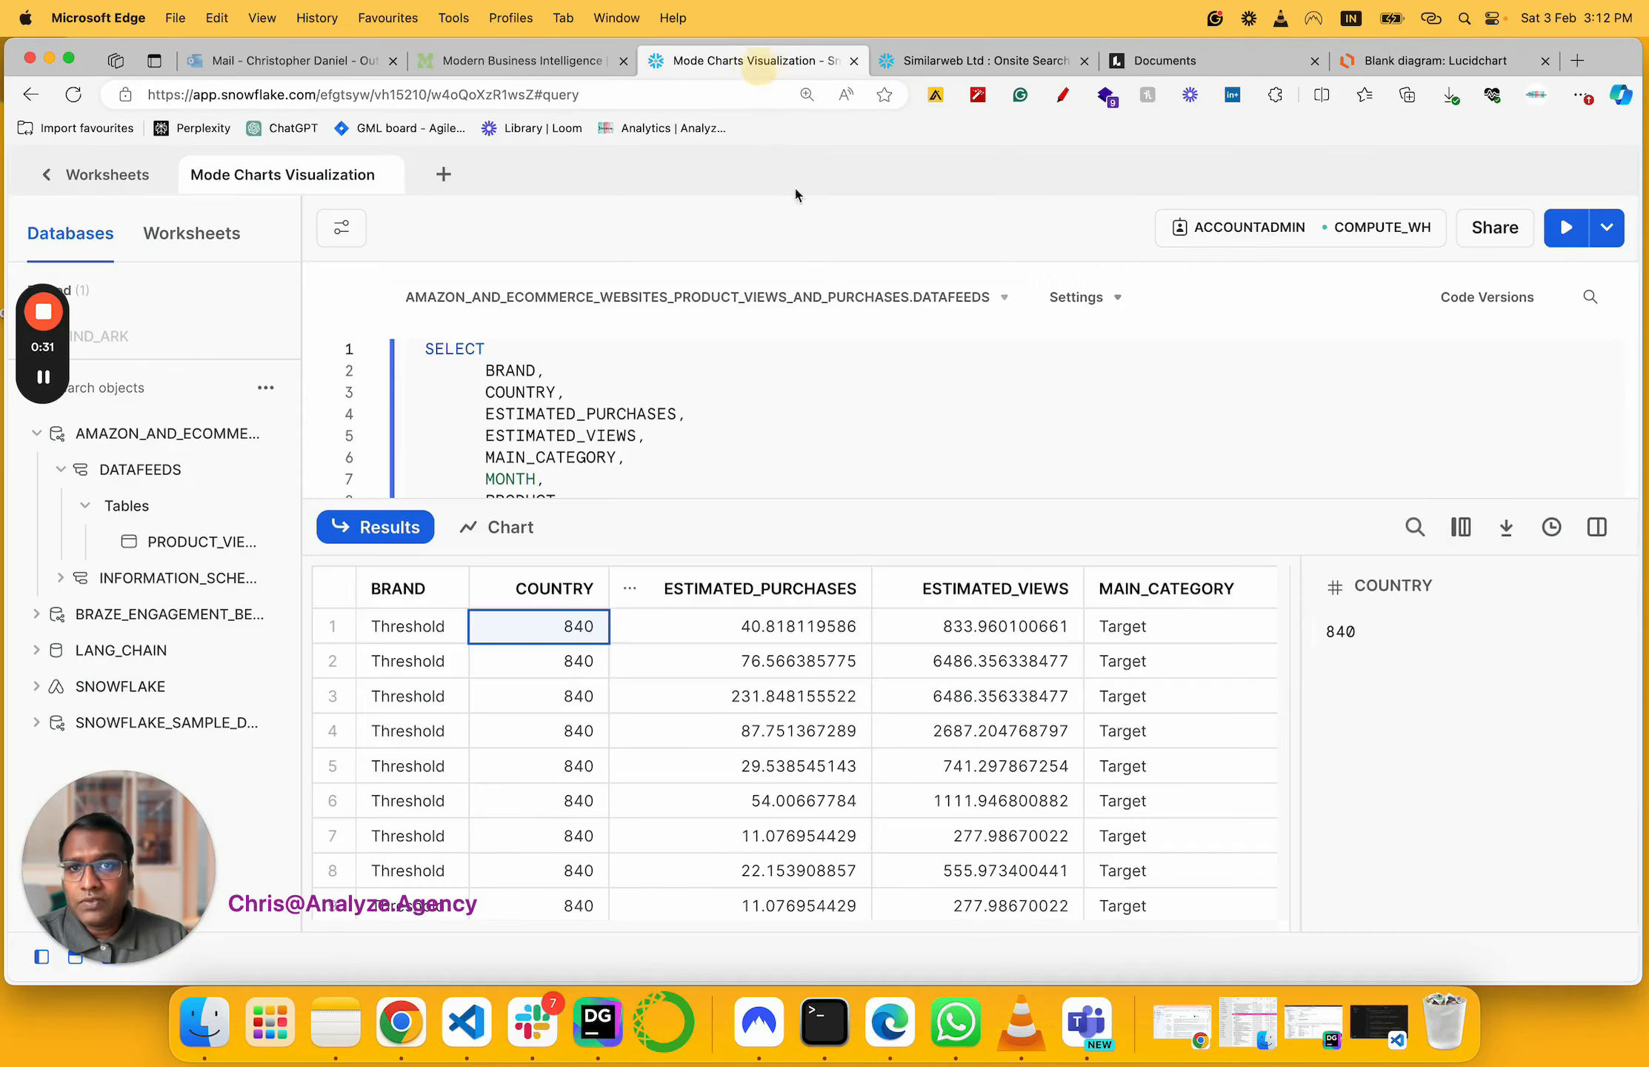
Examine the first result row's remaining columns one by one, from ESTIMATED_PURCHASES through SITE to YEAR
key(Right)
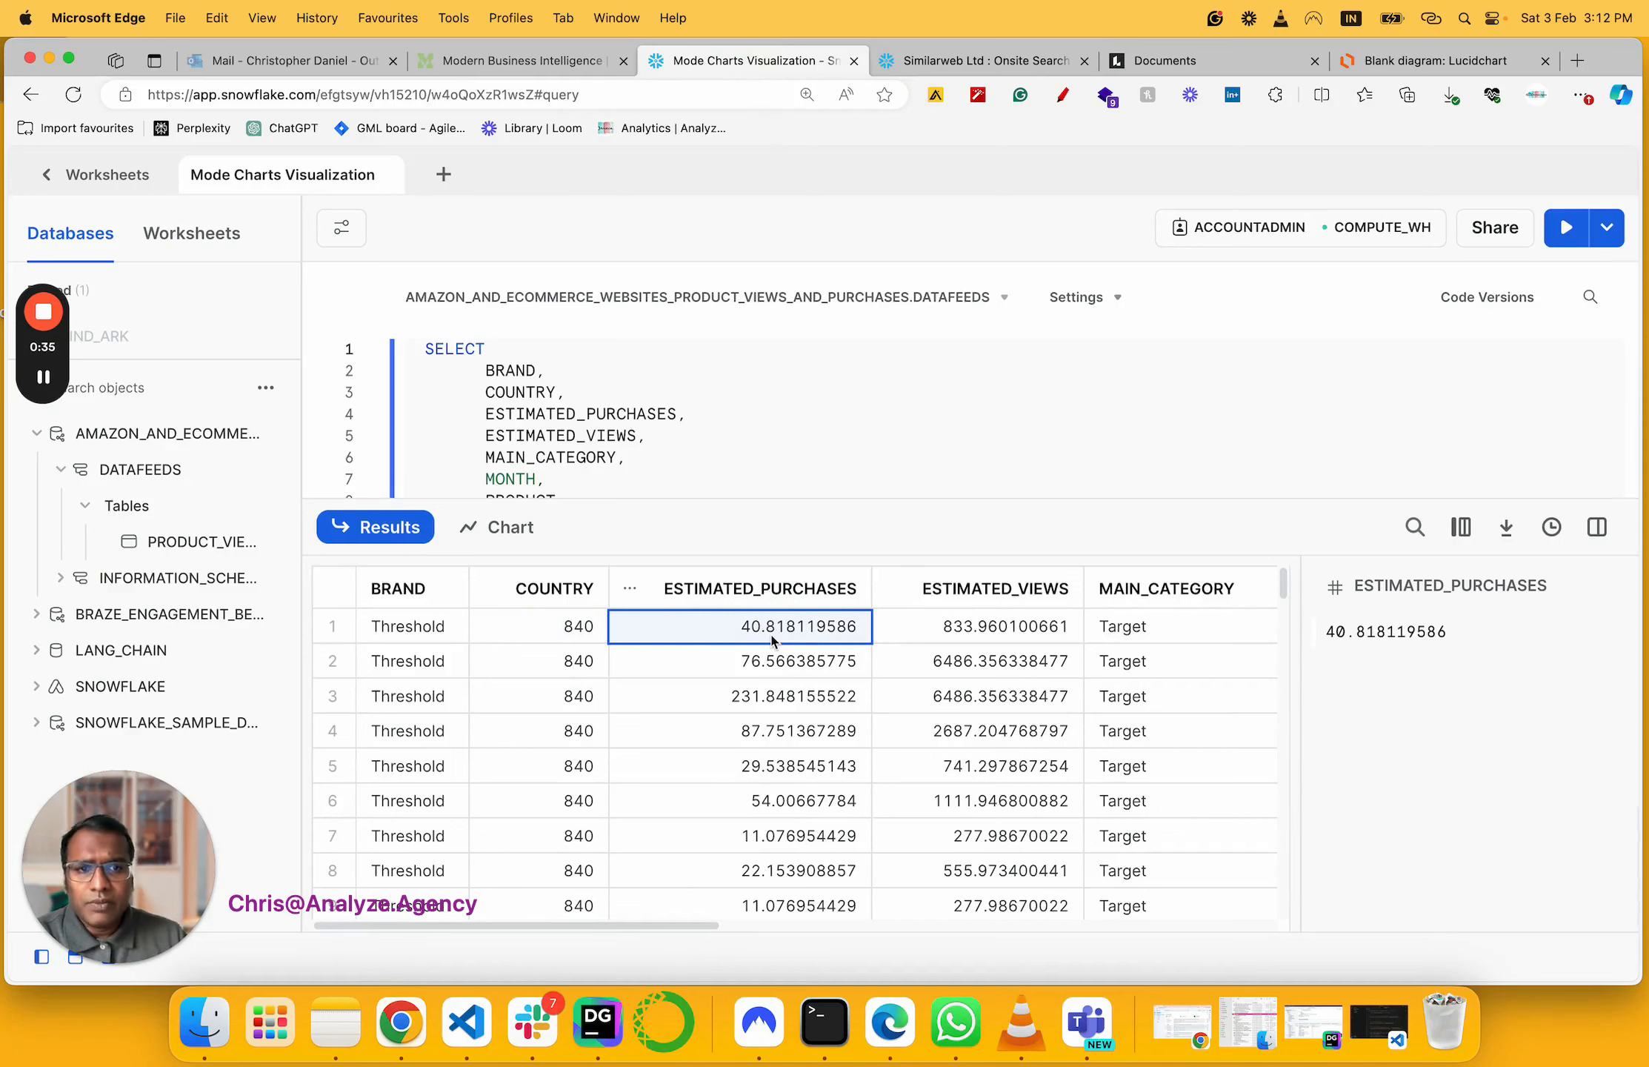
key(Right)
key(Right)
key(Right)
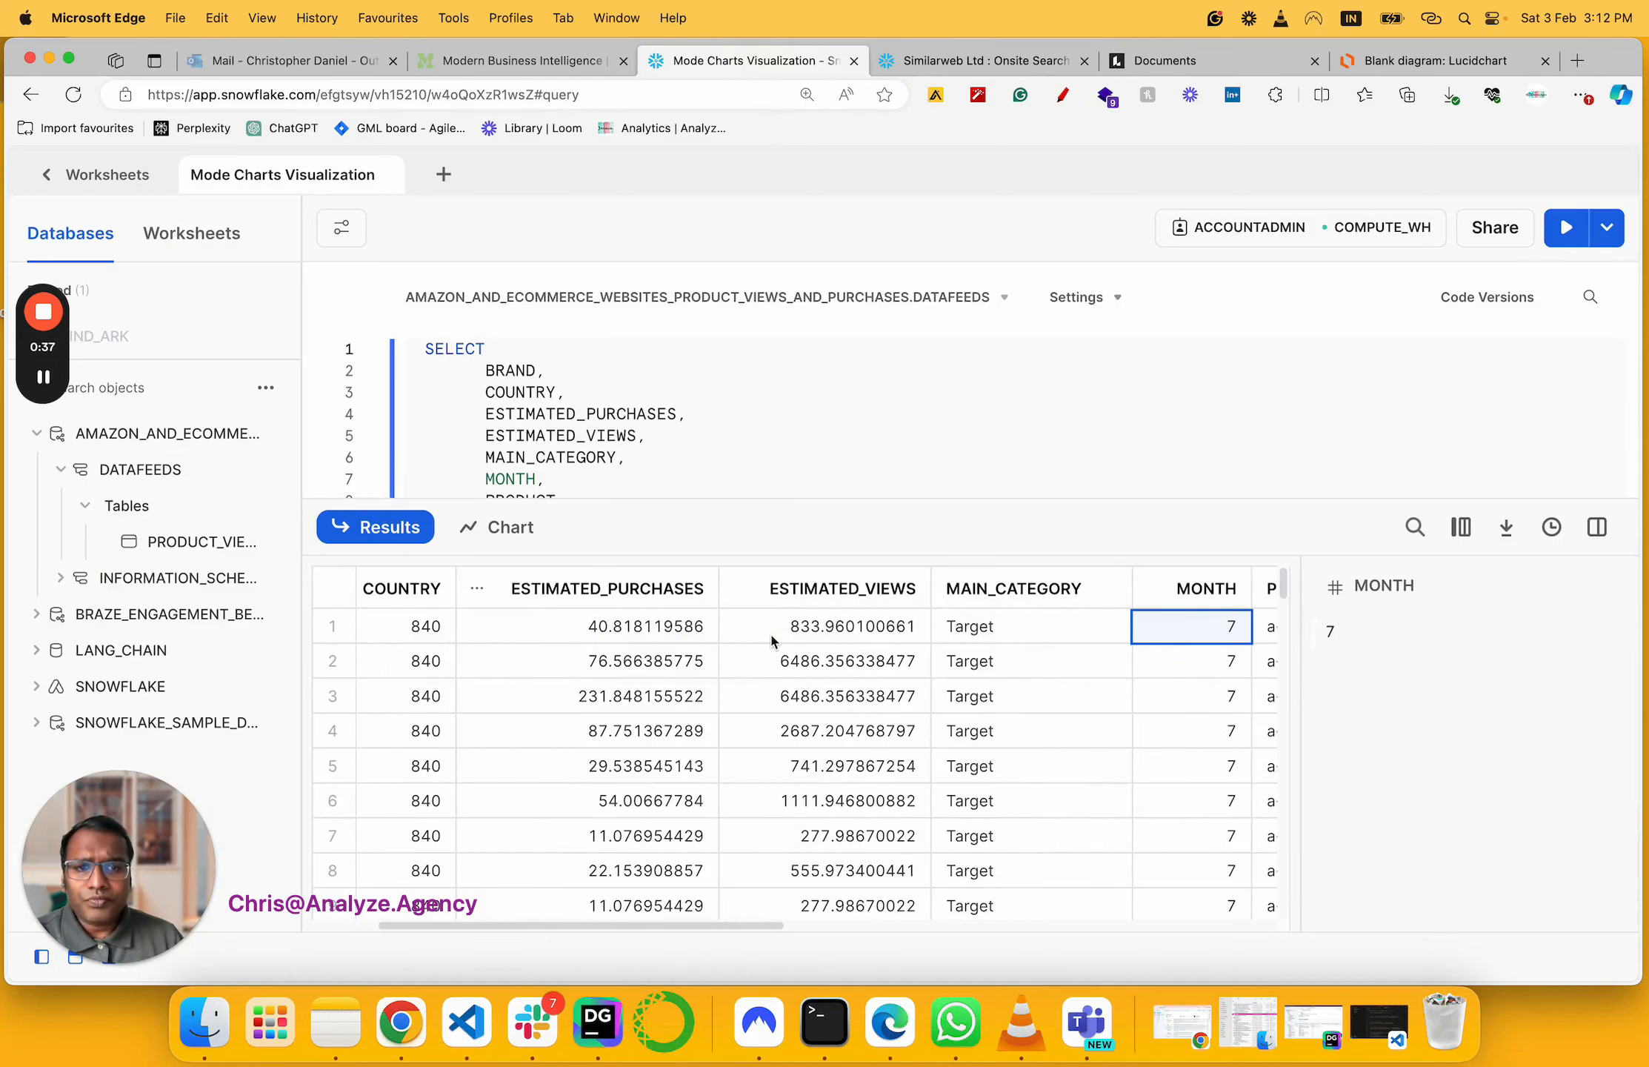
key(Right)
key(Left)
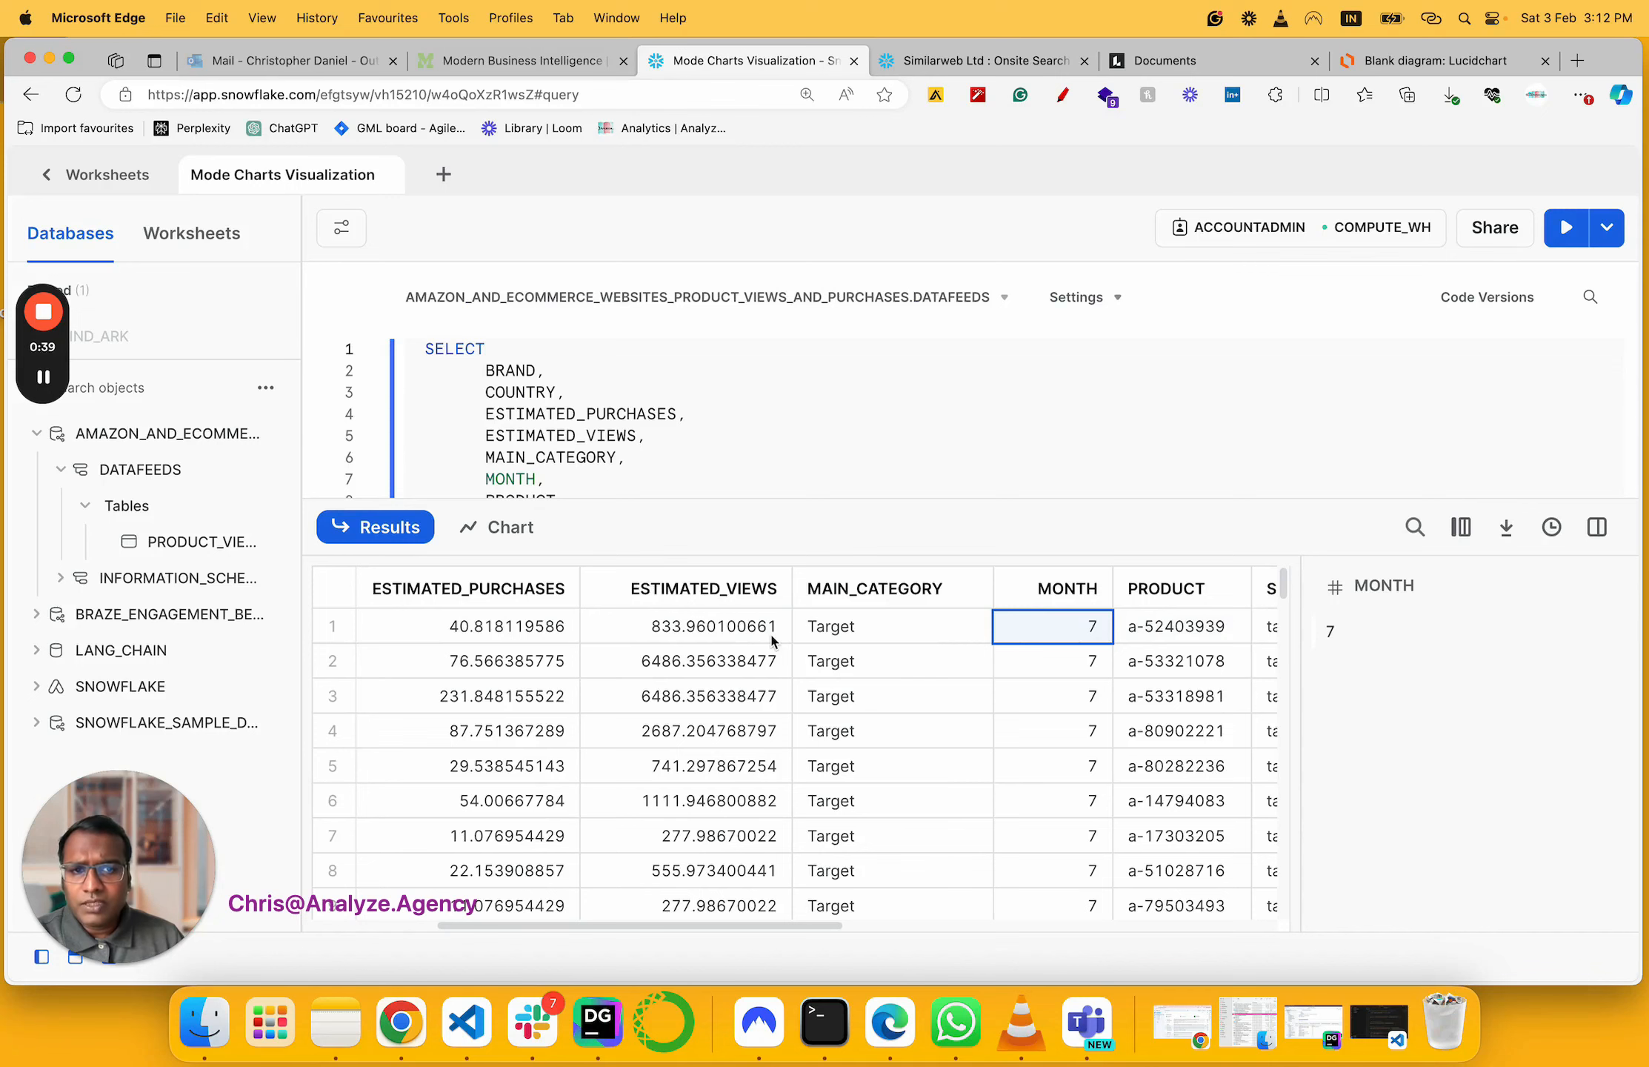
key(Right)
key(Right)
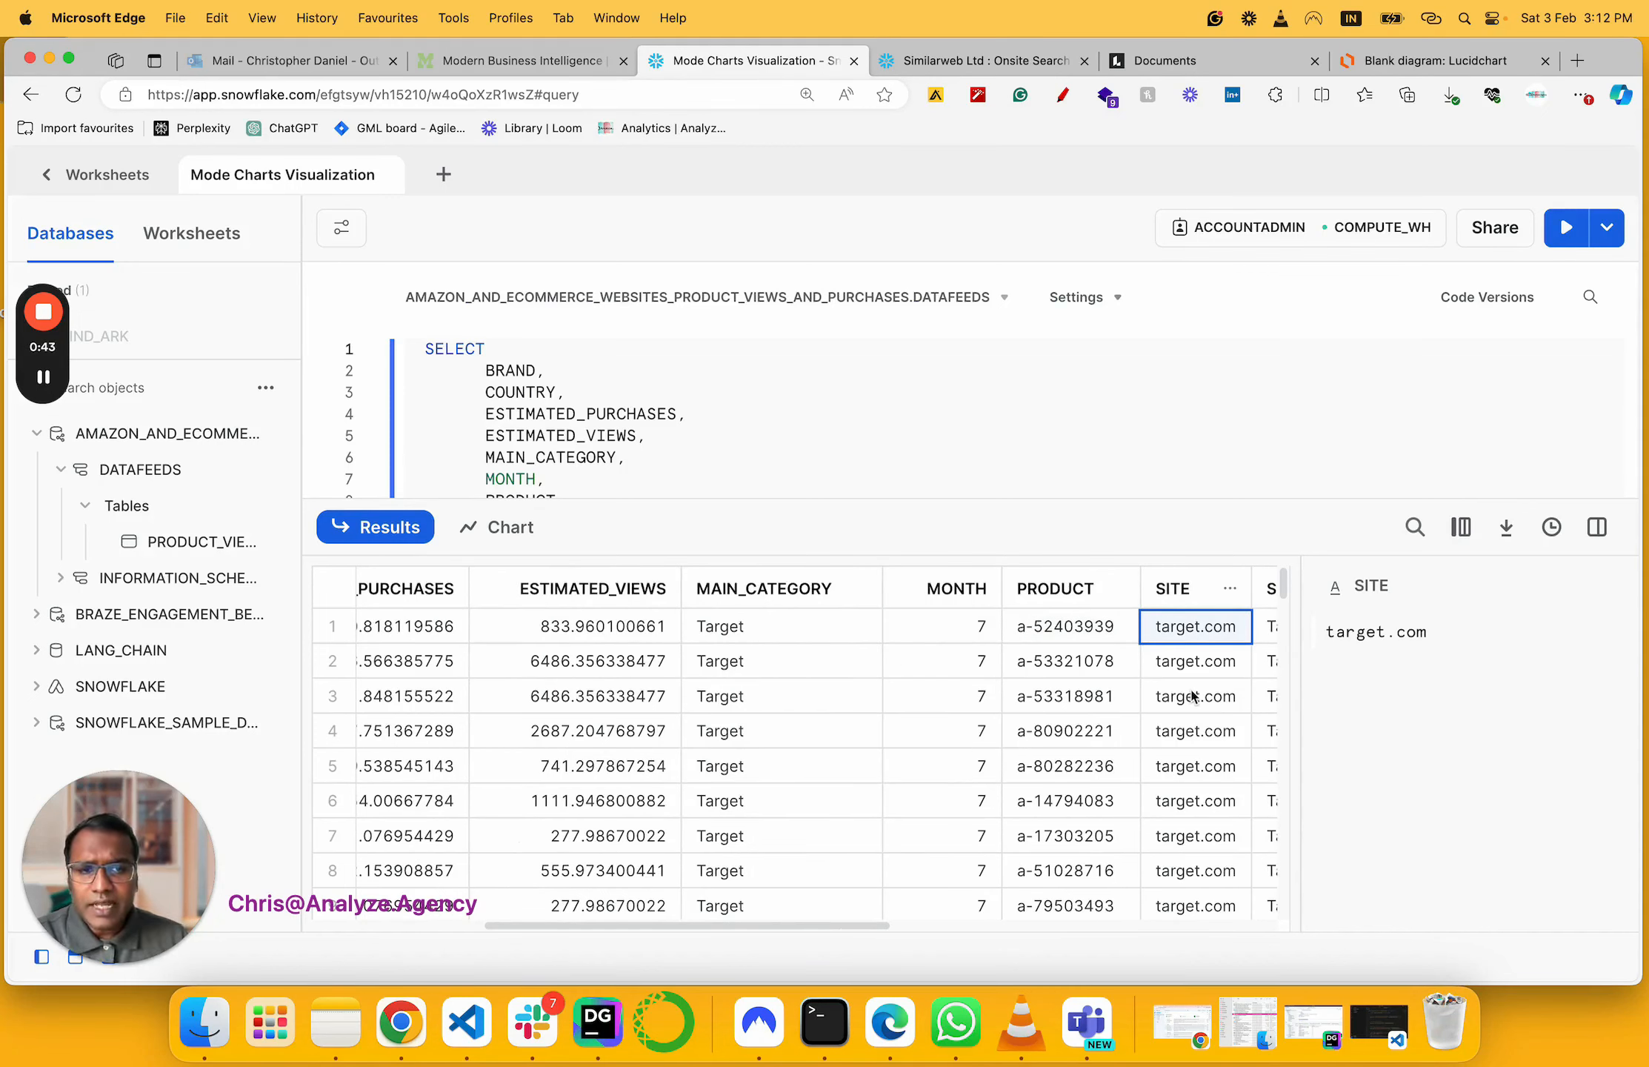
key(Right)
key(Right)
key(Right)
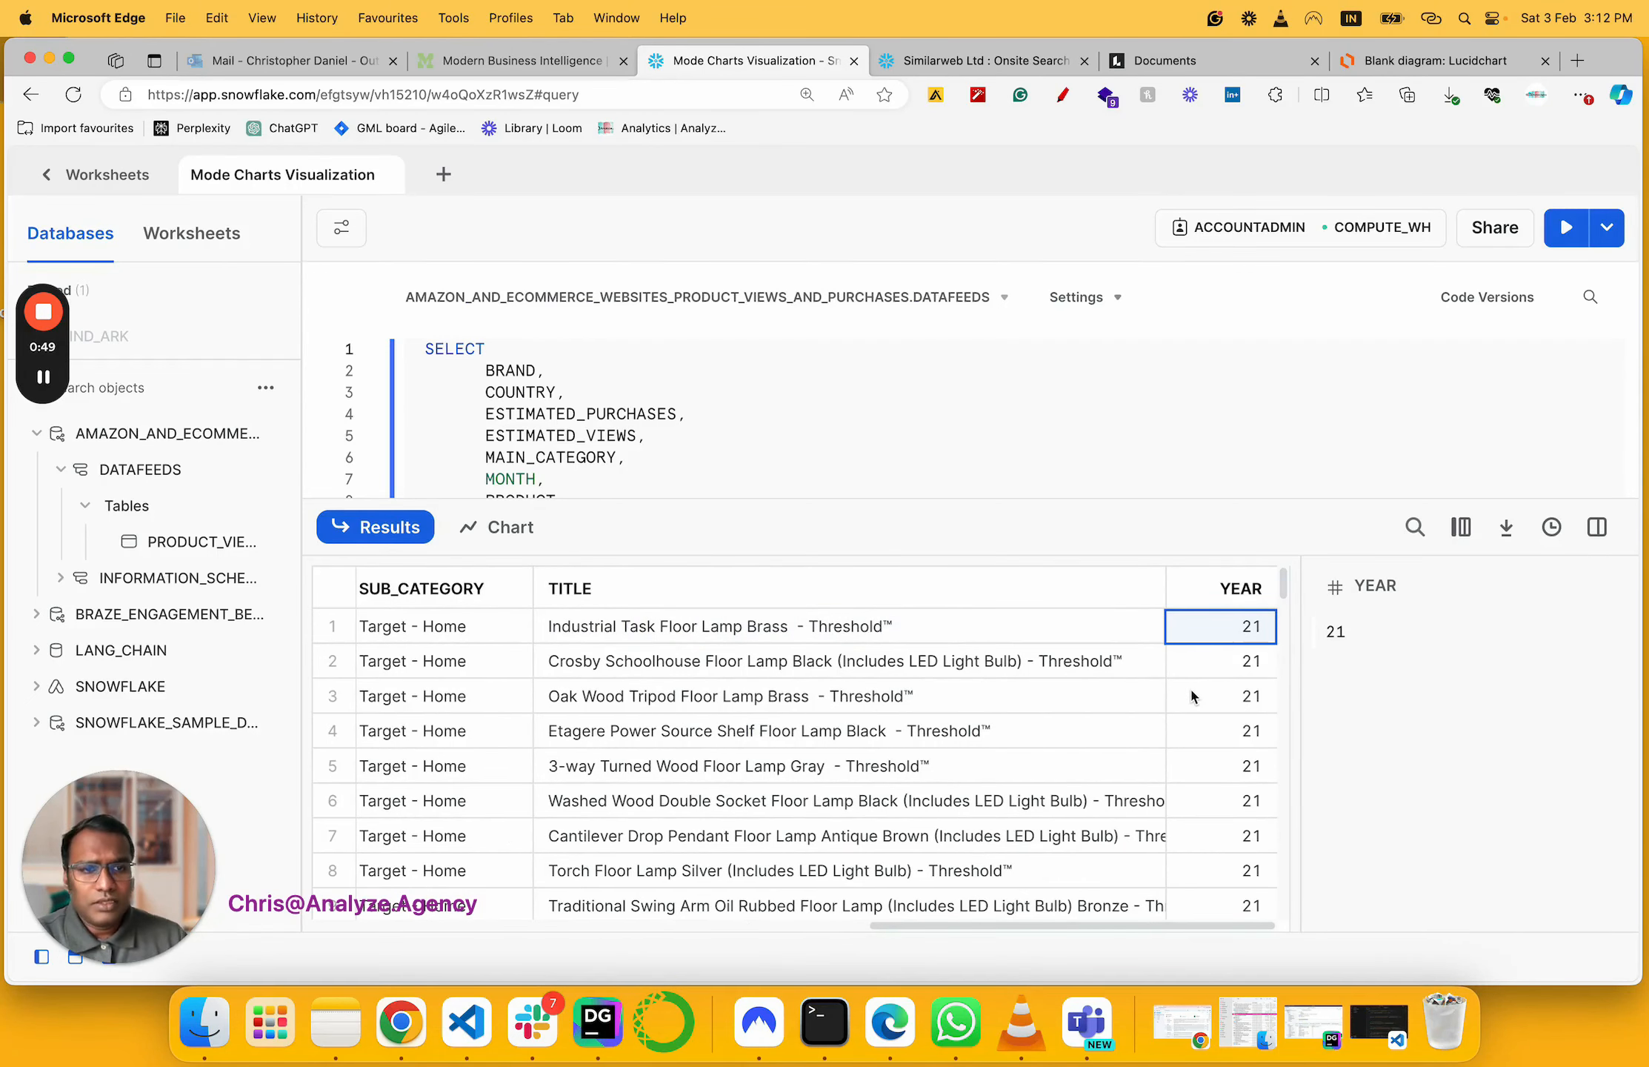
Go back through the first result row's columns from YEAR to ESTIMATED_PURCHASES
key(Left)
key(Left)
key(Left)
key(Left)
key(Left)
key(Left)
key(Left)
key(Left)
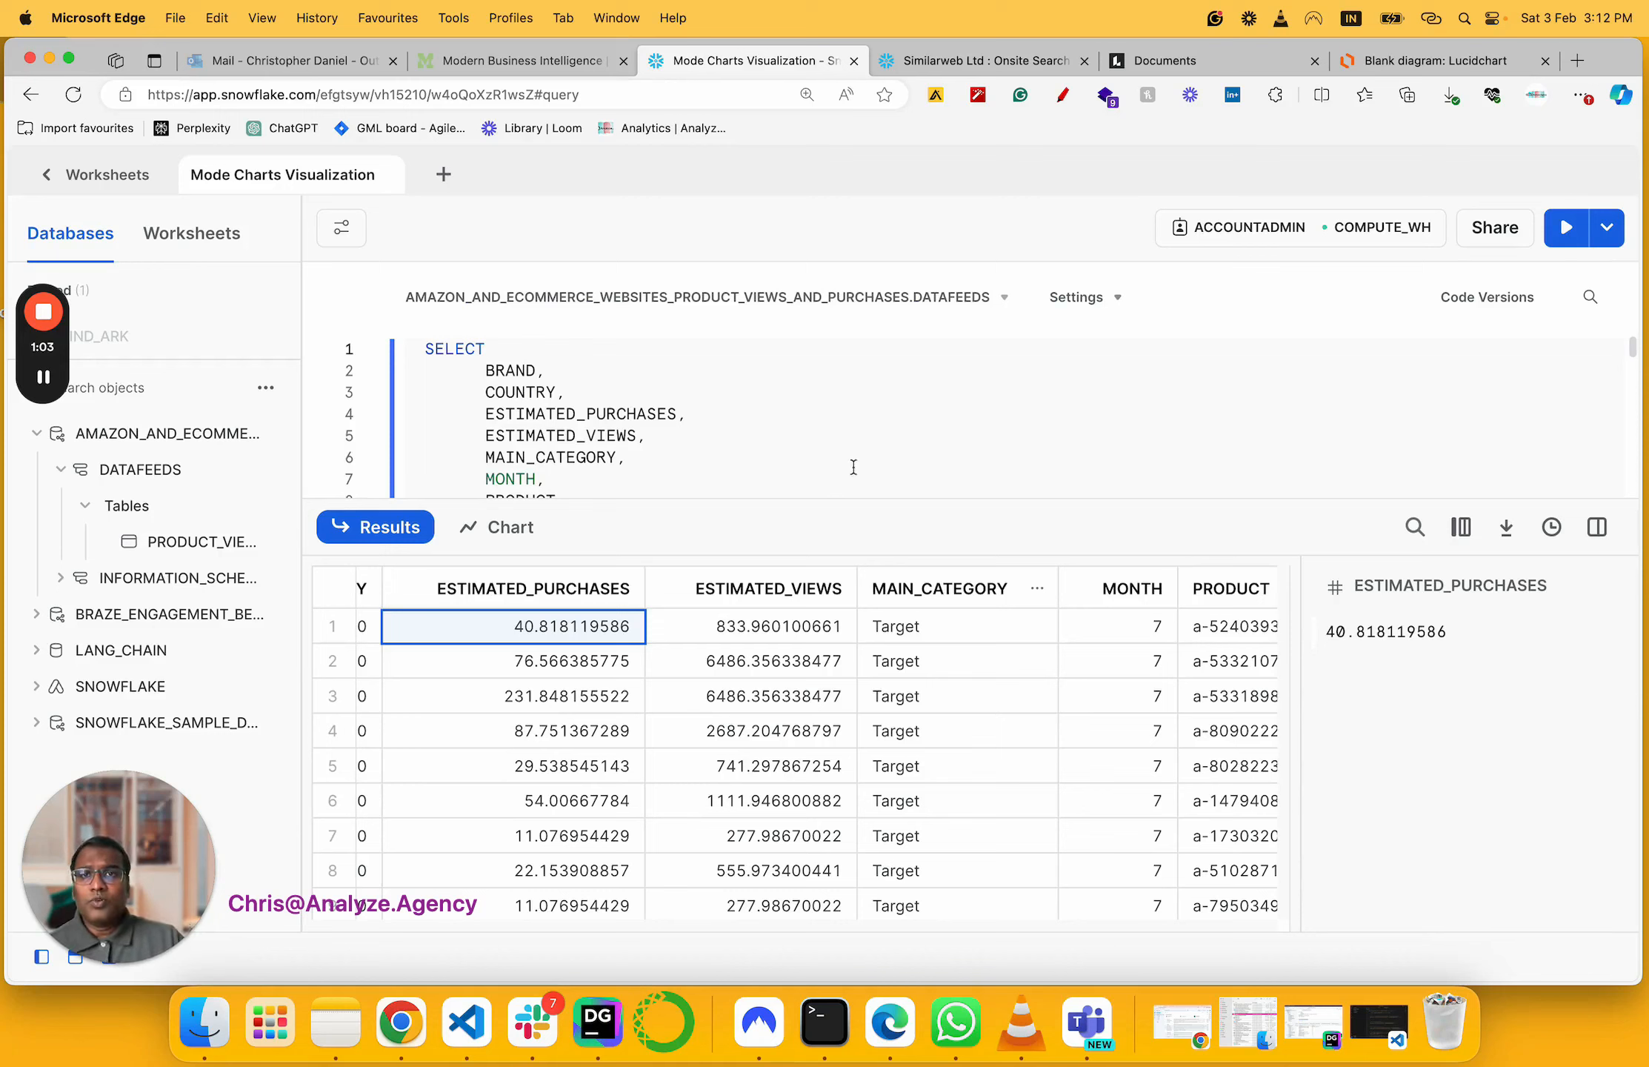
Switch to Mode, sign in, and open the Mode Charts Visualization report from My Work for editing
click(518, 66)
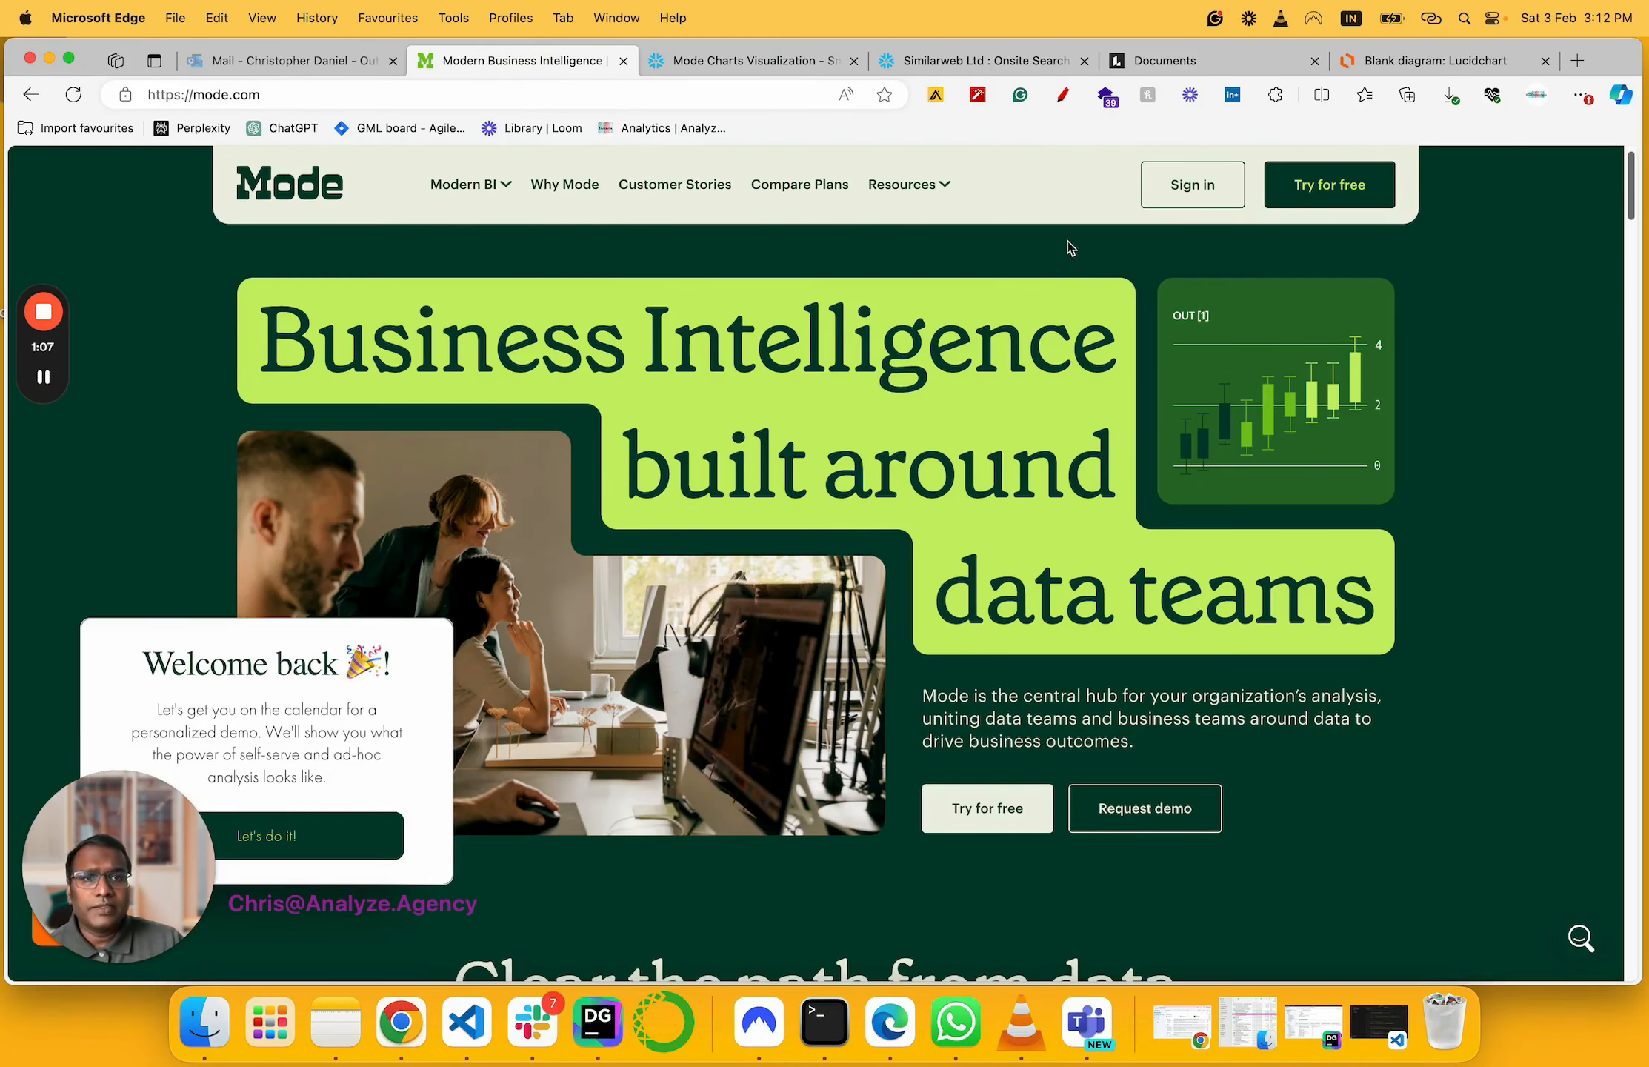
click(1200, 191)
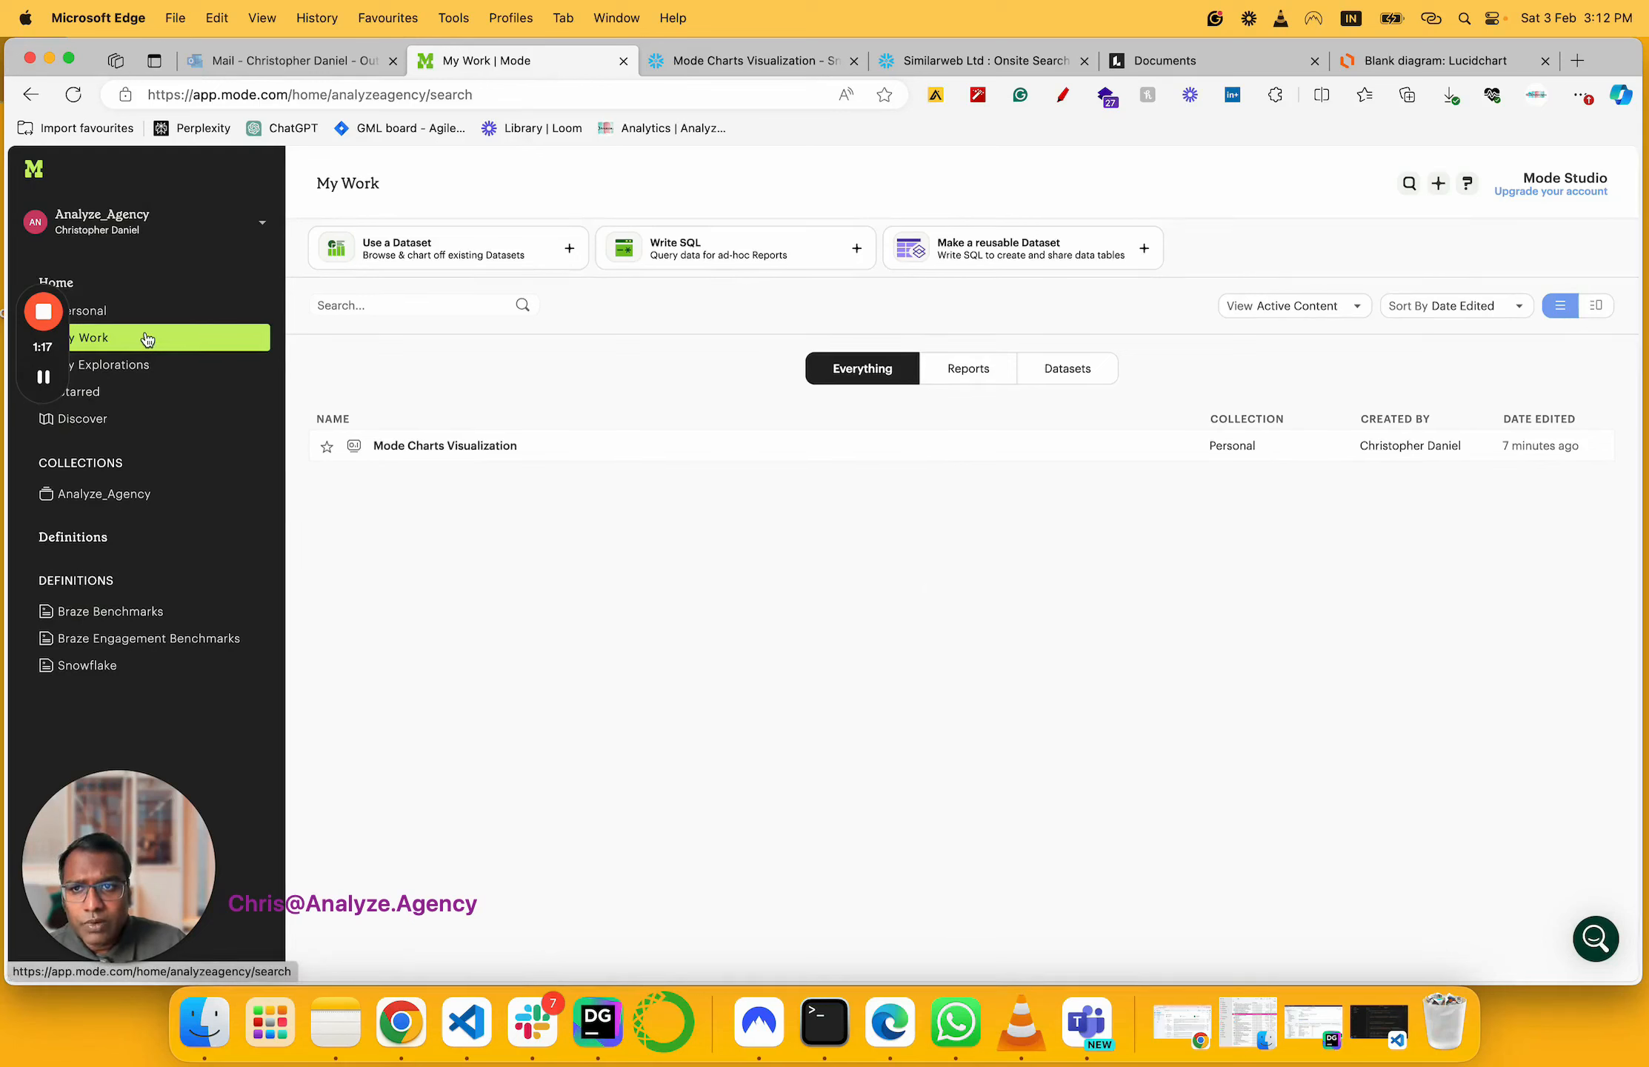
mouse_move(45, 363)
drag(22, 385, 1537, 637)
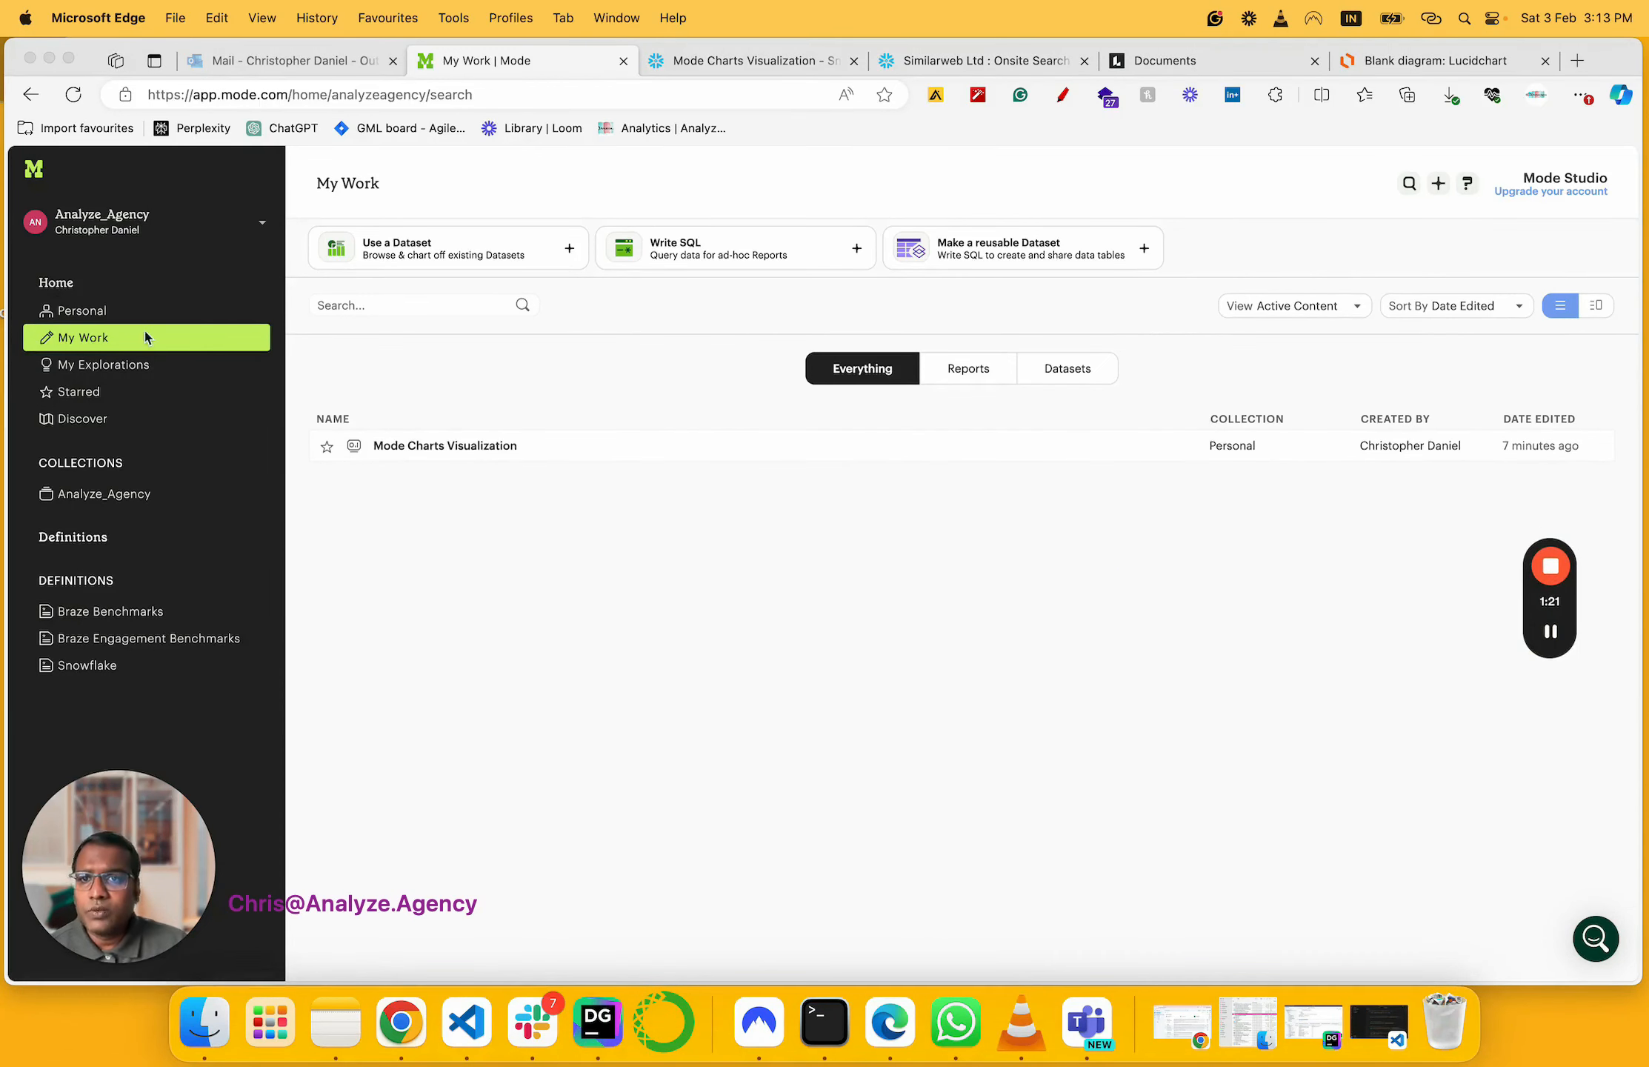
click(488, 525)
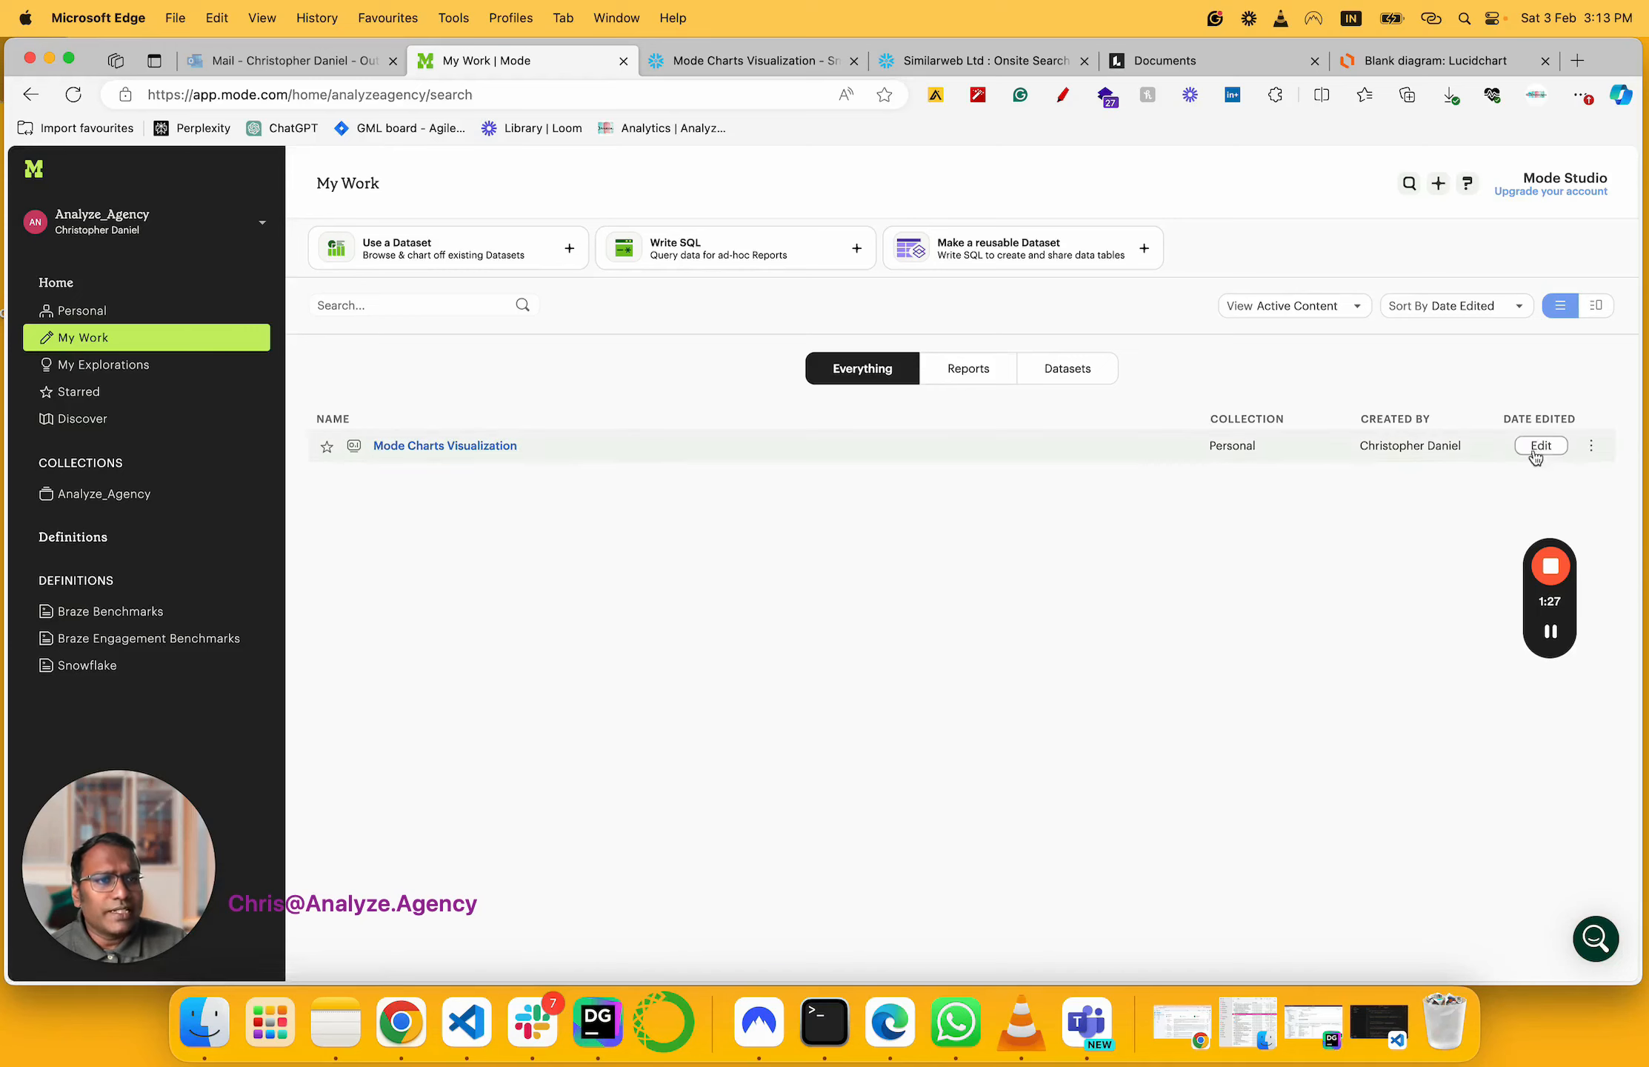
click(1541, 446)
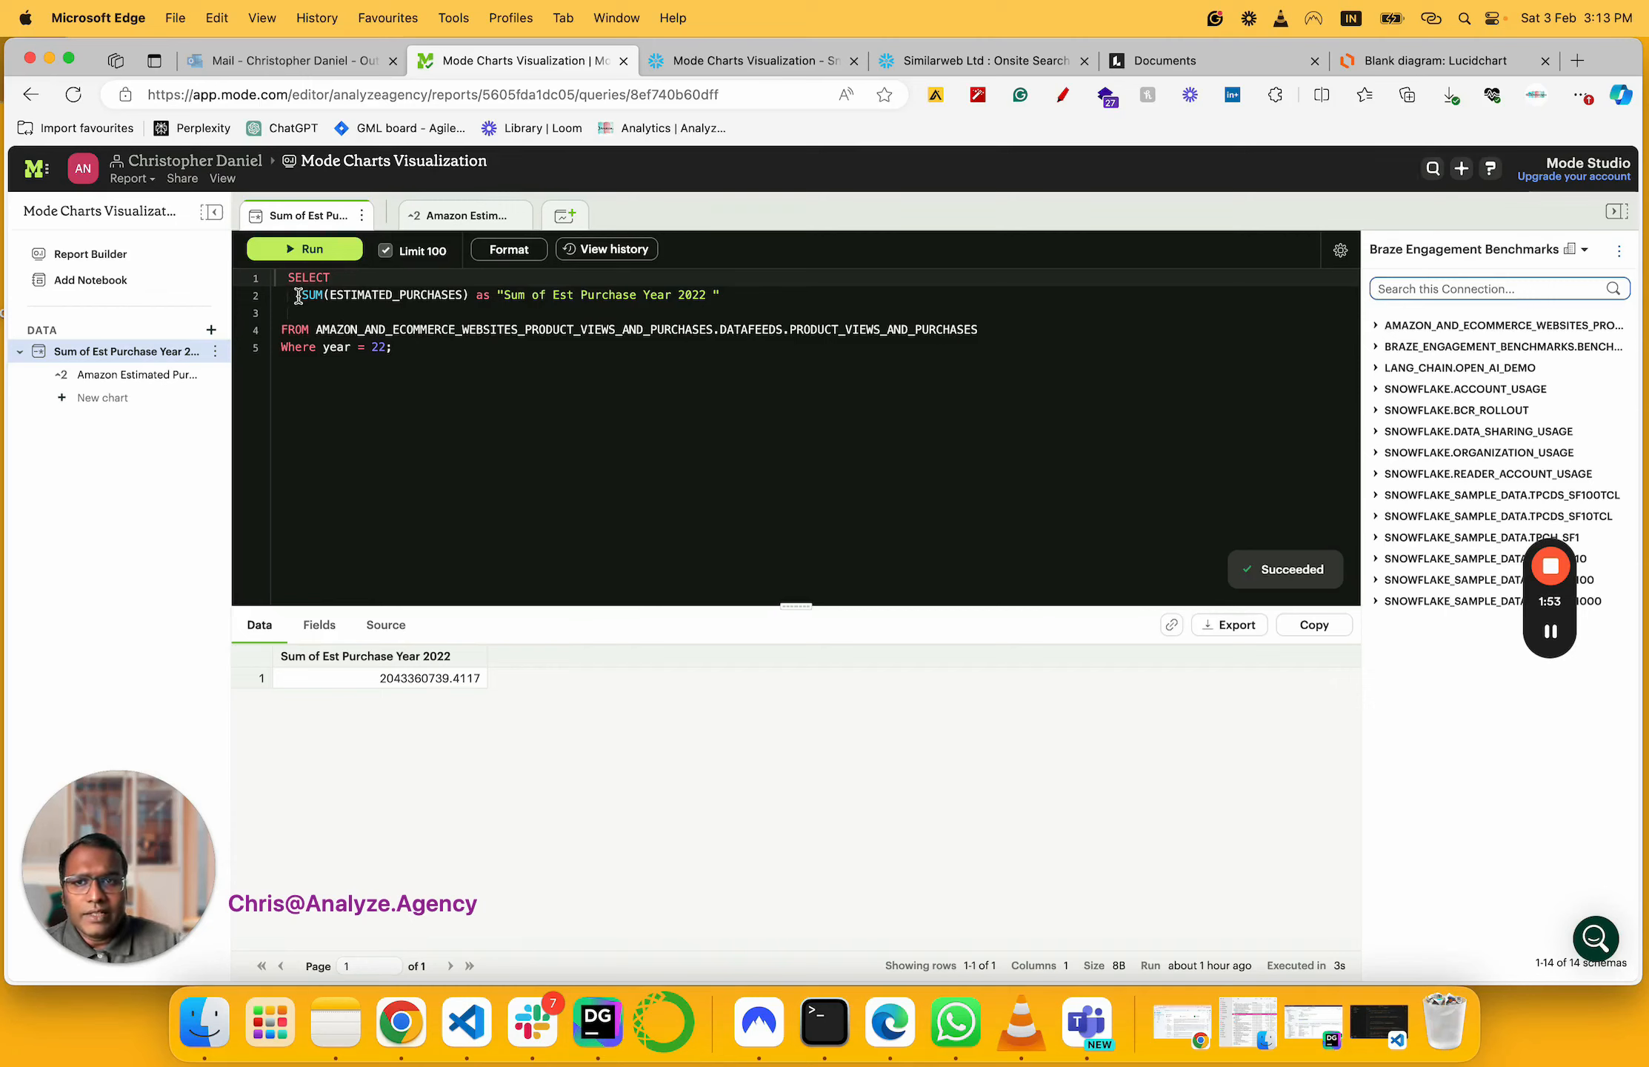
Examine the report query's SUM(ESTIMATED_PURCHASES) expression and its year = 22 filter
drag(300, 295, 464, 295)
drag(318, 347, 385, 346)
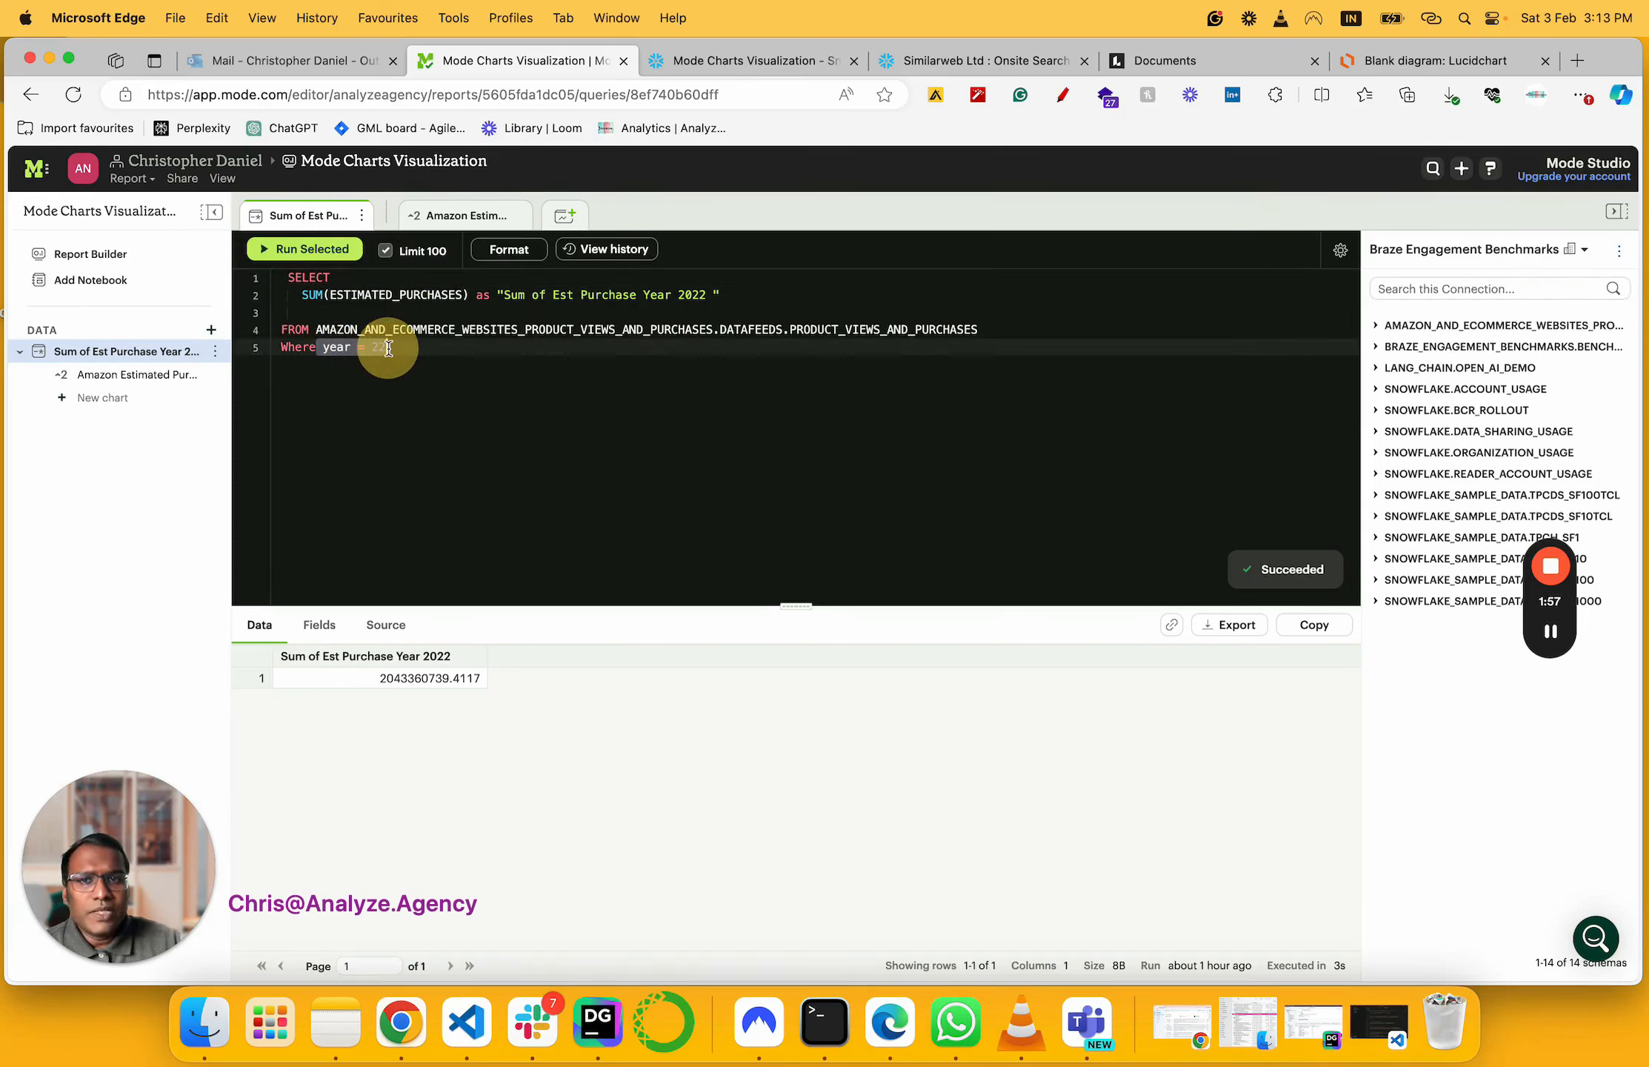
click(394, 367)
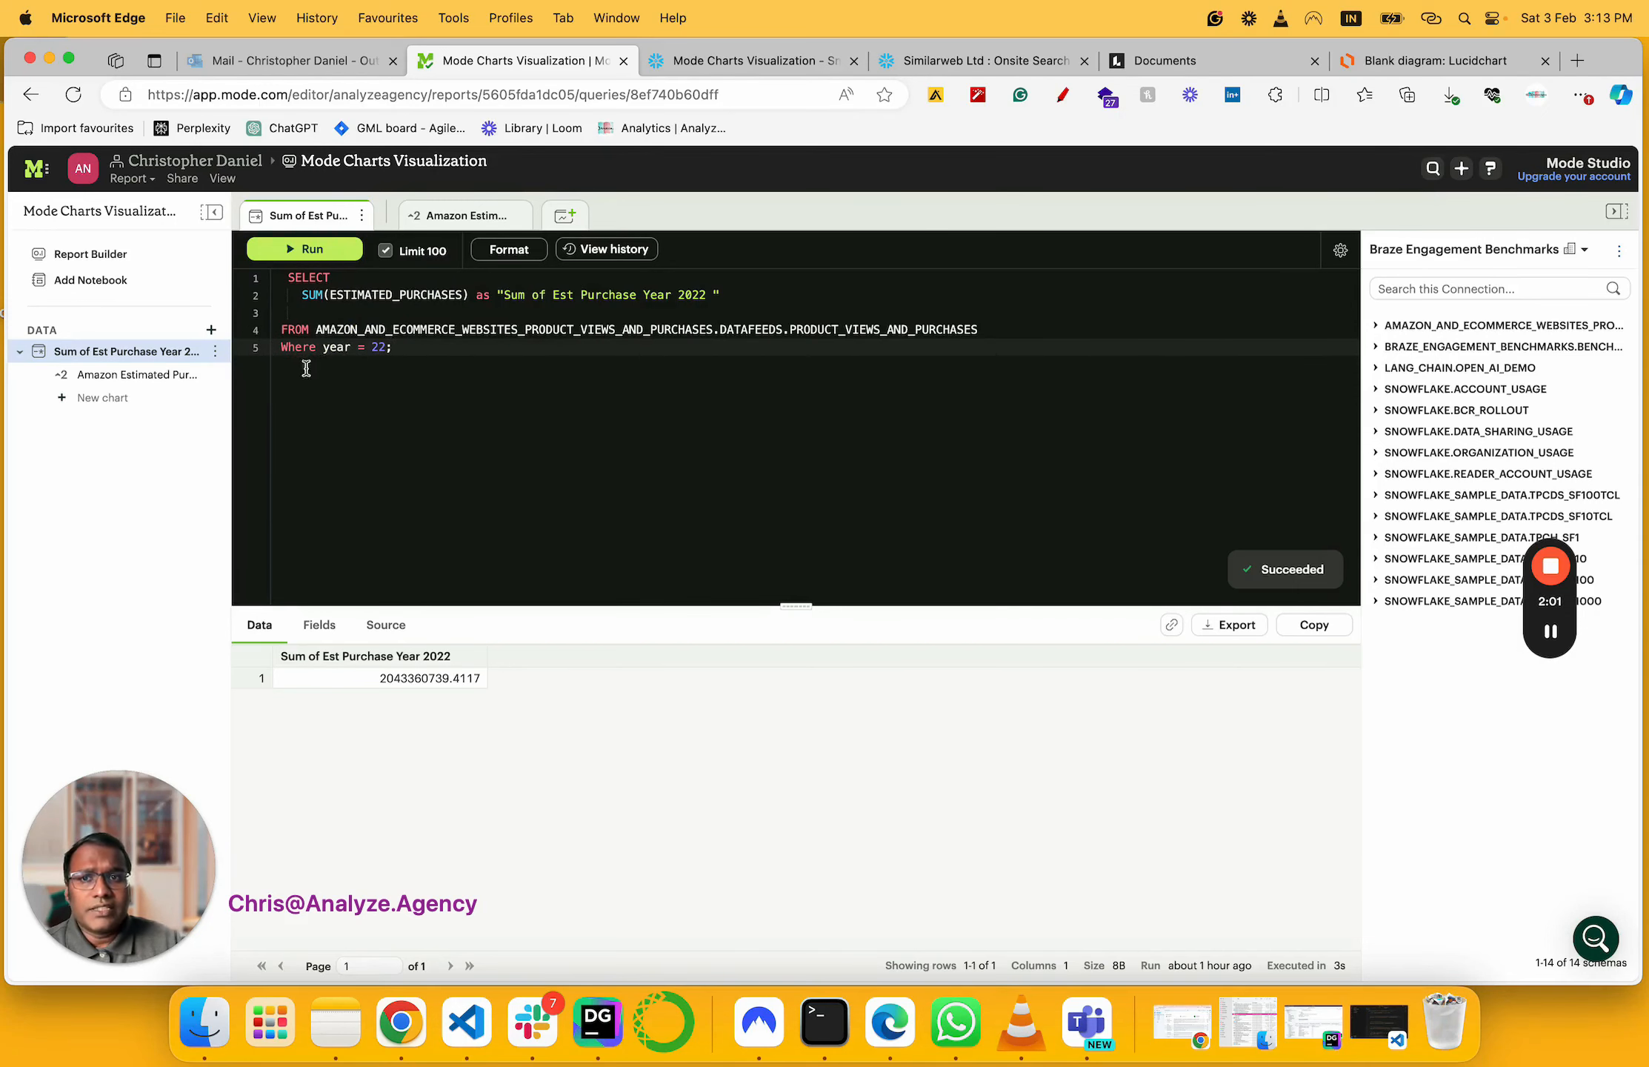
Switch to the Snowflake worksheet and copy the Big Count query summing ESTIMATED_PURCHASES where year = 22 and site = 'amazon.com'
click(762, 60)
drag(859, 500, 882, 692)
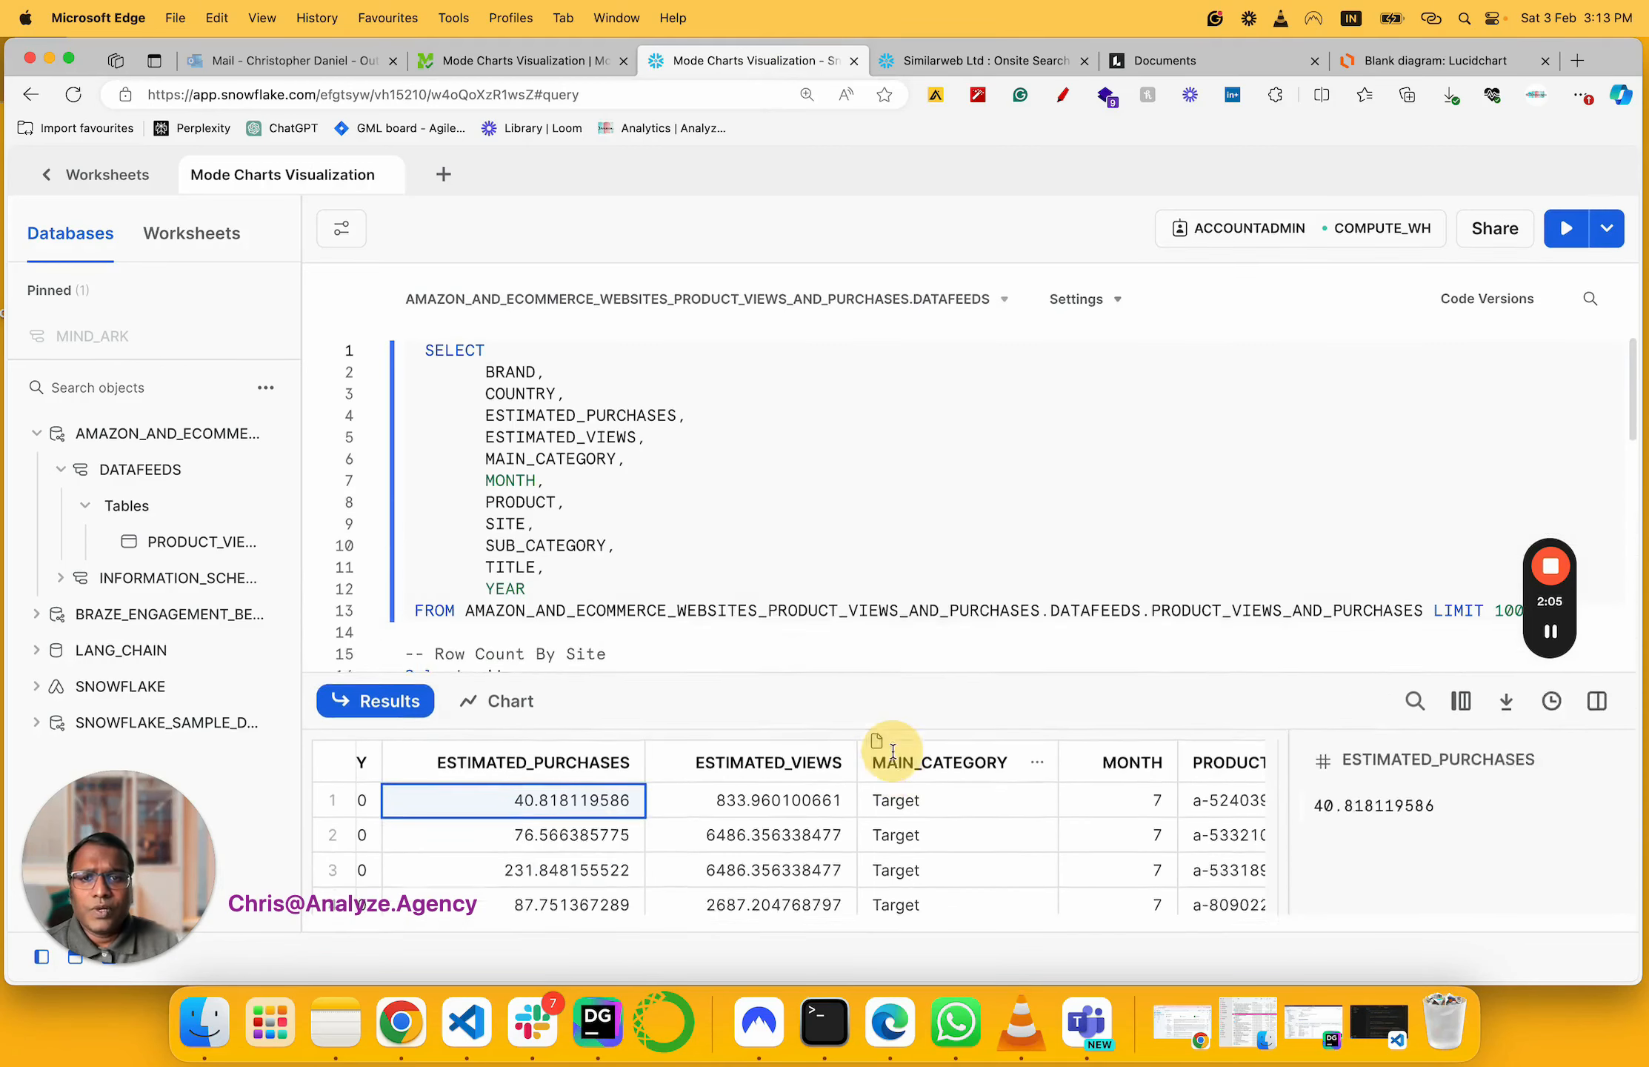
scroll(817, 495, down, 5)
scroll(817, 496, down, 1)
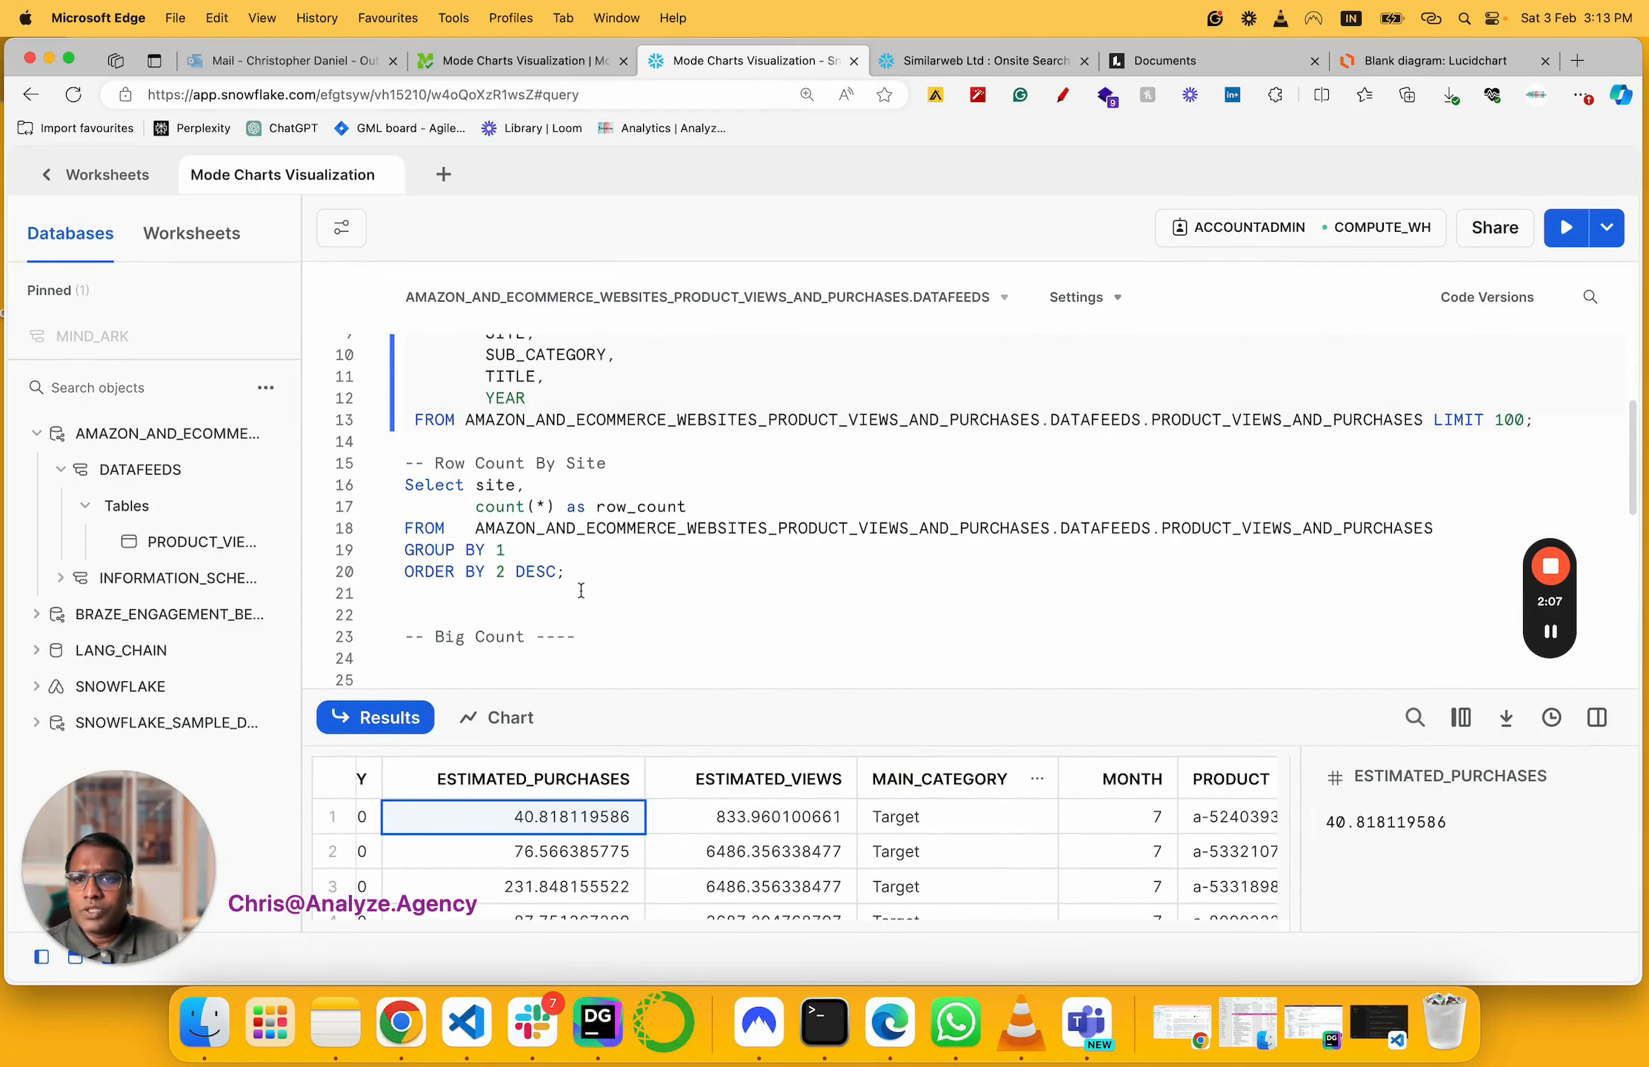
drag(589, 580, 431, 502)
scroll(431, 501, down, 5)
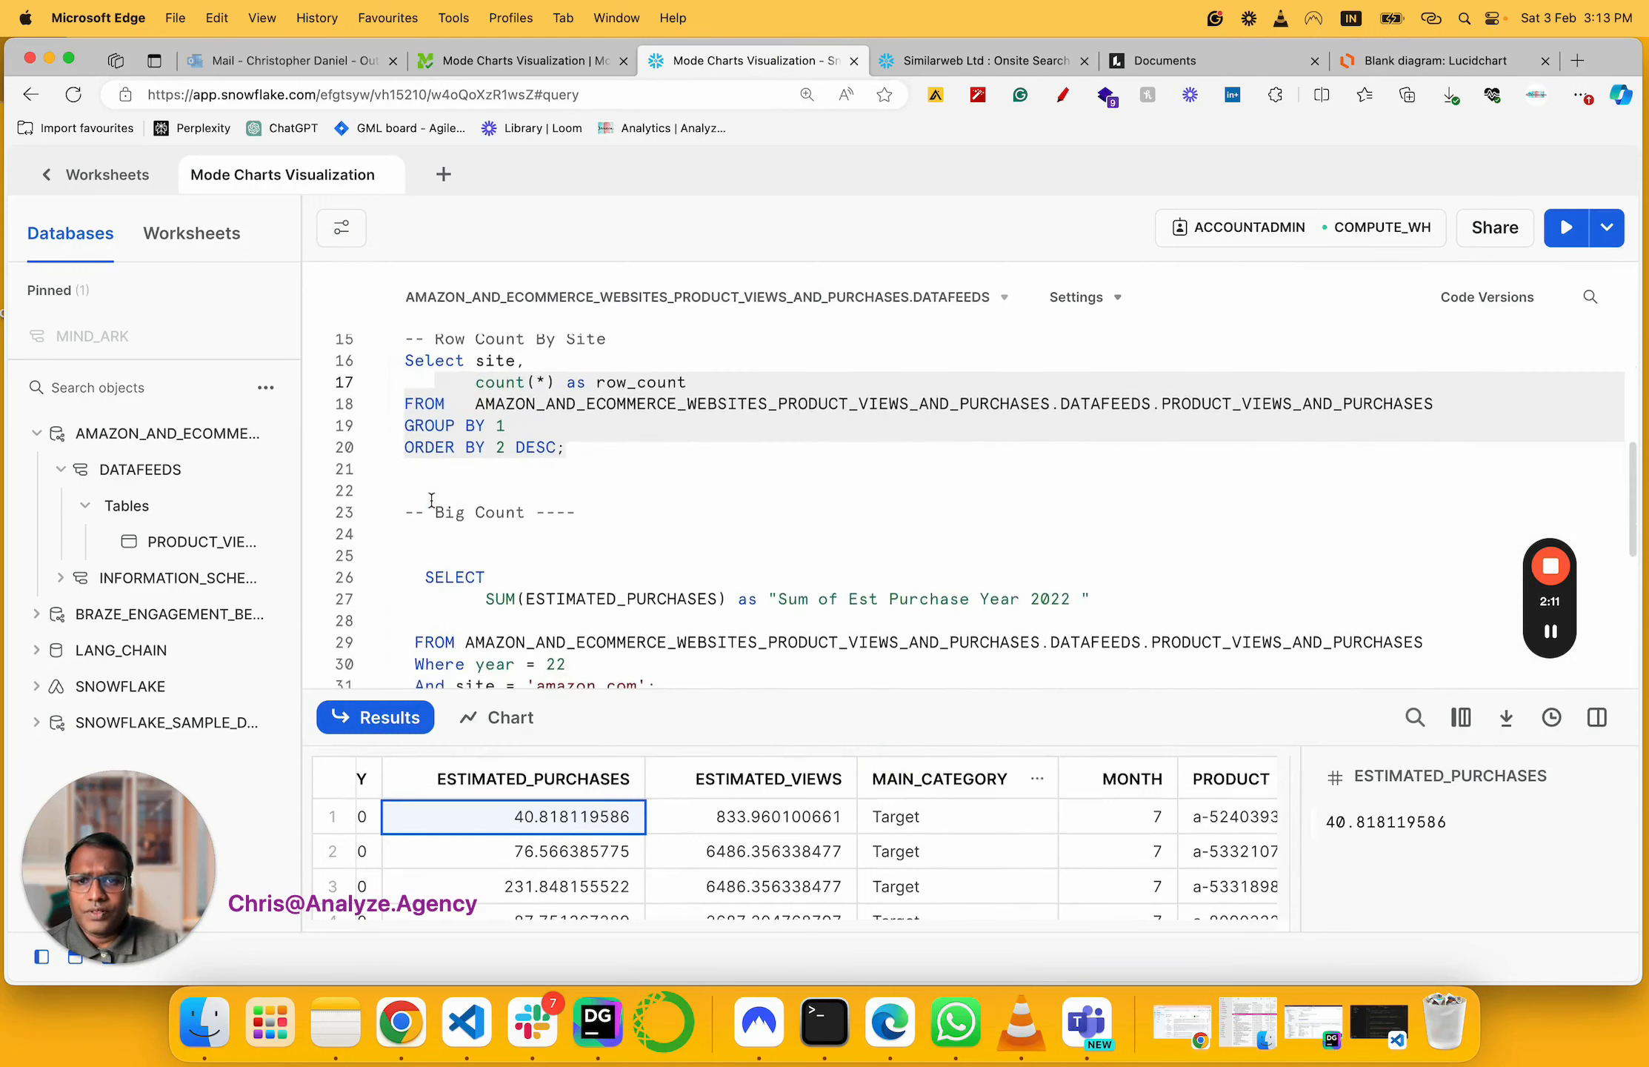
drag(658, 582, 383, 471)
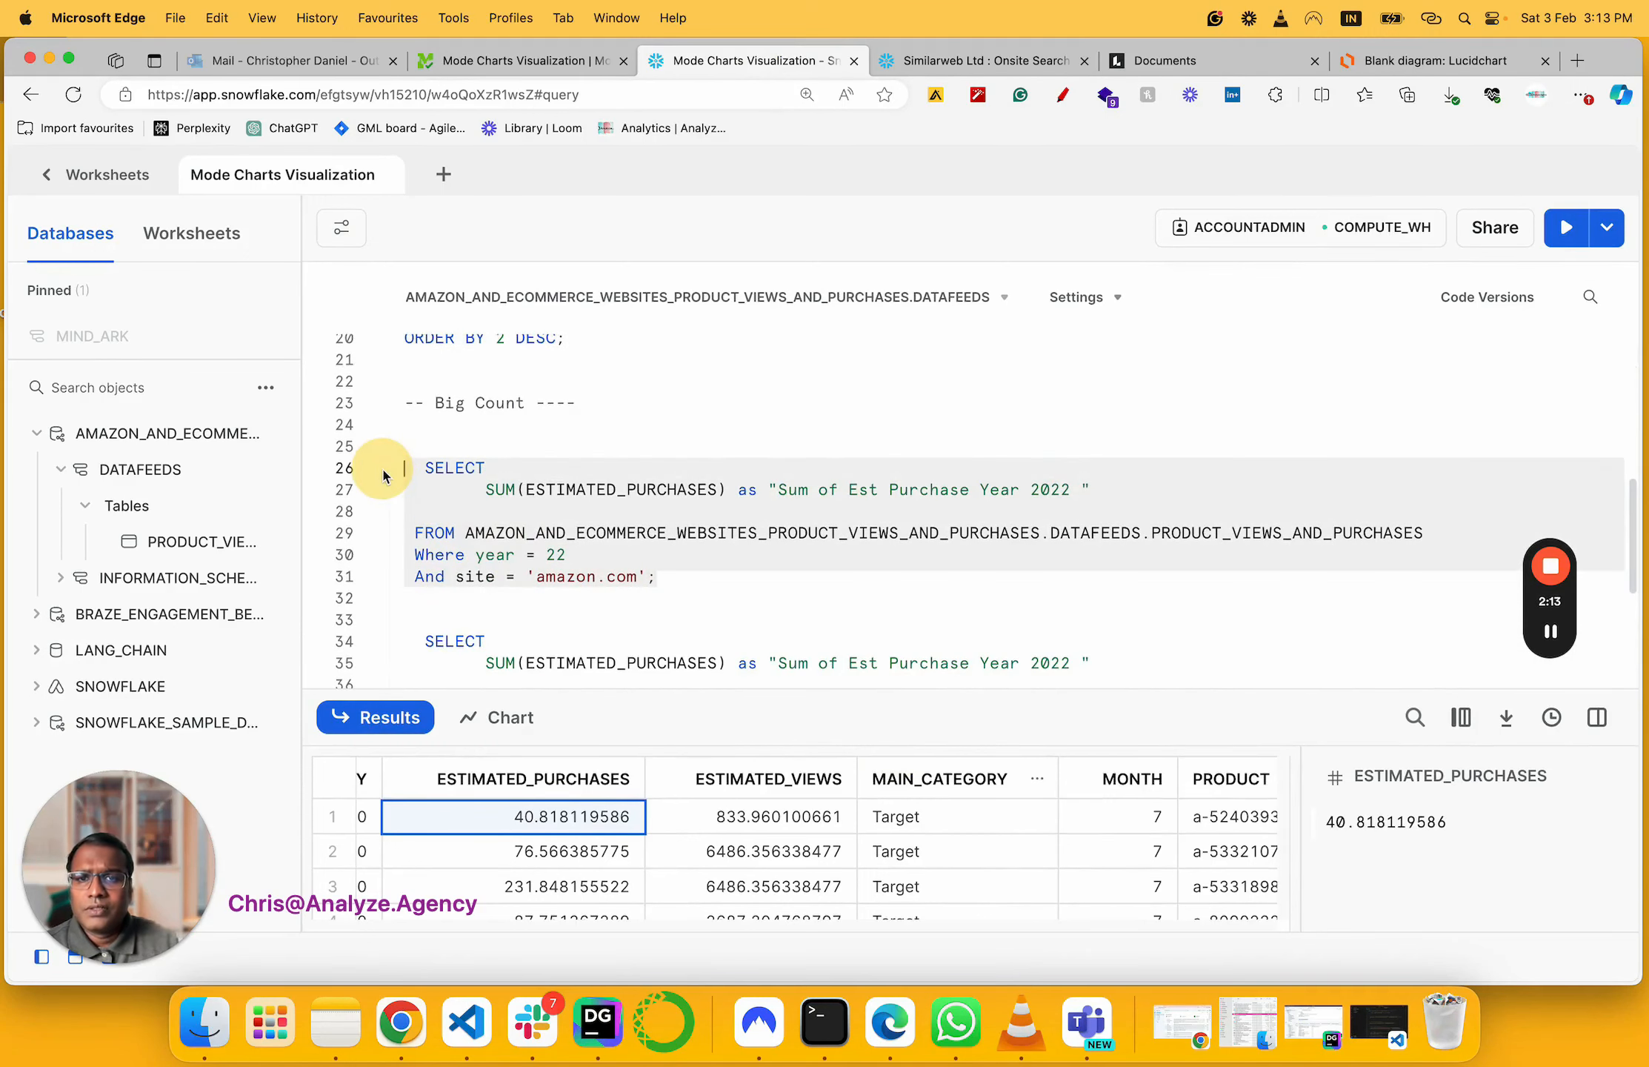
key(super+c)
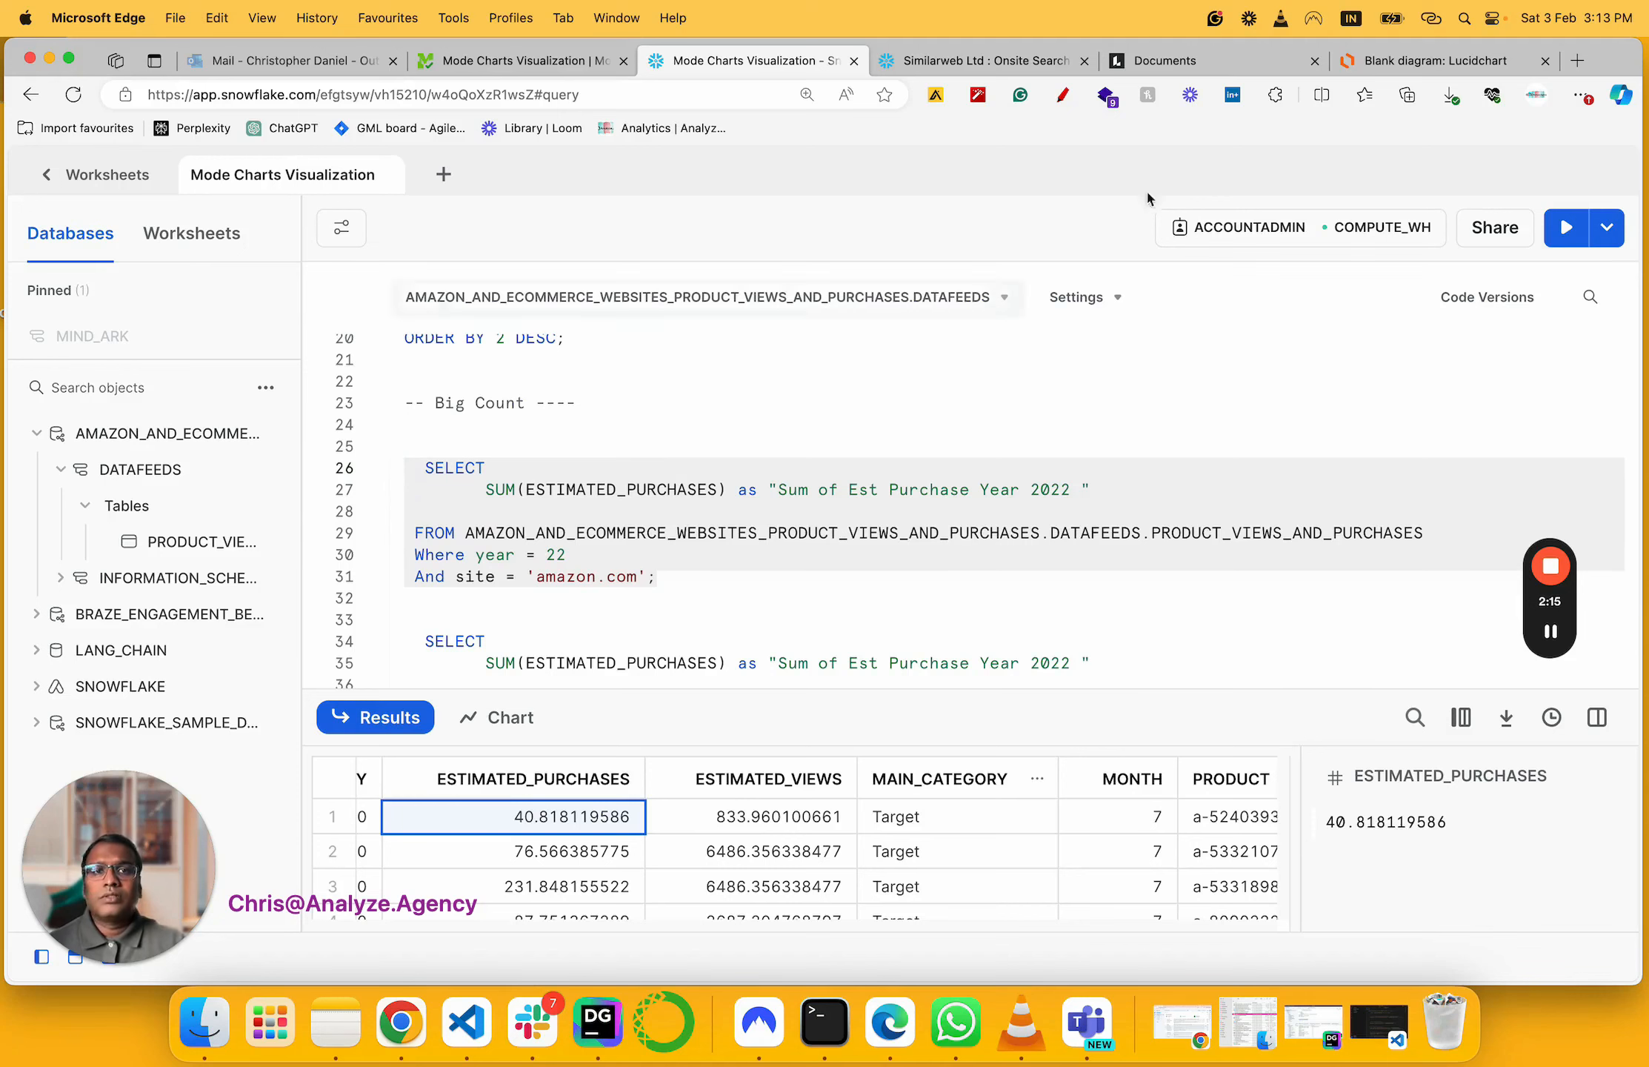
Back in Mode, replace the report's whole query with the copied amazon.com query and run it
click(500, 65)
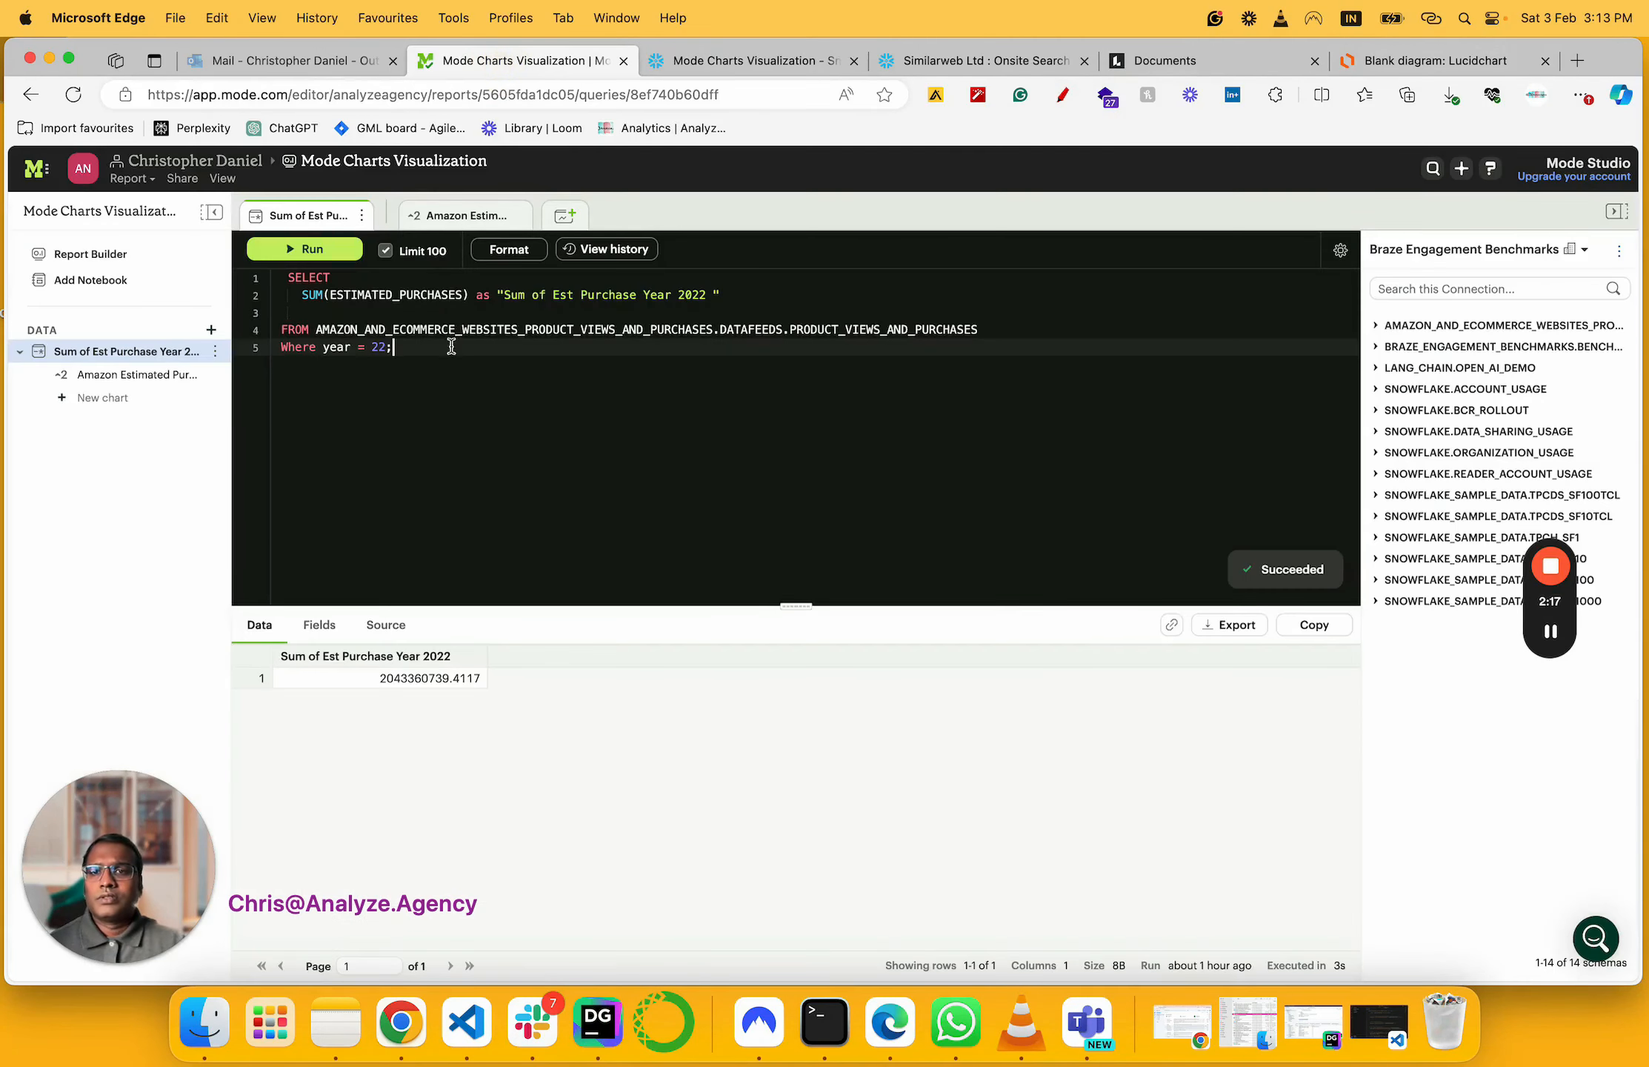
drag(449, 346, 284, 281)
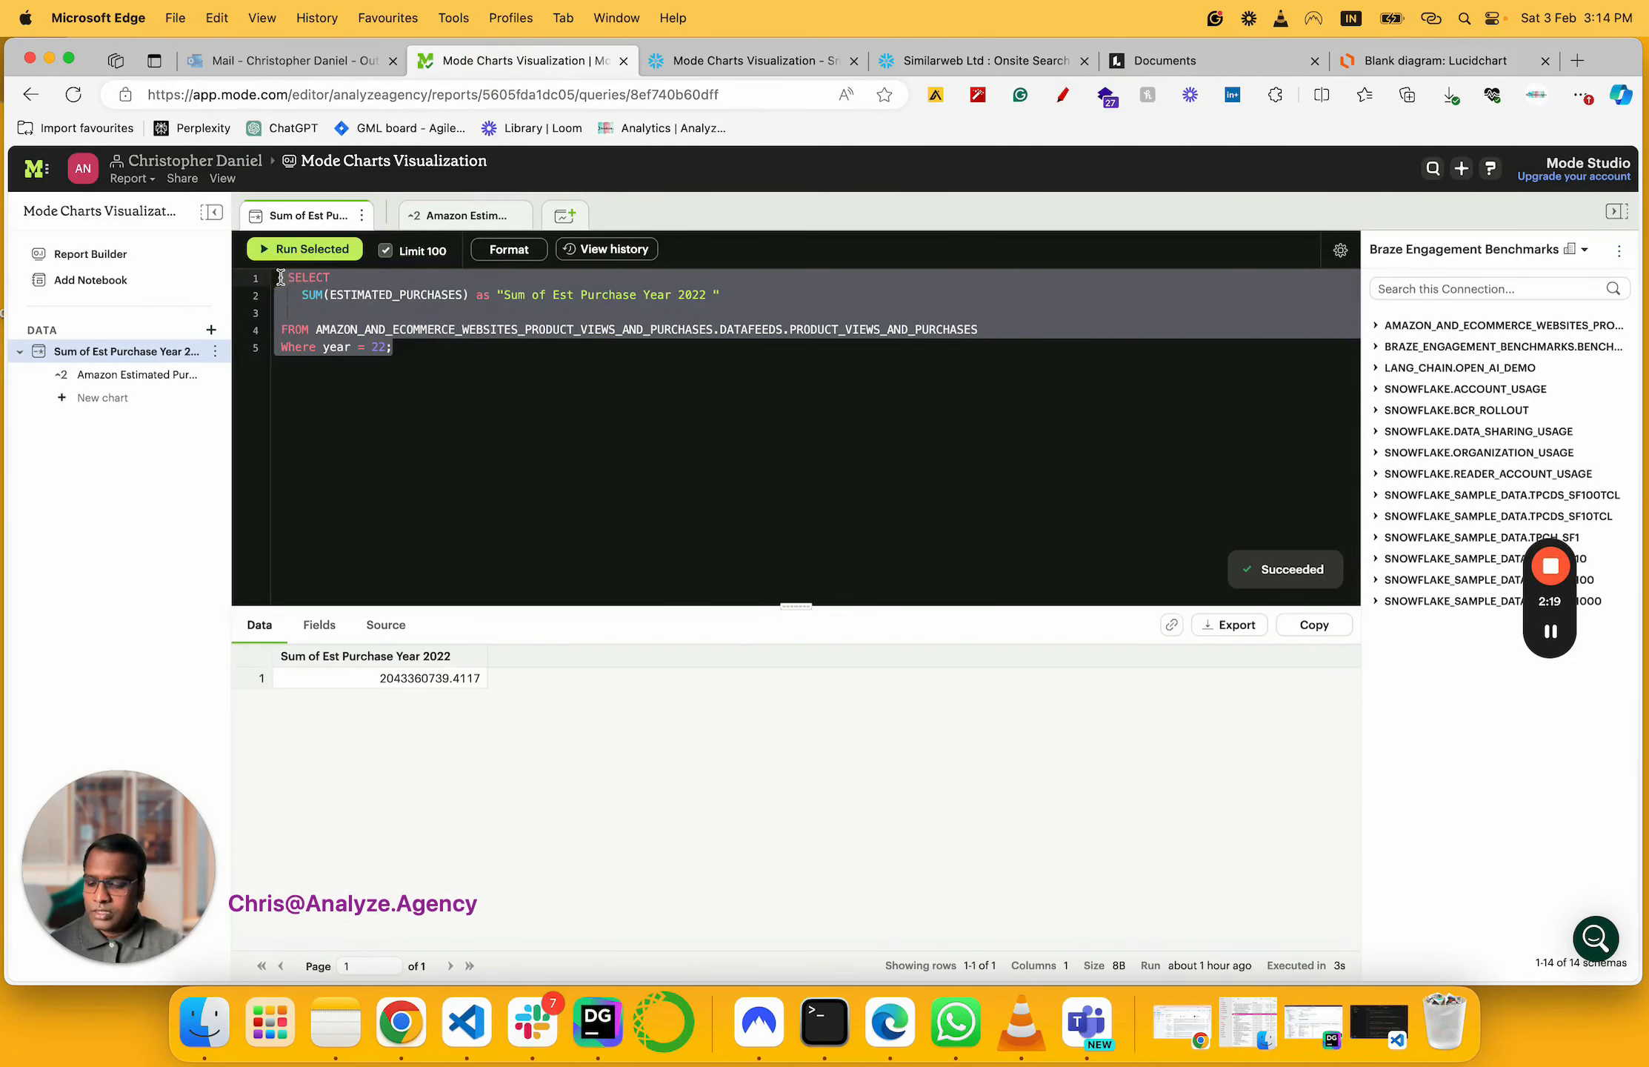
key(super+v)
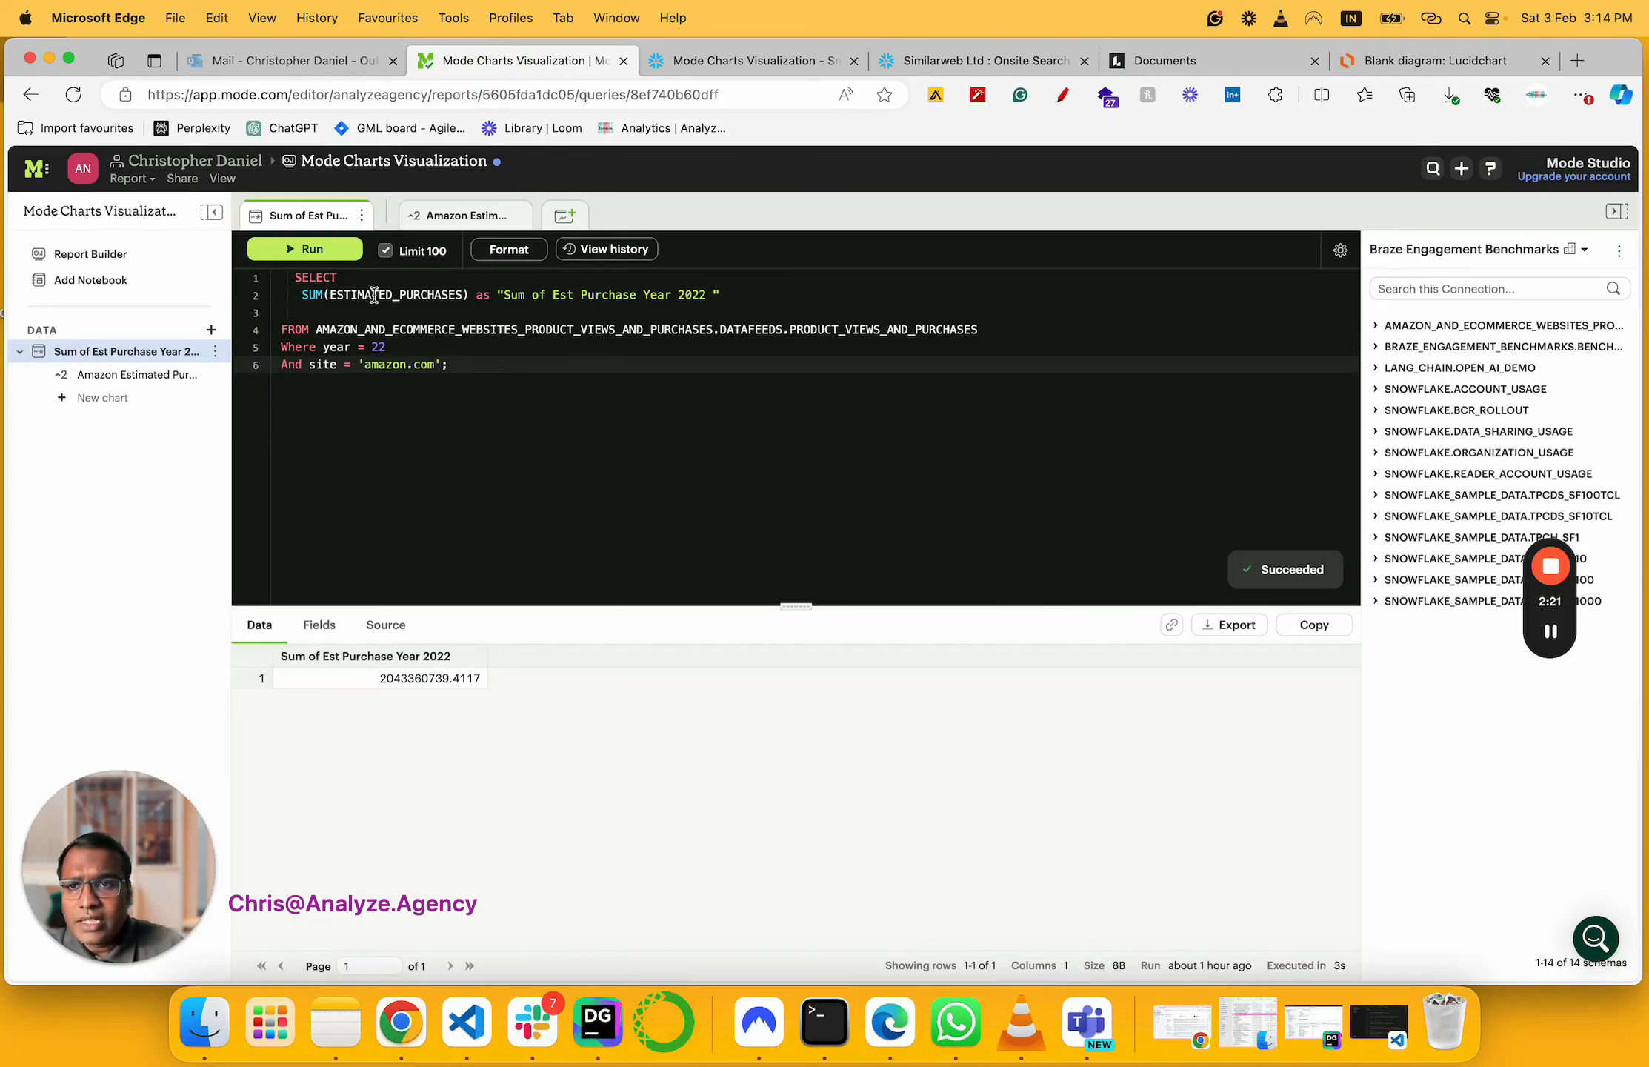
click(320, 259)
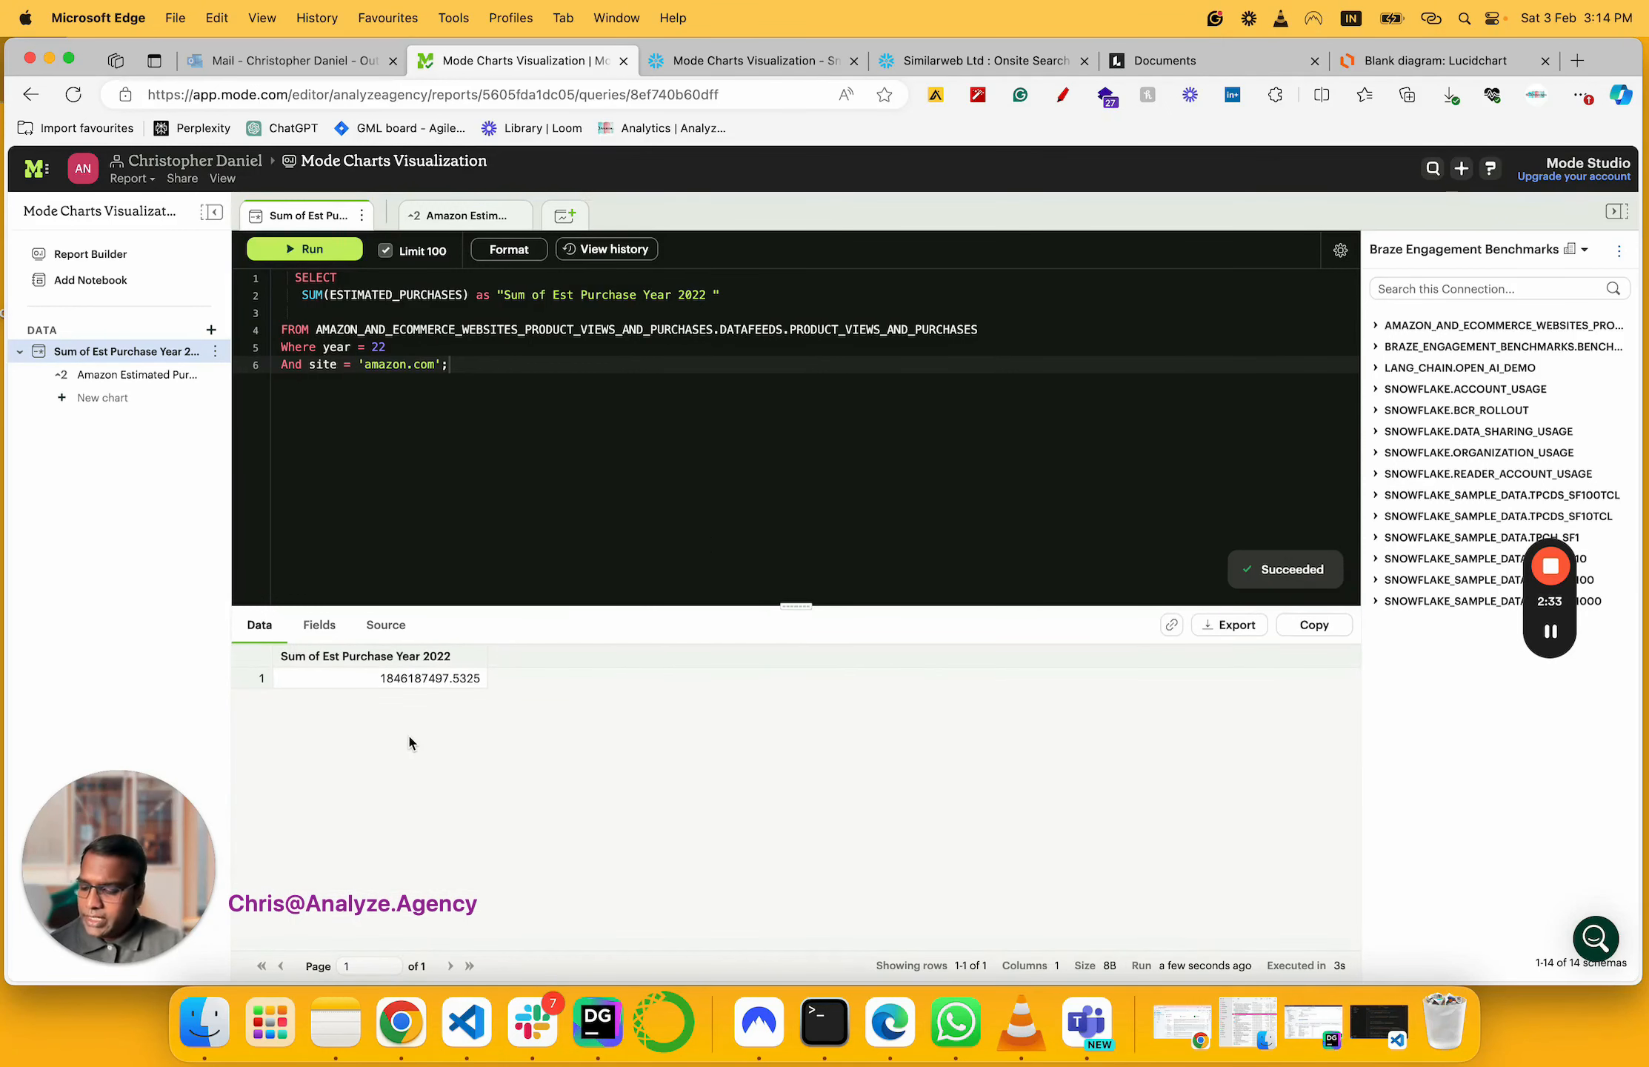
key(super+shift+d)
mouse_move(294, 698)
mouse_down()
mouse_move(554, 641)
mouse_move(303, 761)
mouse_move(288, 710)
mouse_up()
key(super+shift+d)
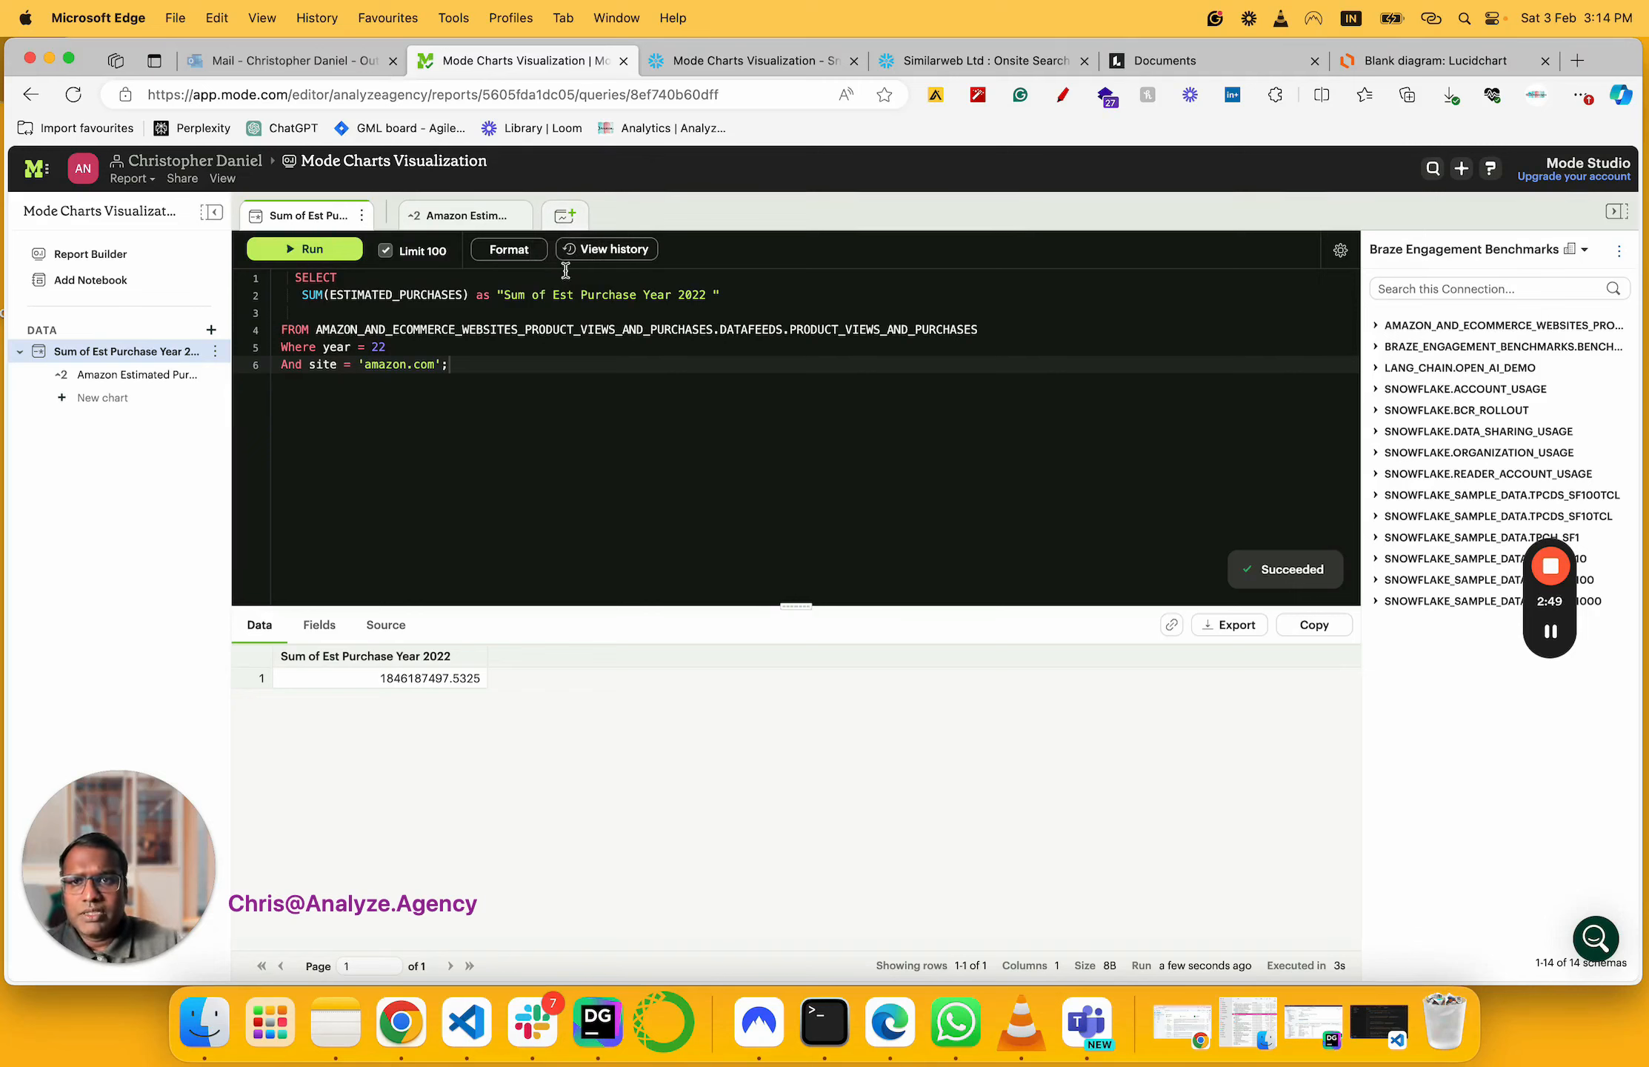
Add a Big Value quick chart to the query, using Sum of Est Purchase Year 2022 as its value field
click(566, 217)
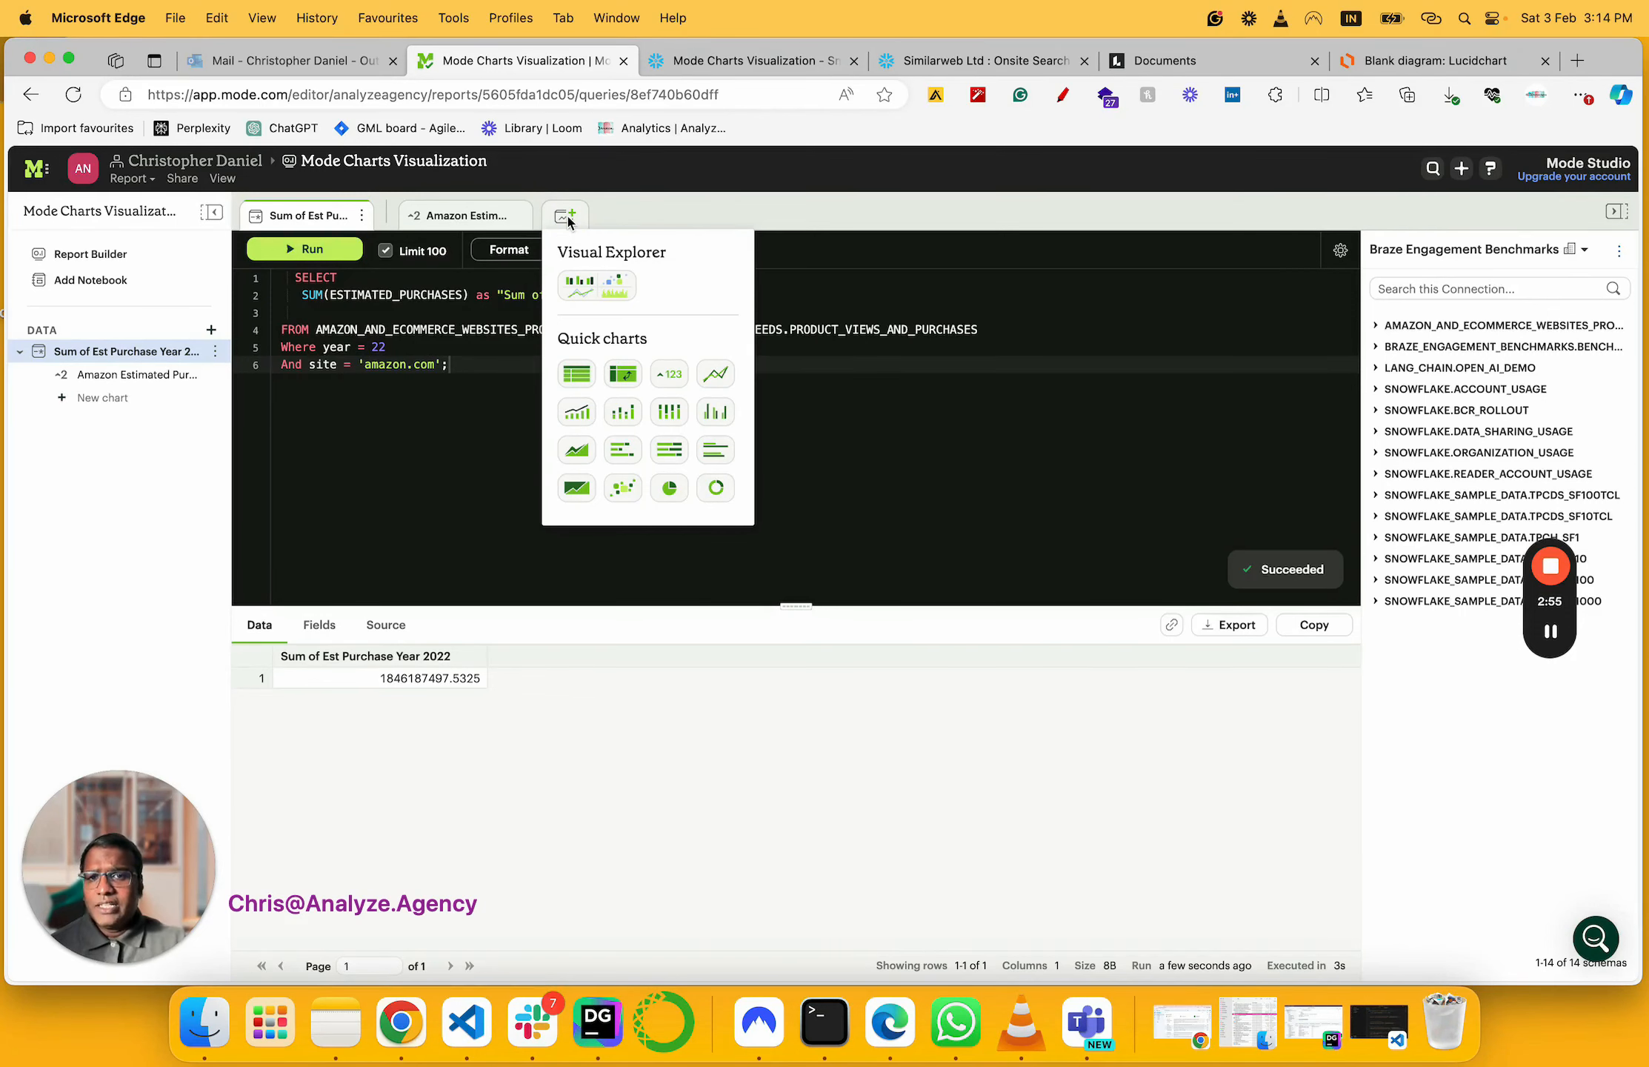
key(super+equal)
key(super+equal)
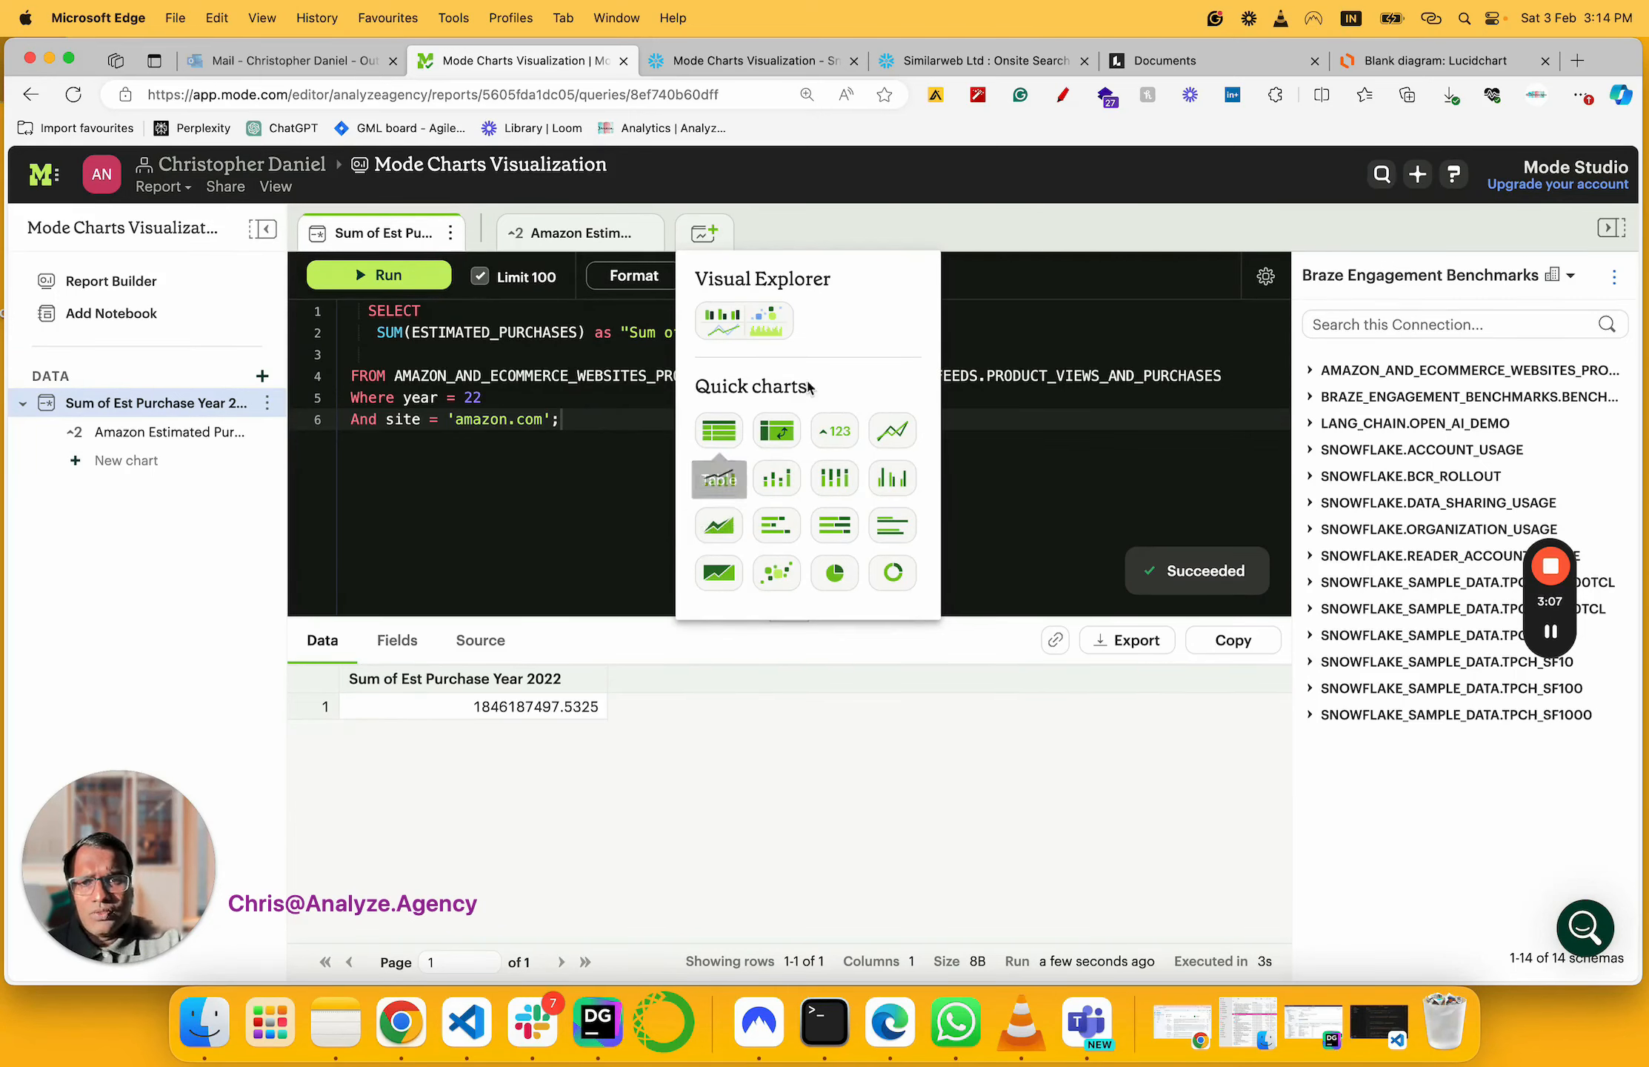
click(836, 435)
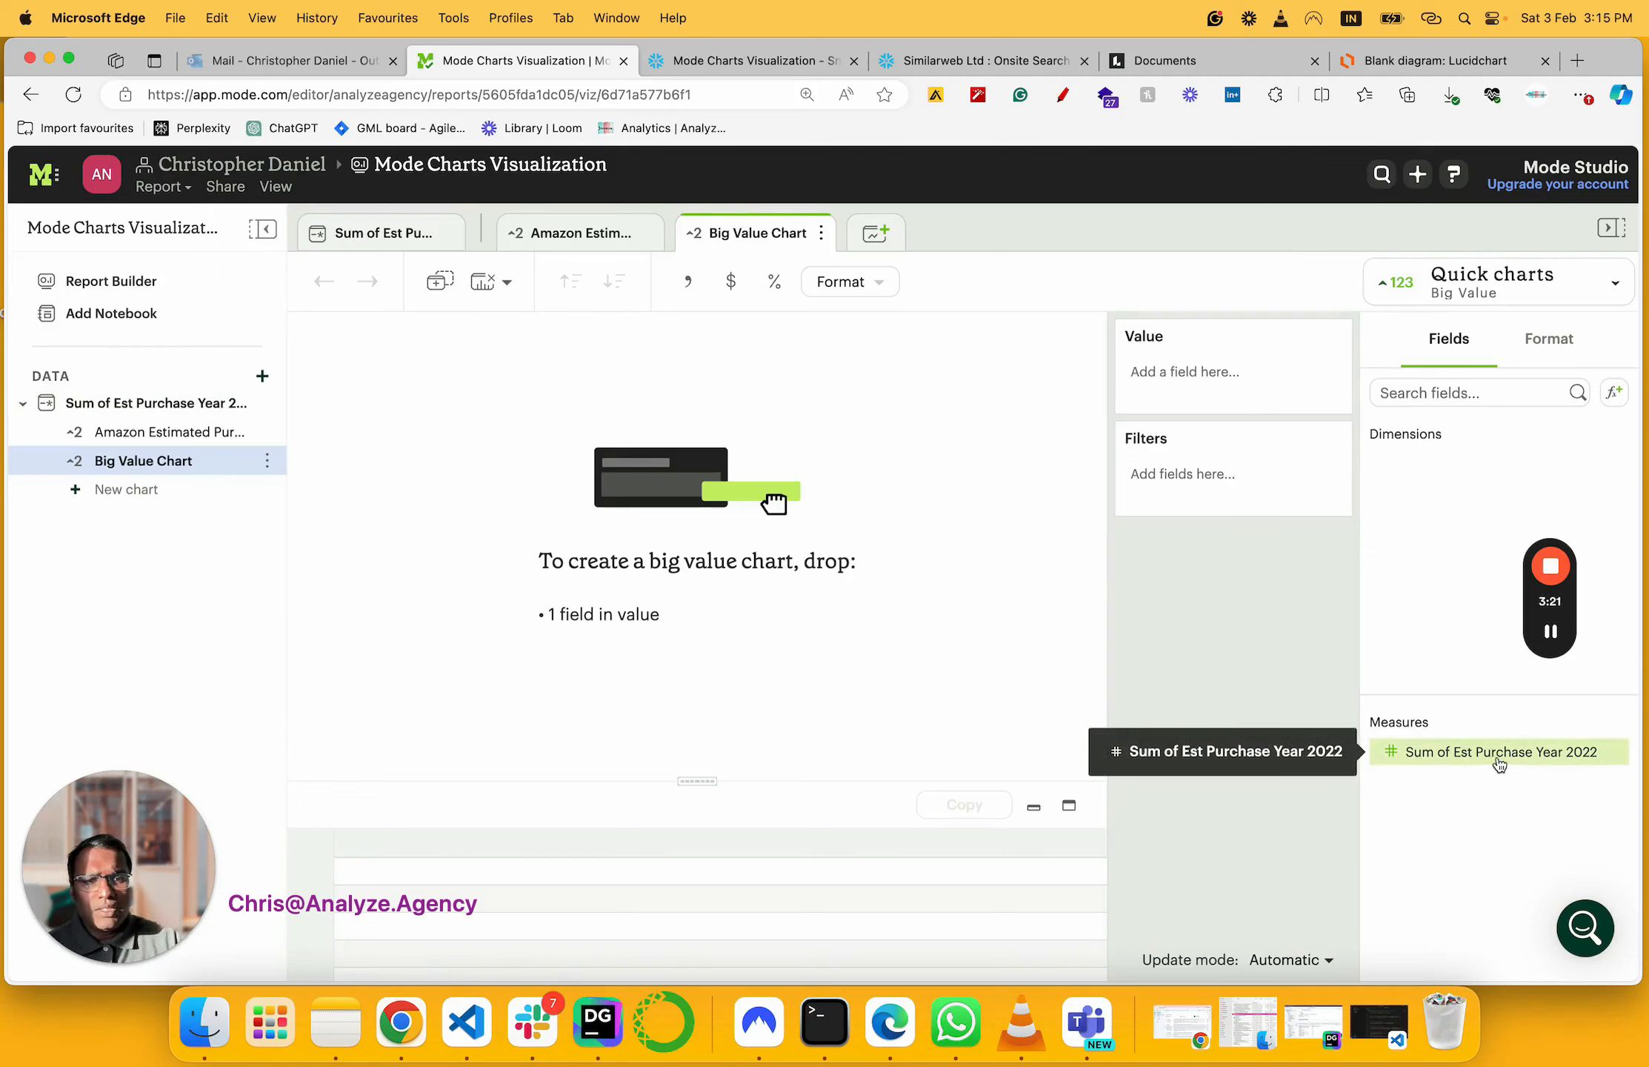
drag(1500, 763, 1239, 394)
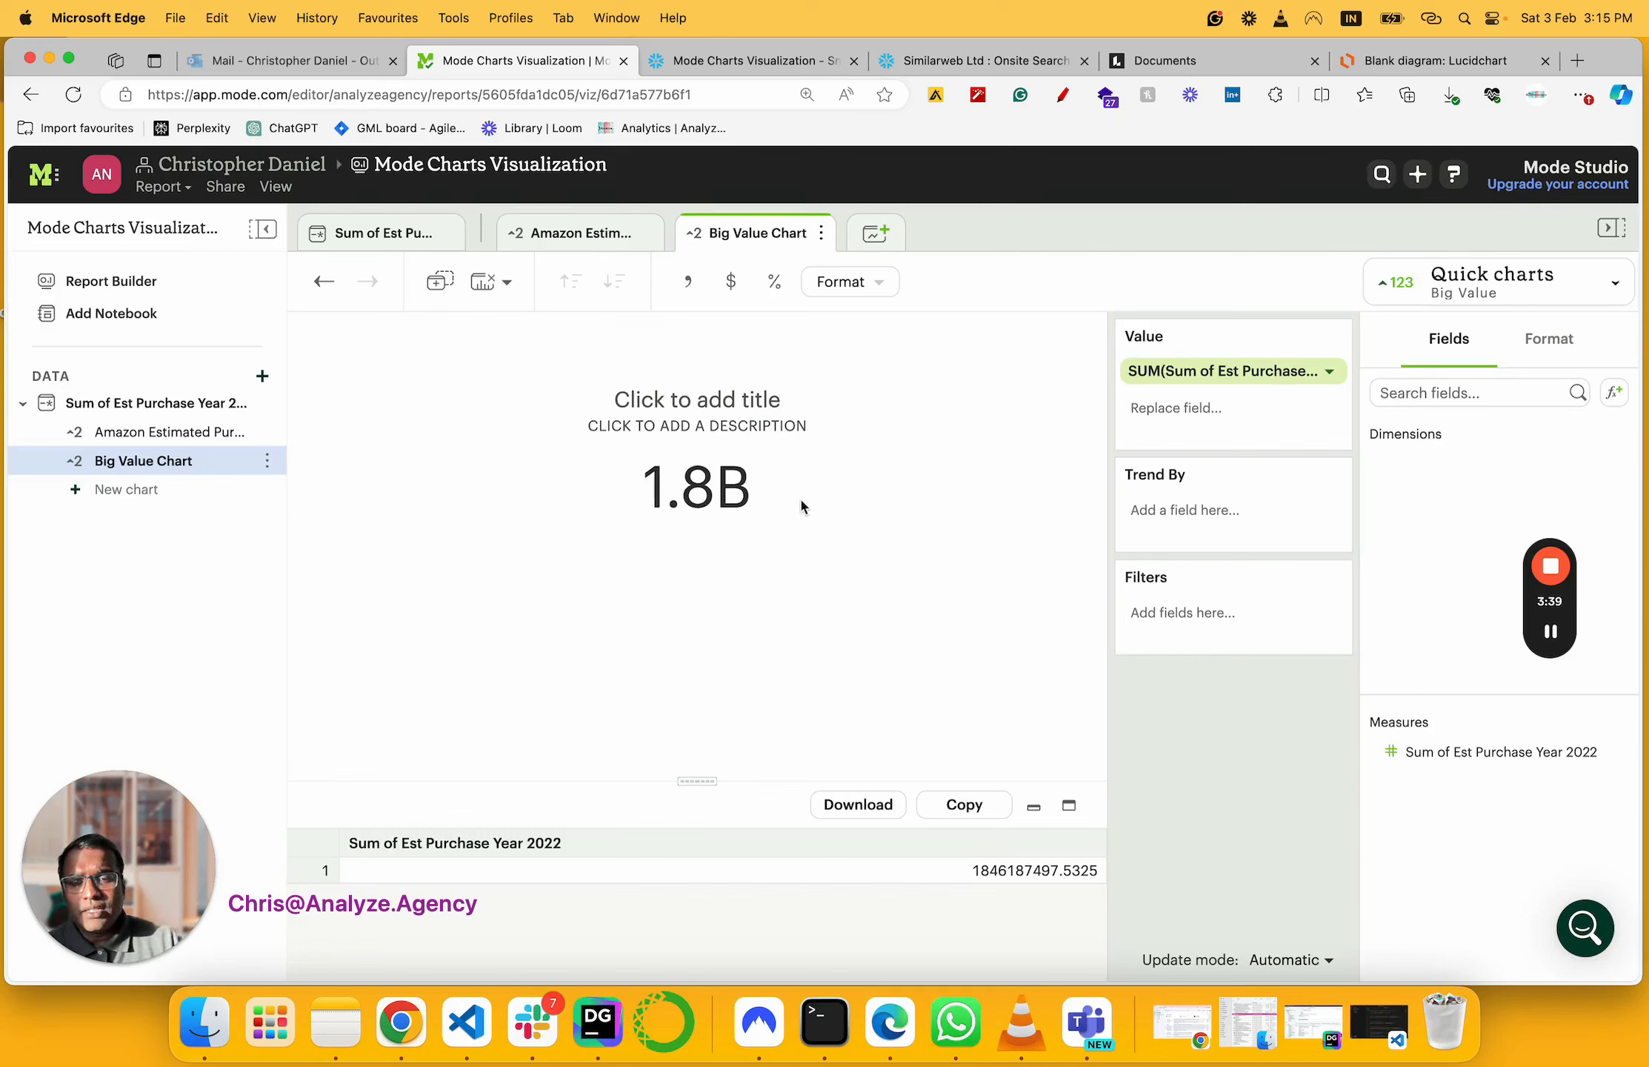
Set the Big Value chart's value format category to Currency
click(1565, 348)
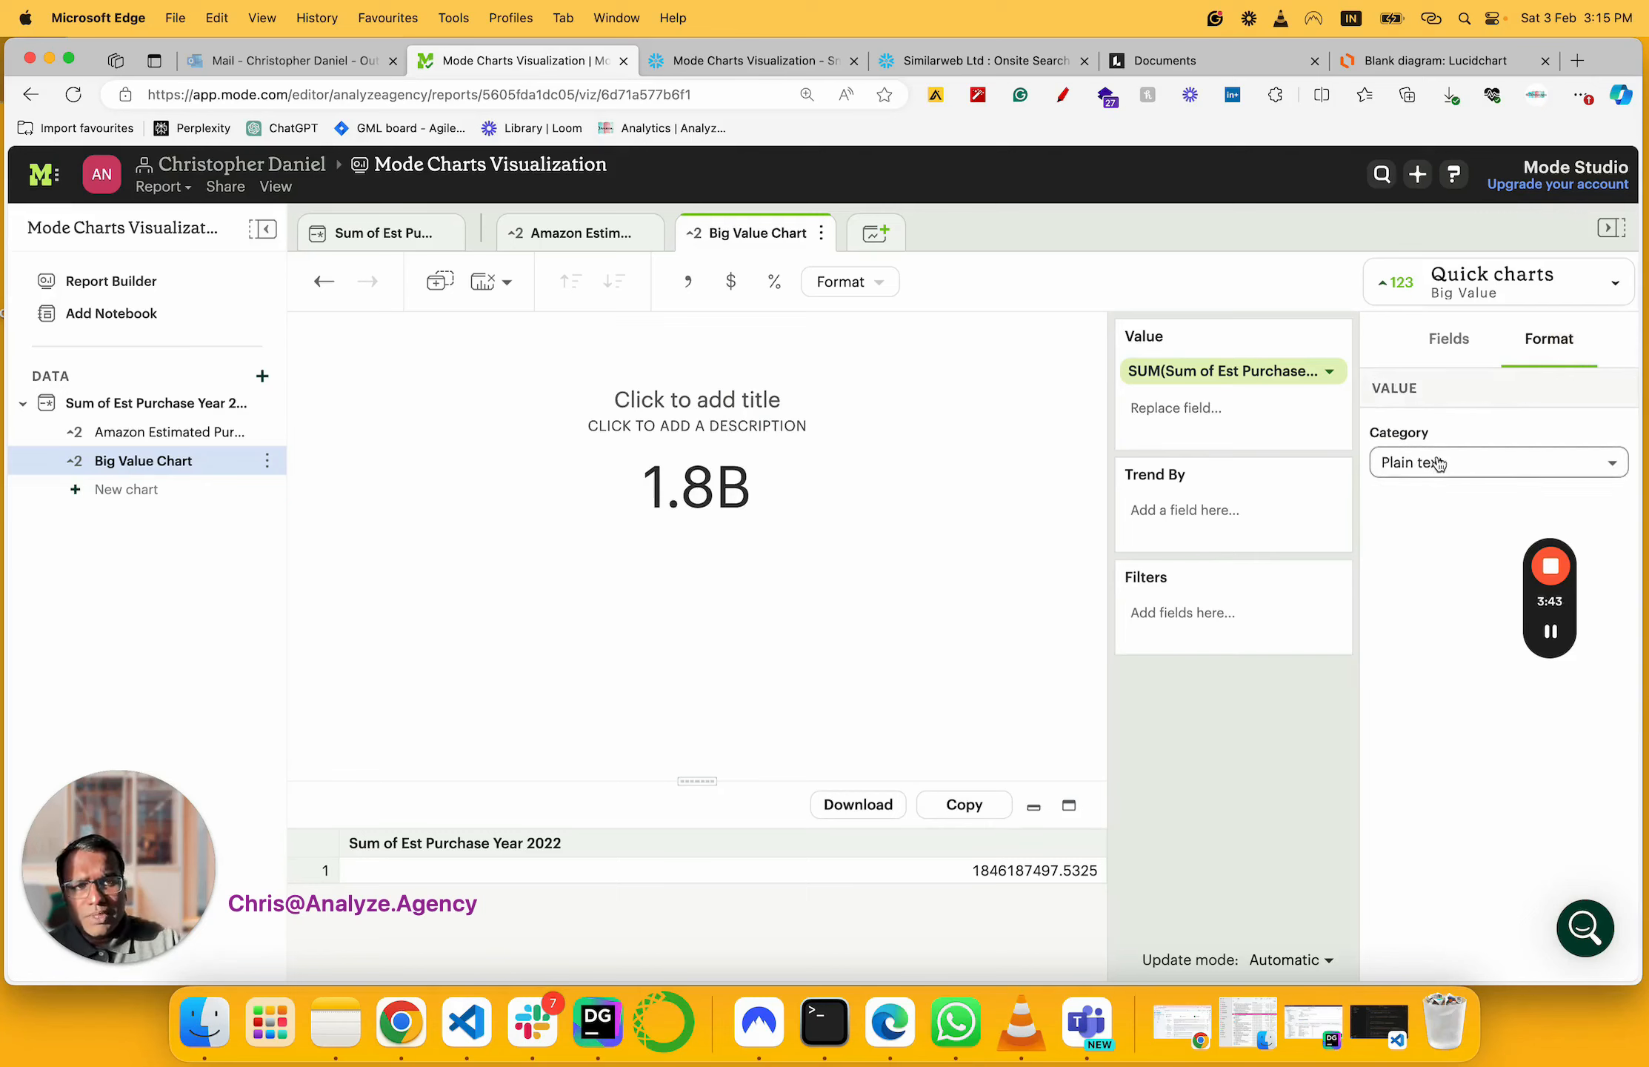
click(1440, 462)
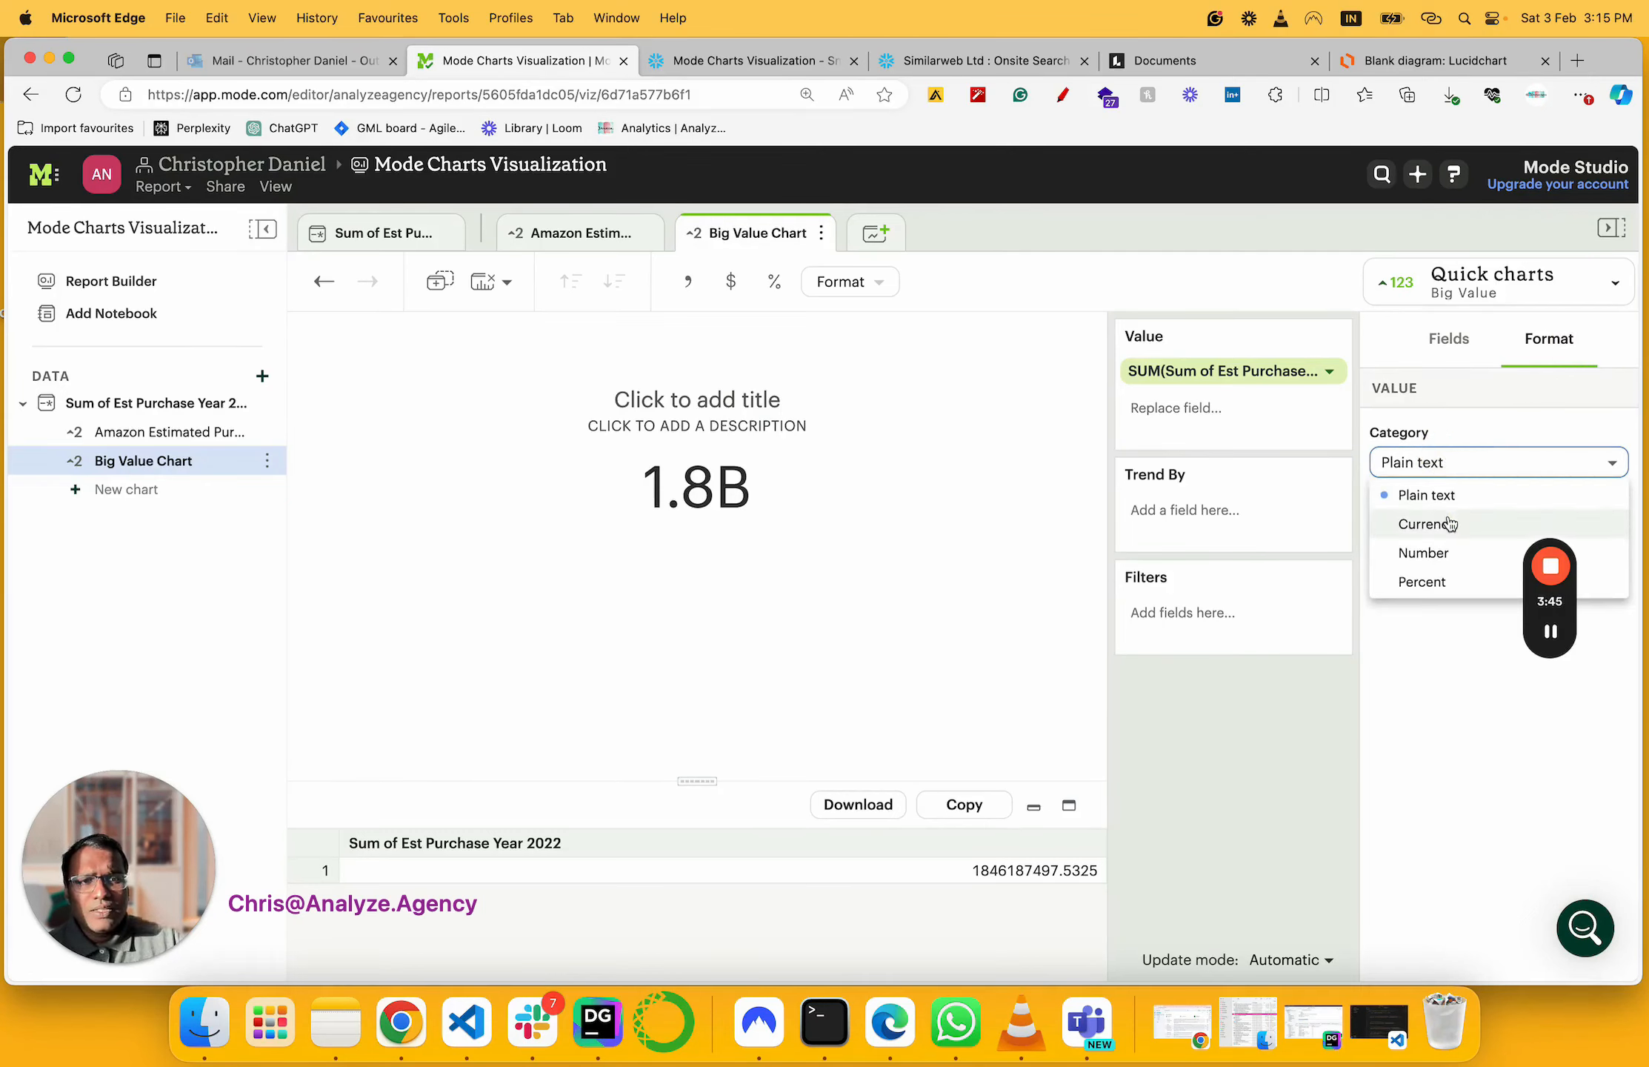
click(1448, 523)
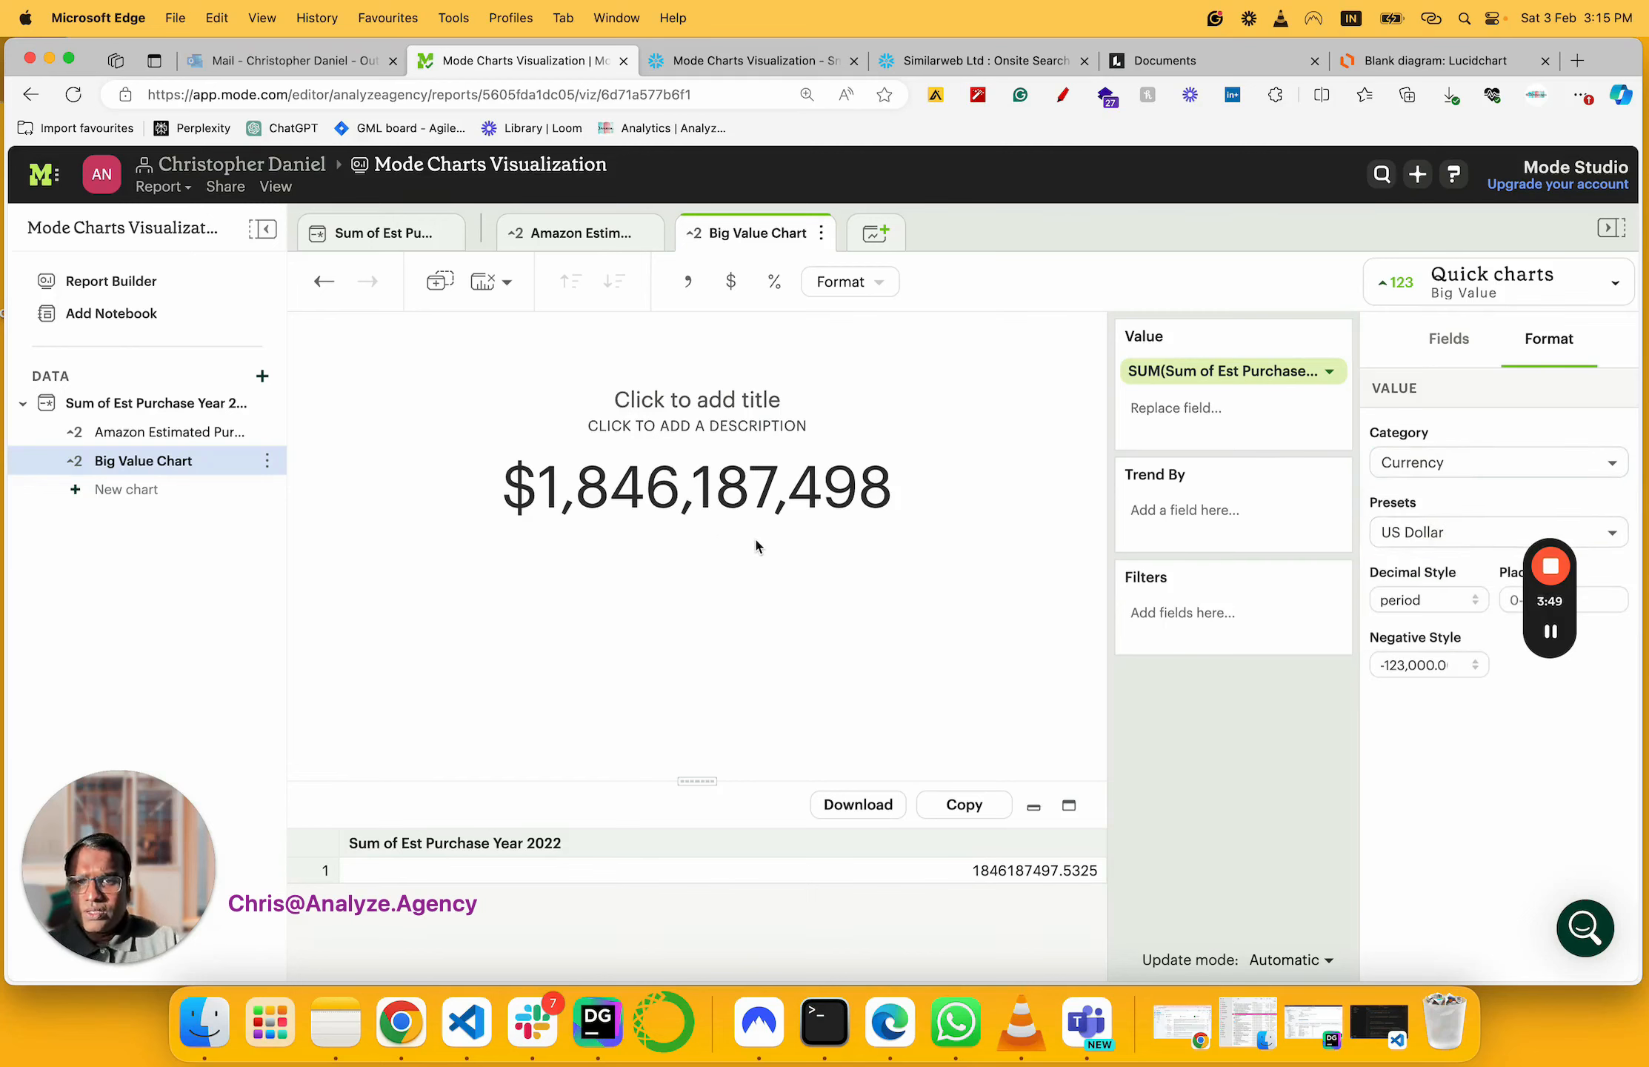
Title the chart "Estimated Purchase in Amazon [2022]"
click(681, 400)
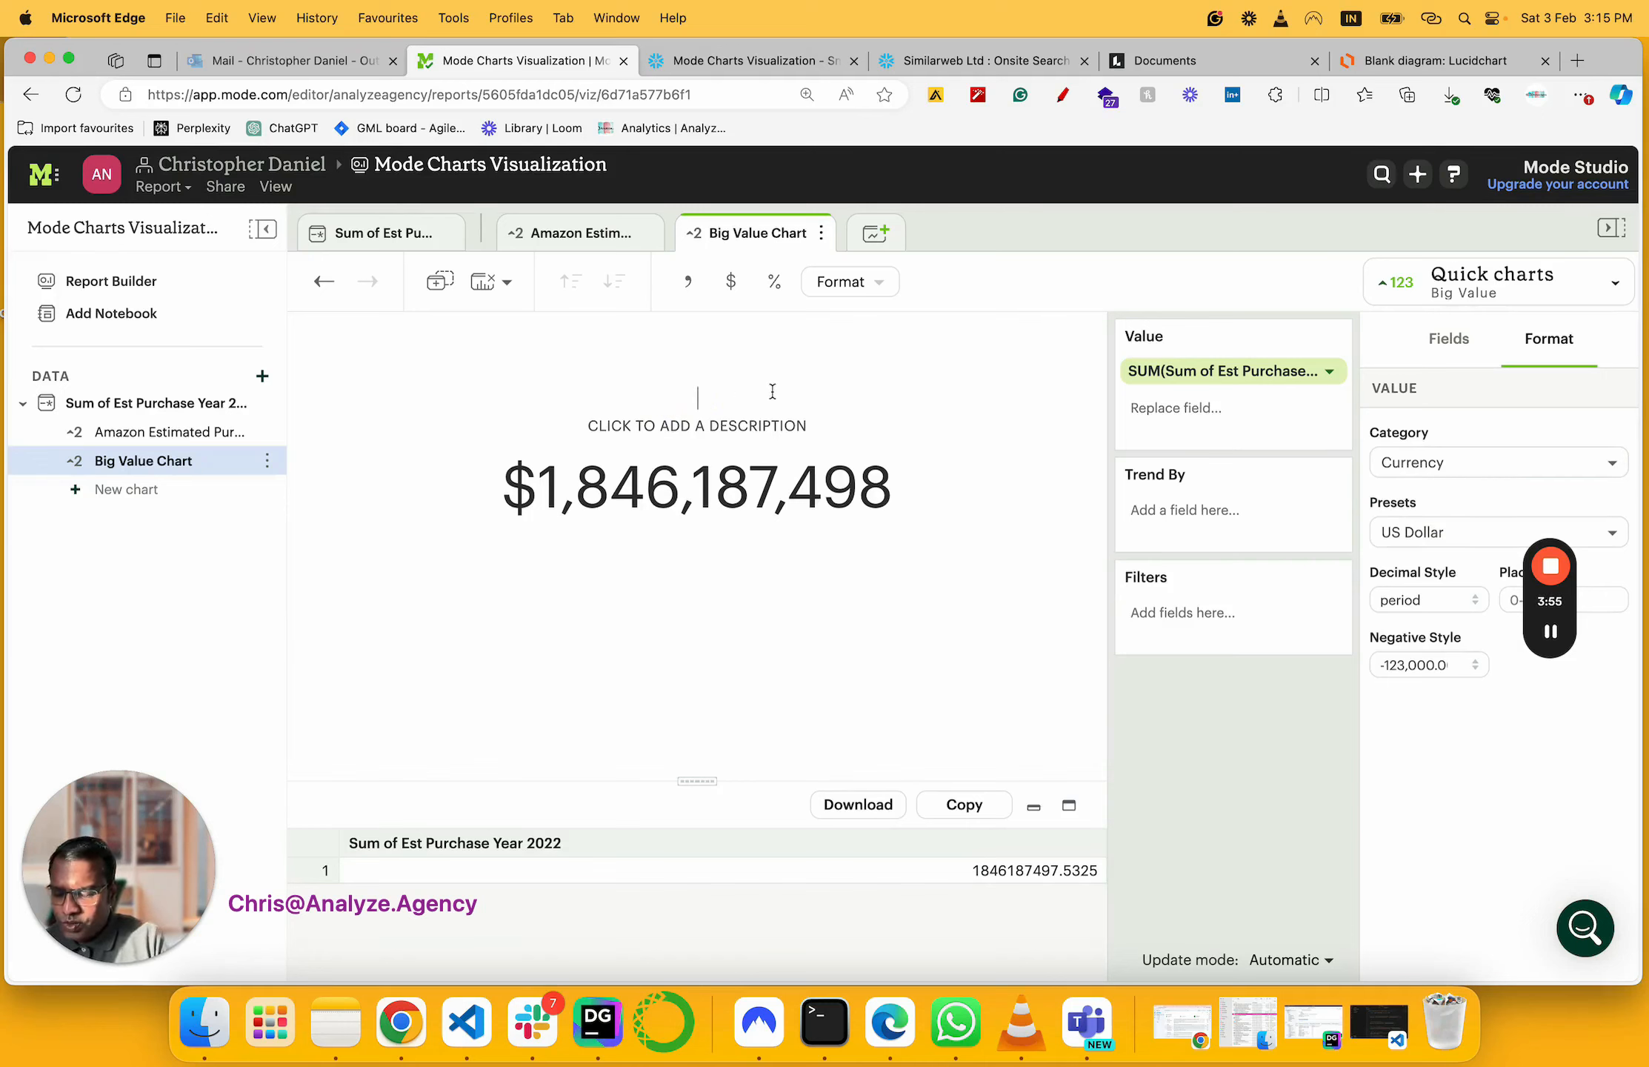
text(Est)
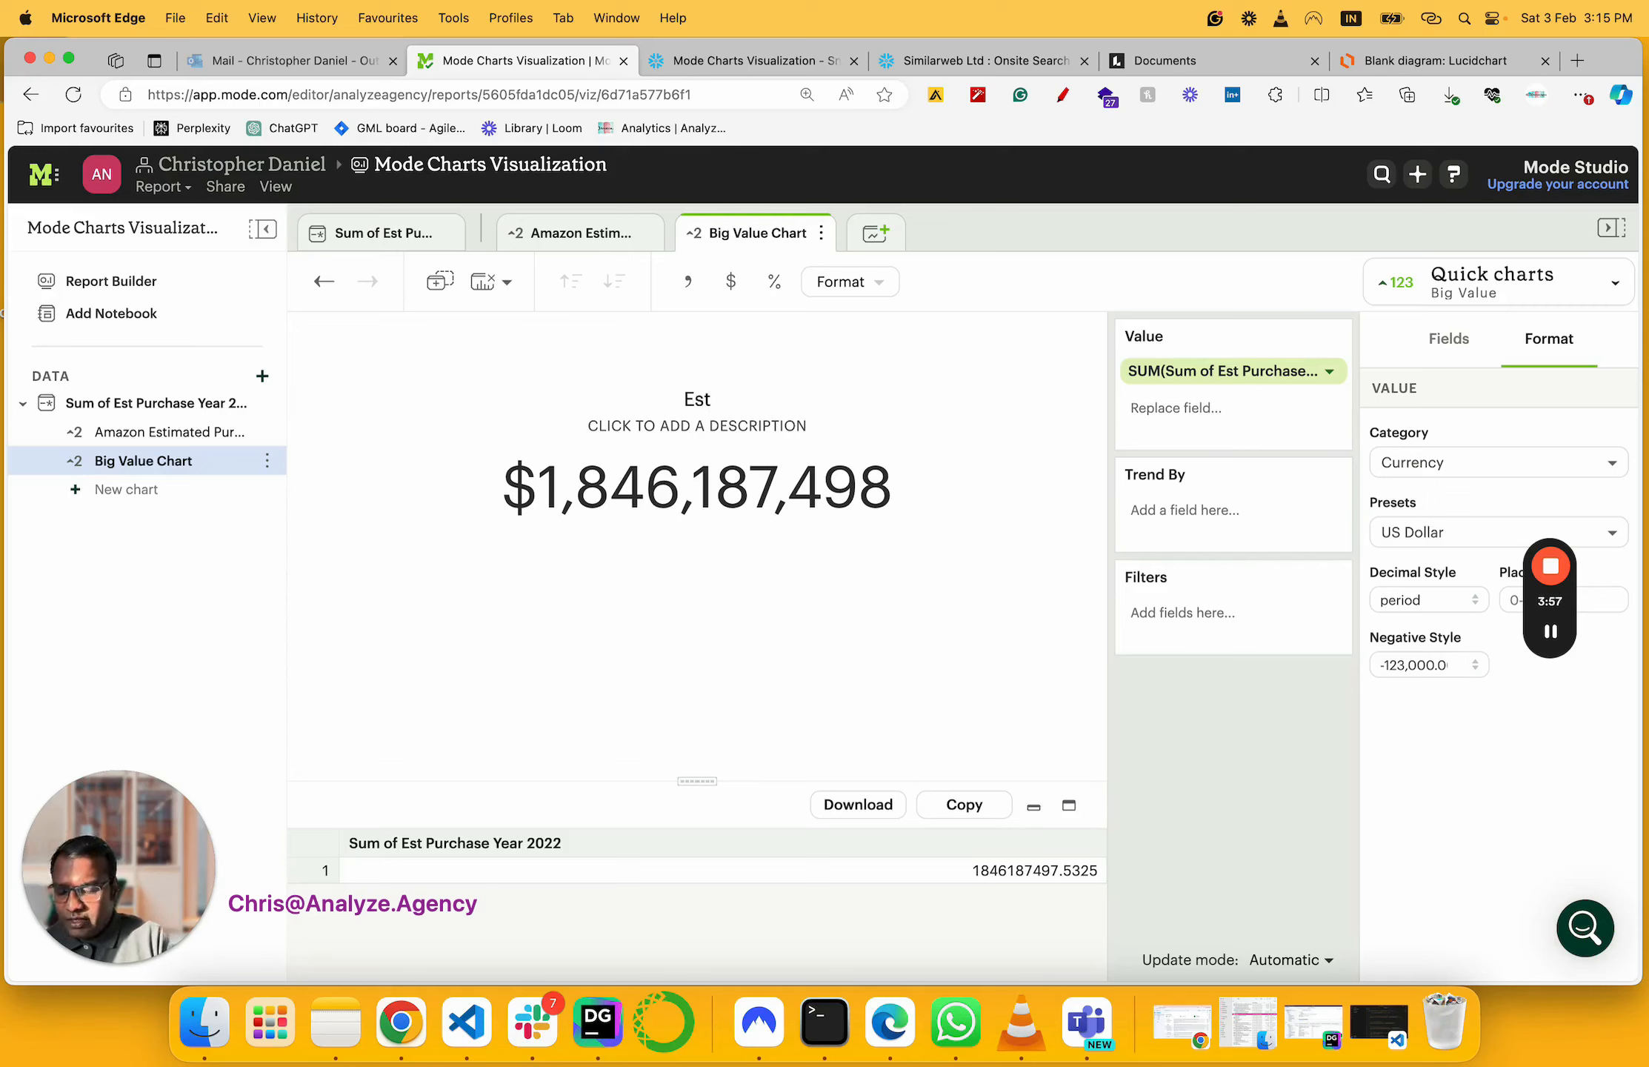
text(imated P)
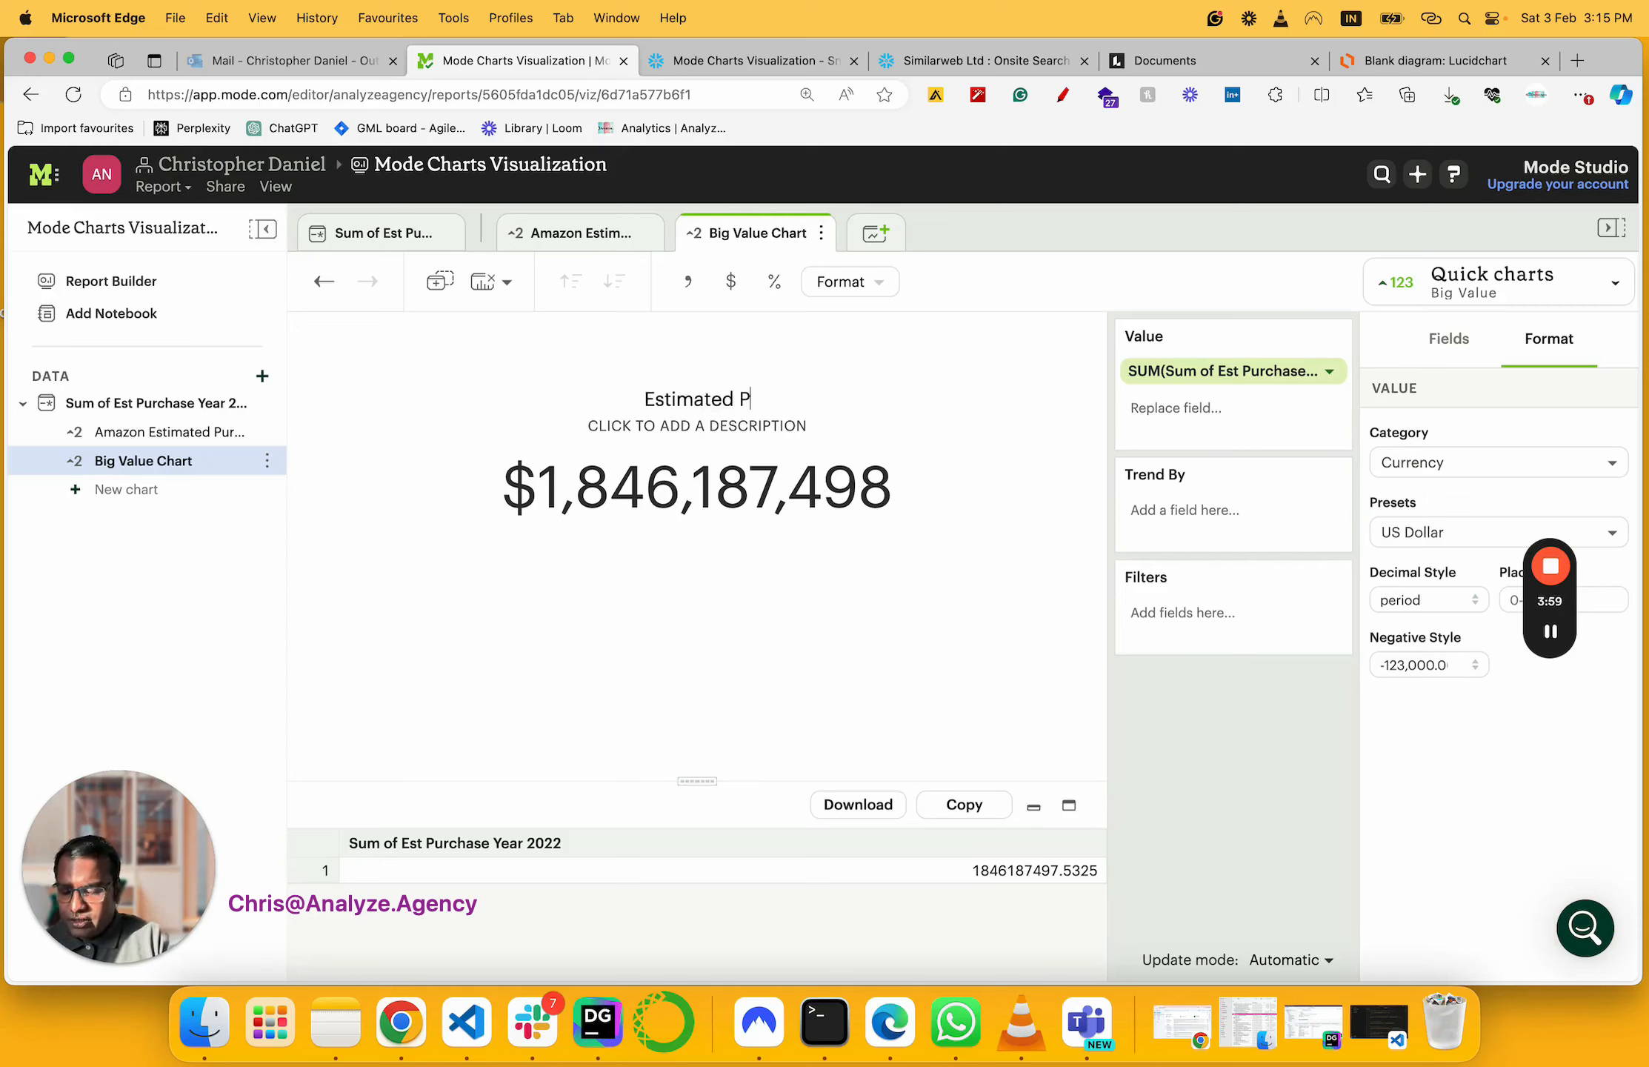
text(urchase in)
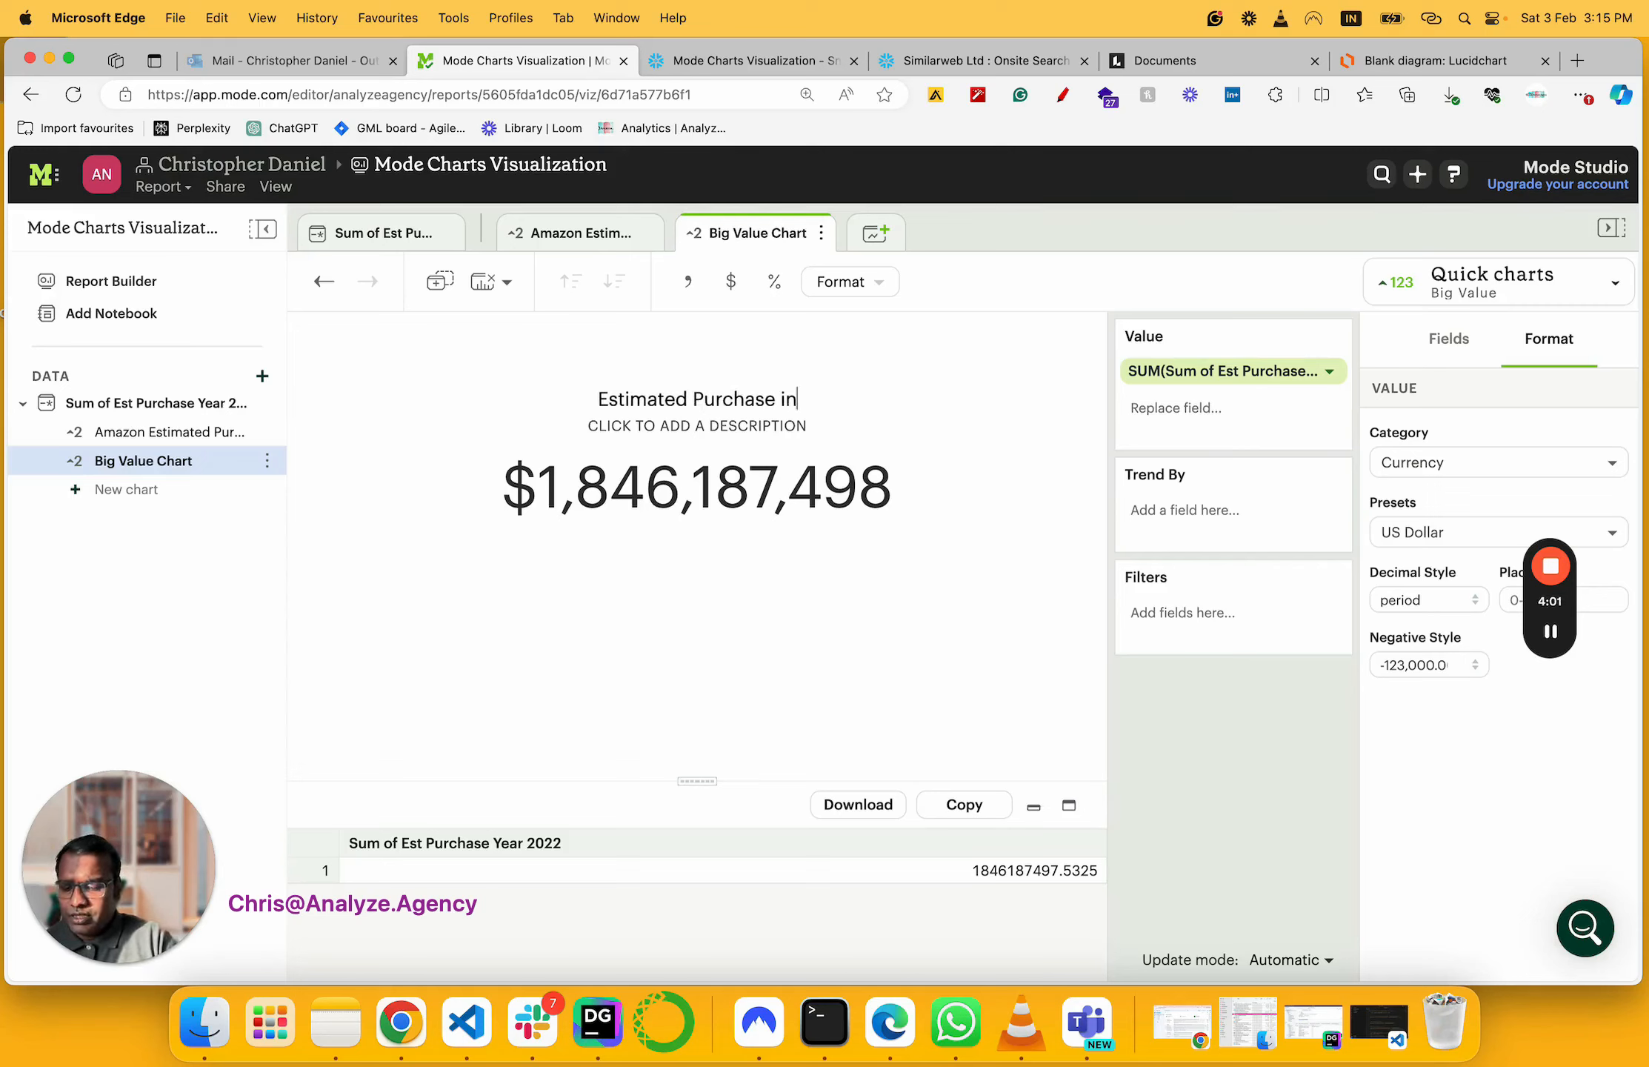
text( Amazon )
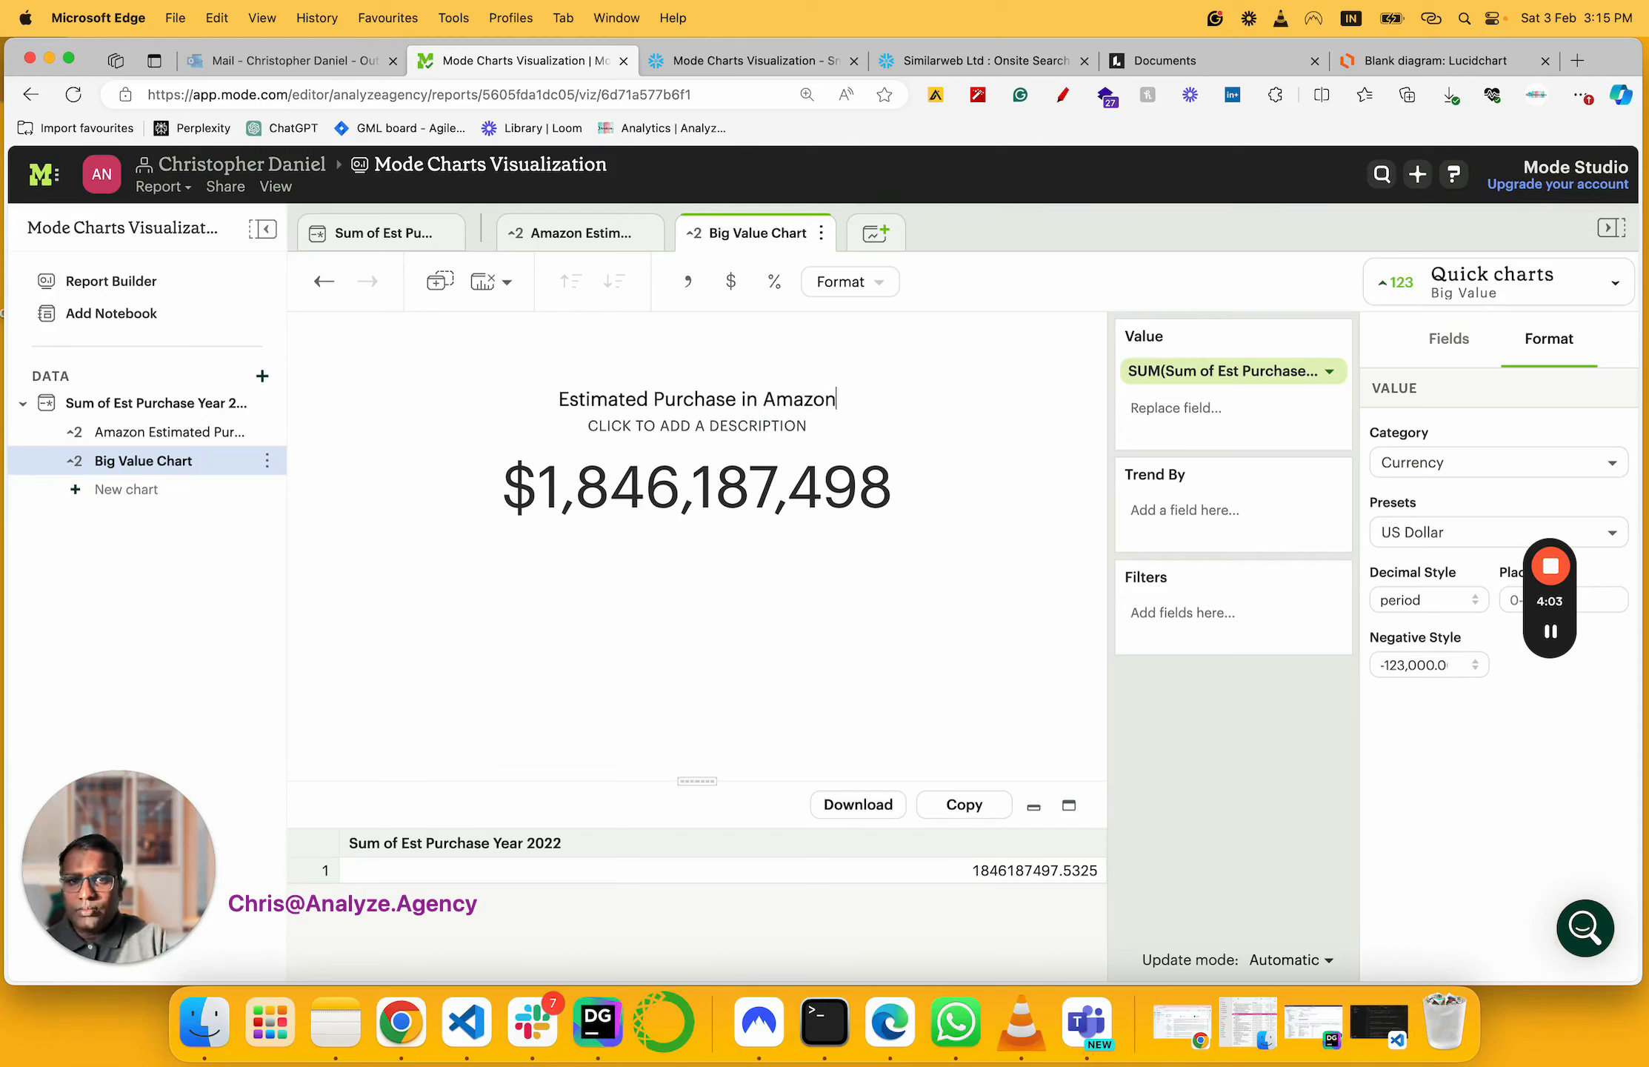
text([])
text(2022)
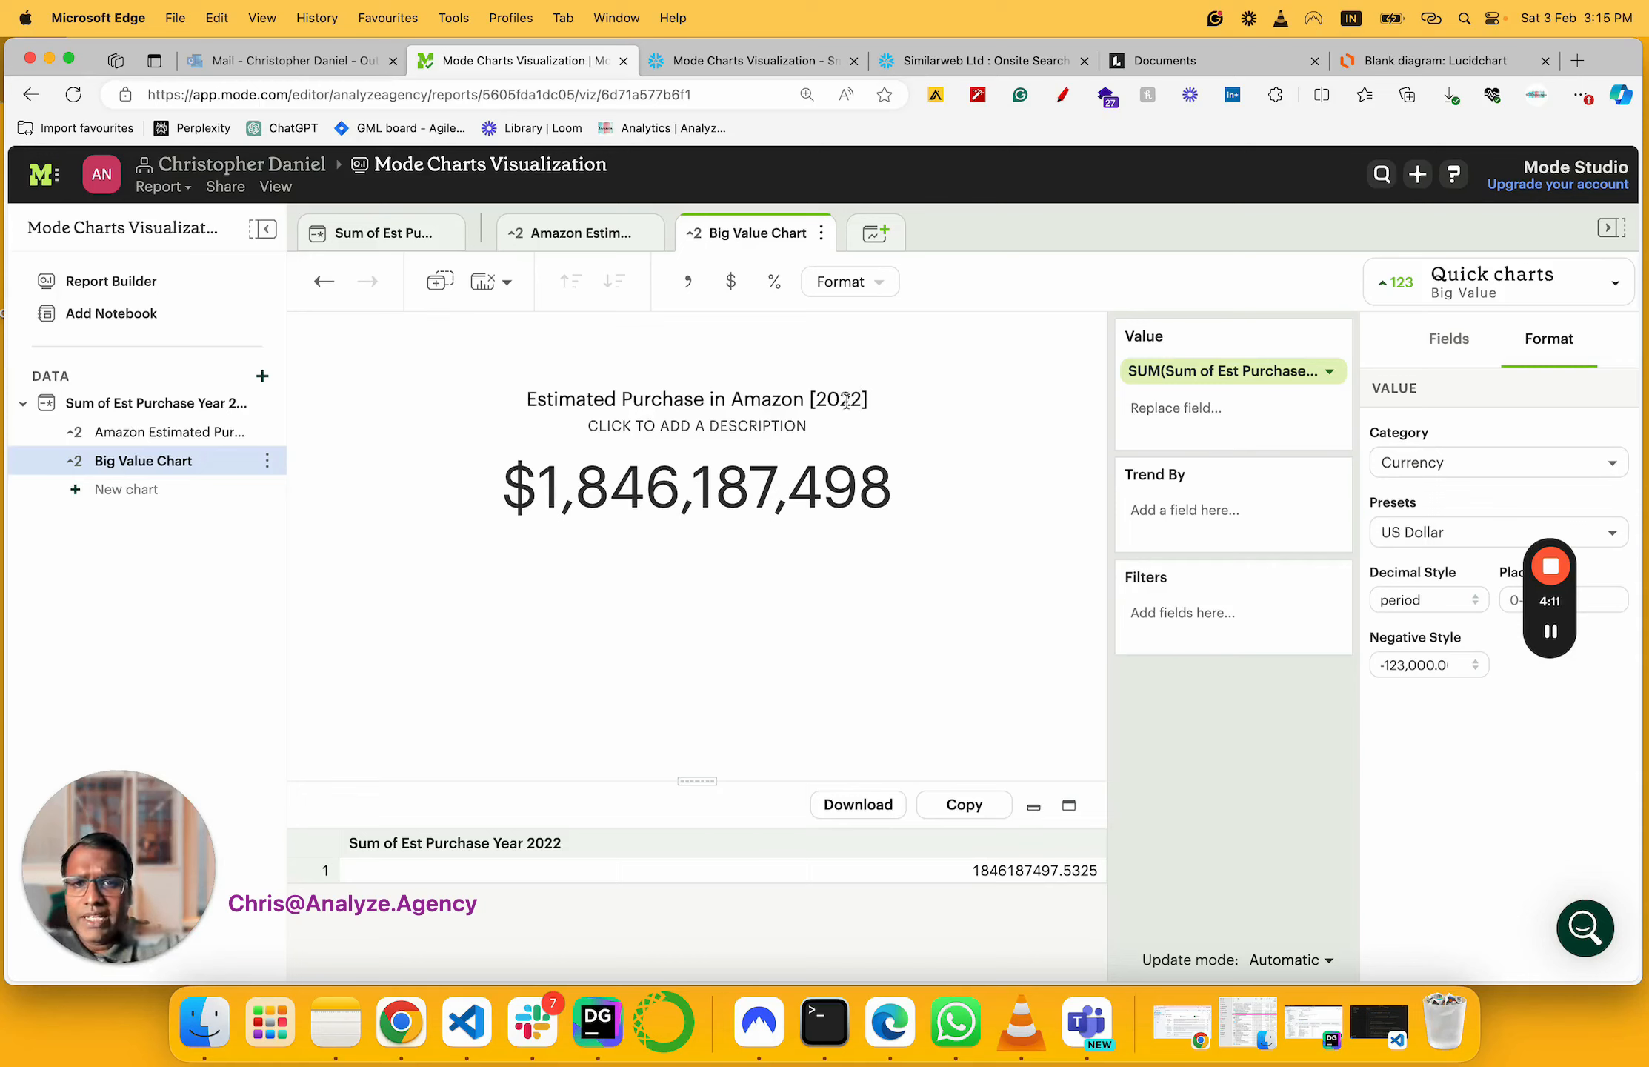
Give the chart the description "ICNCLUDES ALL COUNTRIES"
click(699, 427)
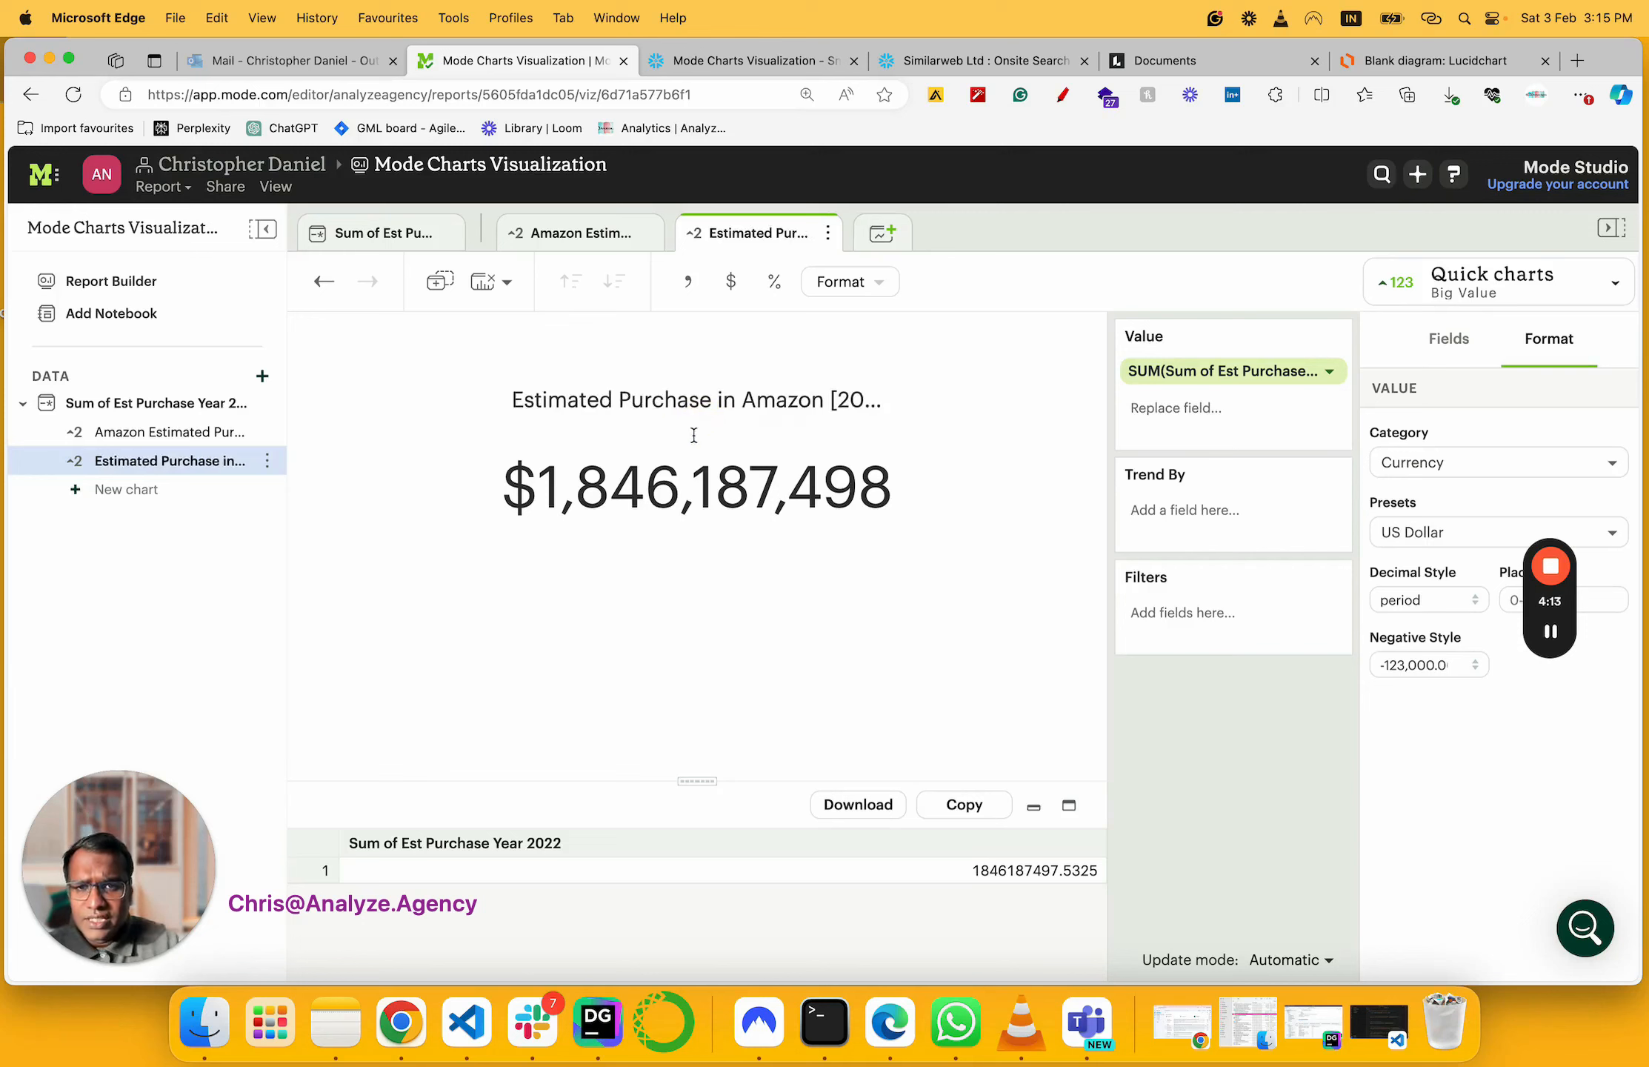
click(694, 428)
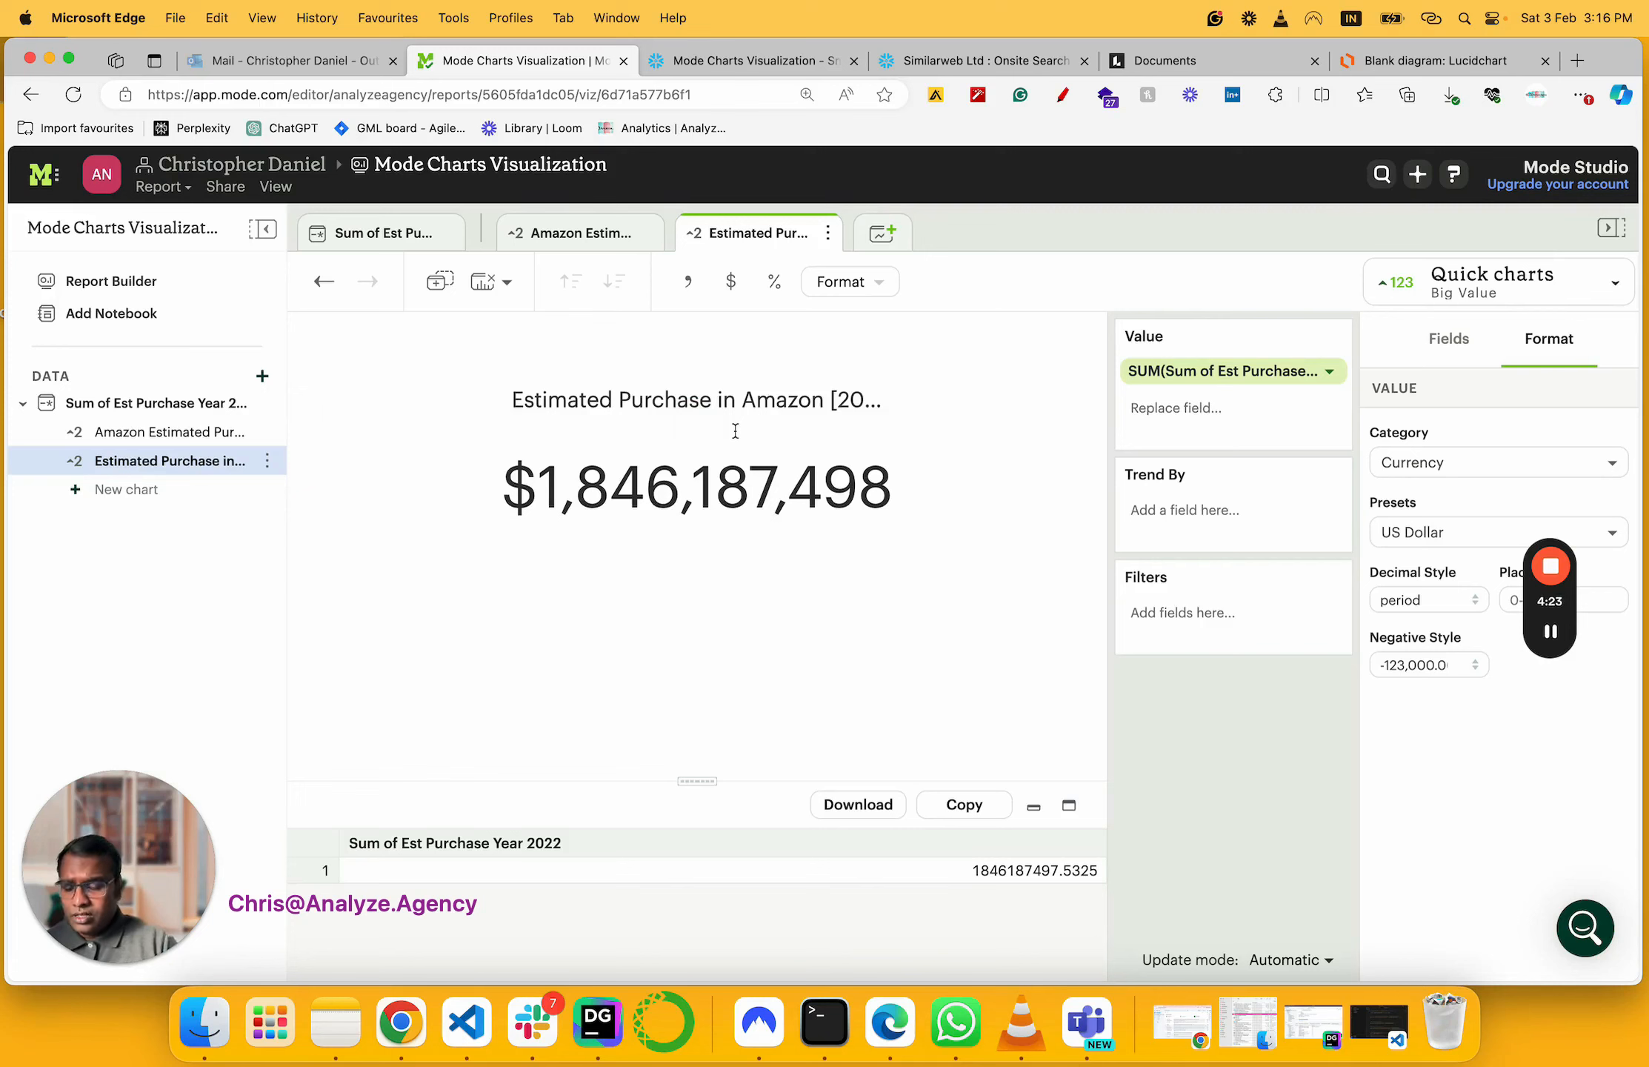
text(ICNLUDES)
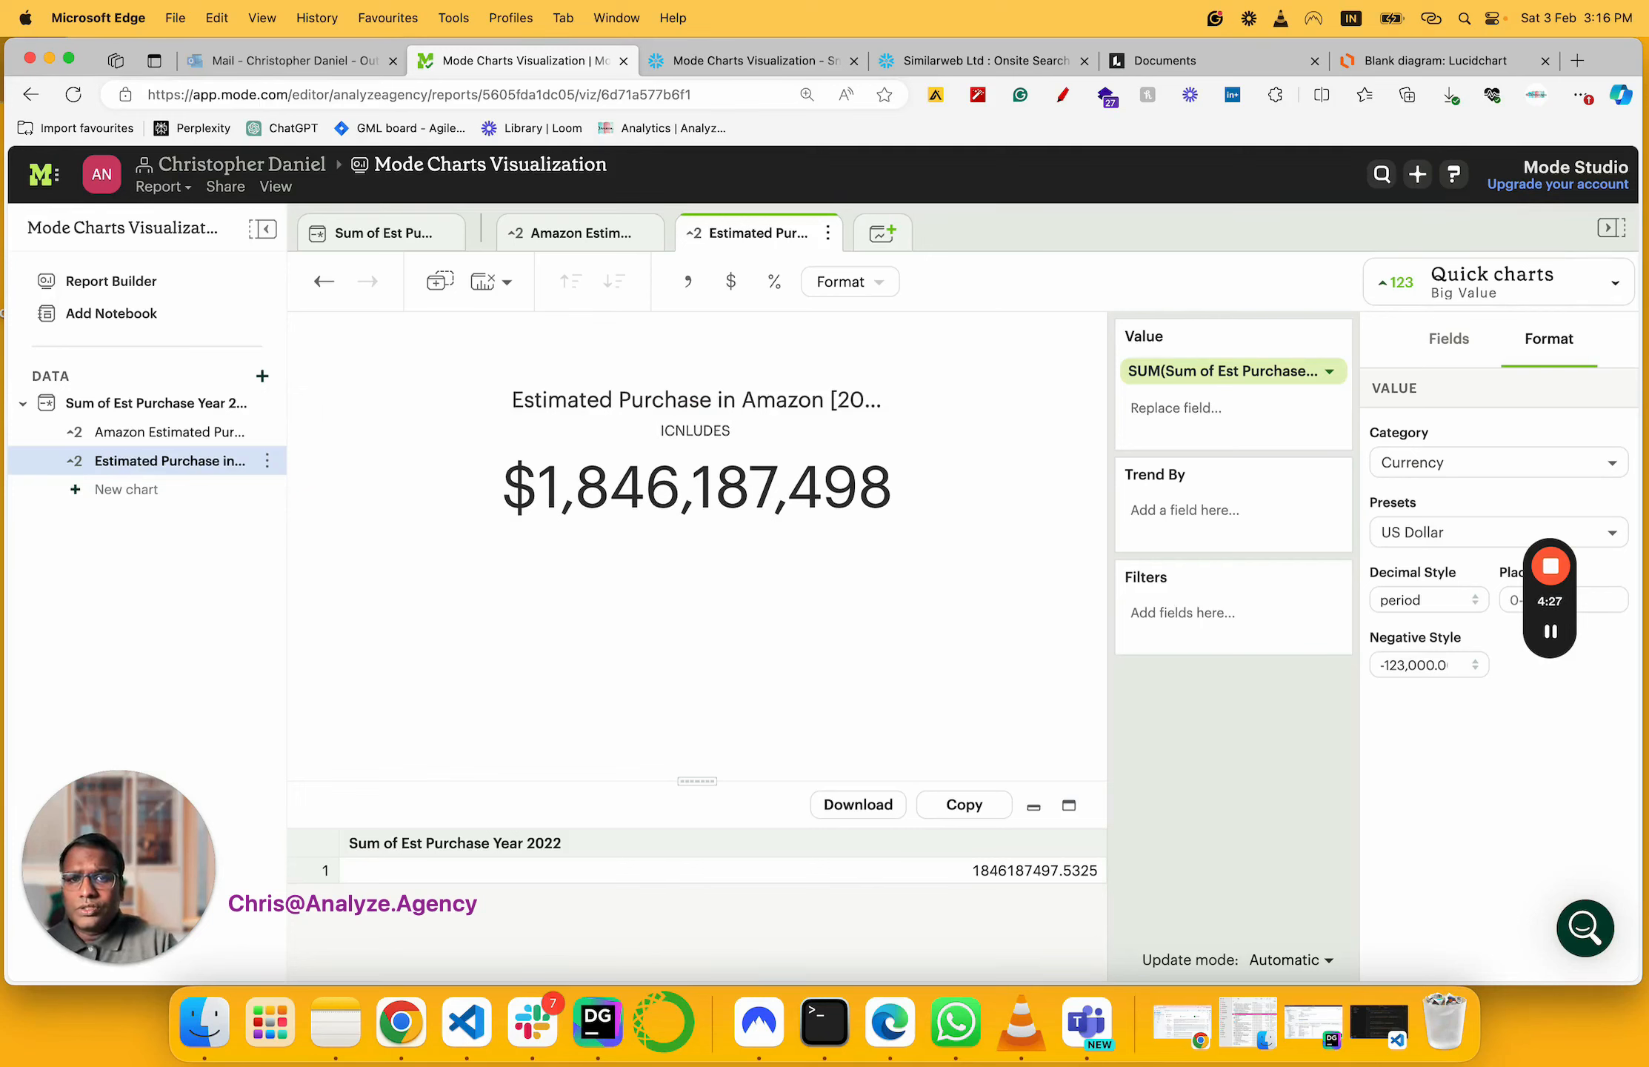
key(BackSpace)
key(BackSpace)
key(BackSpace)
key(BackSpace)
key(BackSpace)
text(C)
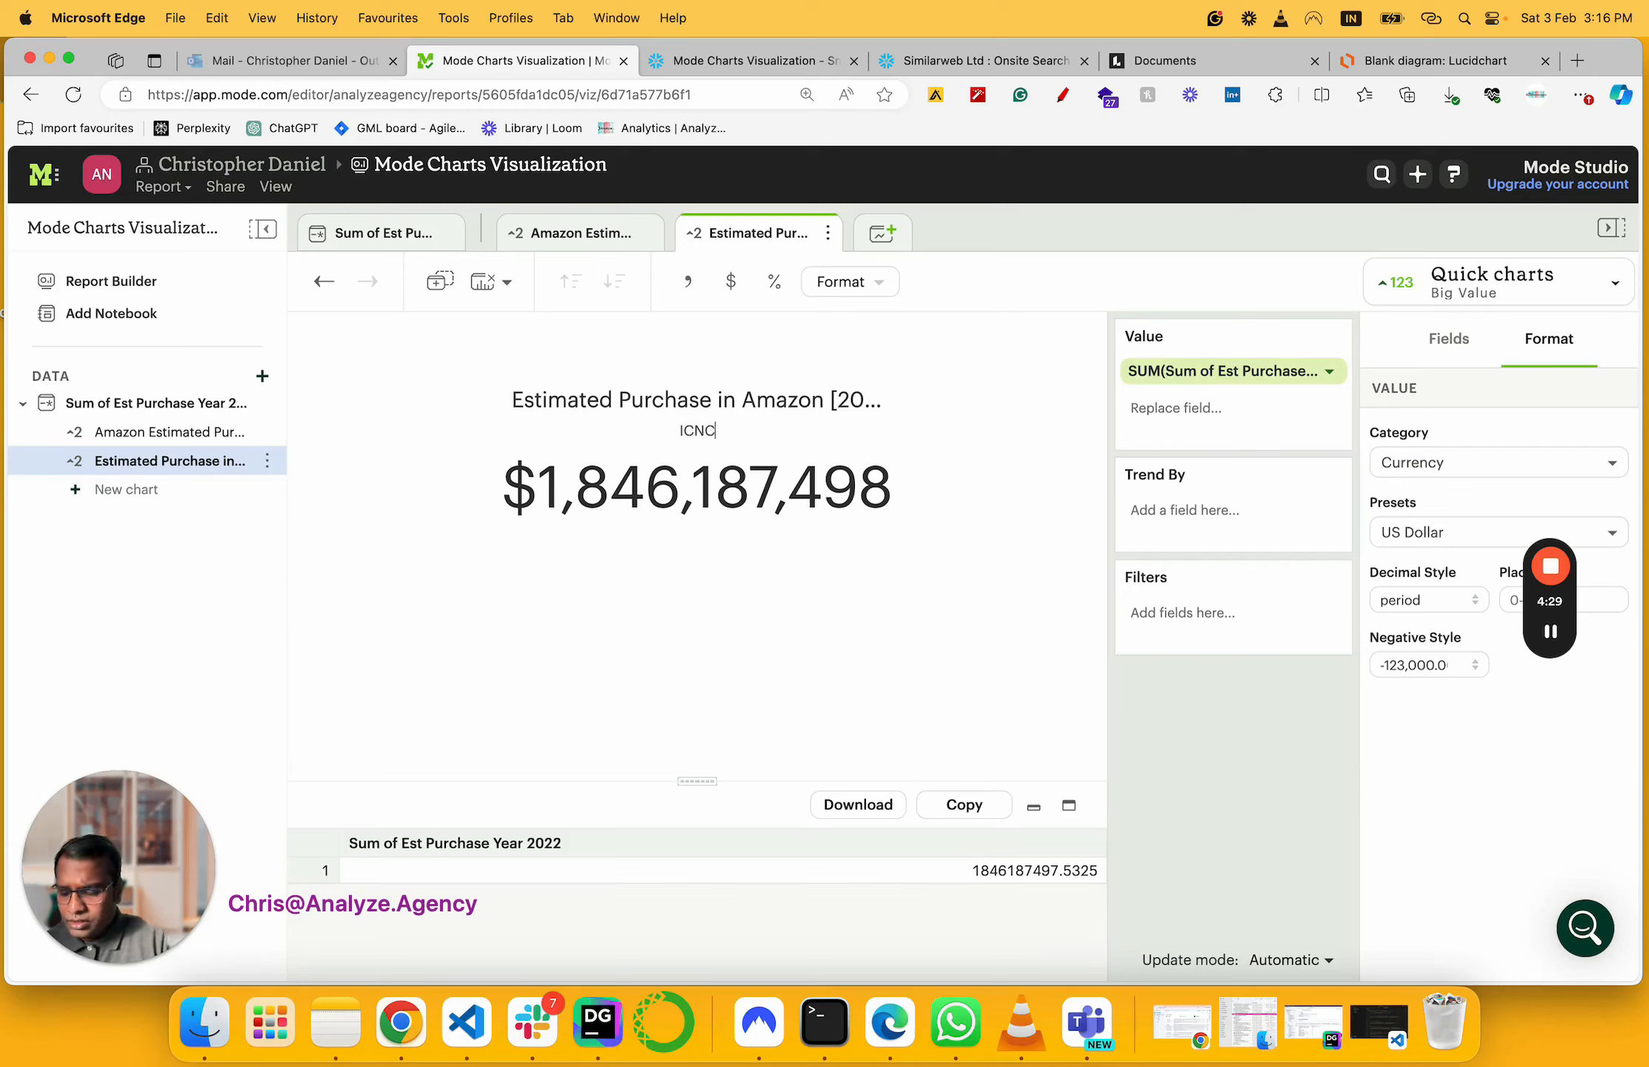
text(LUDES ALL)
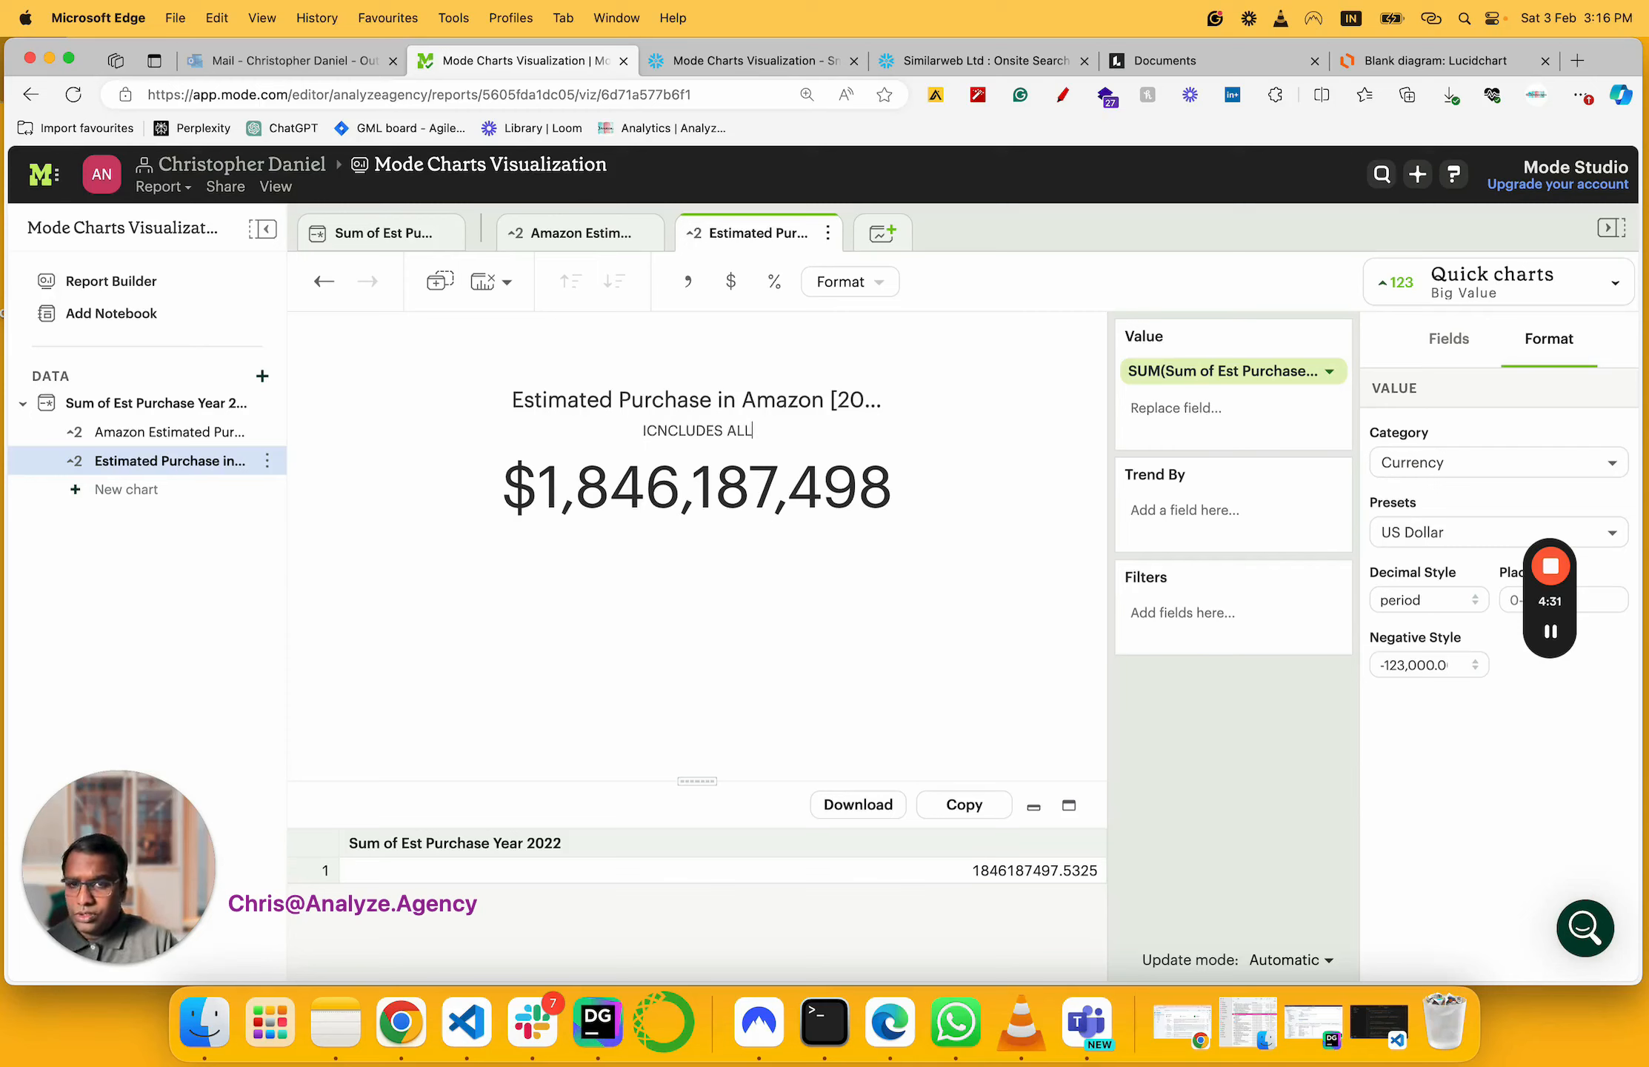
text( COUNTRIES)
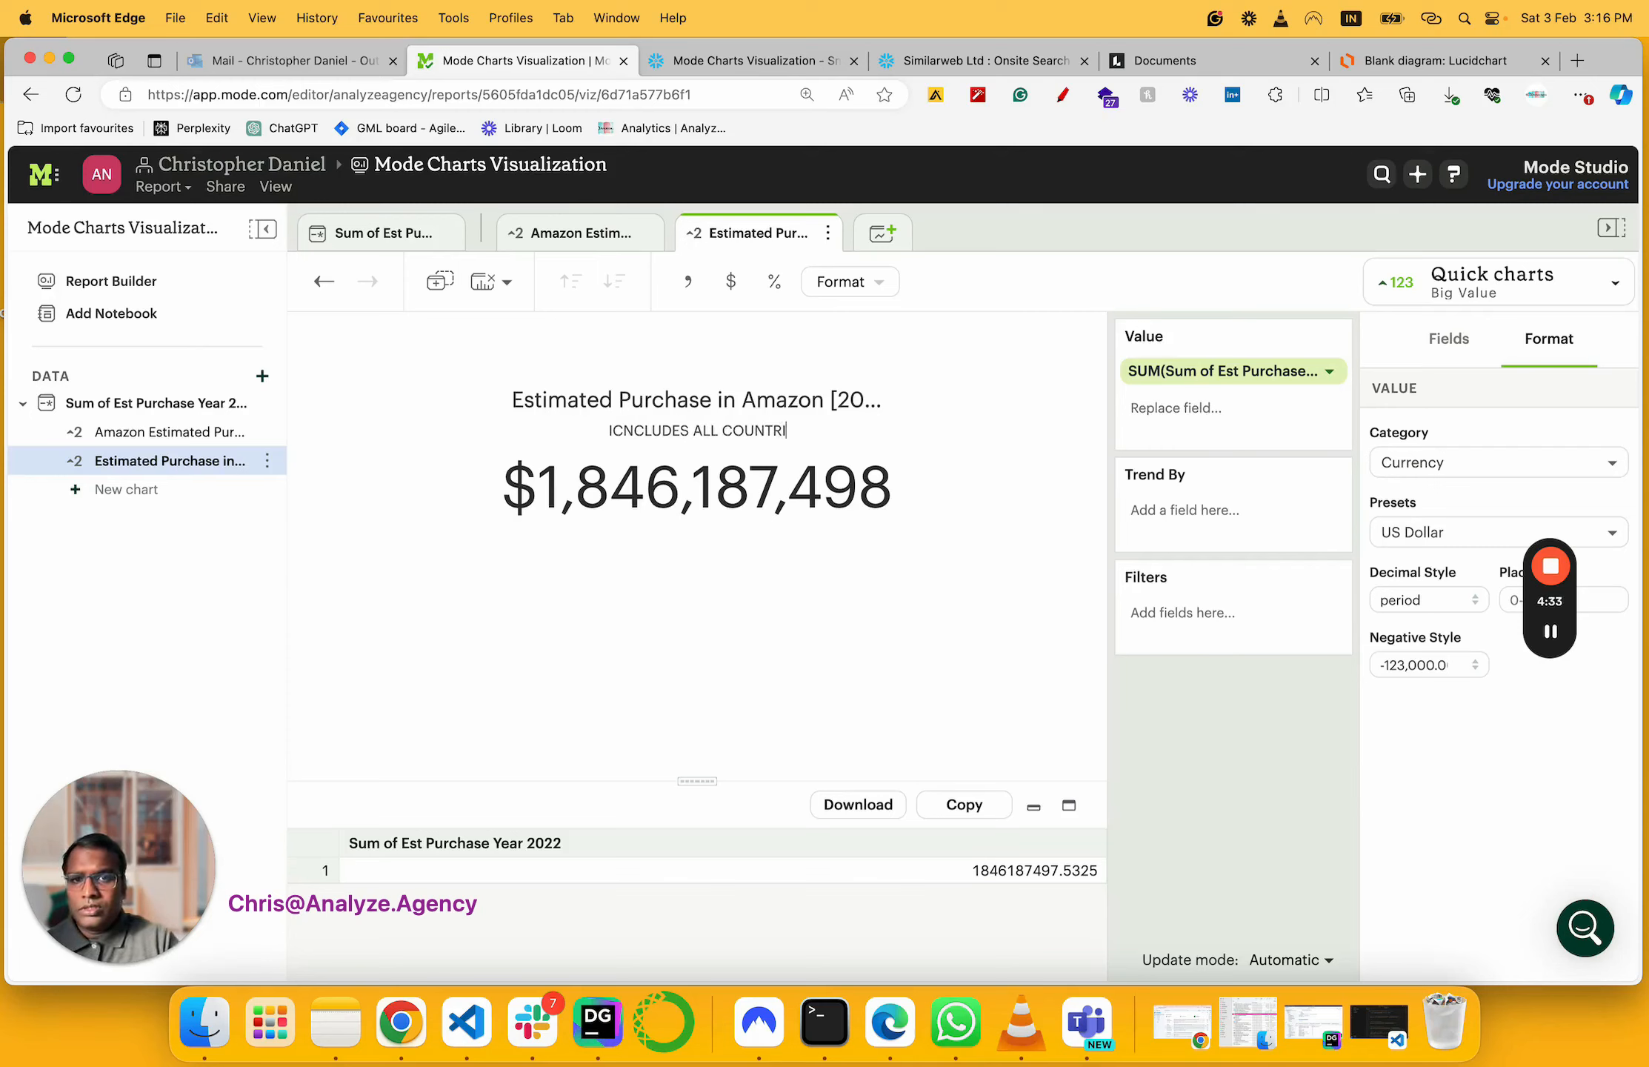
click(746, 631)
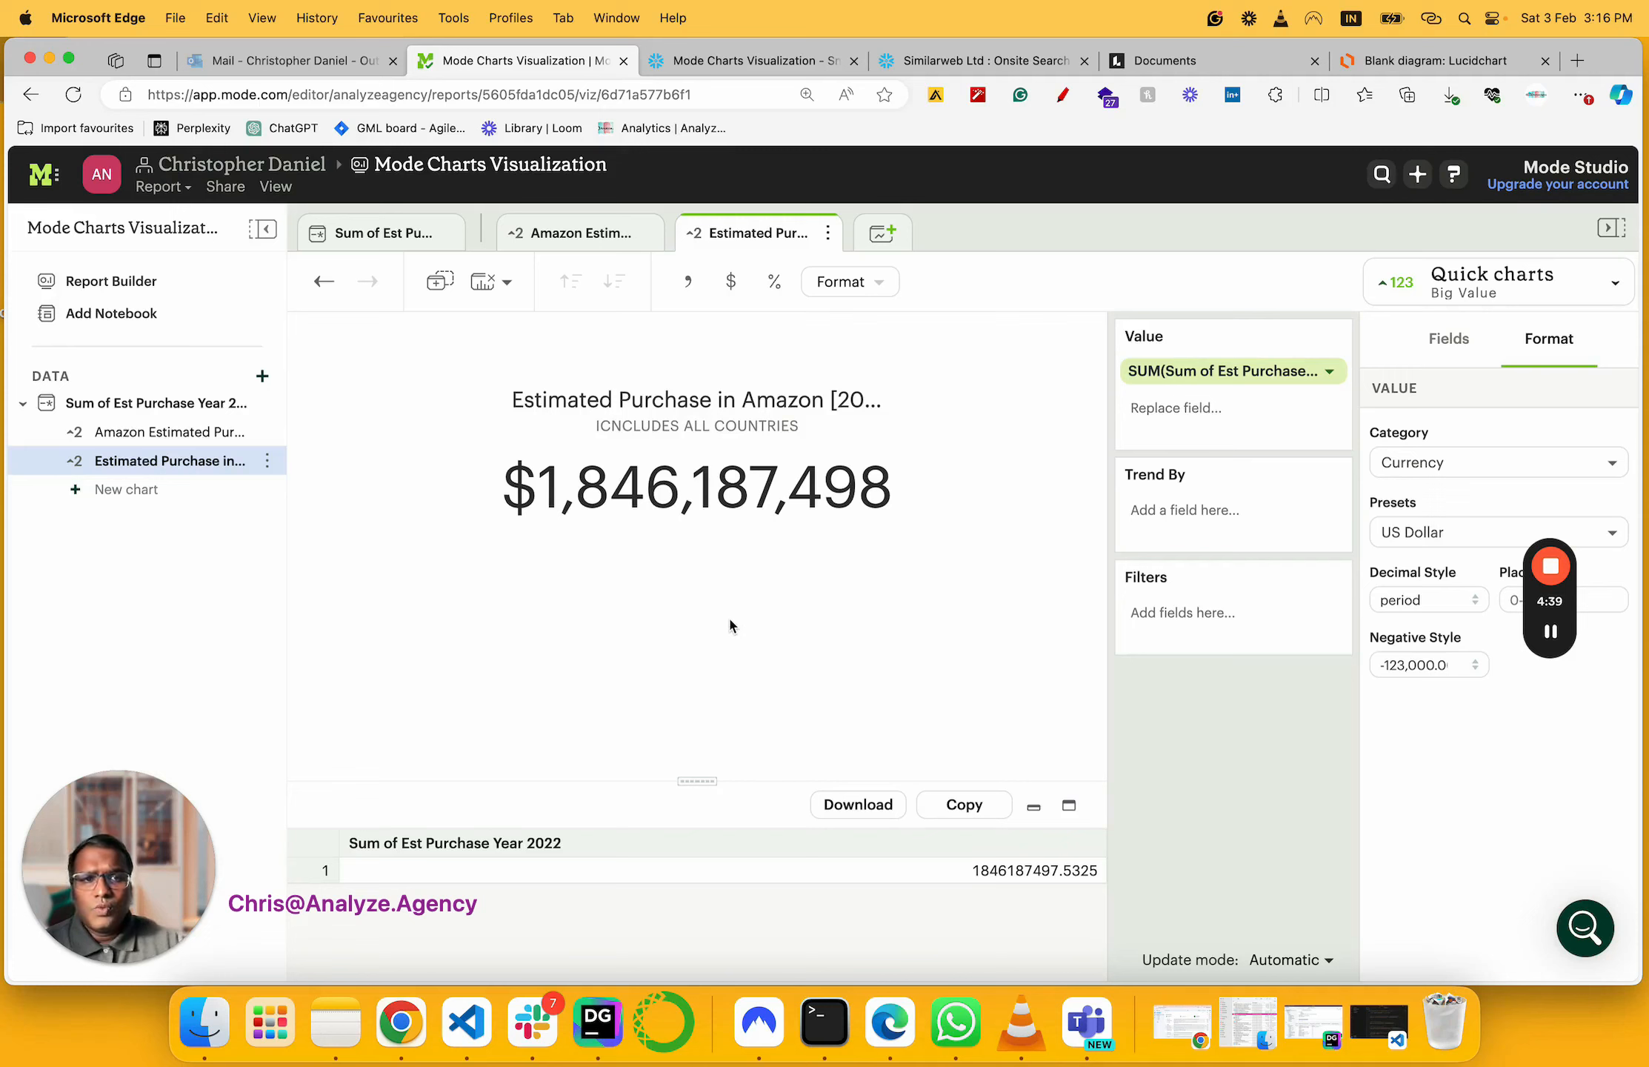
Add the Estimated Purchase in Amazon chart to the Report Builder and open the report layout
click(828, 234)
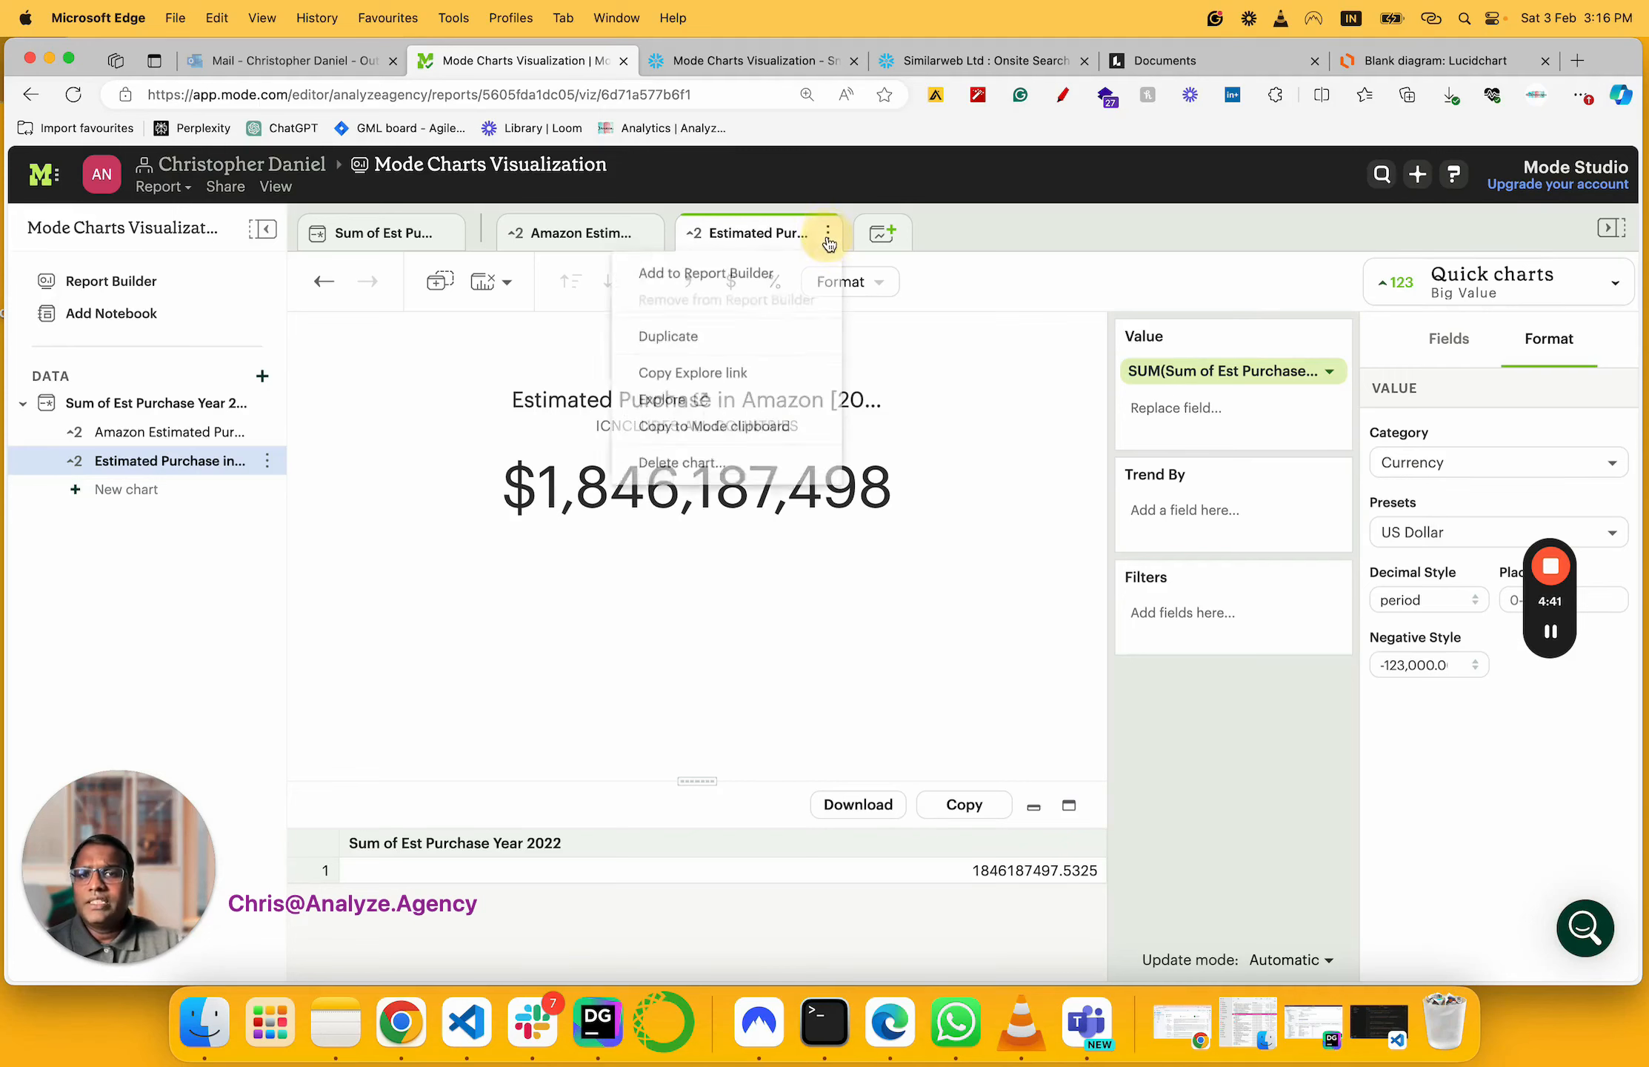
click(708, 278)
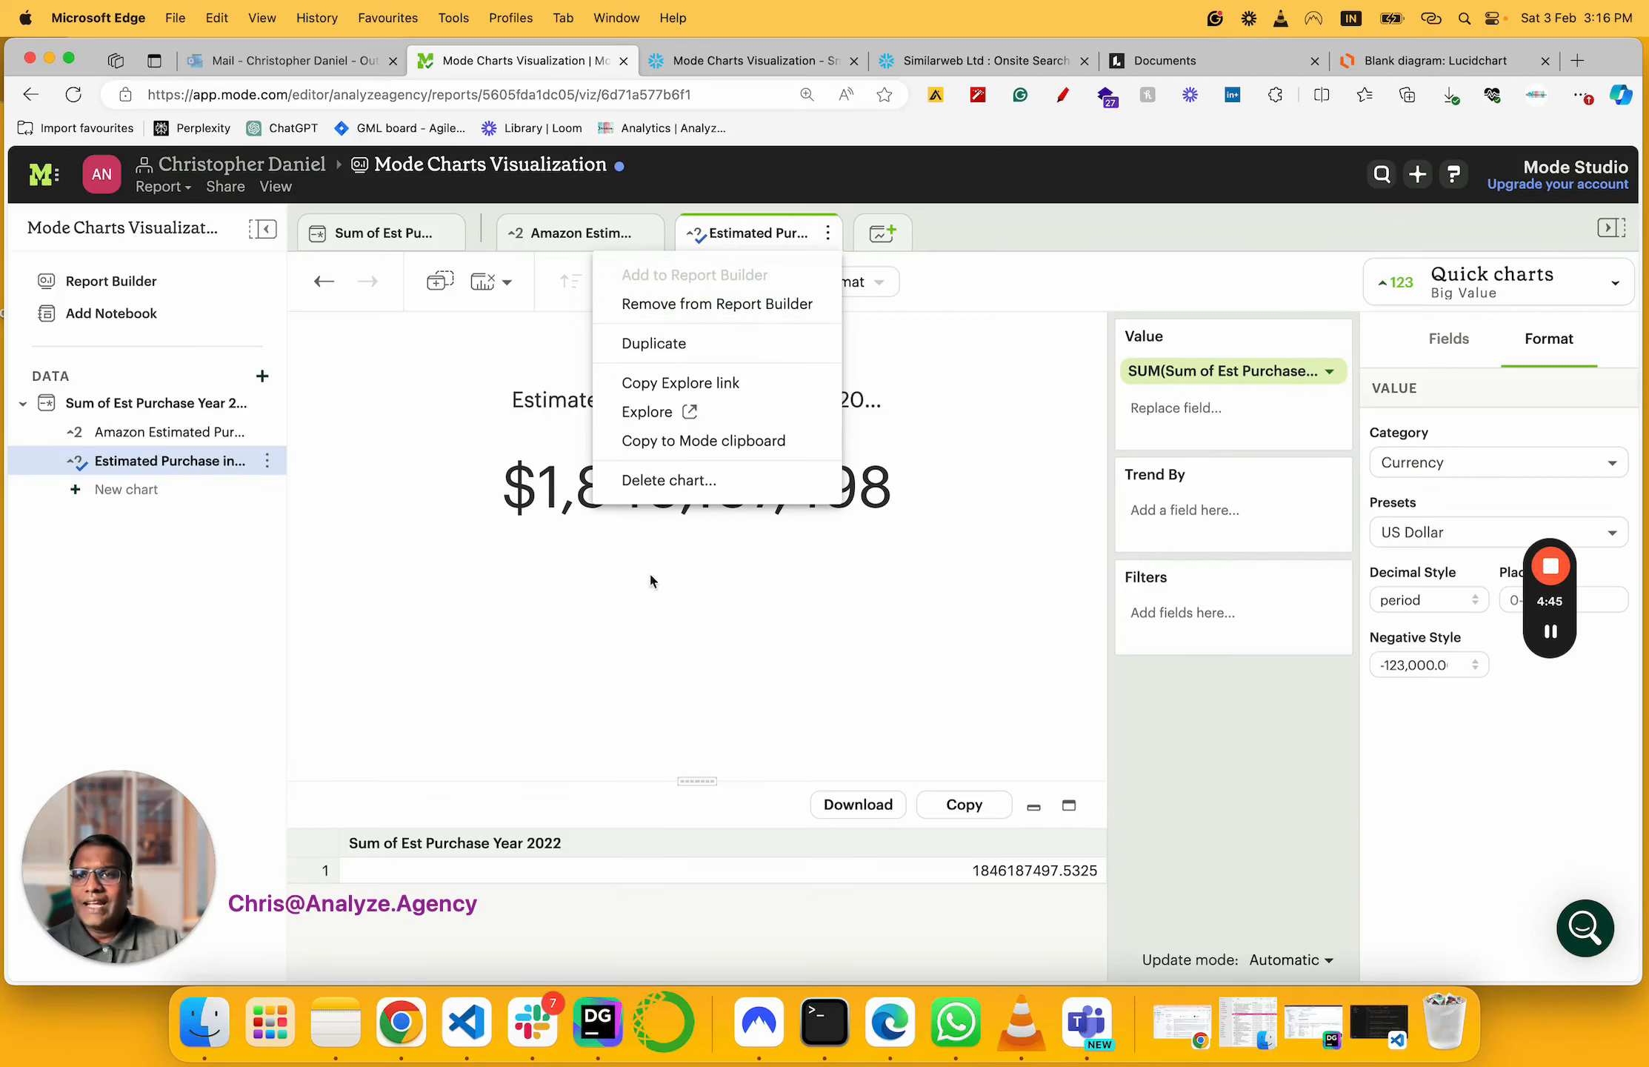
click(139, 291)
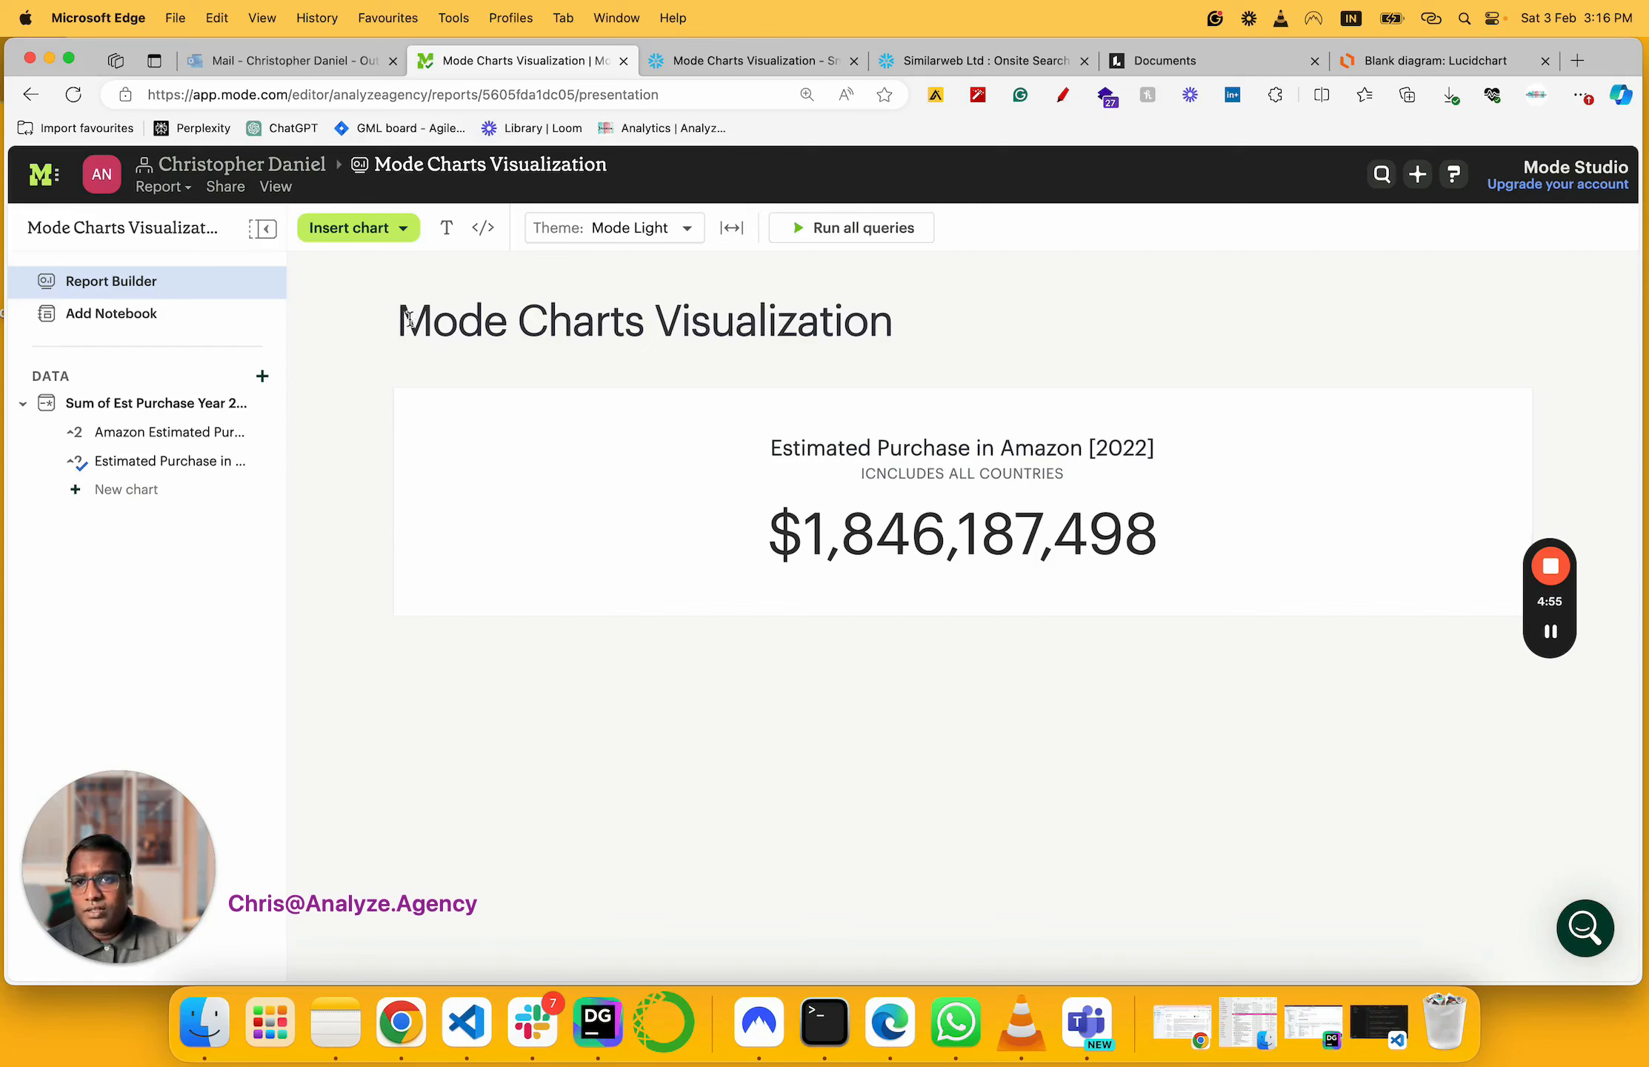
Examine the report's heading and the Estimated Purchase in Amazon [2022] chart in the report layout
drag(400, 320, 868, 334)
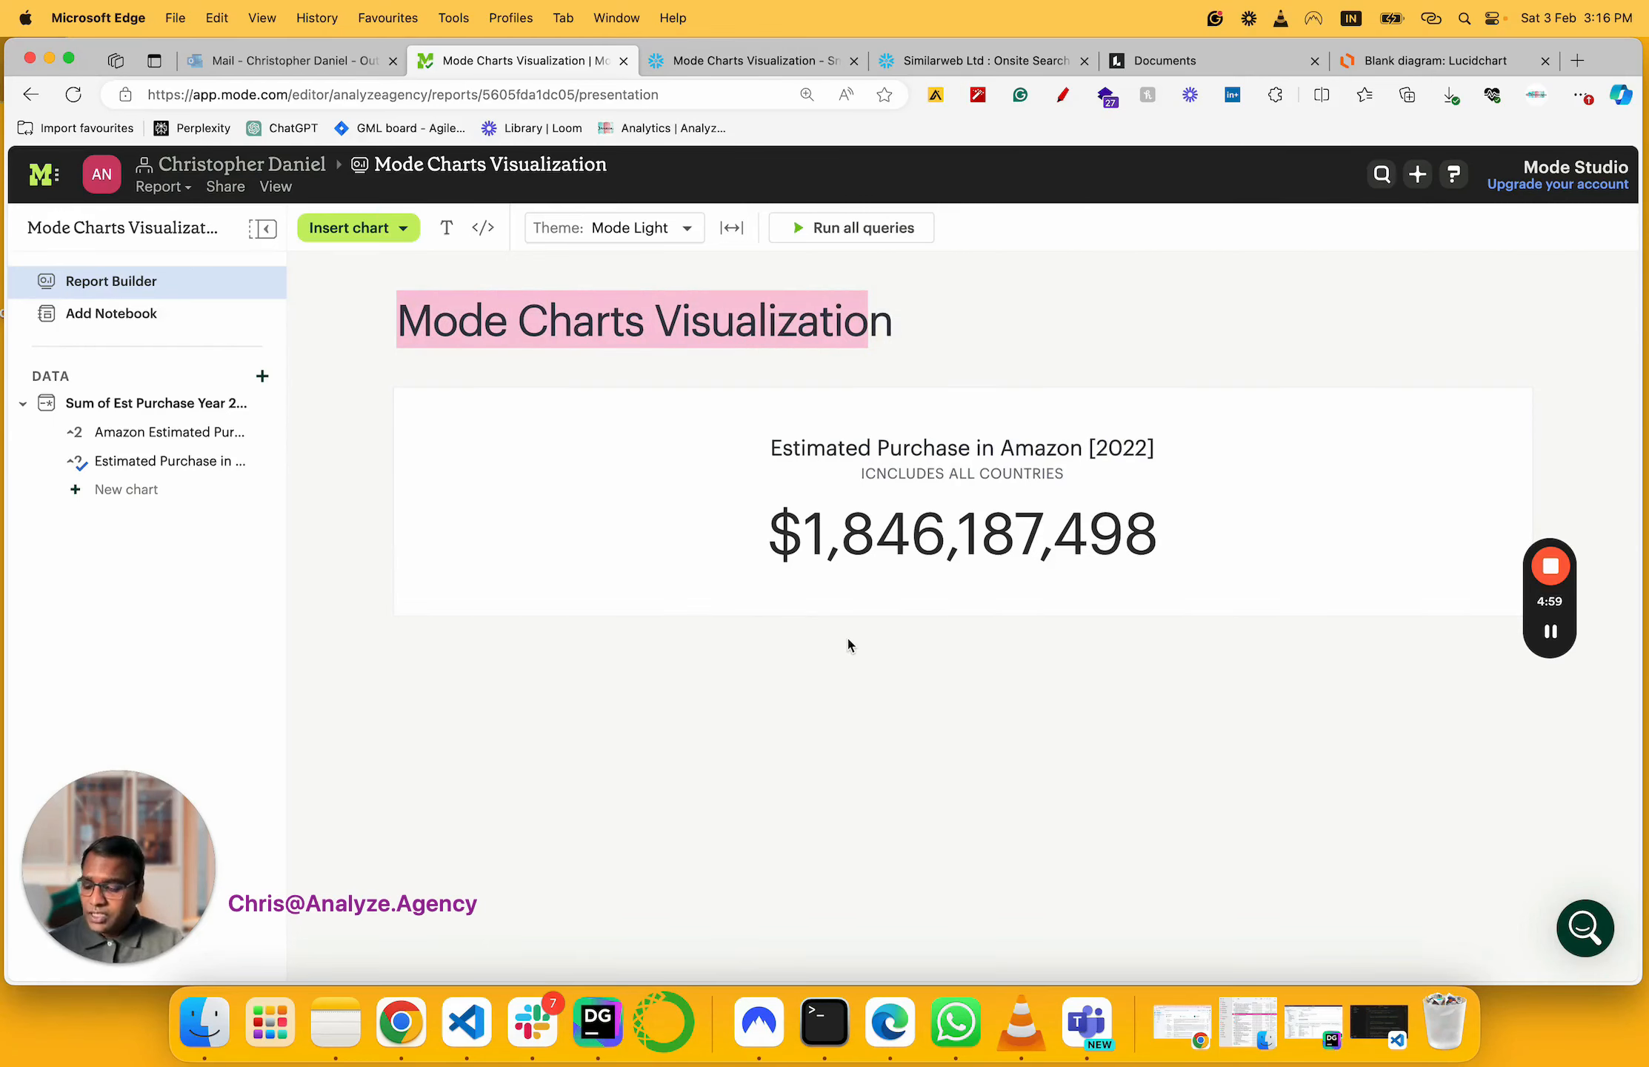
mouse_move(783, 614)
mouse_down()
mouse_move(830, 475)
mouse_move(762, 589)
mouse_move(725, 608)
mouse_up()
key(Escape)
mouse_move(769, 448)
mouse_down()
mouse_move(901, 422)
mouse_move(1280, 669)
mouse_up()
click(1039, 747)
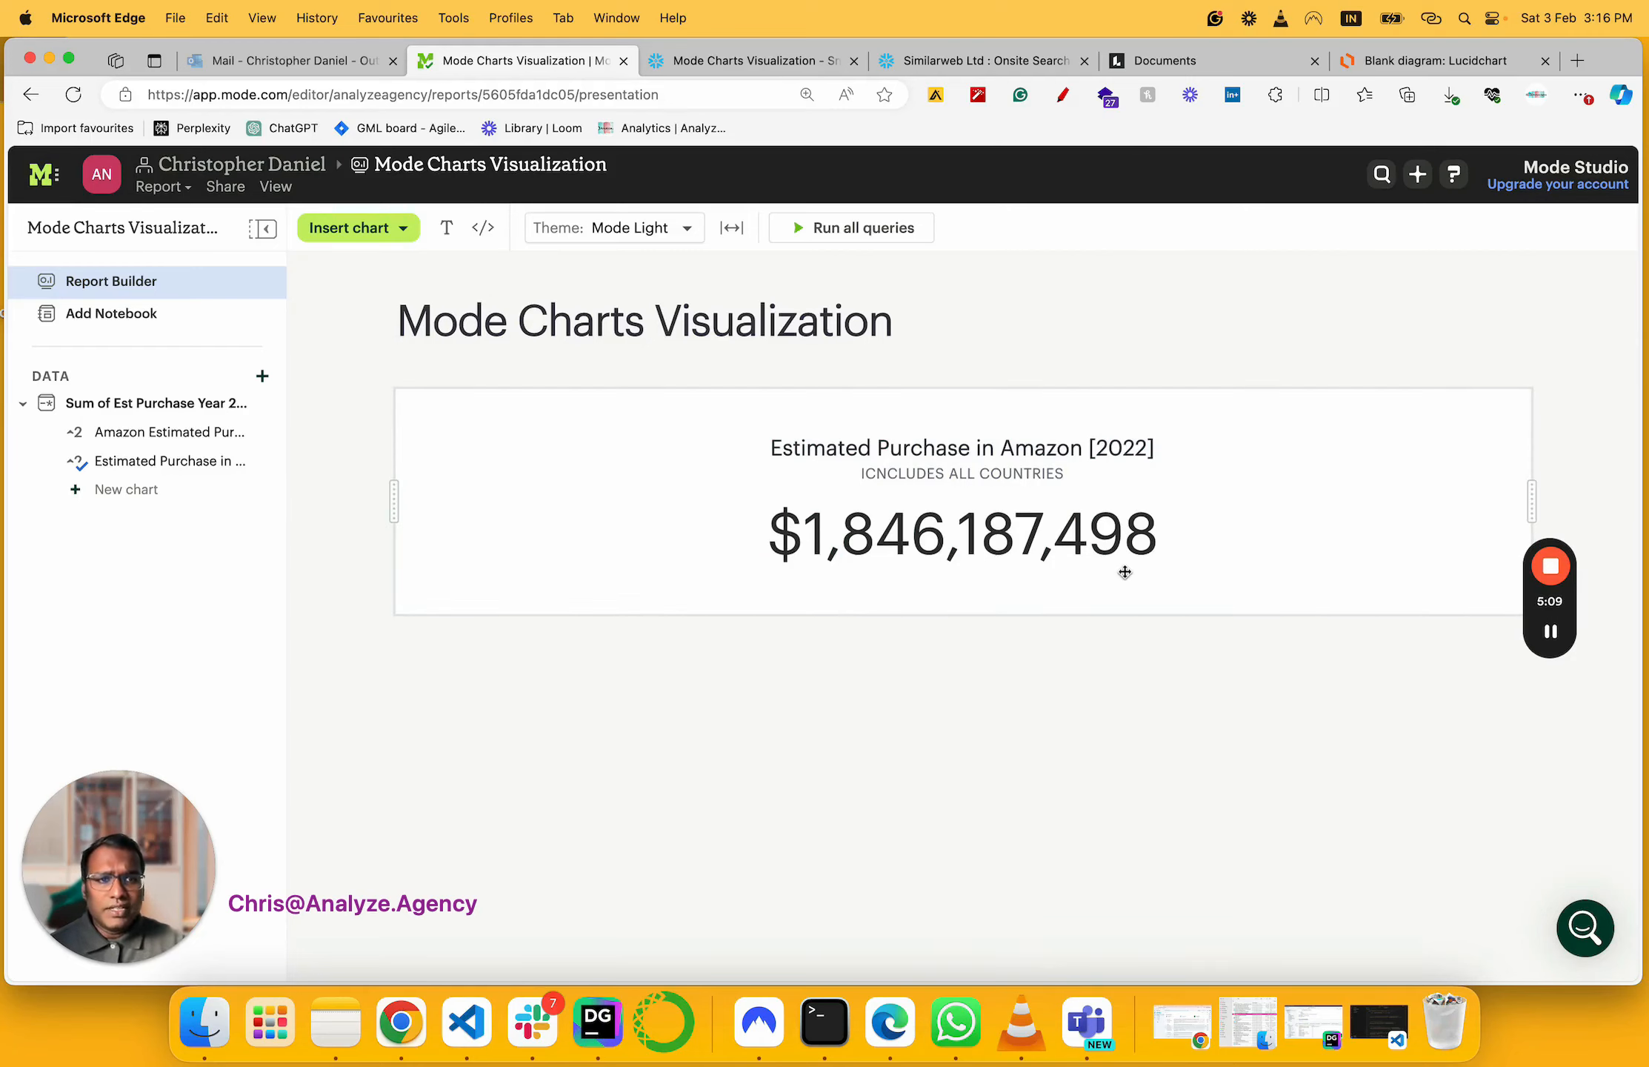
Narrow the Estimated Purchase in Amazon [2022] chart to about half of the report width
click(1371, 495)
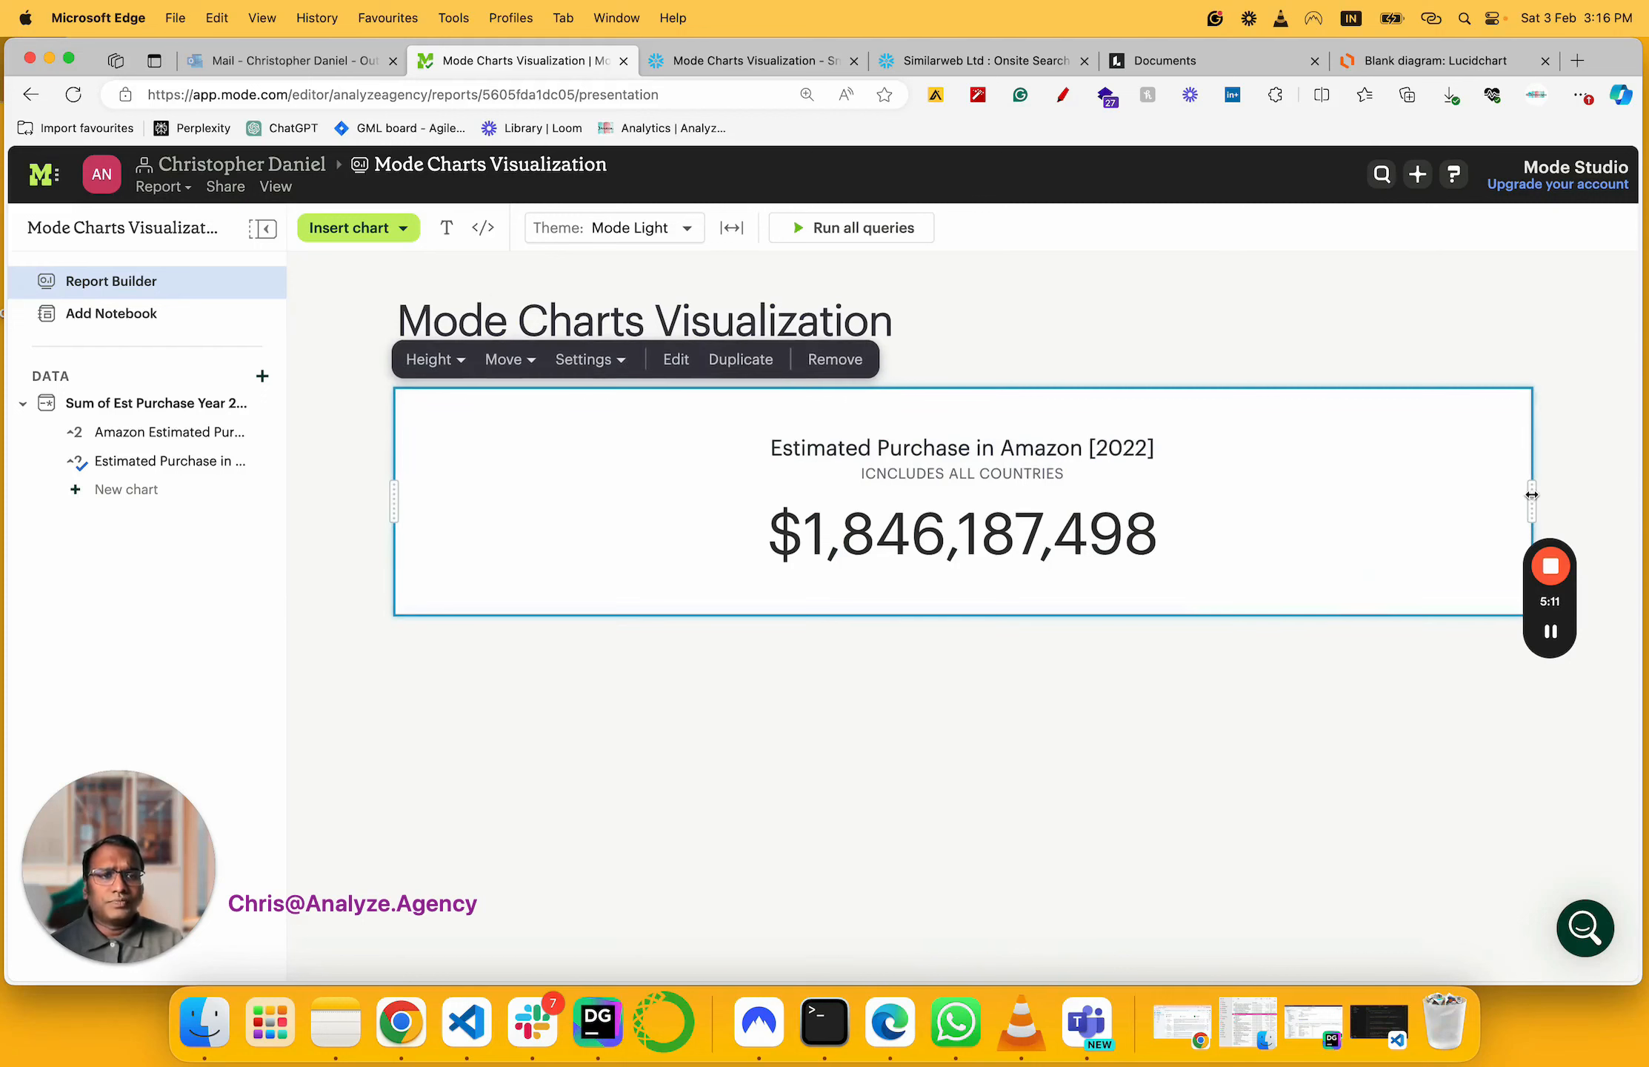
drag(1504, 500, 1031, 518)
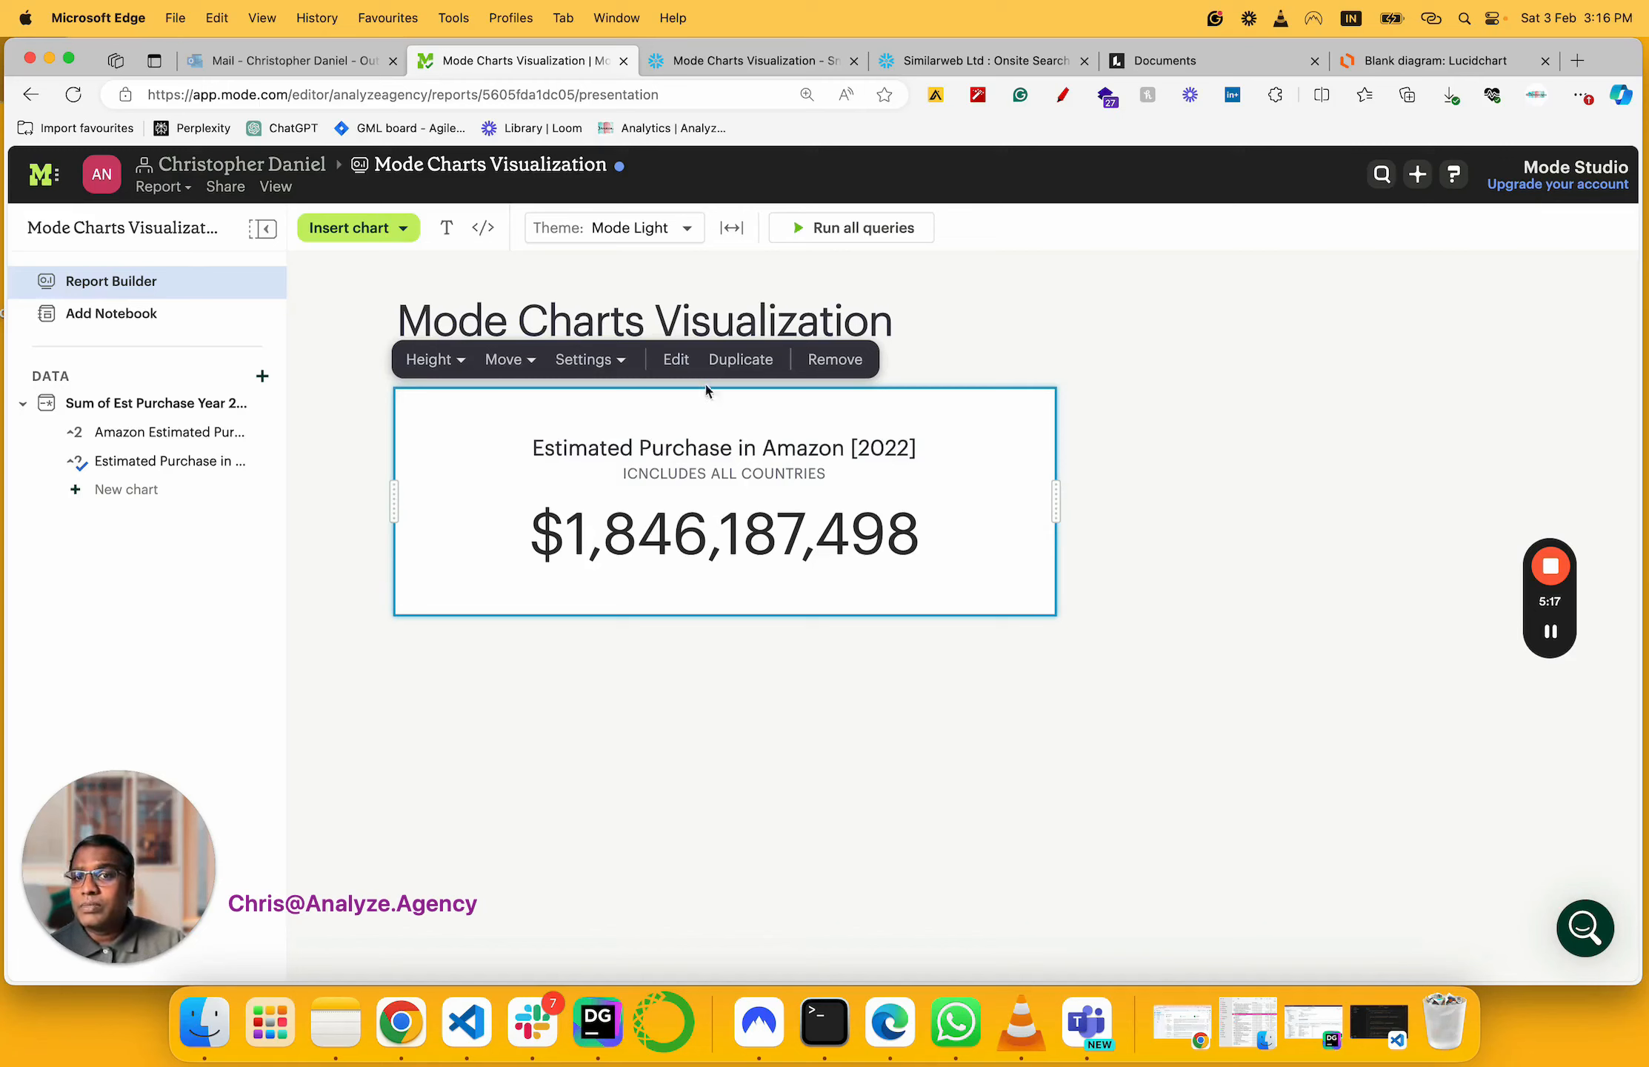
click(850, 733)
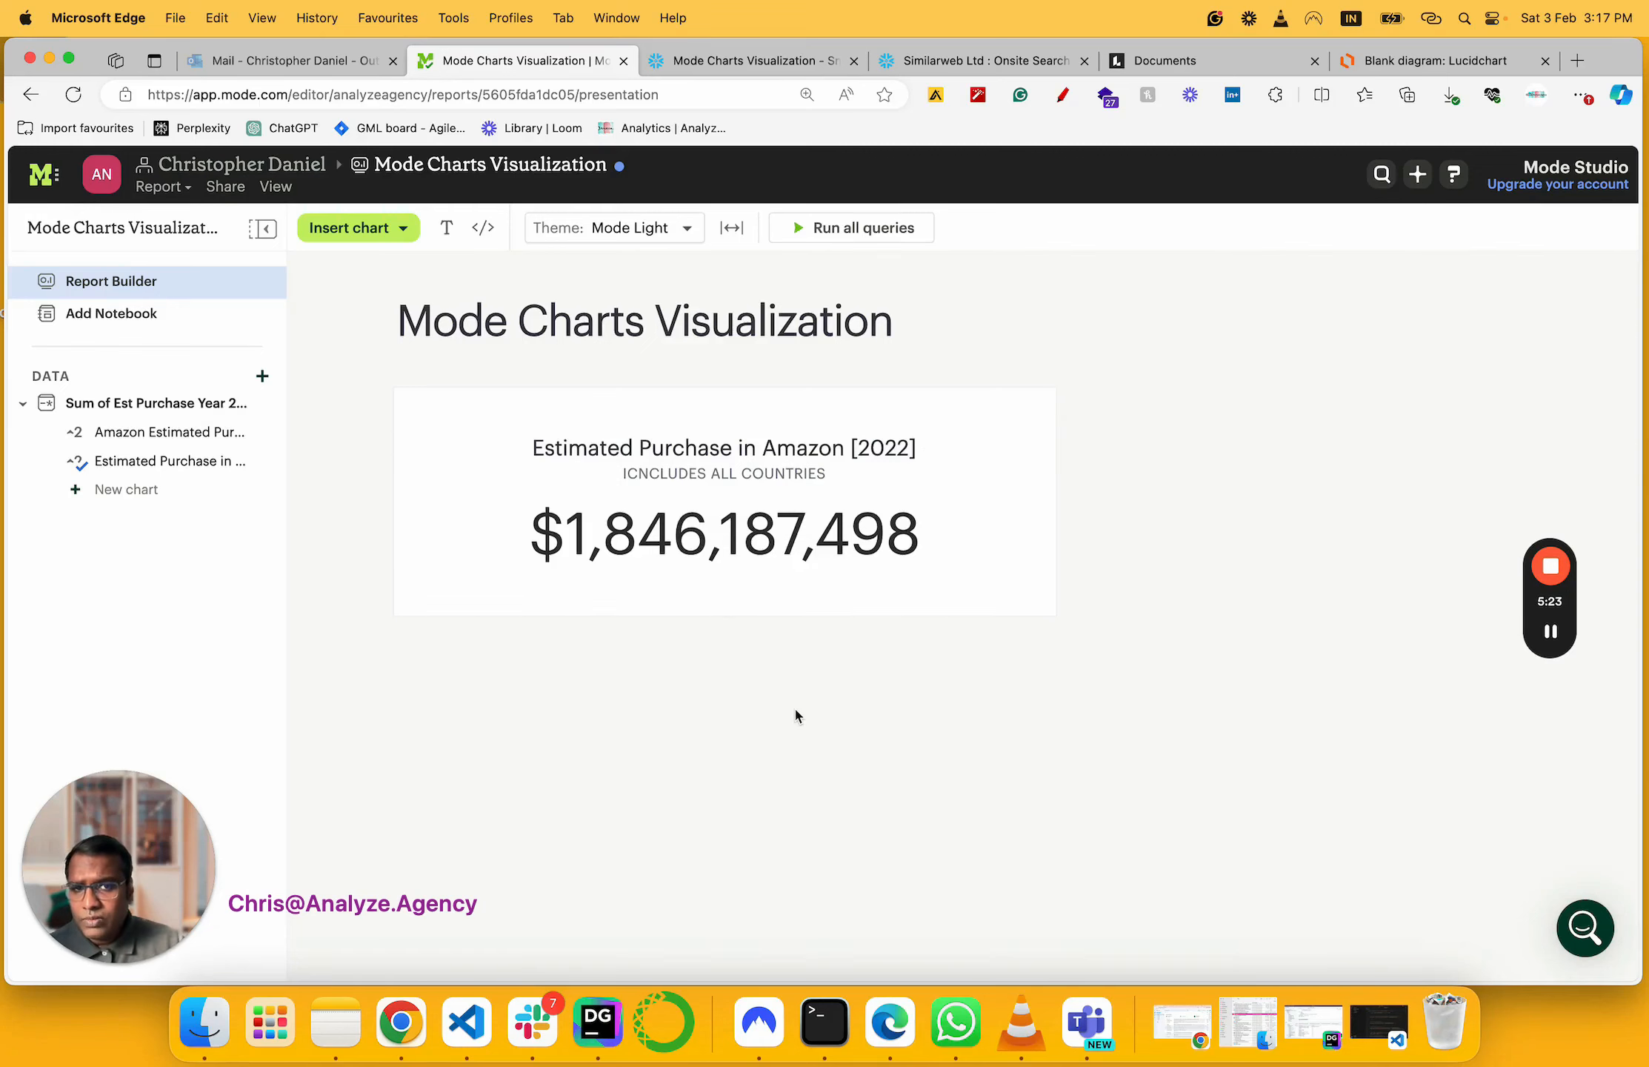
click(954, 510)
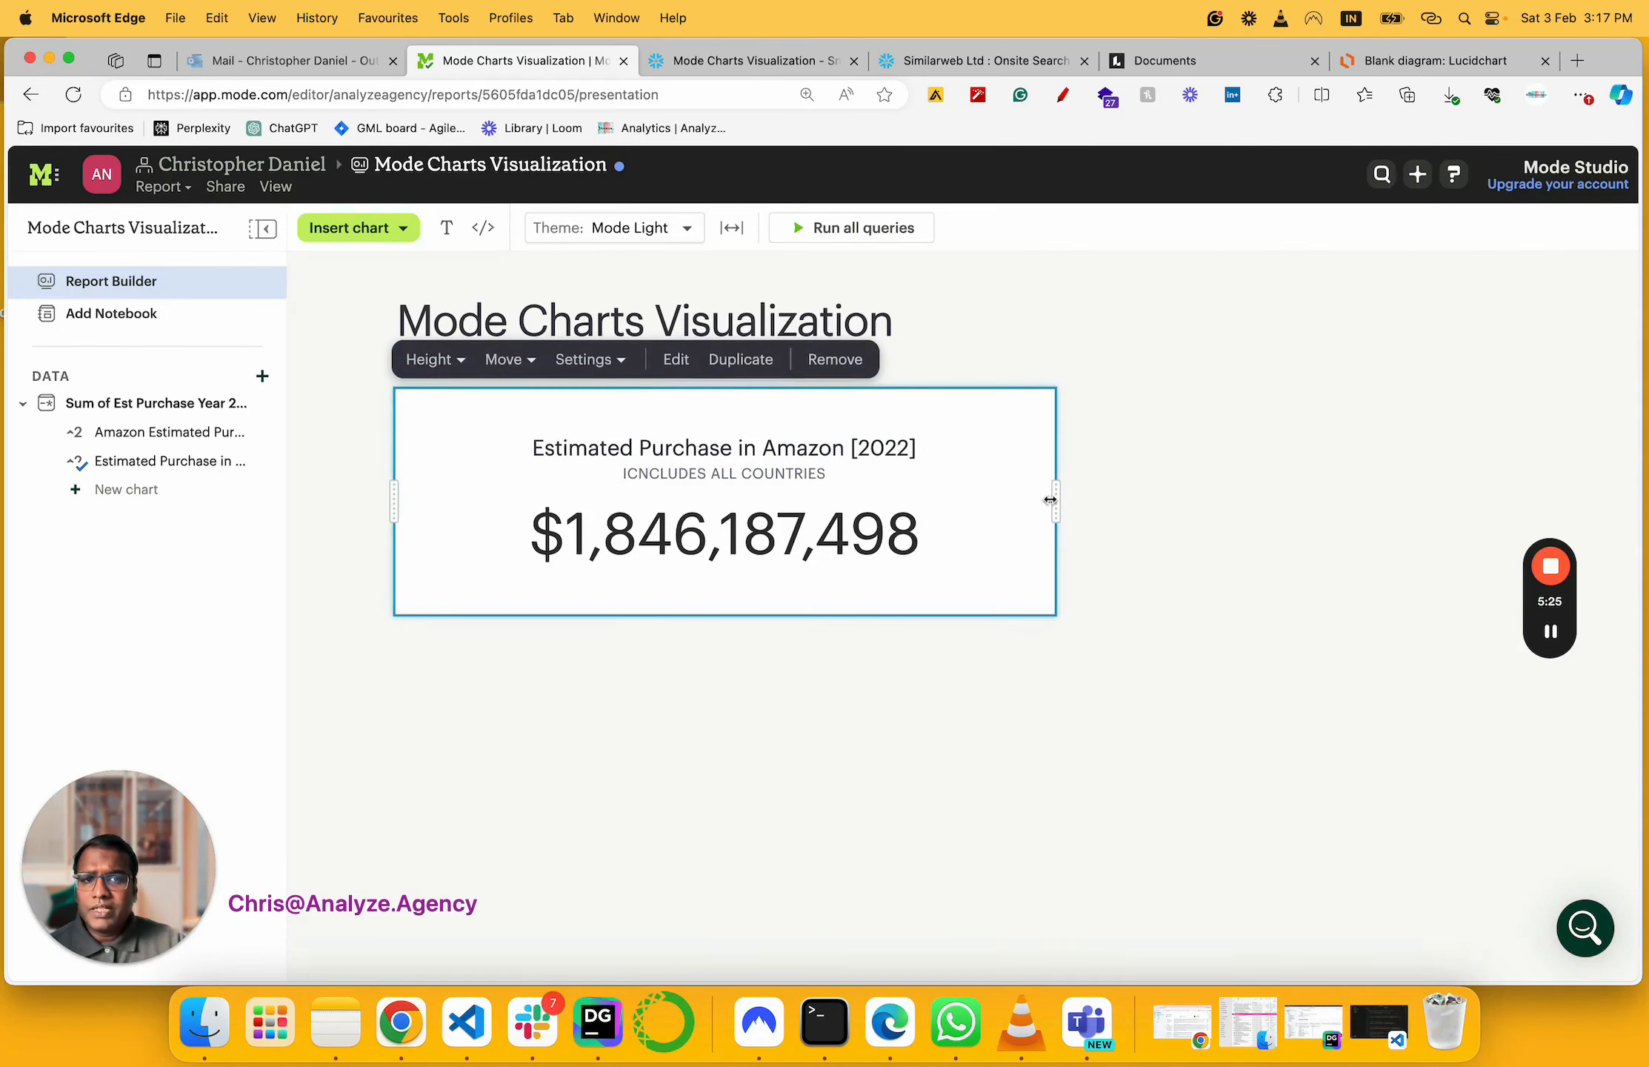
drag(1051, 500, 956, 508)
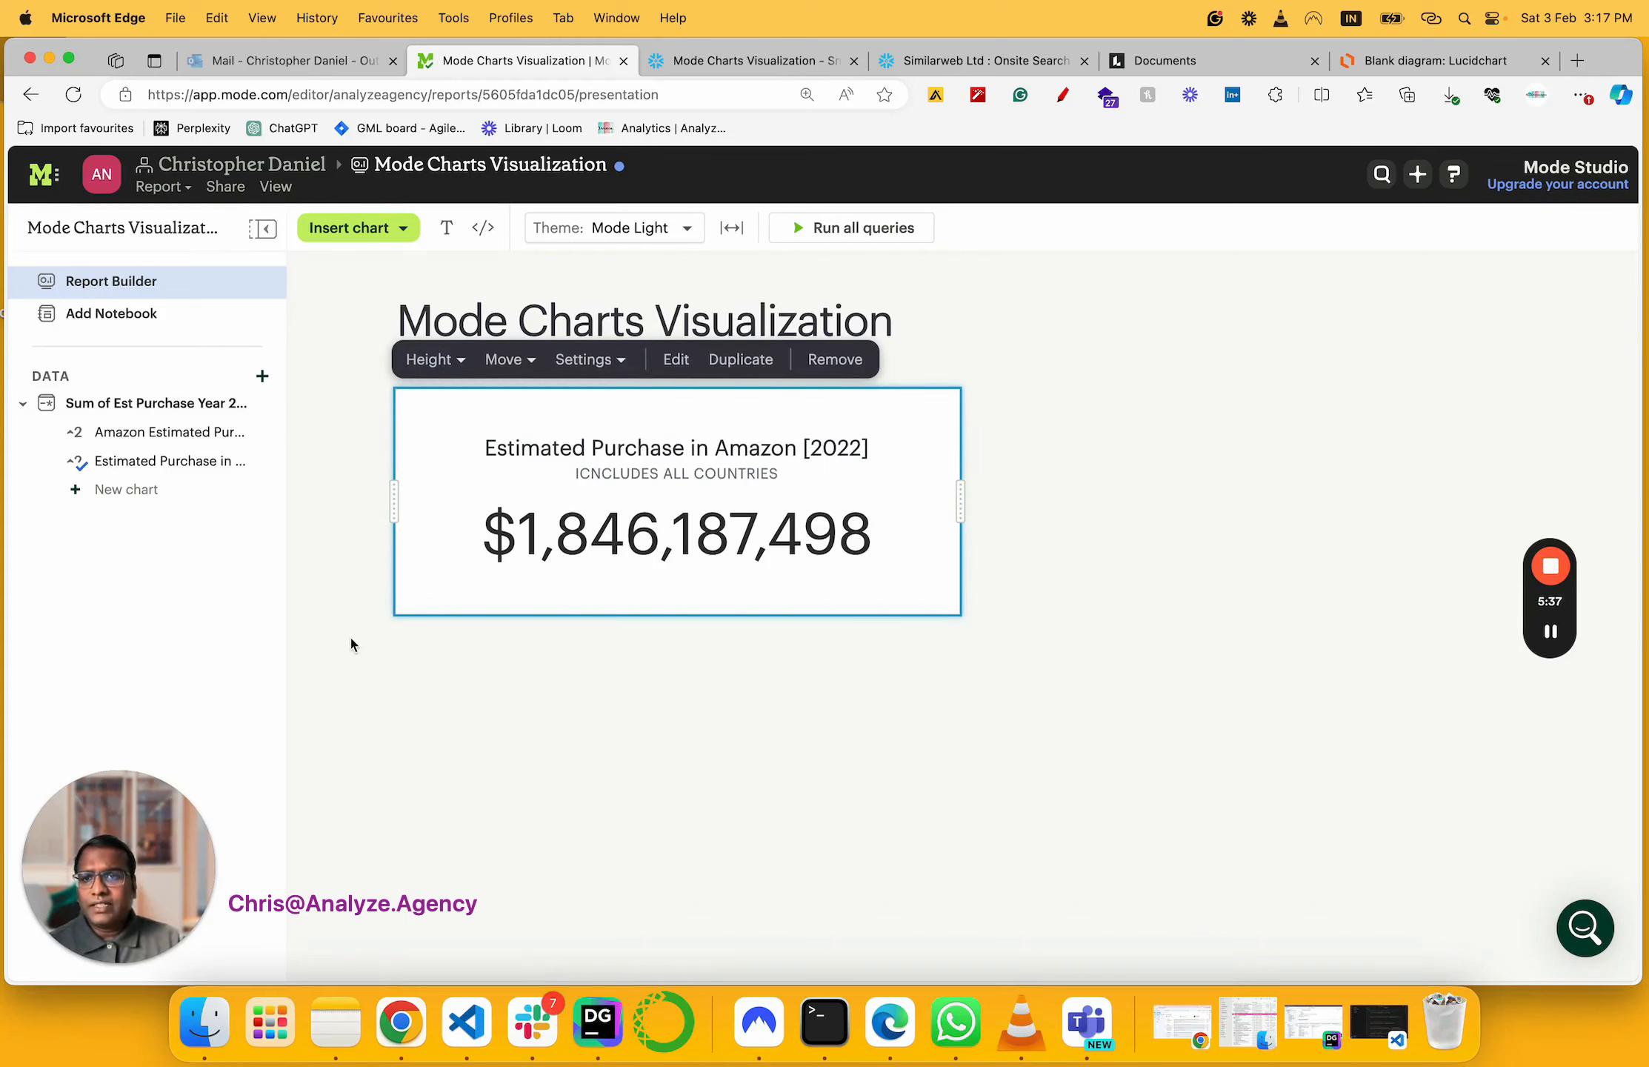
Duplicate the Sum of Est Purchase Year 2022 query
click(269, 408)
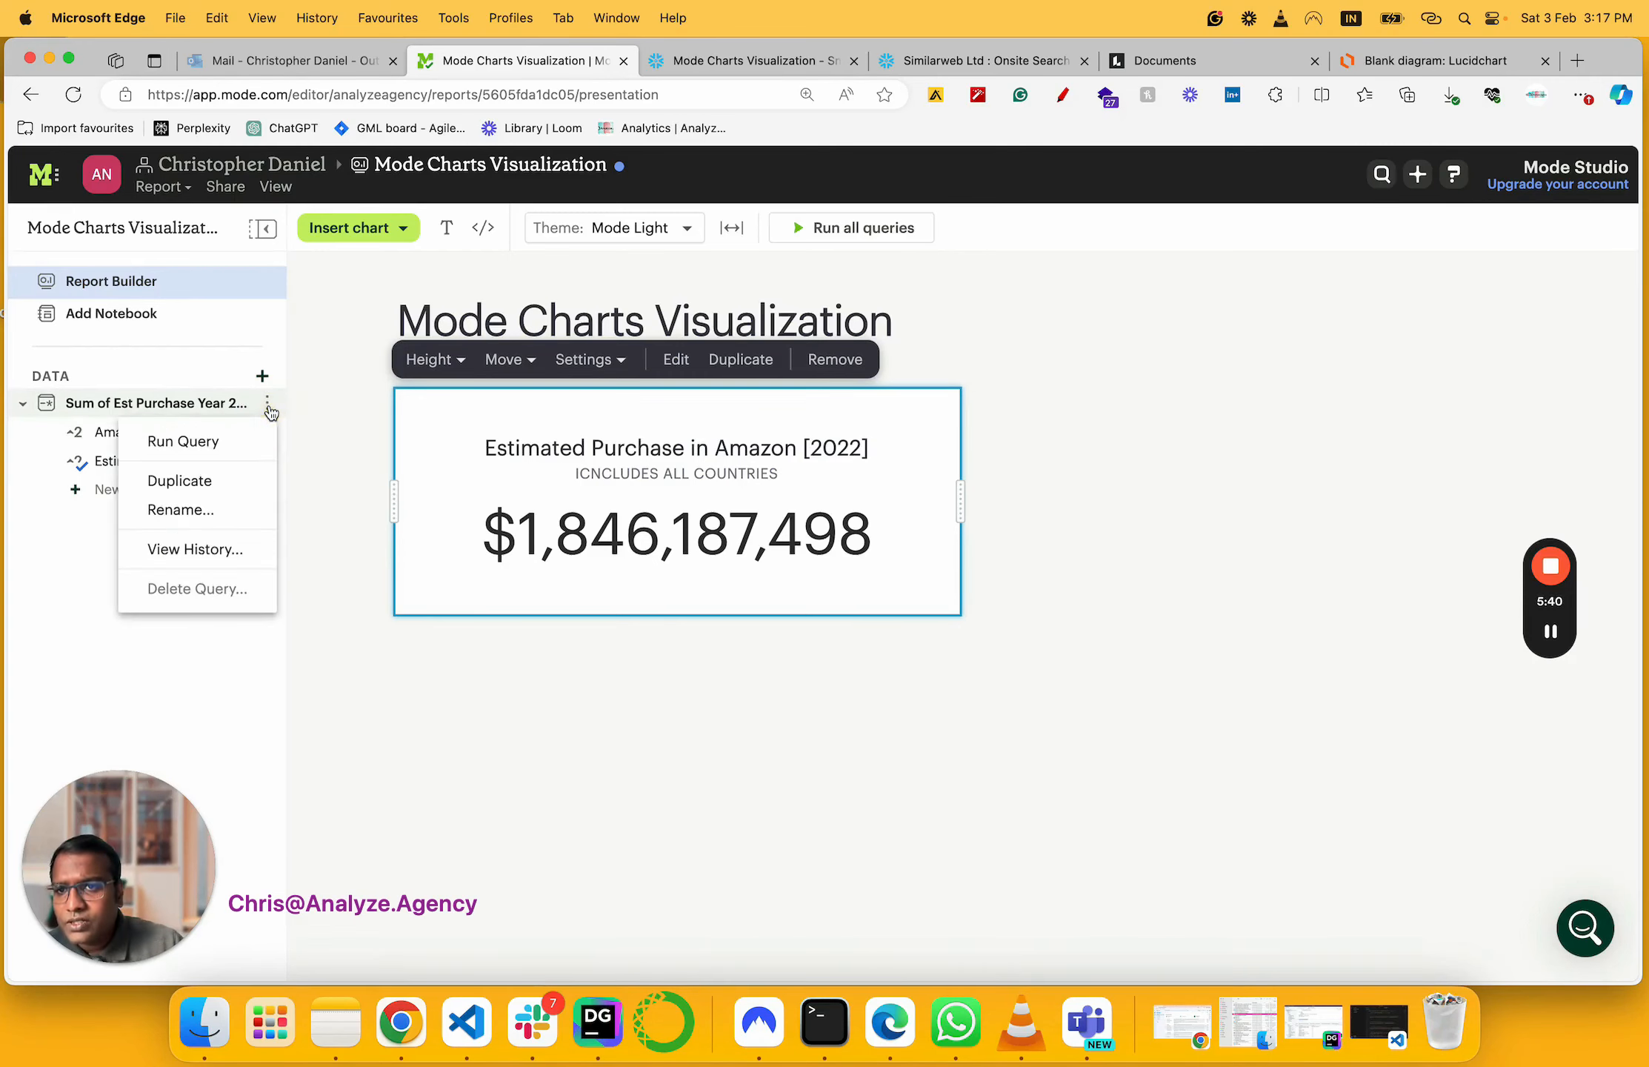
click(222, 479)
click(450, 233)
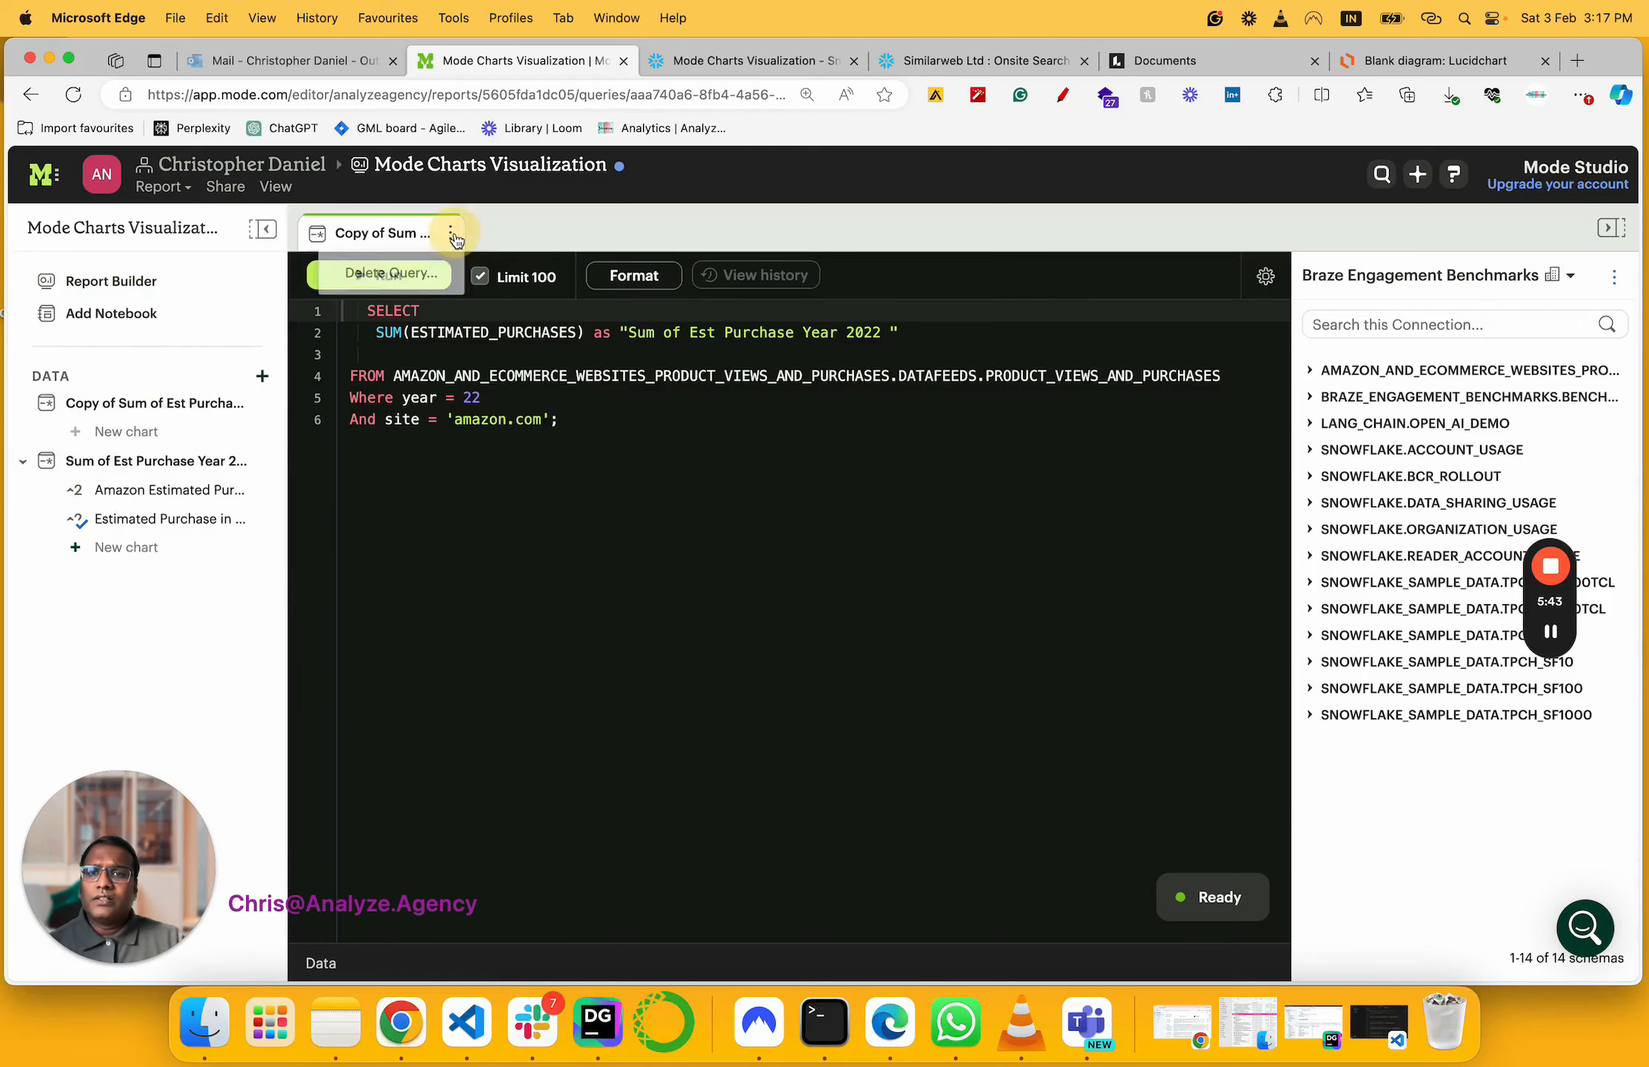
click(385, 233)
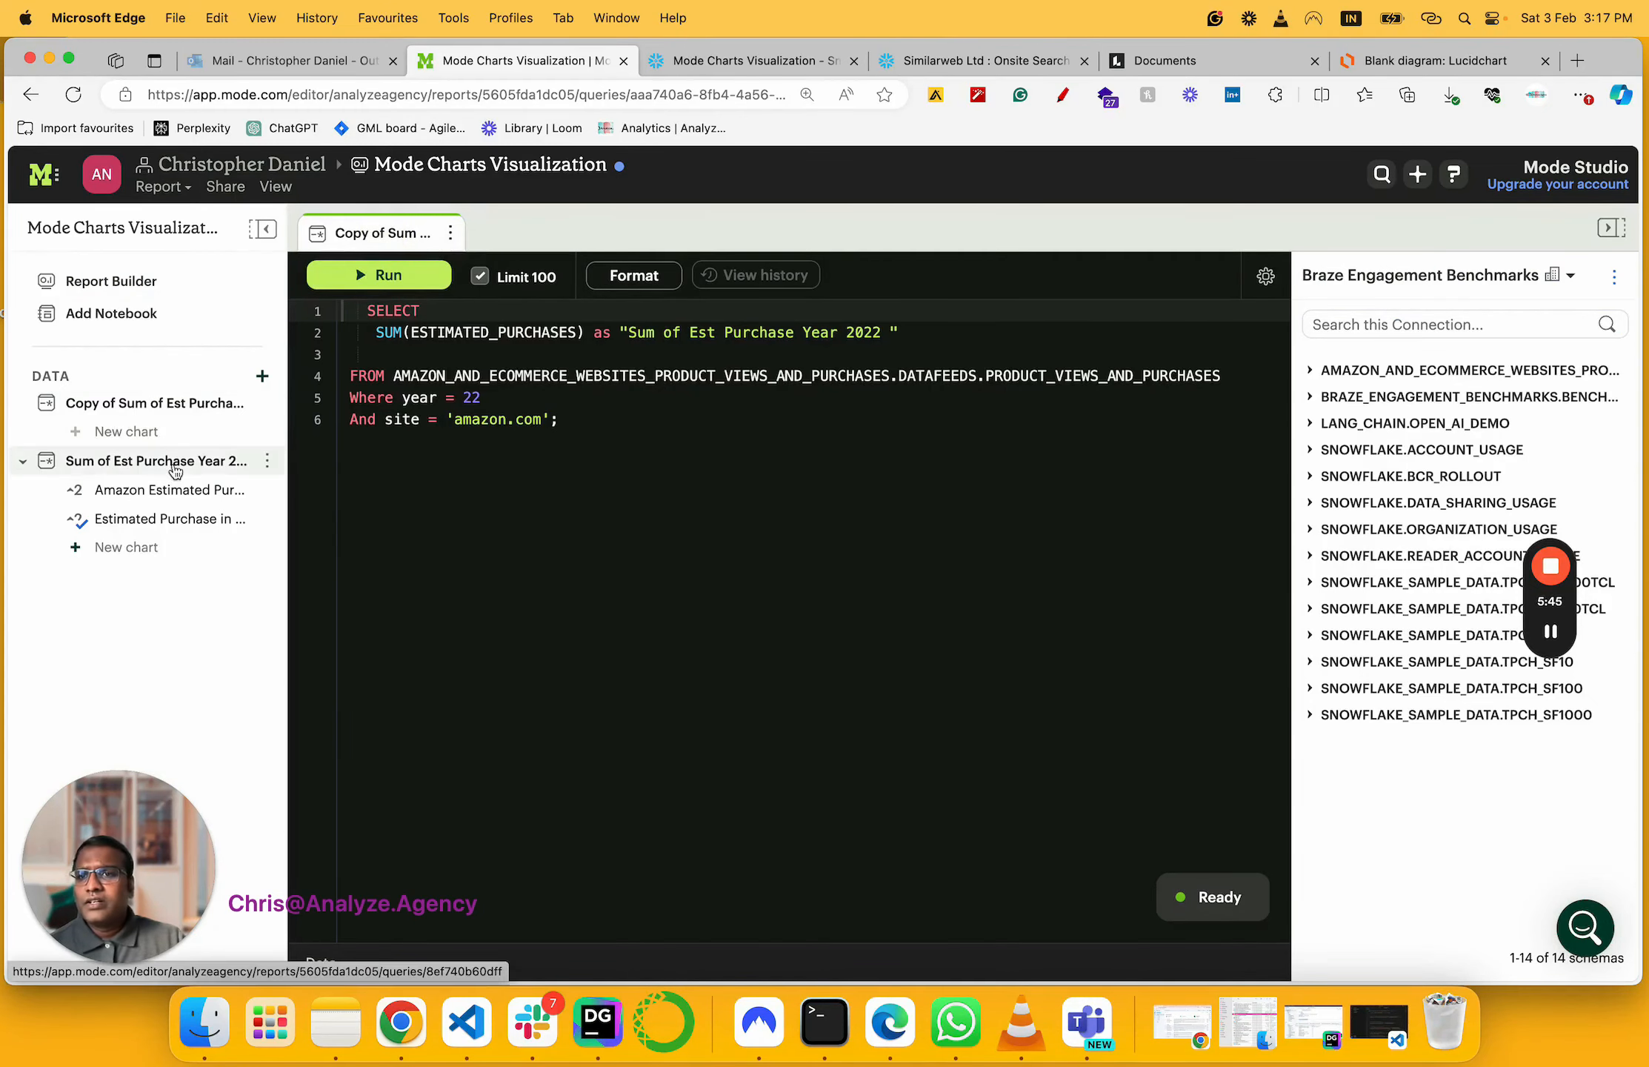
Switch to the Snowflake worksheet and copy "walmart" from the site filter of the 2022 purchases query
click(761, 67)
scroll(690, 543, down, 5)
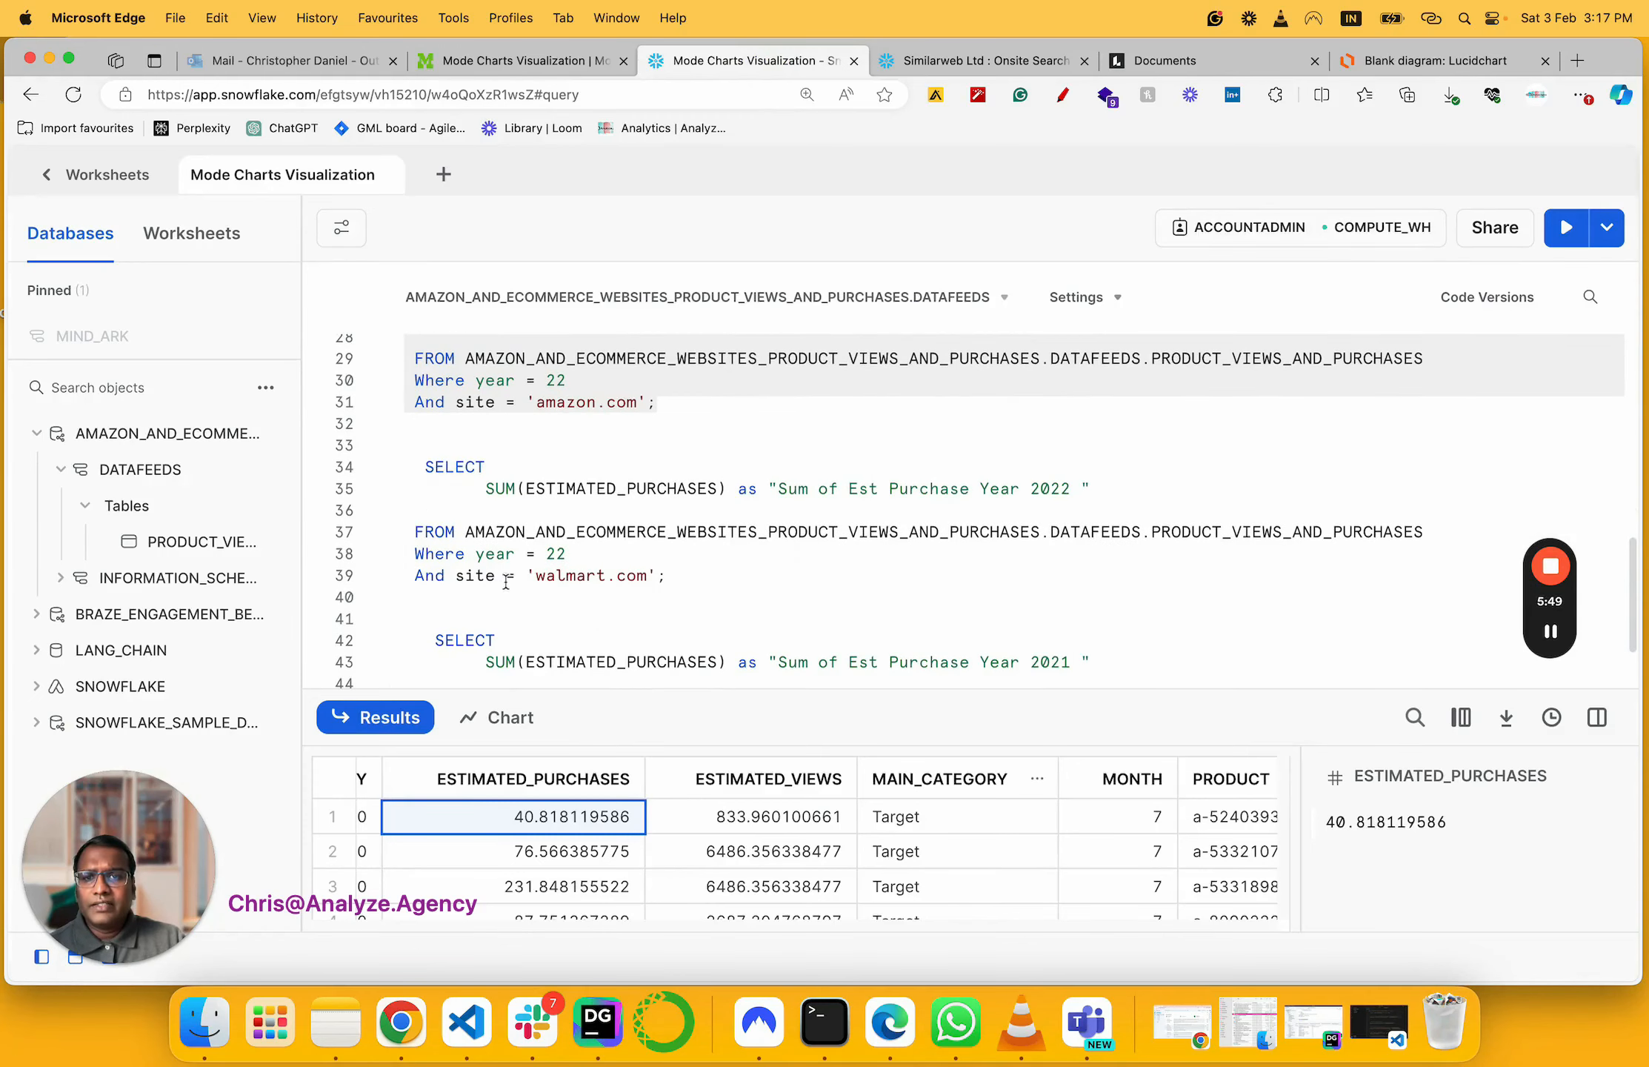
drag(534, 575, 605, 580)
key(super+c)
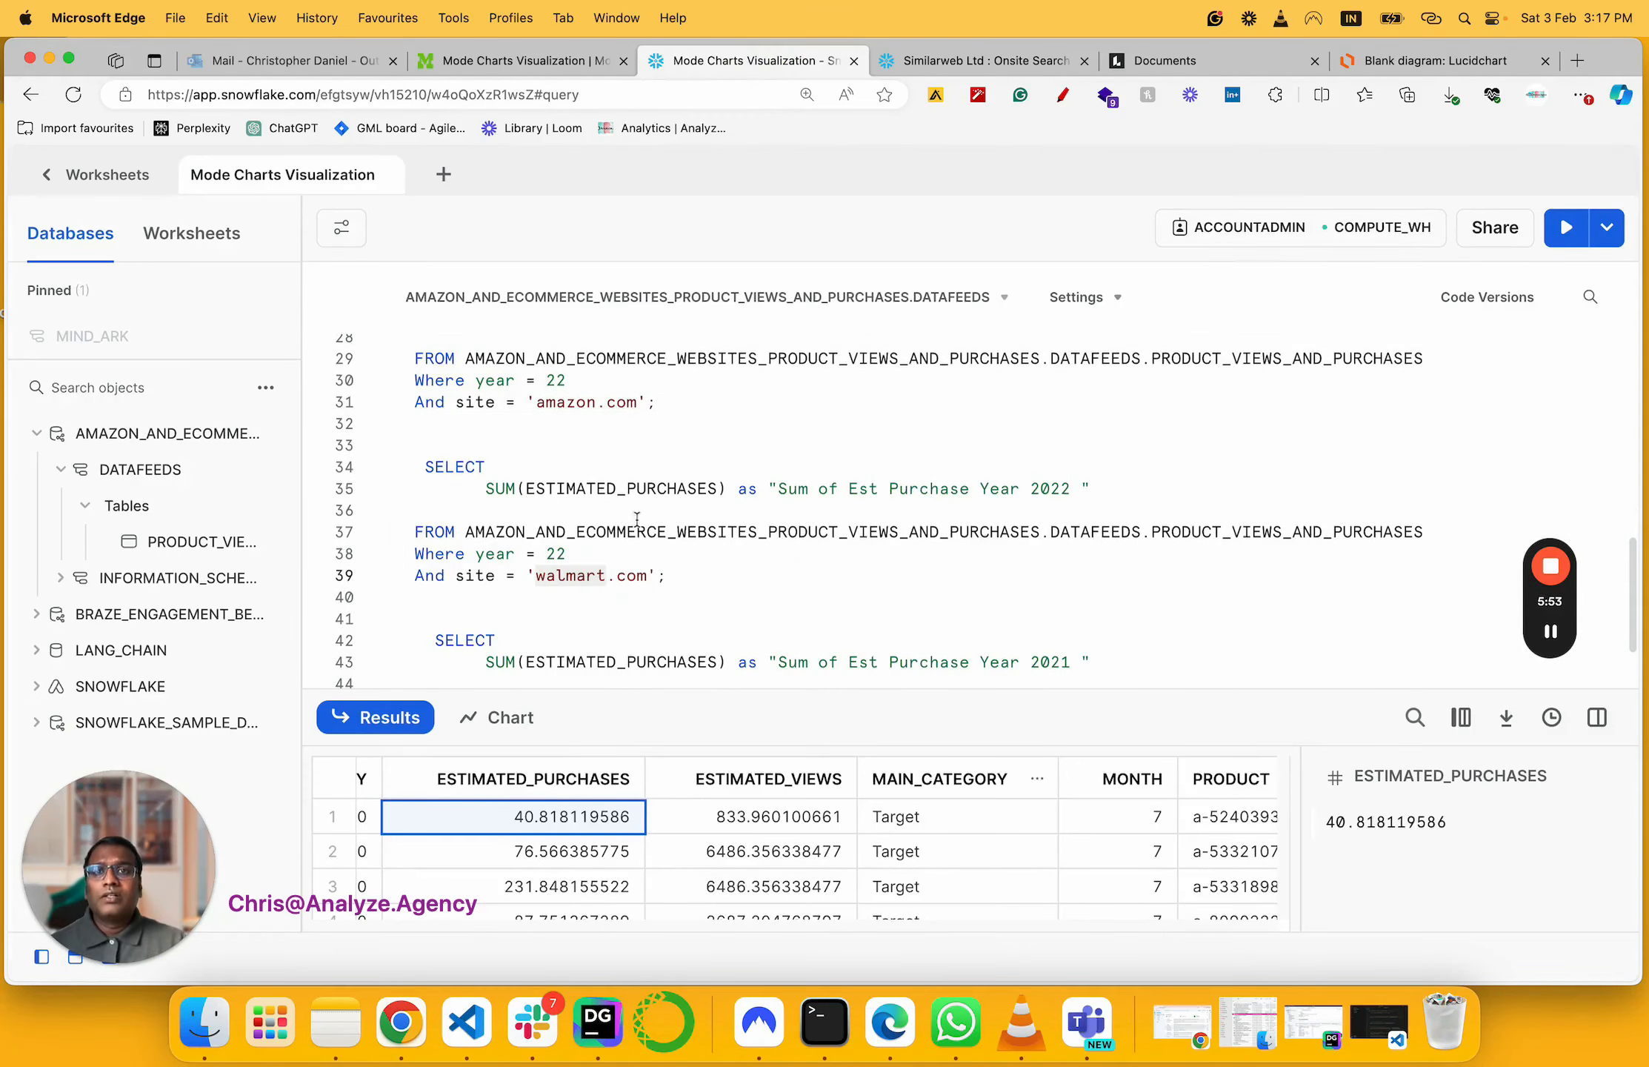
Back in Mode, change the duplicated query's site filter to 'walmart.com' and run the whole query
click(550, 63)
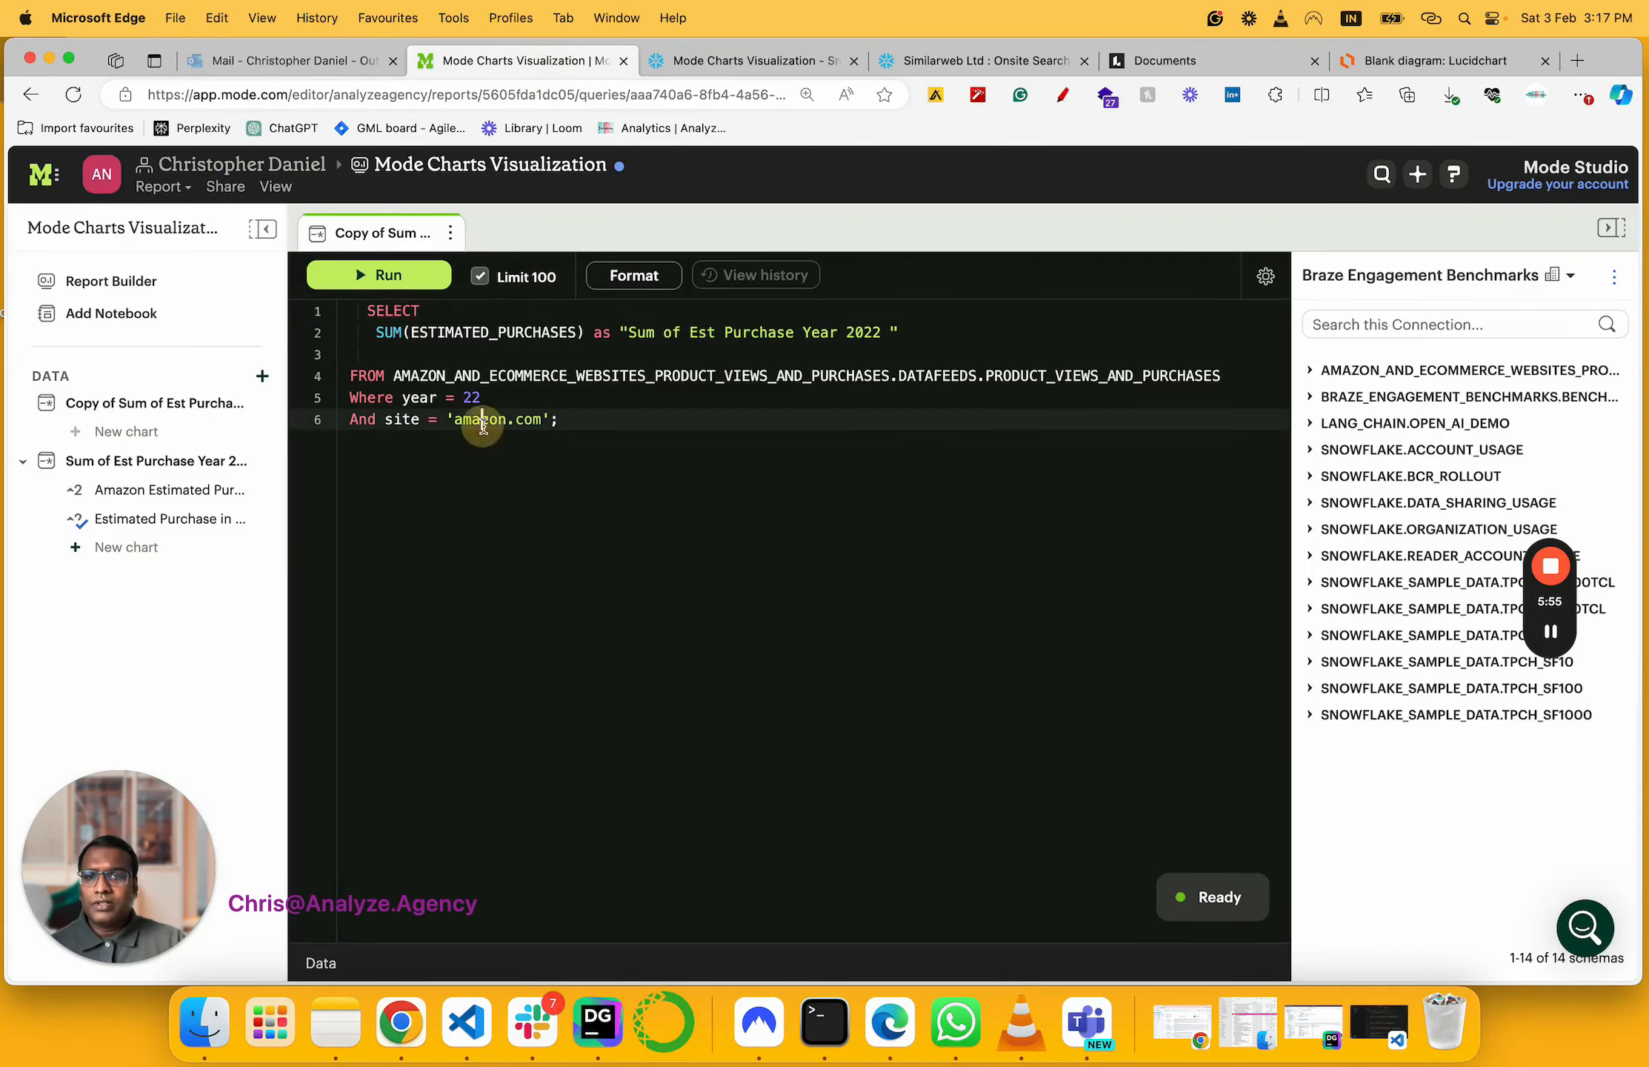
double_click(503, 414)
key(super+v)
key(super+a)
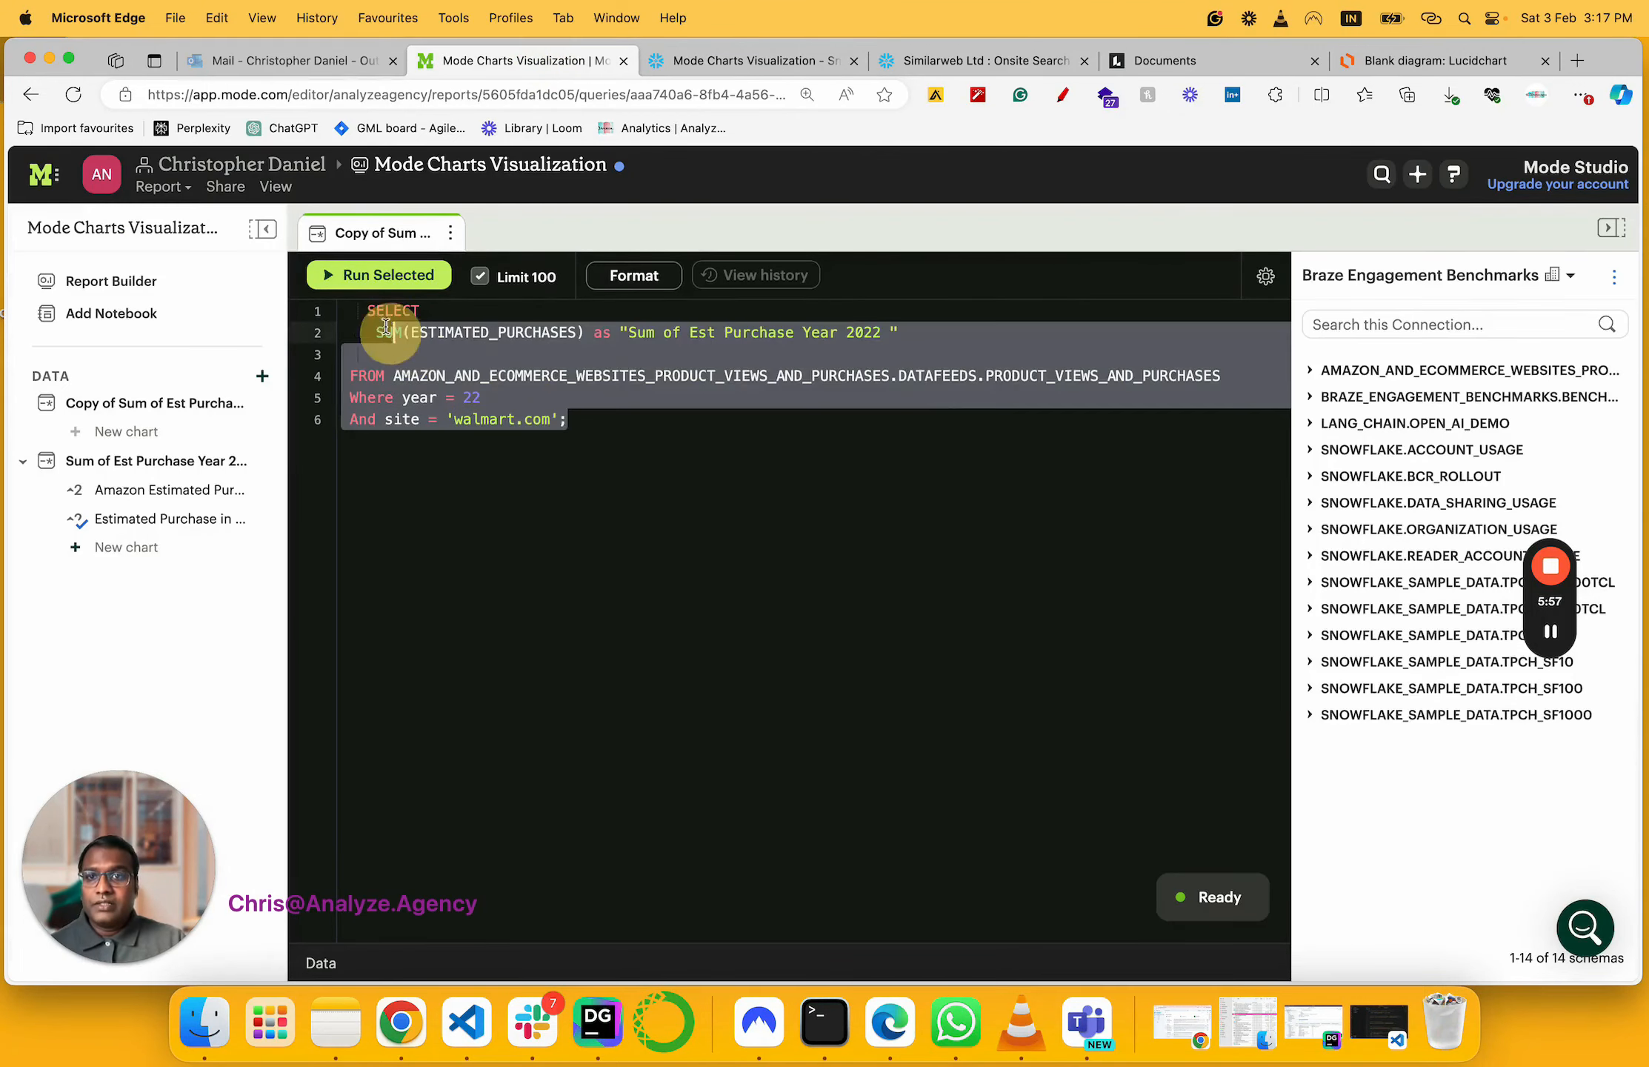
click(368, 278)
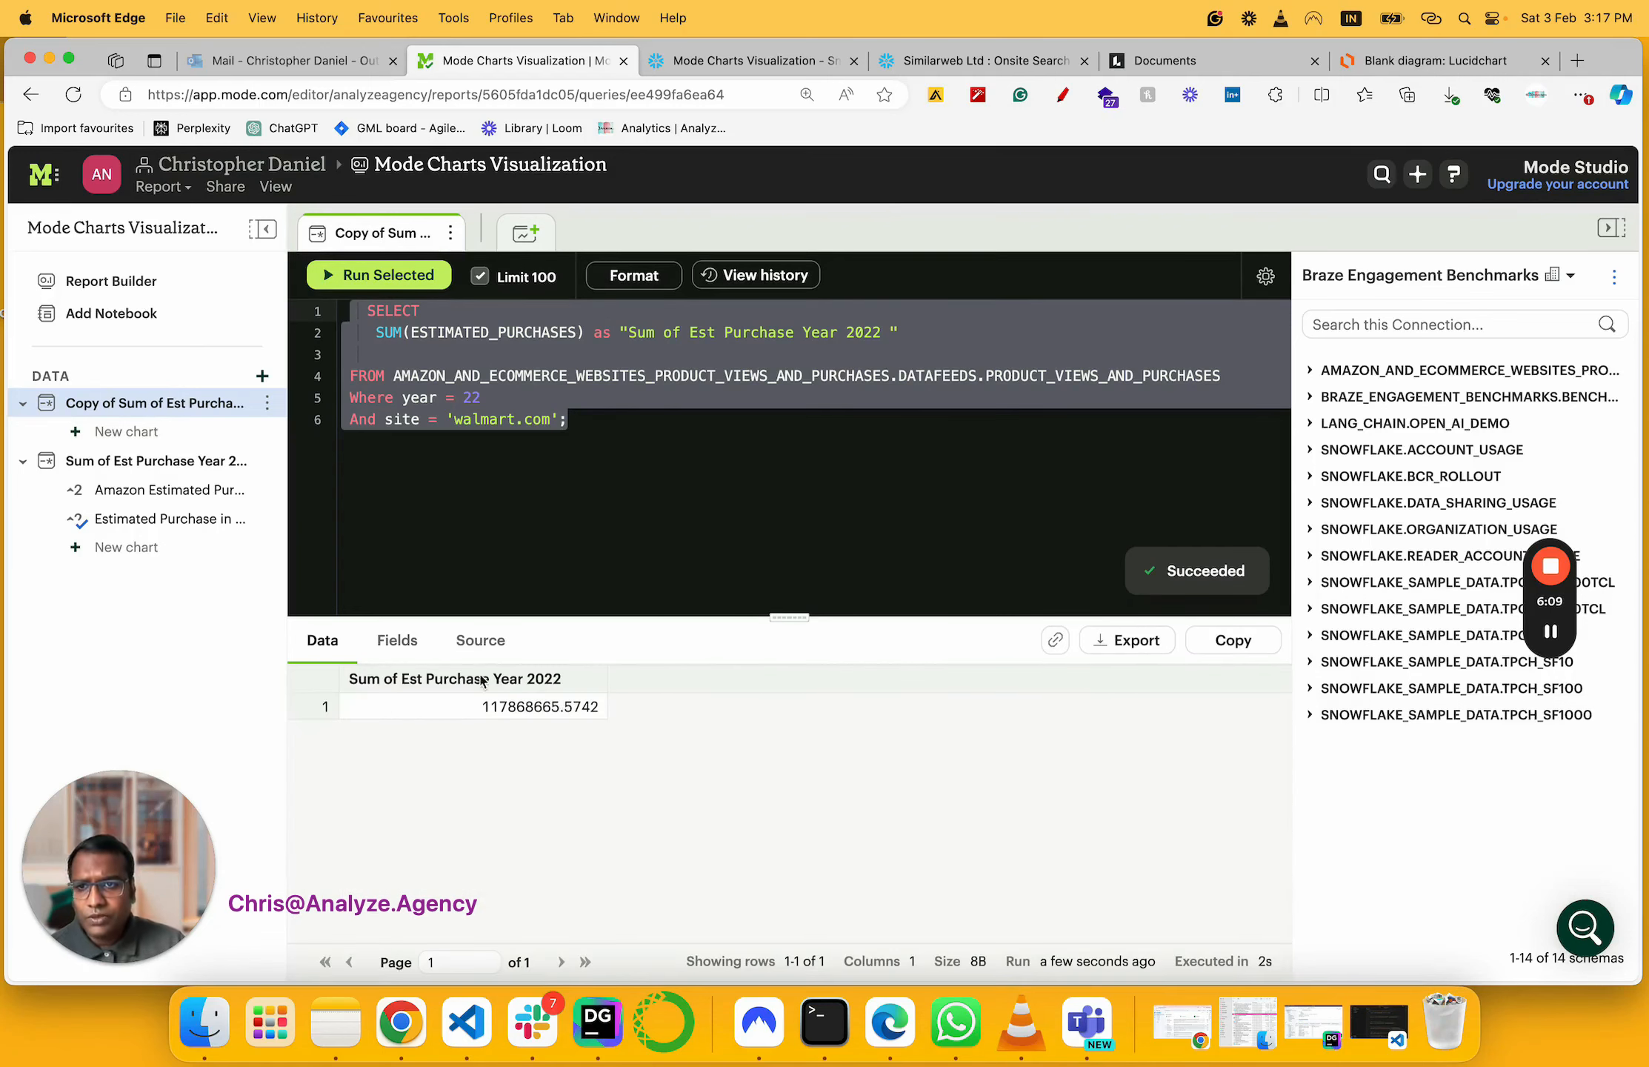
Rename the duplicated query as "Sum of Est Purchase Year 2022 - Walmart"
click(267, 403)
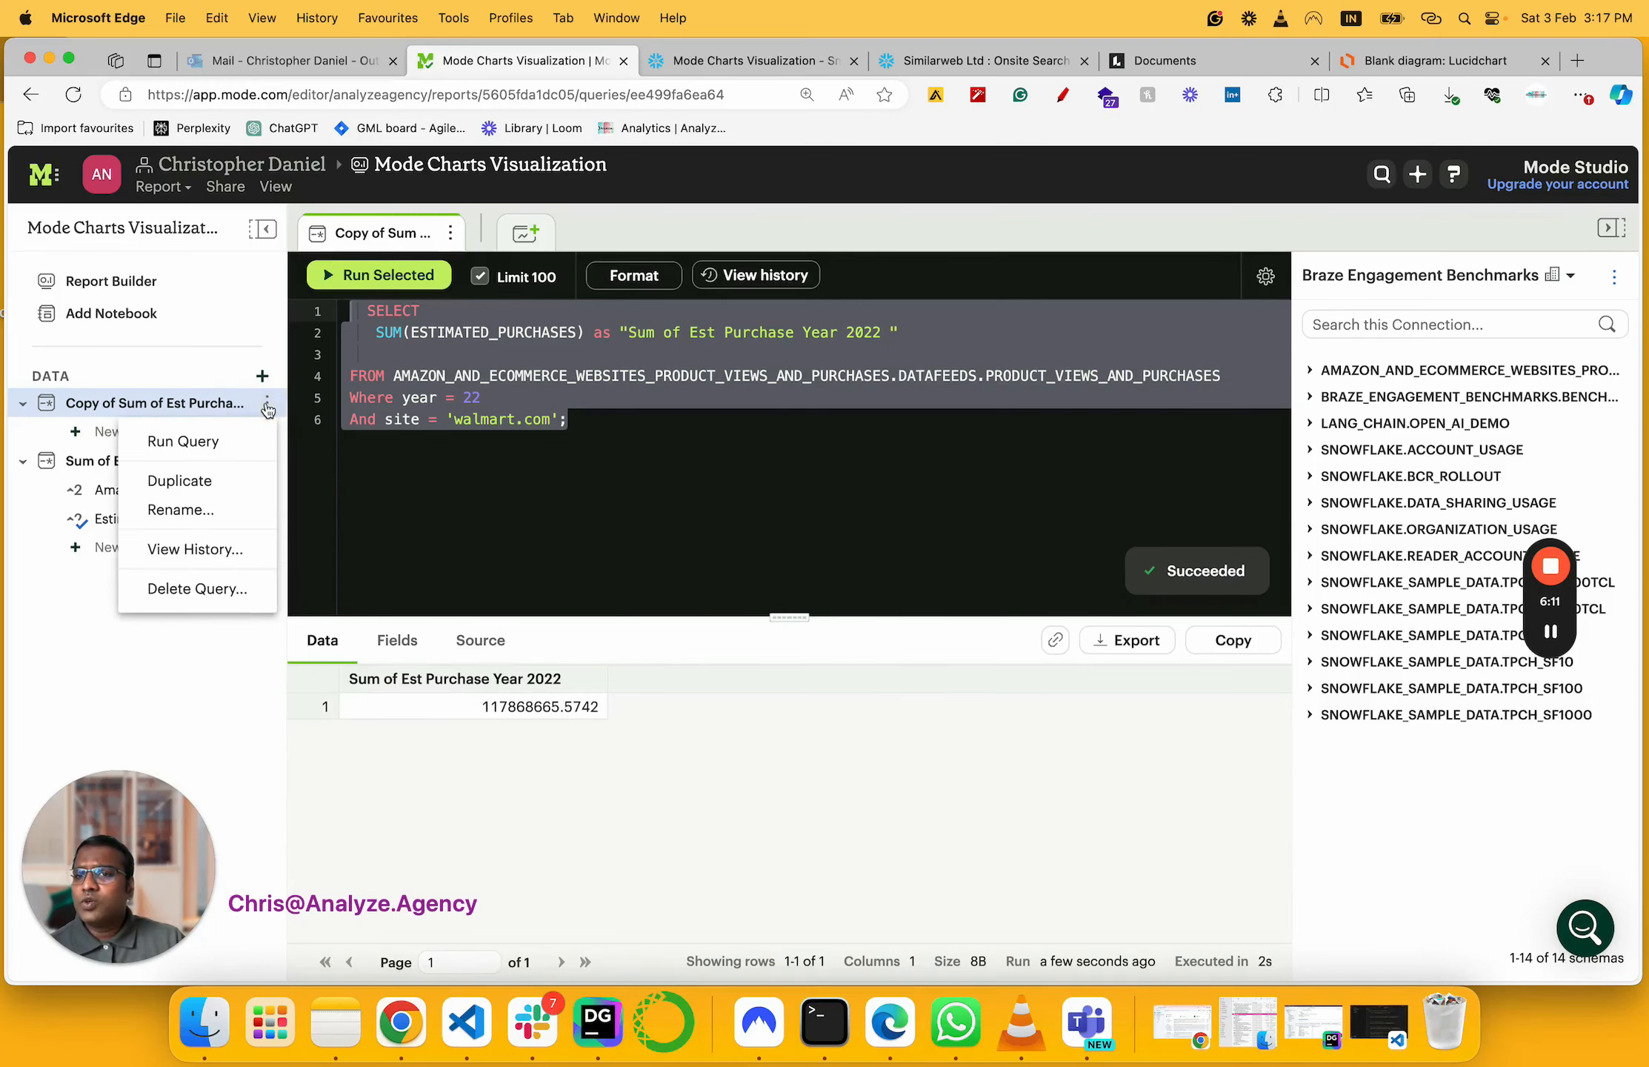
click(213, 502)
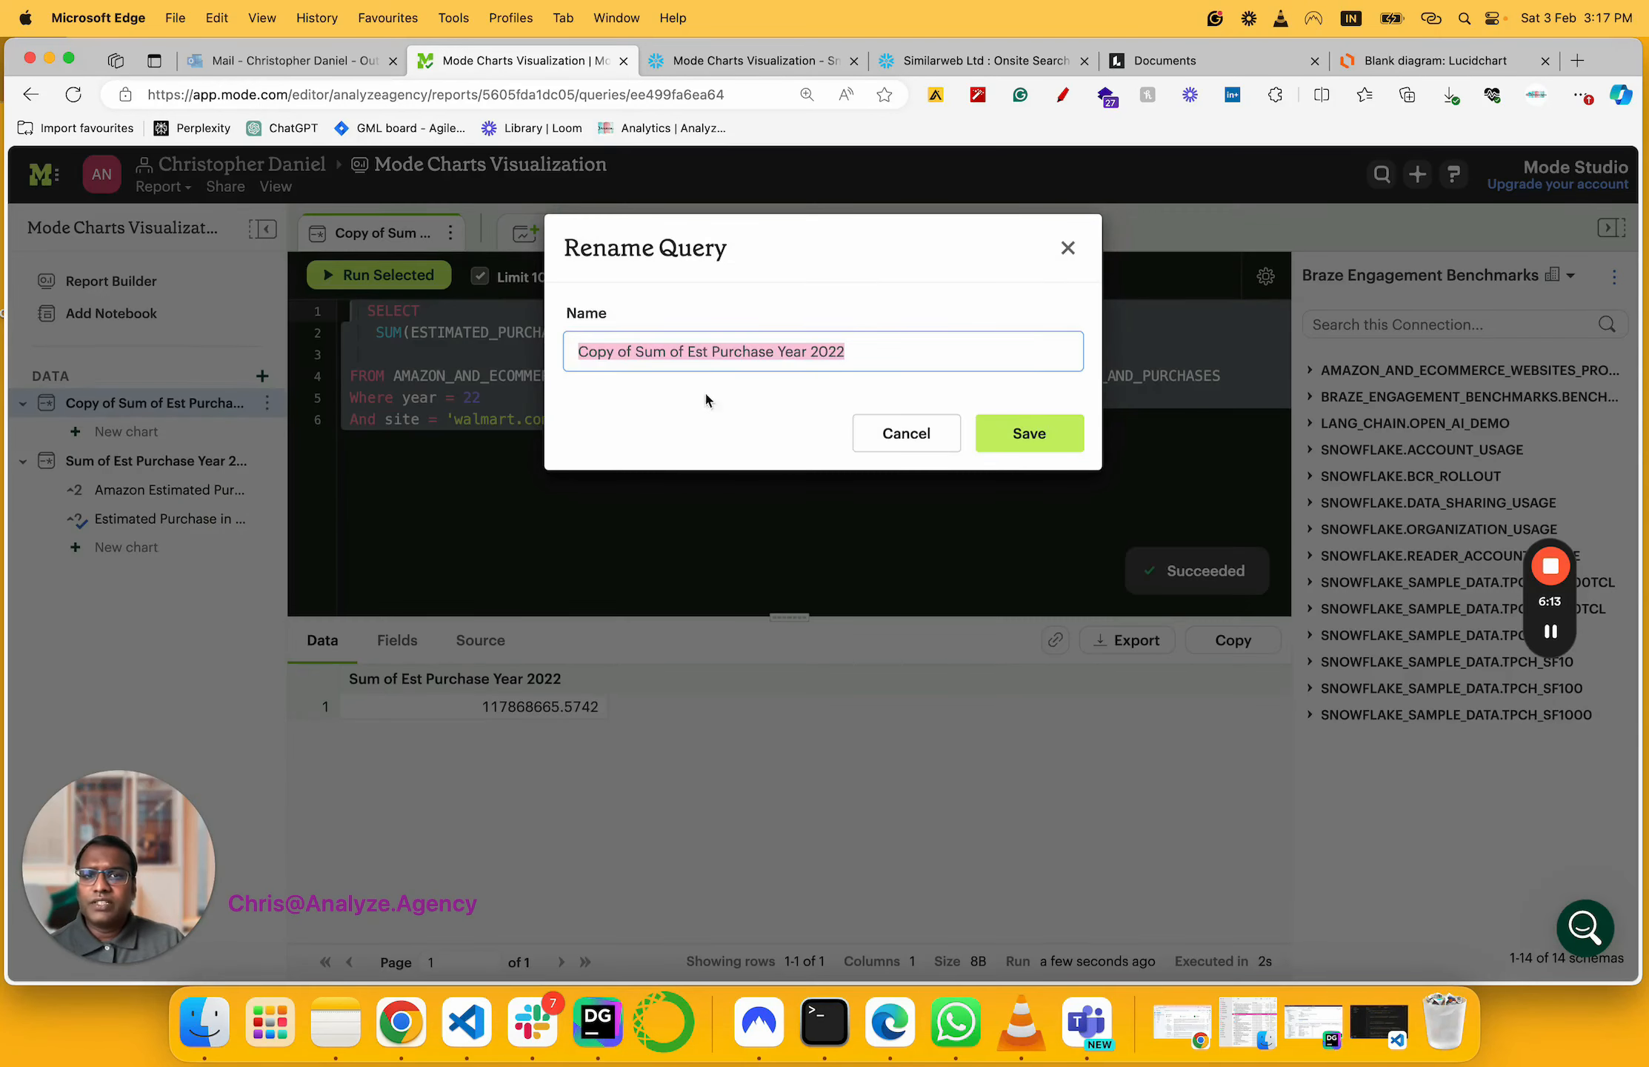
click(714, 365)
drag(636, 356, 561, 351)
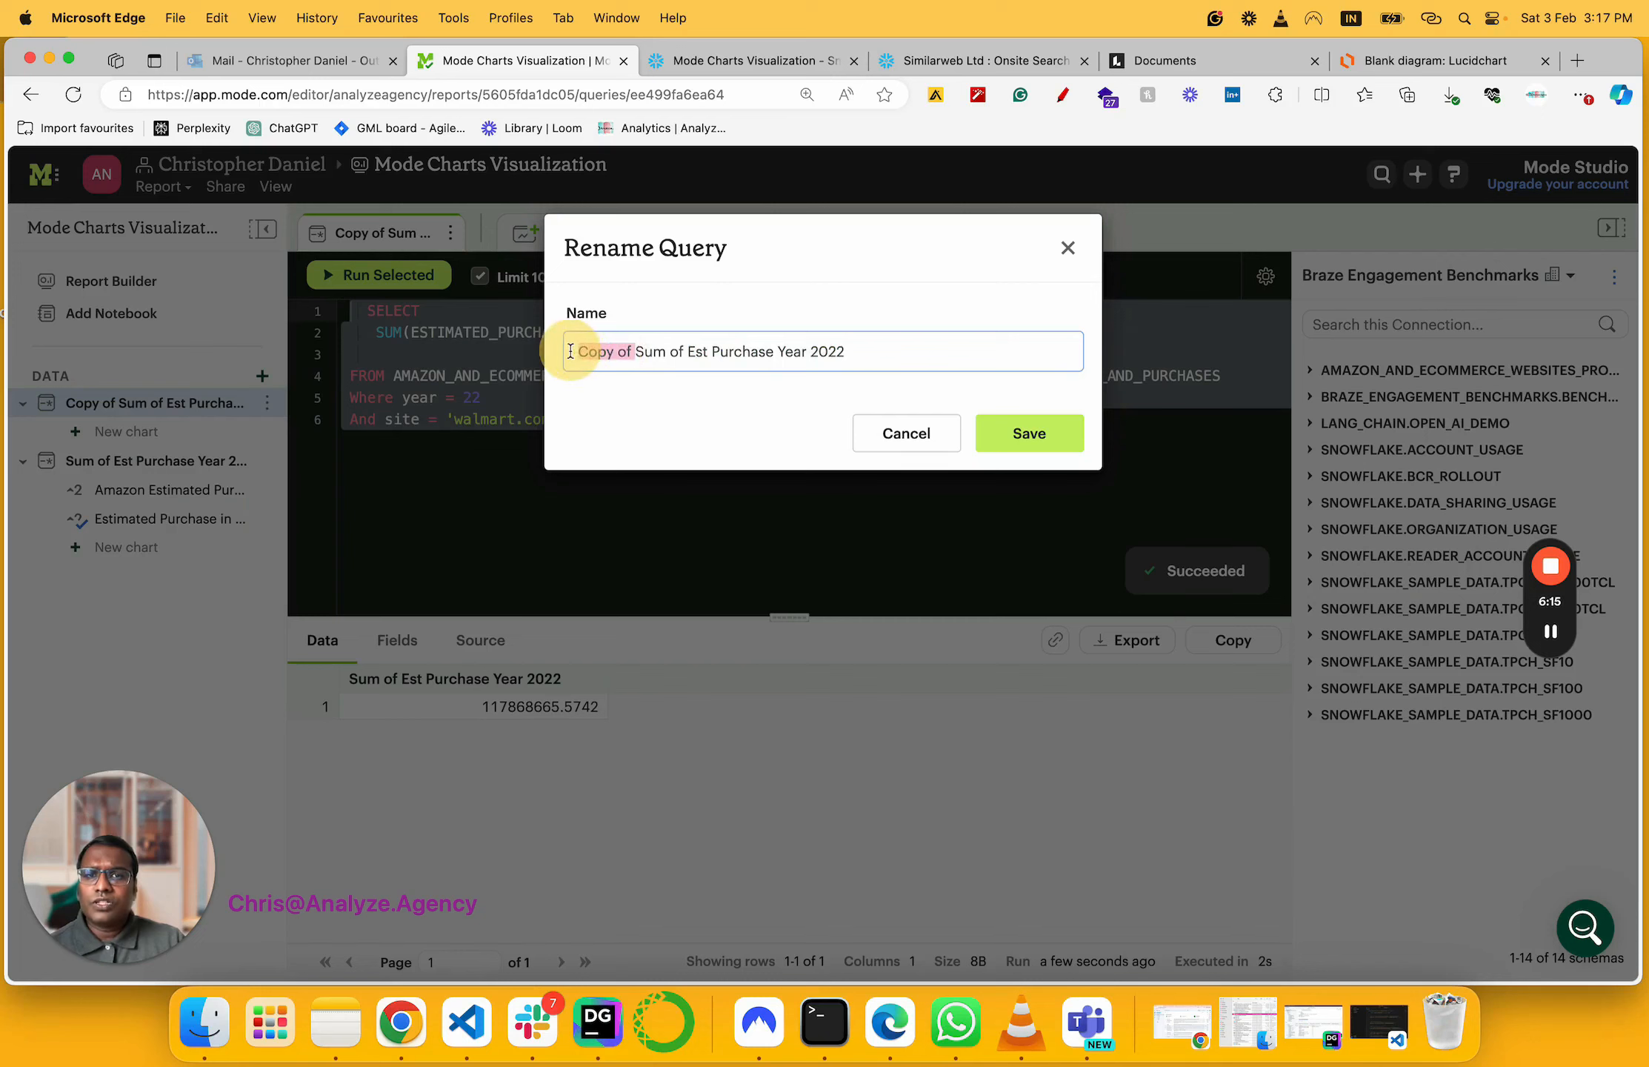
key(BackSpace)
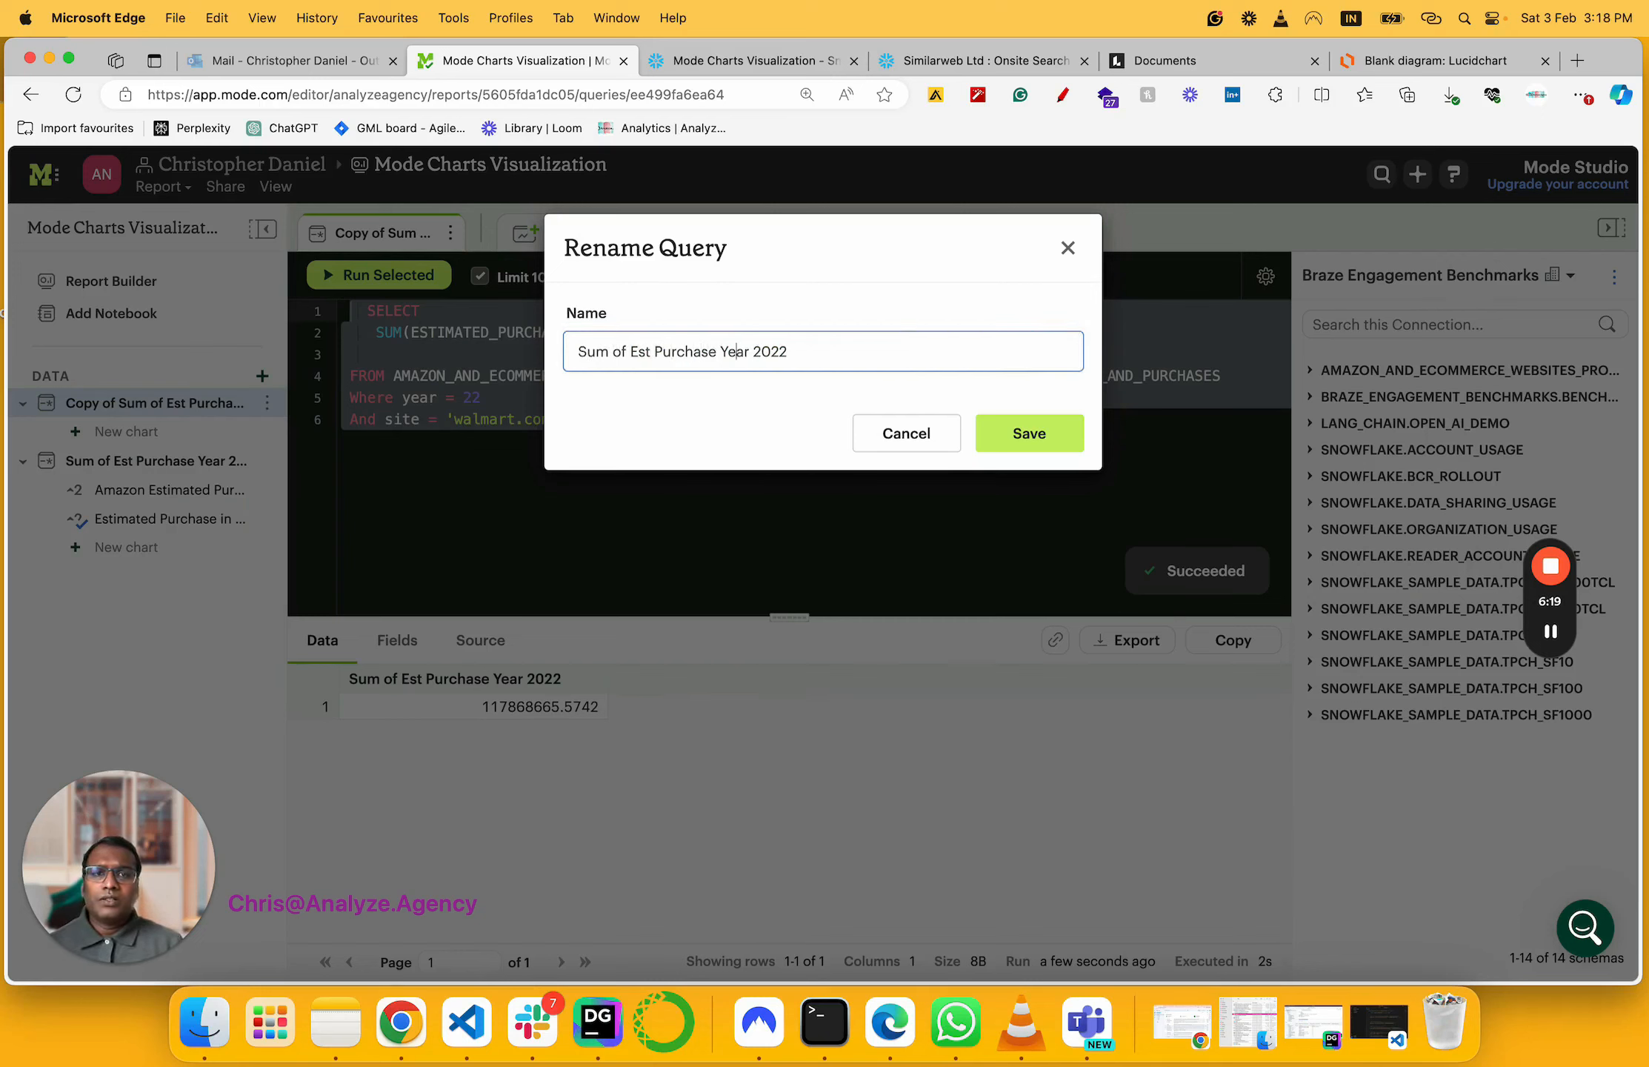
text(-)
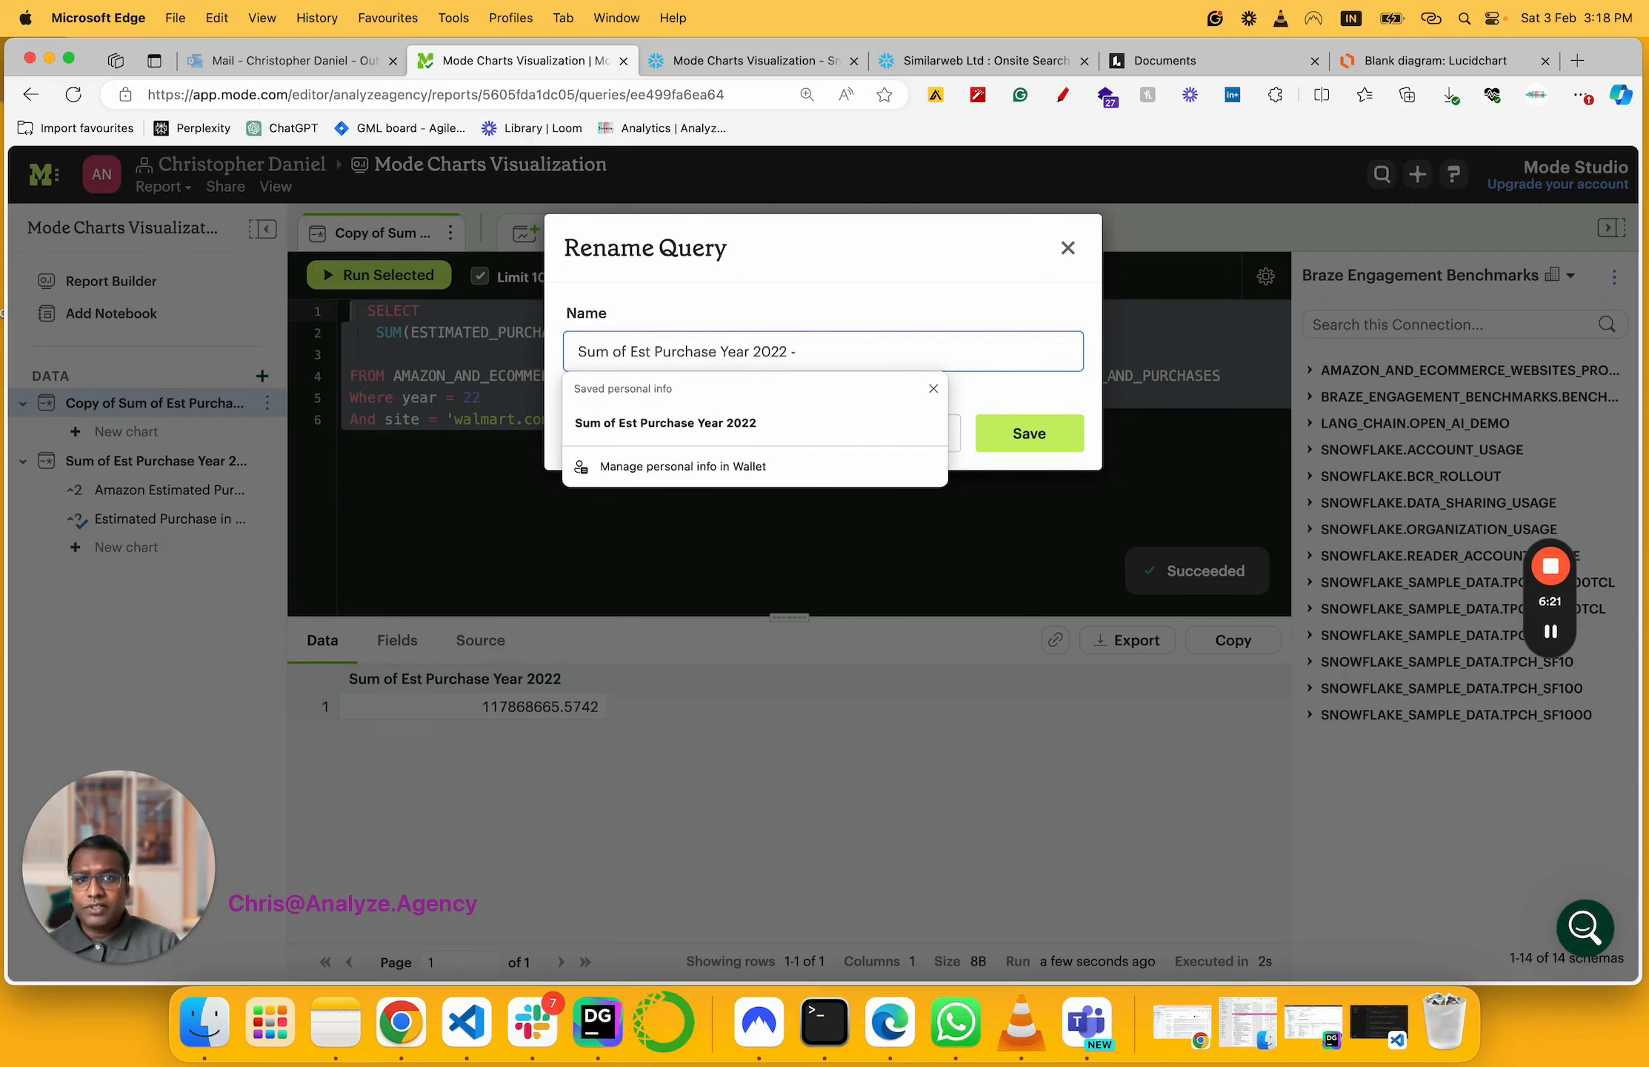
text( Walmart)
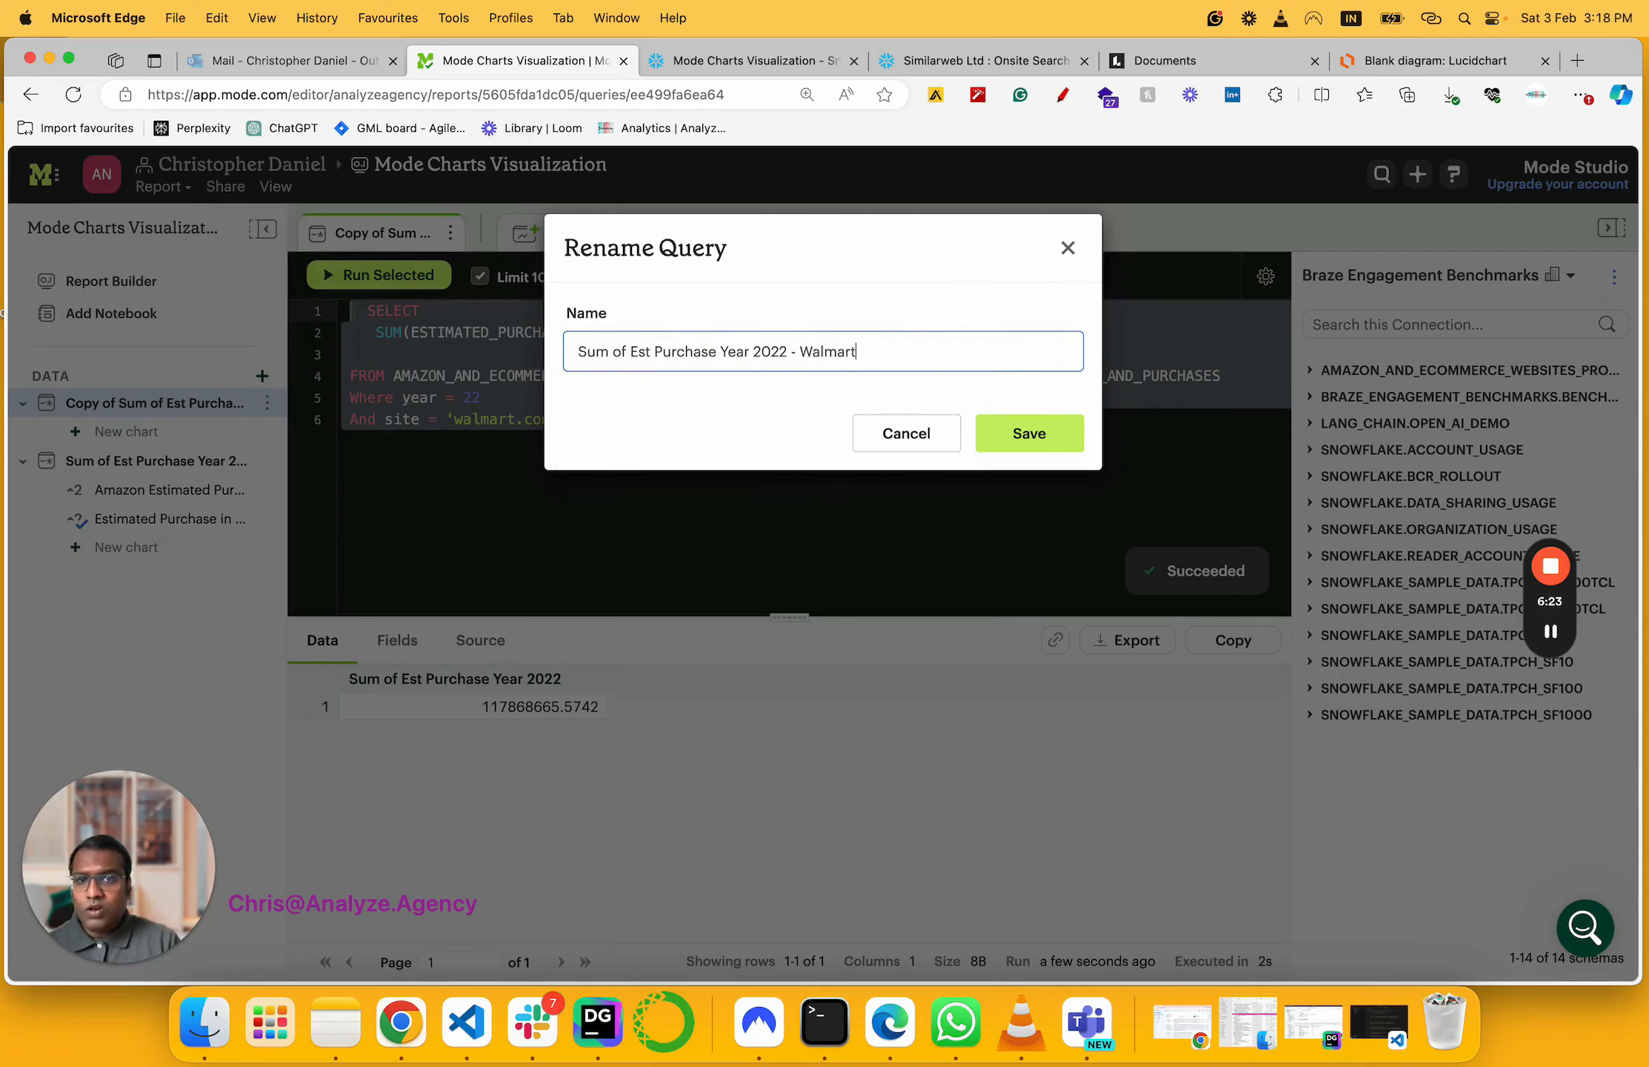
click(1017, 437)
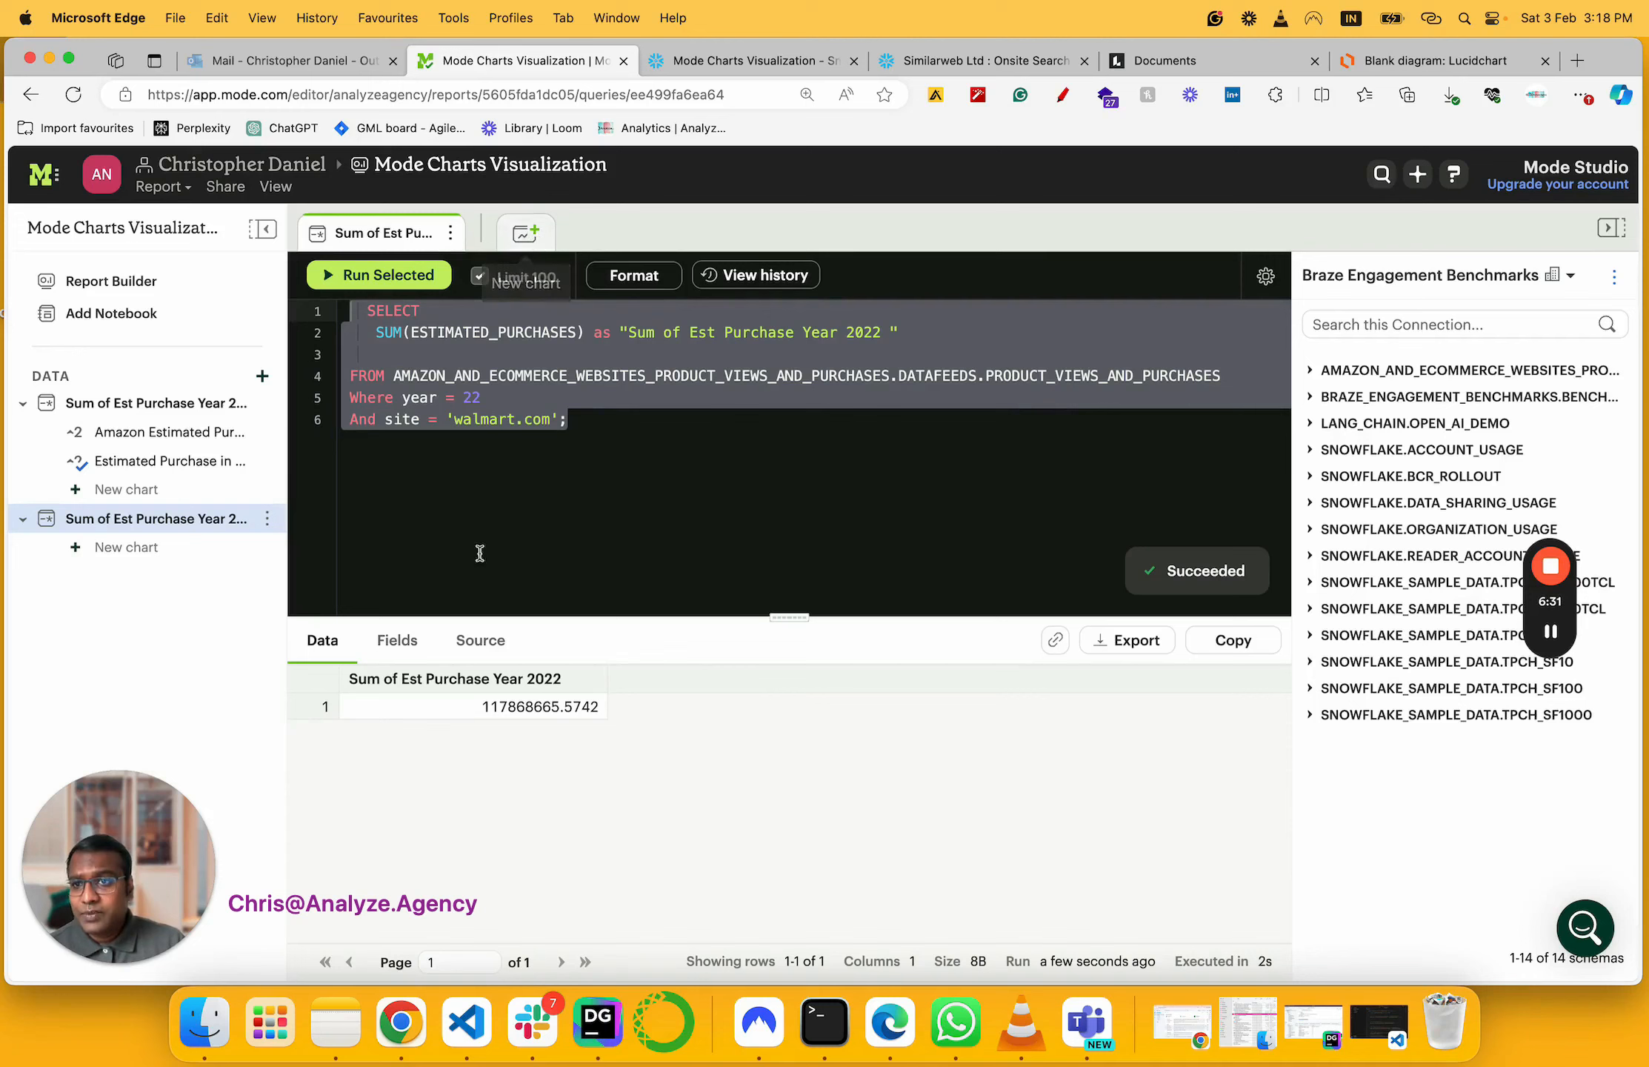
Create a Big Value chart from the Walmart query with Sum of Est Purchase Year 2022 as its value
click(104, 557)
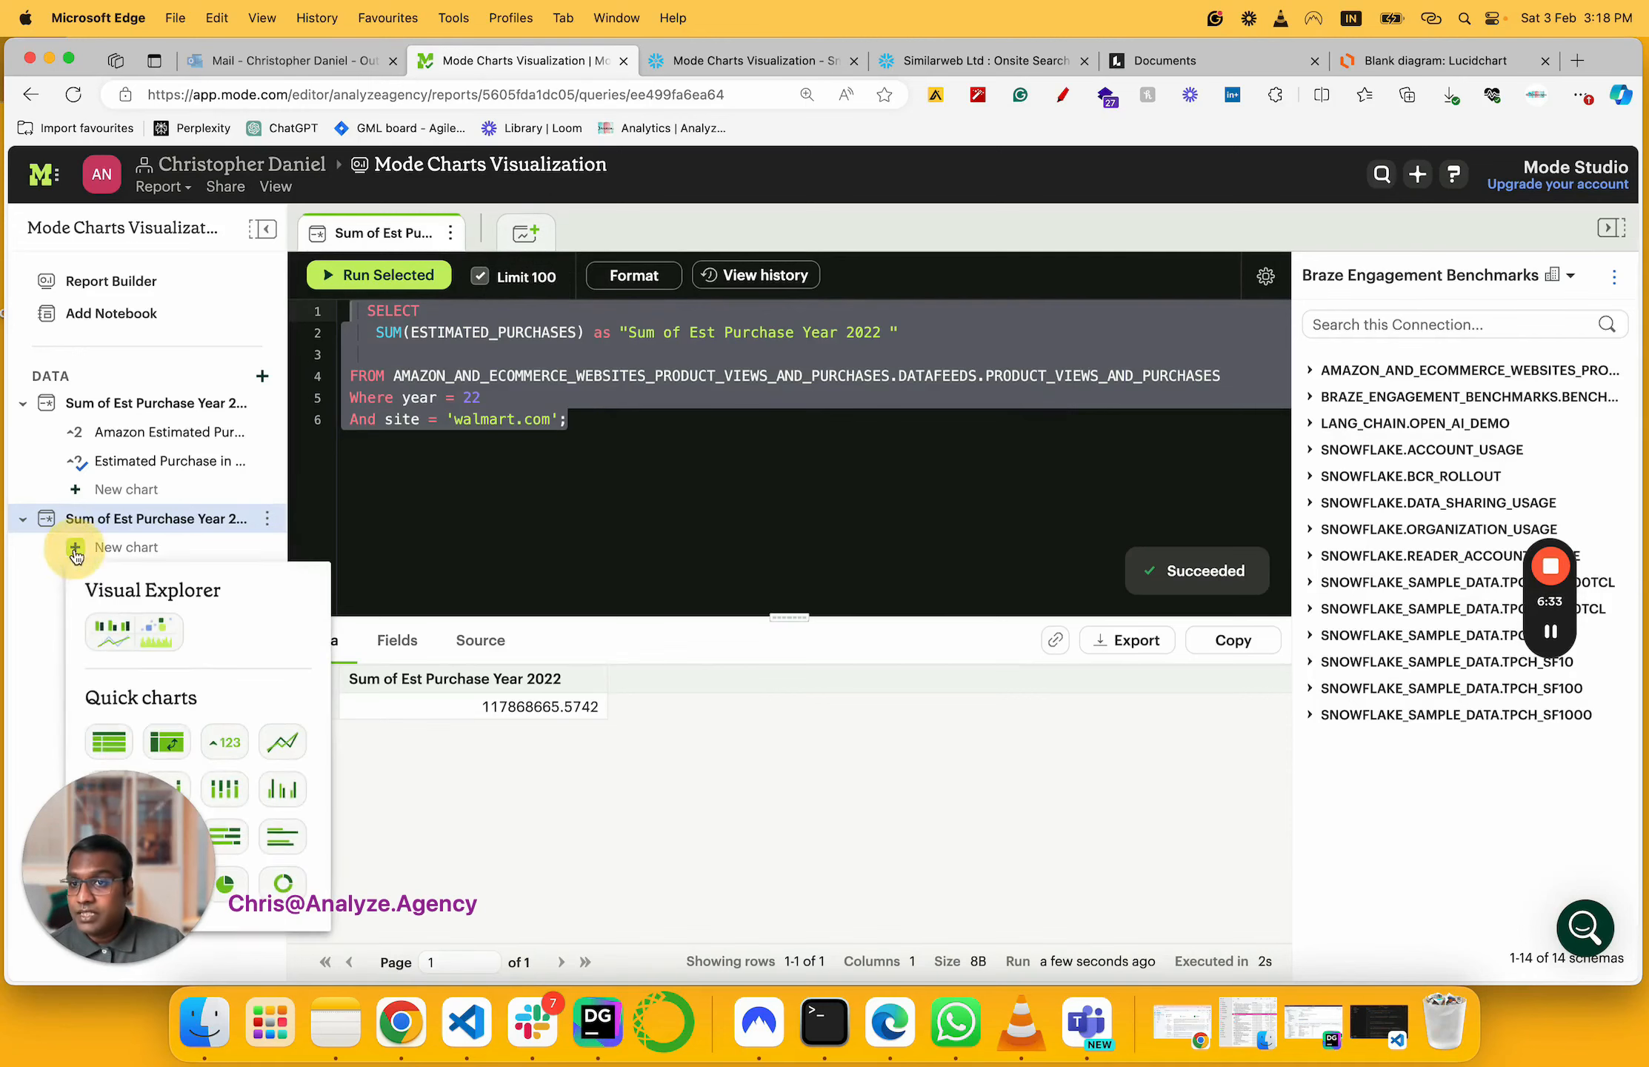
click(225, 744)
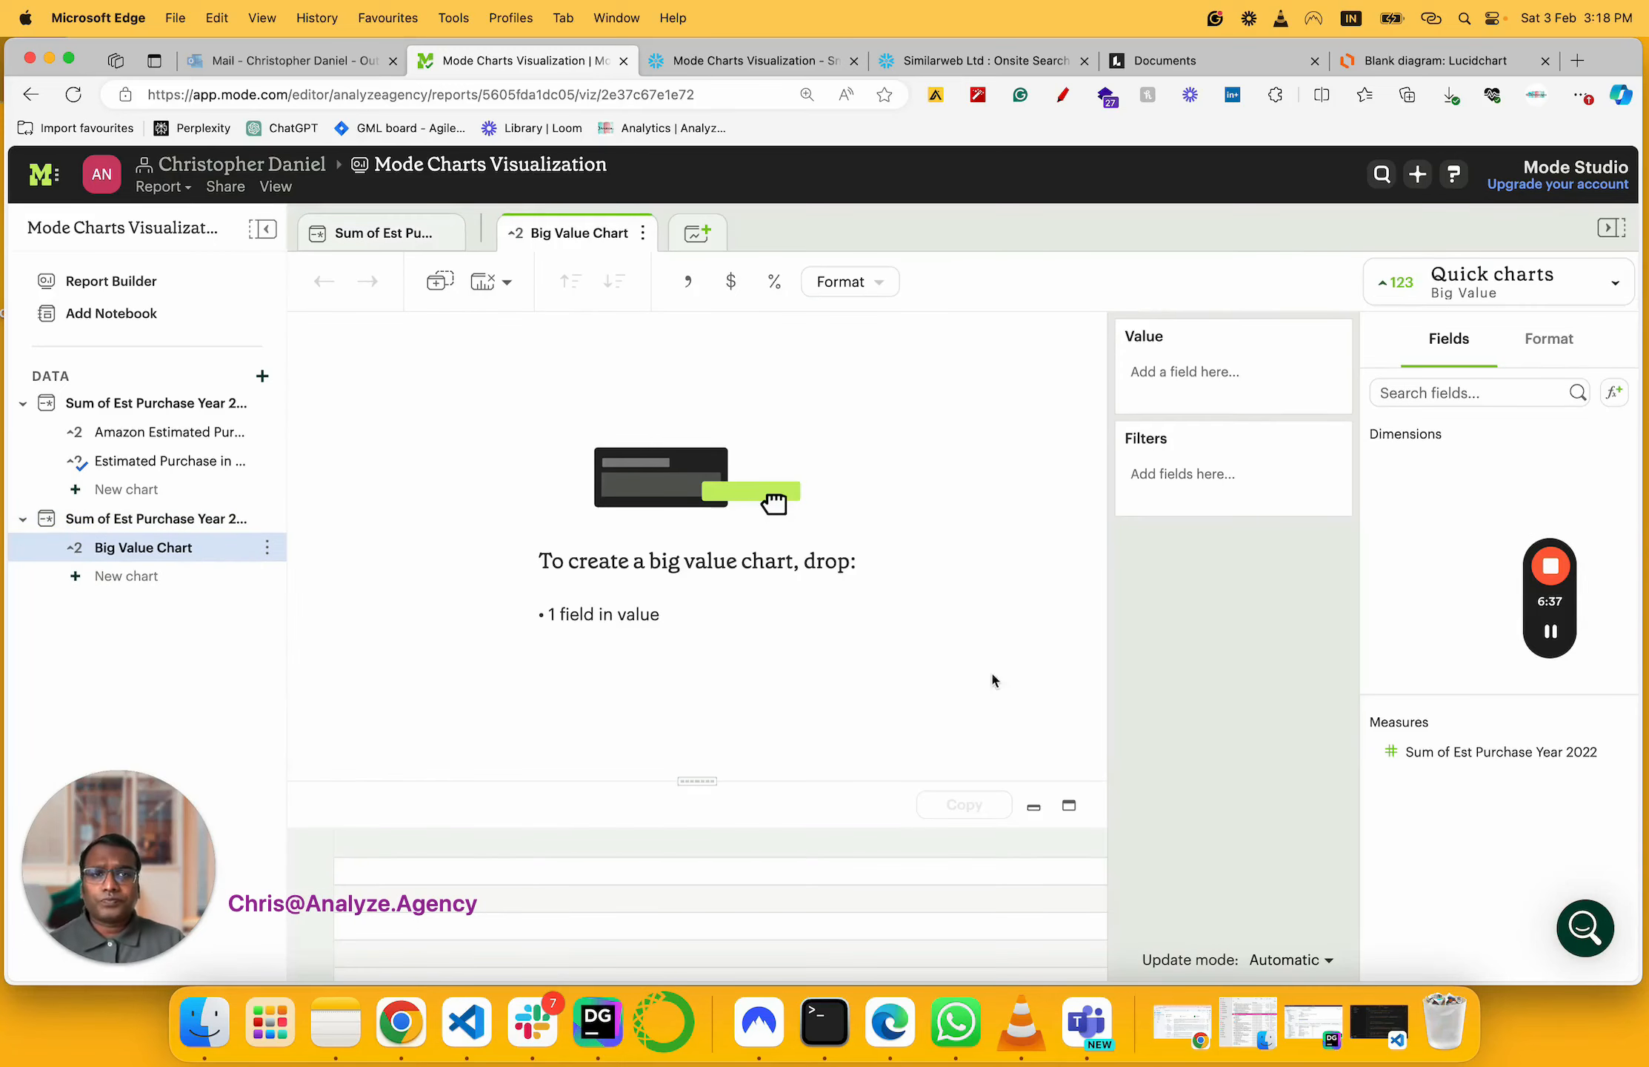
drag(1400, 752, 1181, 404)
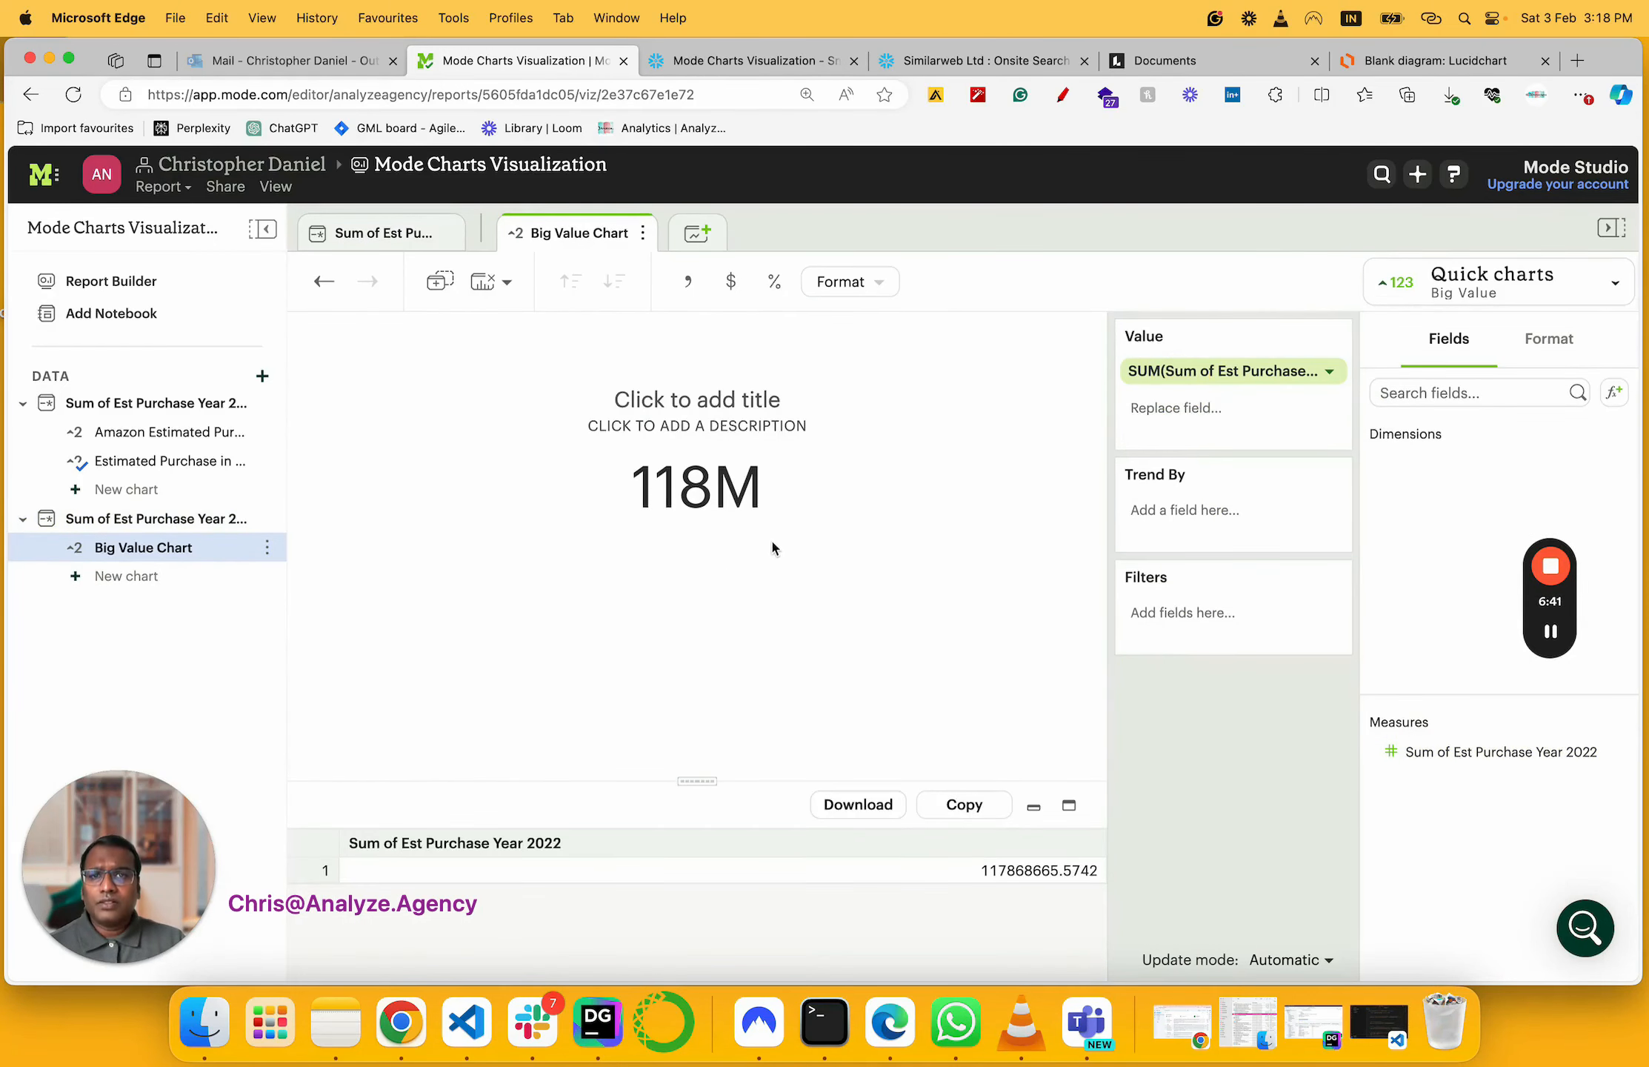
Format the Walmart Big Value chart's number as Currency
click(1560, 344)
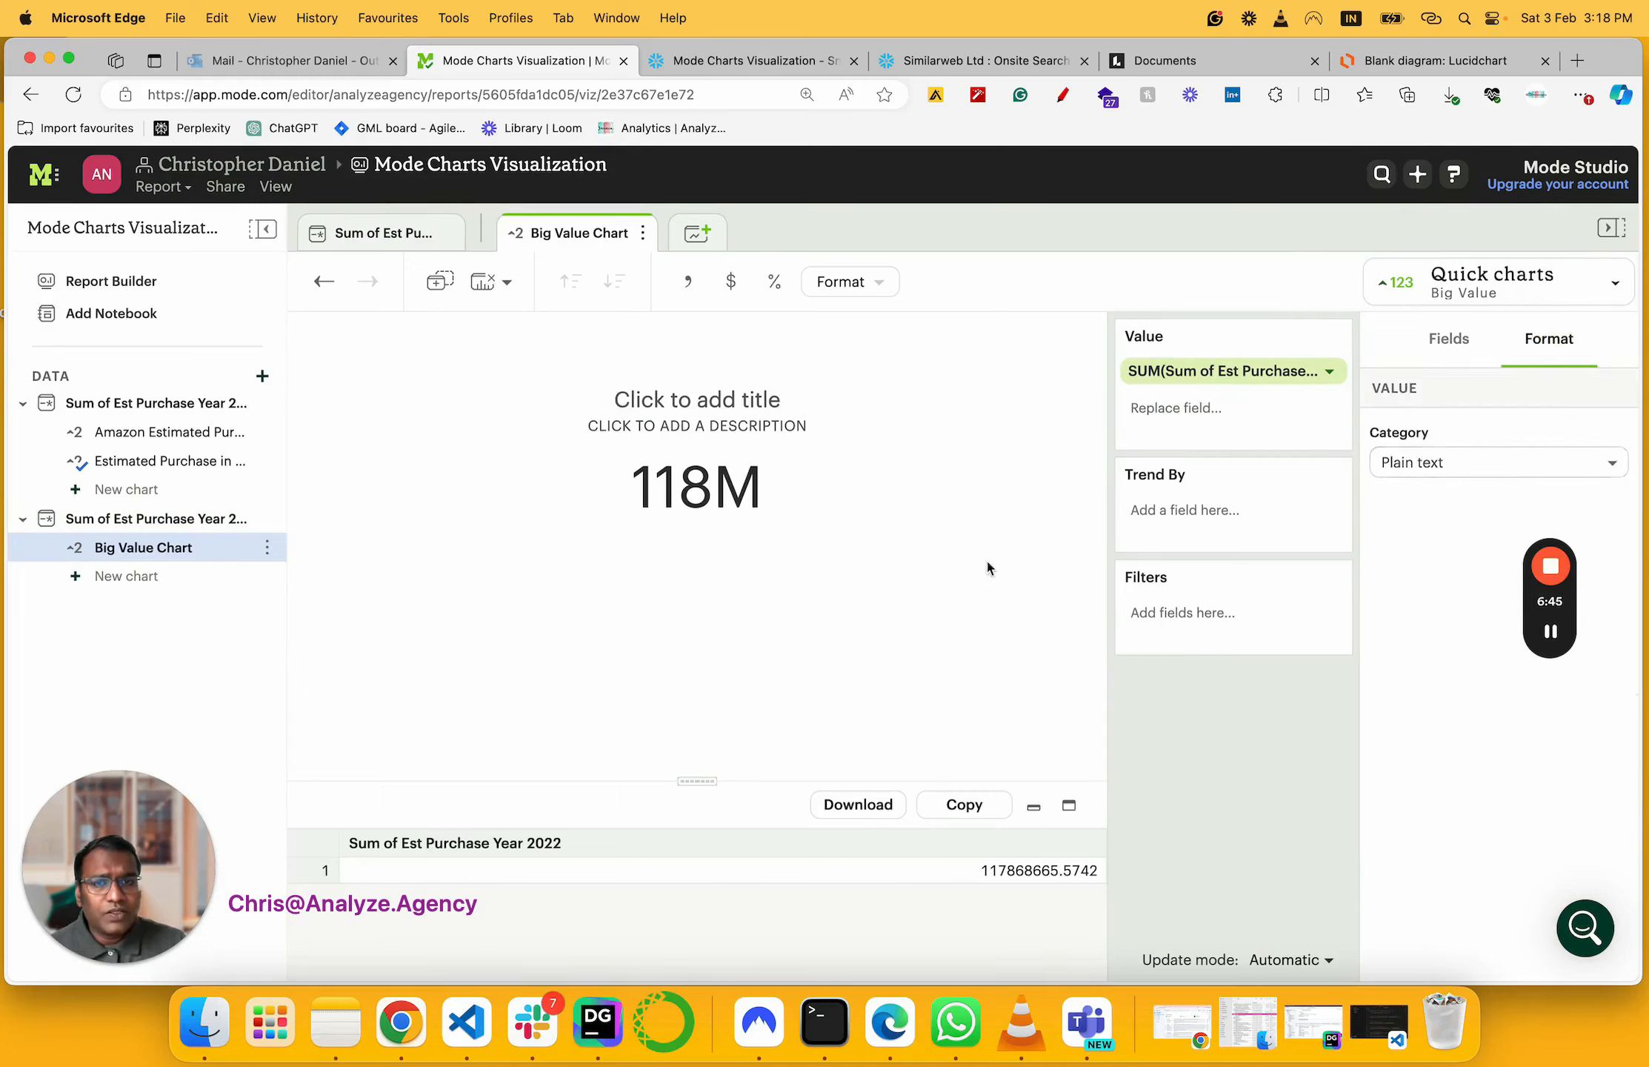
click(879, 284)
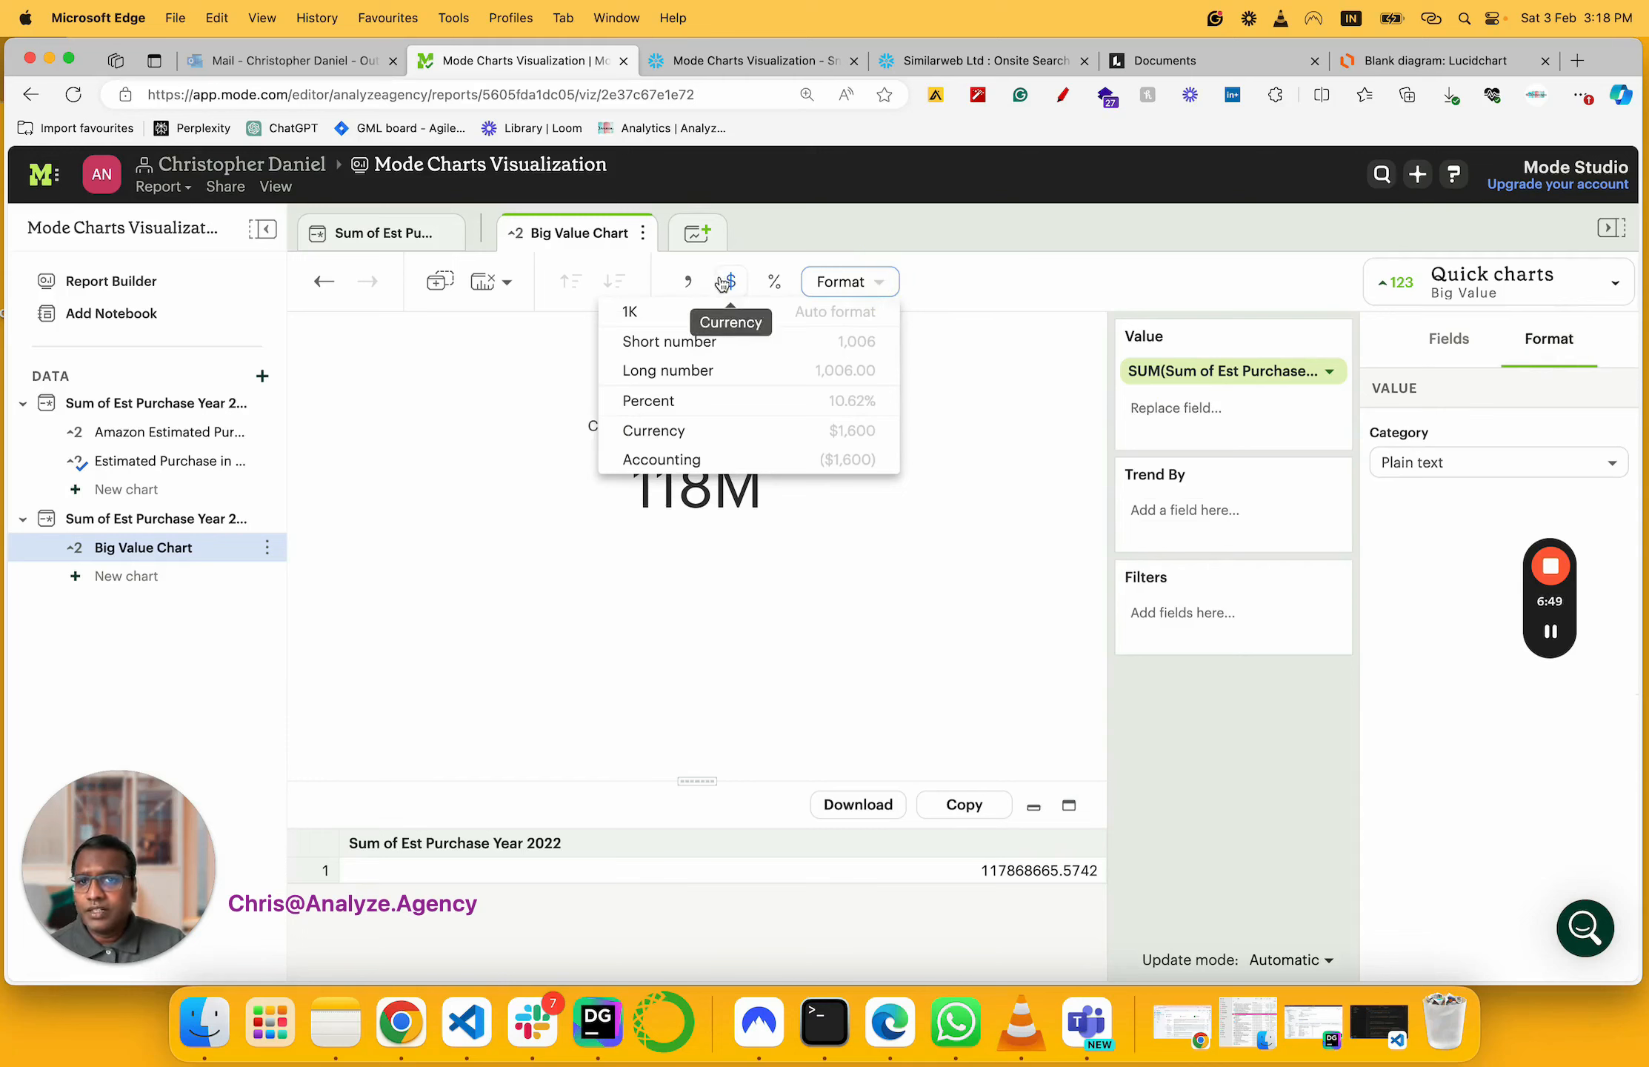
click(732, 431)
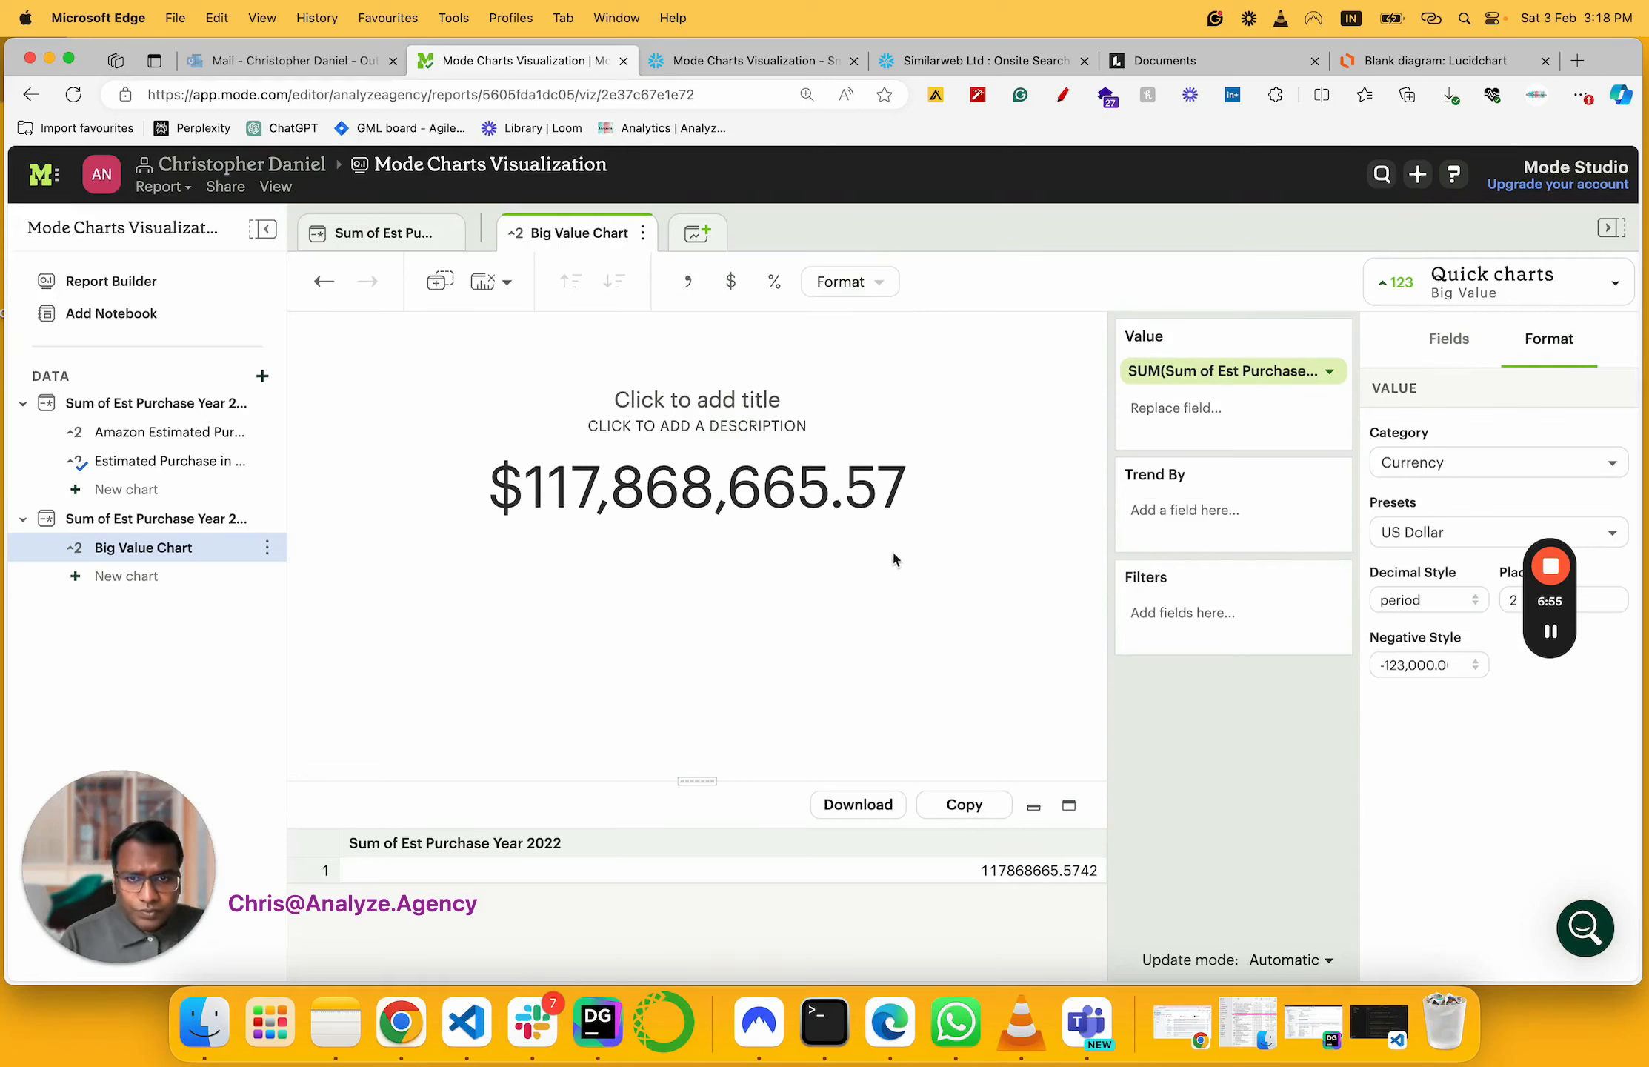
Add the Walmart Big Value chart to the report and open the report layout
click(707, 404)
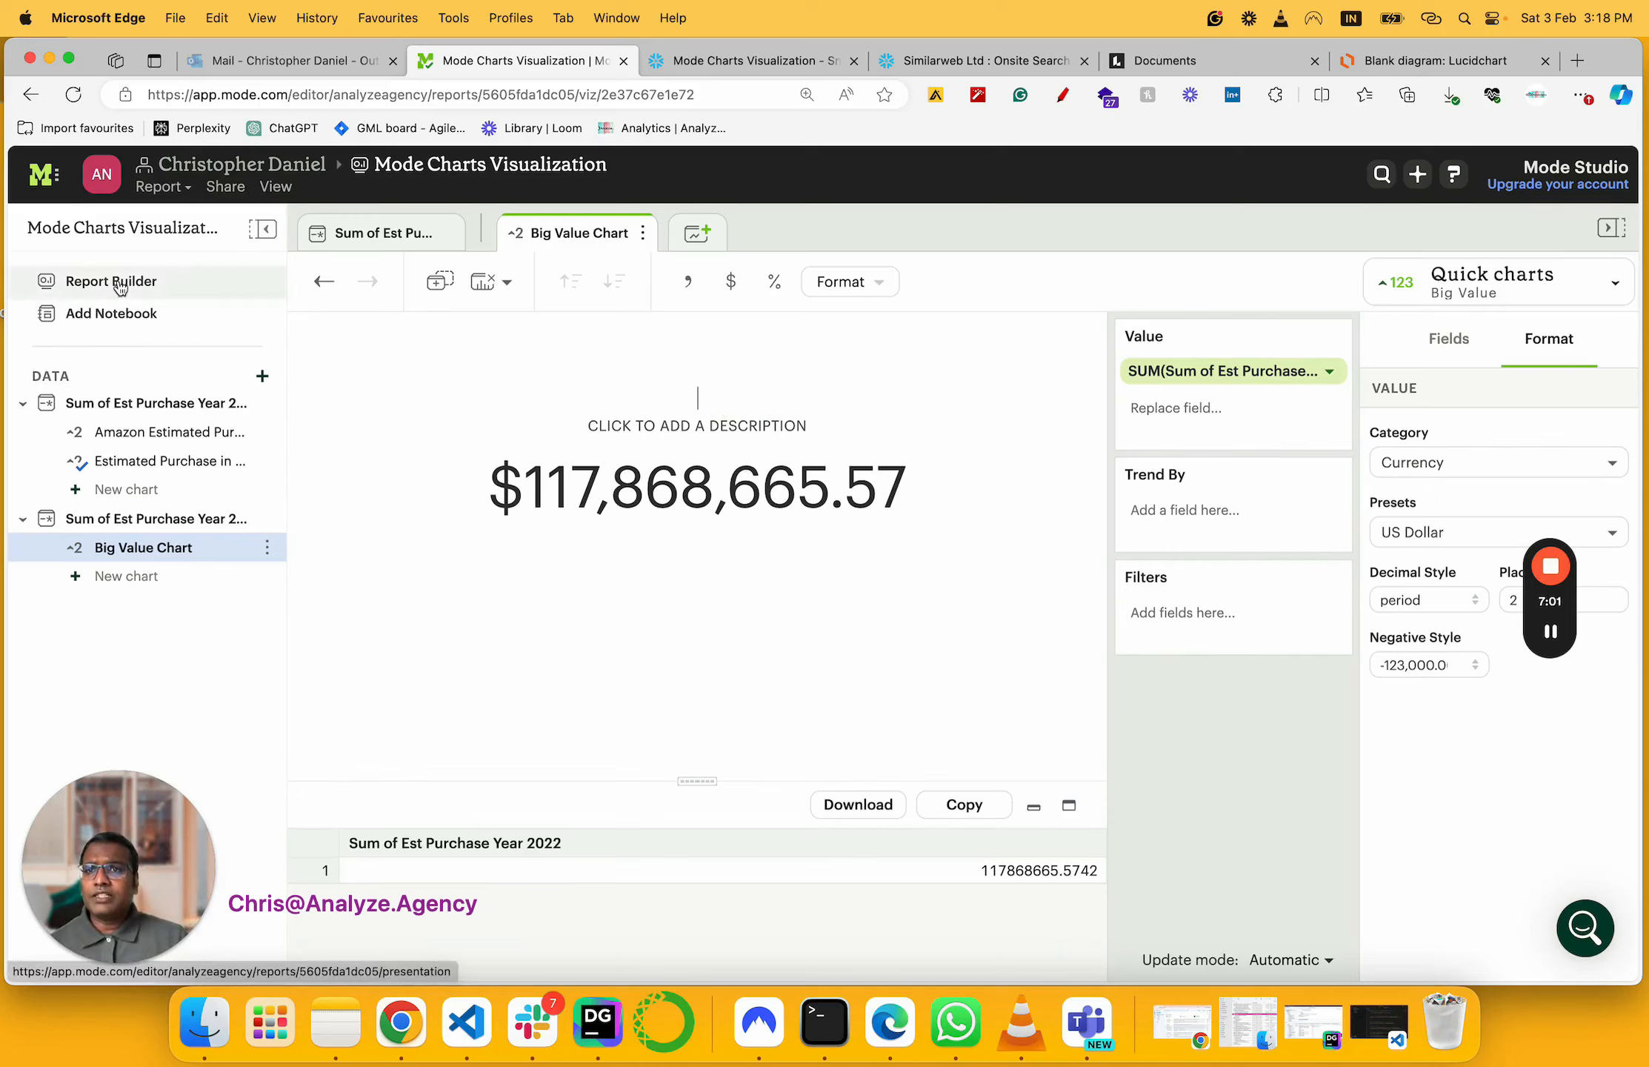
click(269, 549)
click(200, 586)
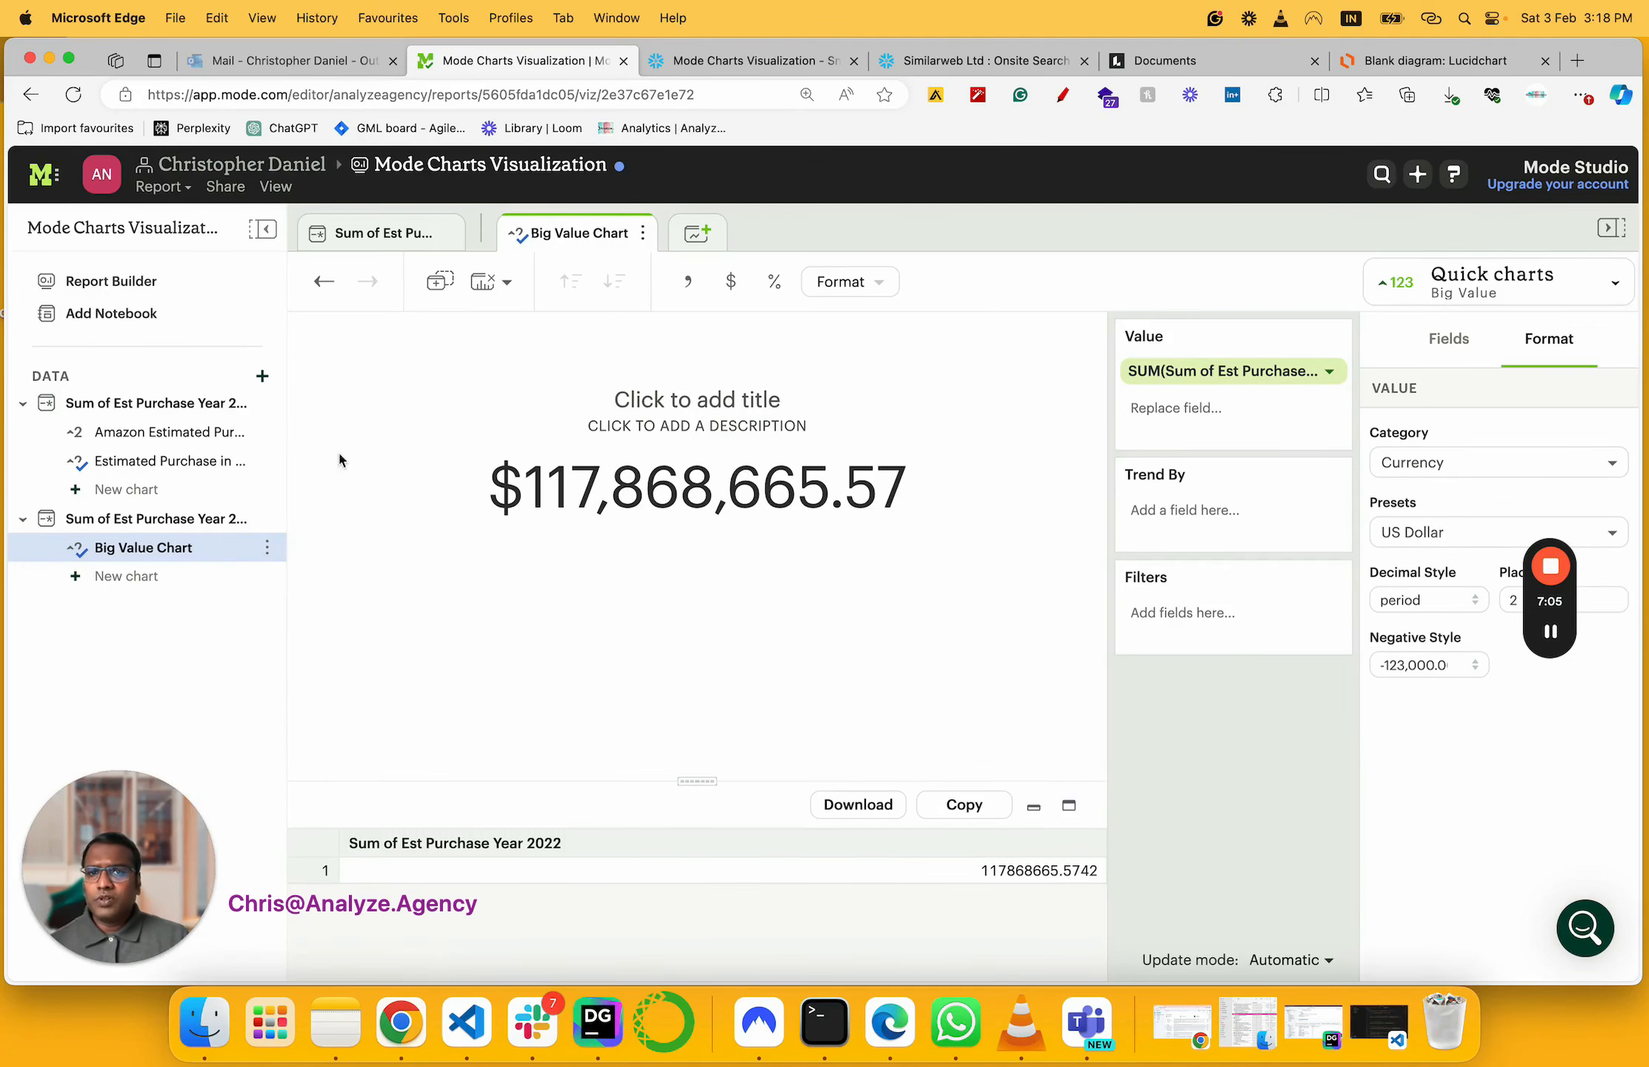
click(127, 283)
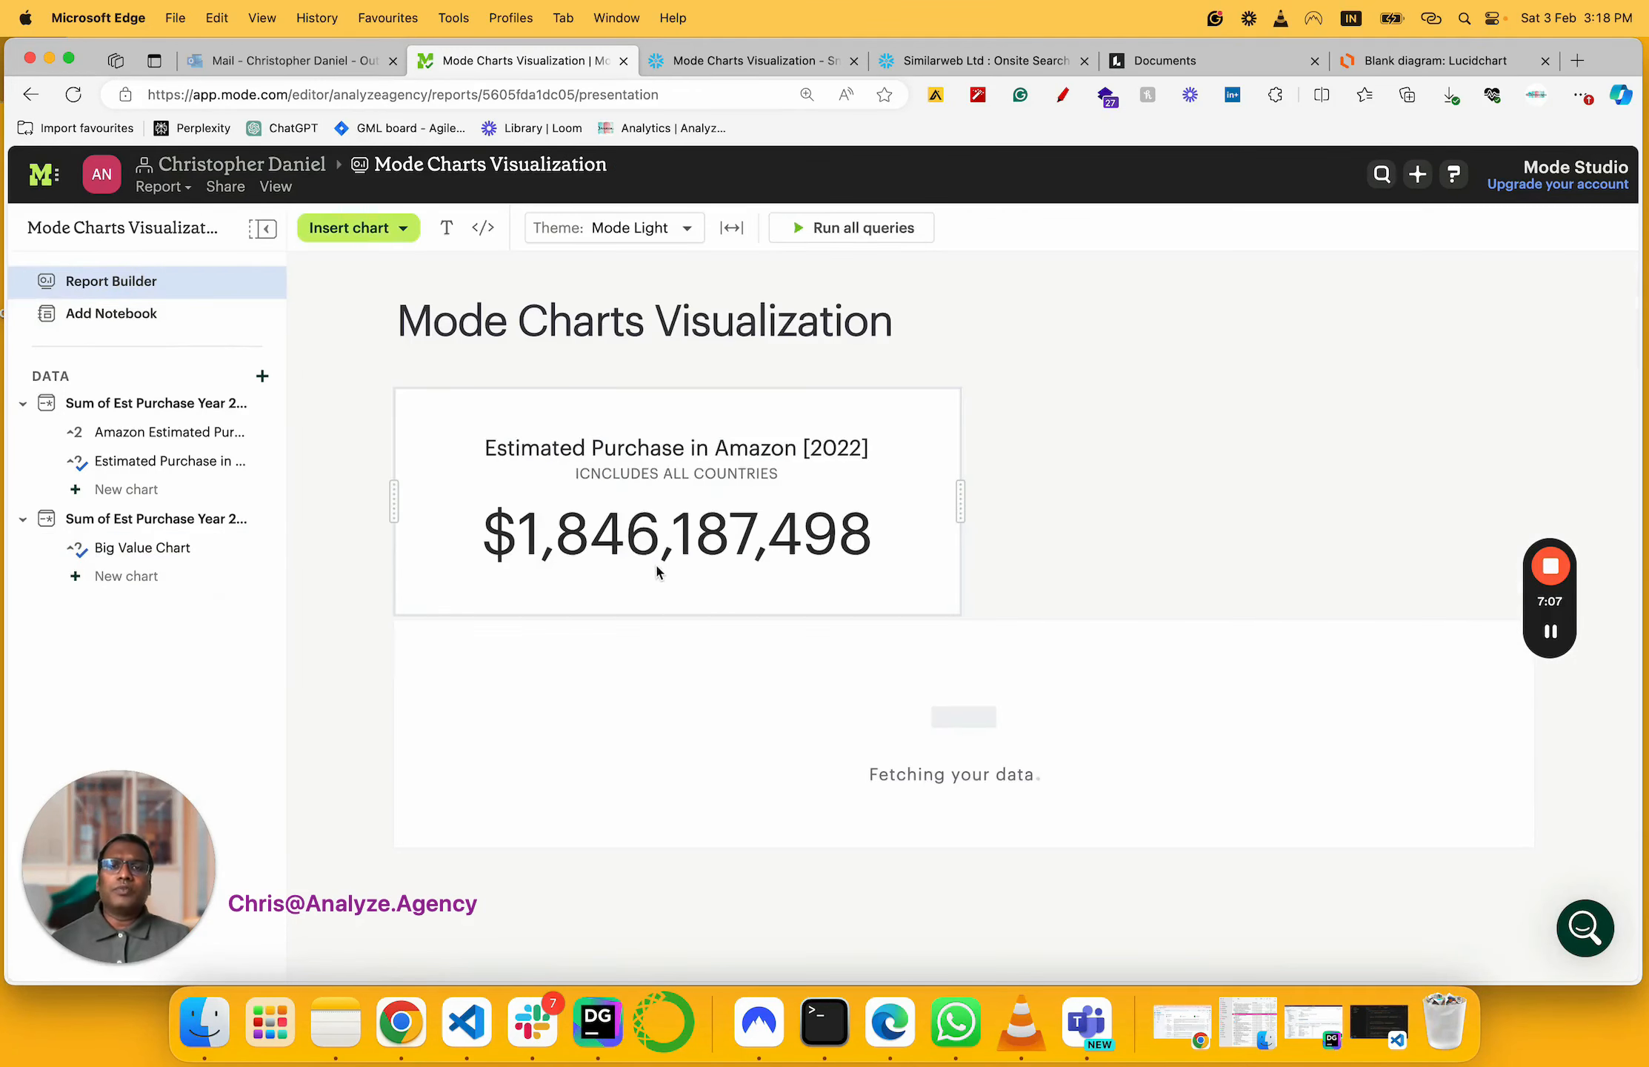
Narrow the Walmart chart to about half of the report width and place it to the right of the Amazon chart
click(628, 694)
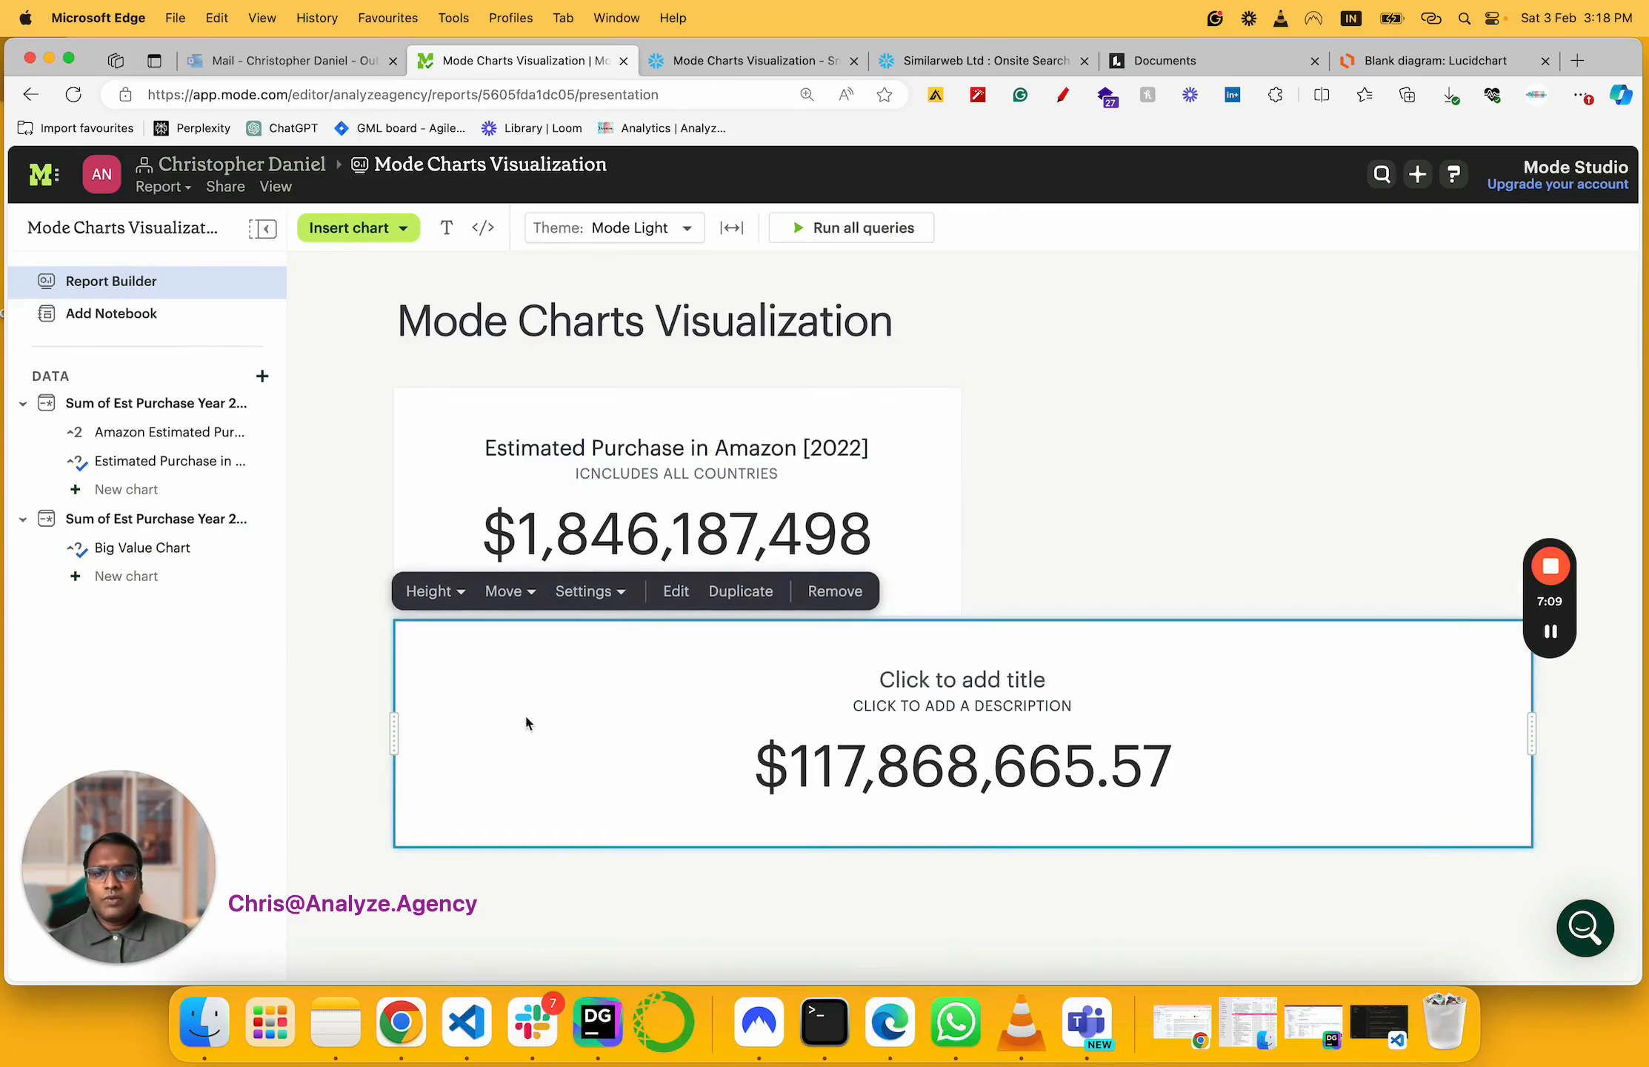
drag(1536, 736, 950, 736)
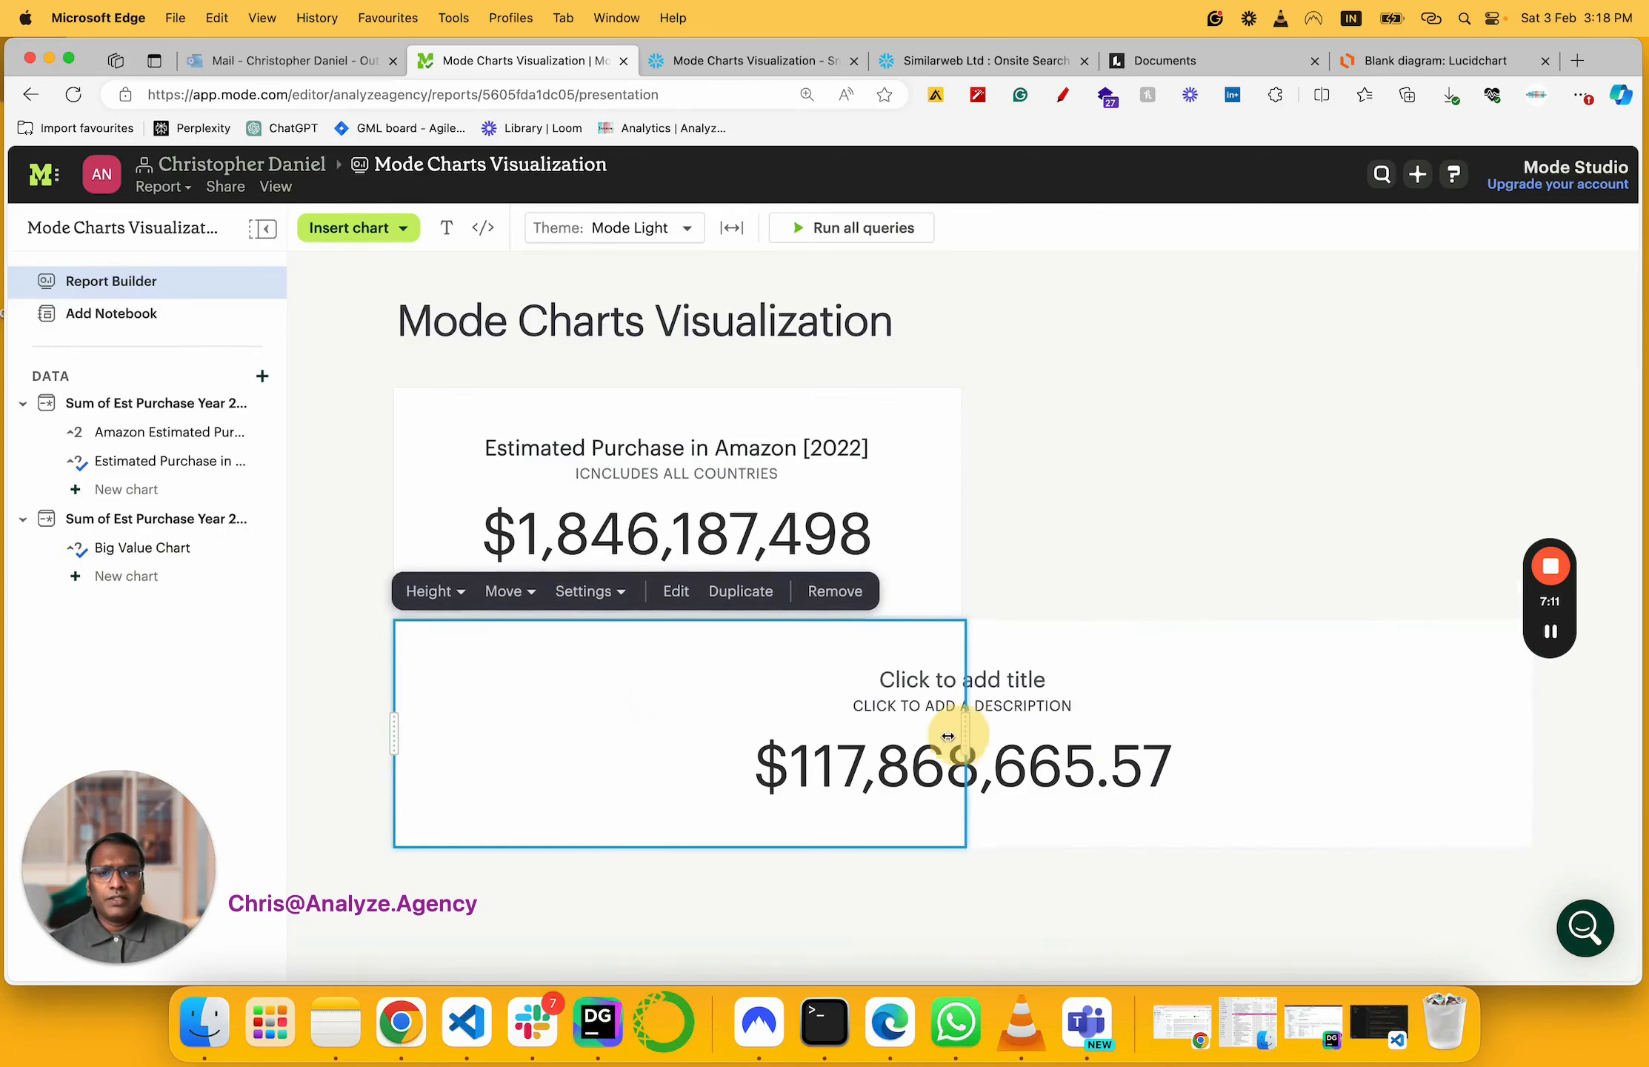
drag(690, 647, 1303, 412)
drag(773, 655, 1171, 500)
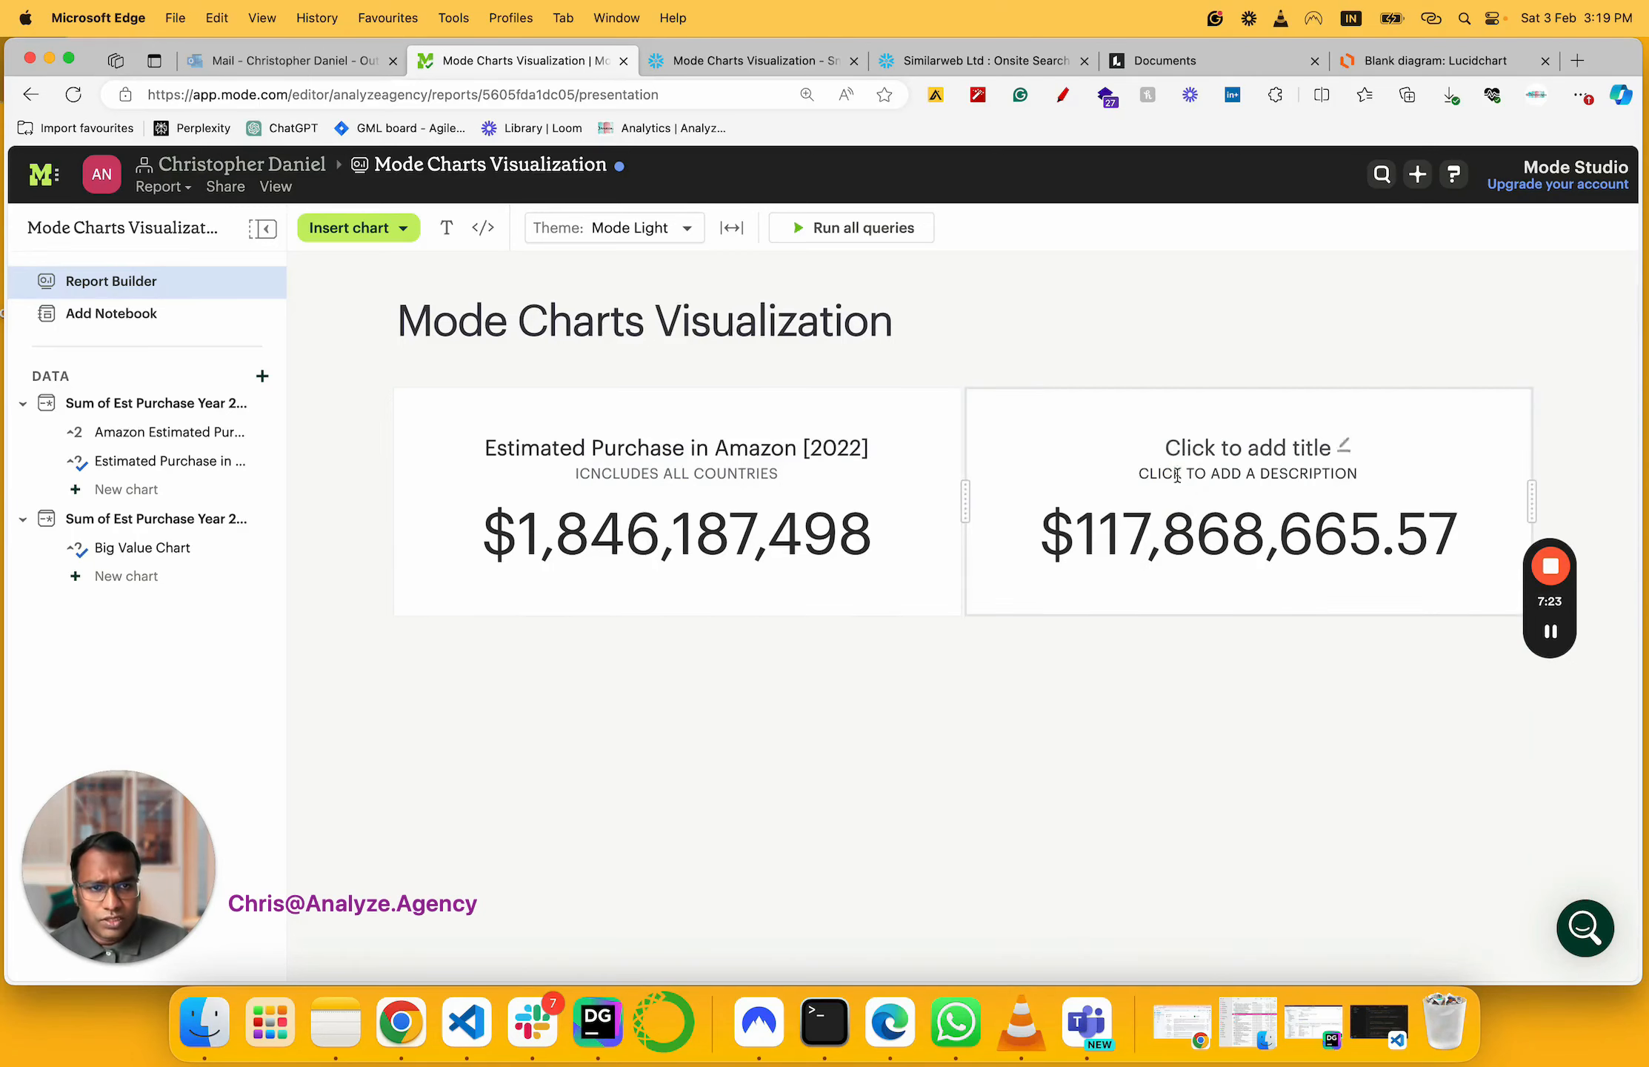
Title the Walmart chart "Estimated Purchase in Walmart [2022]", reusing the Amazon chart's title text
click(487, 449)
key(super+c)
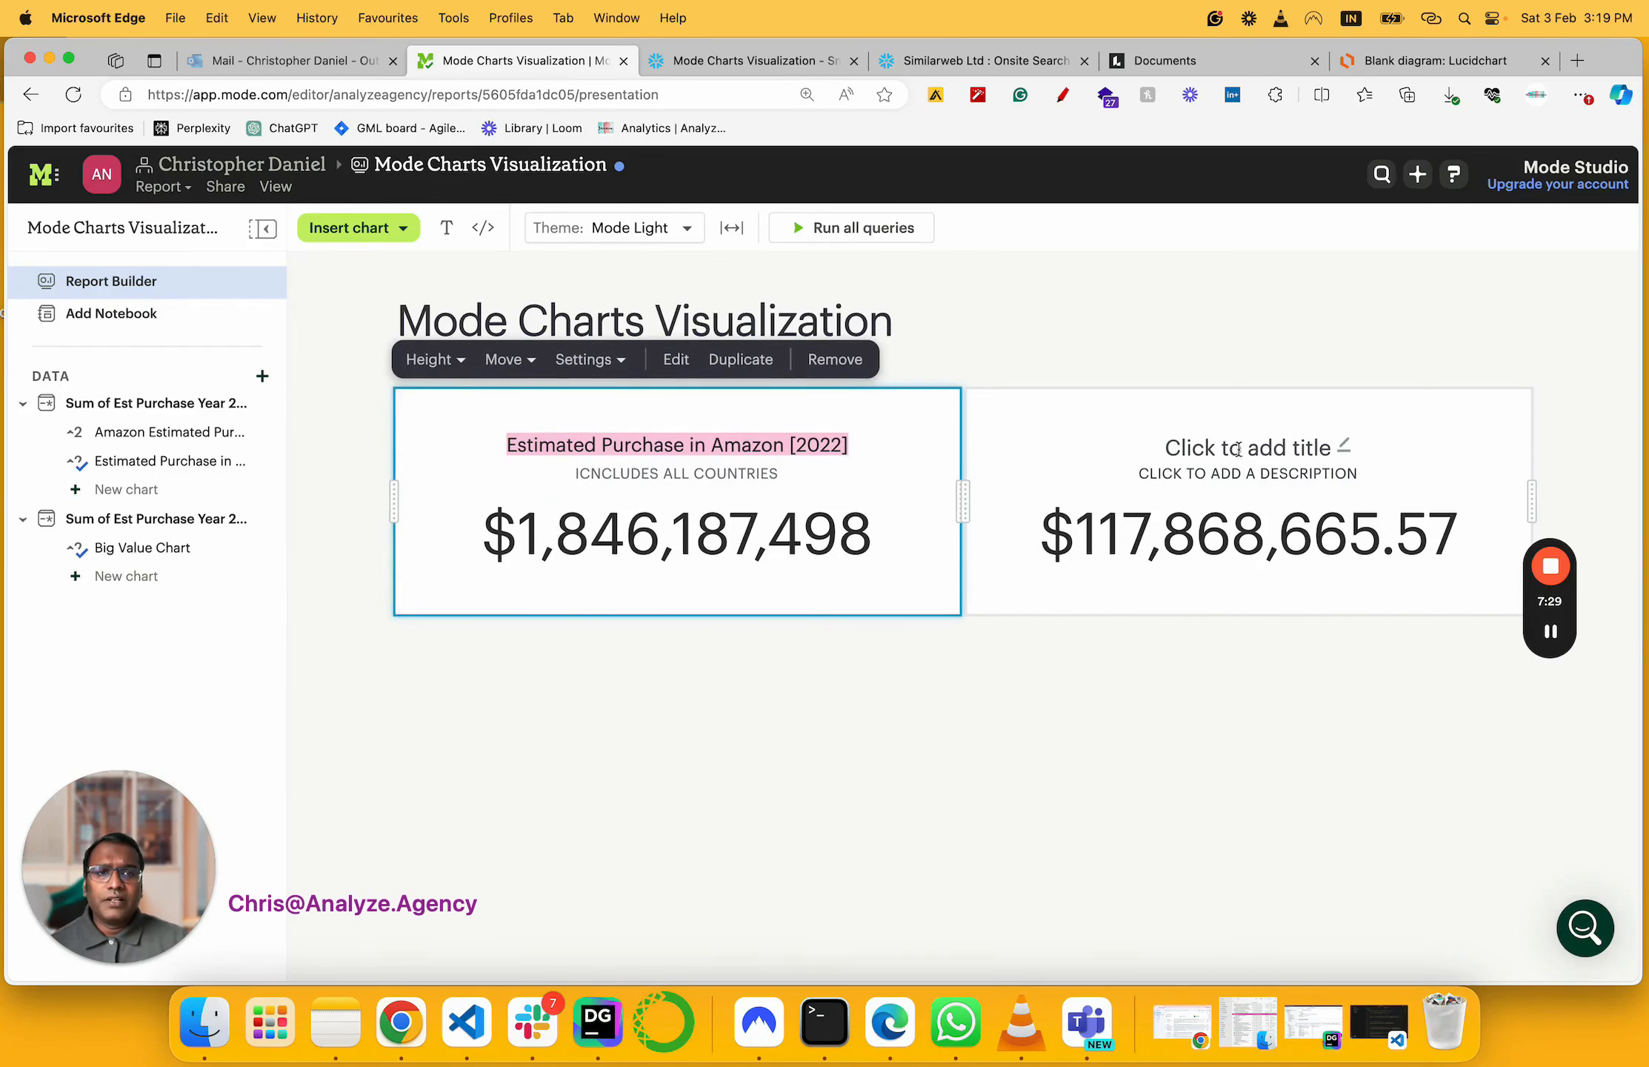
click(1282, 447)
key(super+v)
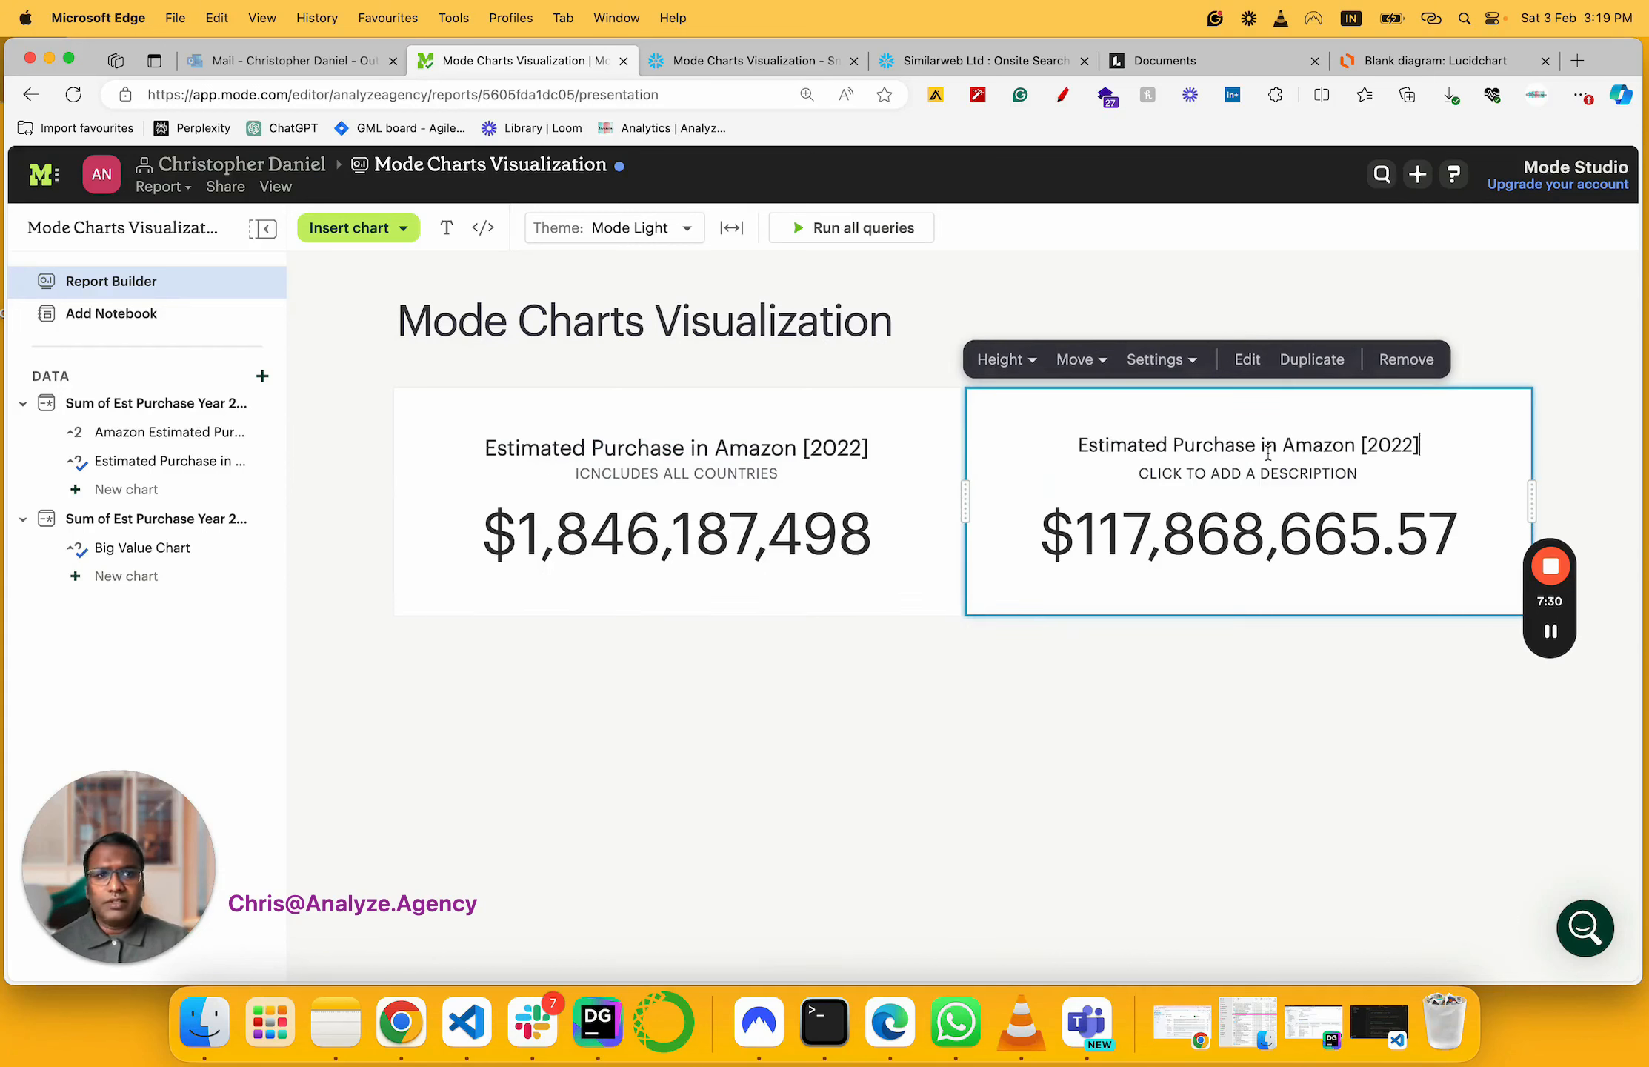
double_click(1330, 443)
text(Walmart)
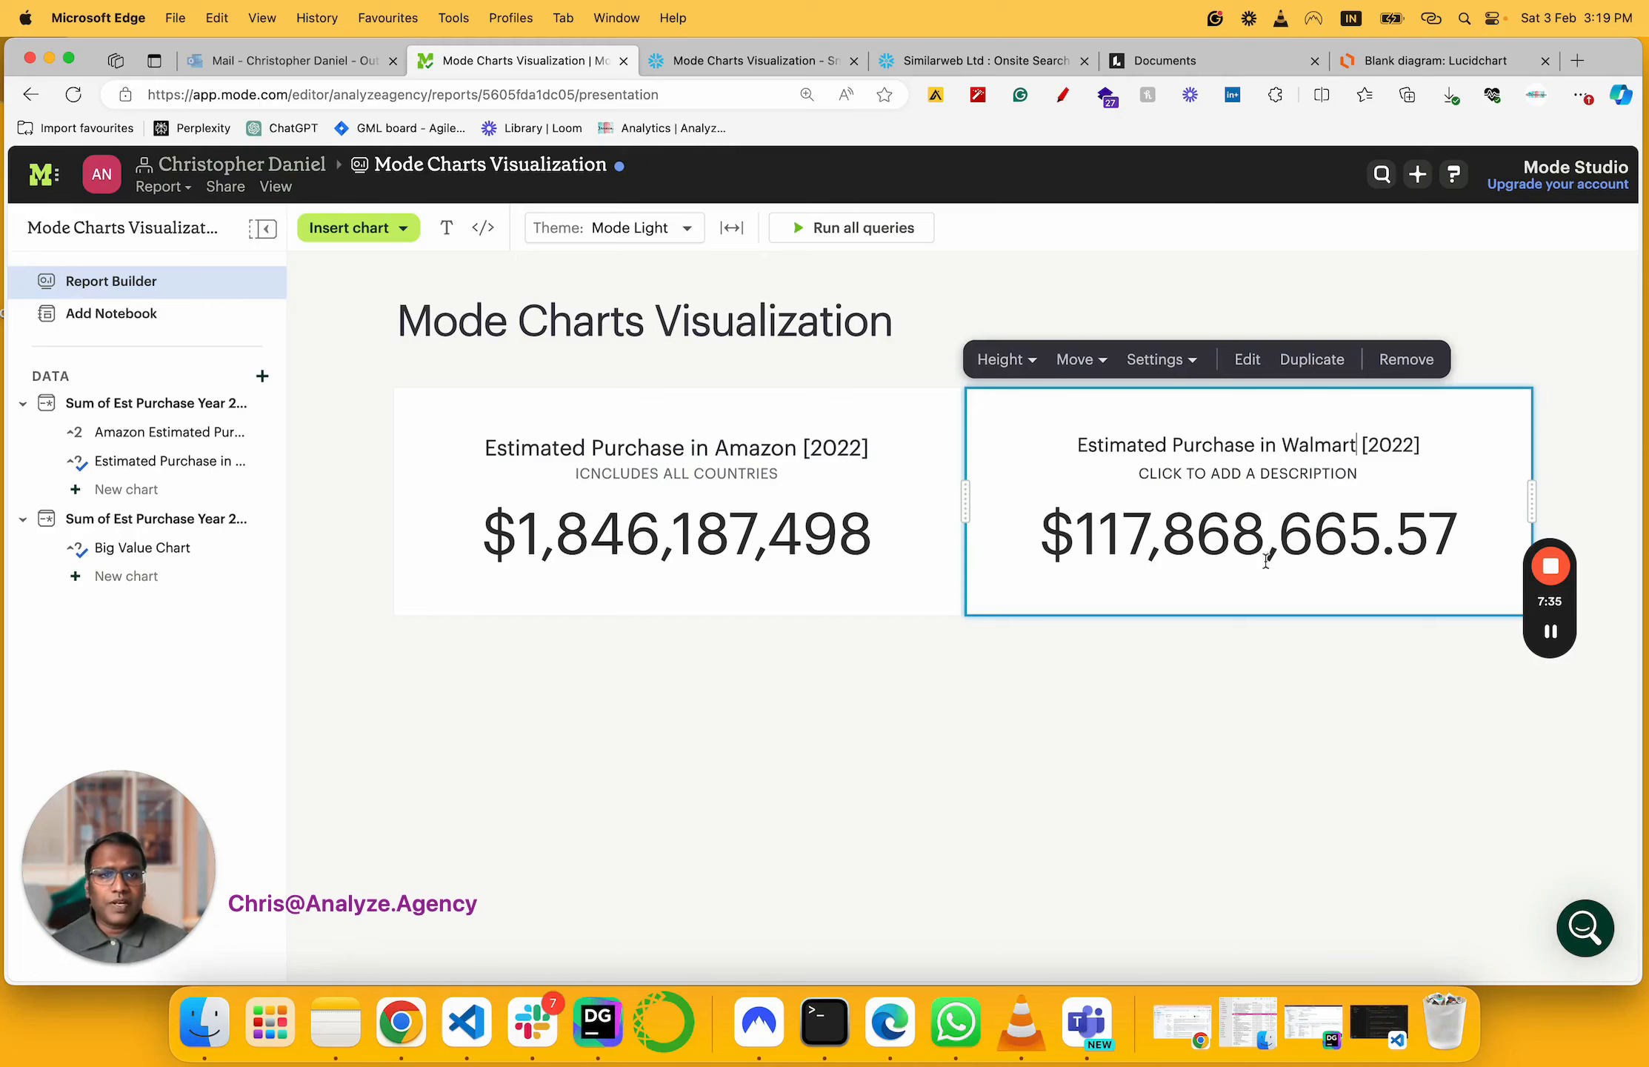
Add the description "US AND EU ONLY" to the Walmart Big Value chart
click(1207, 755)
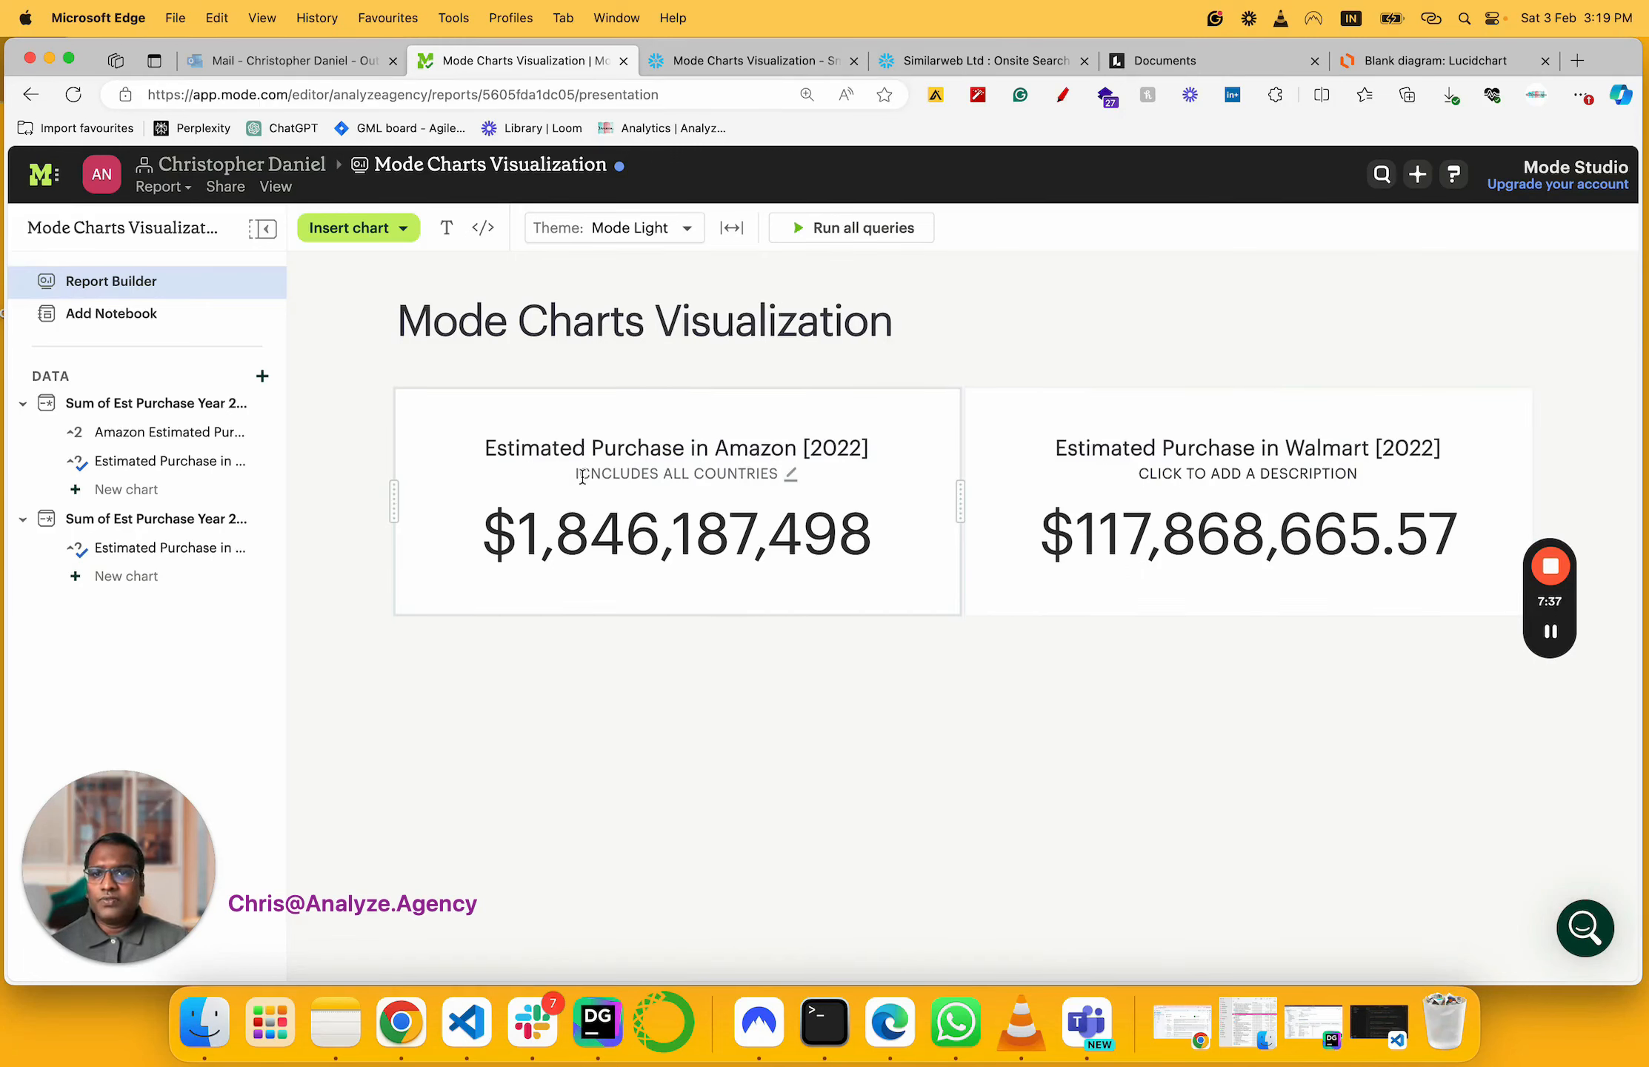
mouse_move(579, 475)
mouse_down()
mouse_move(615, 472)
mouse_move(585, 480)
mouse_up()
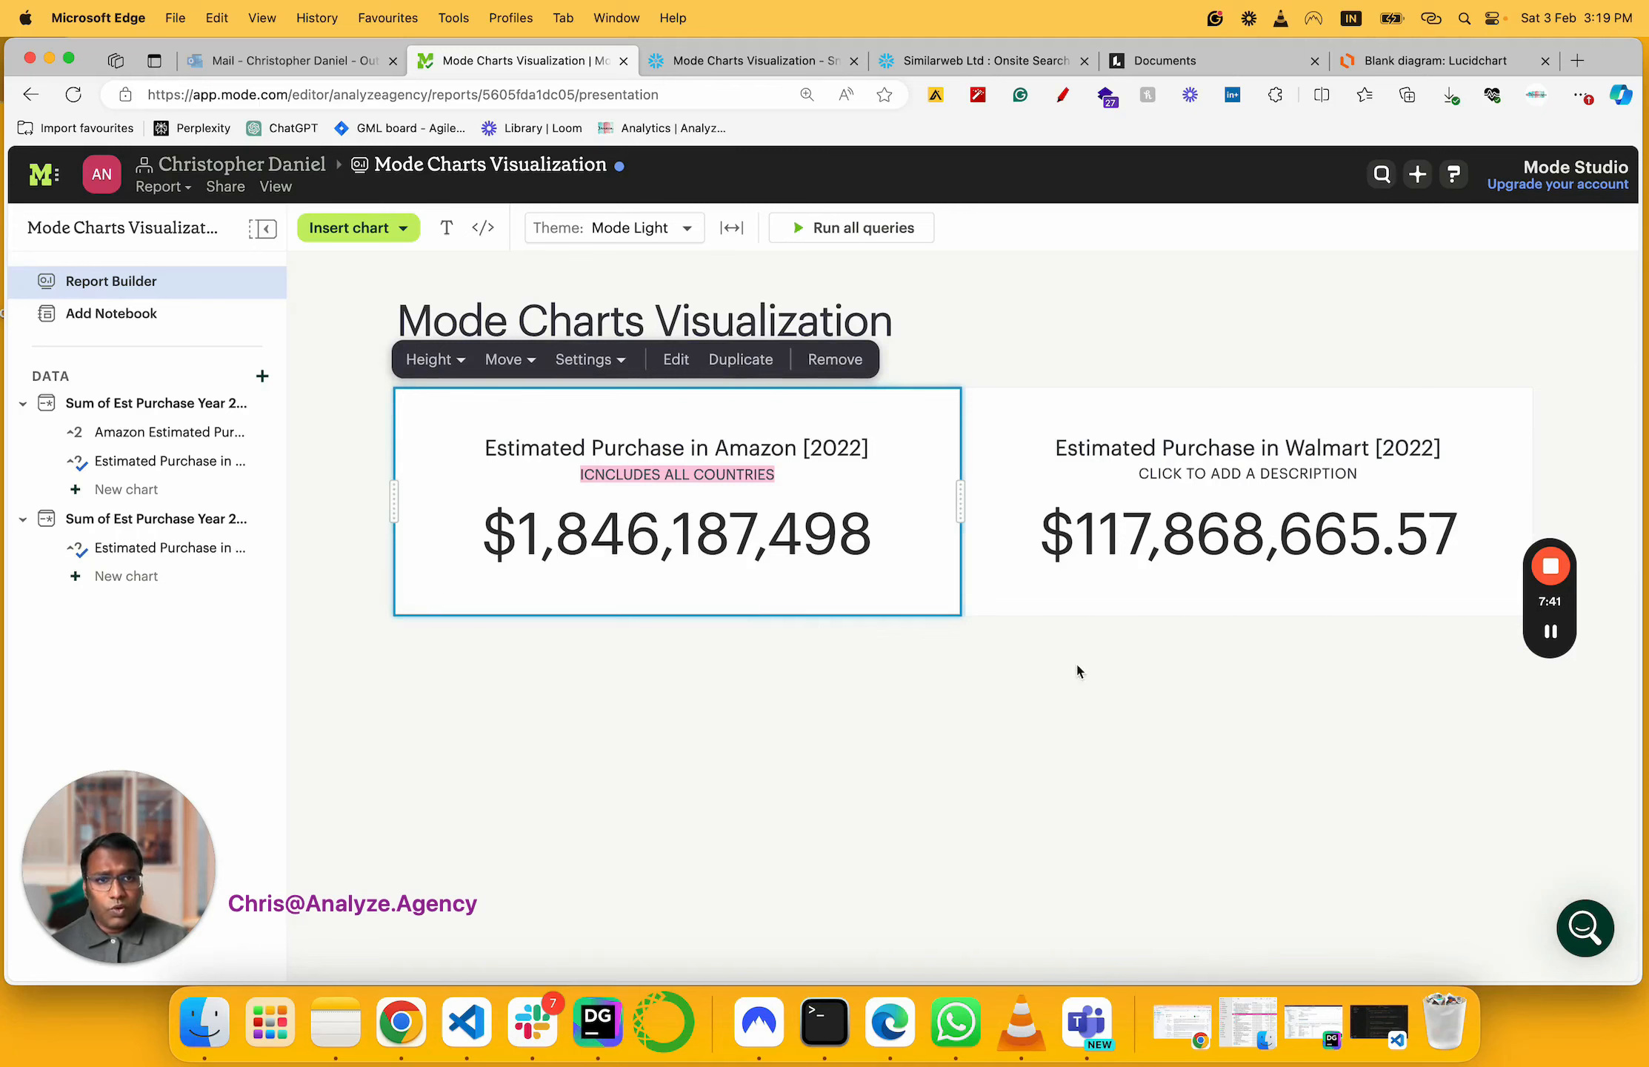
click(1150, 503)
click(1252, 474)
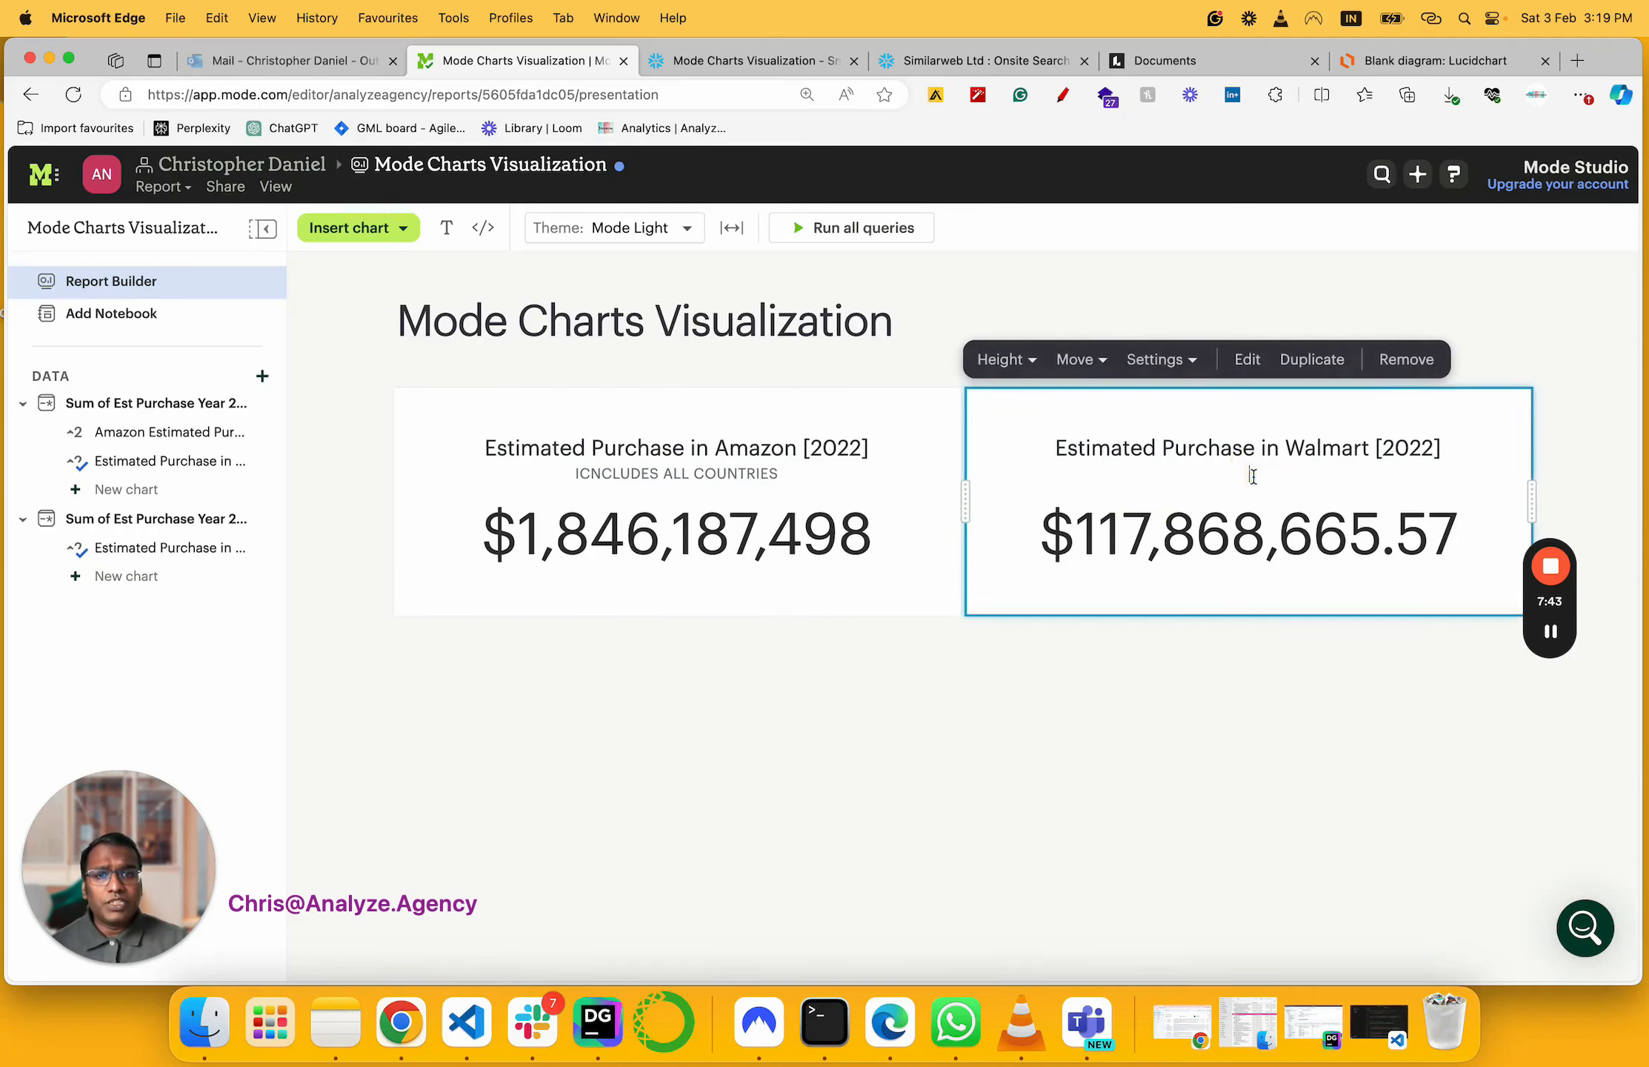
text(ON)
key(BackSpace)
key(BackSpace)
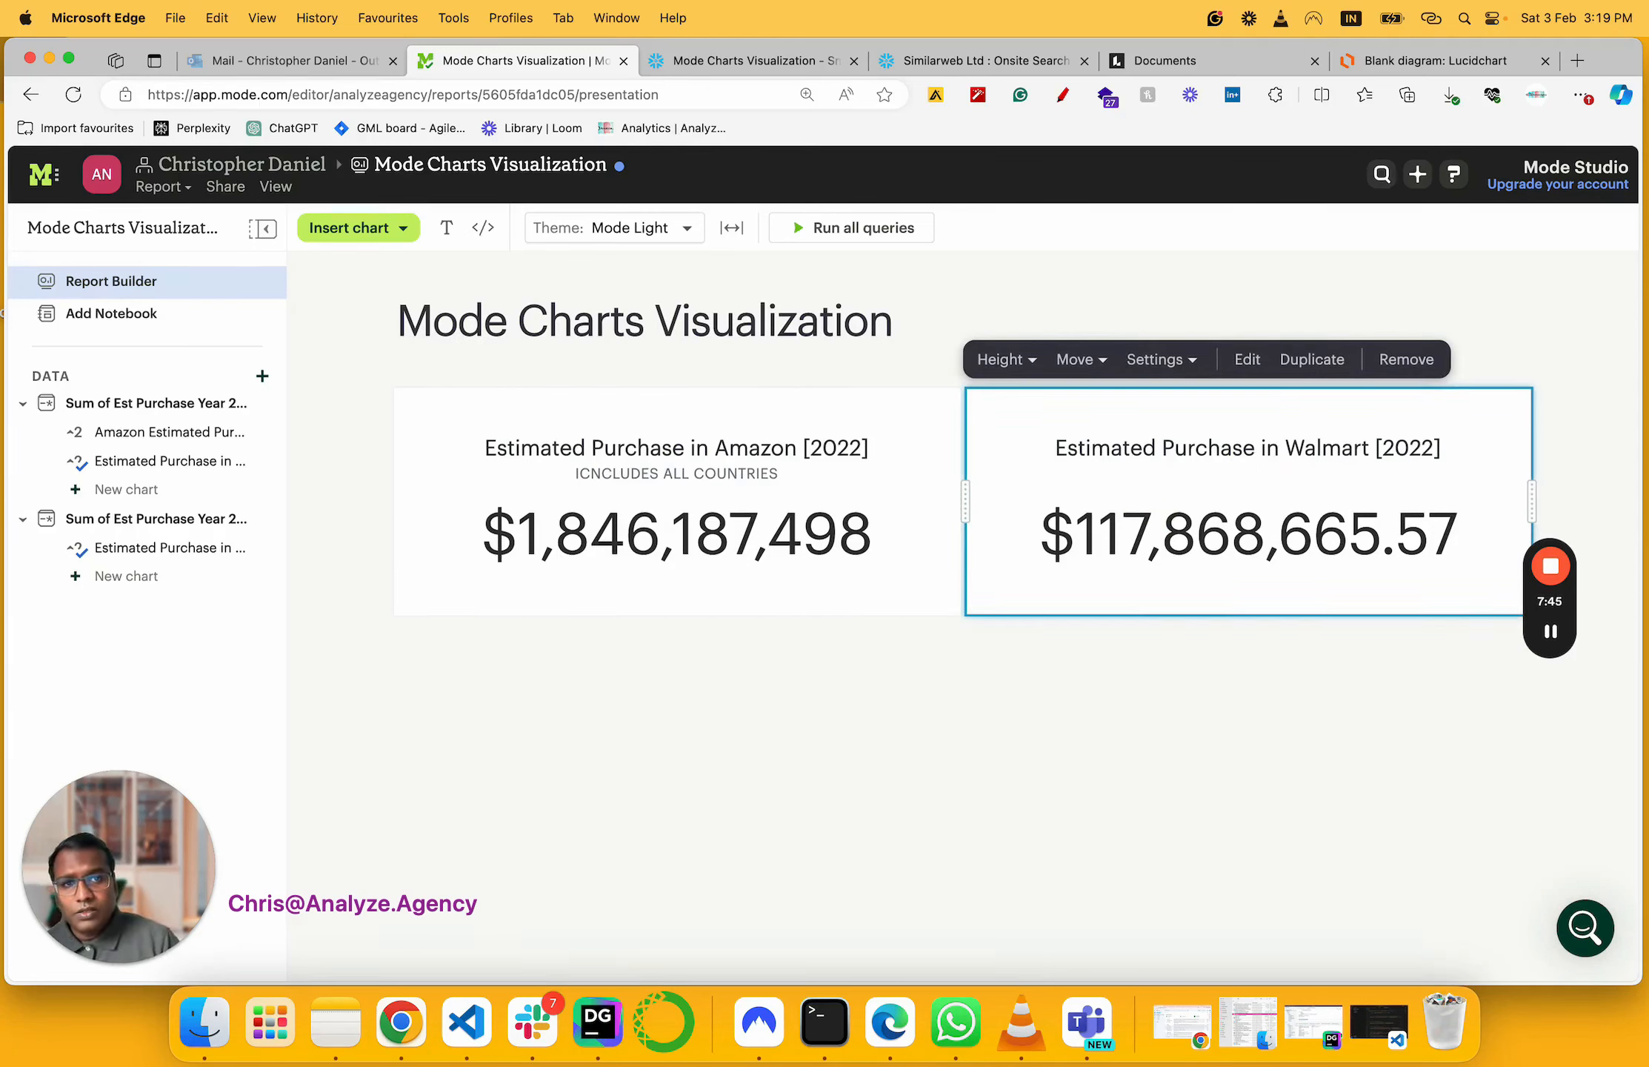
text(US AND )
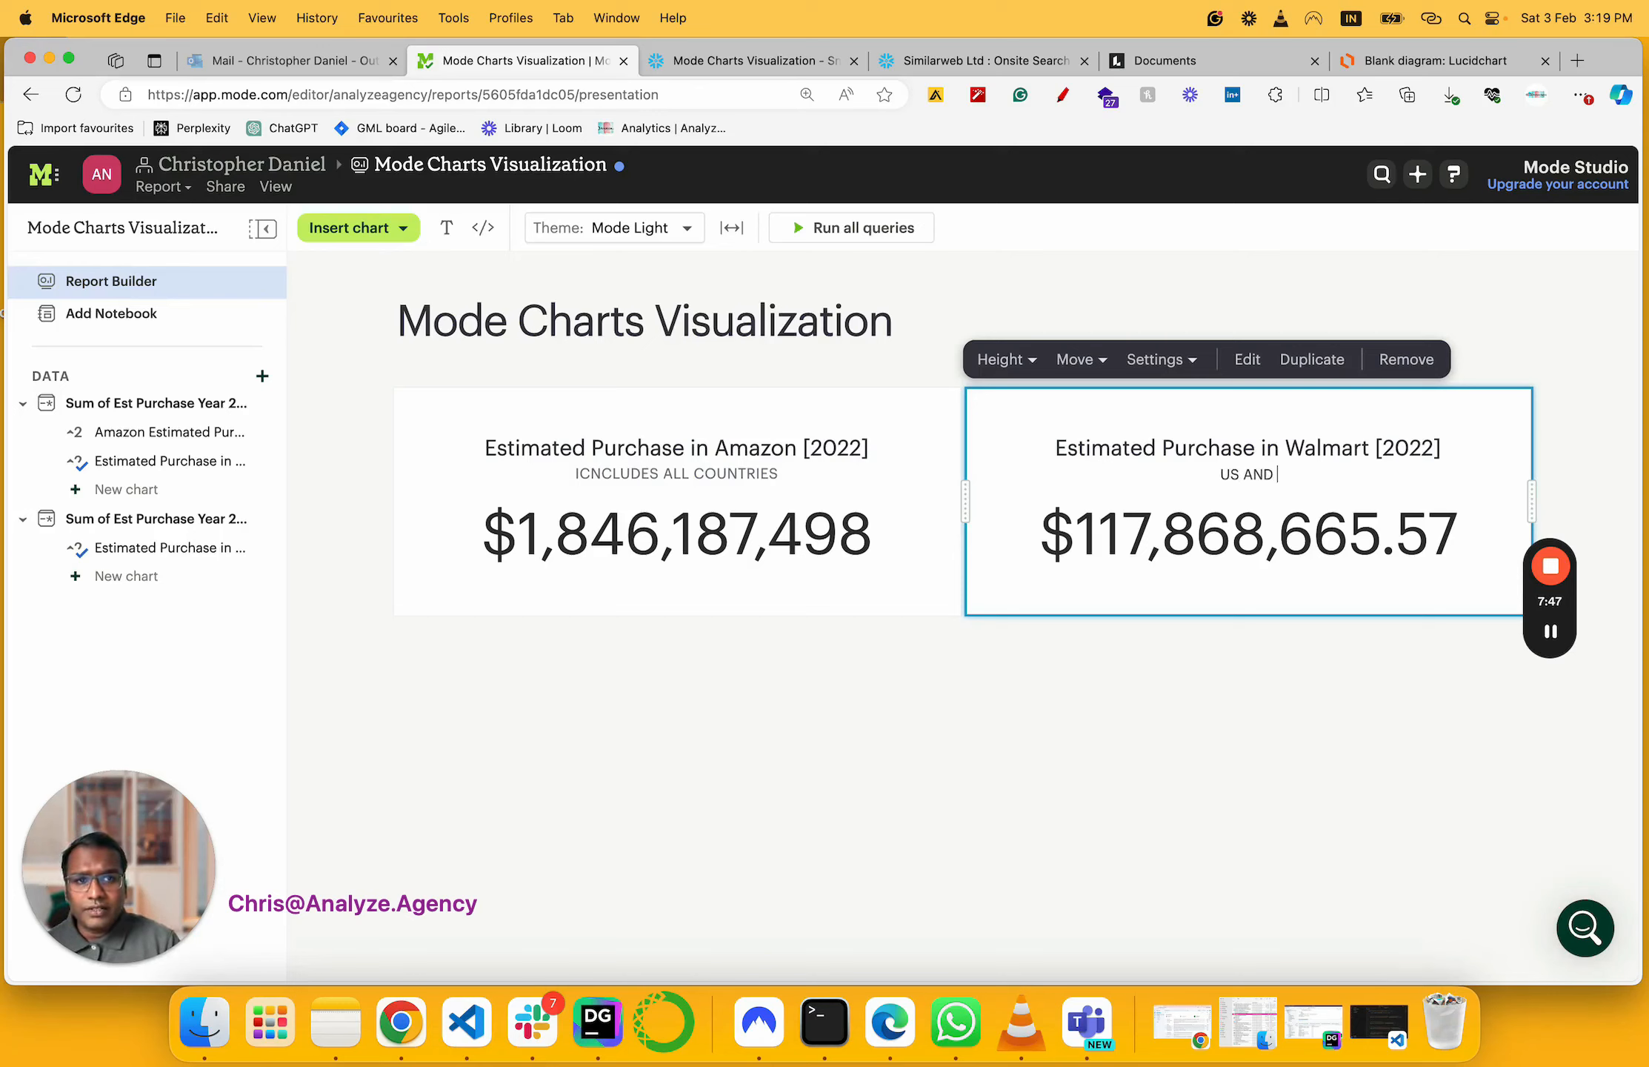
text(EU )
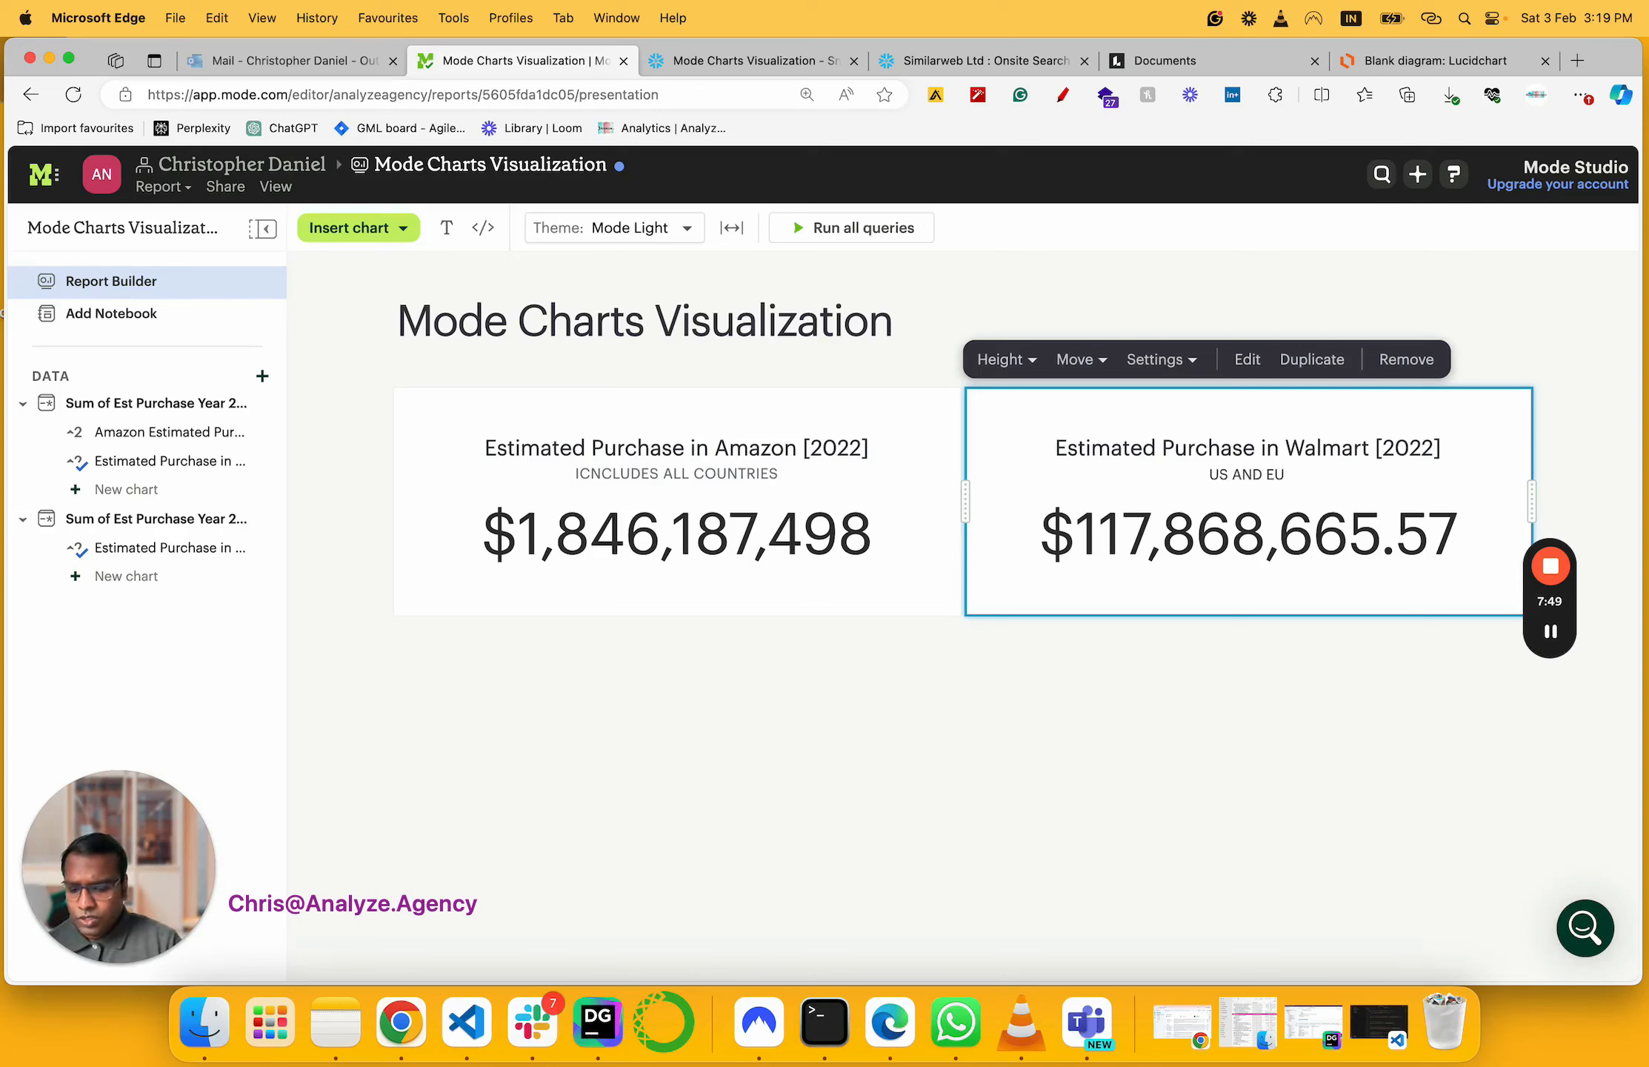
text(ONLY)
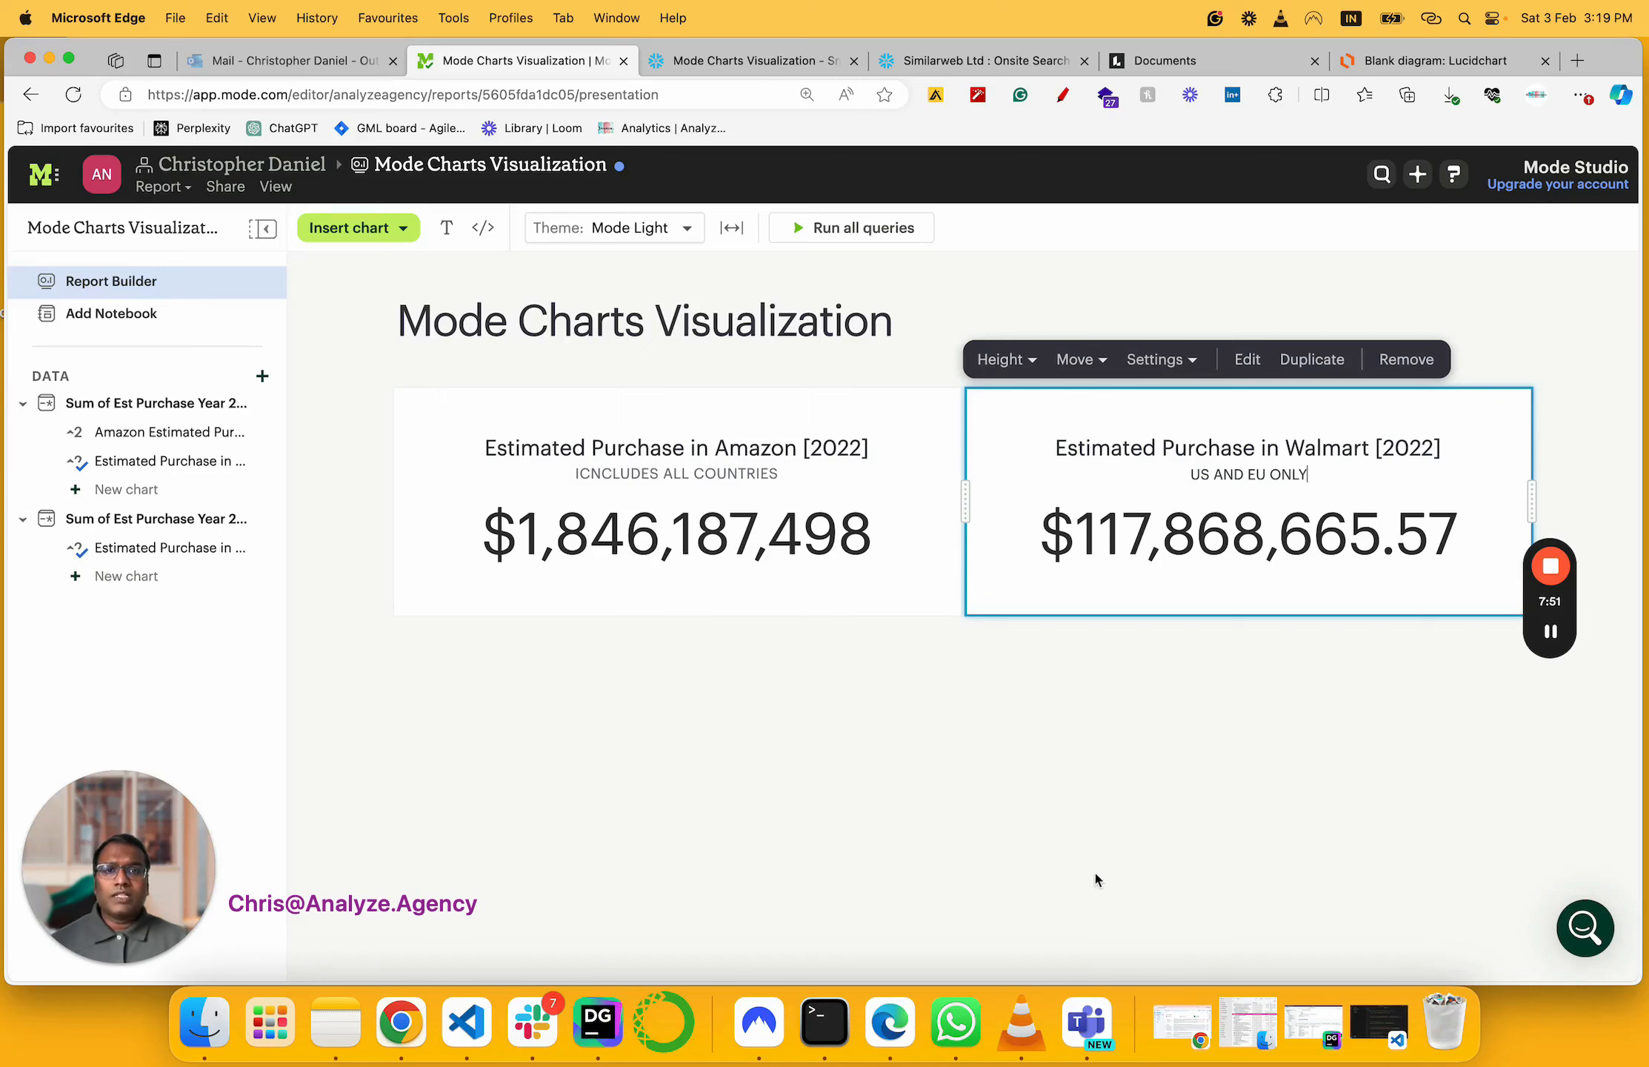
click(1095, 872)
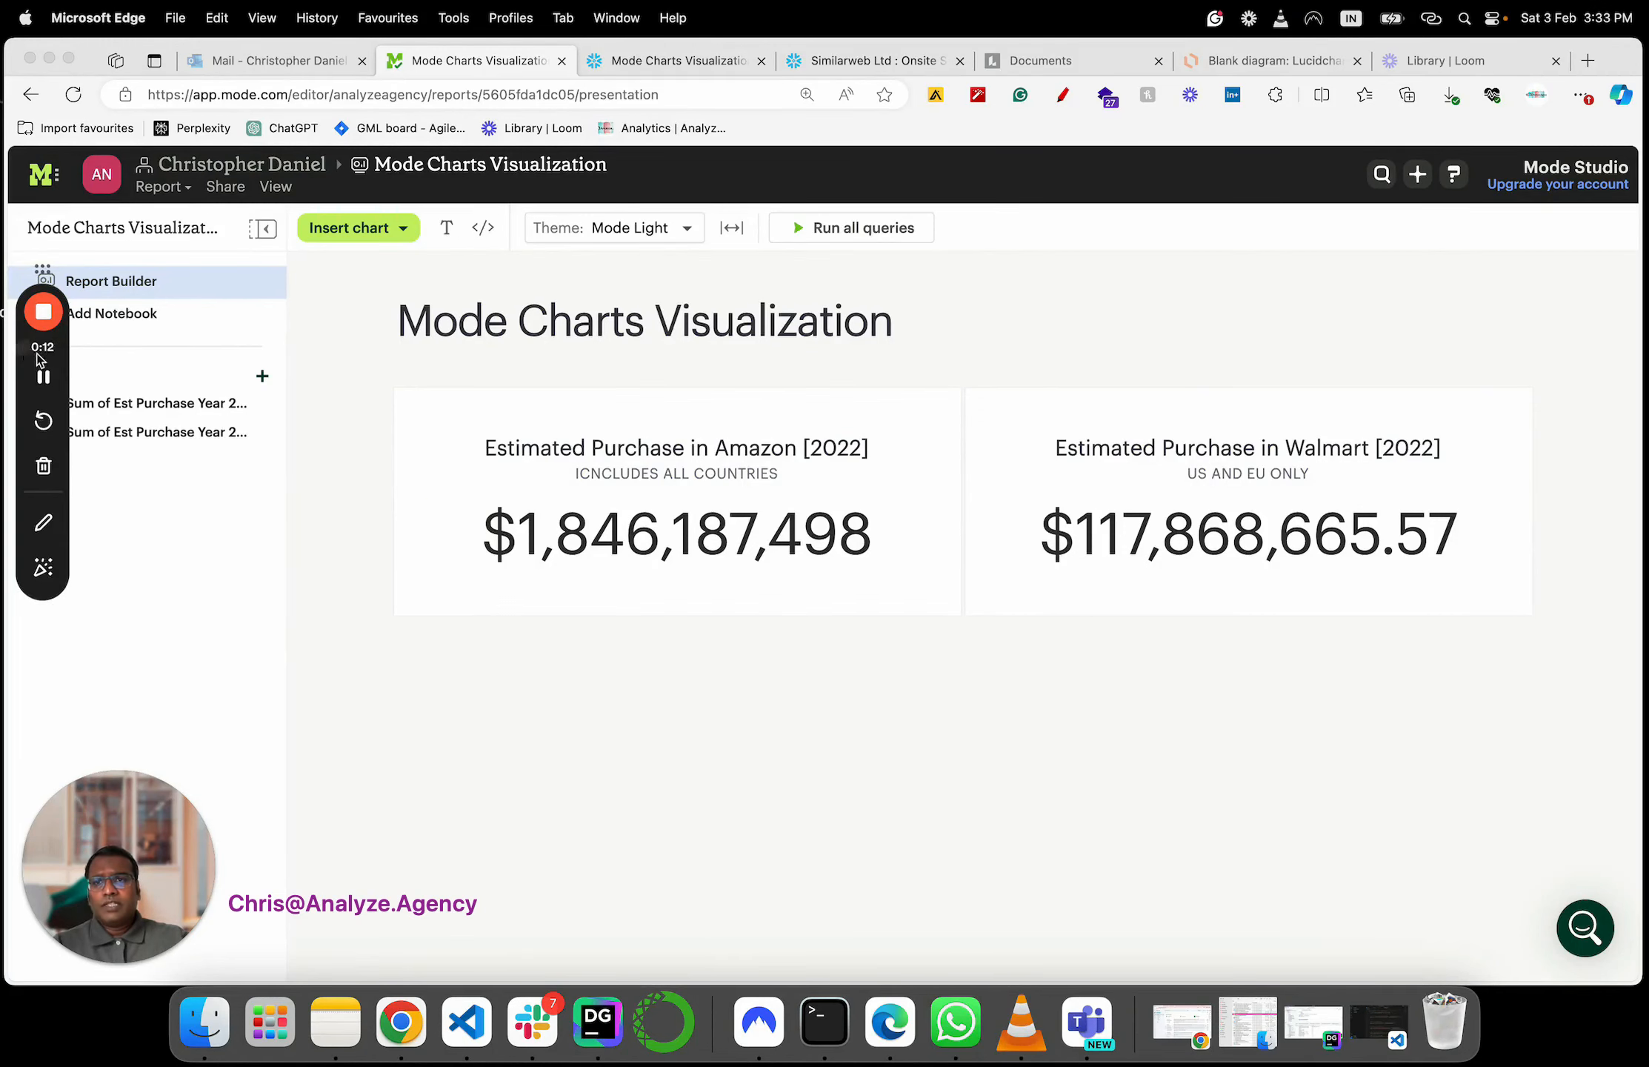
Start a new blank query in the report's data
drag(30, 353, 1437, 700)
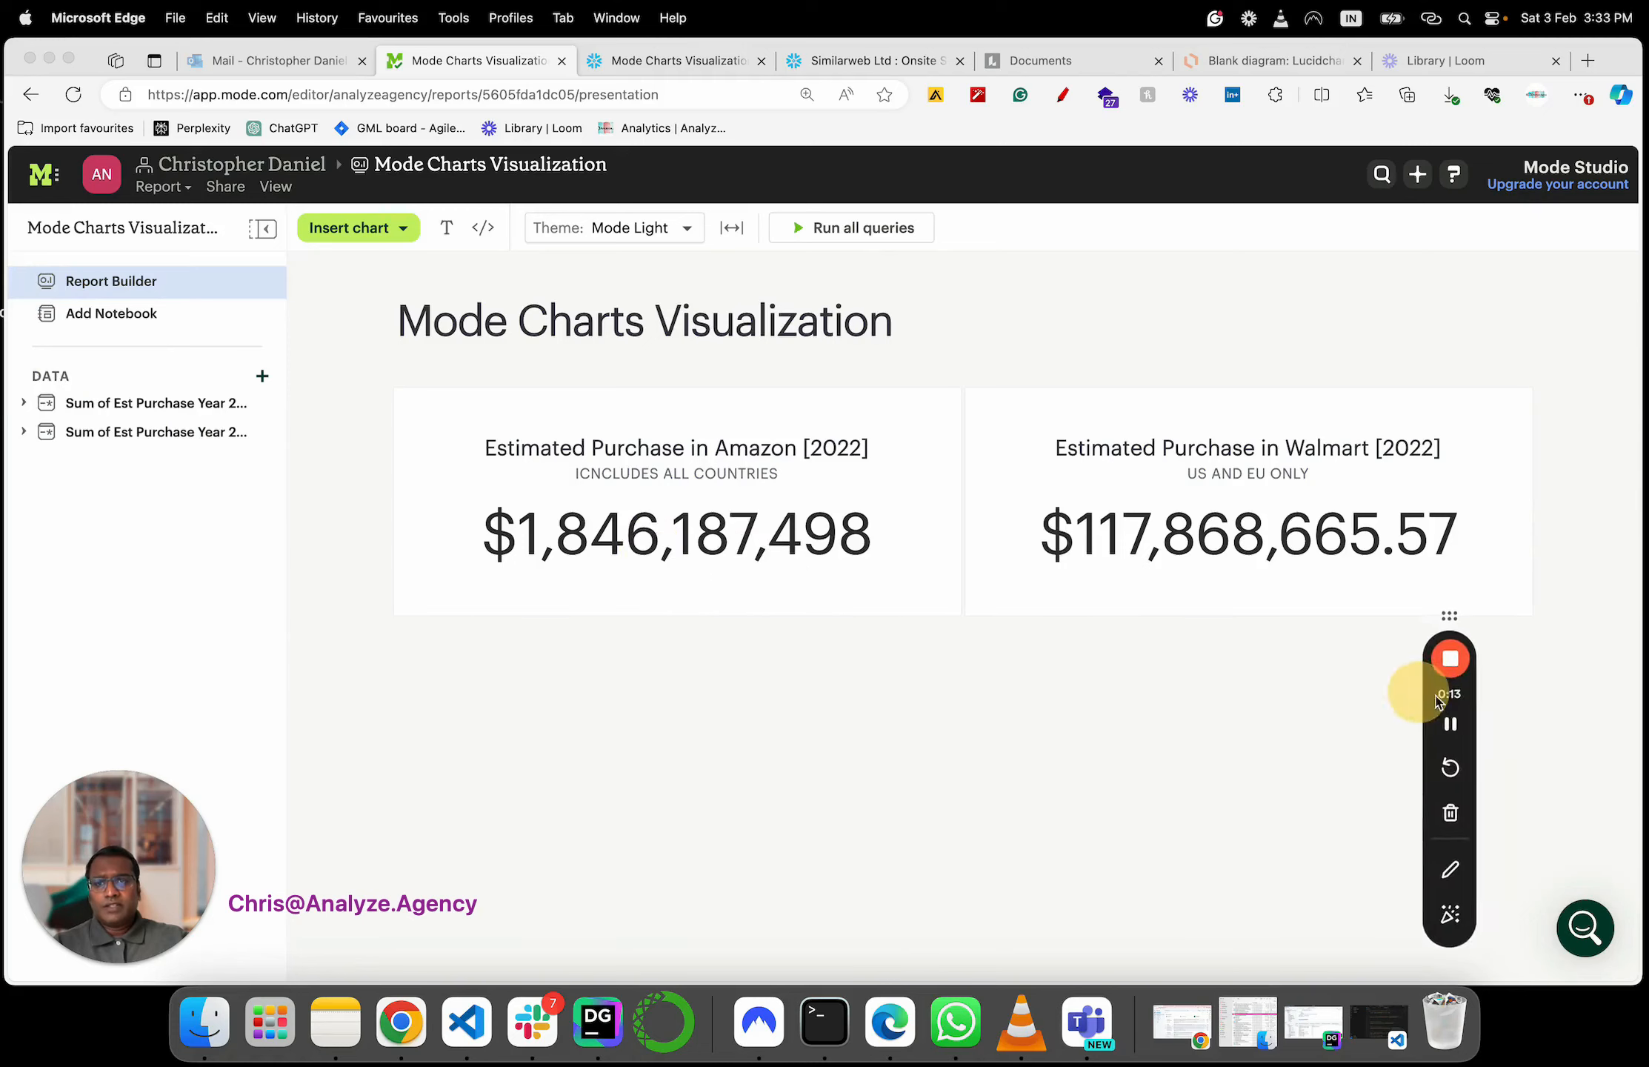
click(263, 376)
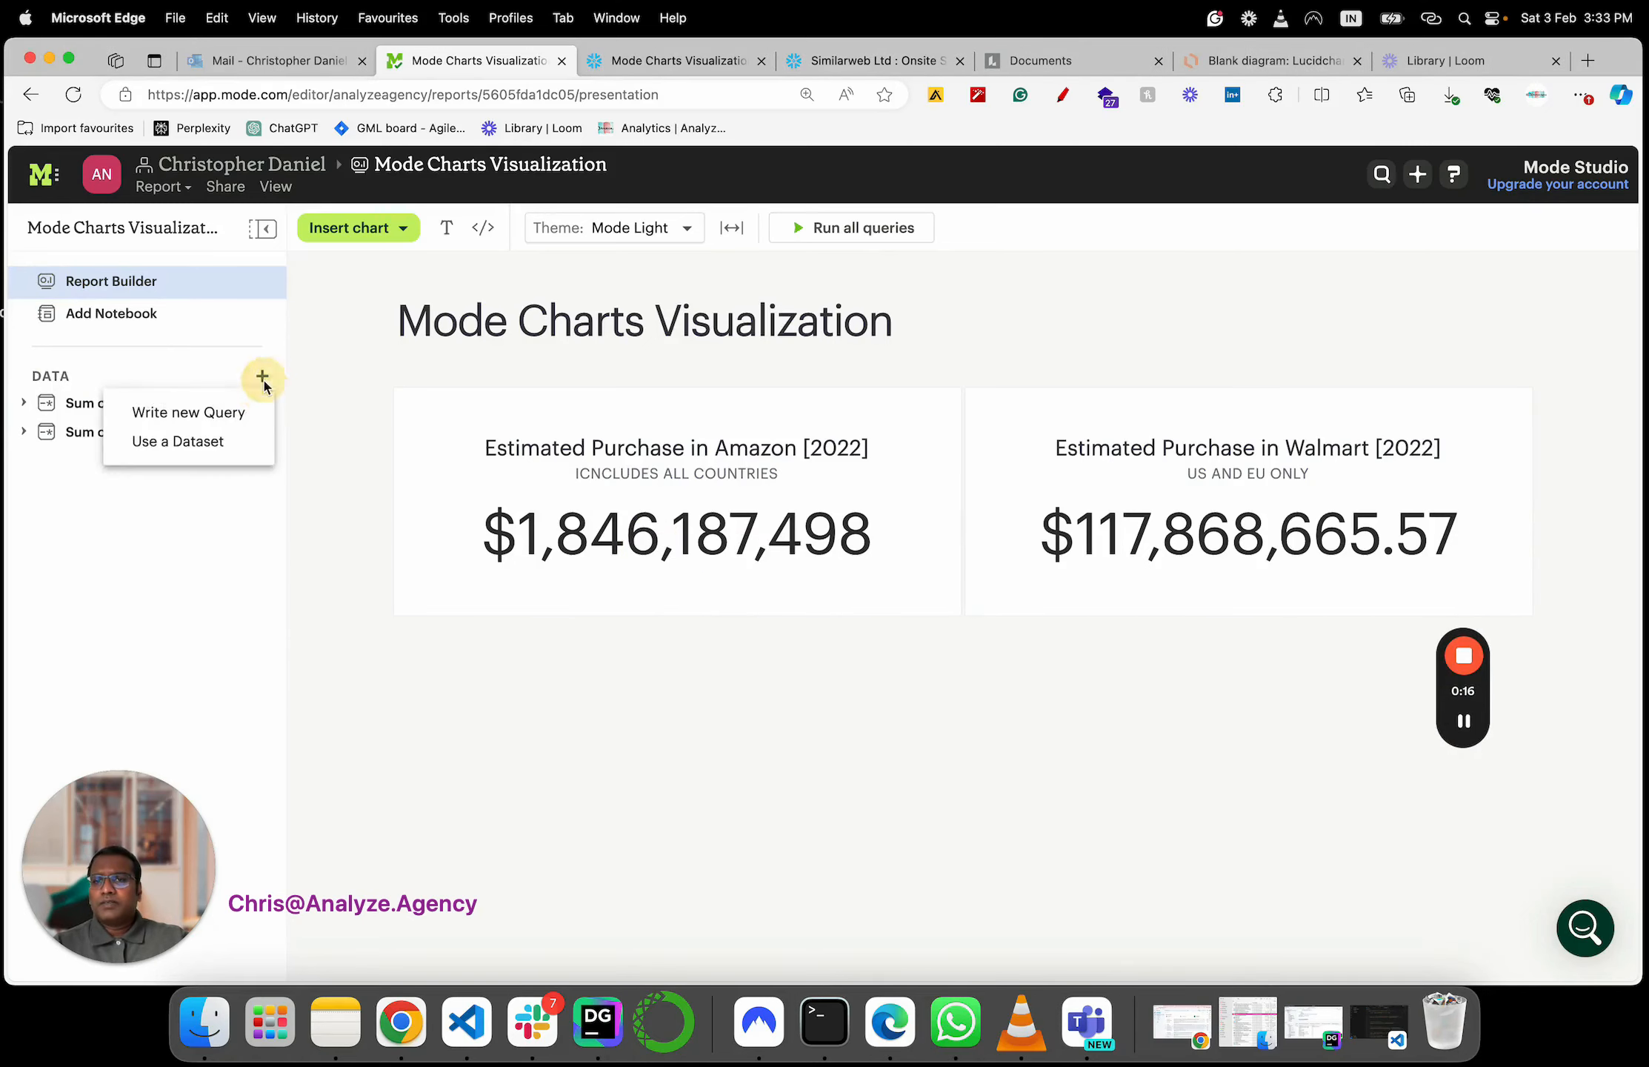
click(224, 416)
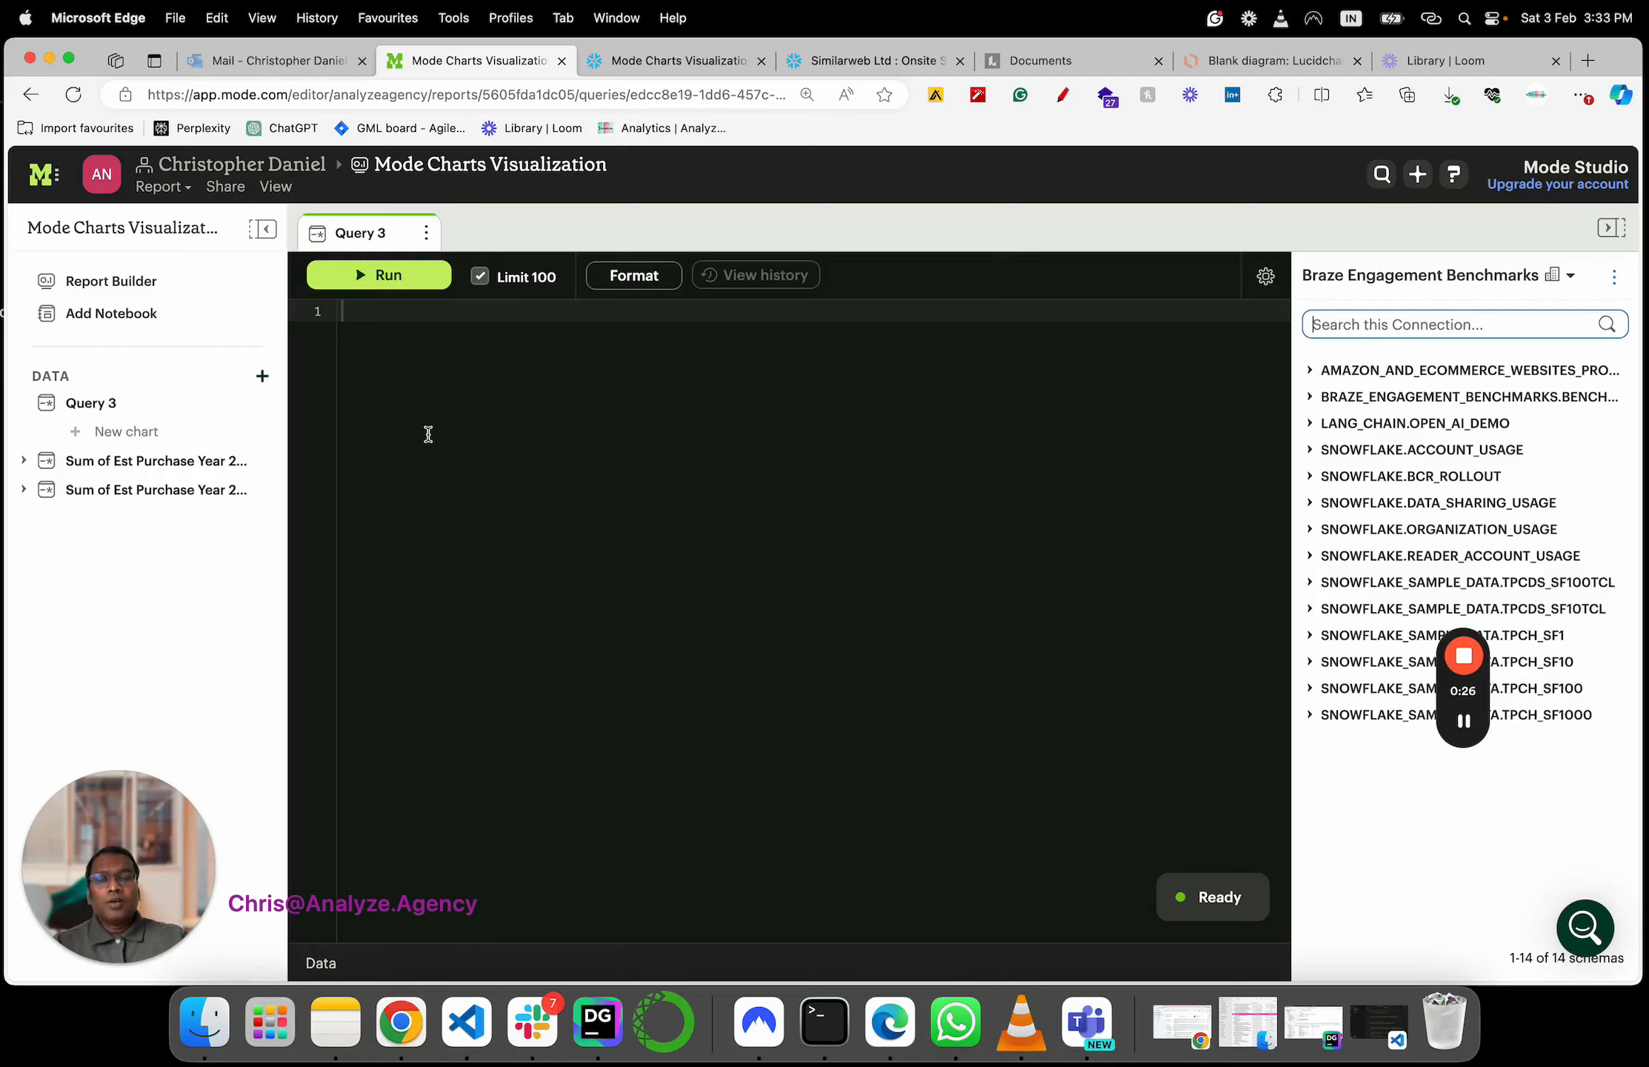
Switch to the Snowflake worksheet and copy the Line query summing year 22 estimated purchases by site and month for walmart.com and amazon.com
click(702, 63)
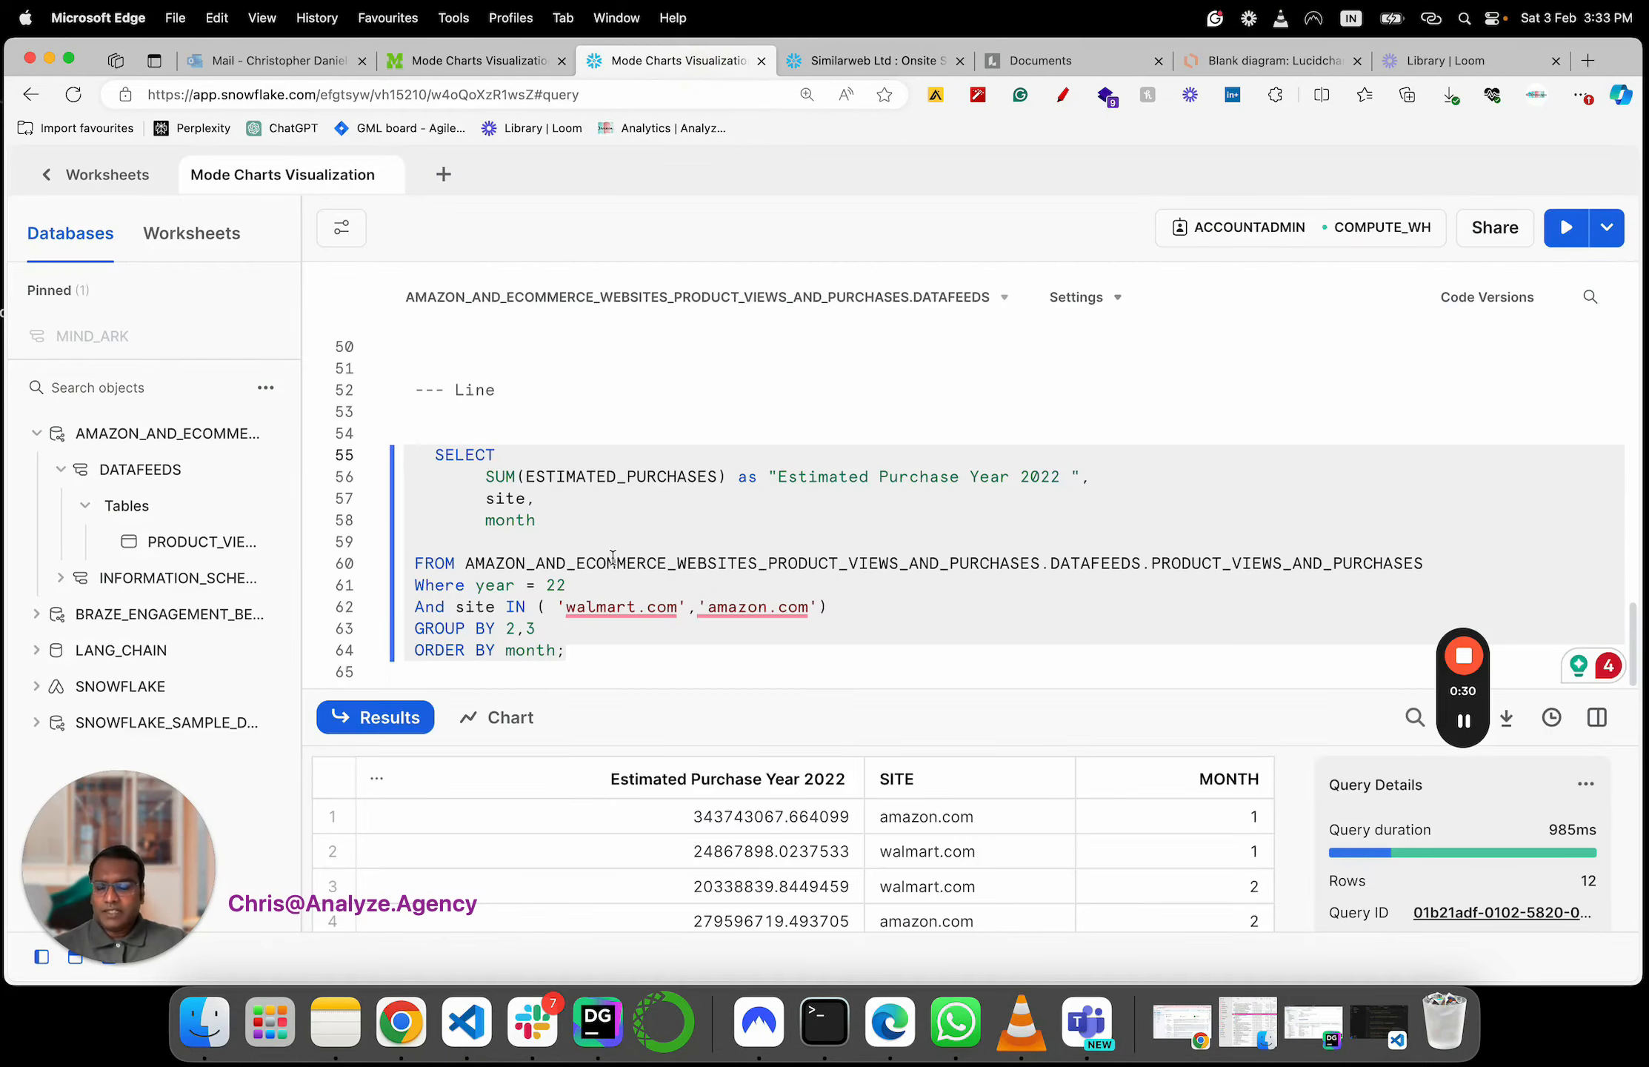
key(super+shift+d)
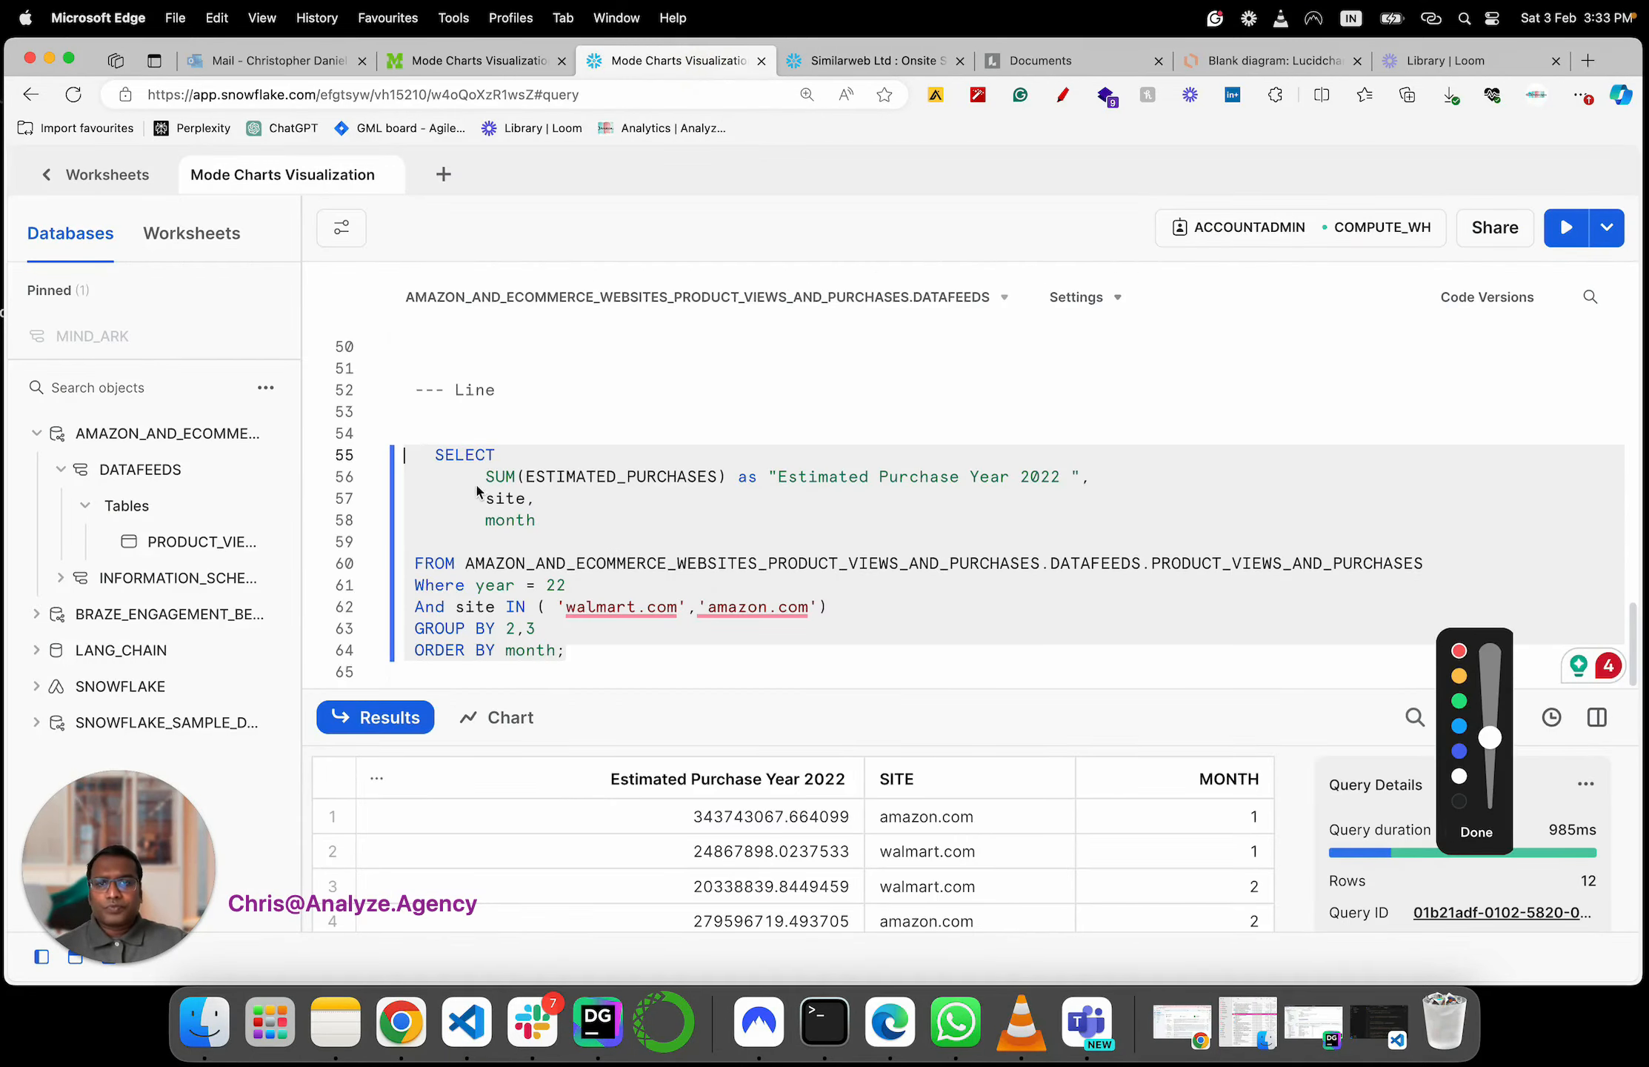
drag(476, 487, 729, 495)
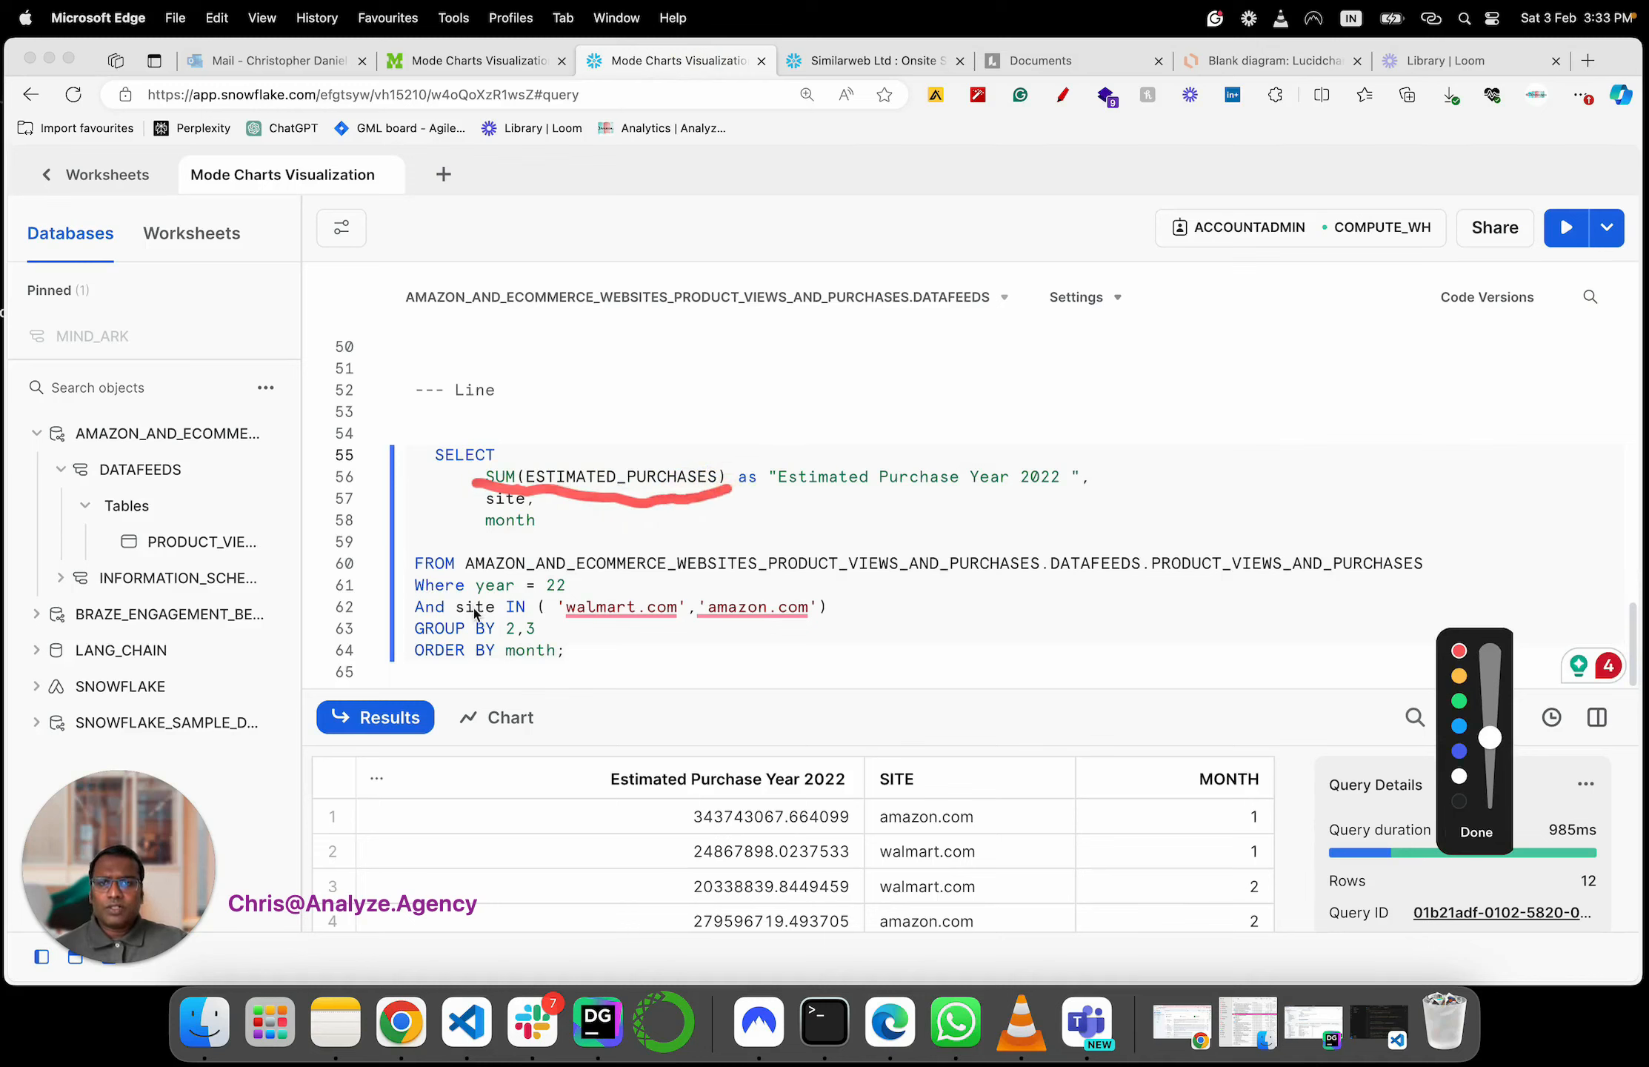
drag(476, 612, 818, 629)
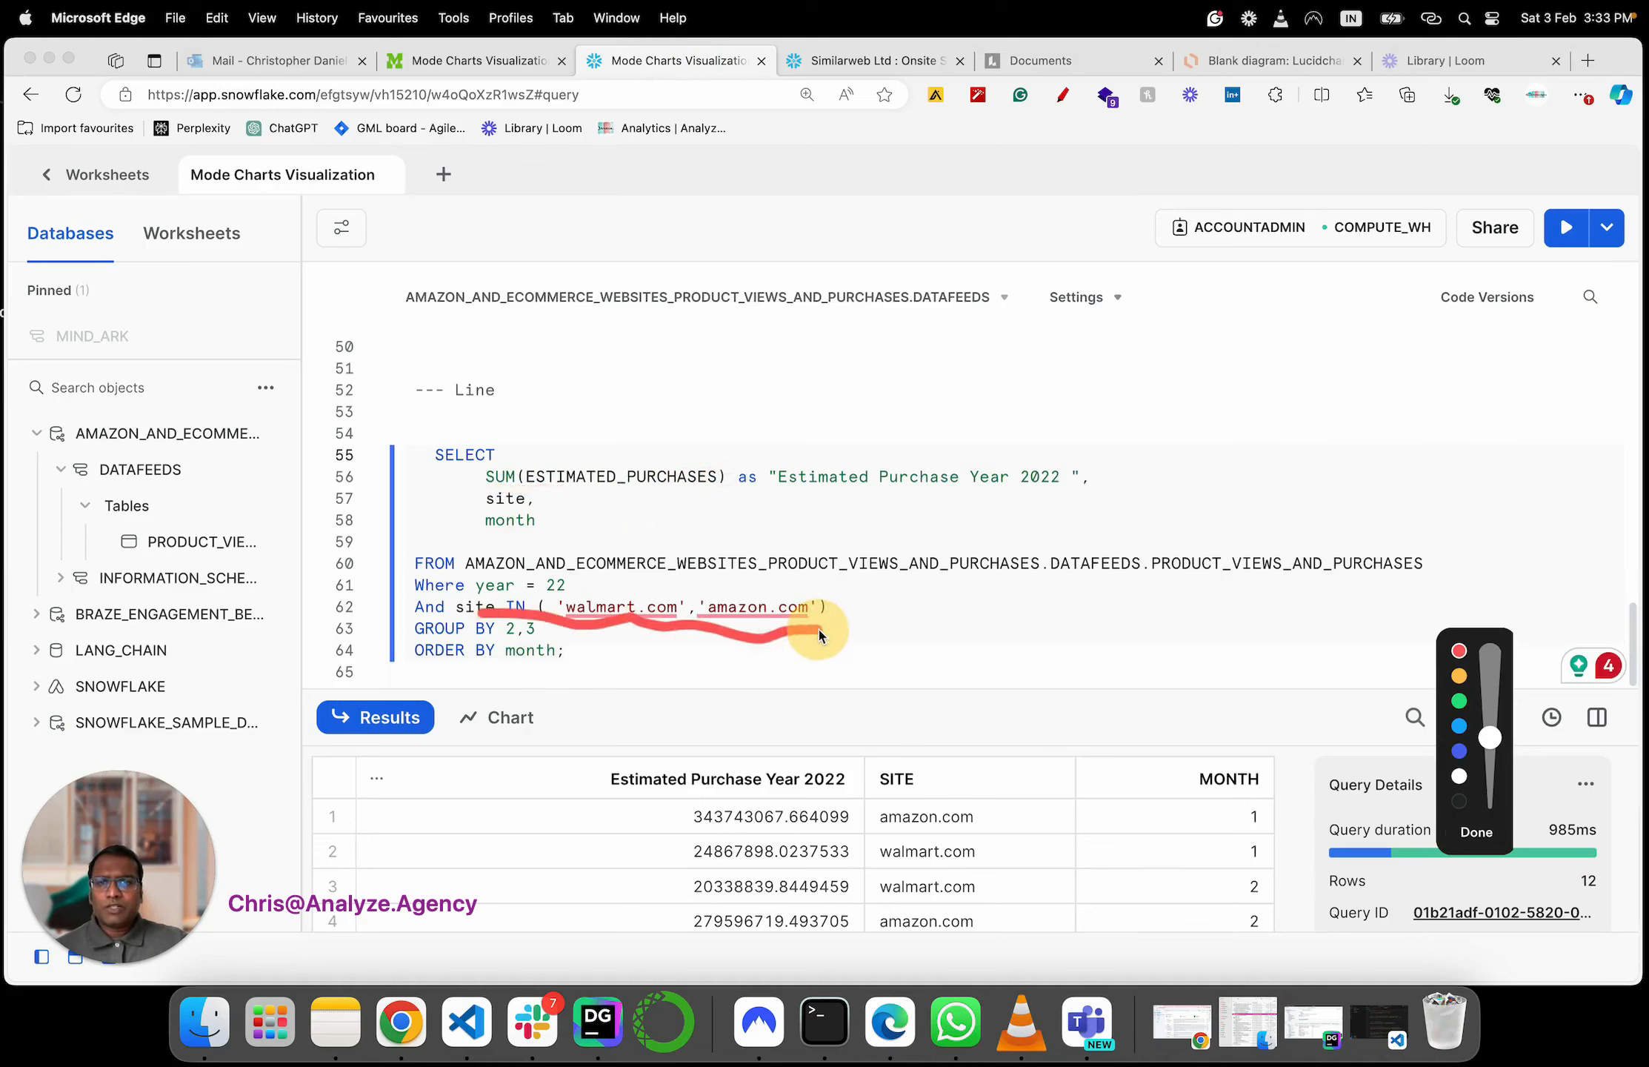
drag(465, 631, 523, 646)
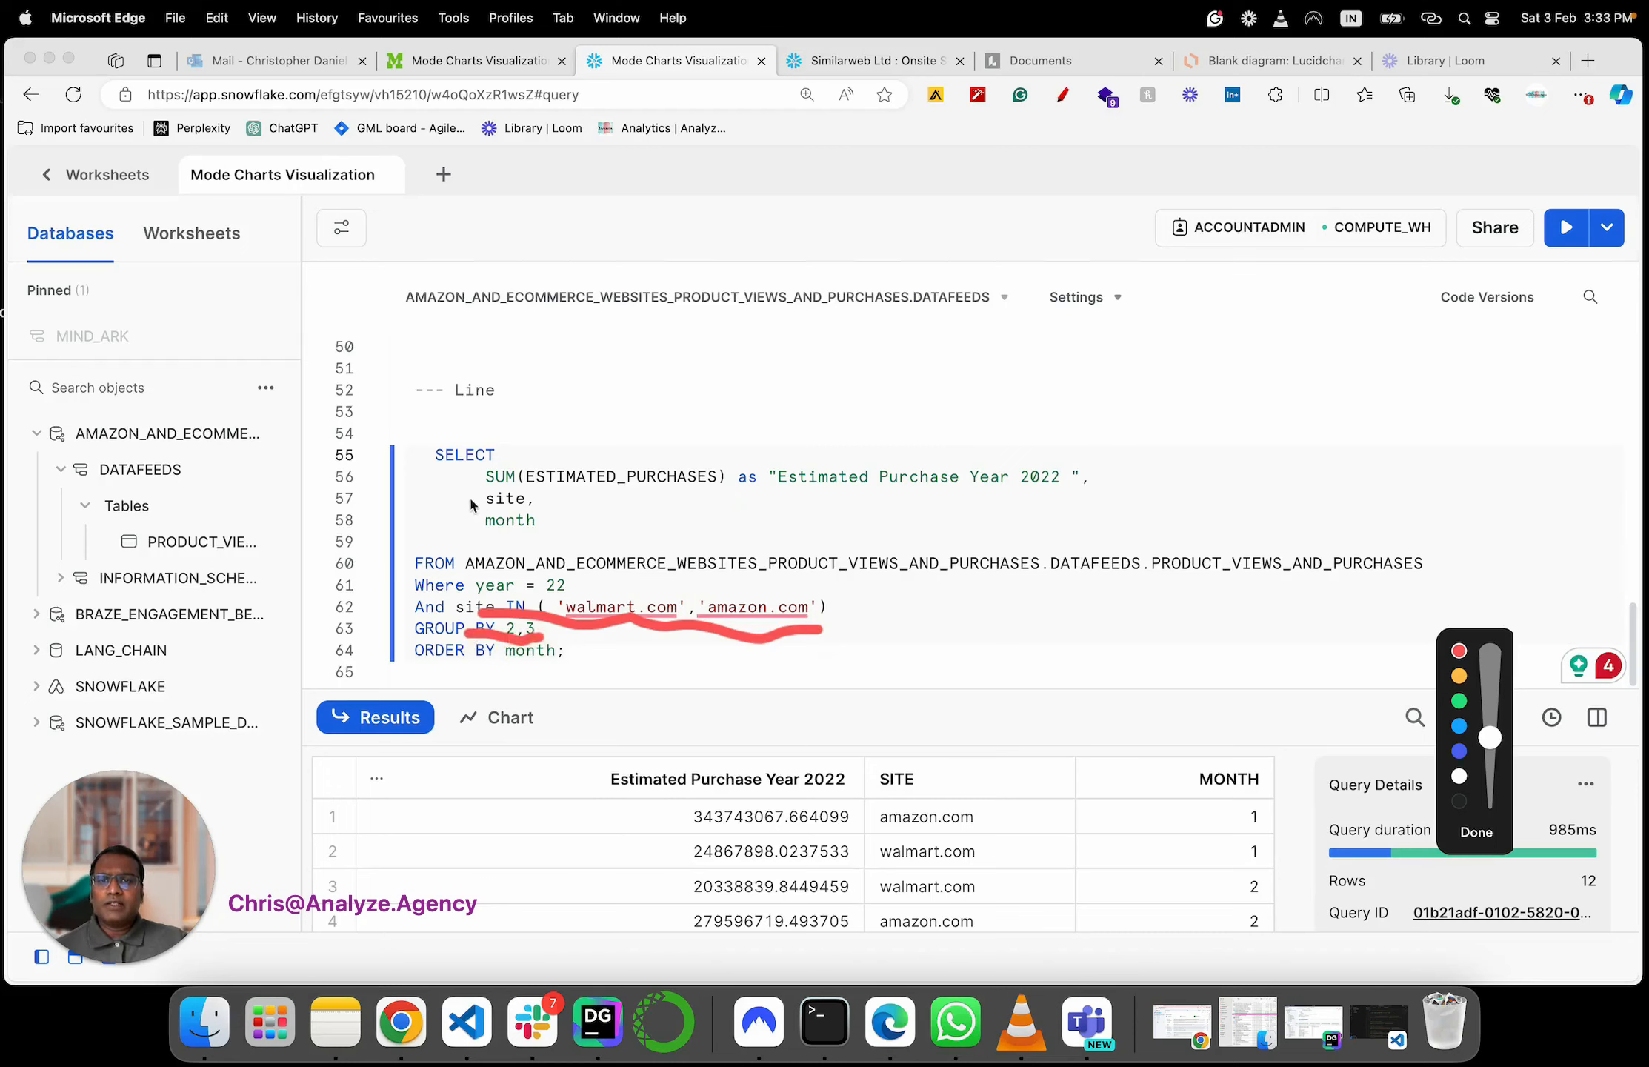
key(Escape)
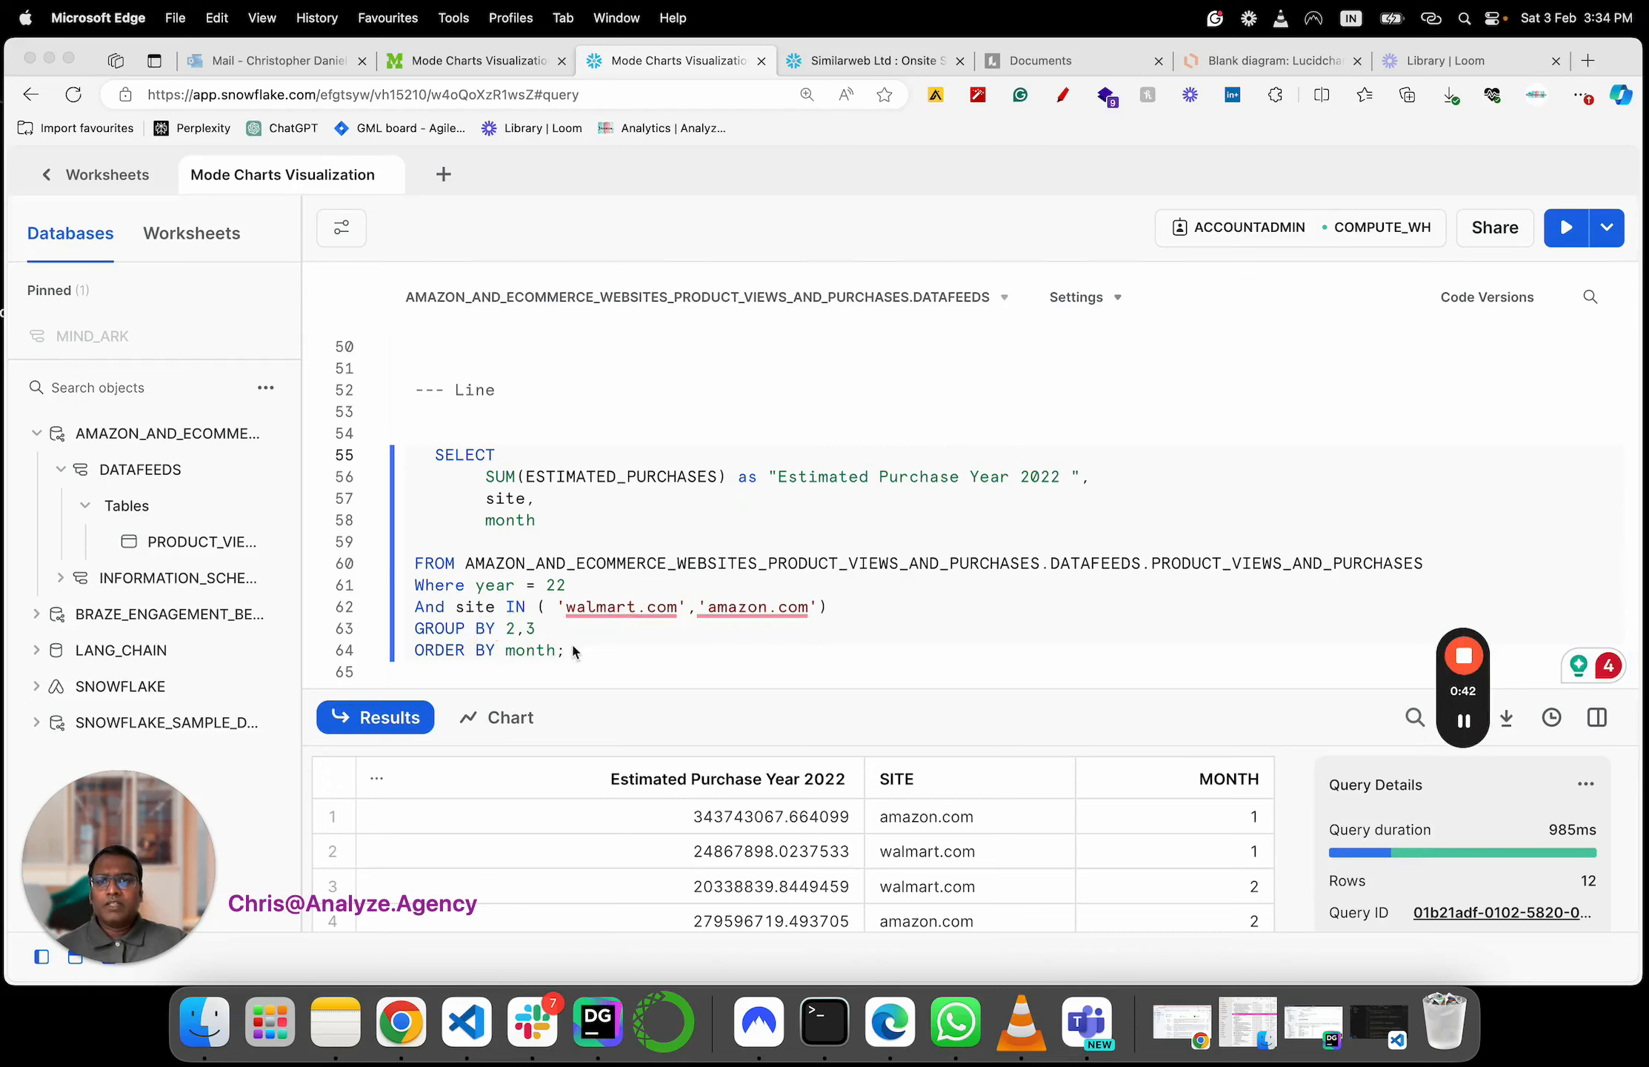
click(578, 654)
mouse_move(578, 654)
mouse_down()
mouse_move(480, 564)
mouse_move(400, 449)
mouse_up()
key(super+c)
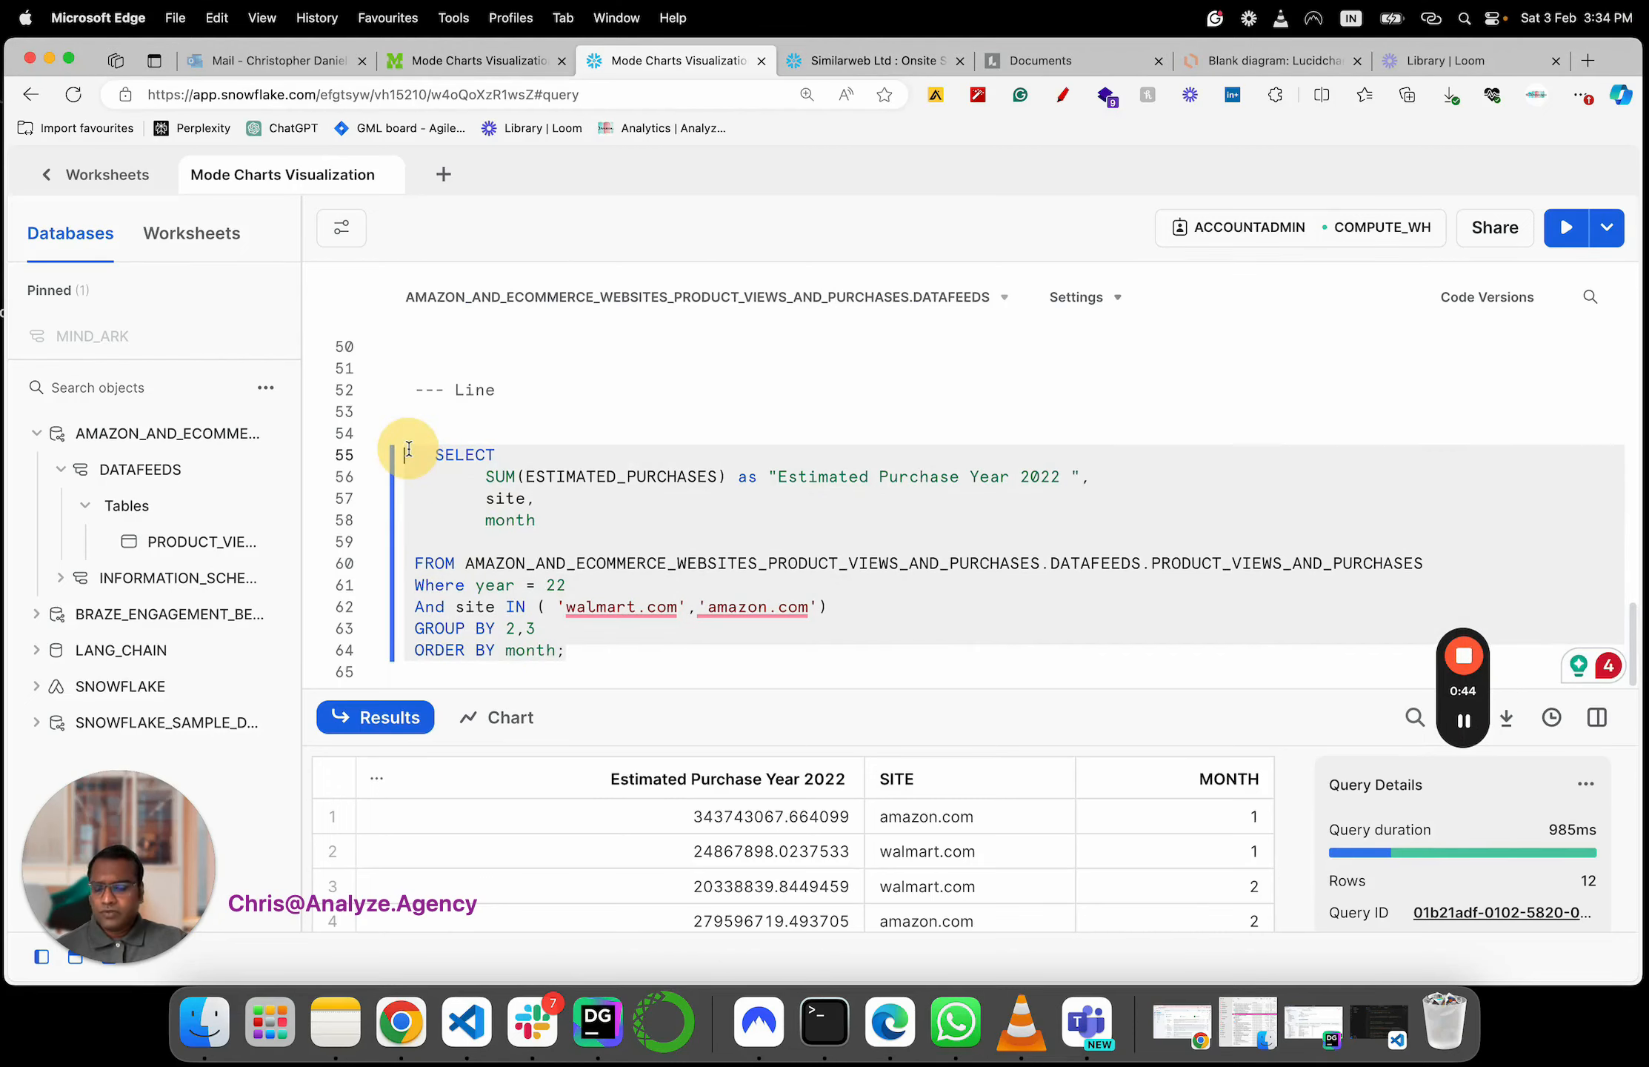
Return to Mode, paste the copied SQL into the empty Query 3 and run it
click(474, 61)
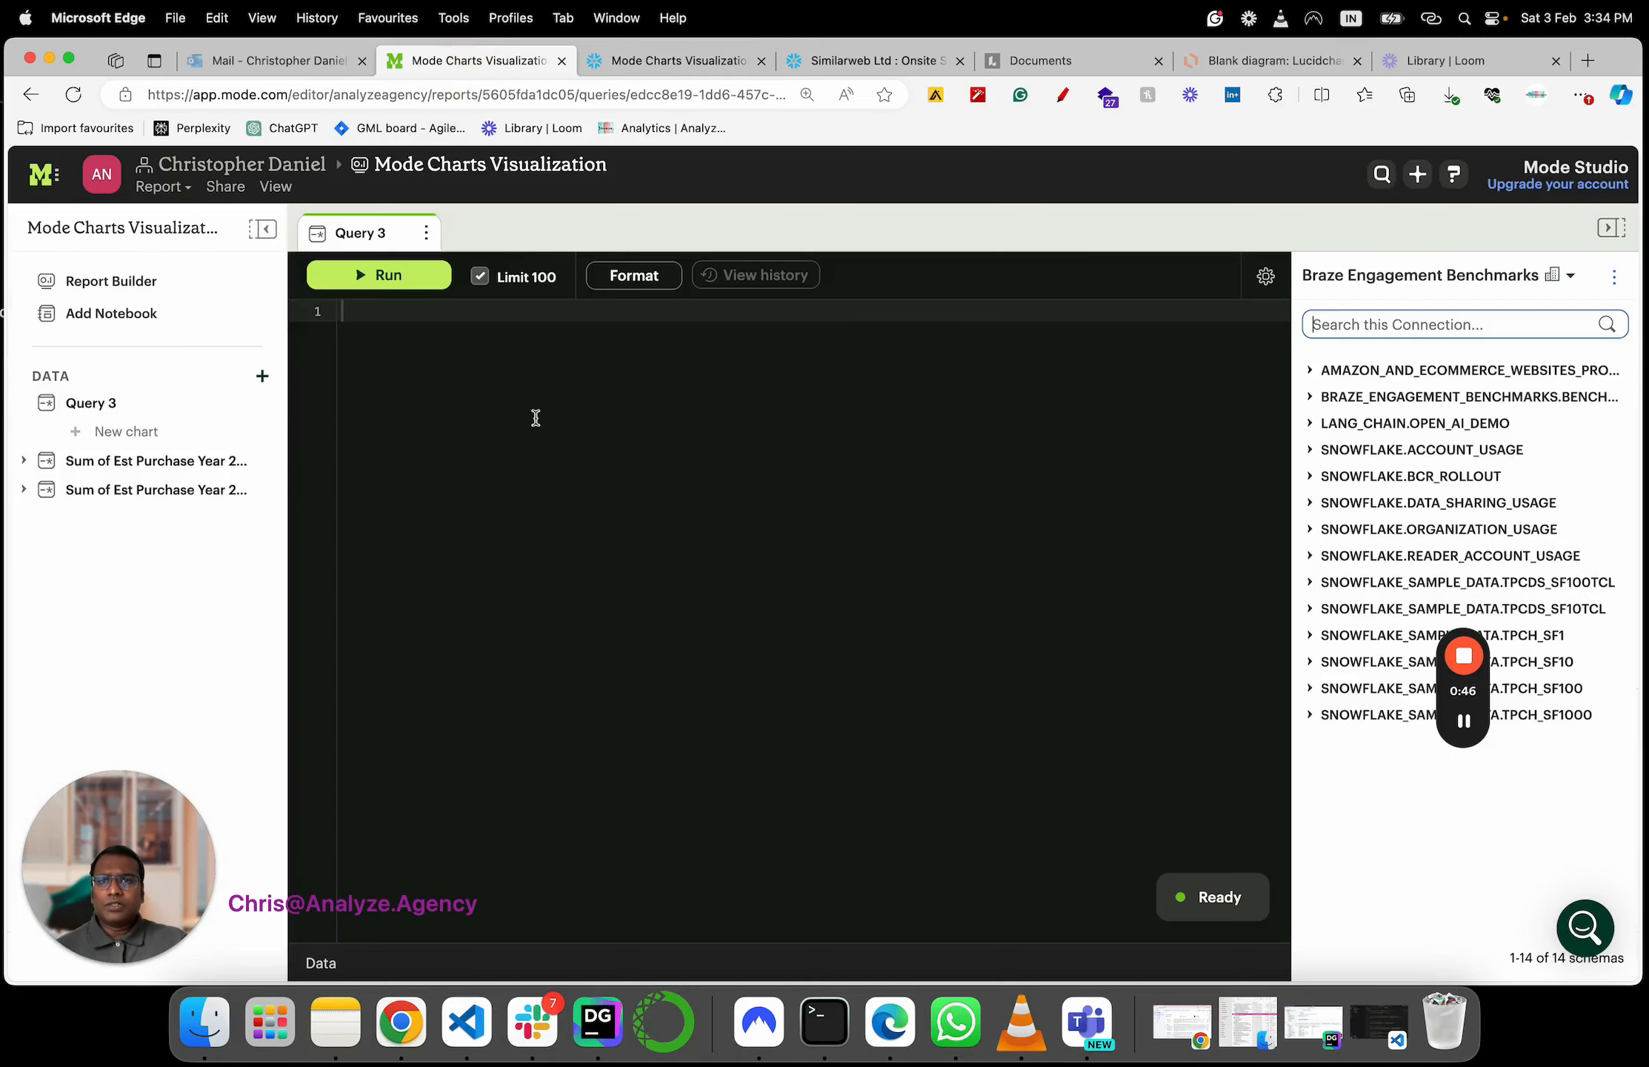
click(535, 417)
key(super+v)
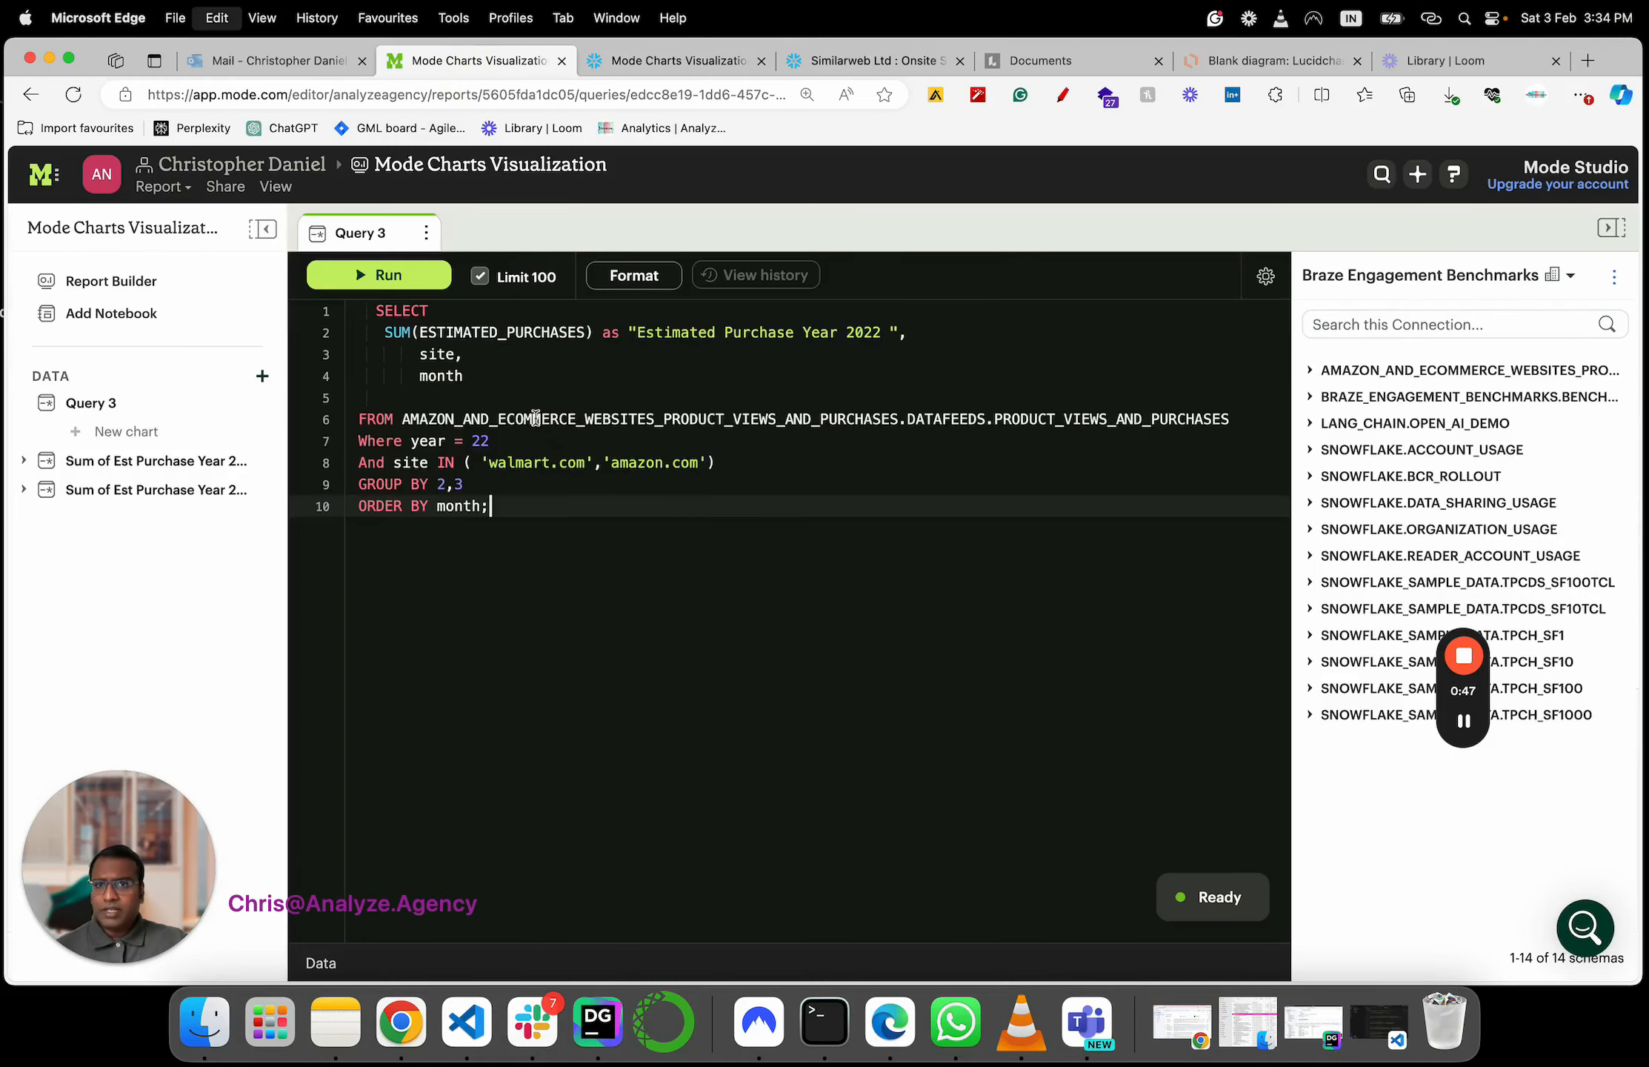
click(383, 275)
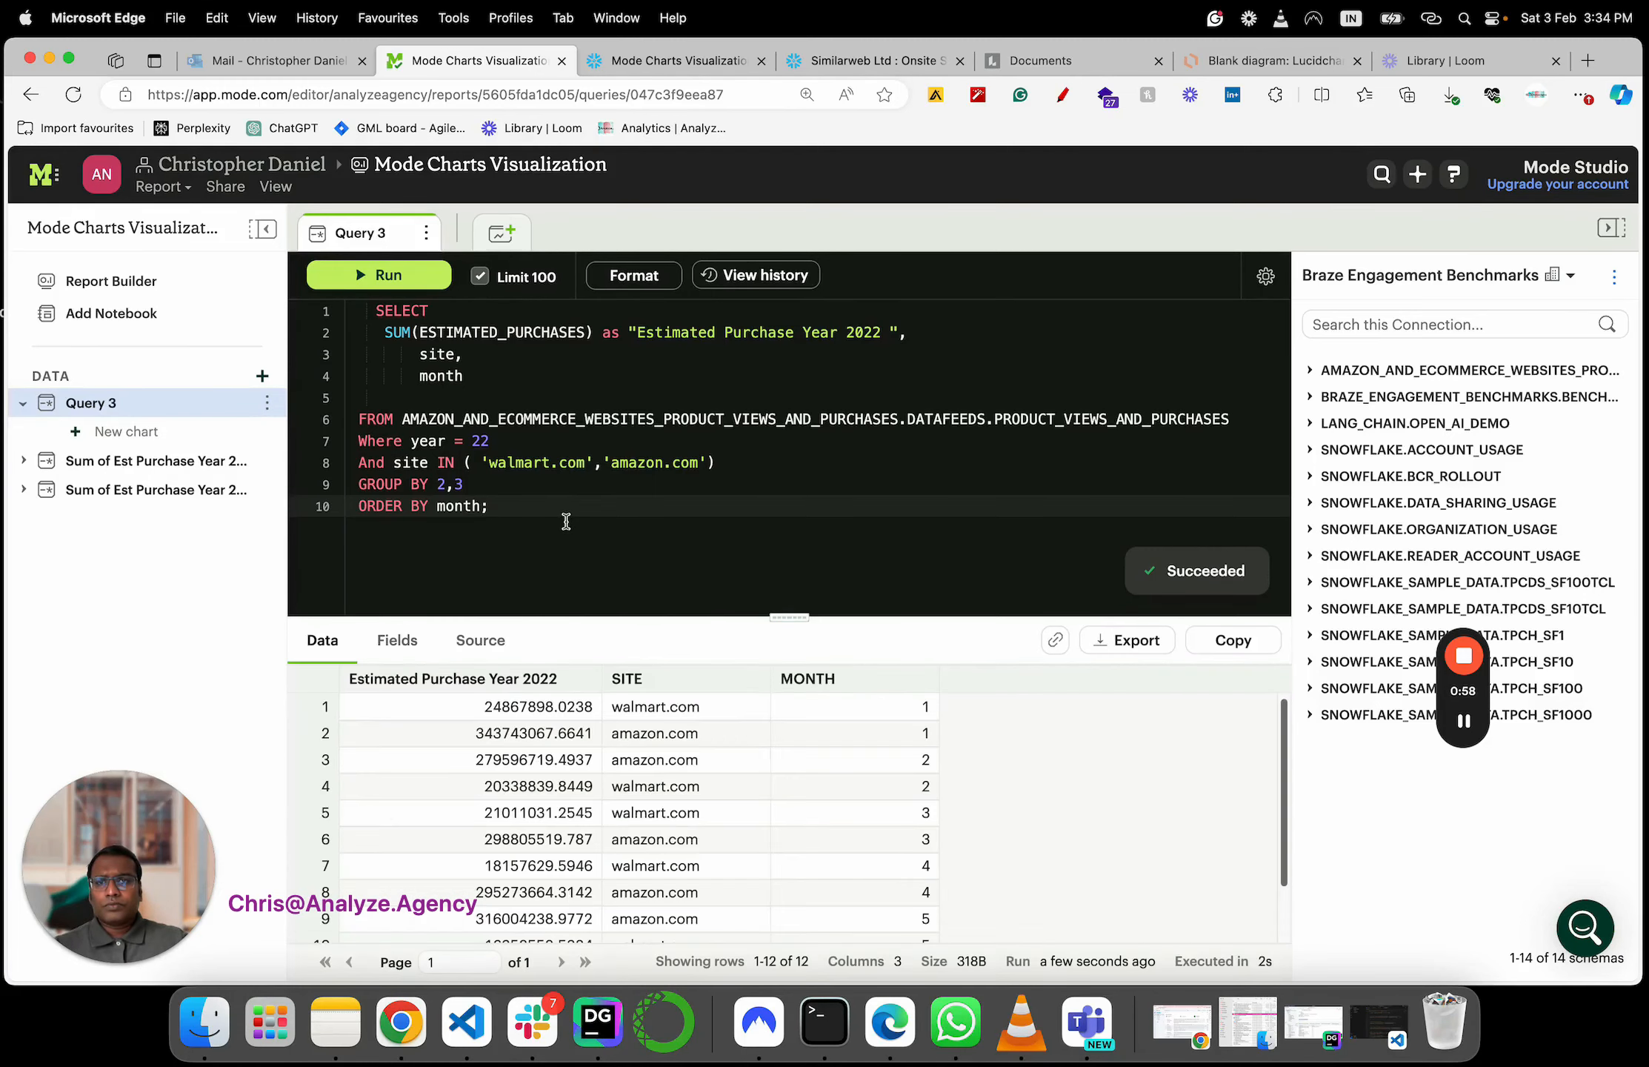
Create a Line quick chart from the Query 3 results
click(498, 237)
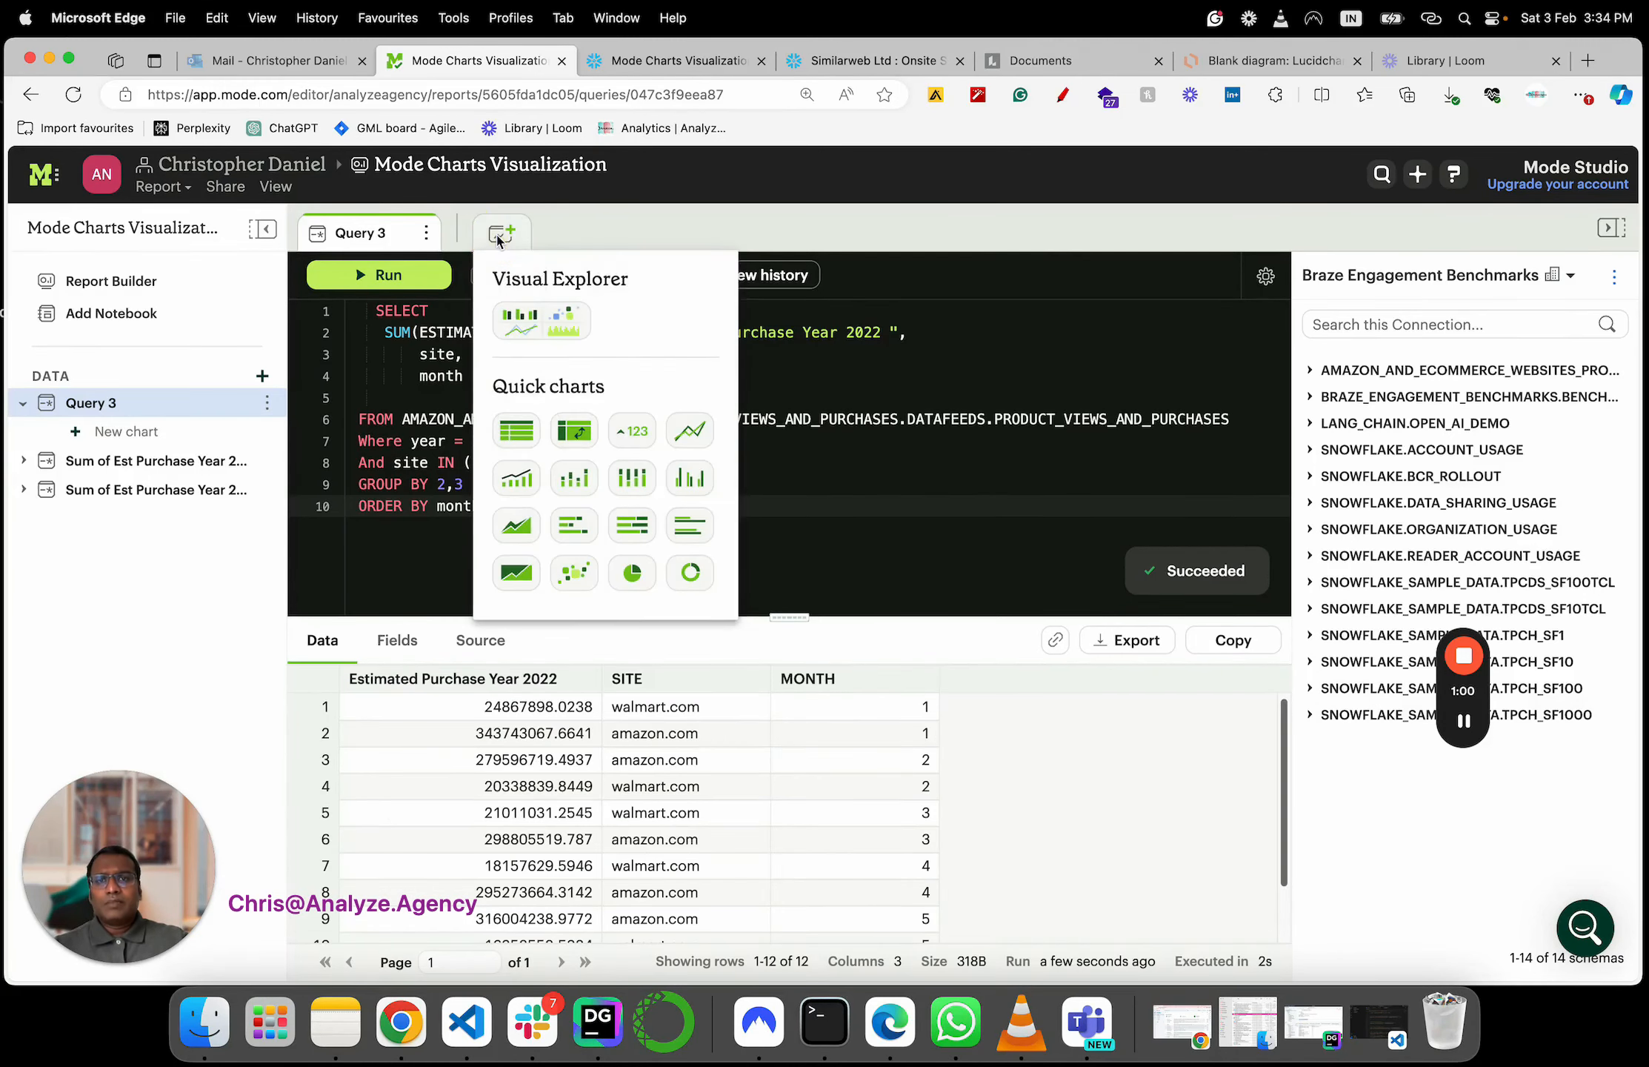
click(690, 436)
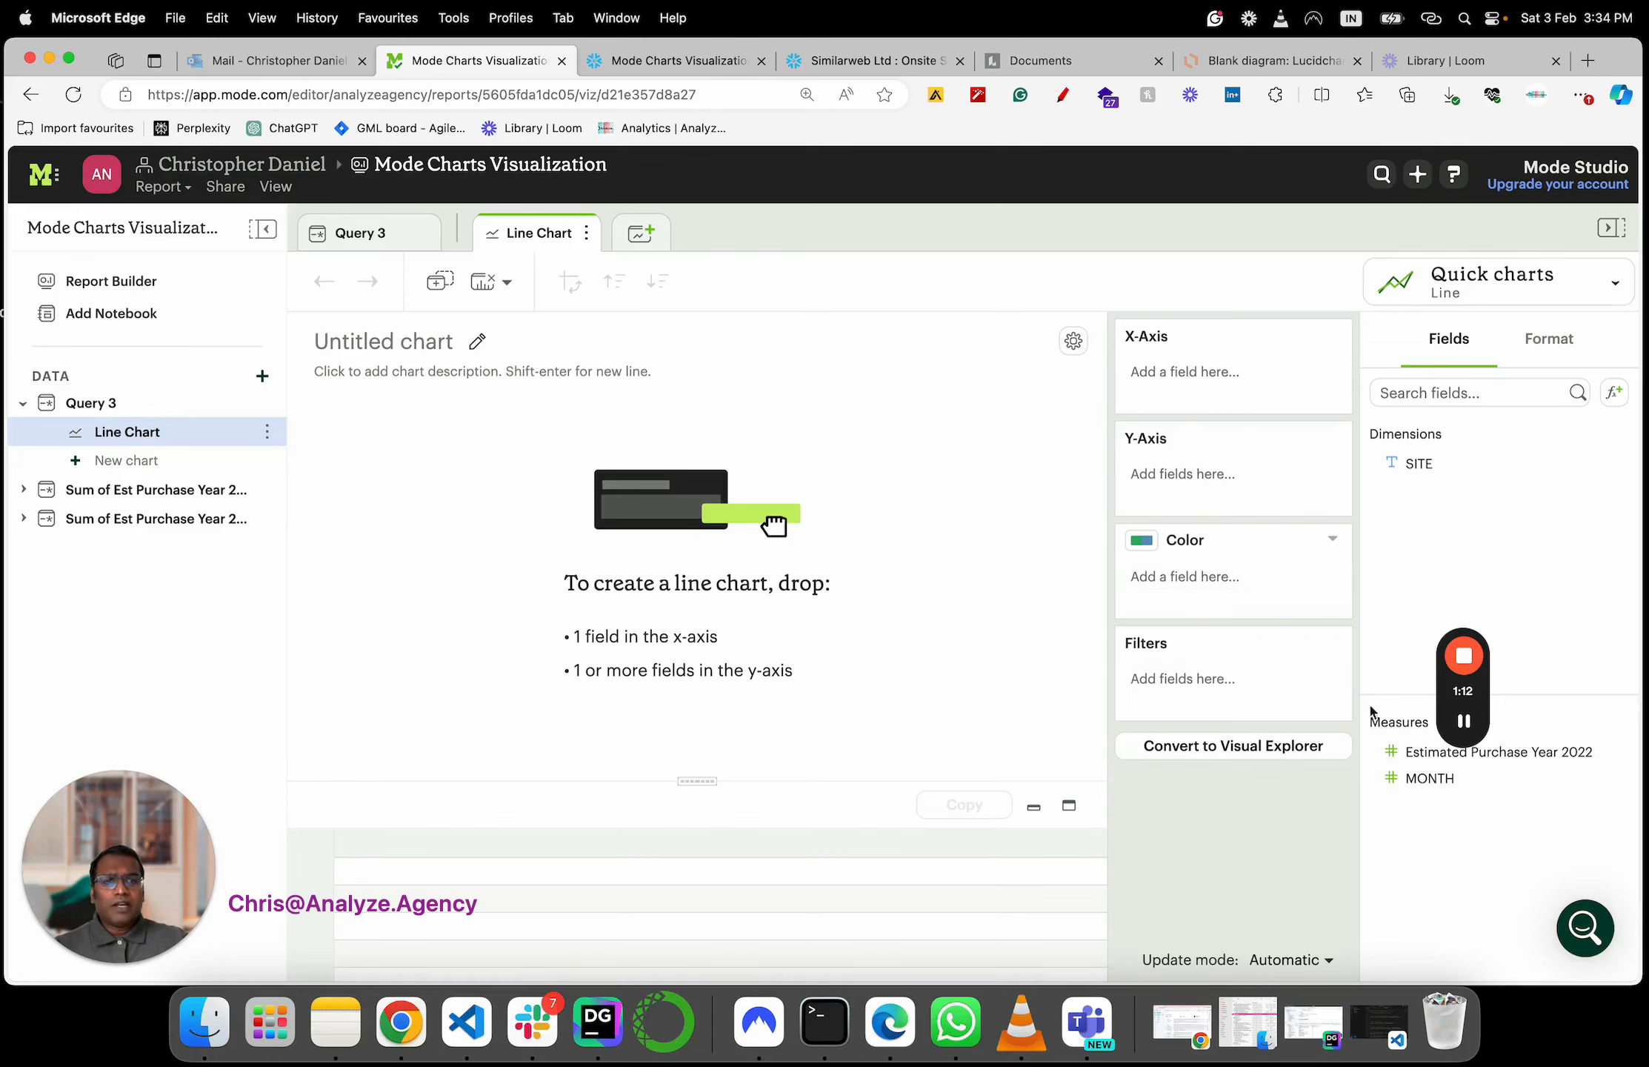
mouse_move(1458, 700)
drag(1458, 700, 156, 456)
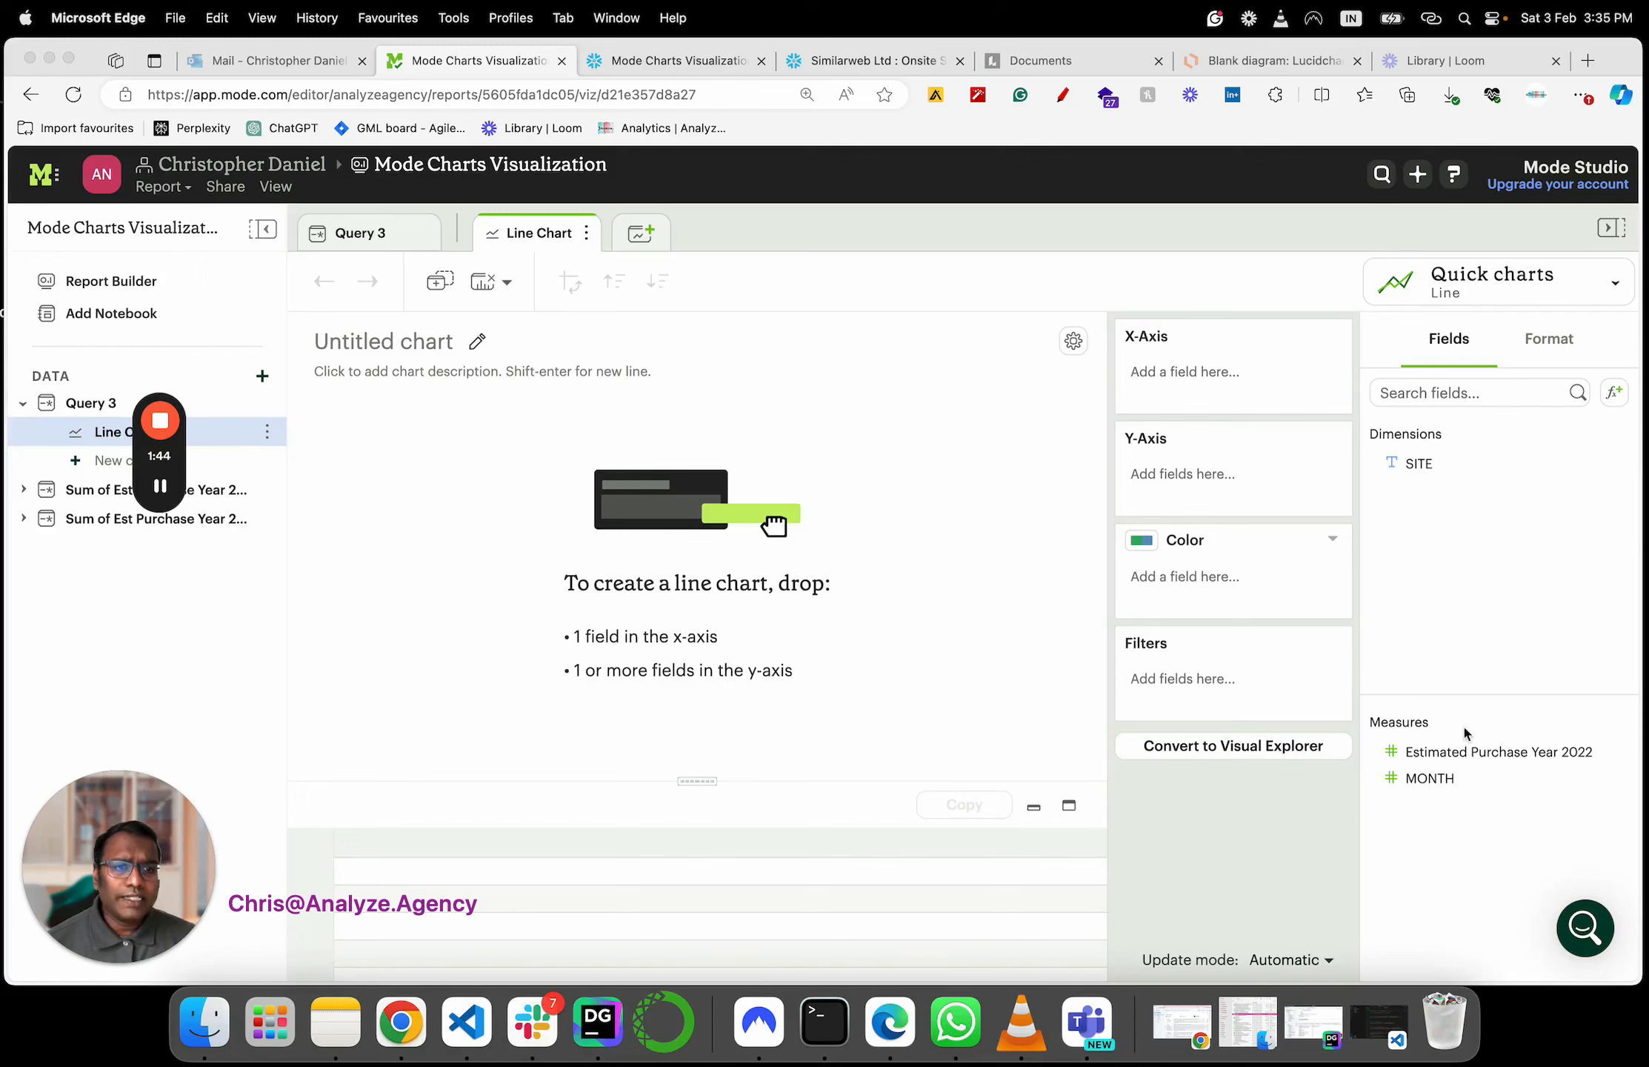
Plot Estimated Purchase Year 2022 on the Y-axis against MONTH on the X-axis, coloring the lines by SITE
click(1452, 759)
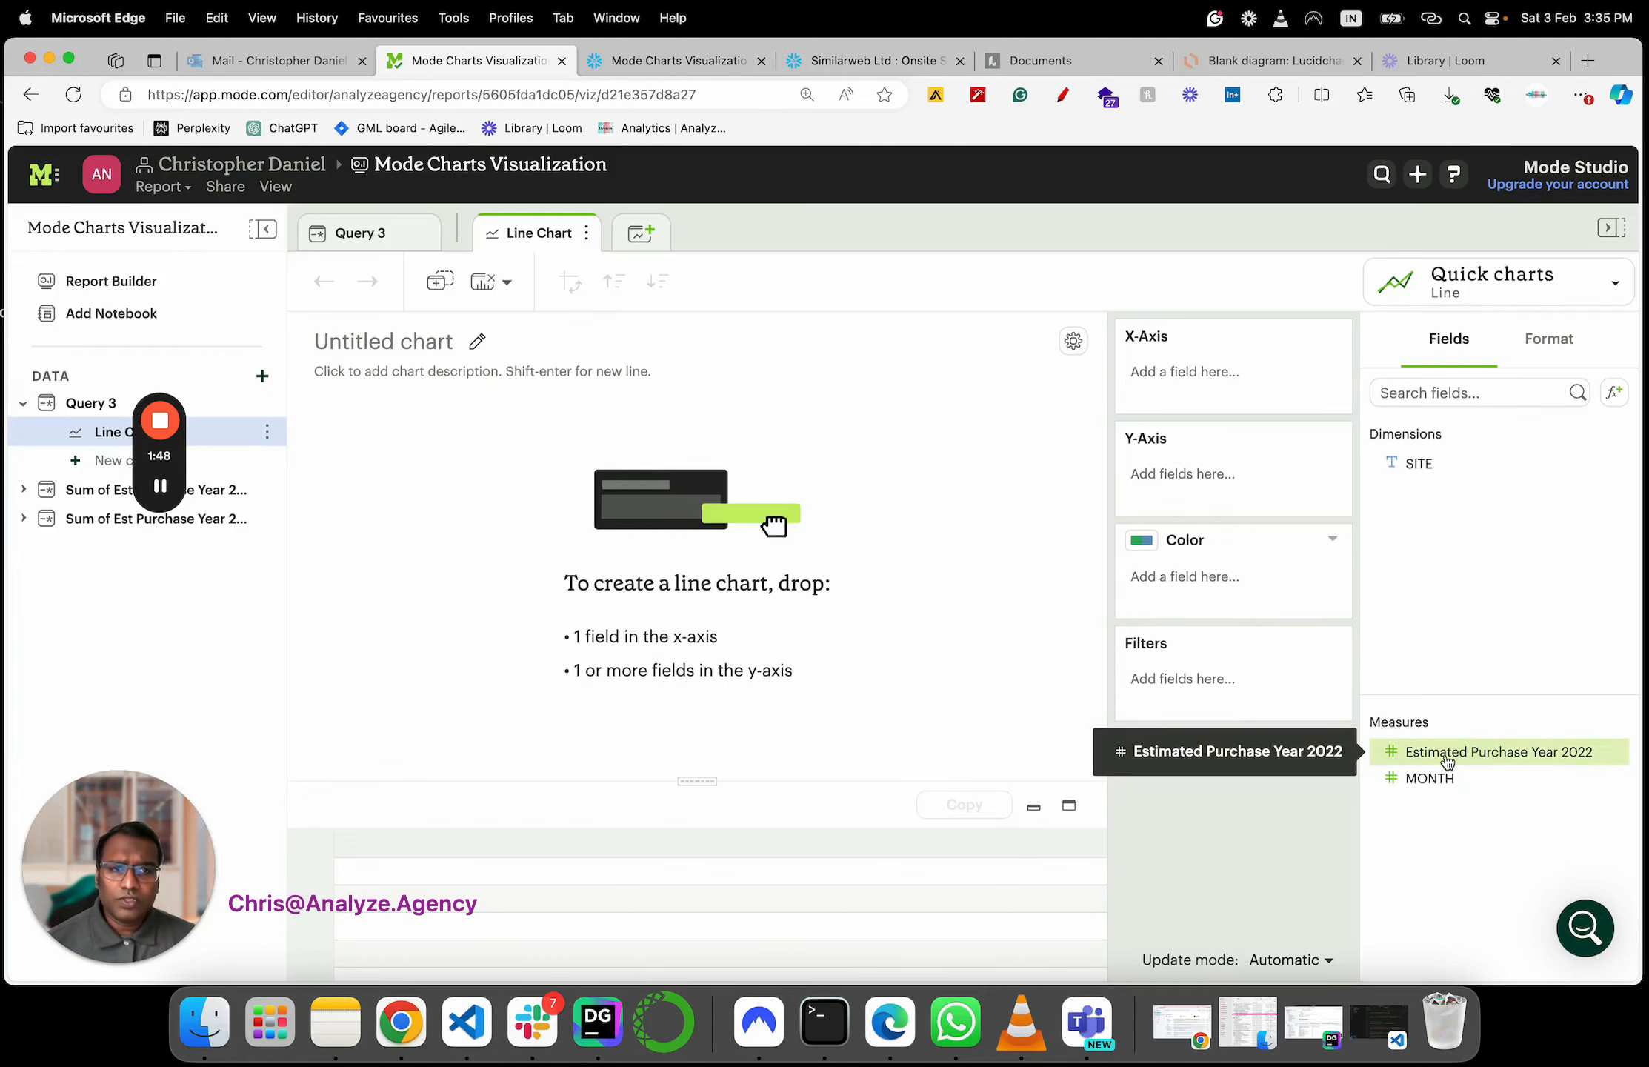
drag(1446, 762, 1181, 469)
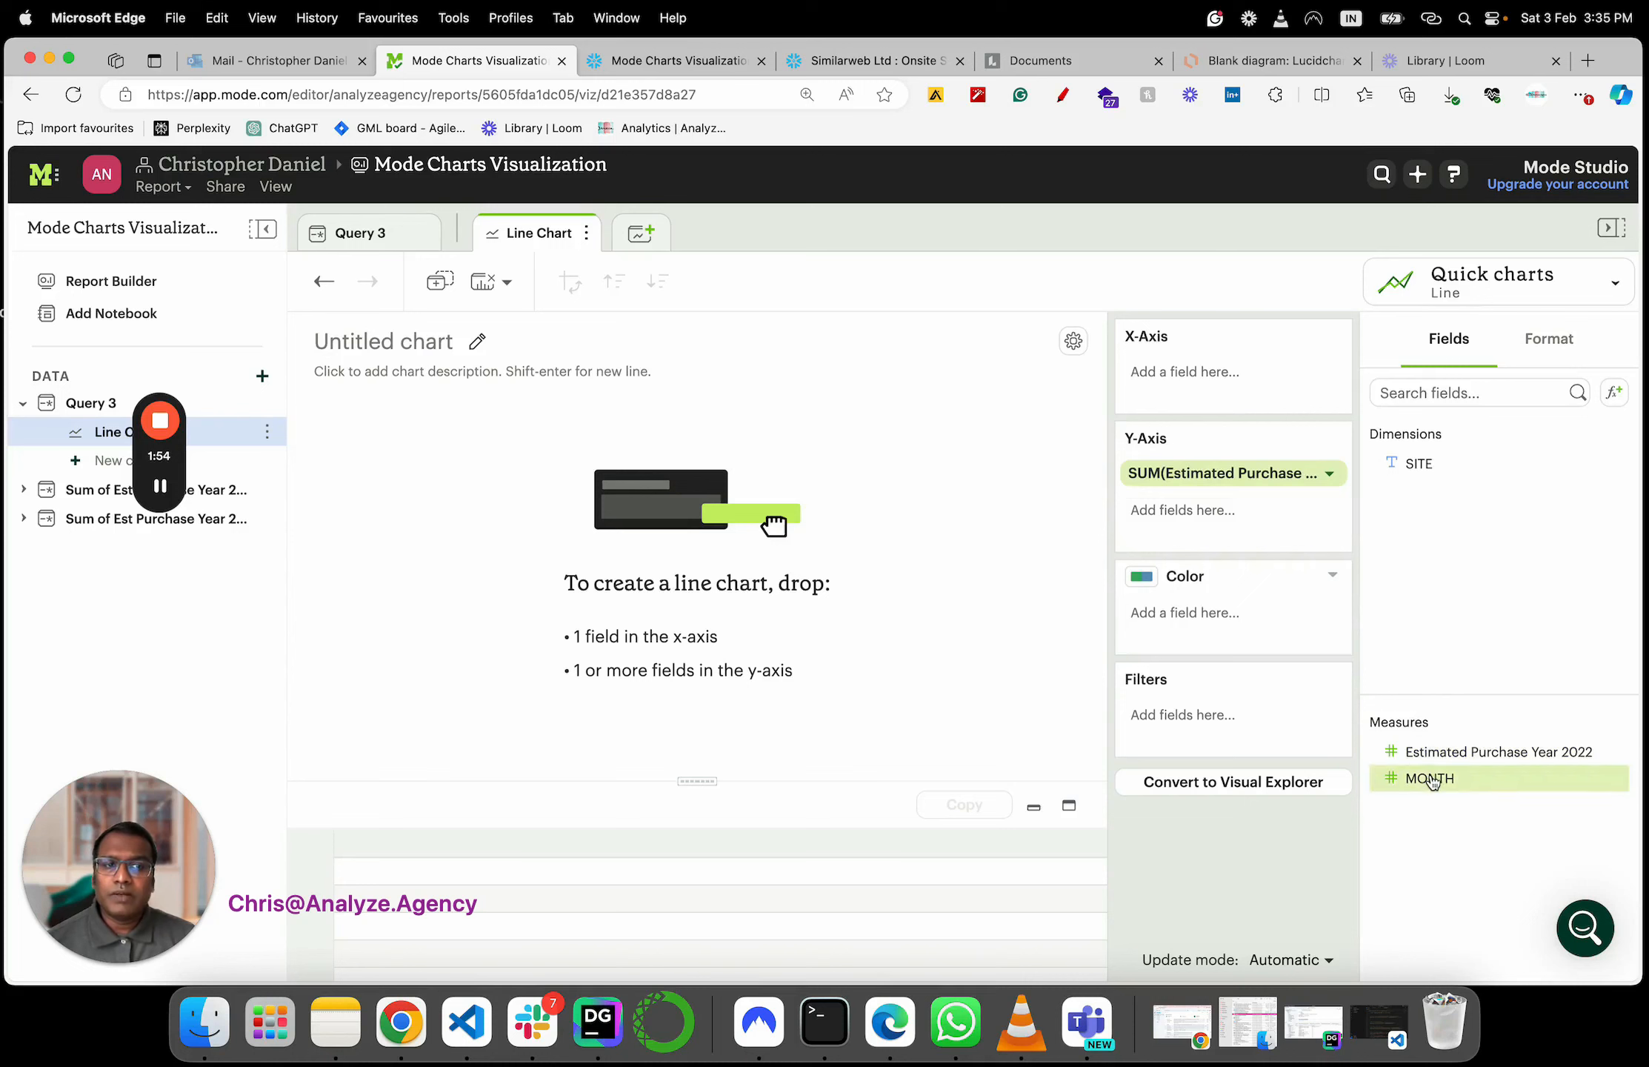
drag(1425, 778, 1185, 379)
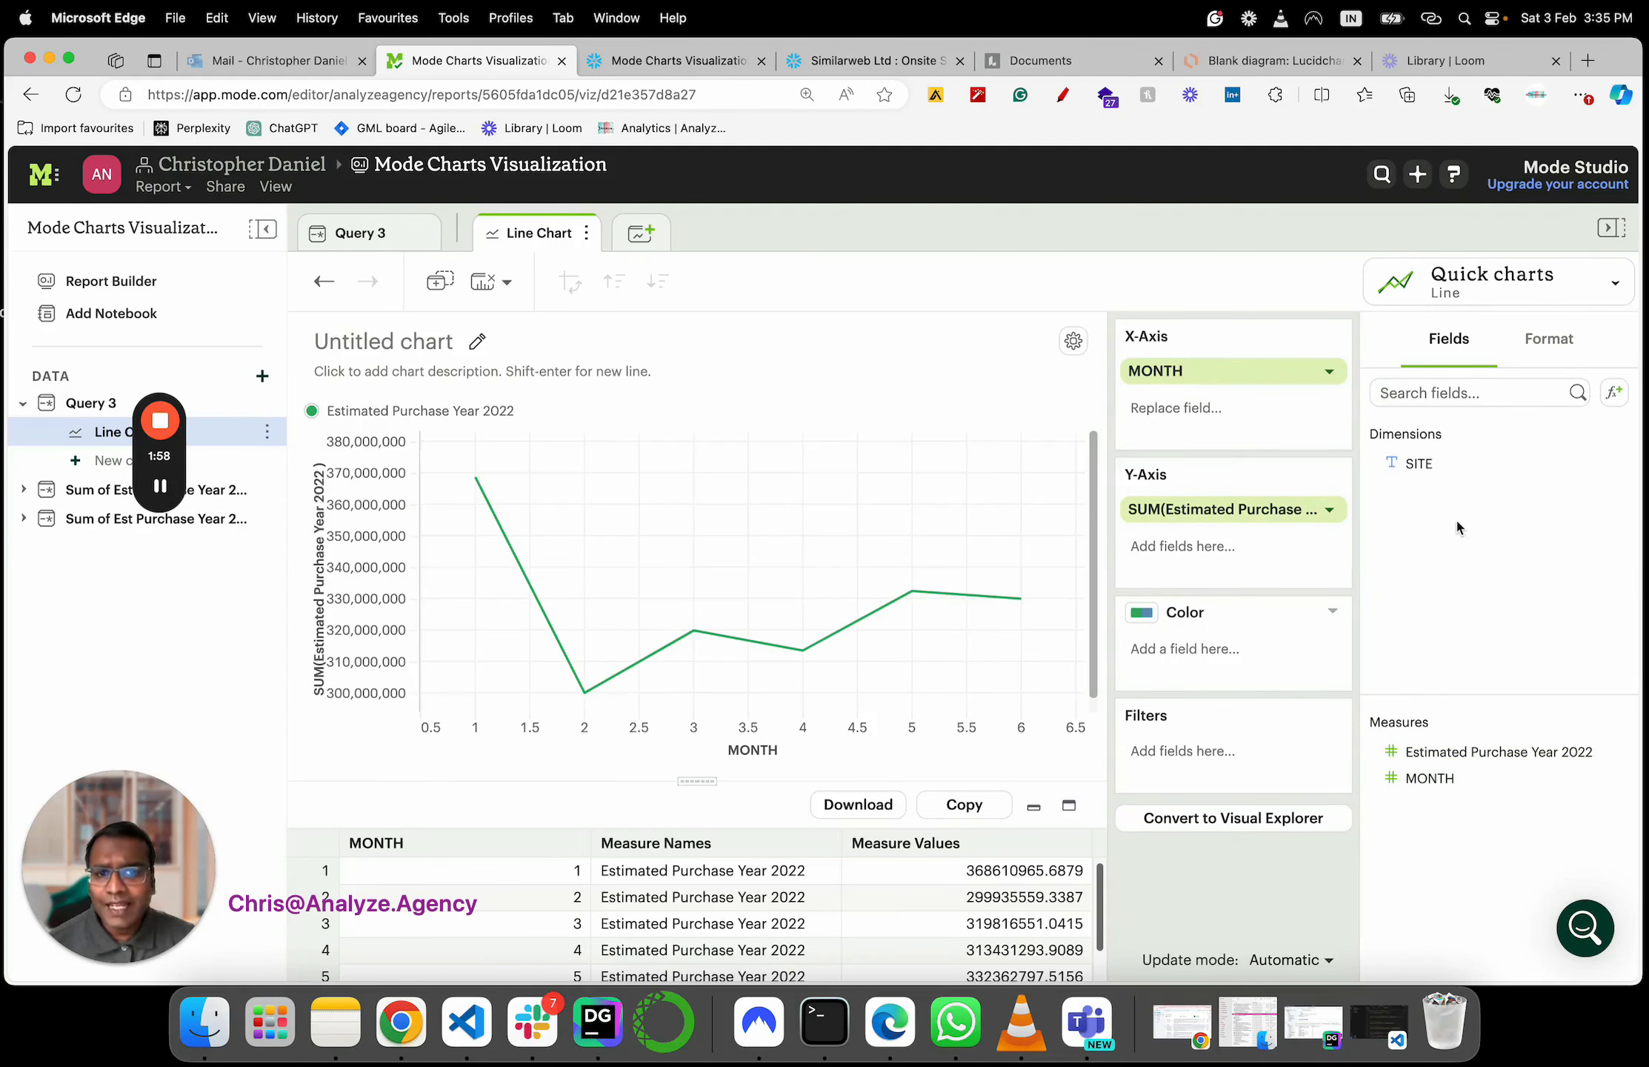
click(1419, 473)
drag(1419, 473, 1218, 662)
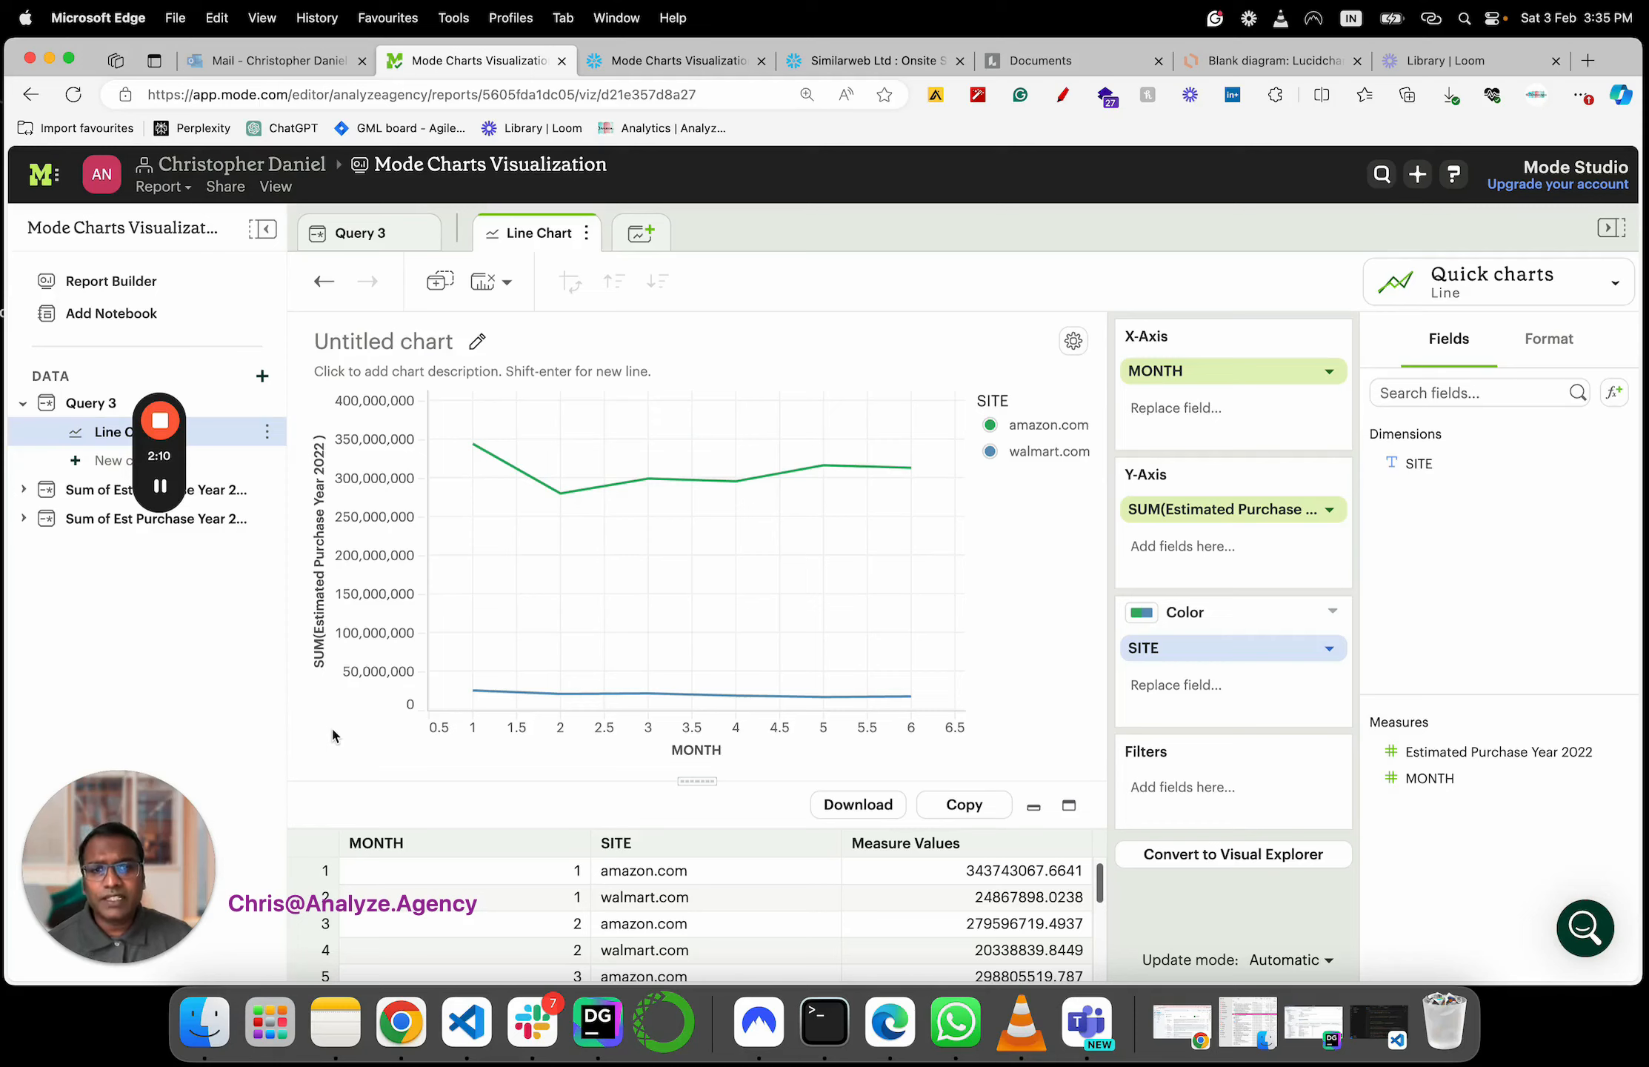
click(1045, 453)
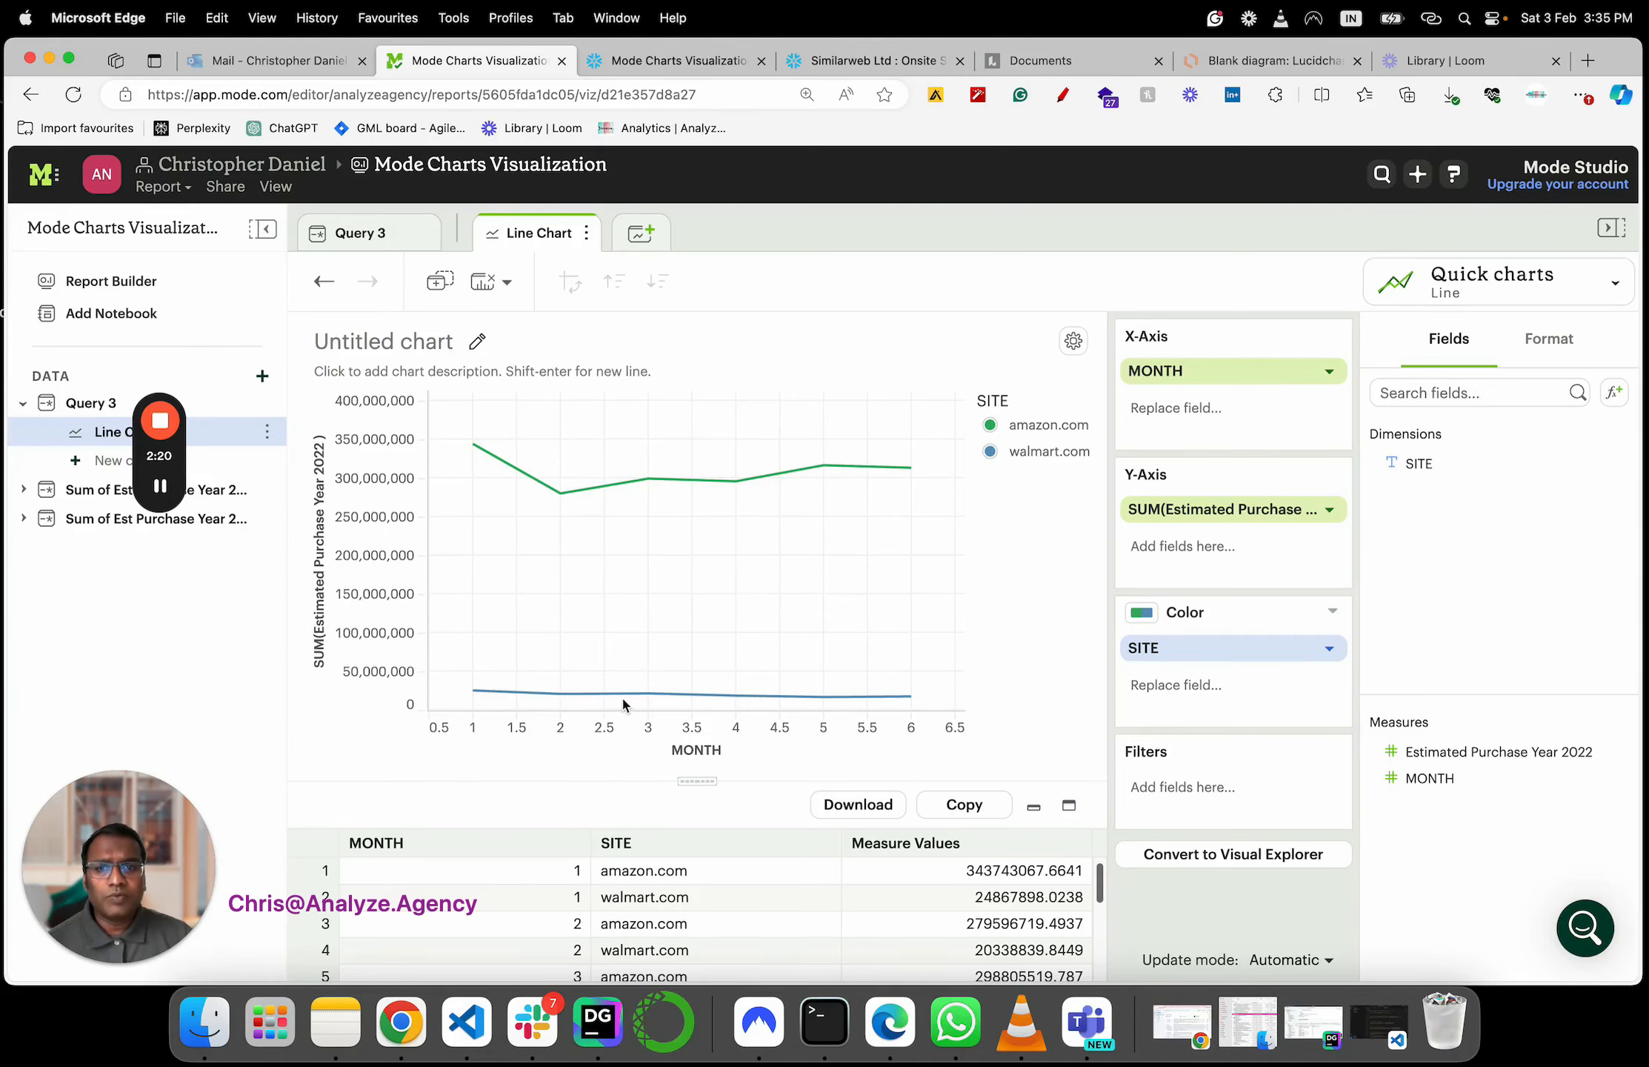
mouse_move(642, 693)
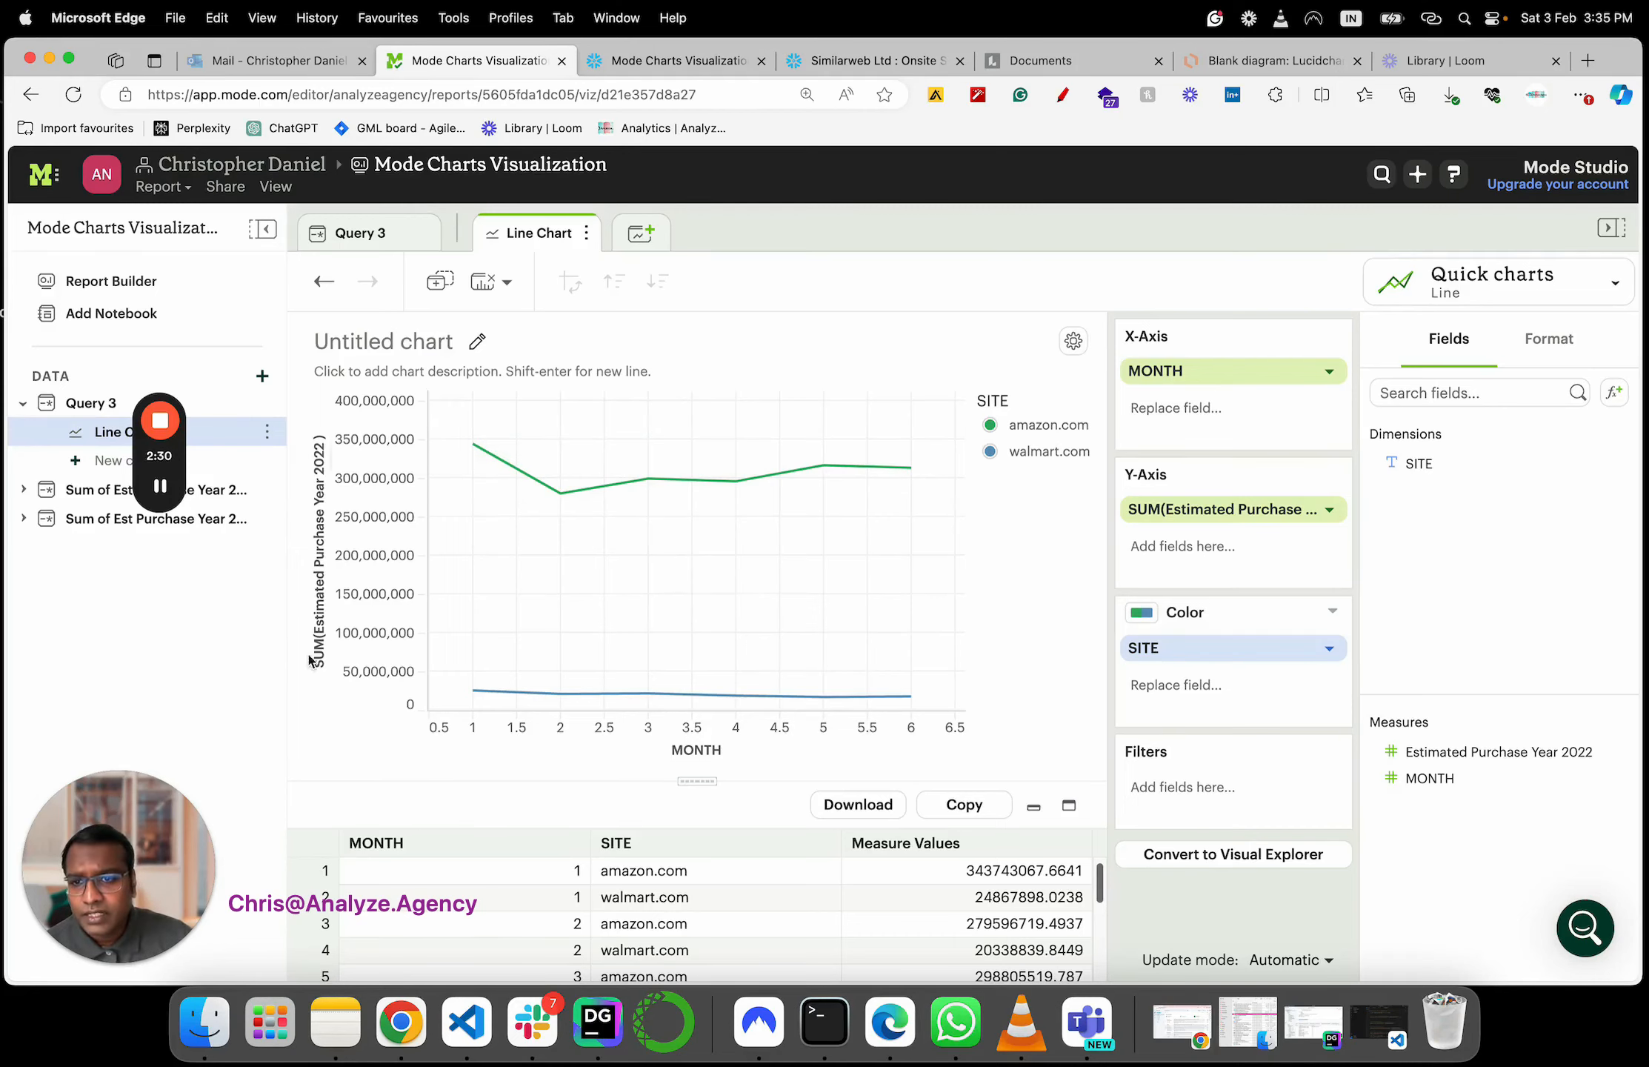
drag(317, 656, 317, 643)
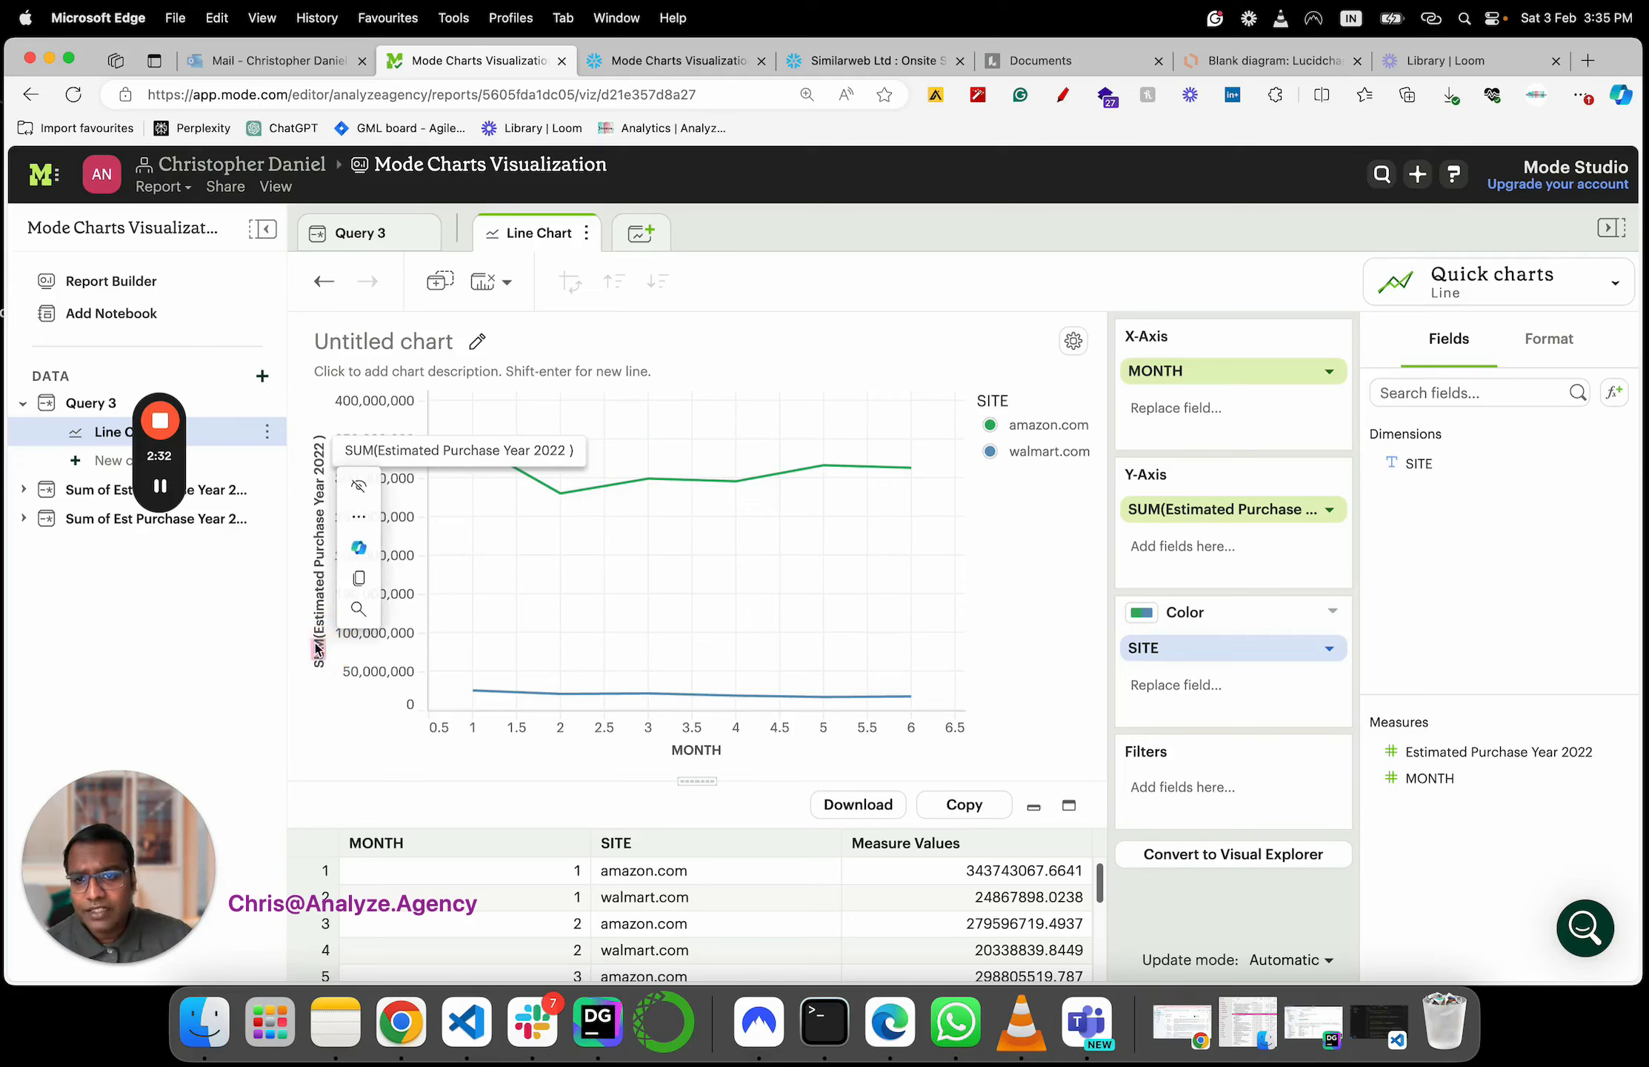
double_click(680, 748)
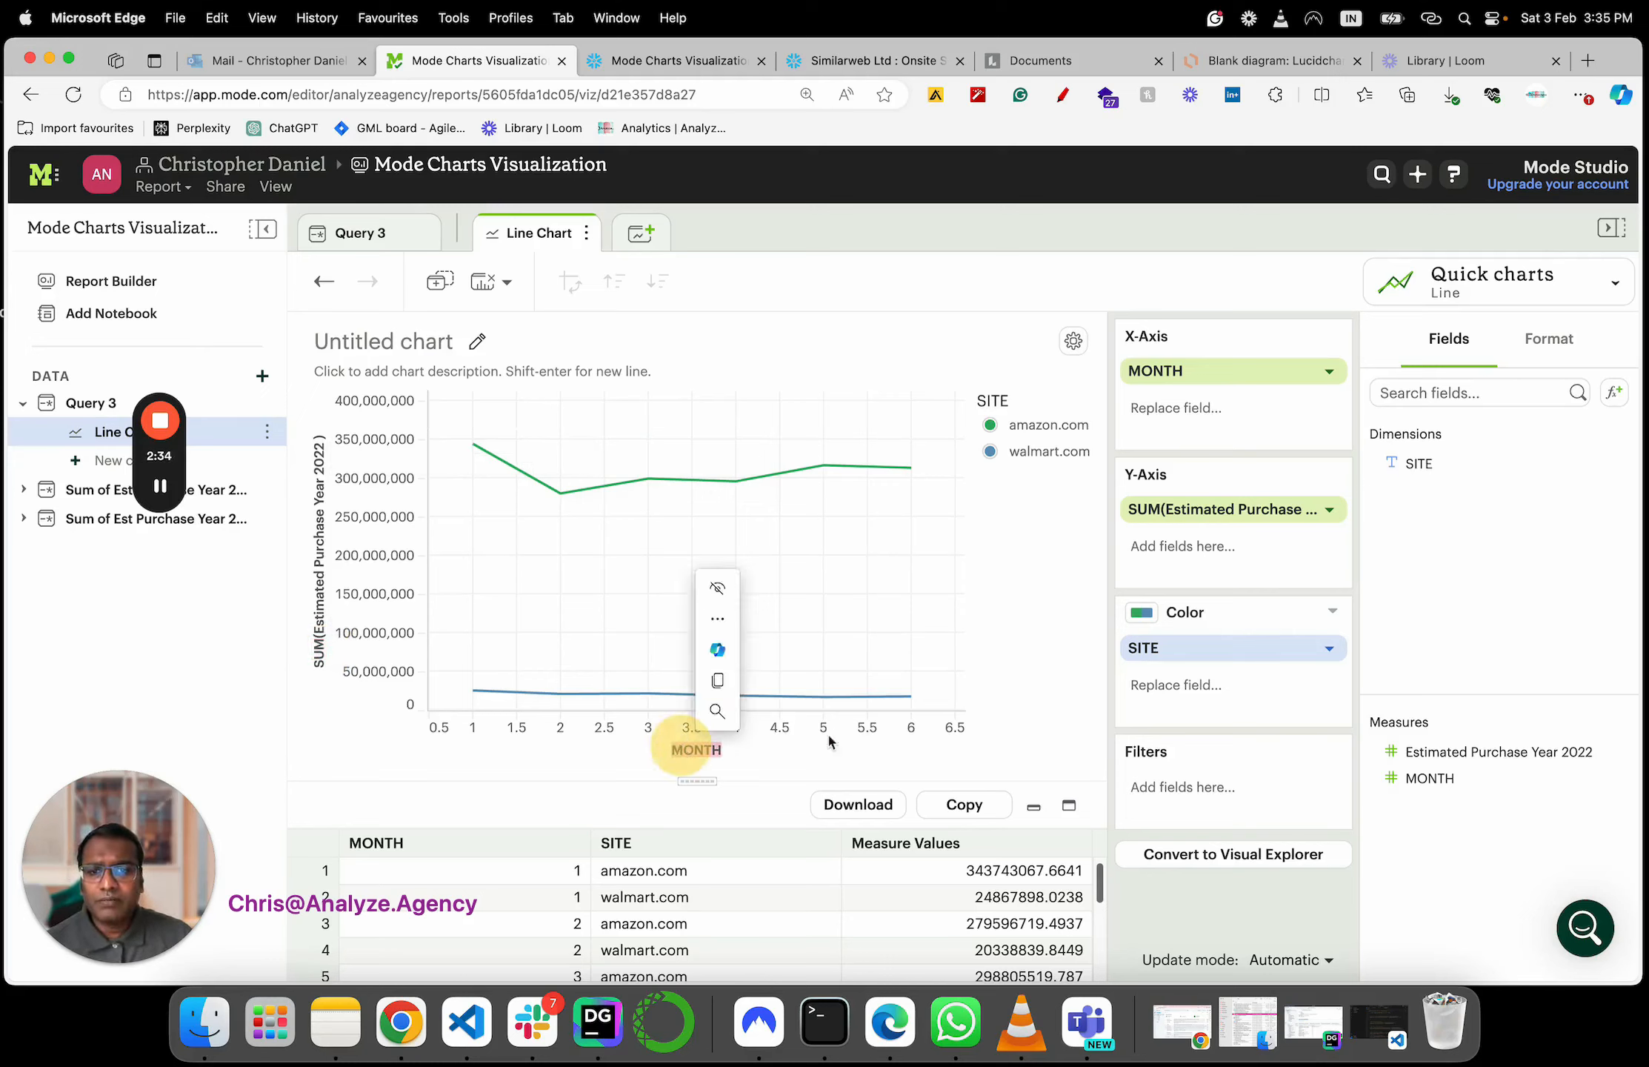
double_click(991, 402)
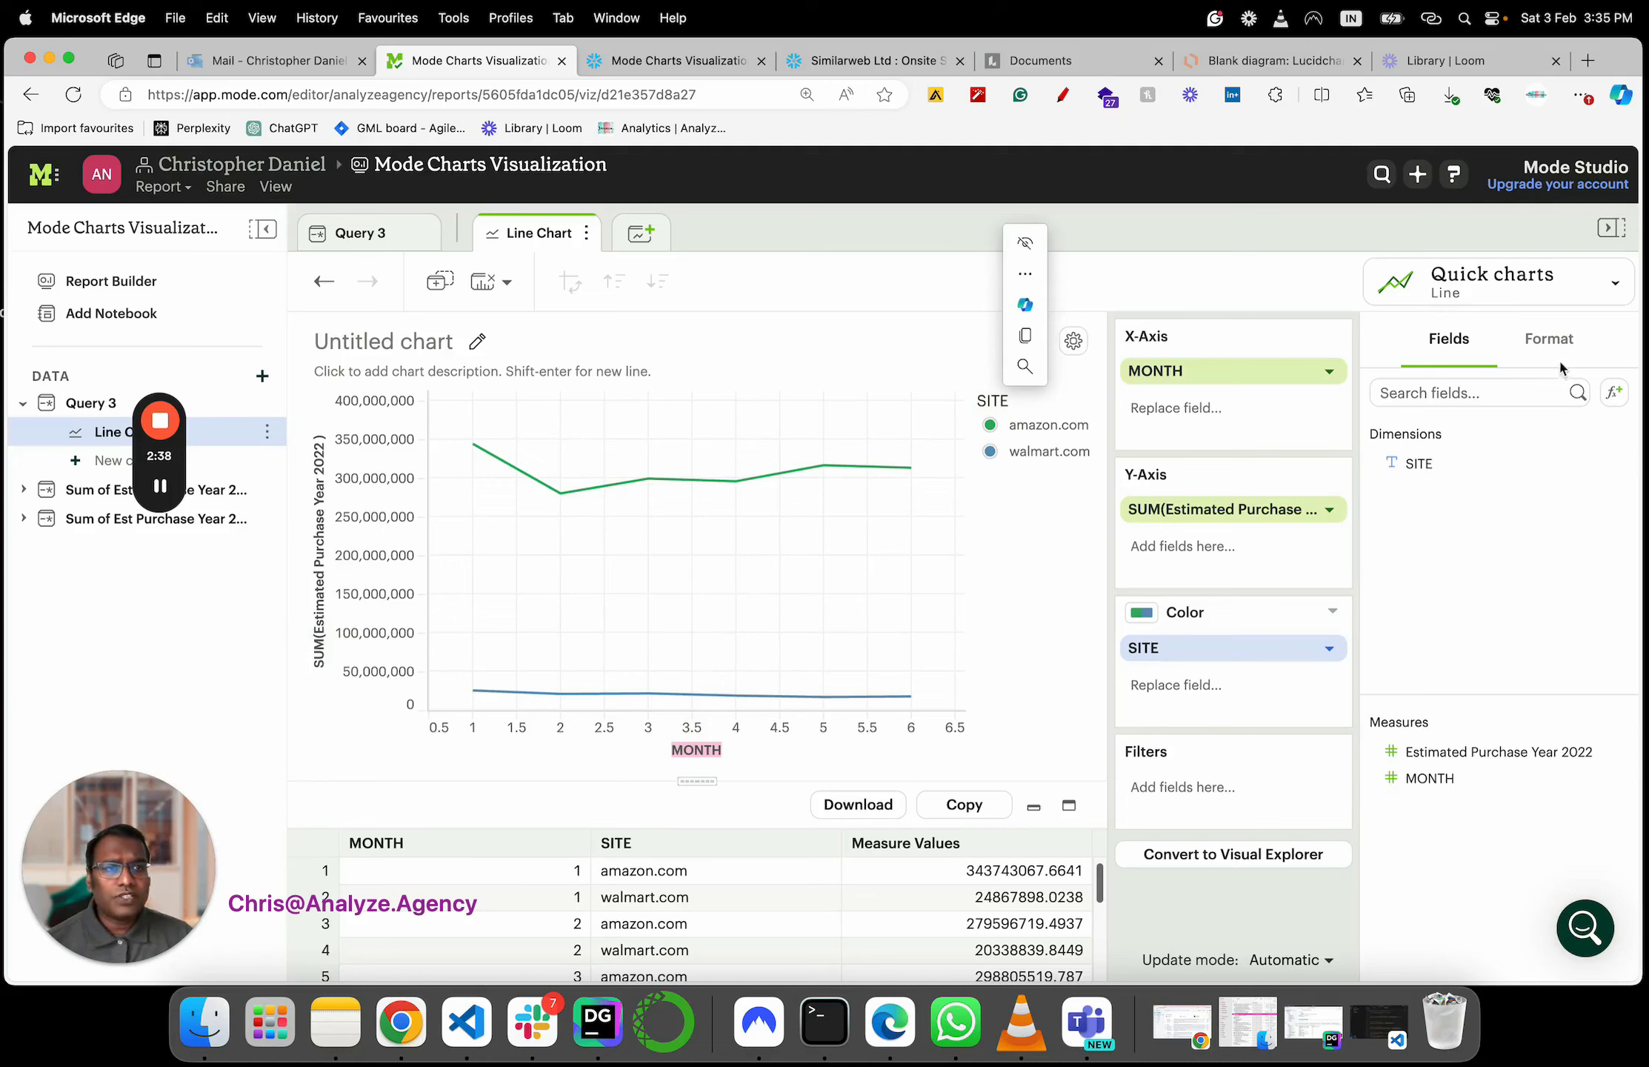
Set the line chart's X-axis title to Month in the format settings
click(1548, 341)
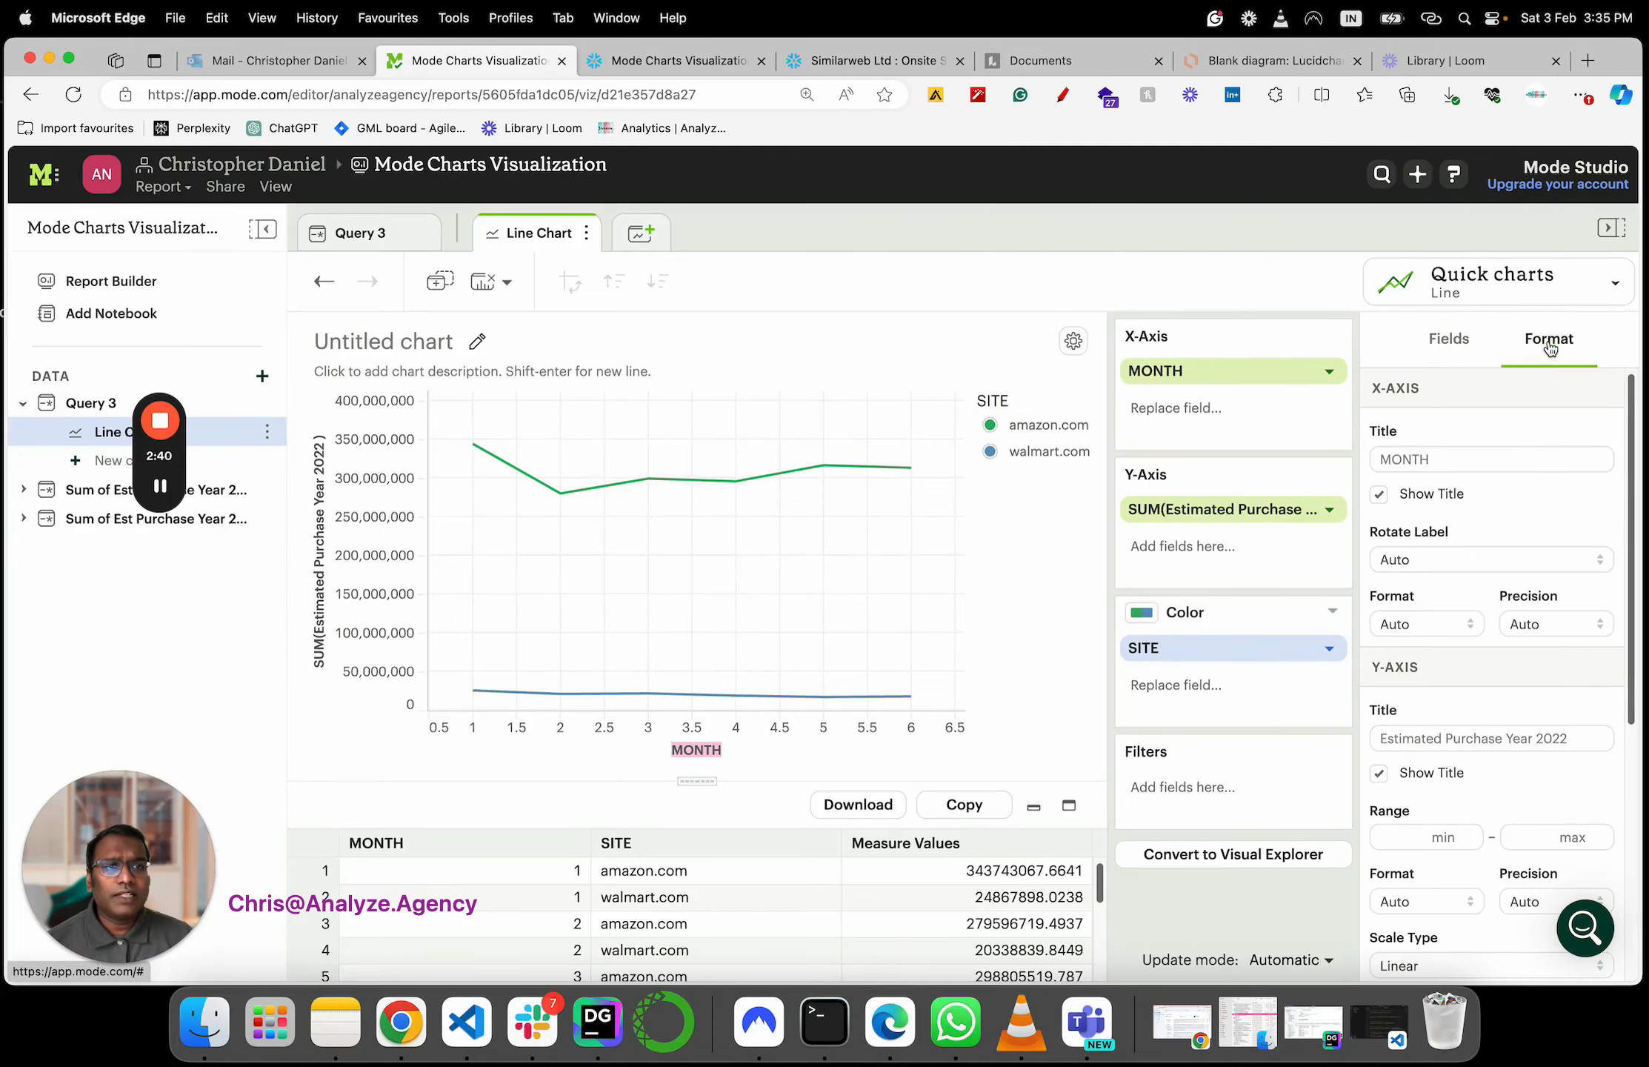
click(1458, 460)
text(Mont)
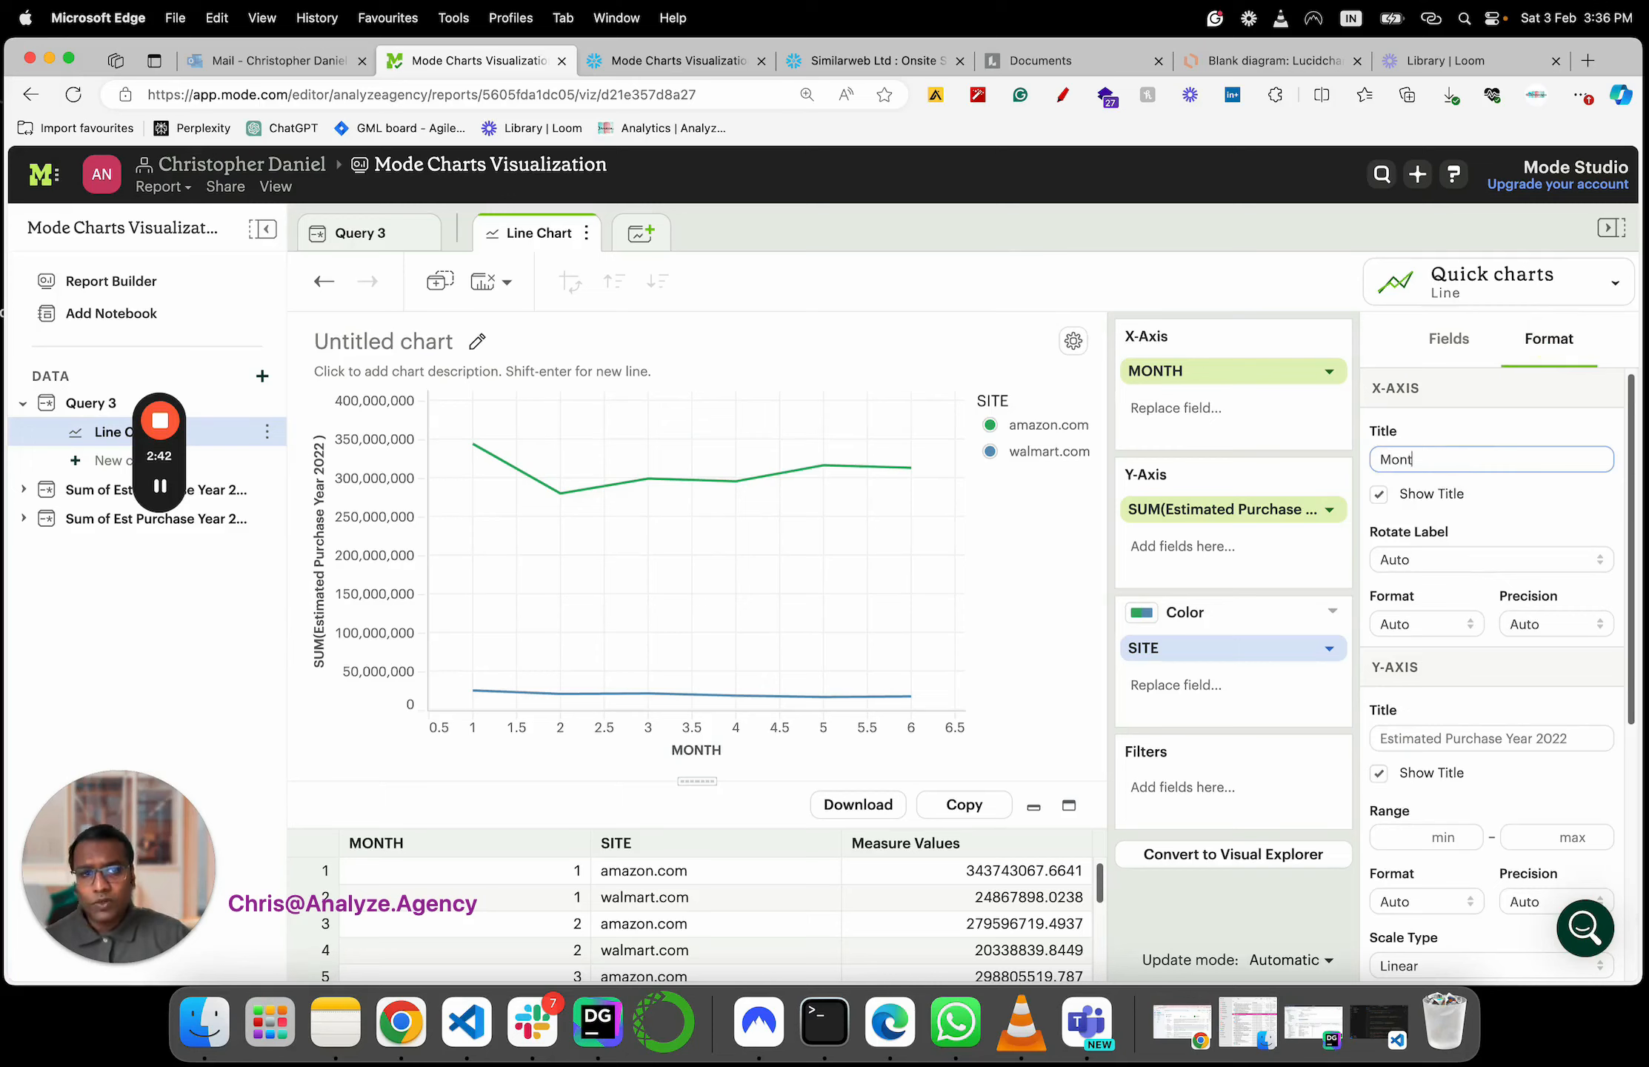
text(h)
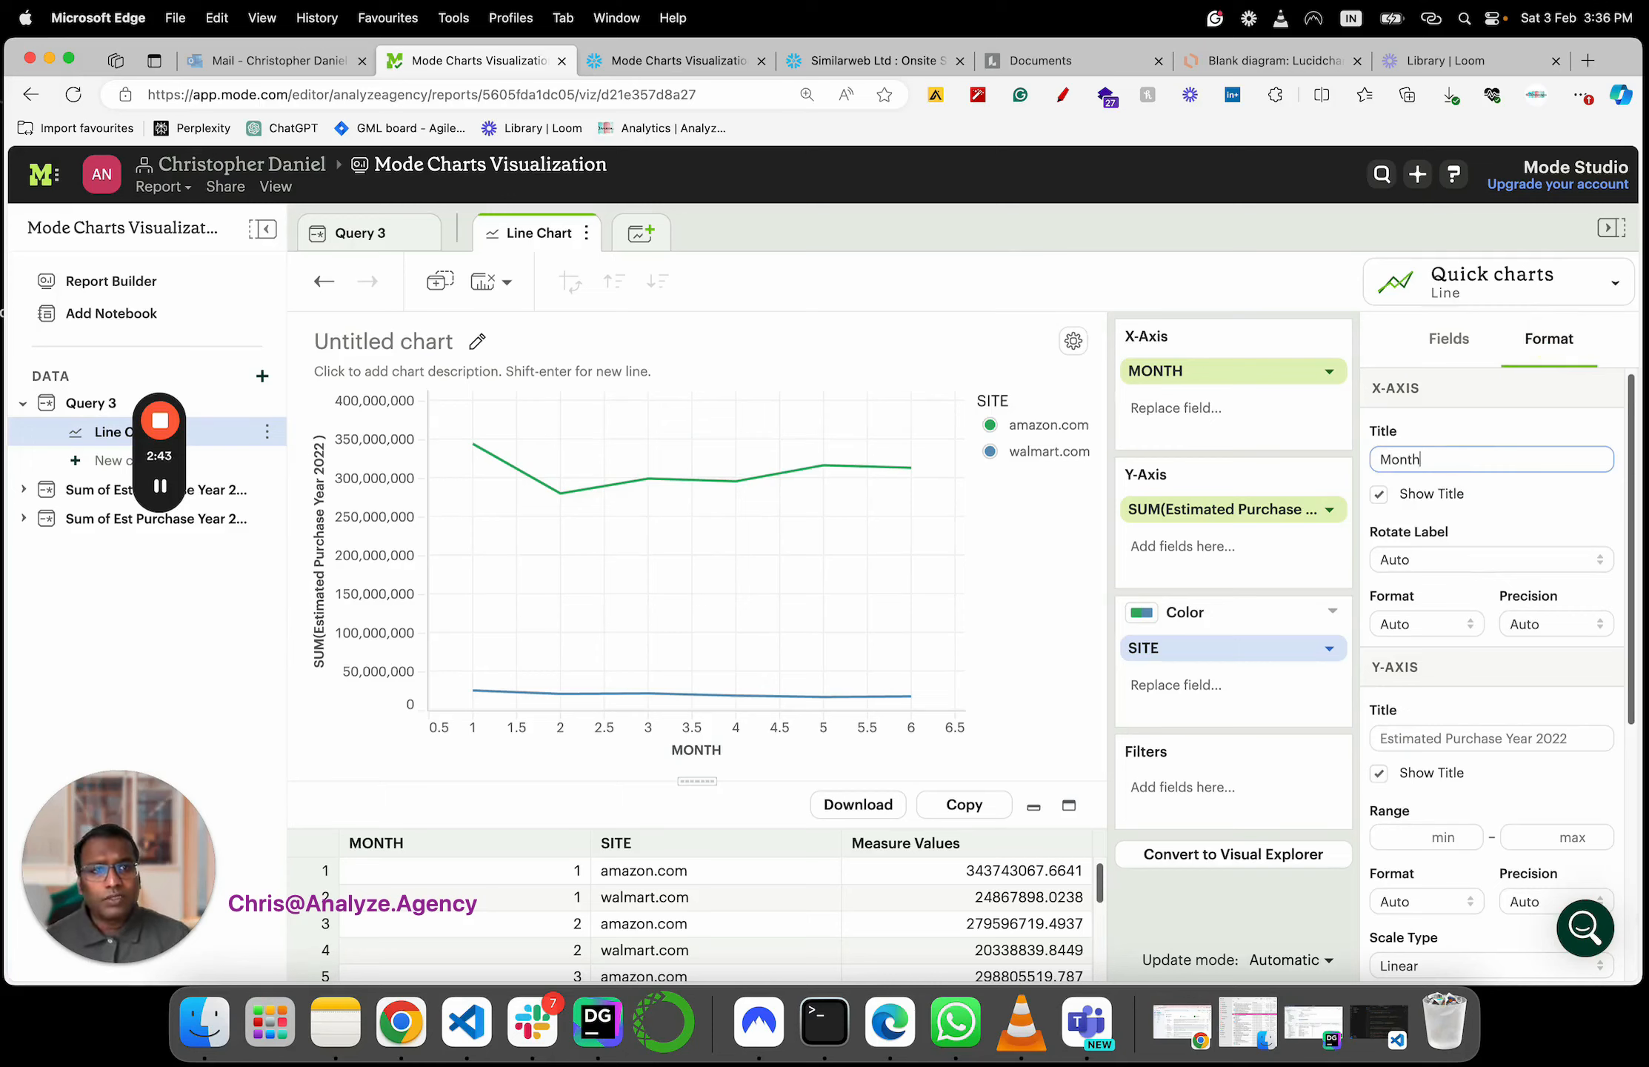
click(1469, 739)
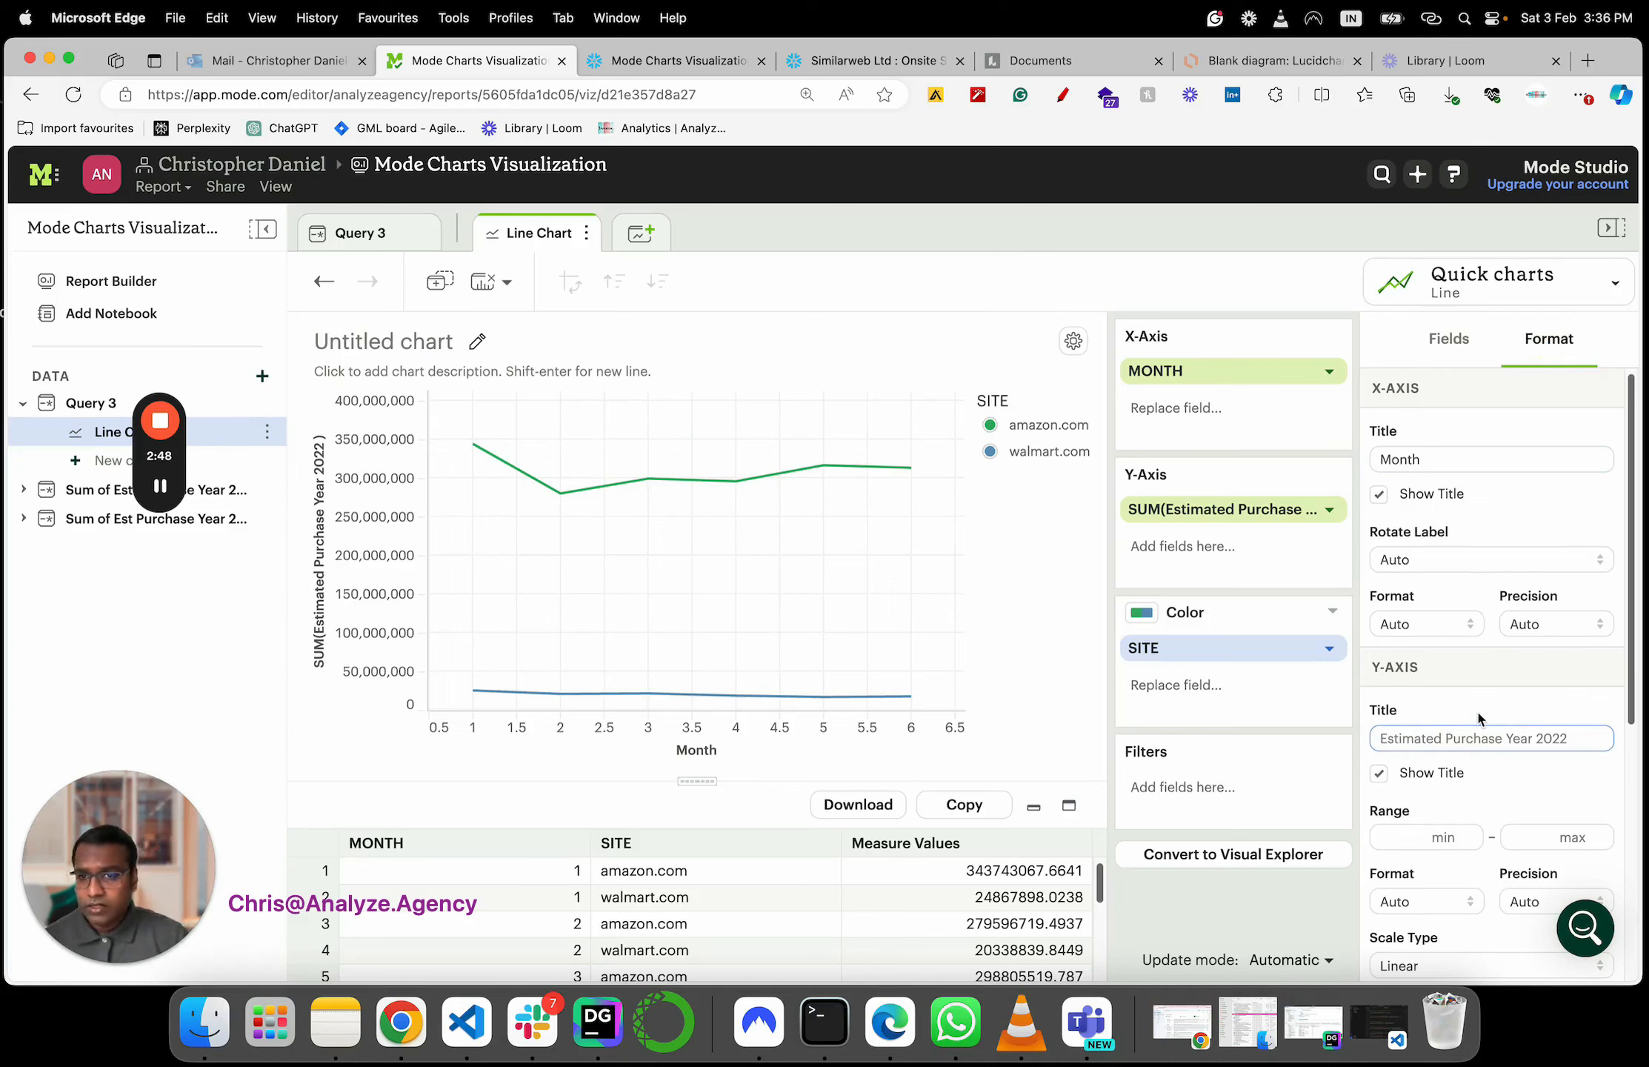
key(super+shift+d)
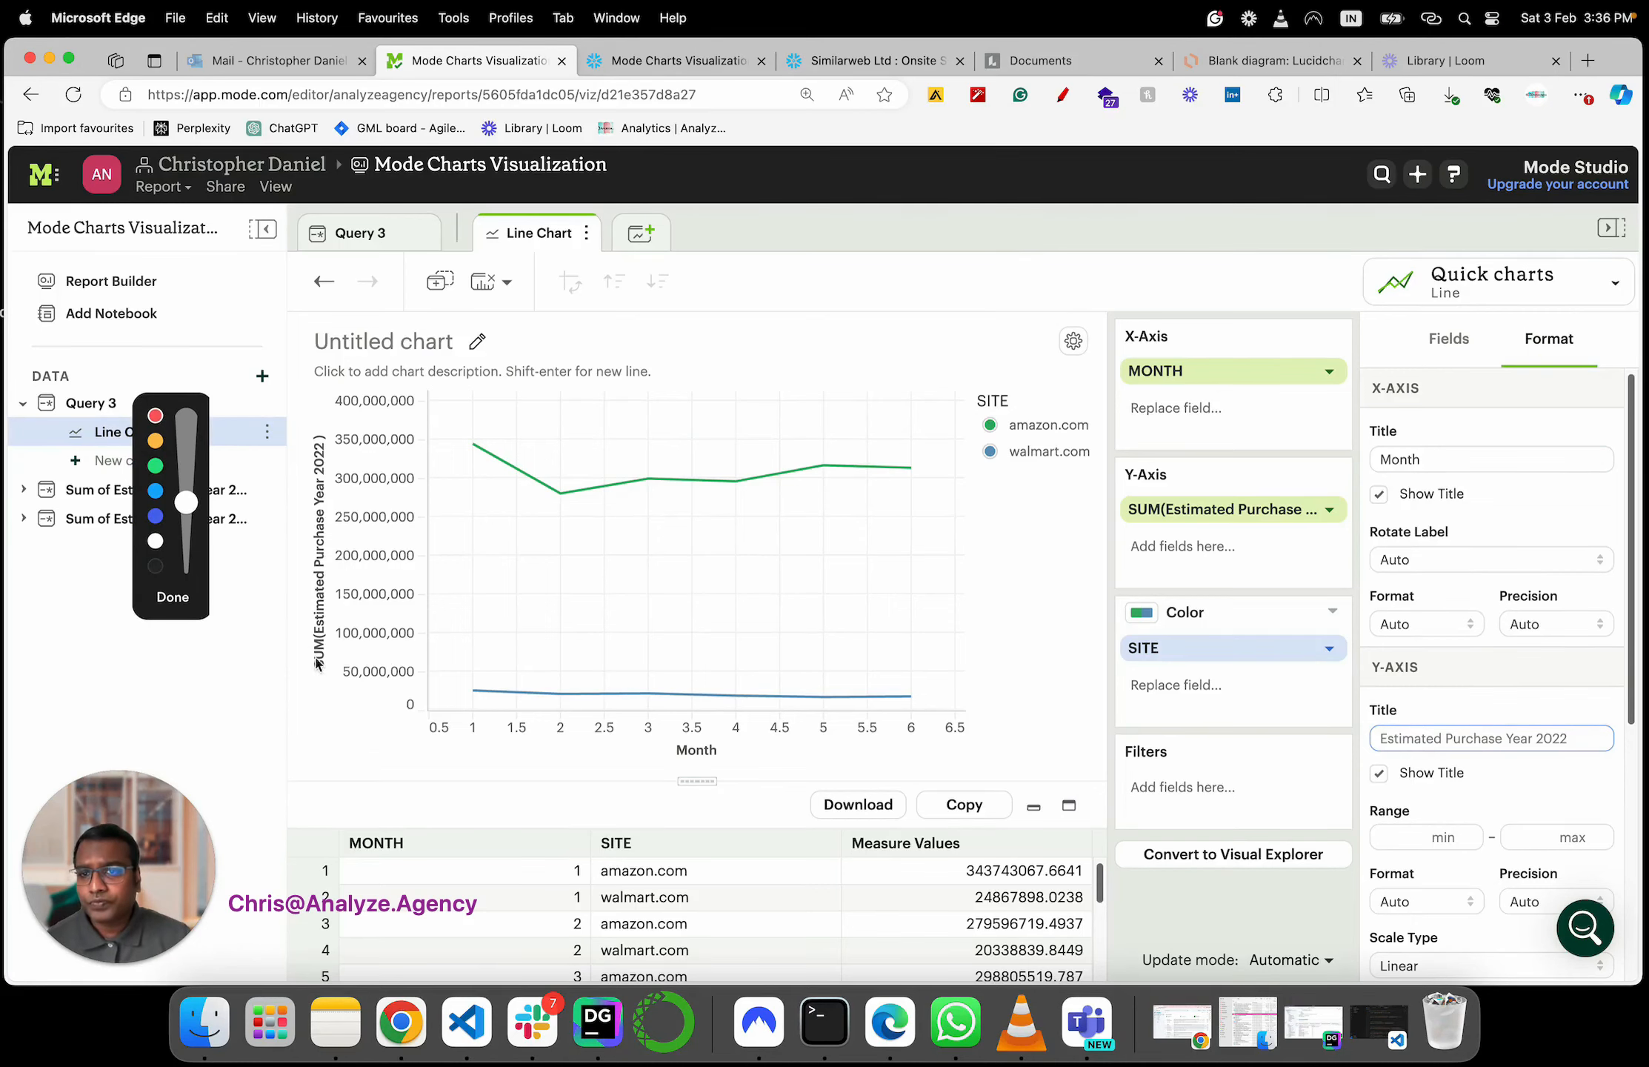
mouse_move(290, 628)
mouse_down()
mouse_move(295, 599)
mouse_move(311, 711)
mouse_move(265, 633)
mouse_up()
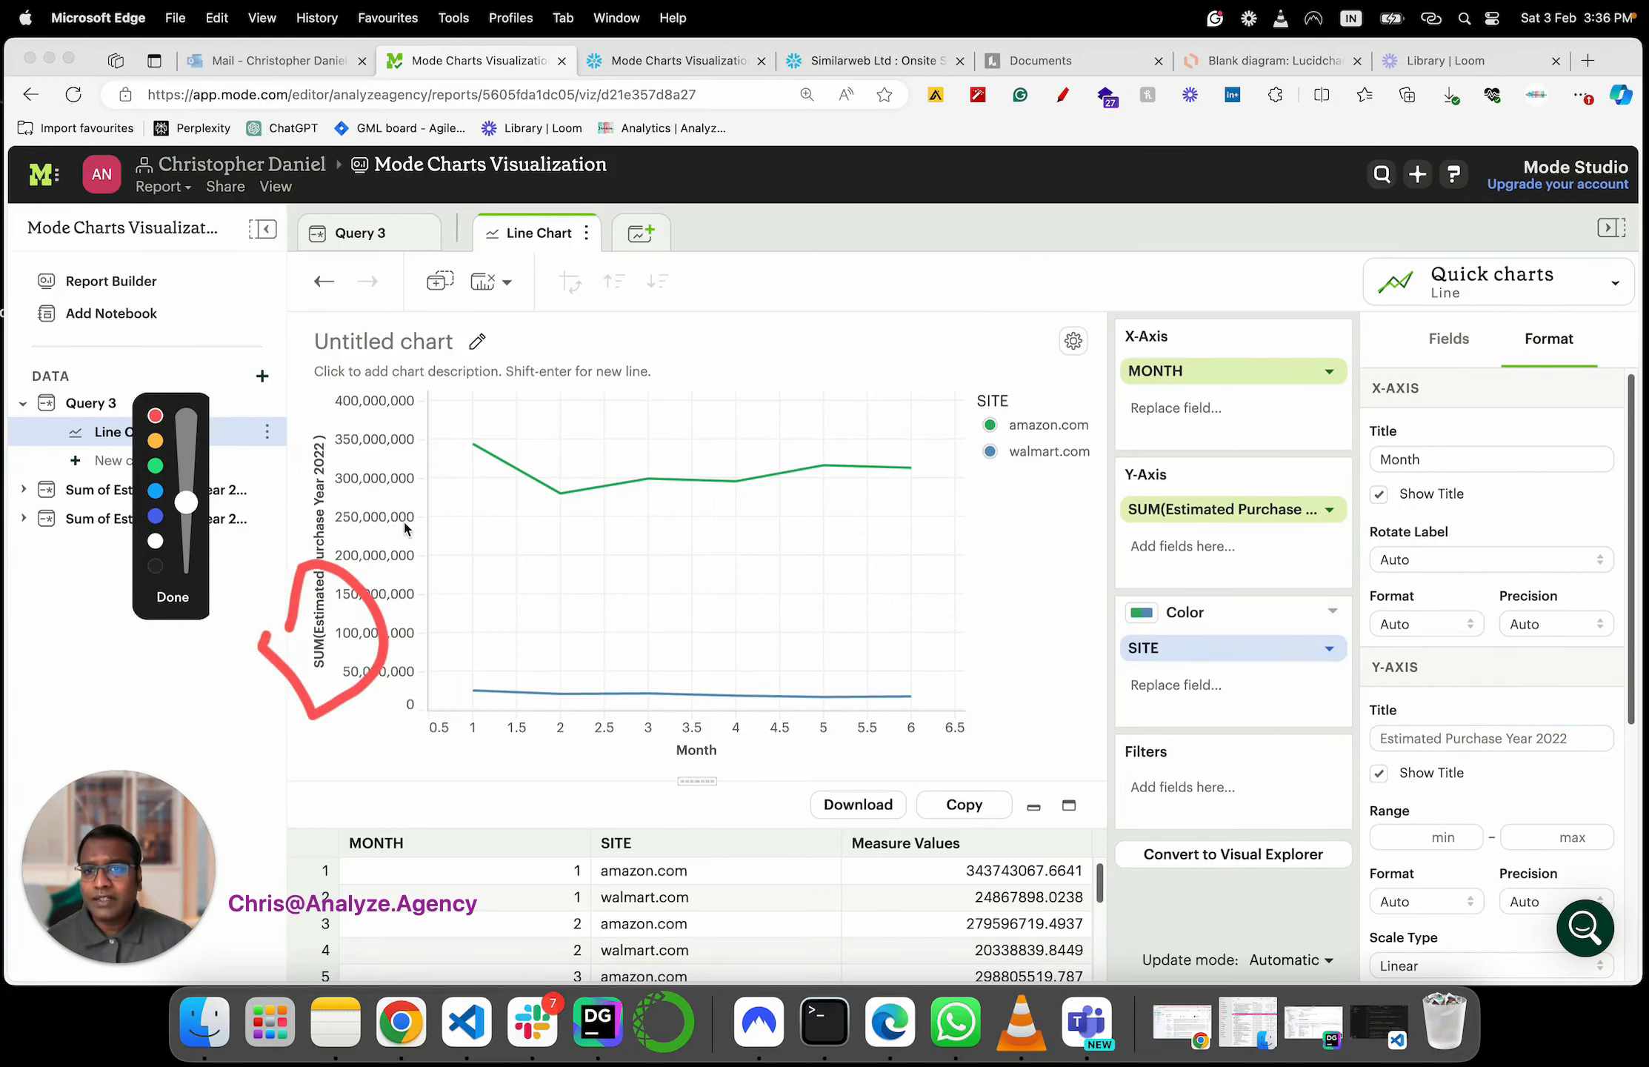
key(super+shift+d)
Set the Y-axis title to Estimated Purchase 2020 and format the axis values as Currency
click(1453, 741)
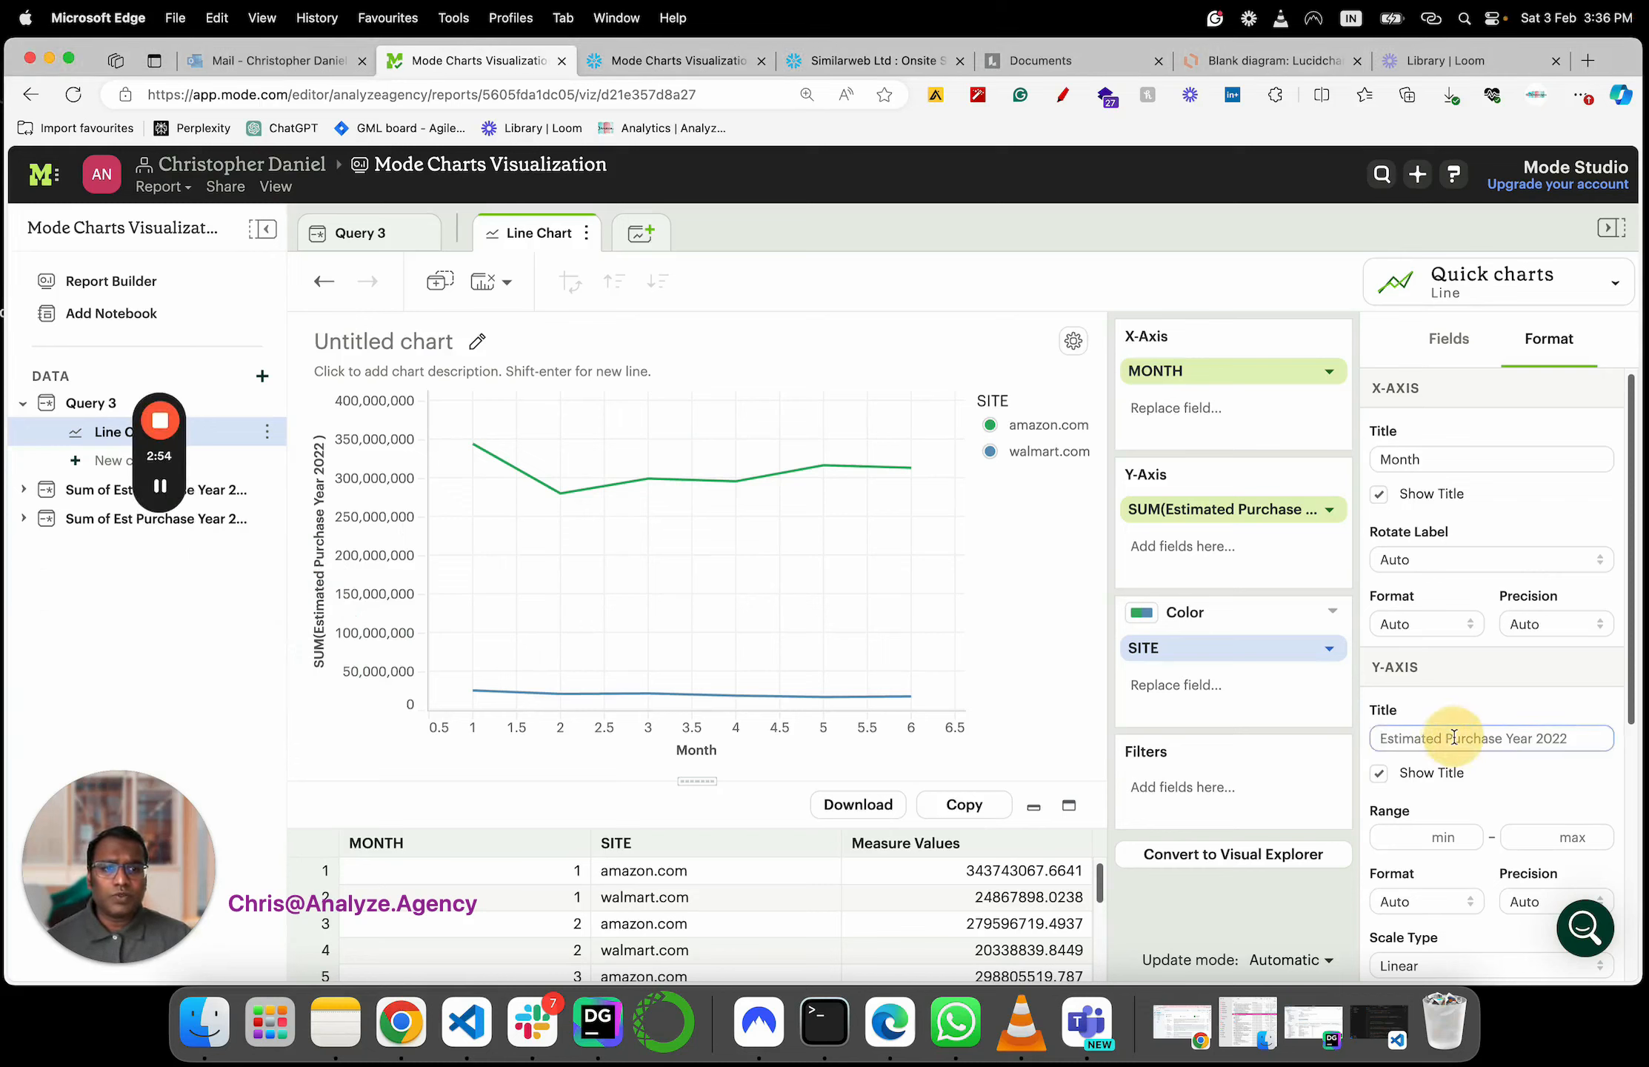
text(Esti)
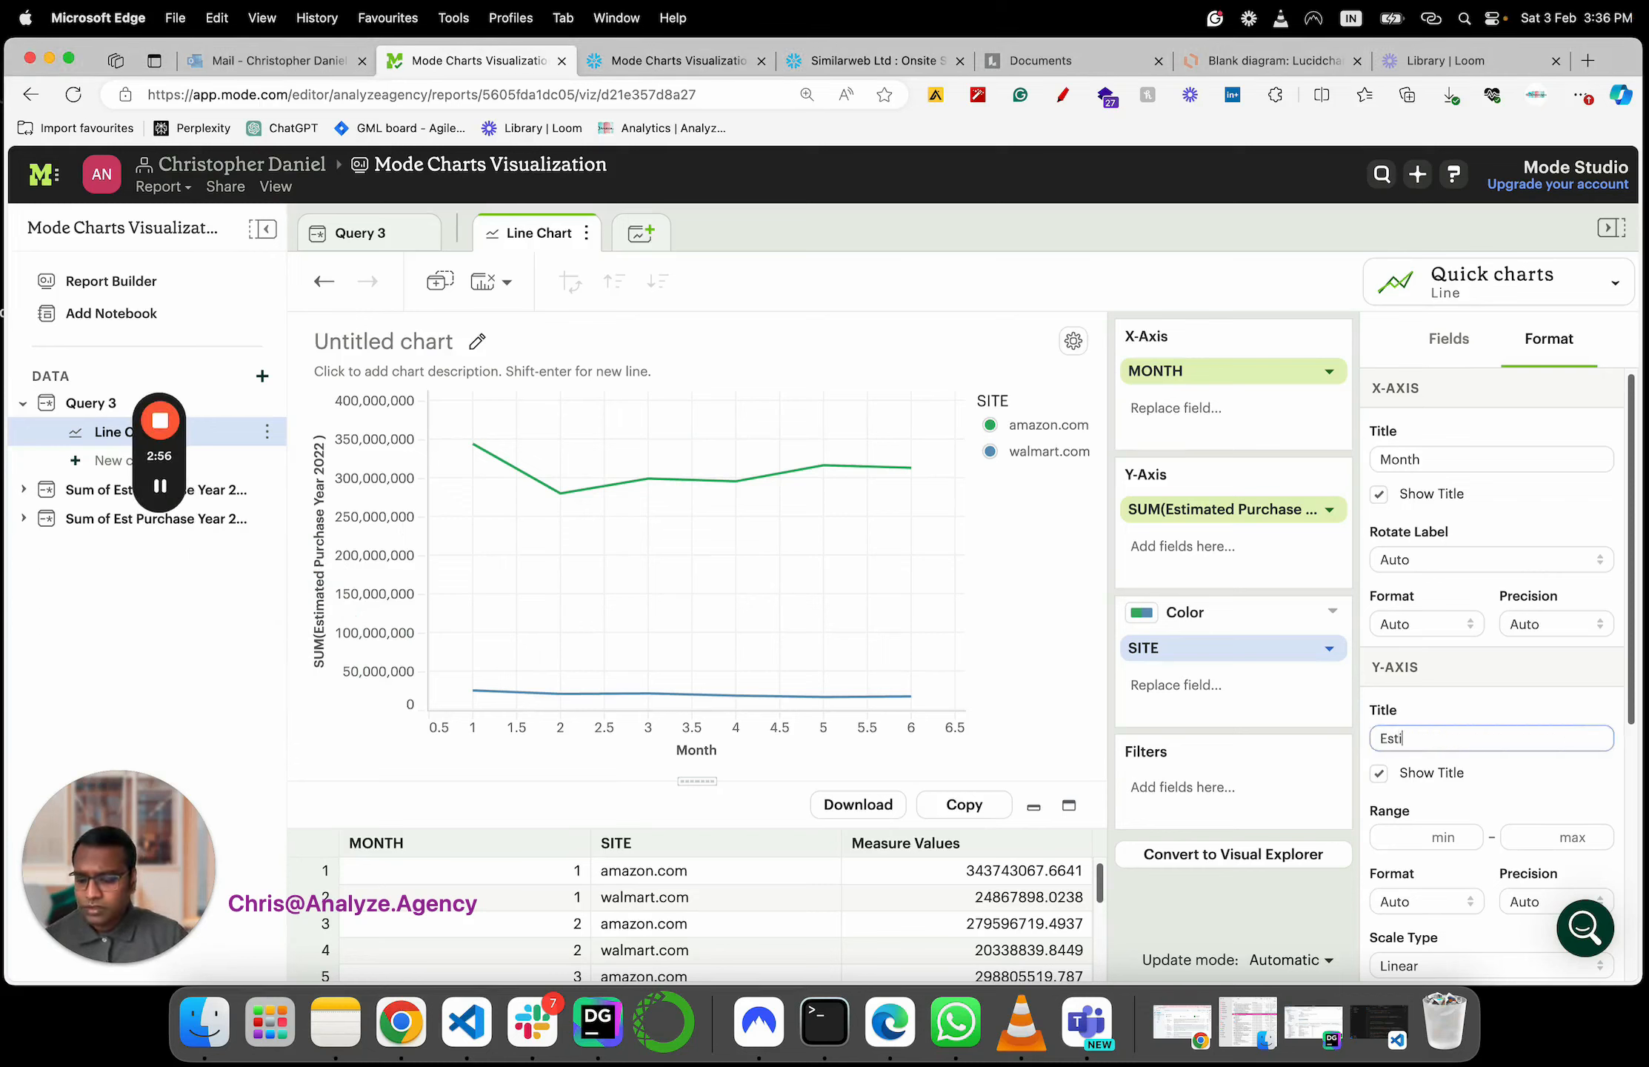
text(mated Pu)
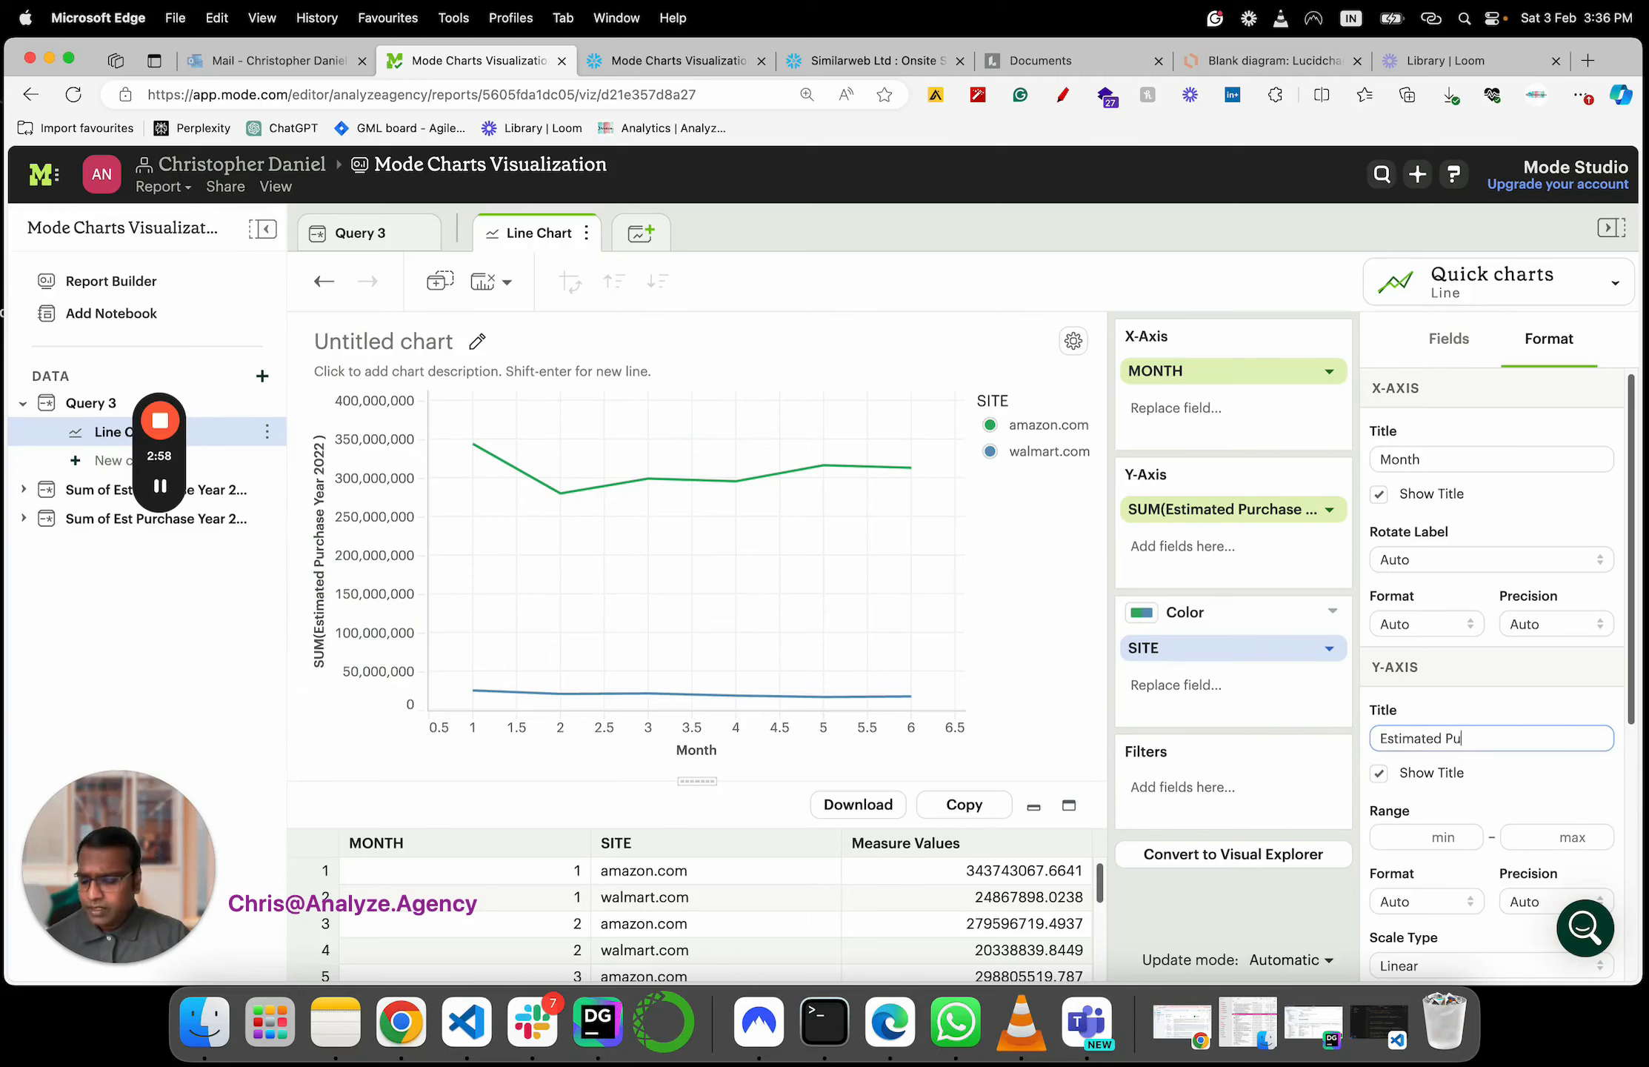
text(rchase 2020)
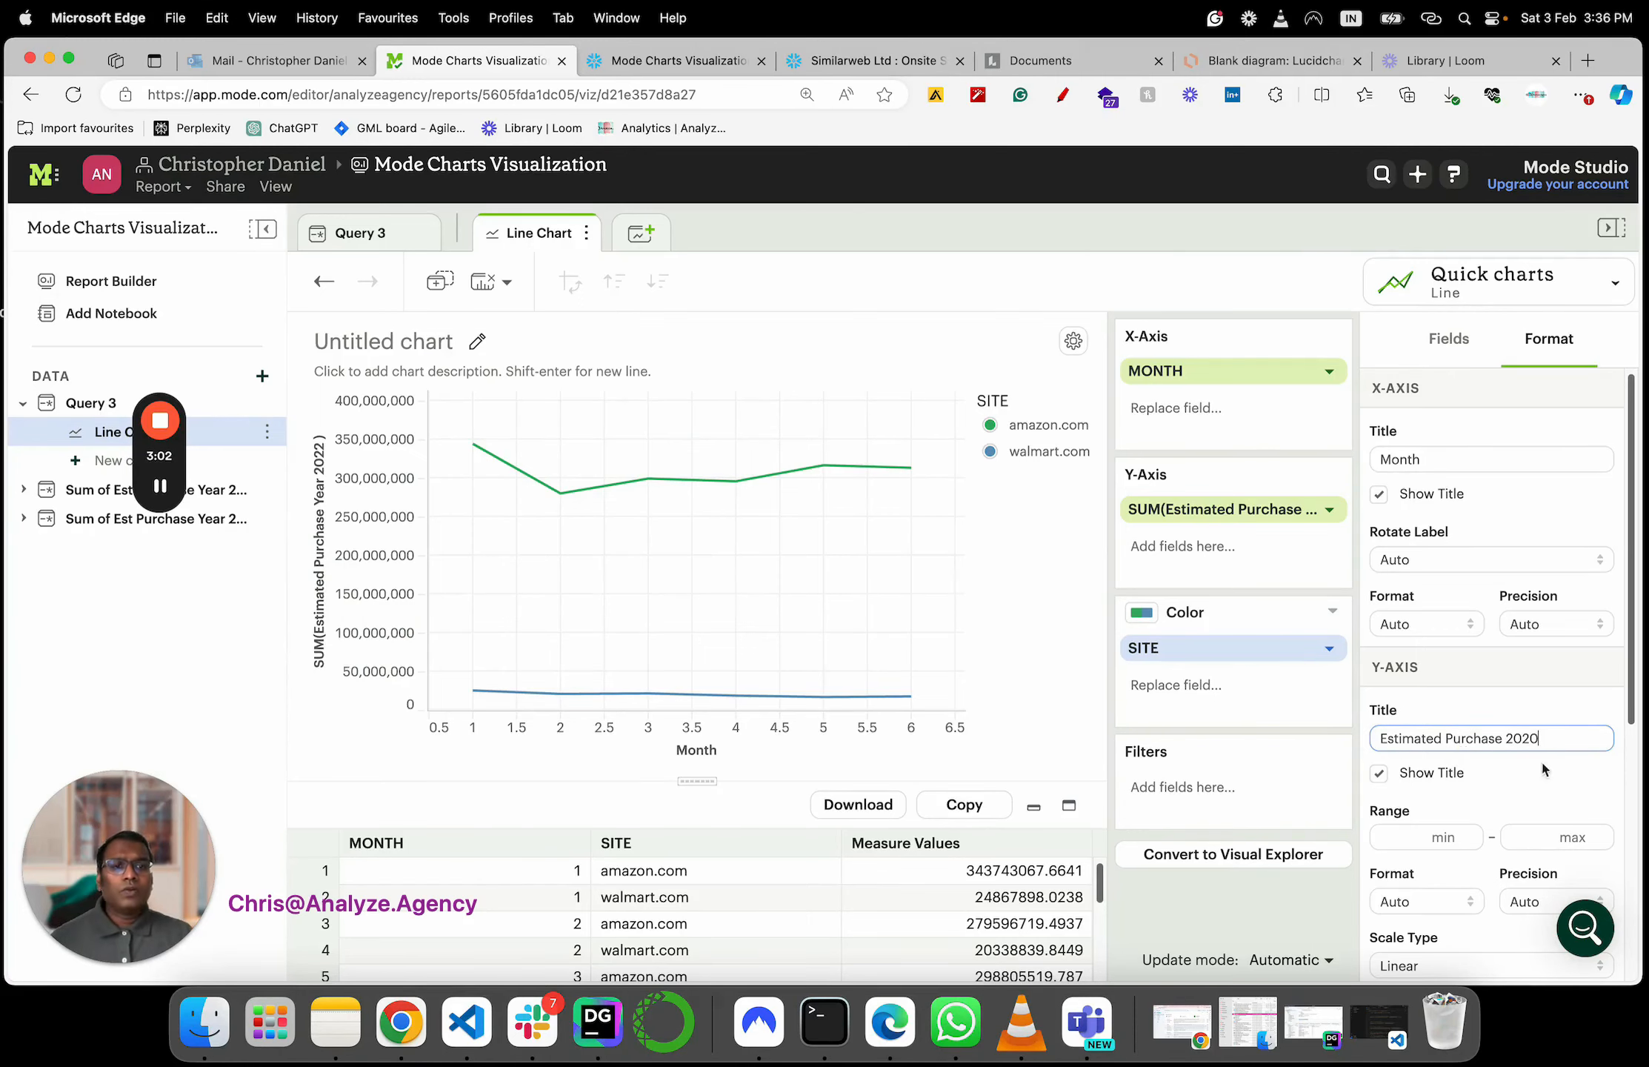
scroll(1541, 758, down, 3)
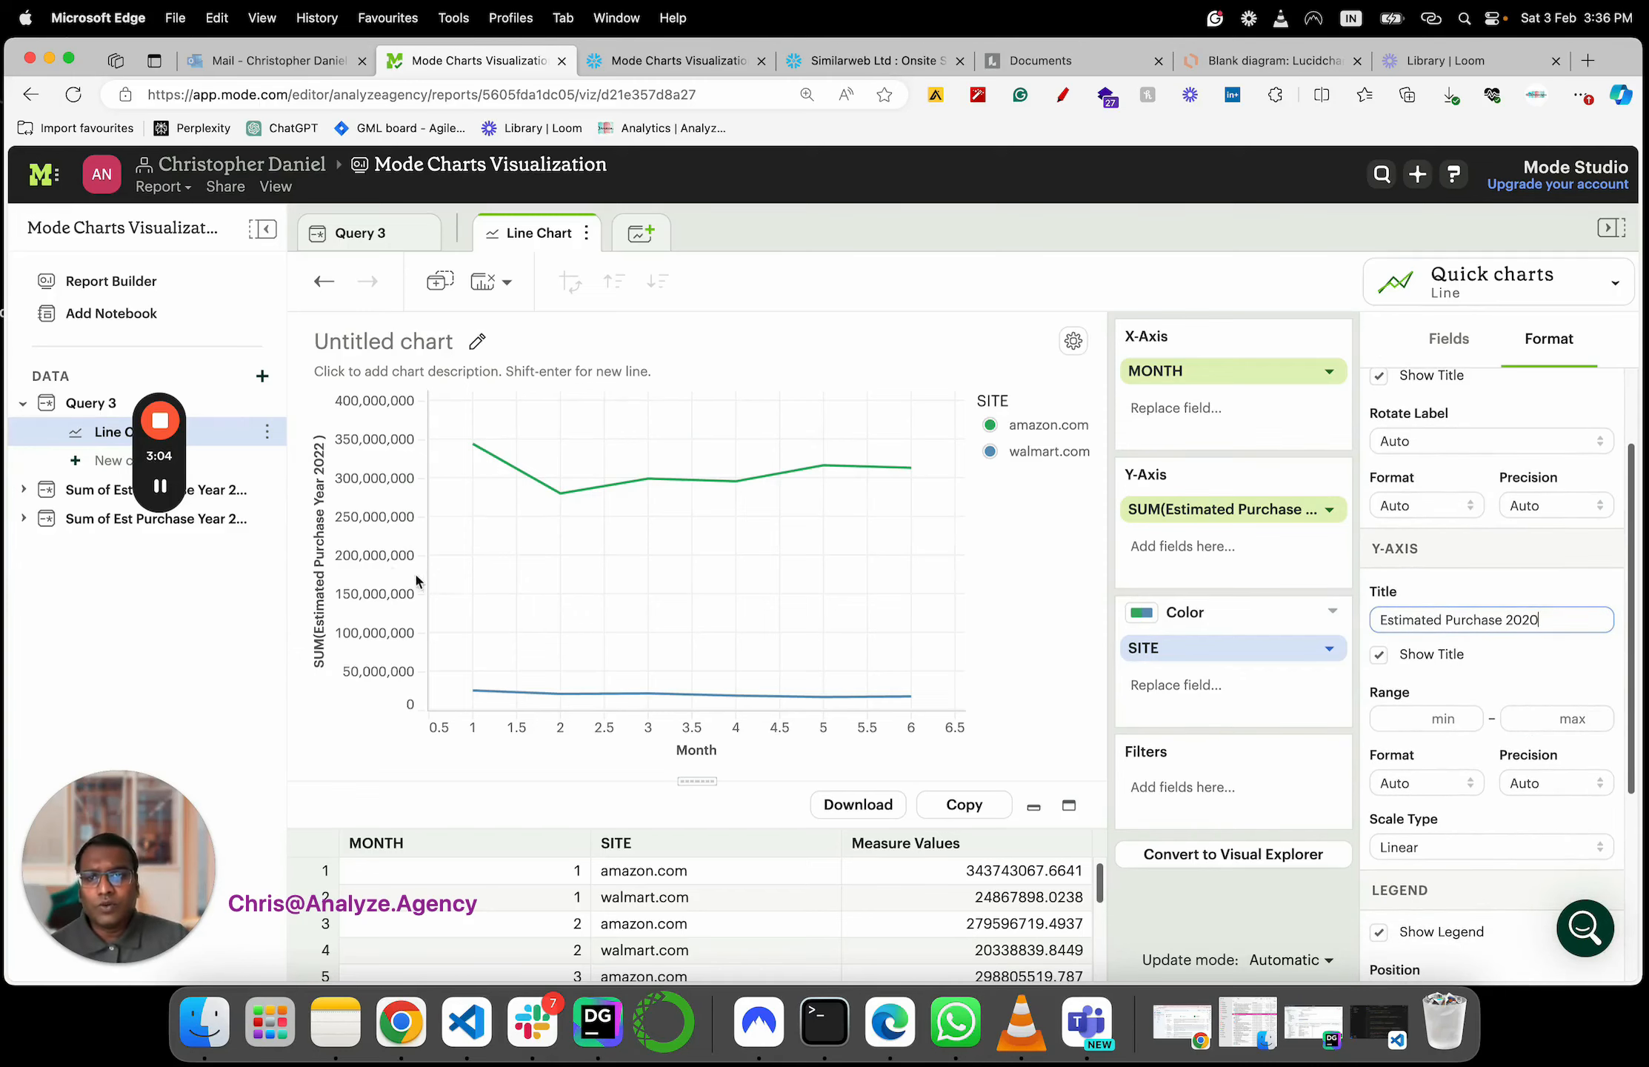
click(1449, 785)
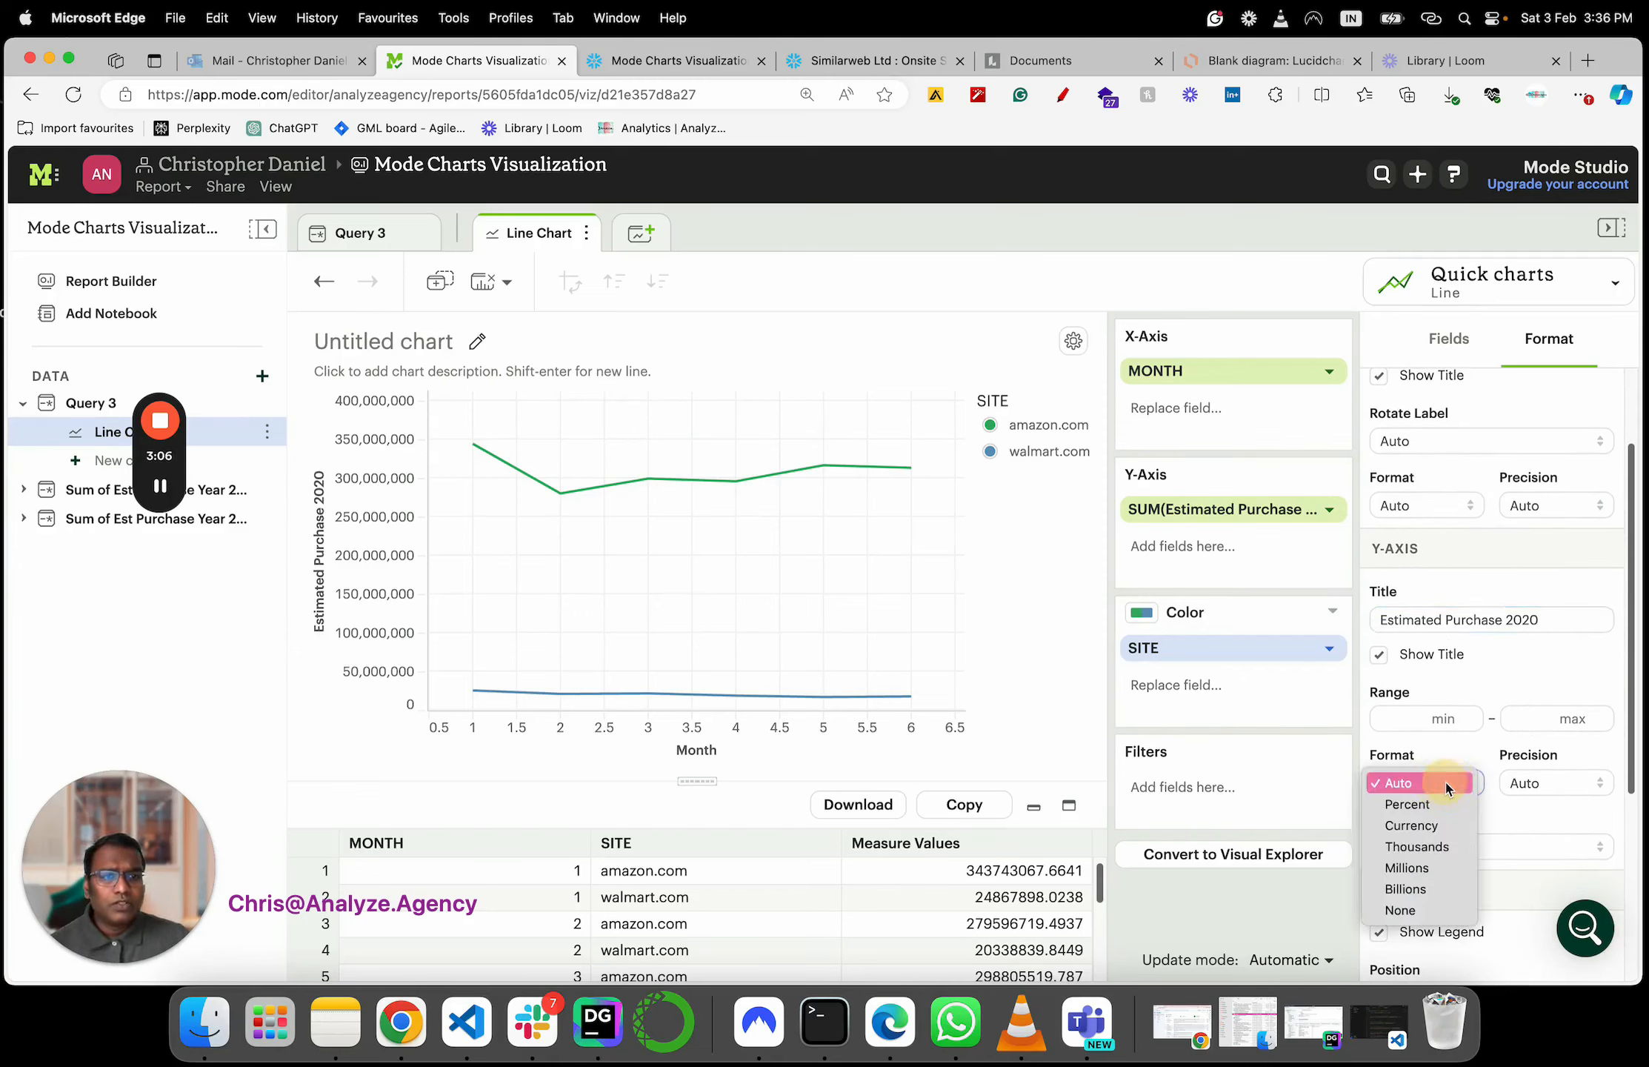
click(1439, 822)
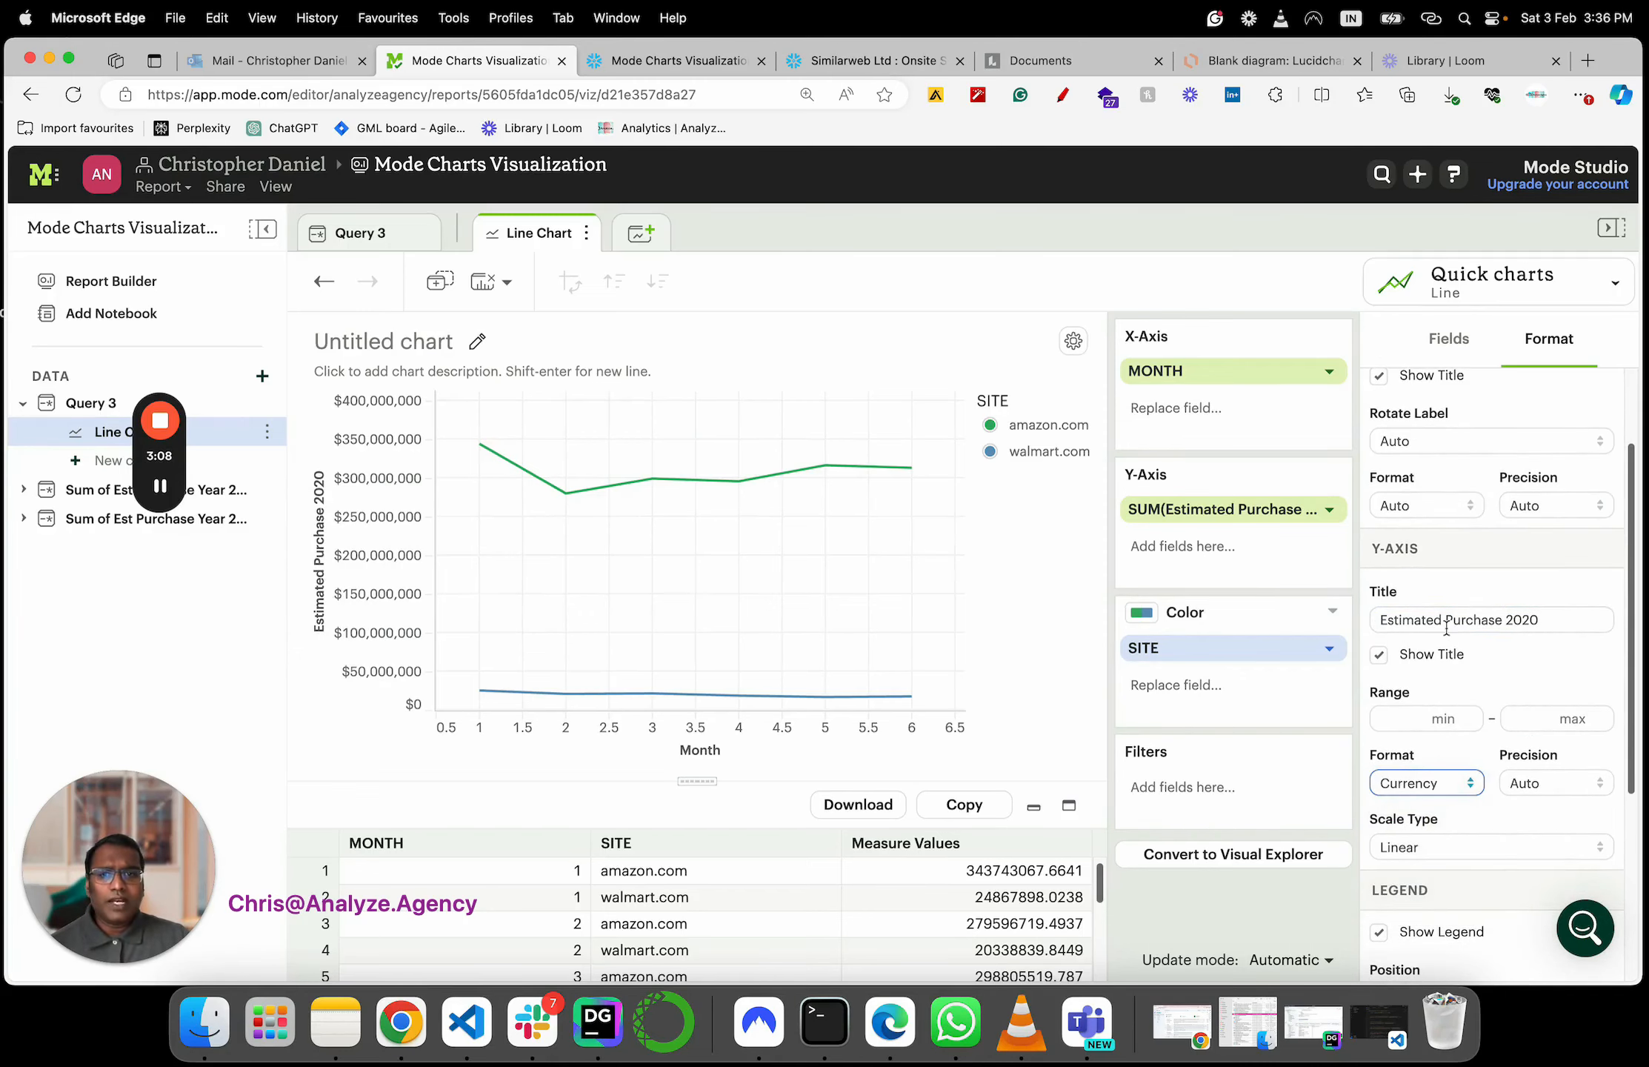
Try the Bottom and Top positions for the line chart's legend
scroll(1445, 659, down, 1)
scroll(1446, 630, down, 5)
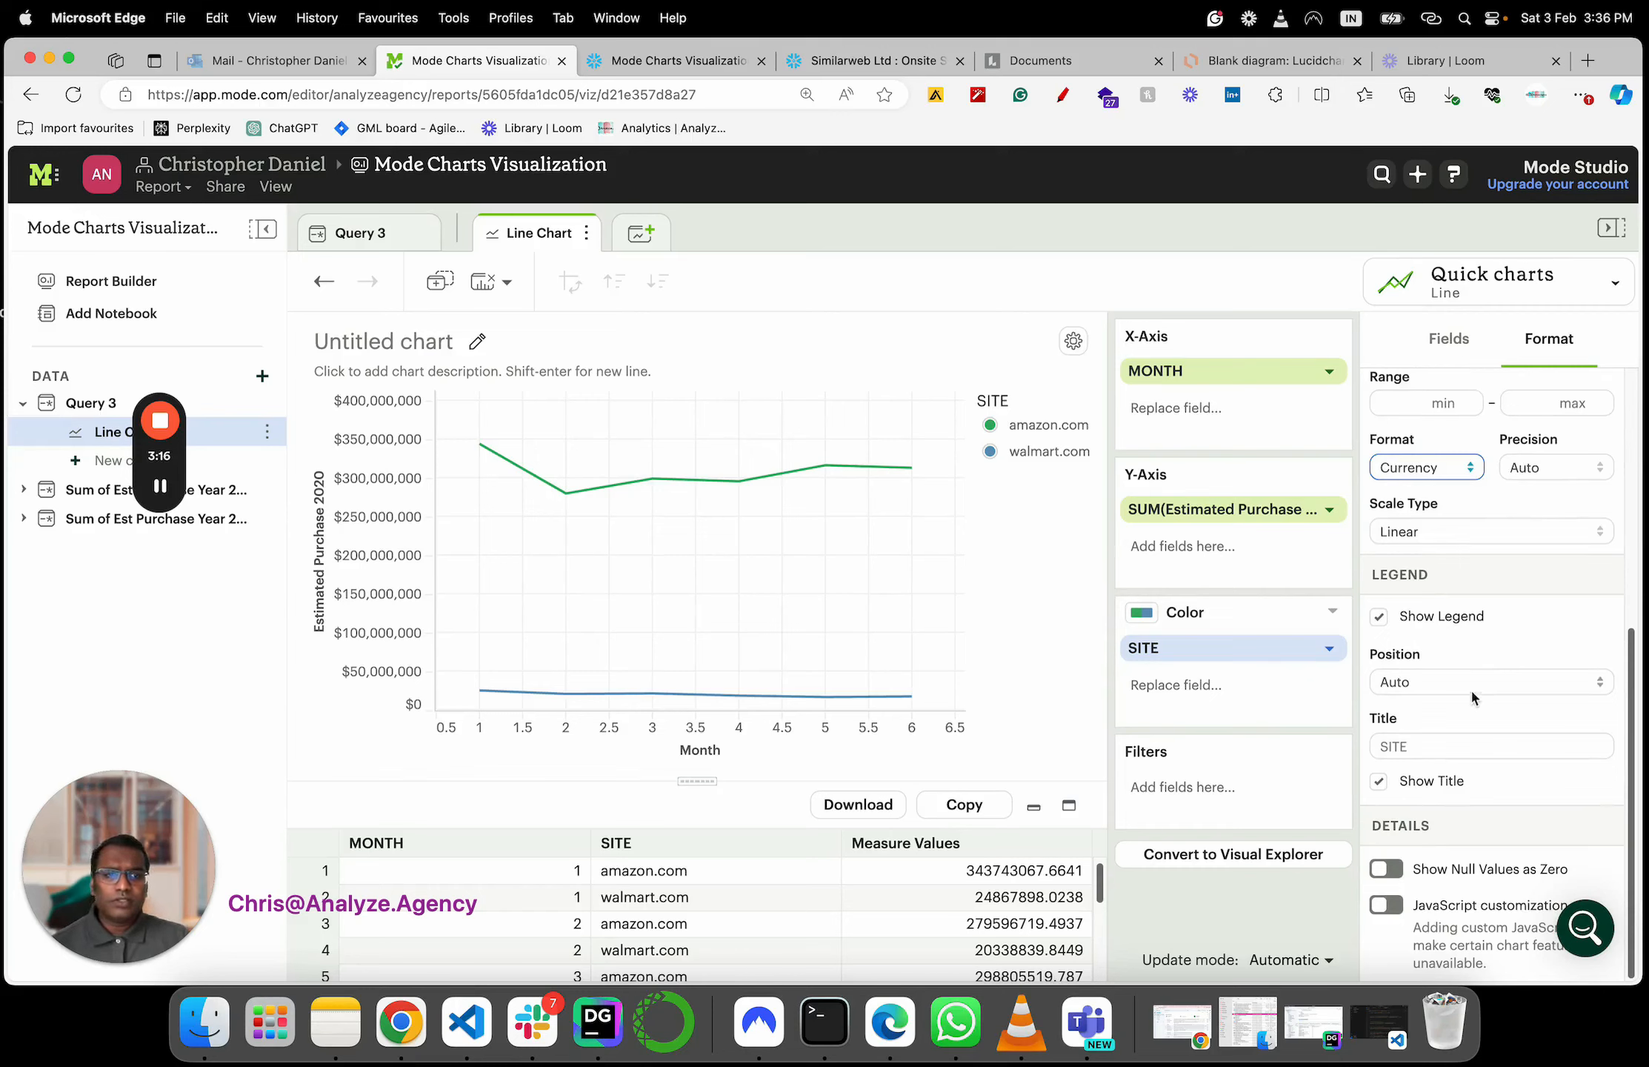
click(1435, 680)
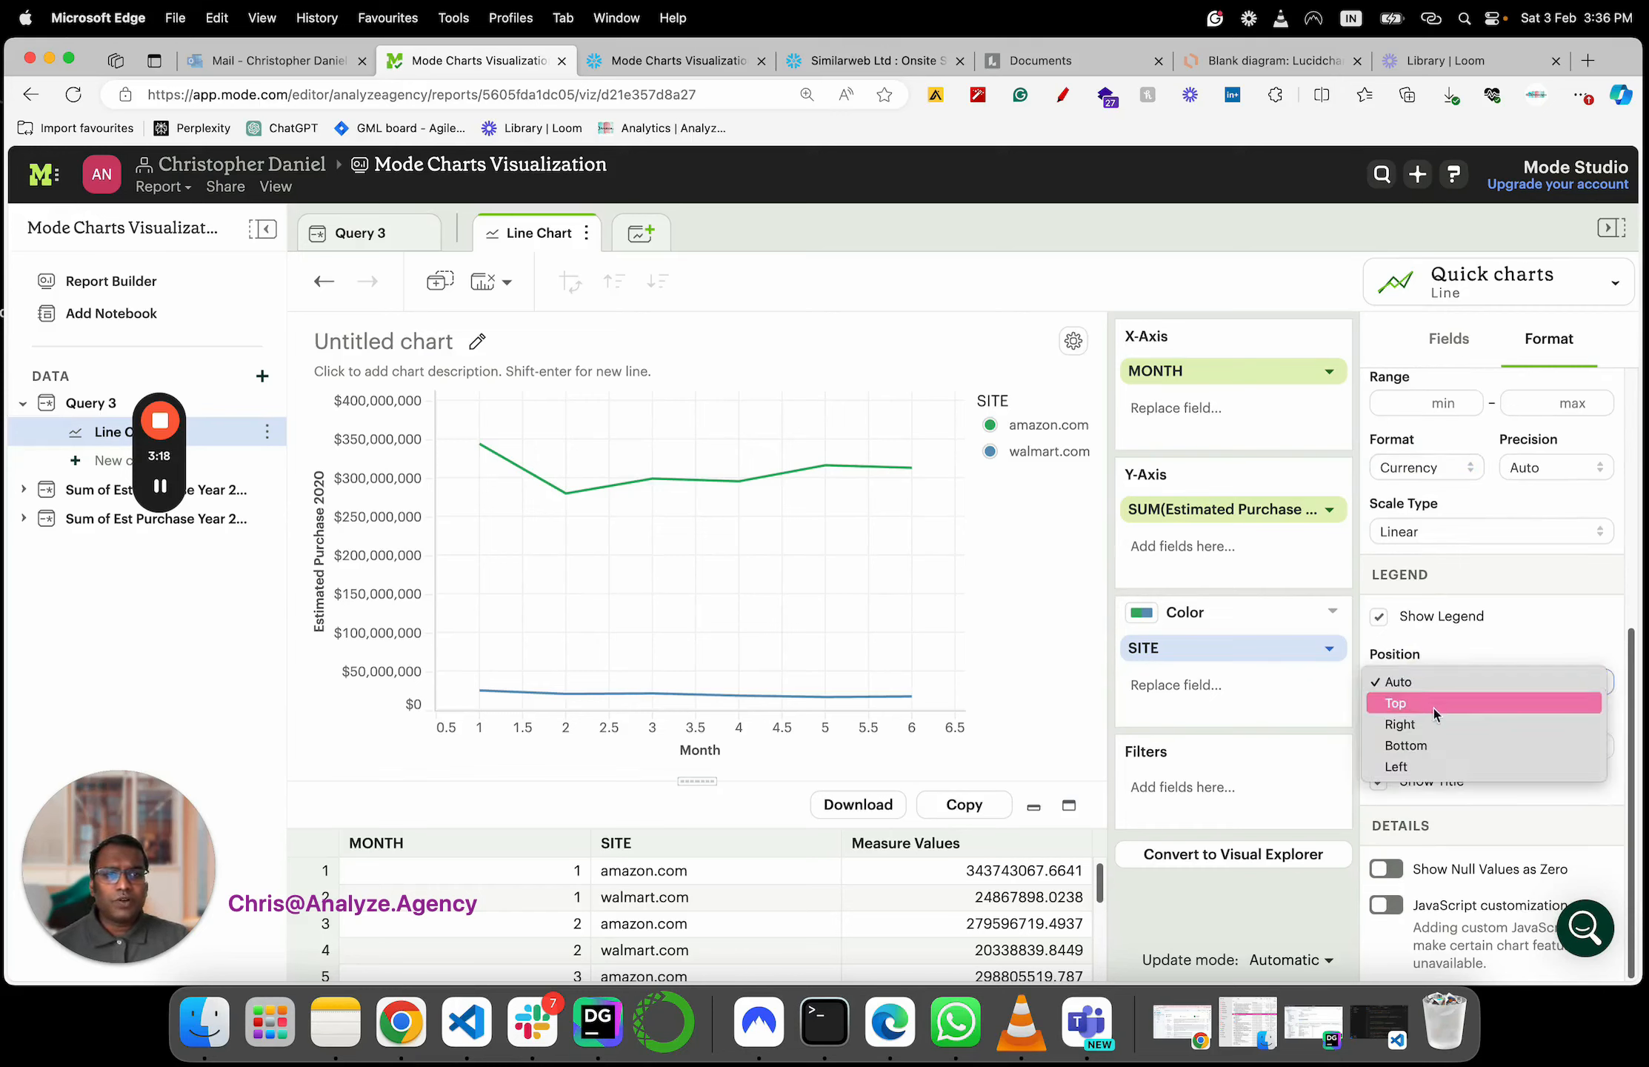
click(1431, 745)
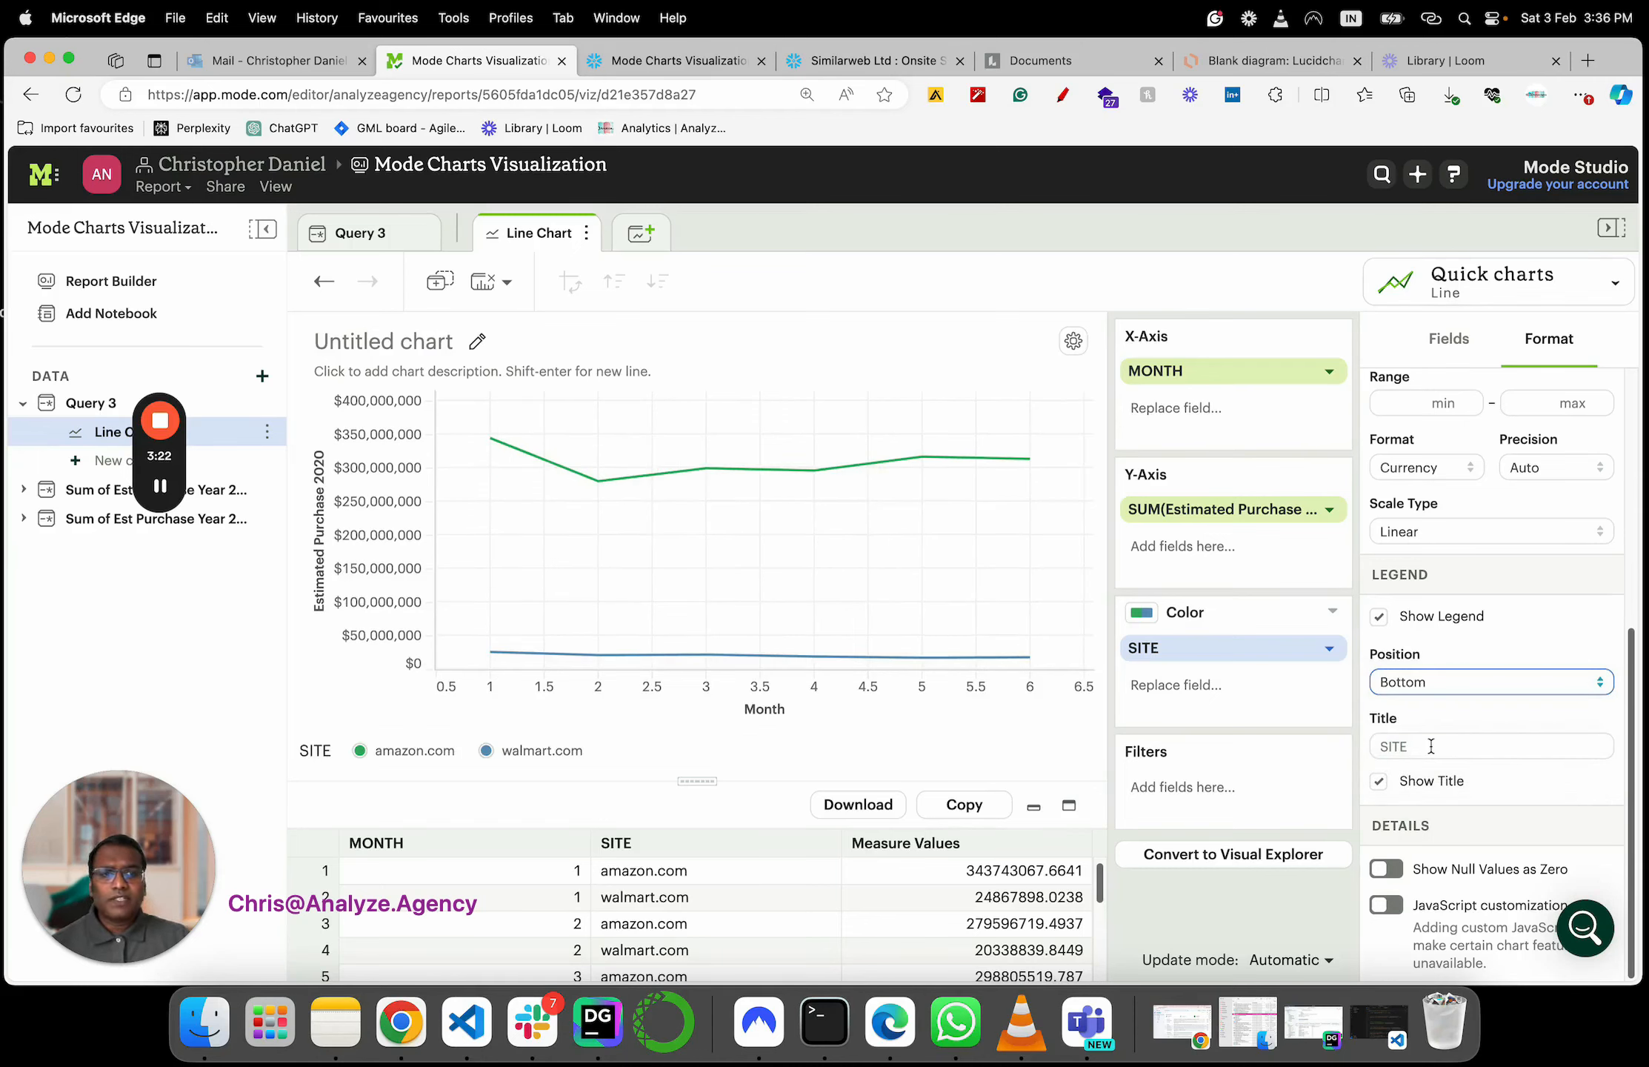
click(1428, 684)
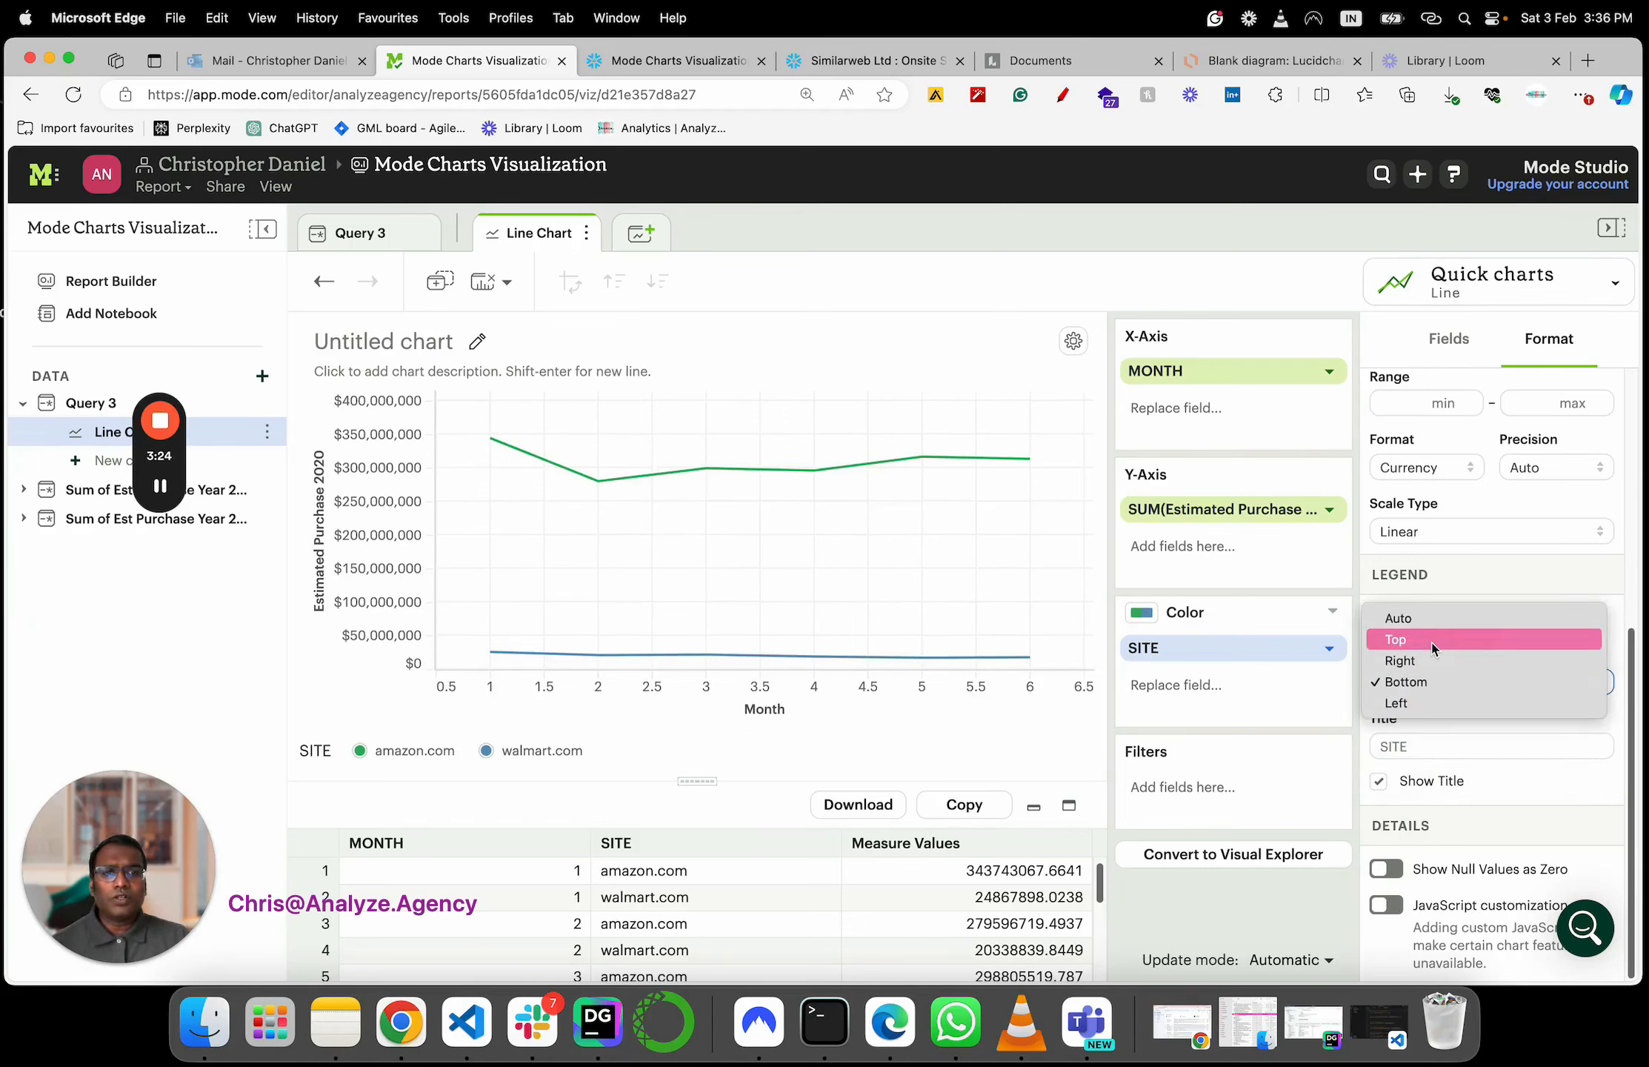
click(1431, 641)
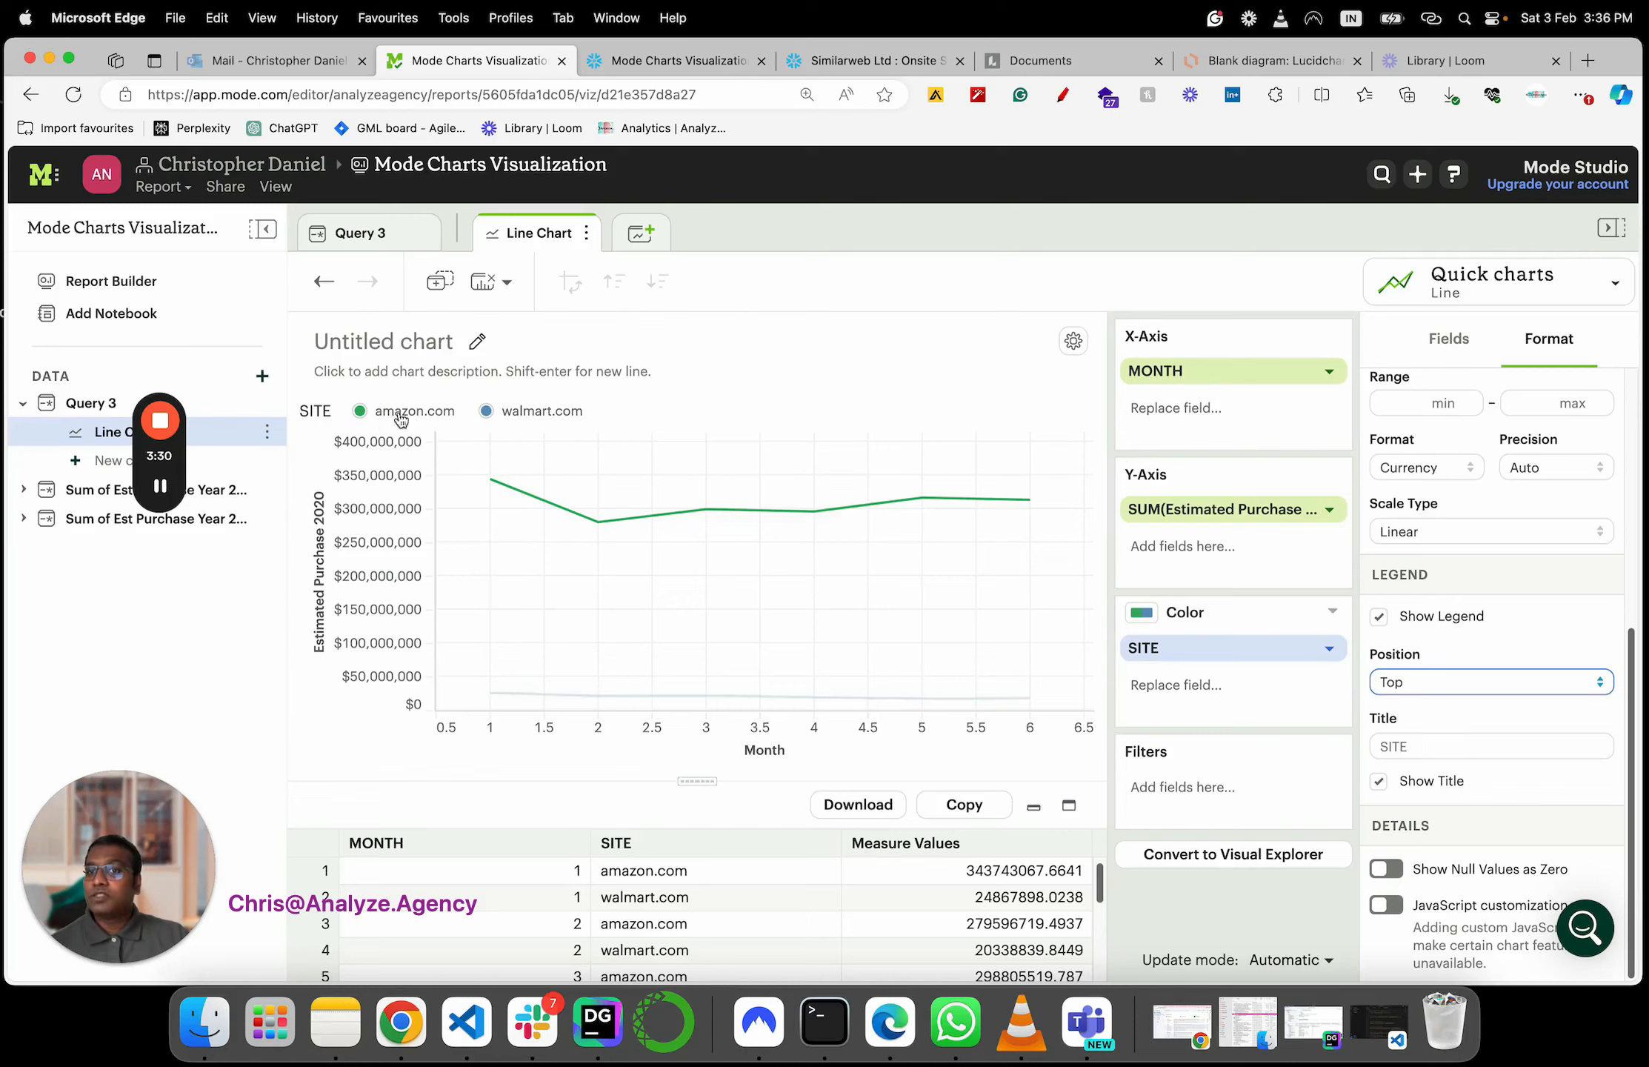
Set the legend position to Right and its title to Site
click(1470, 683)
click(1460, 701)
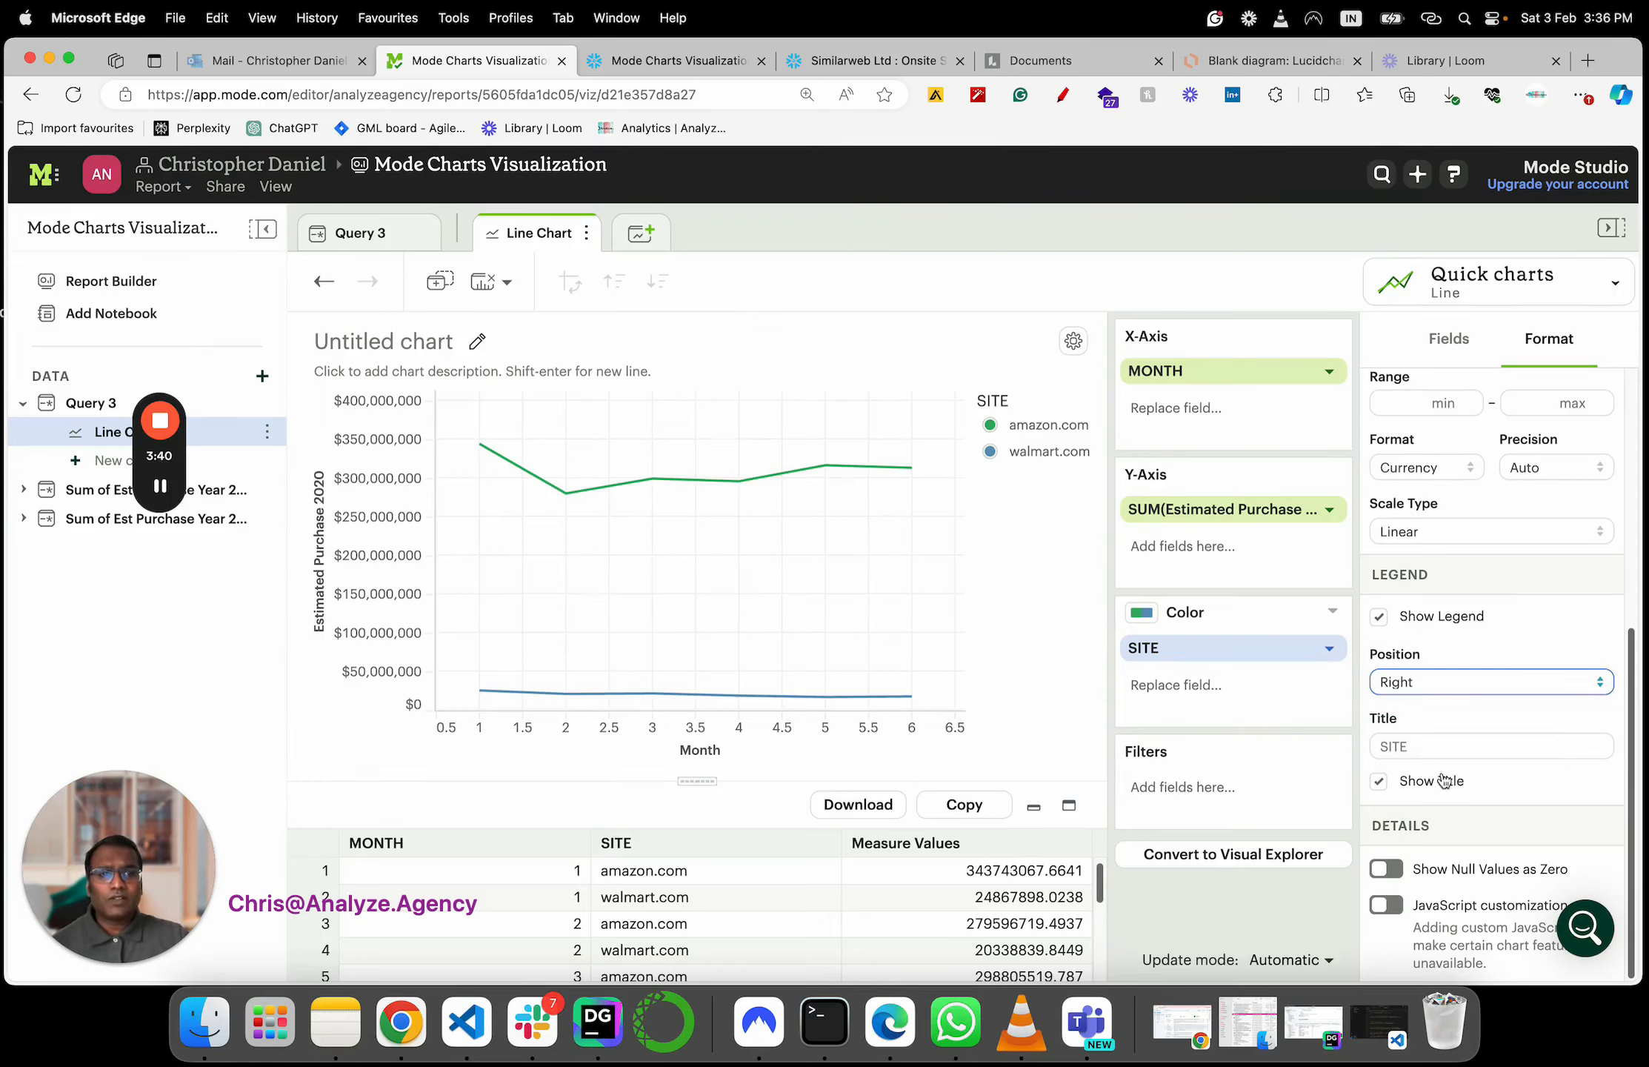
click(1434, 746)
text(Si)
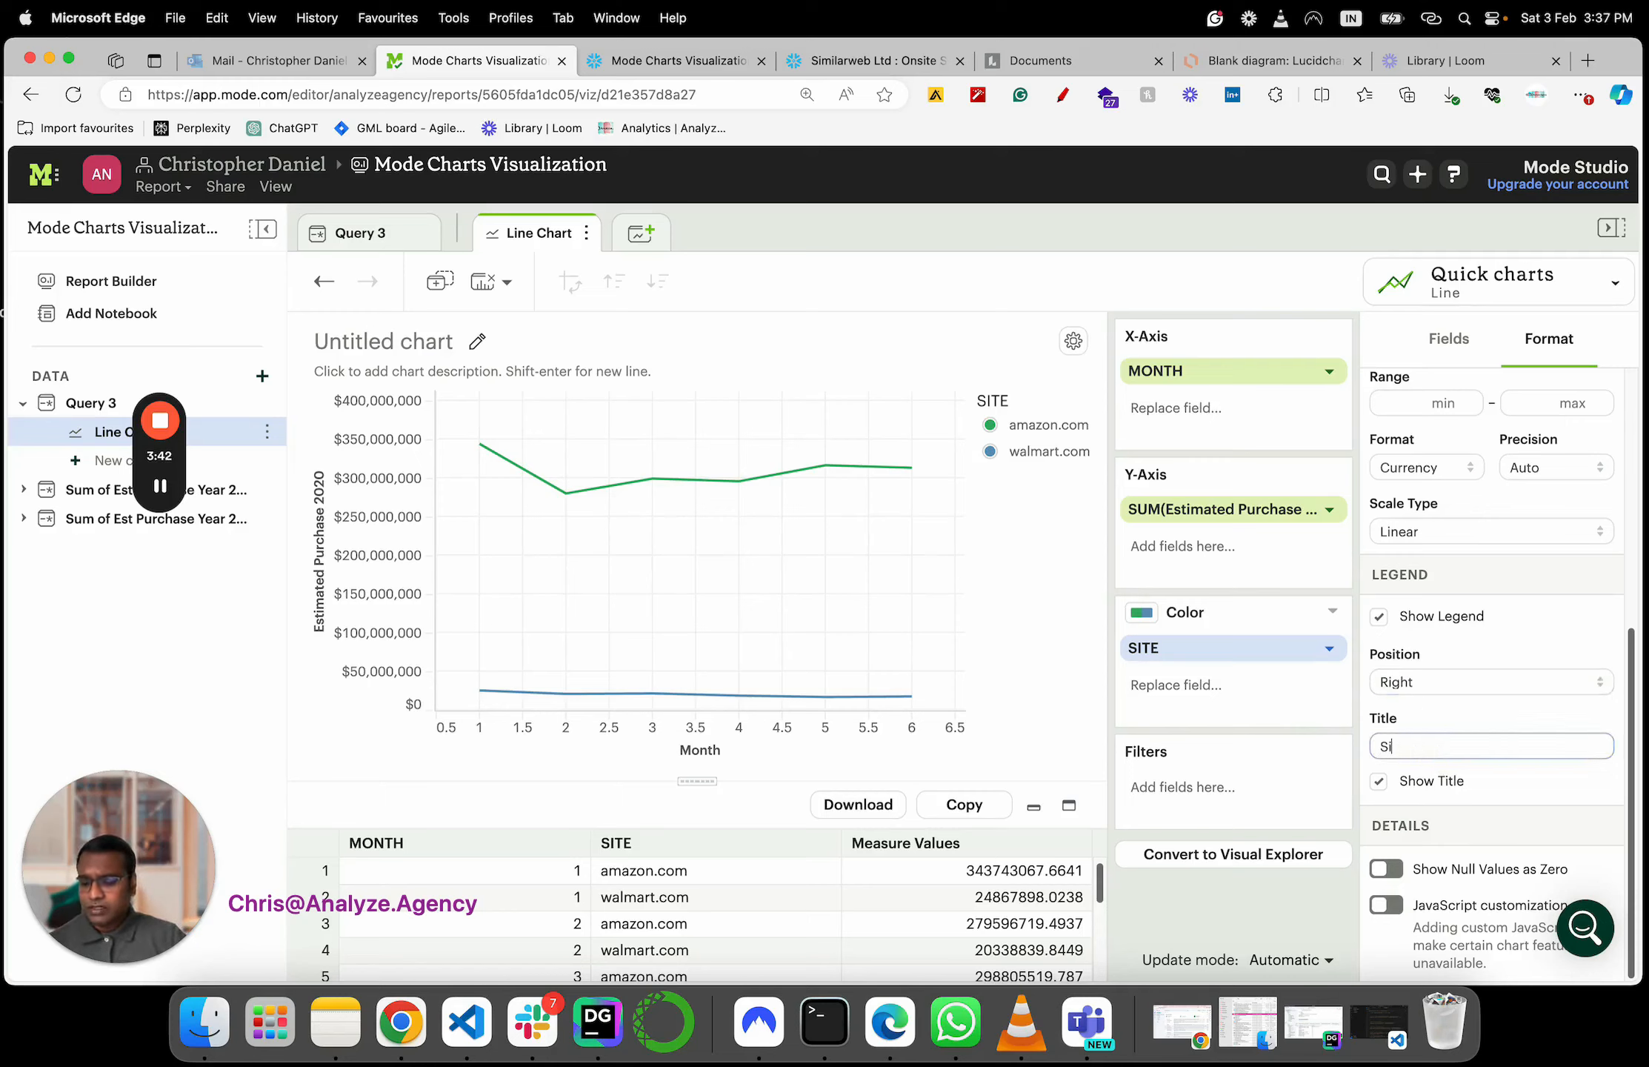
text(te)
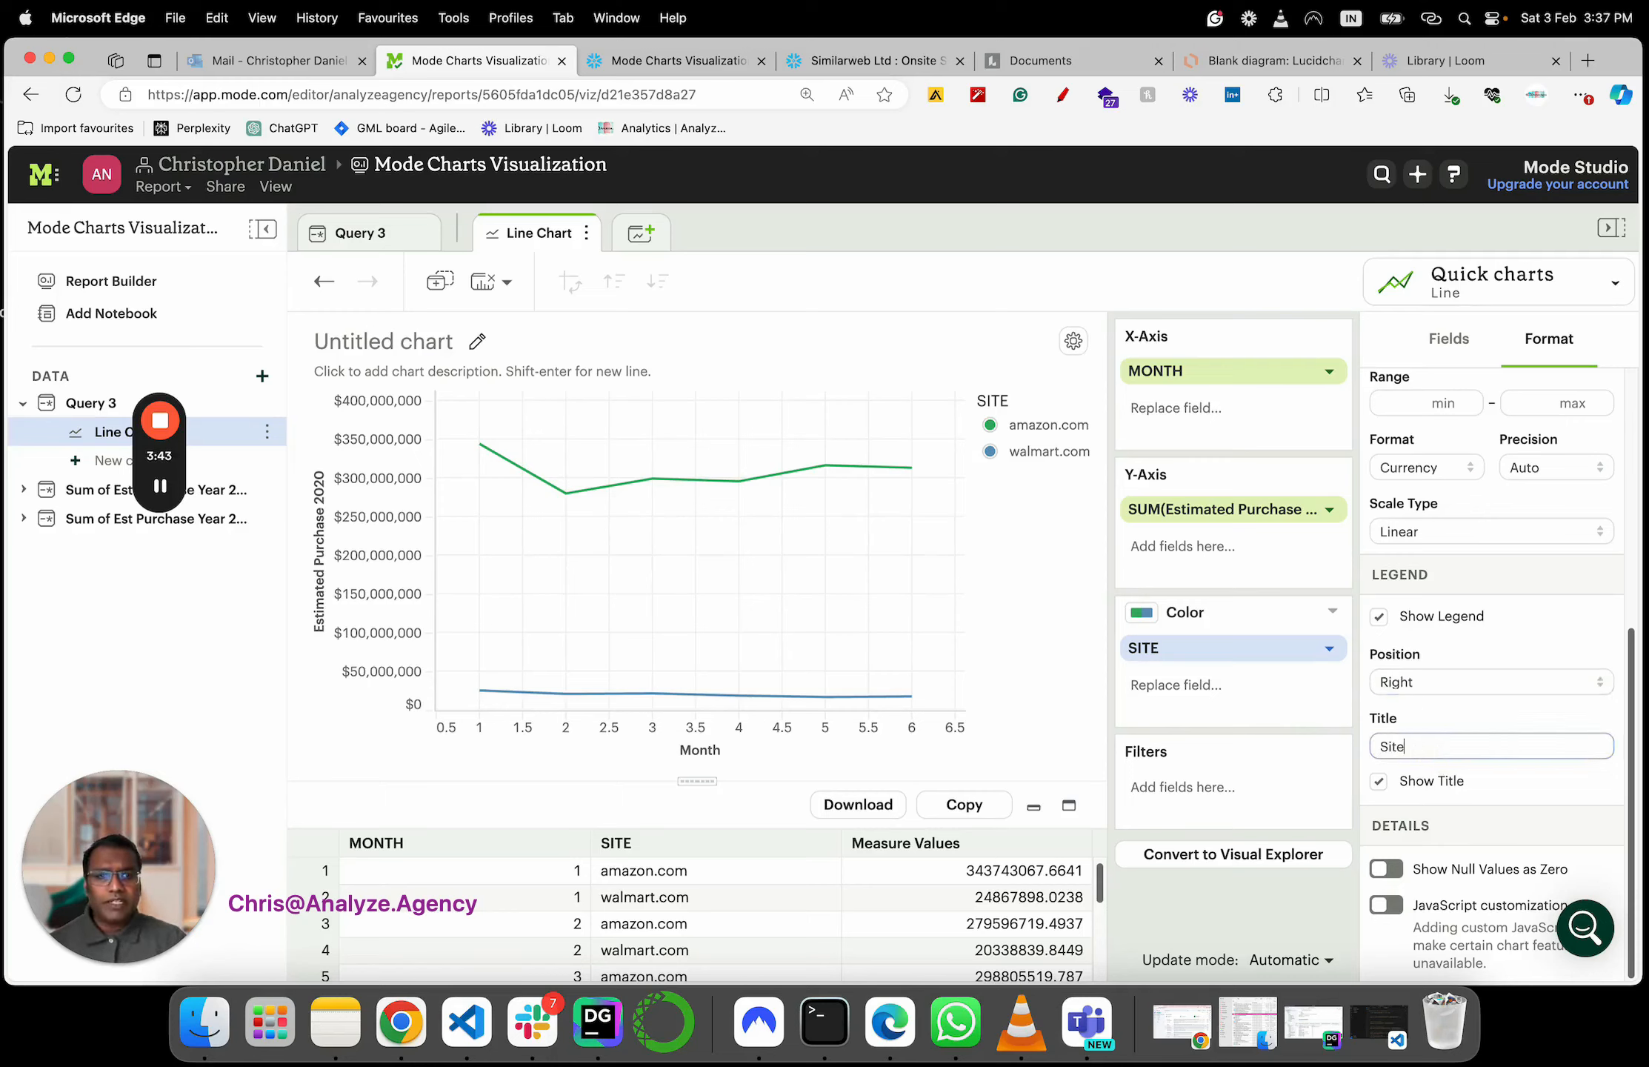
click(1262, 892)
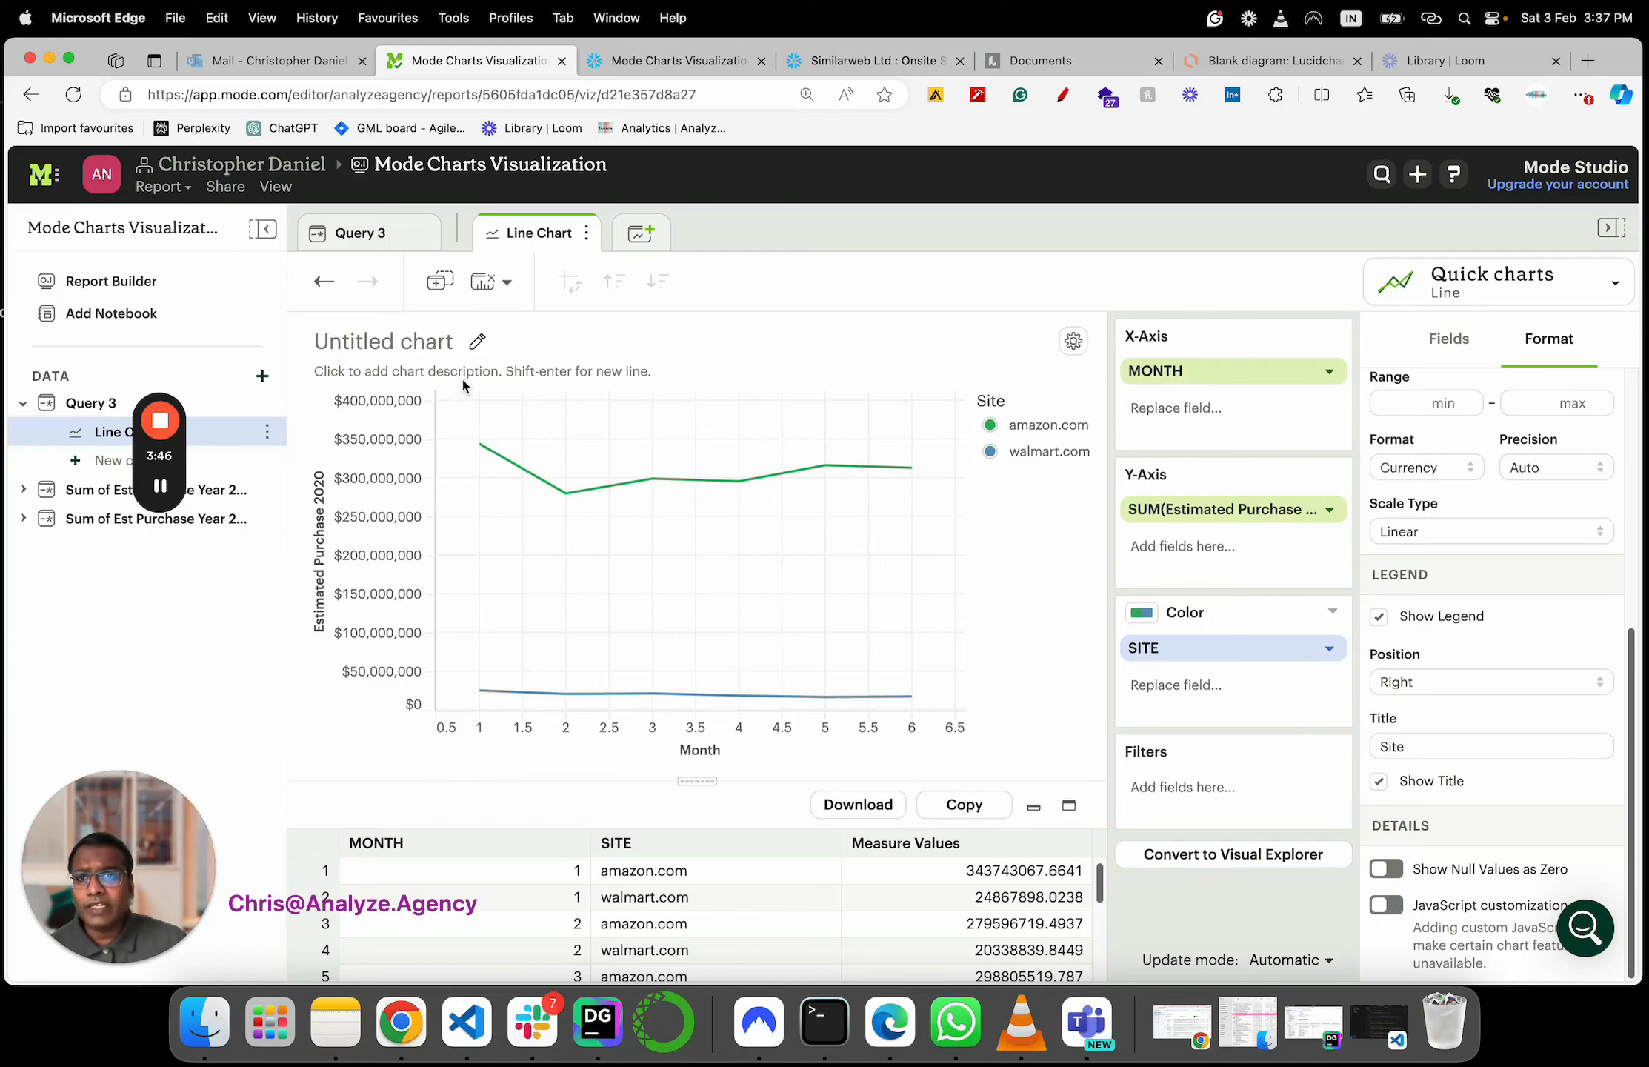
Title the untitled line chart "Estimated Purchase on Amazon & Walmart in the Year 2020"
click(426, 333)
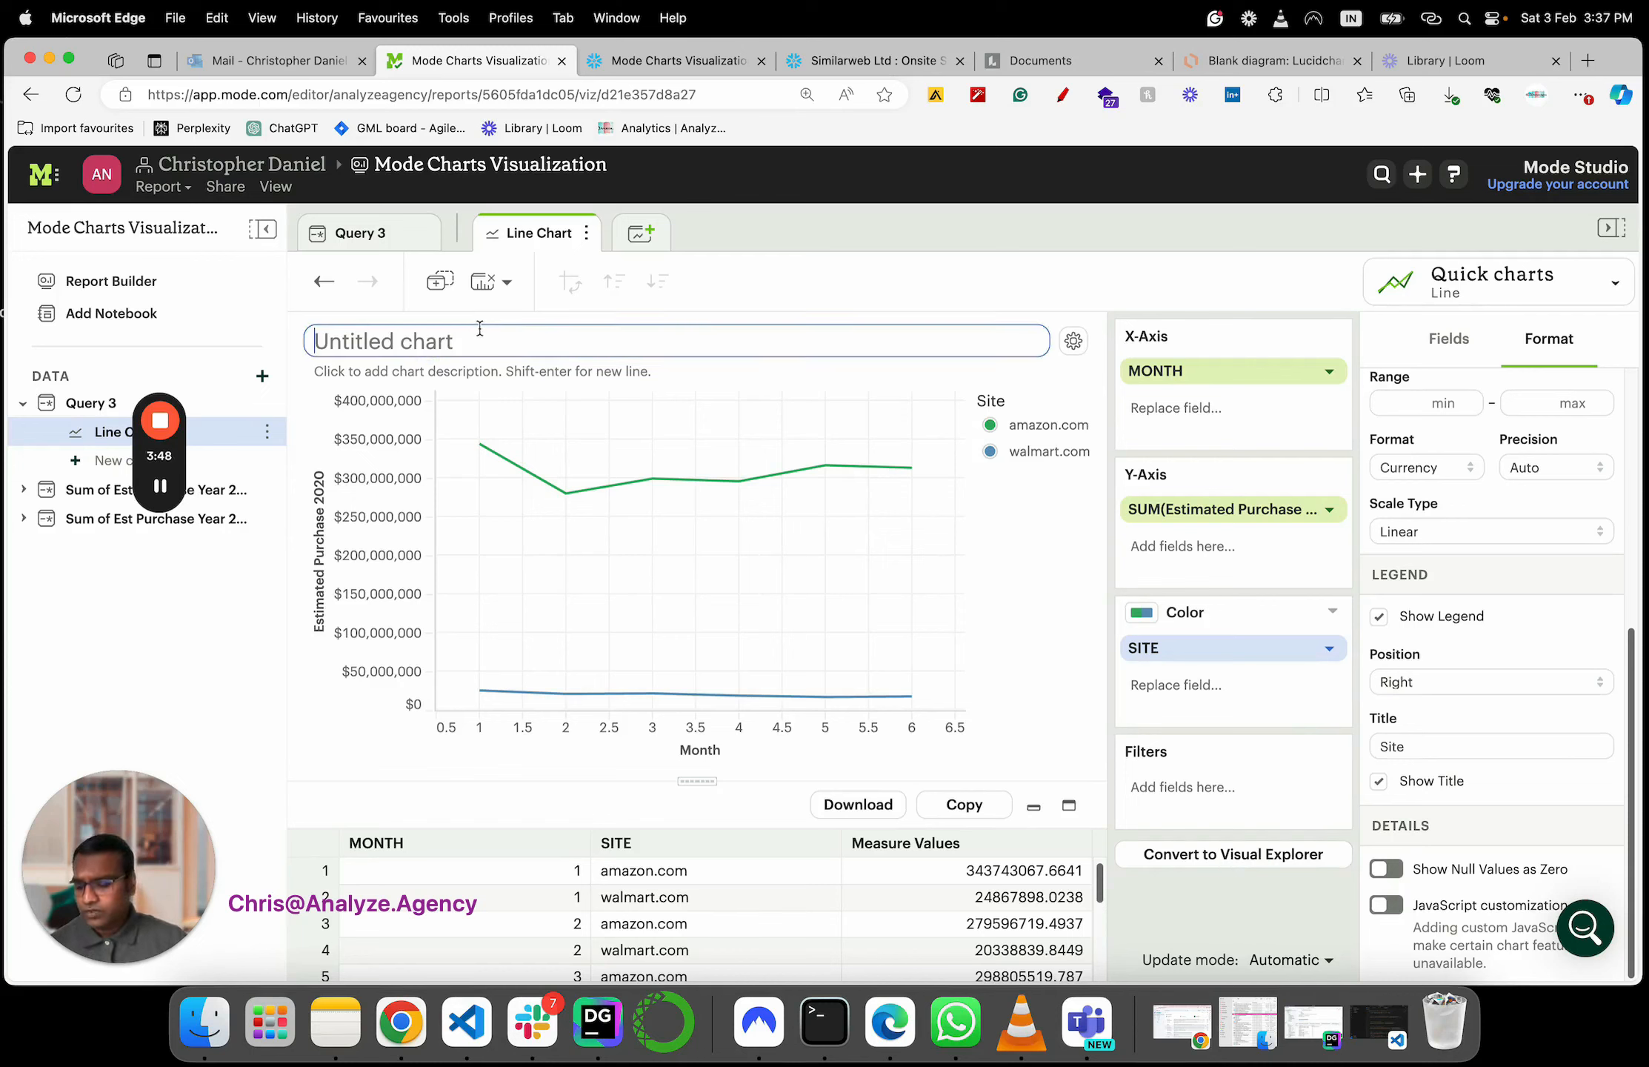
text(Estimated)
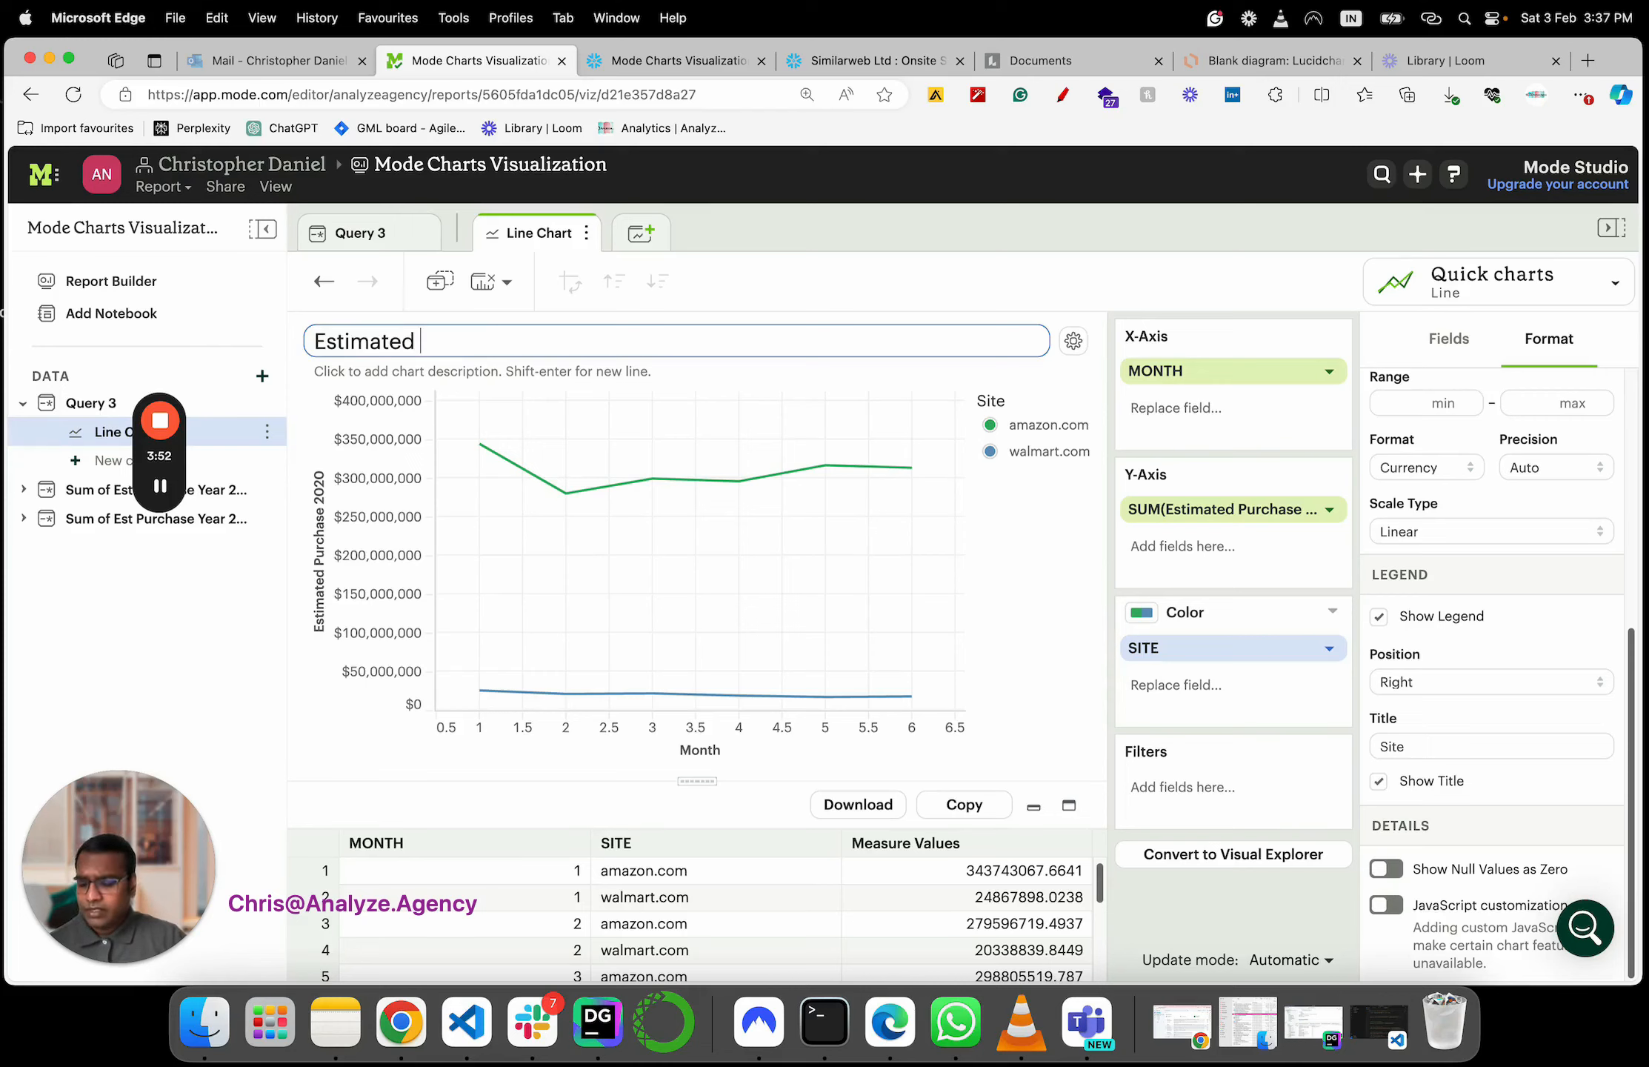
text( Purchase )
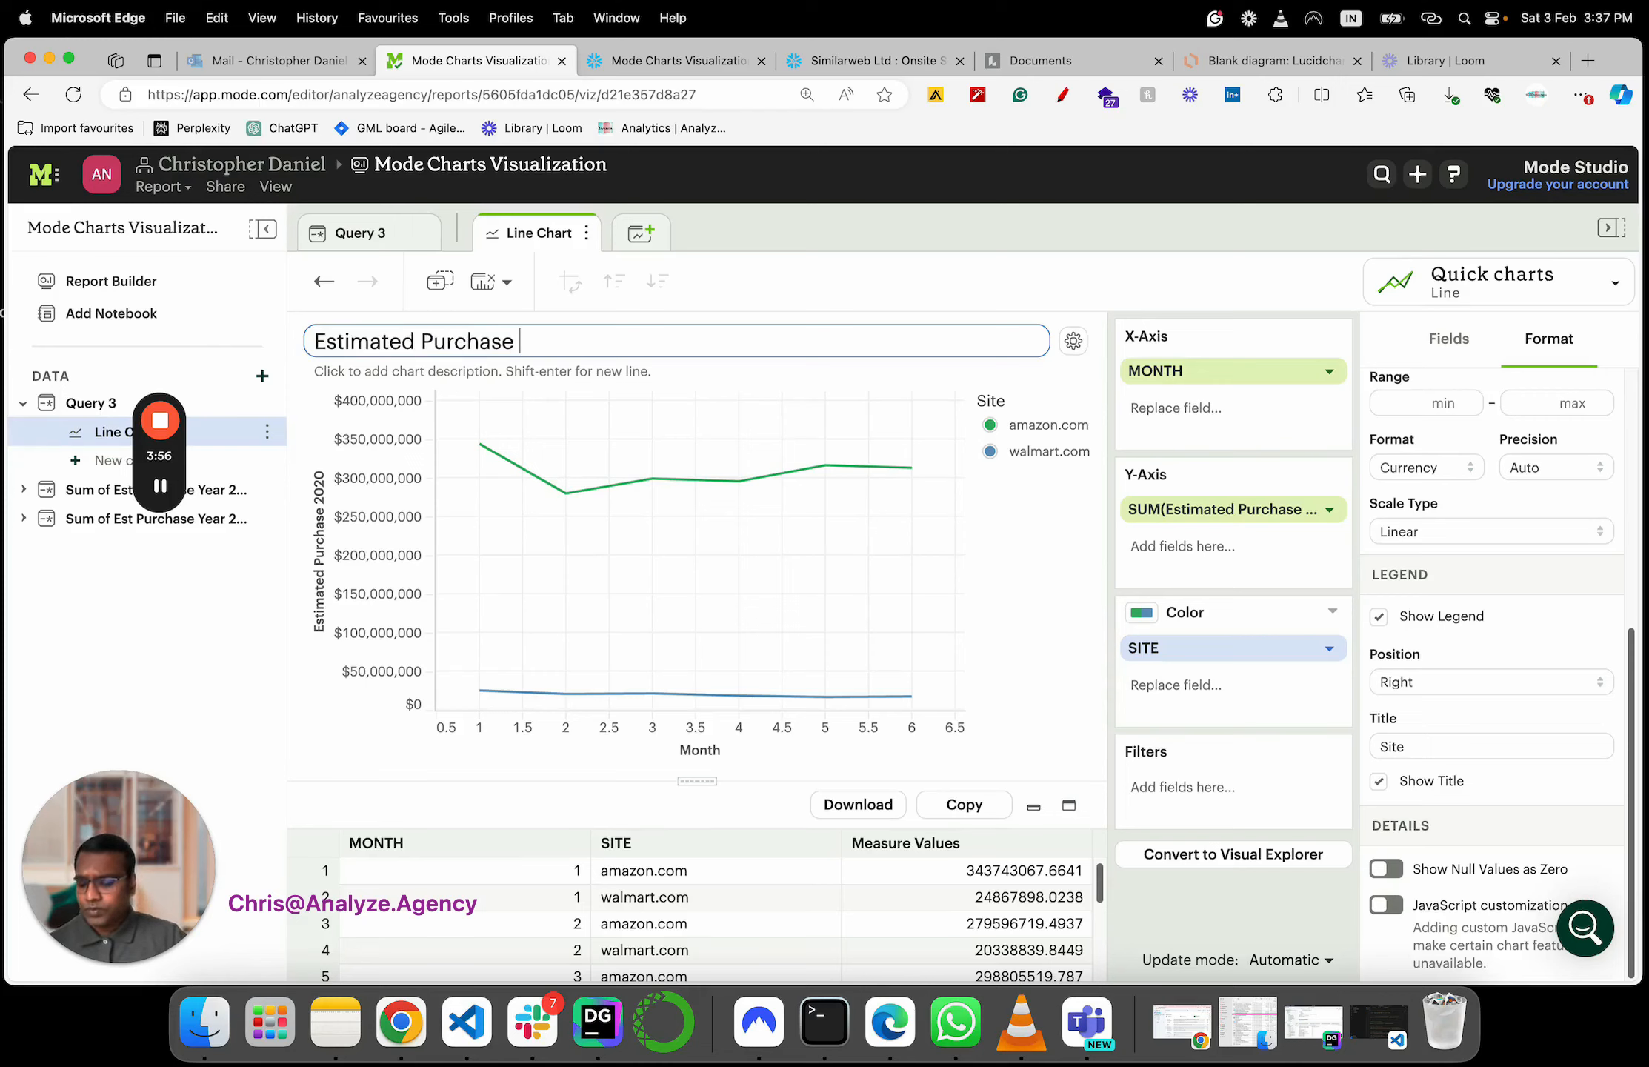
text(ON)
key(BackSpace)
key(BackSpace)
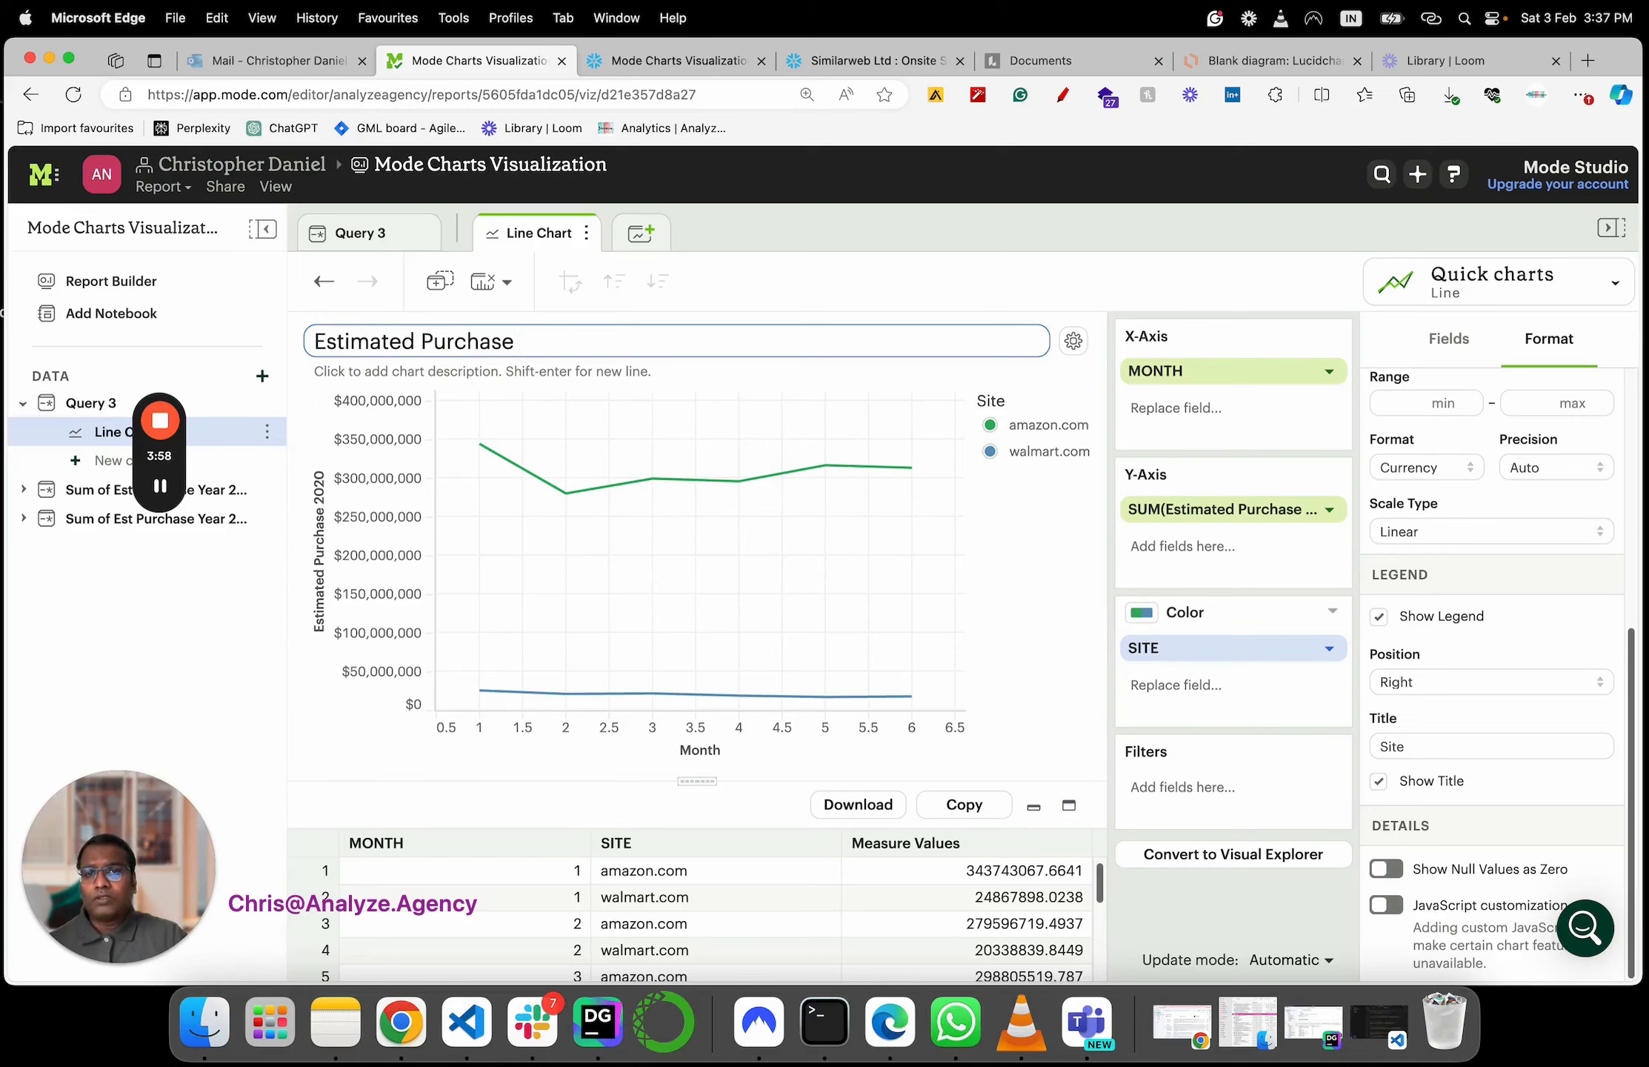
text(on Ama)
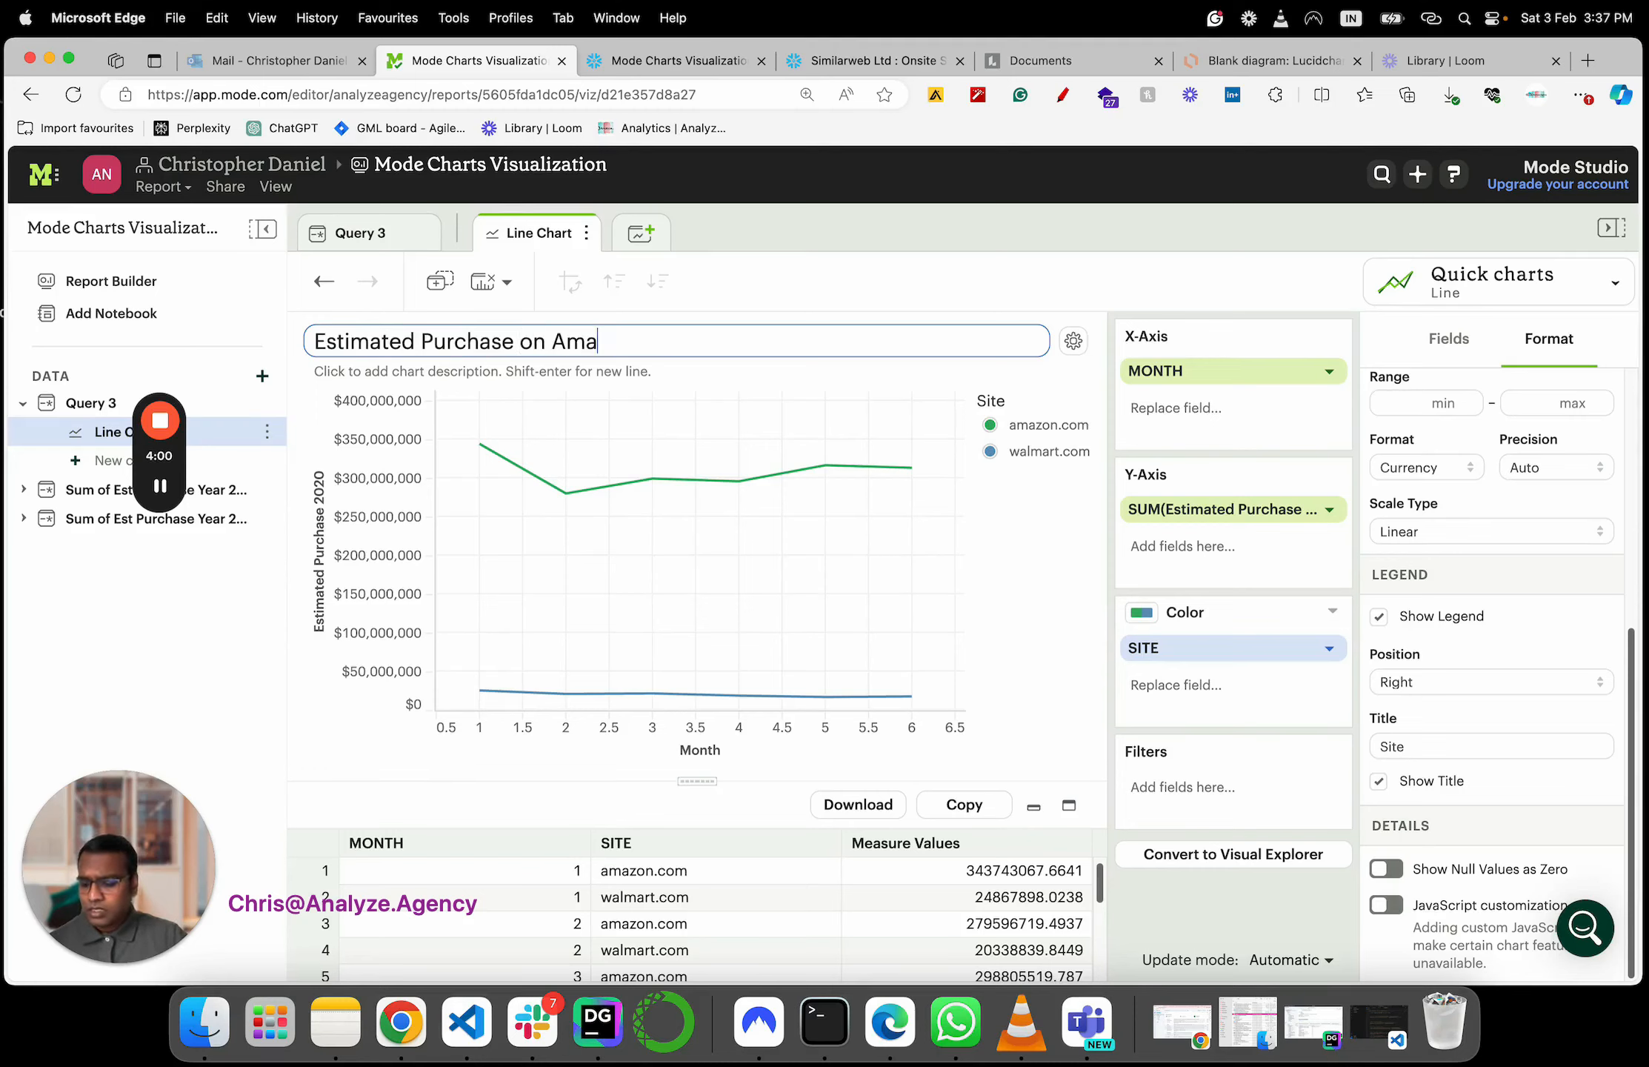
text(zon & Walmart)
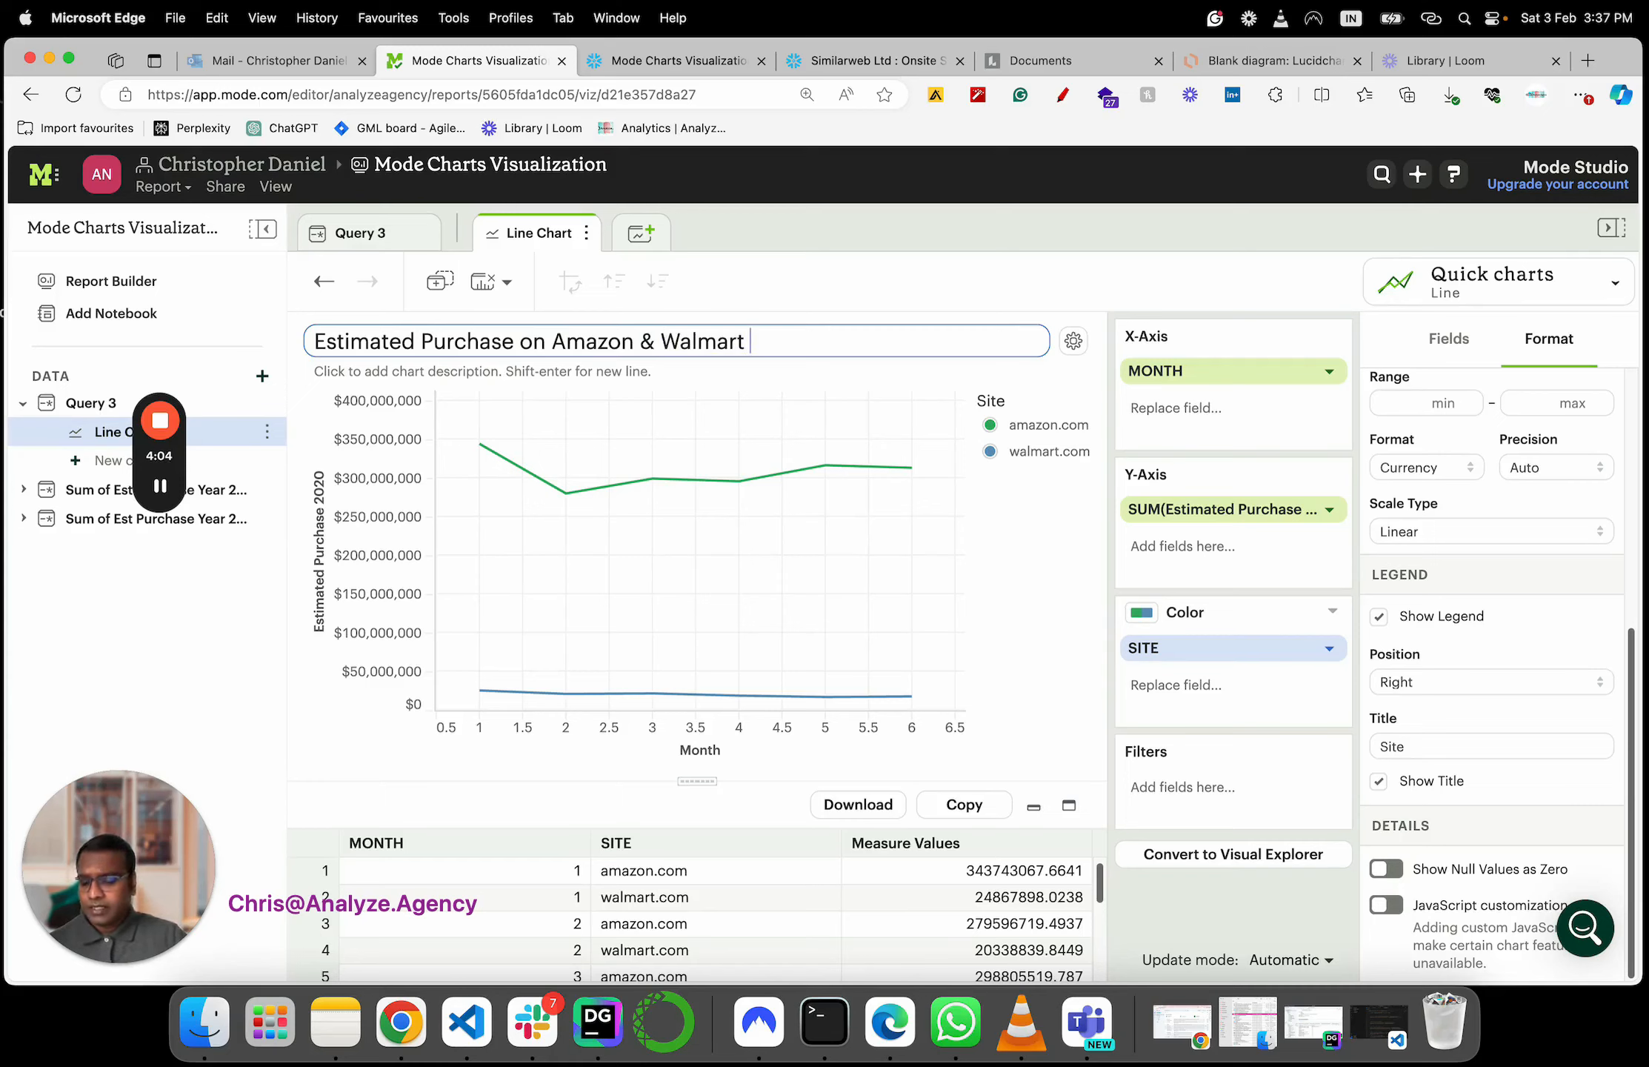
text( in the Year 2020)
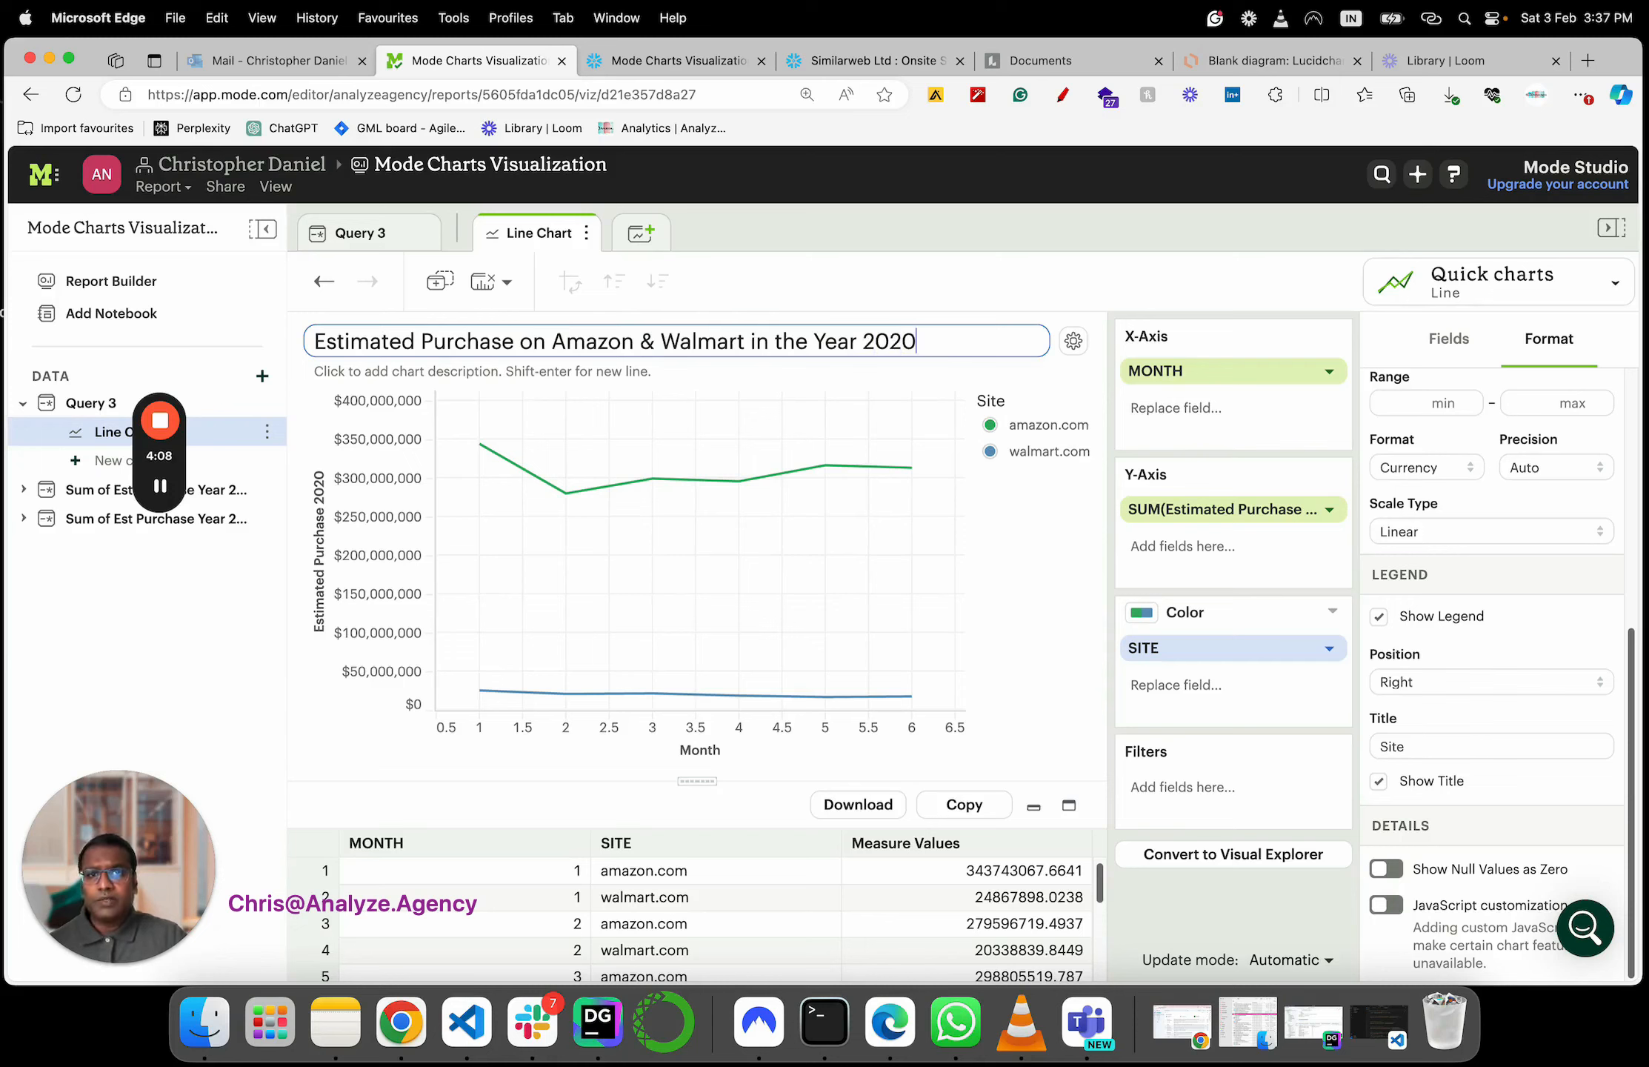
click(302, 693)
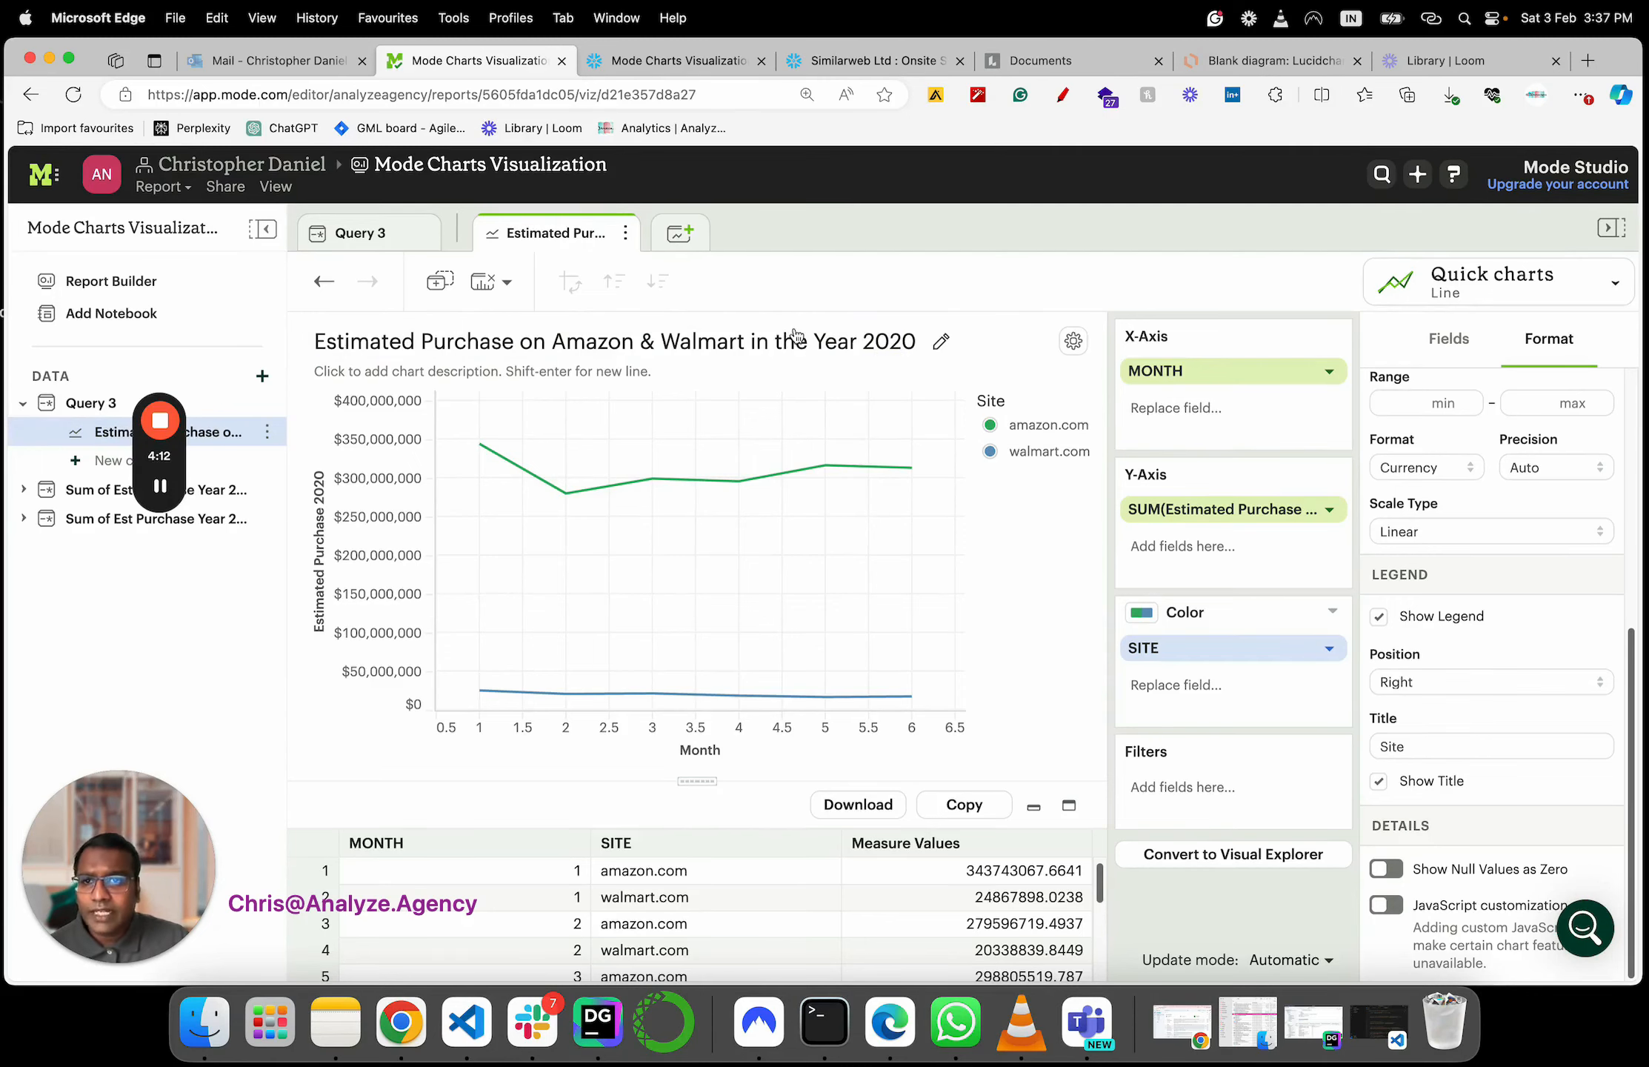
Add the chart description "This is estimate only." beneath the line chart's title
click(510, 374)
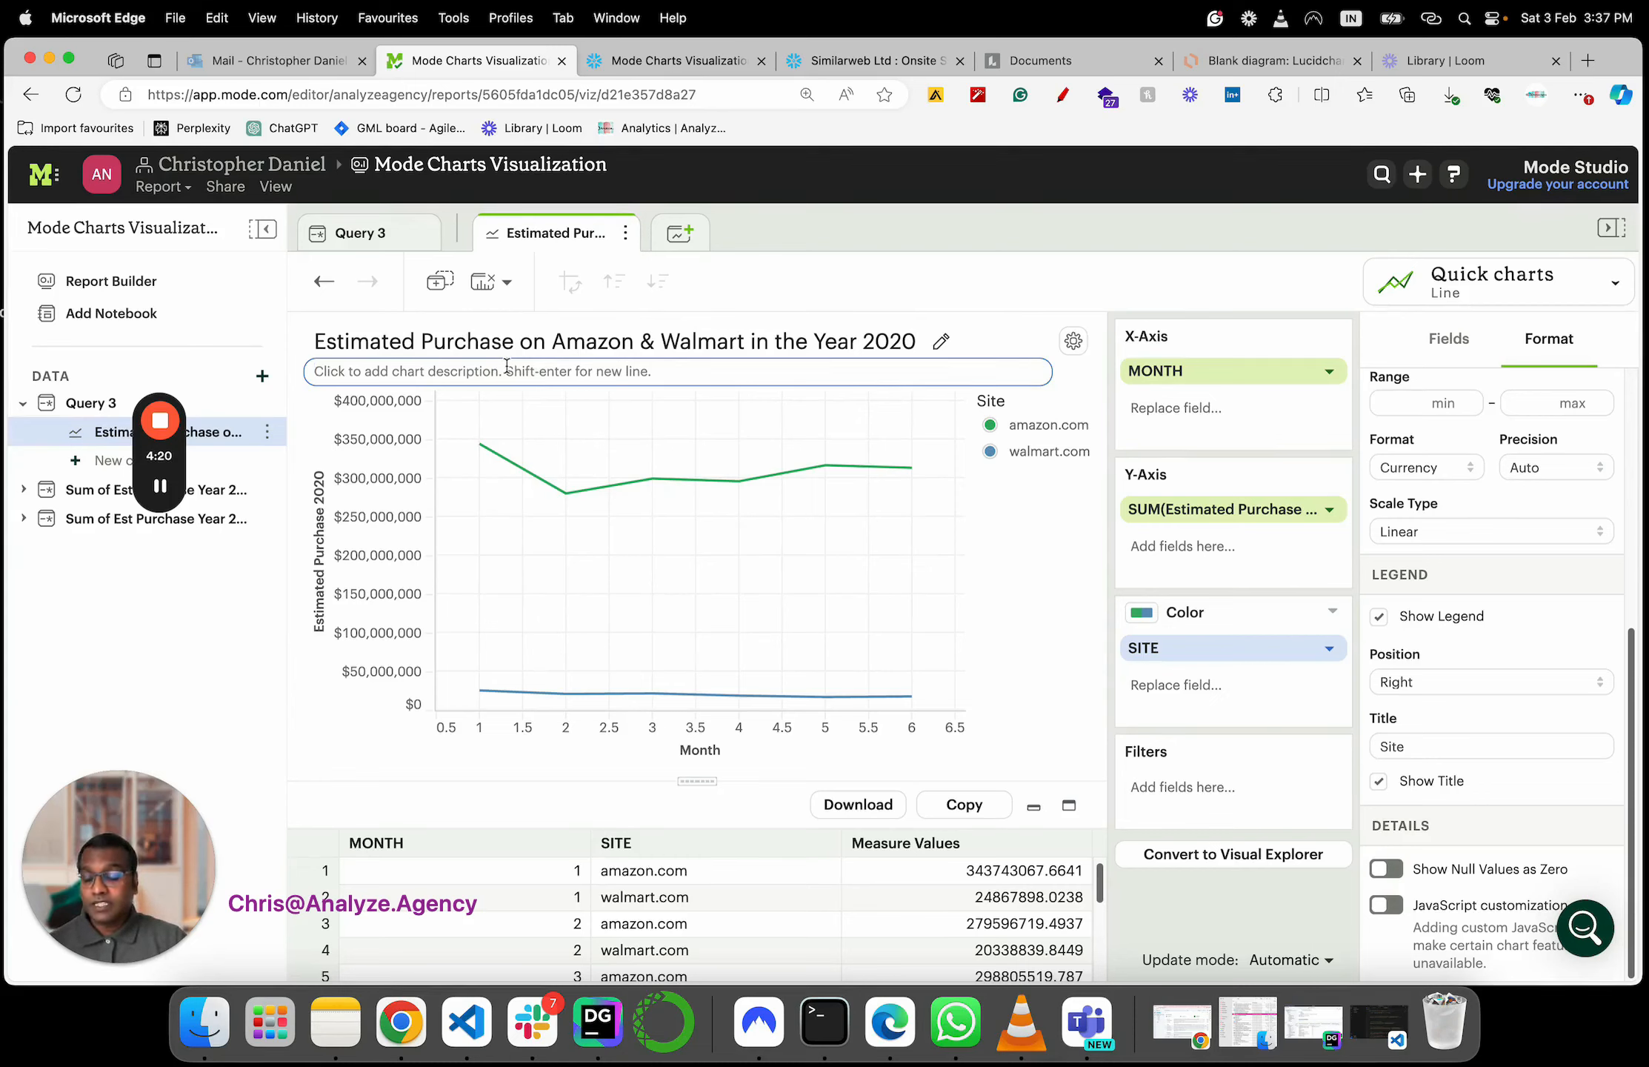
text(This is )
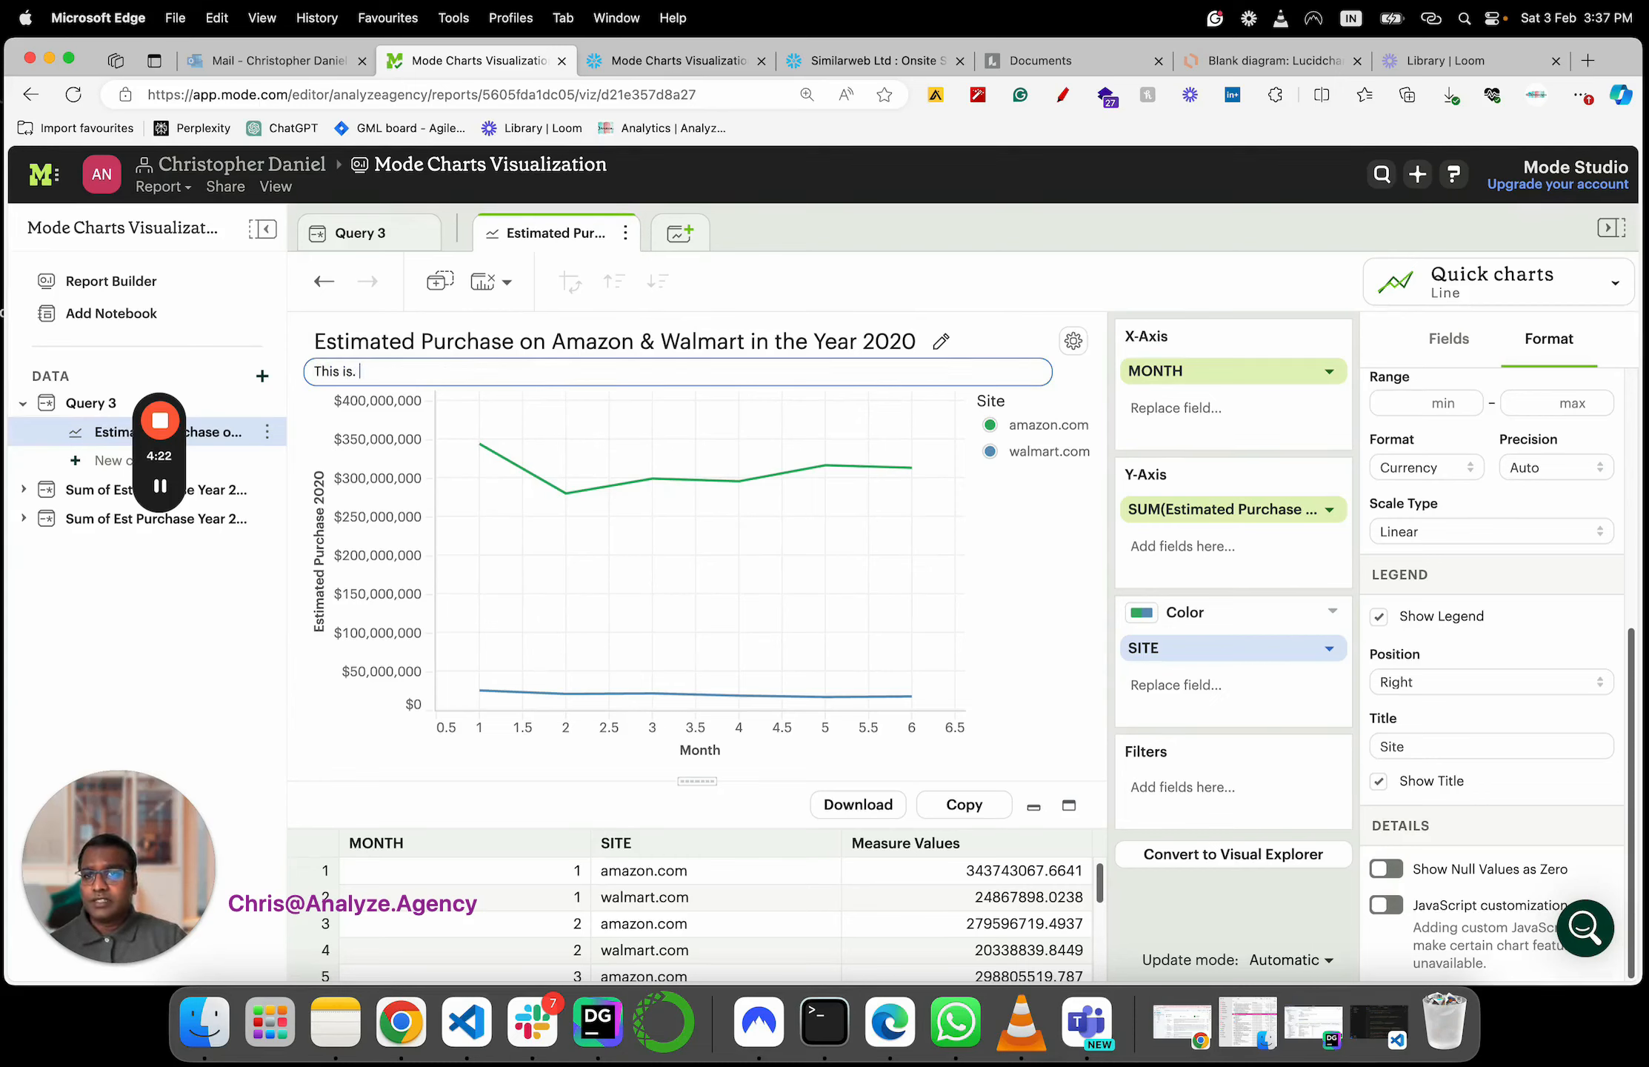
text(estimate)
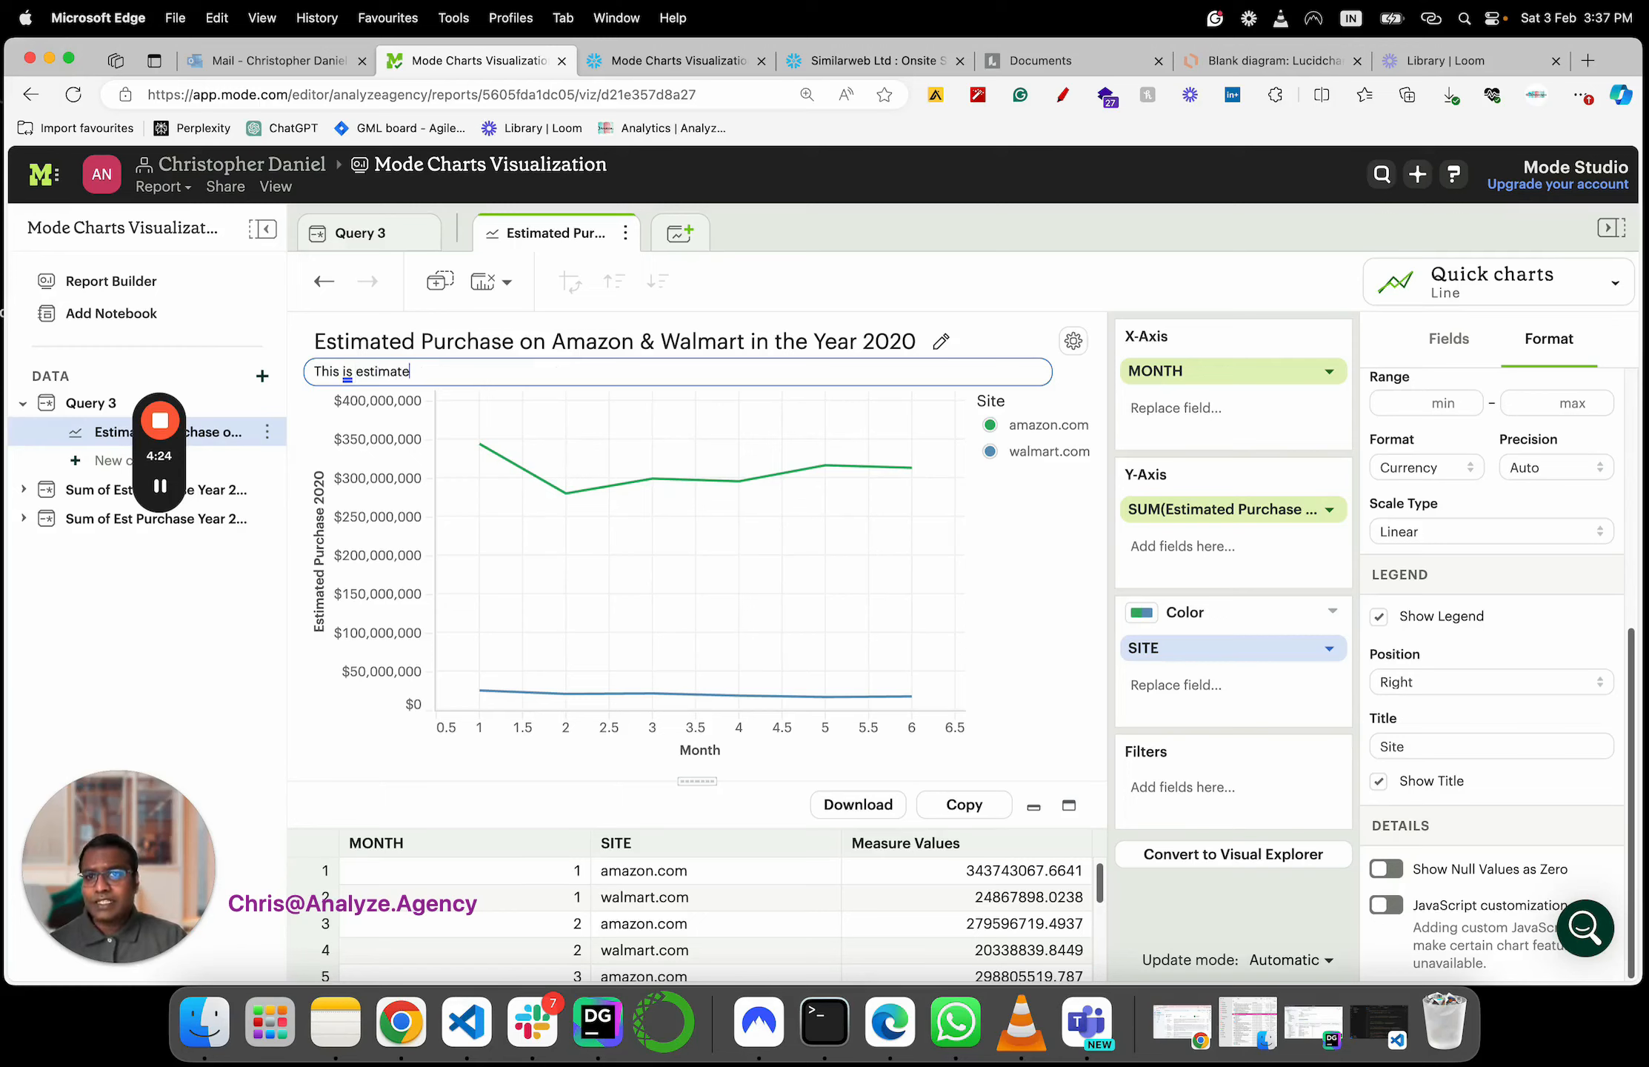
text( only)
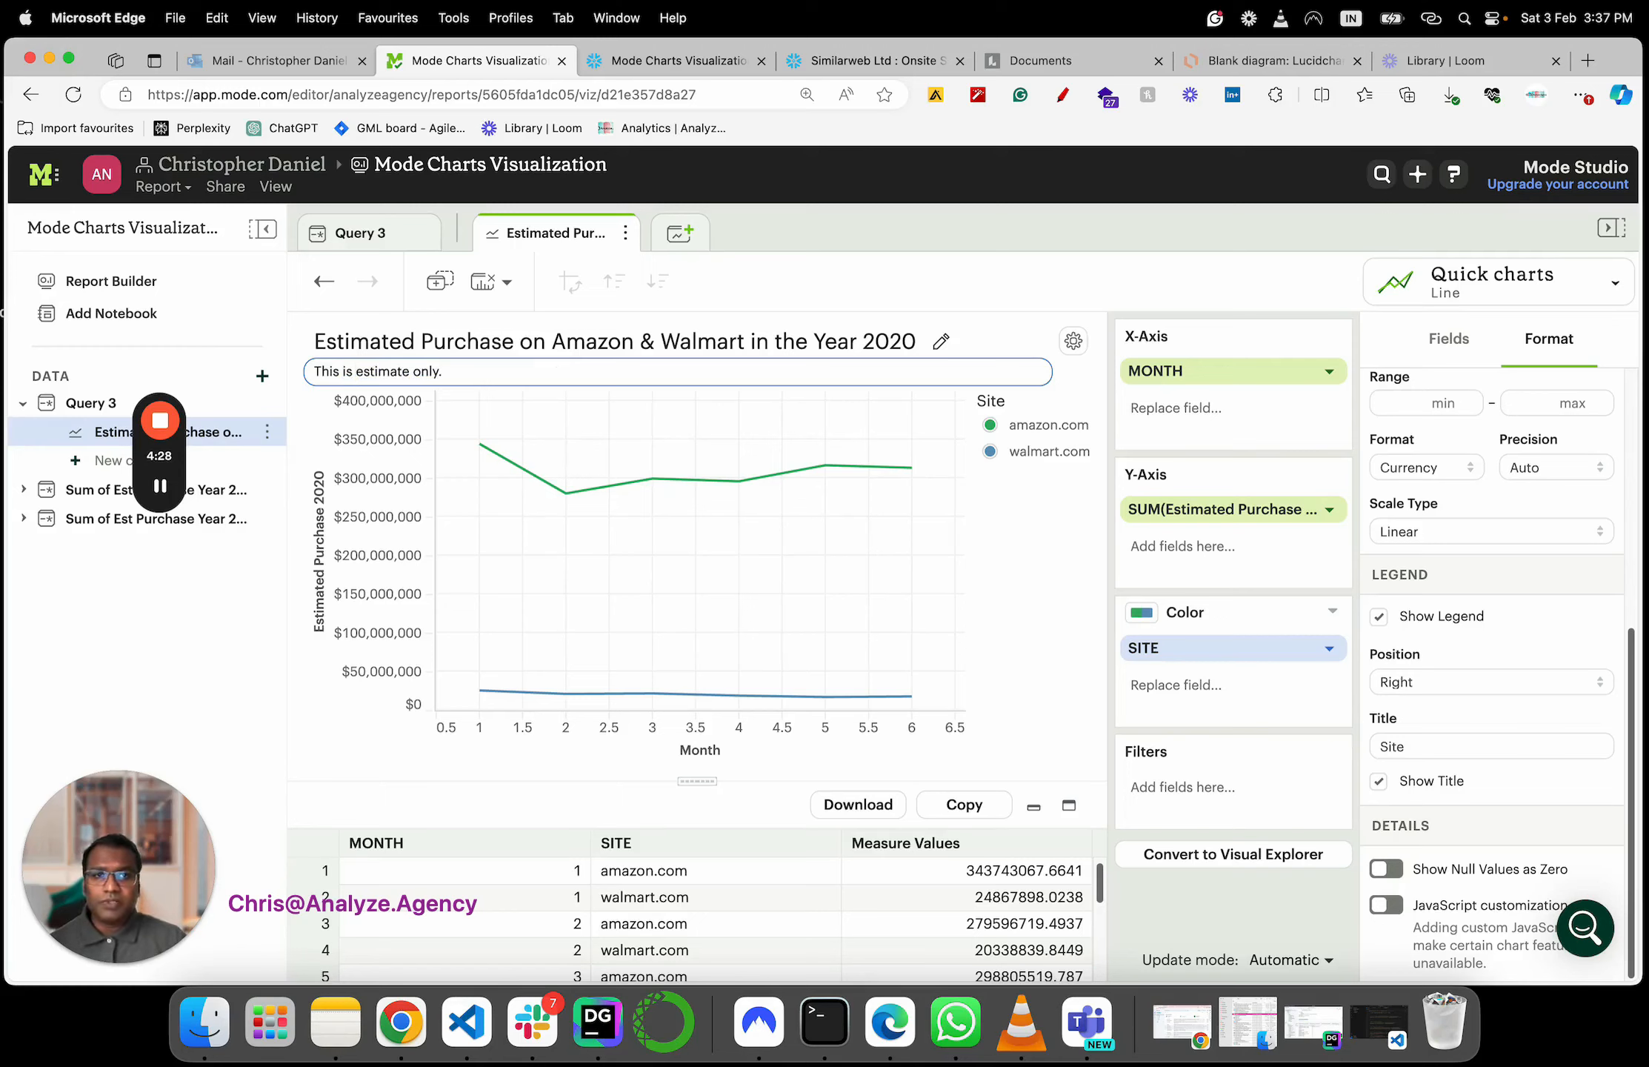
text(.)
key(Return)
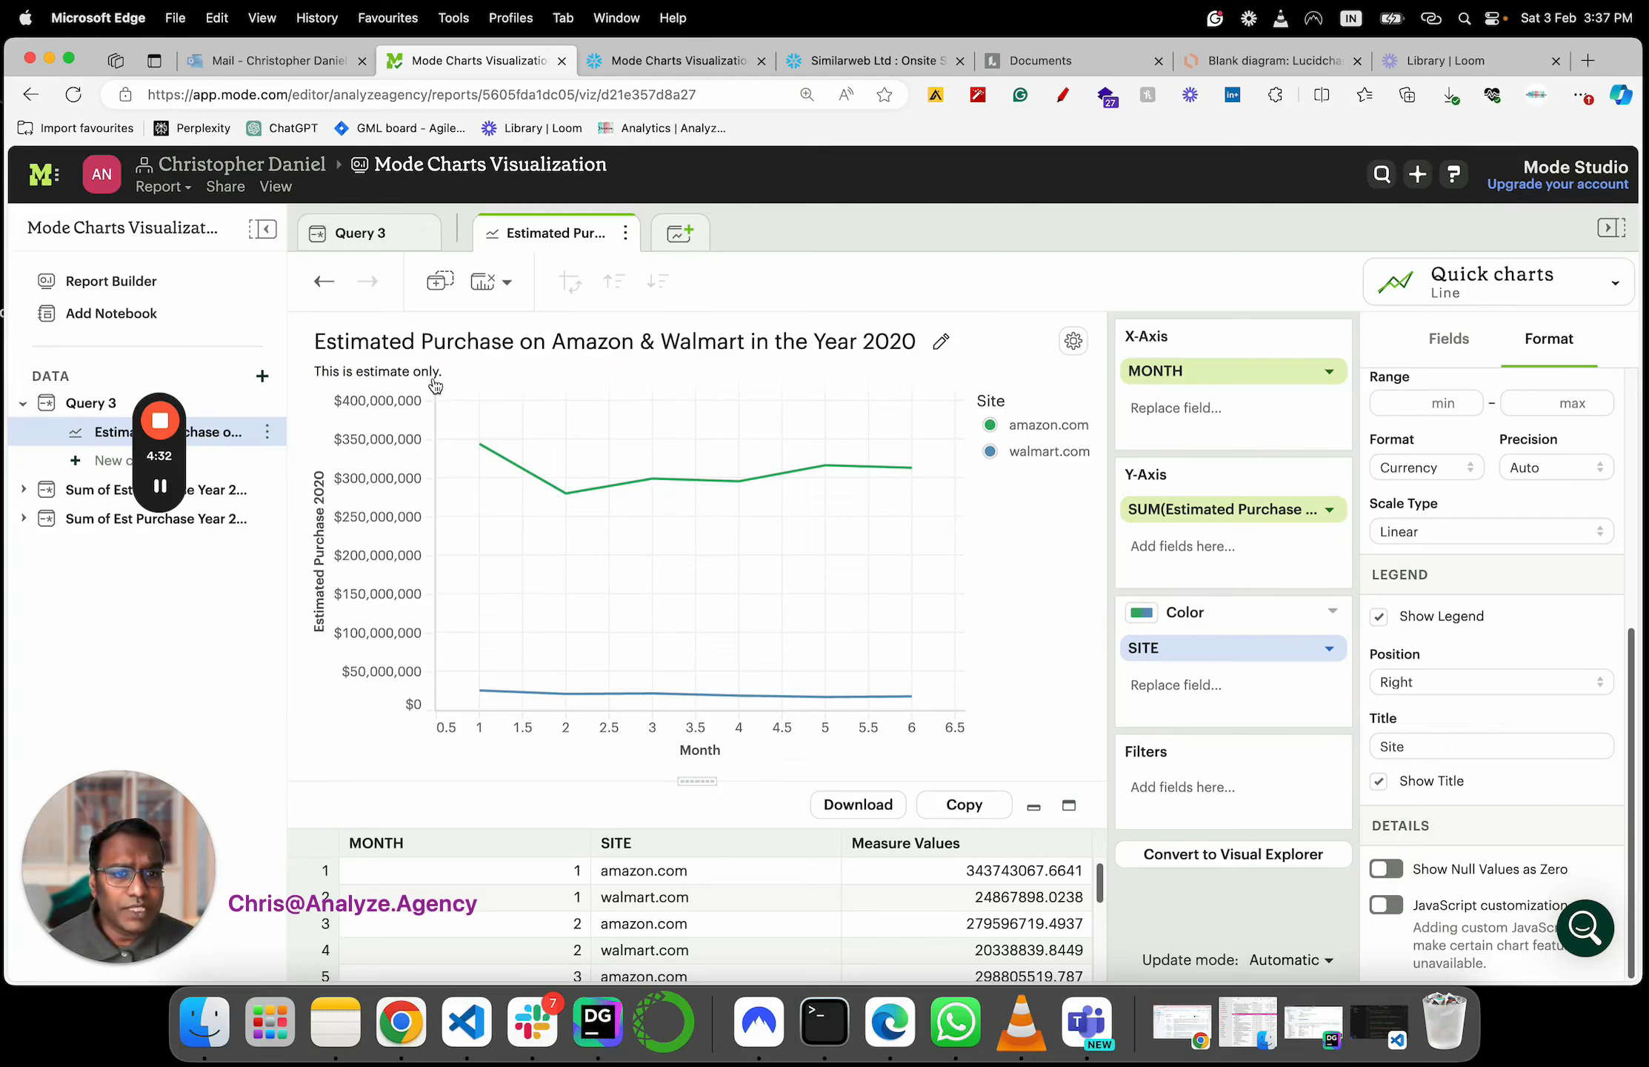
Add the "Estimated Purchase on Amazon & Walmart in the Year 2020" line chart to the Report Builder
click(626, 234)
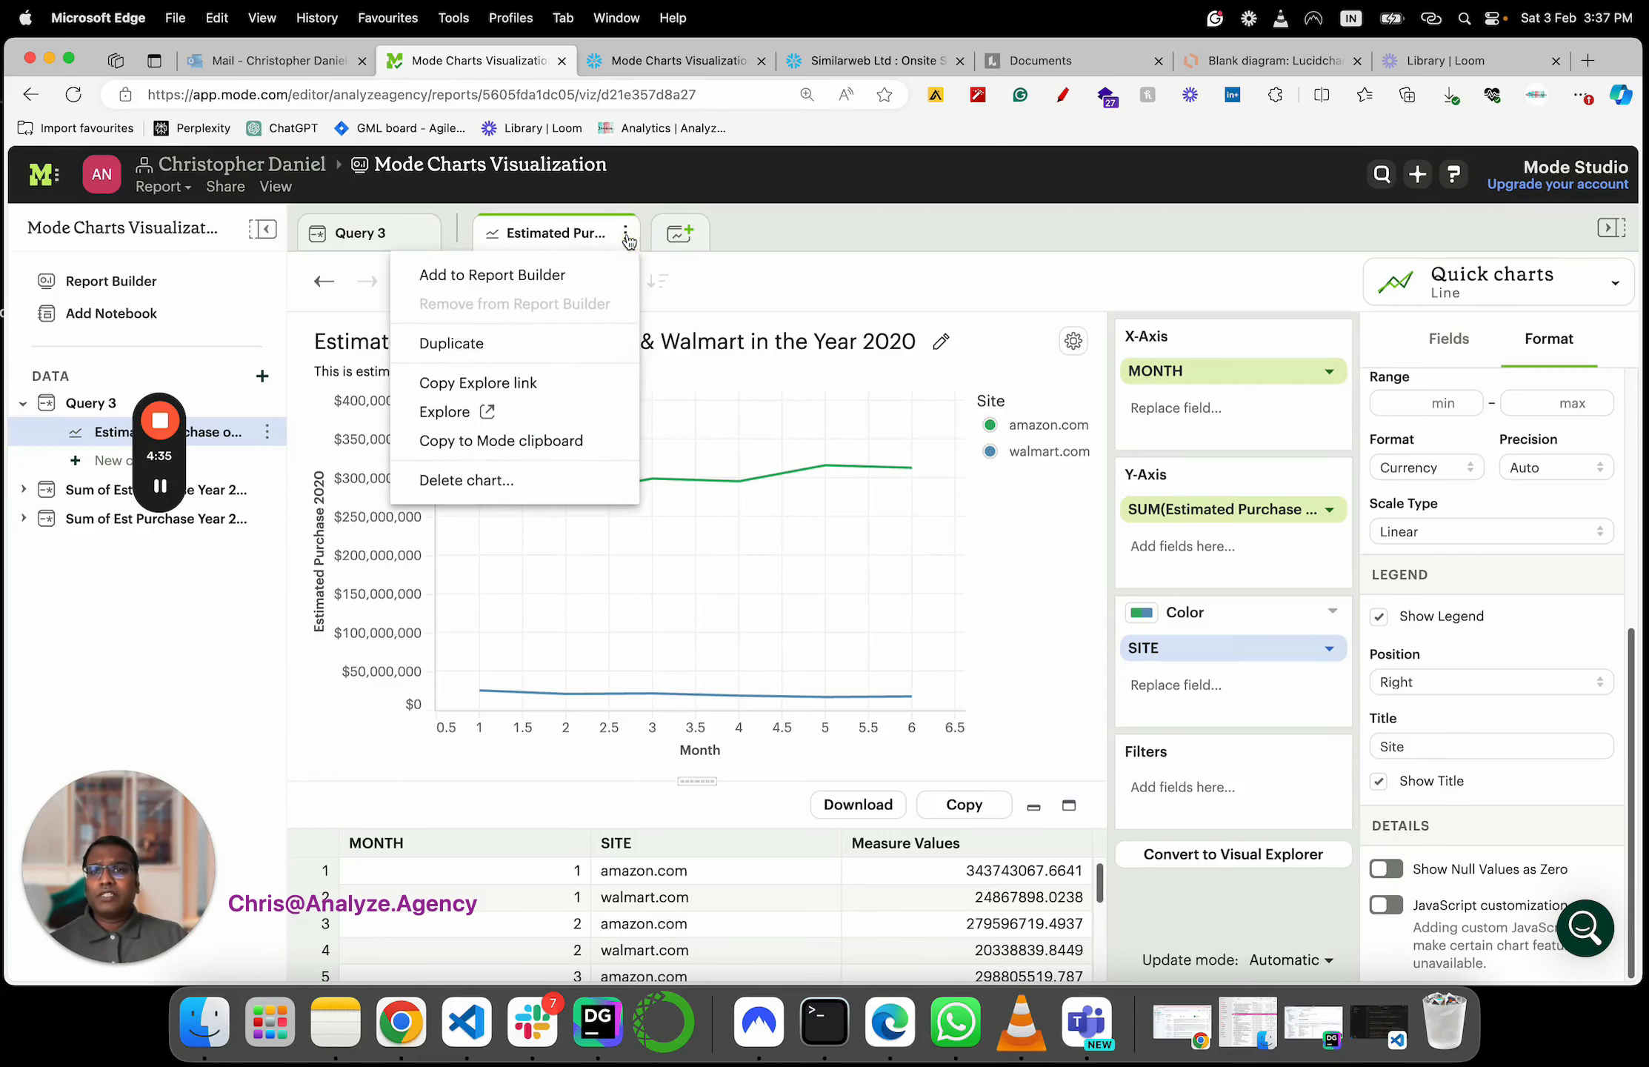
click(561, 275)
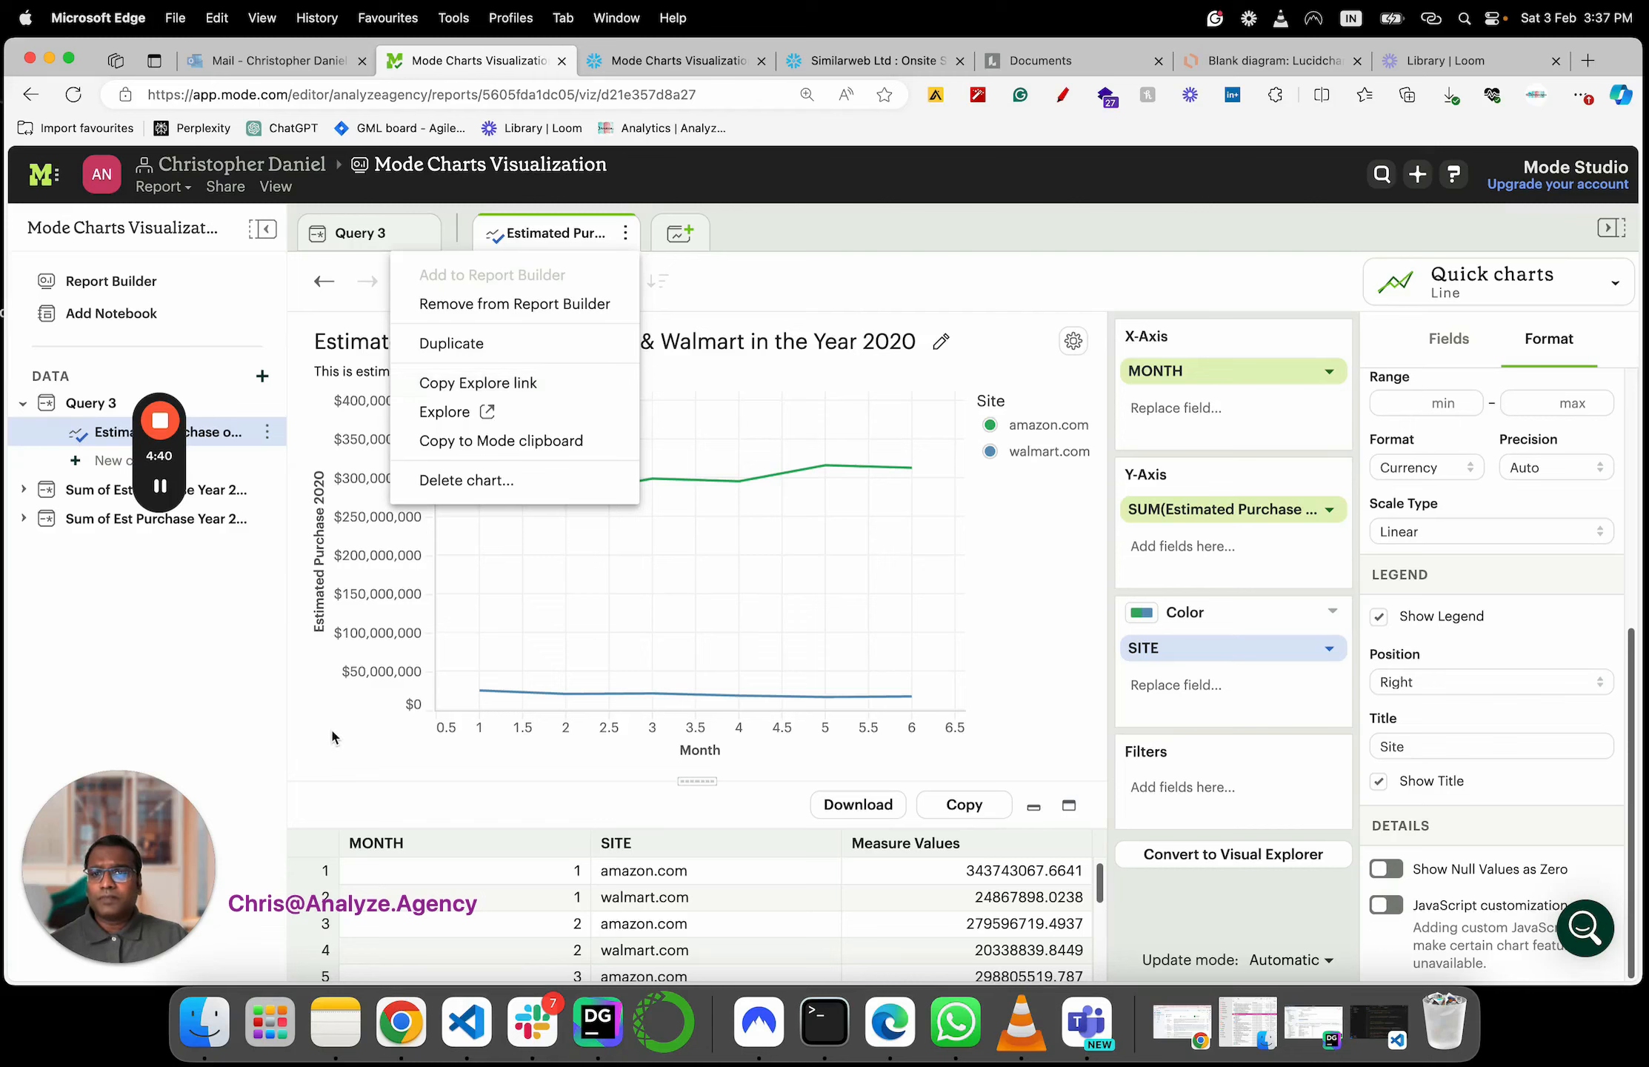
drag(142, 454, 1223, 641)
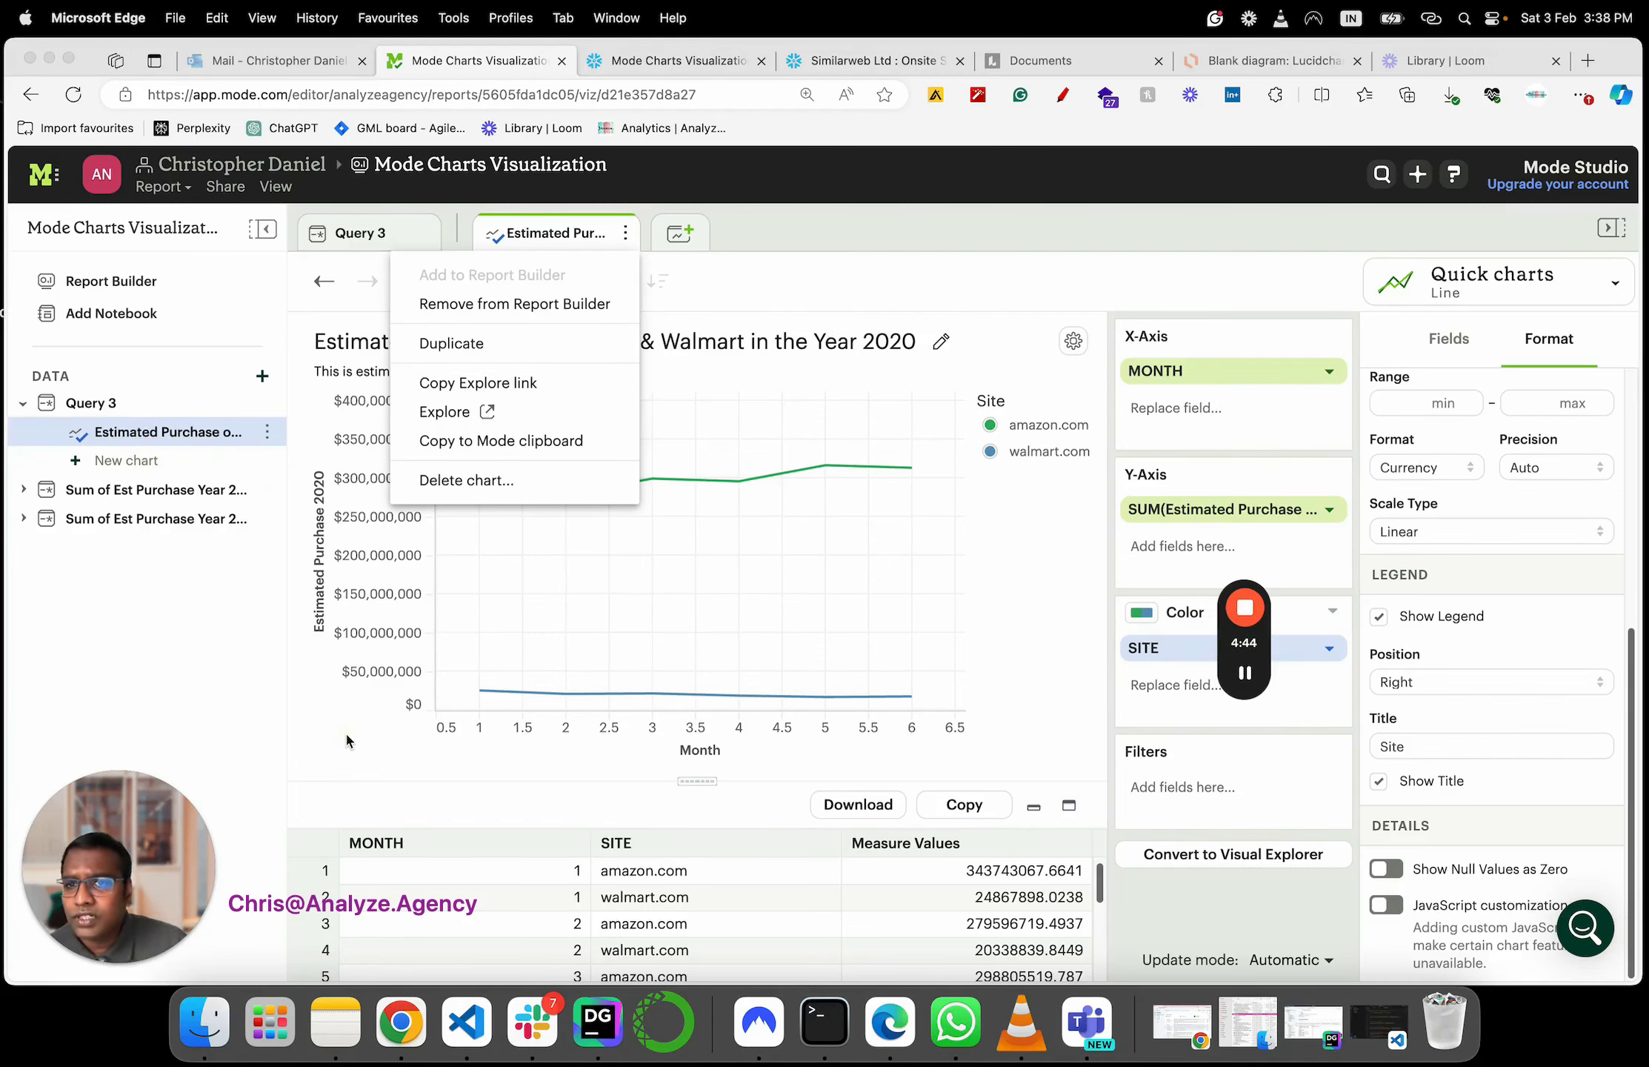
click(539, 253)
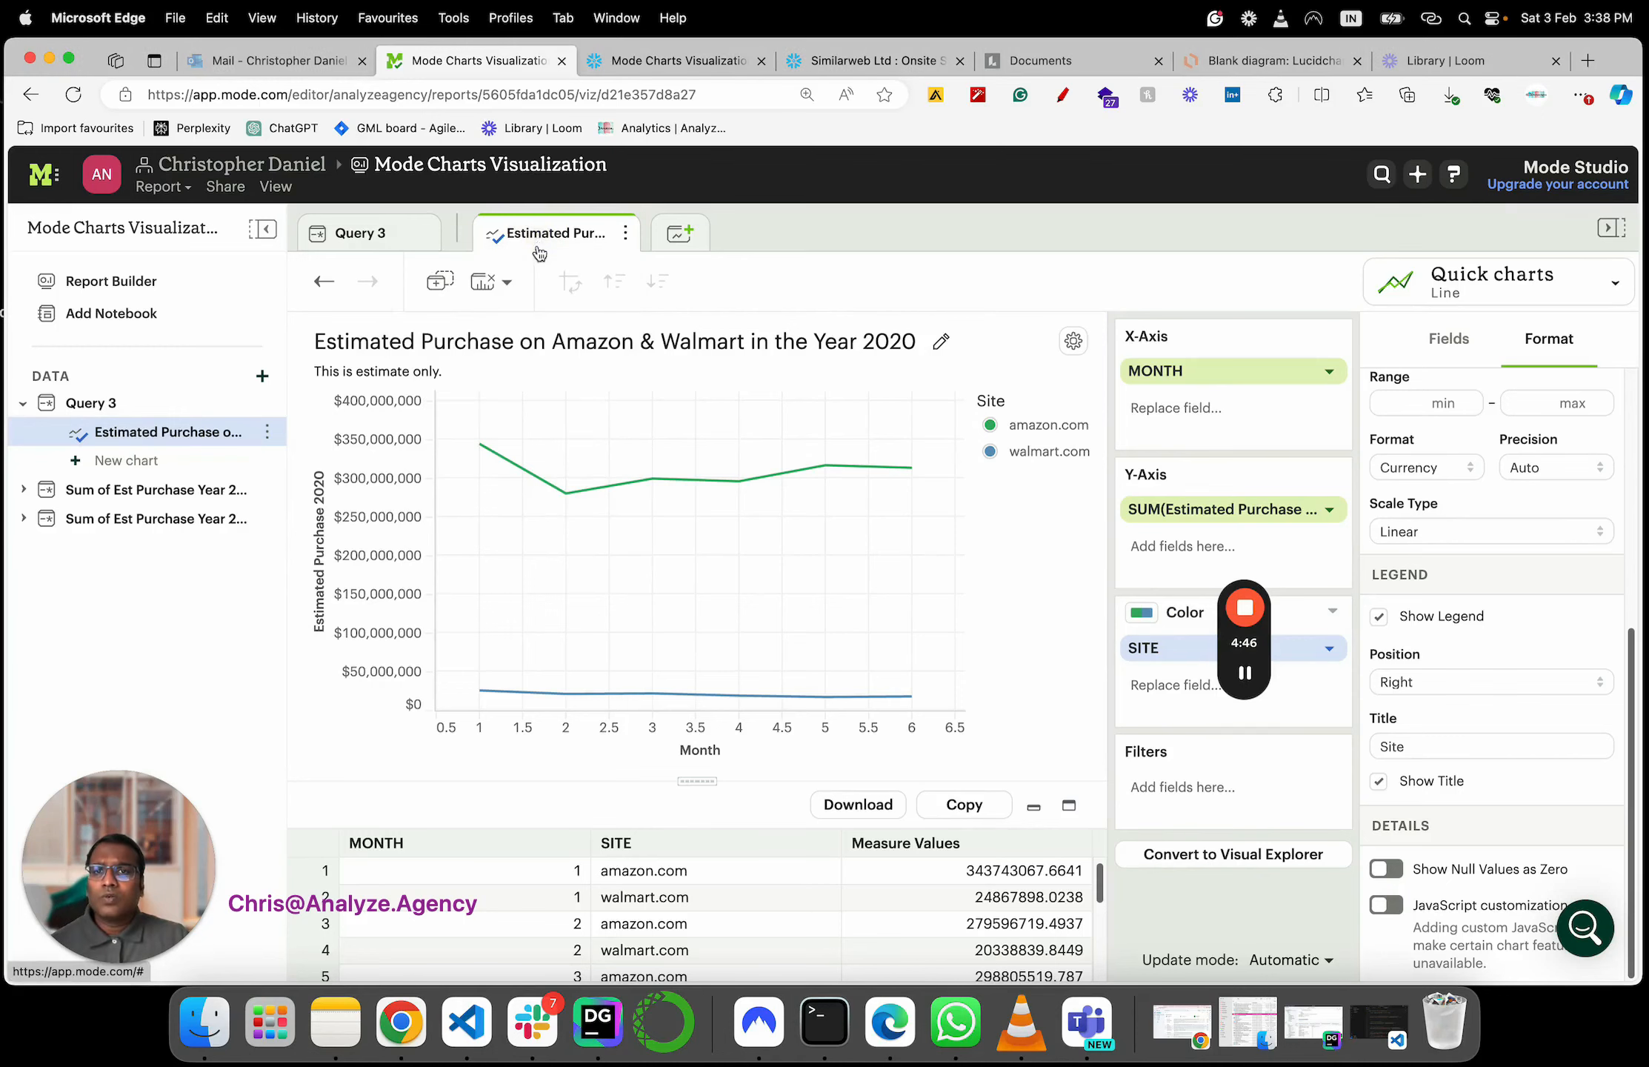
Copy the line chart's title and rename Query 3 to "Estimated Purchase on Amazon & Walmart in the Year 2020"
drag(314, 341, 911, 331)
key(super+c)
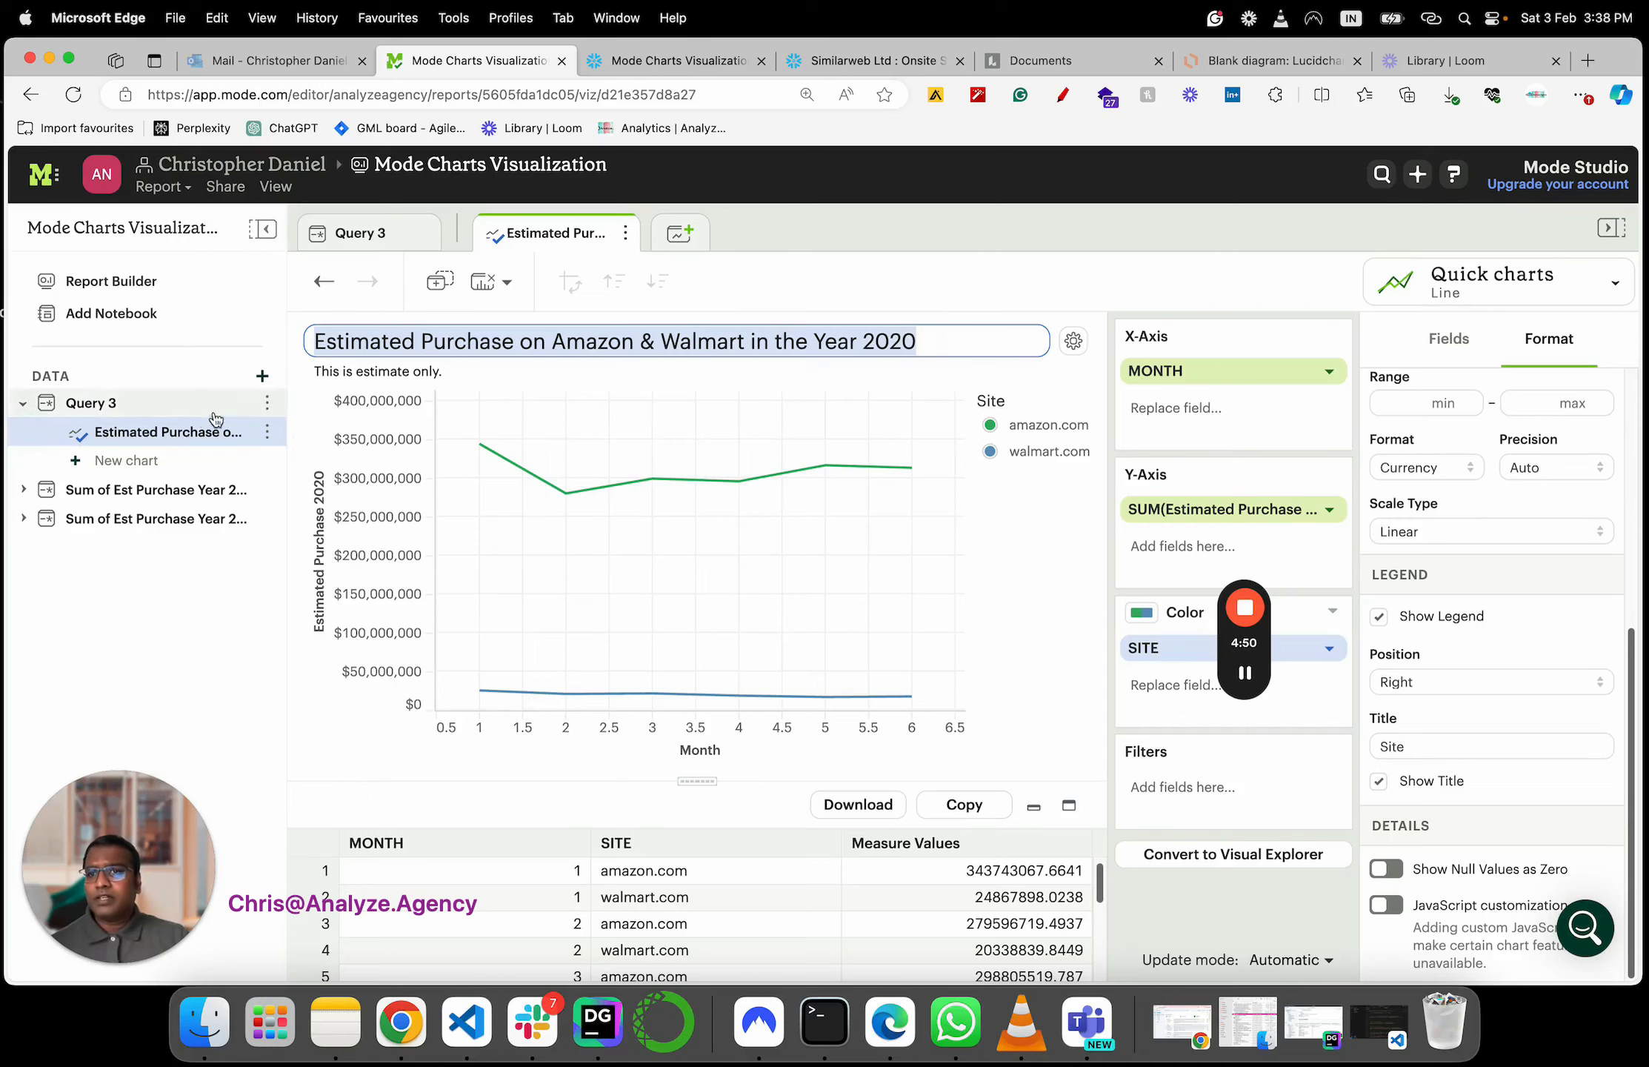
click(269, 405)
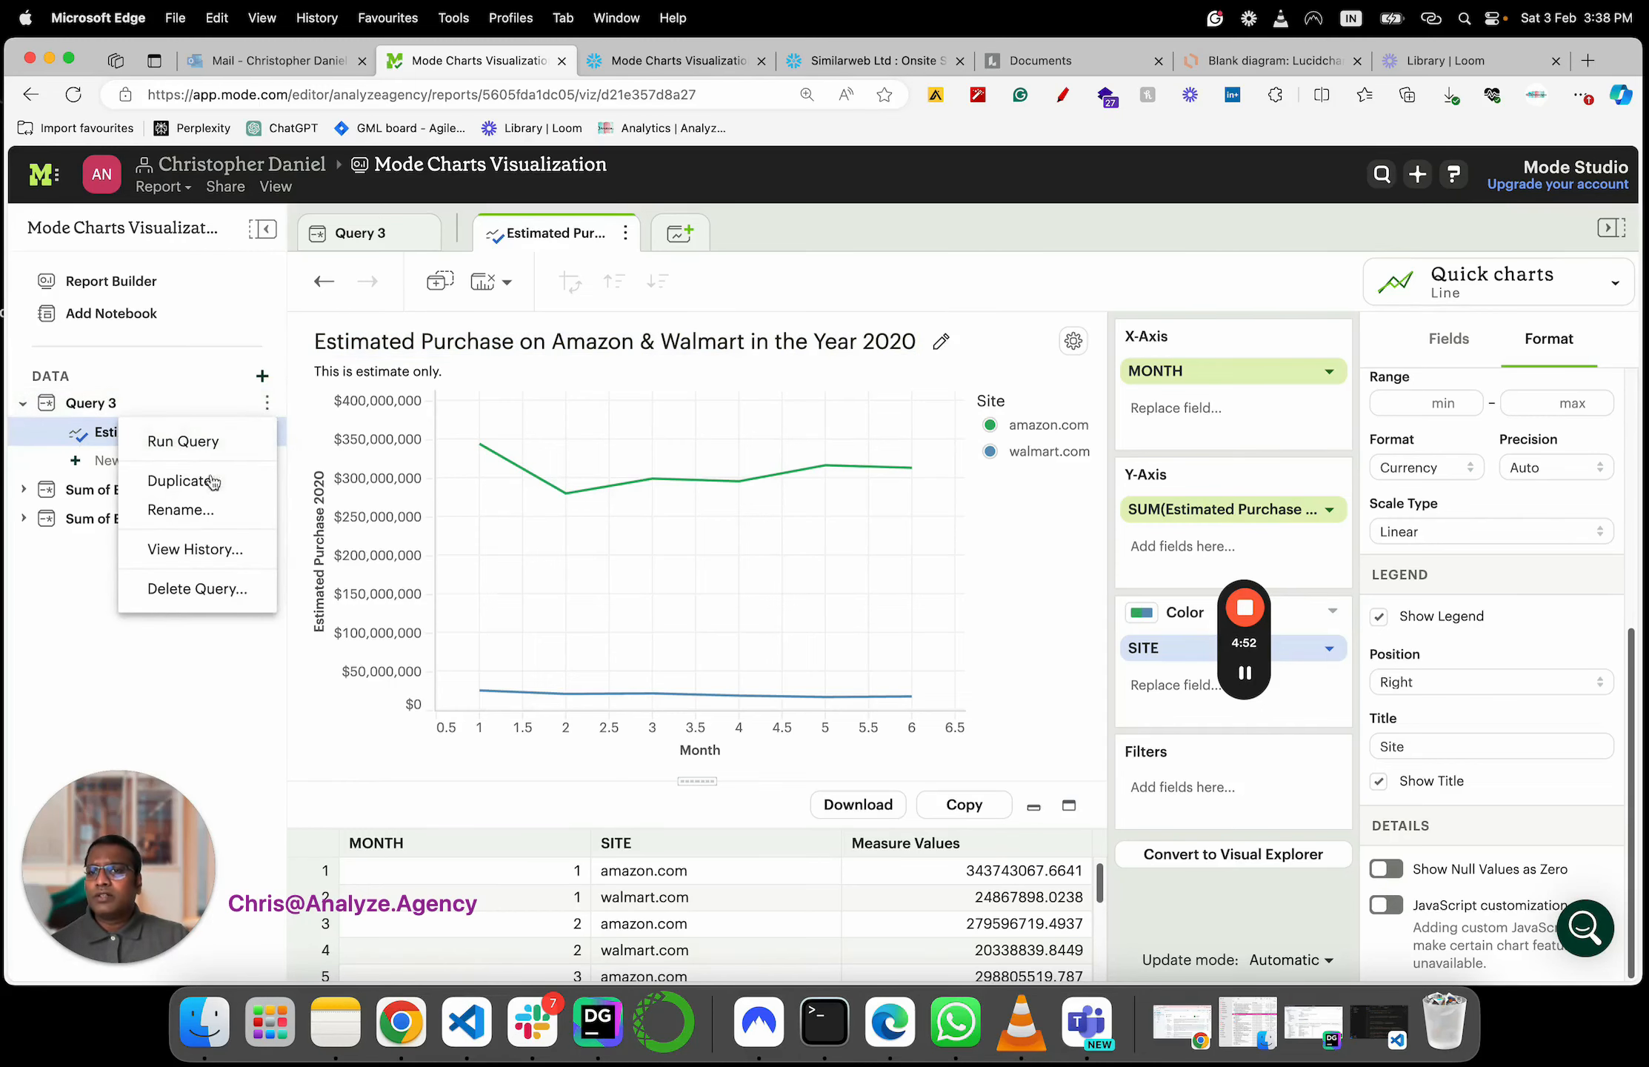
click(209, 509)
key(super+v)
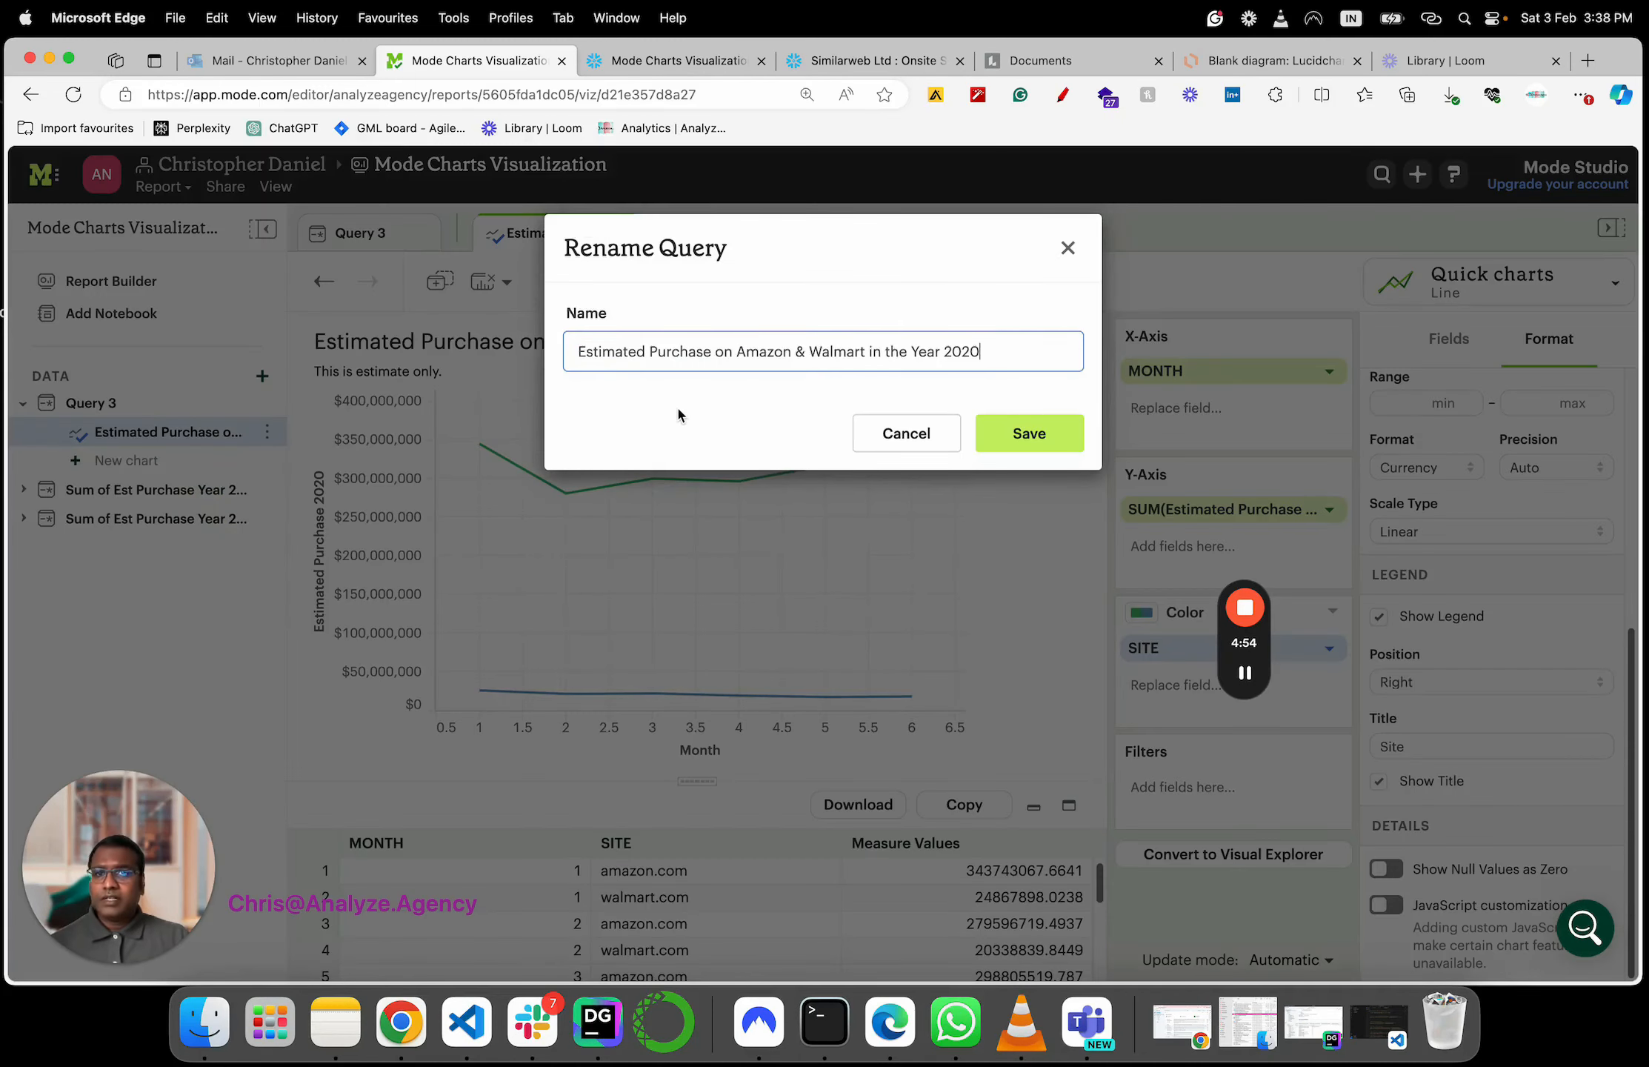
click(1049, 434)
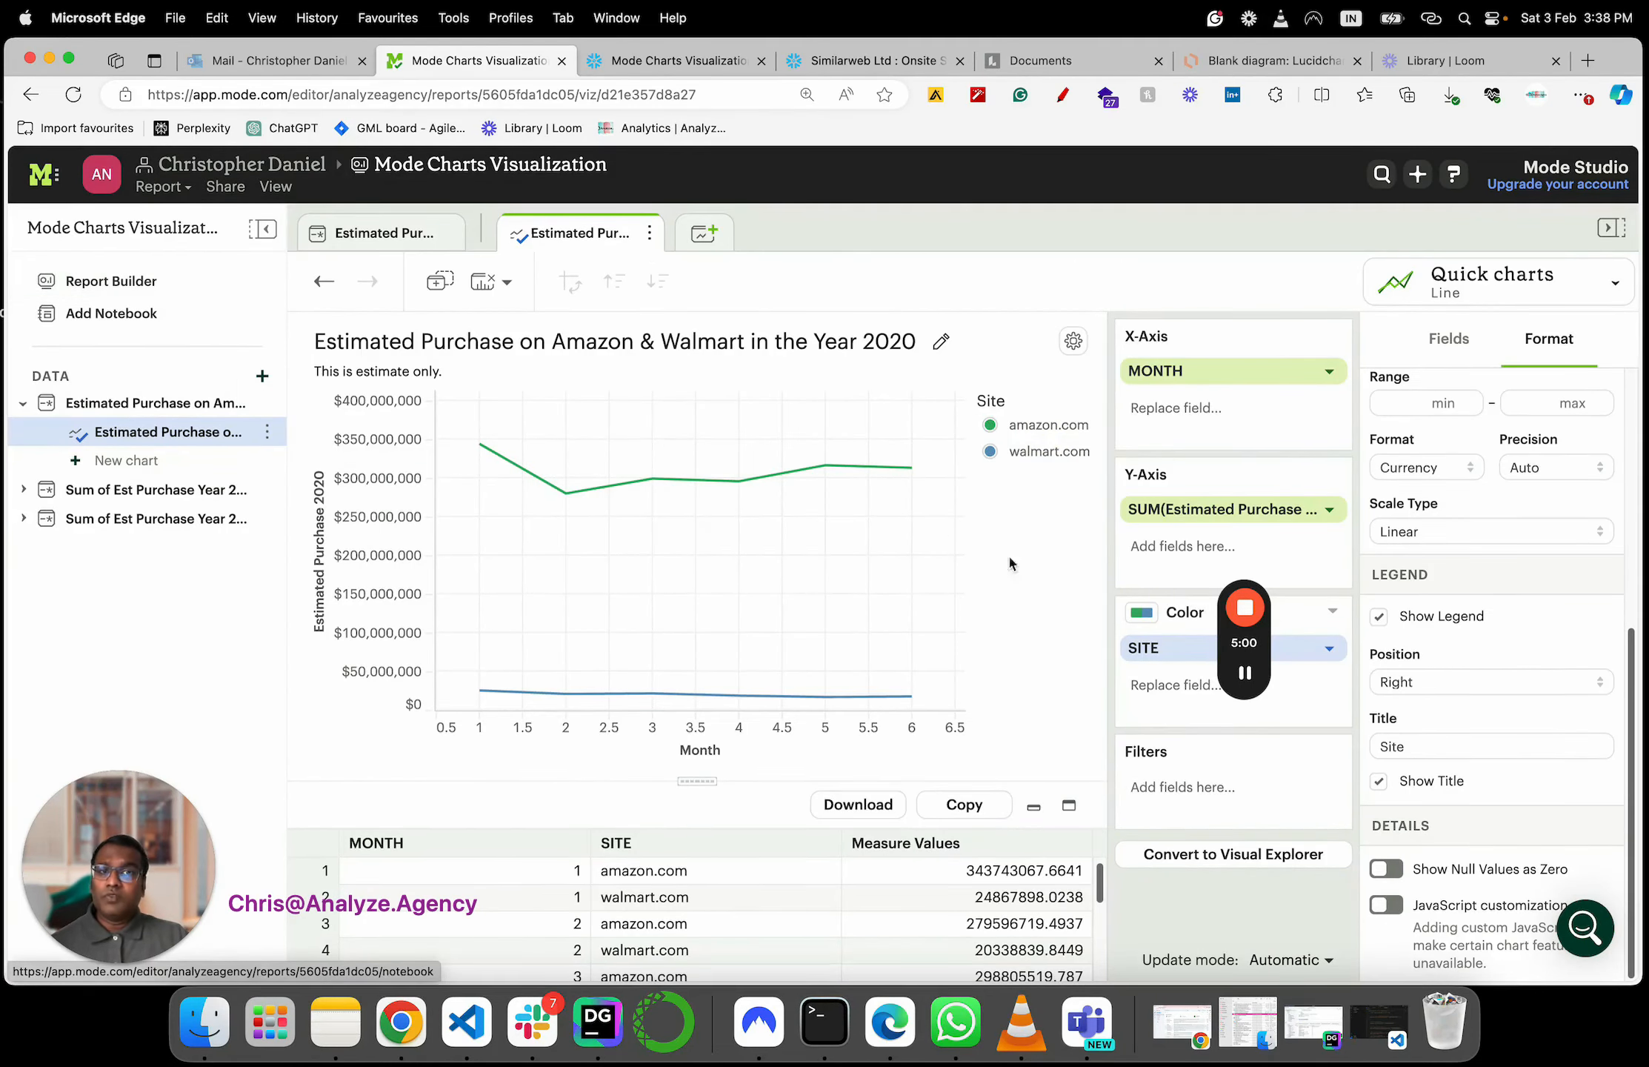
drag(1234, 653, 268, 688)
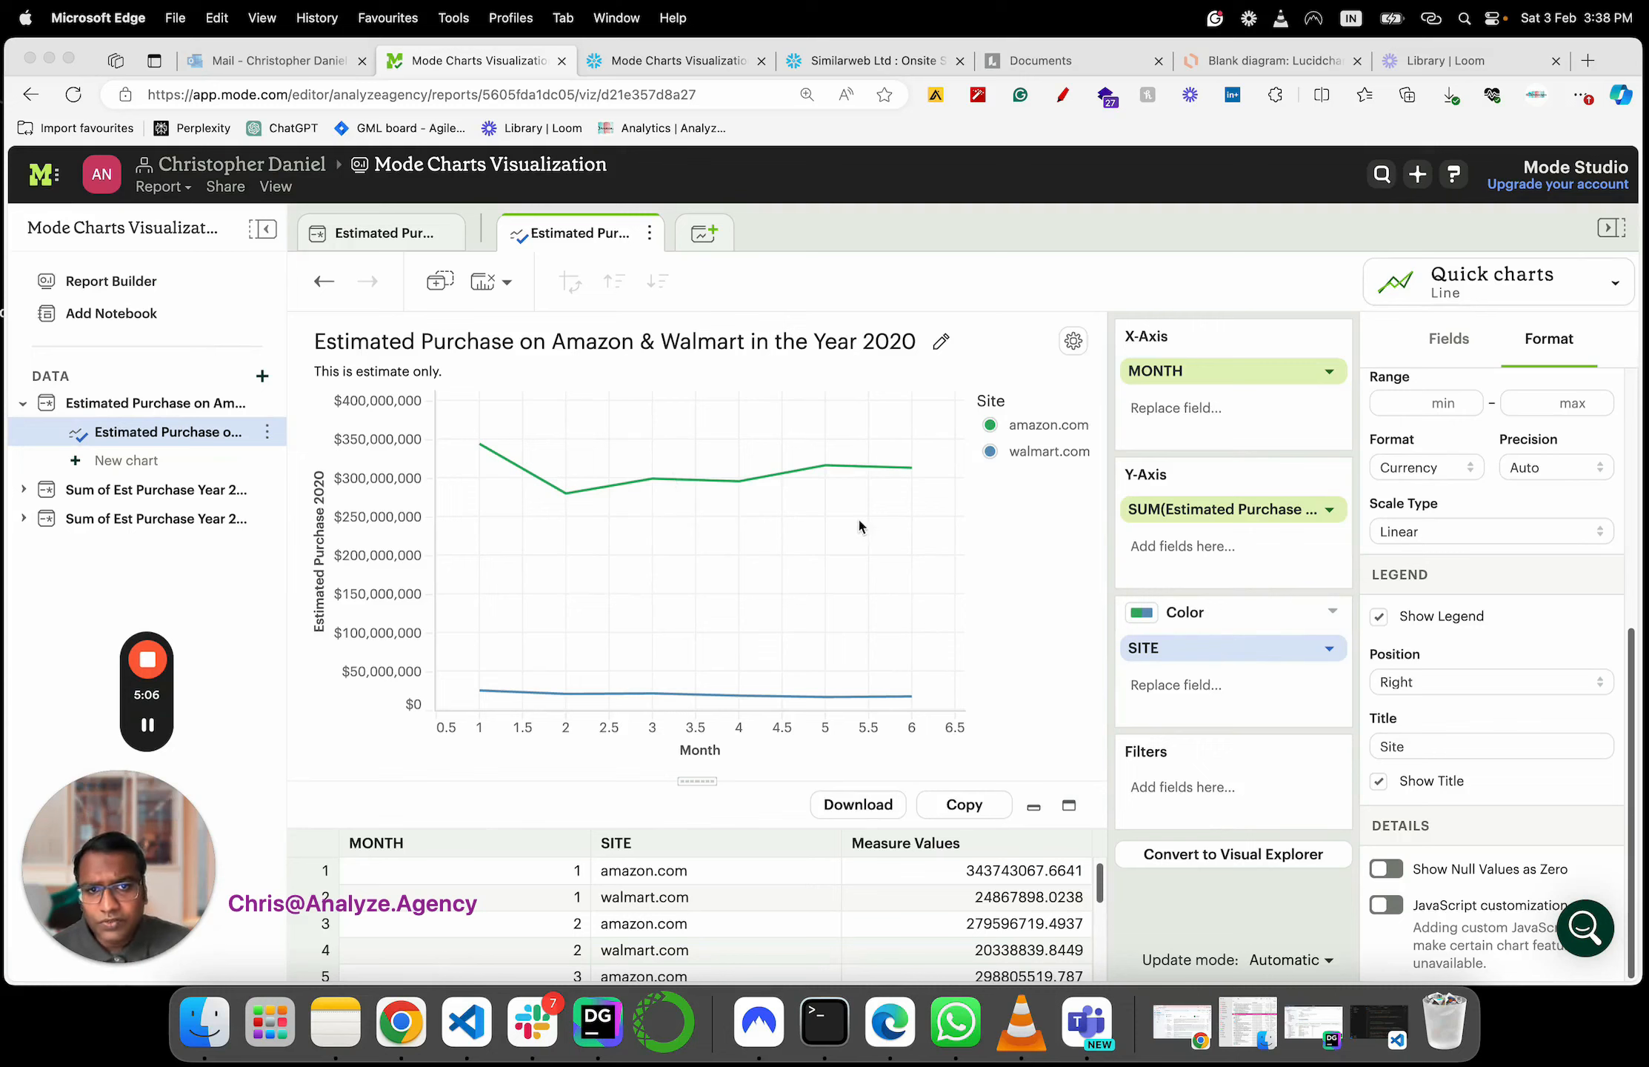
click(650, 489)
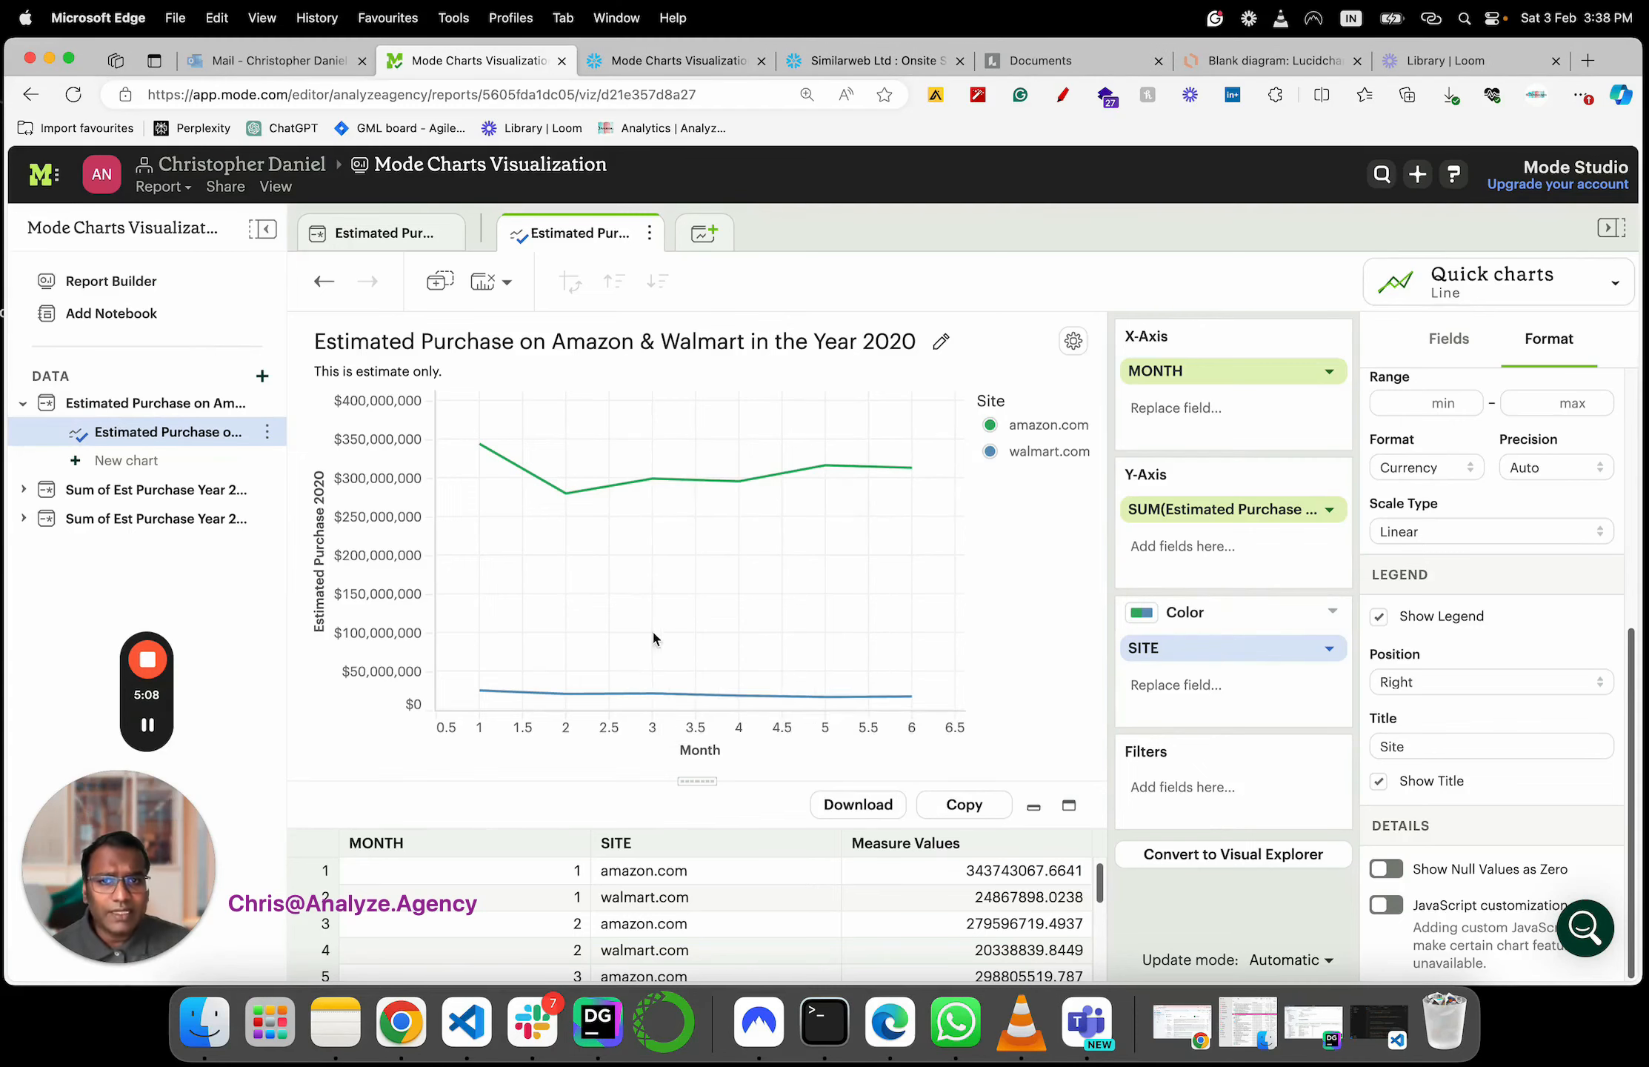
mouse_move(622, 666)
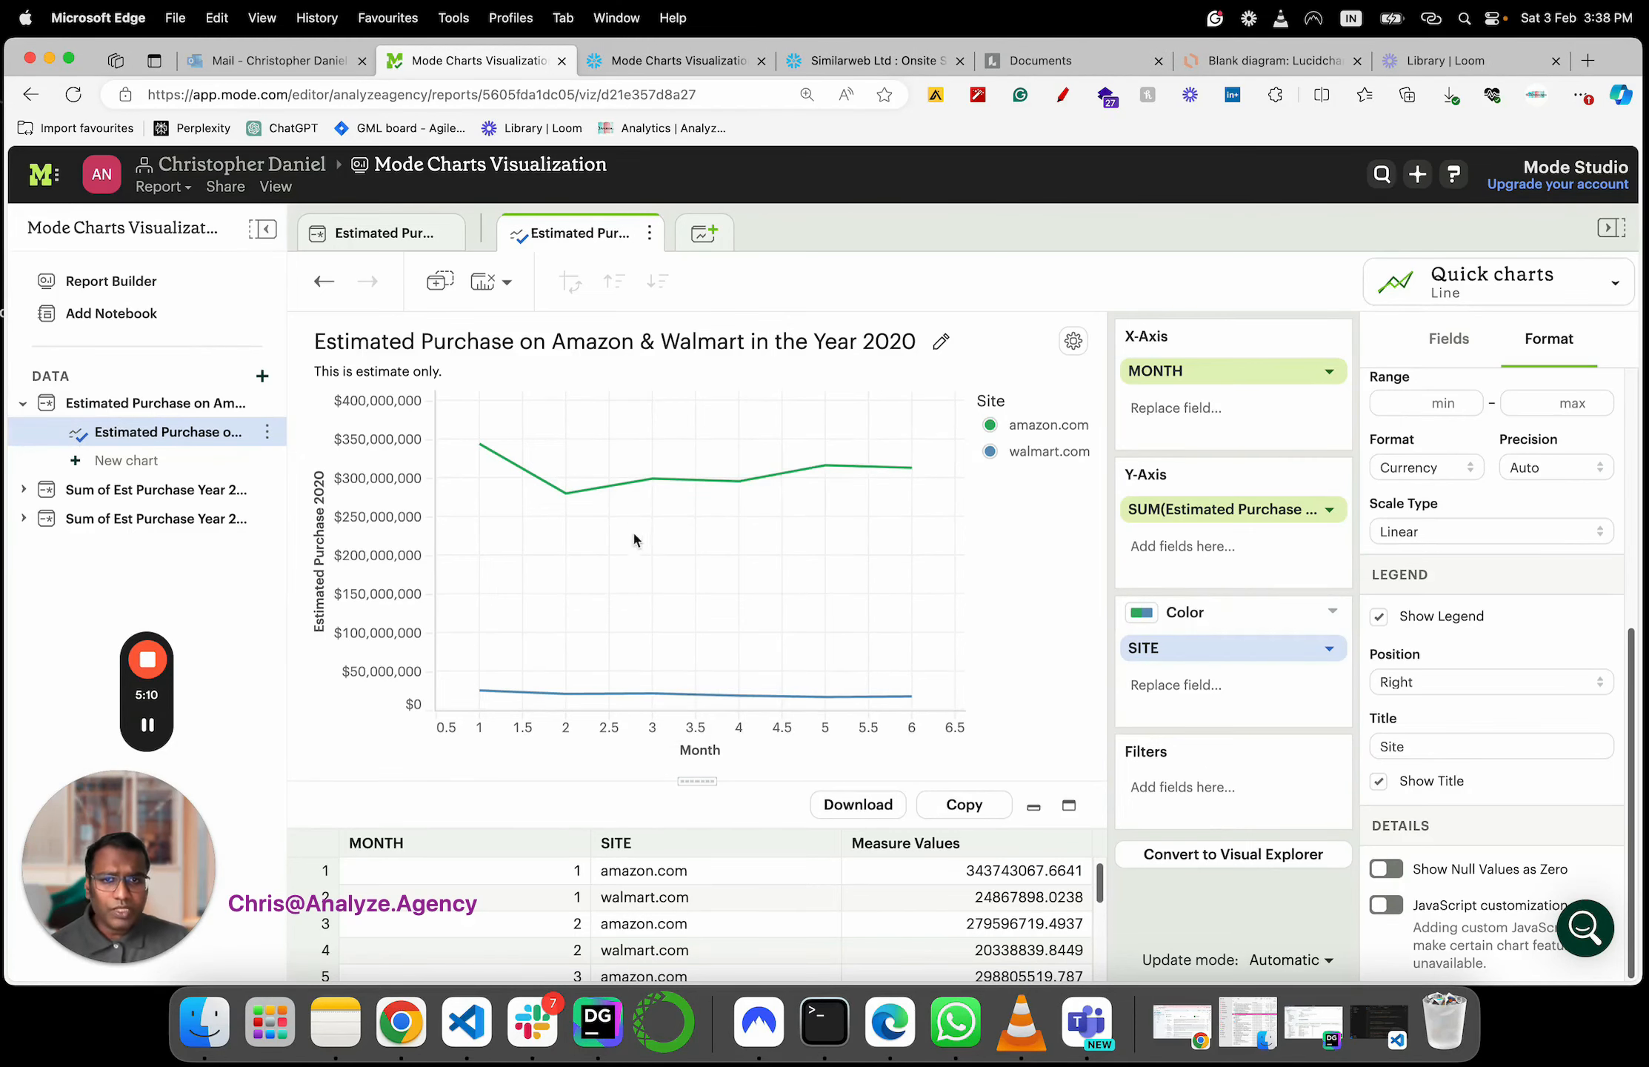
Change the line chart's color palette to Pastel
click(1331, 612)
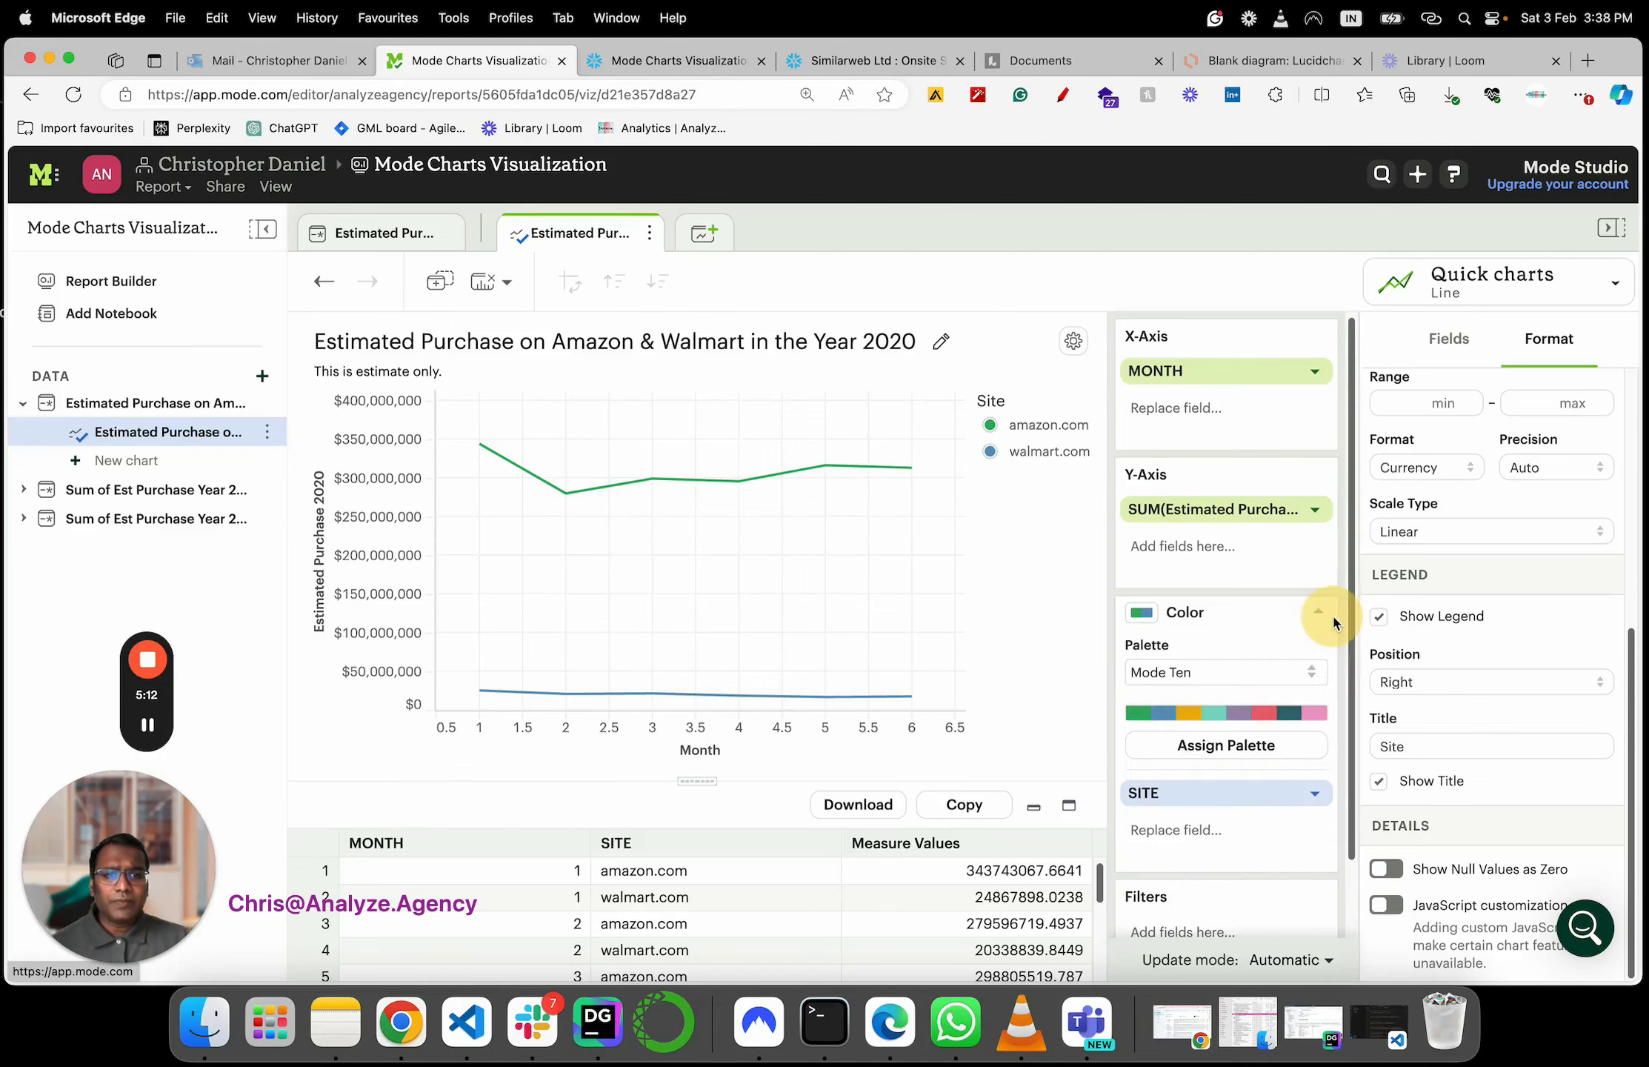
click(1272, 674)
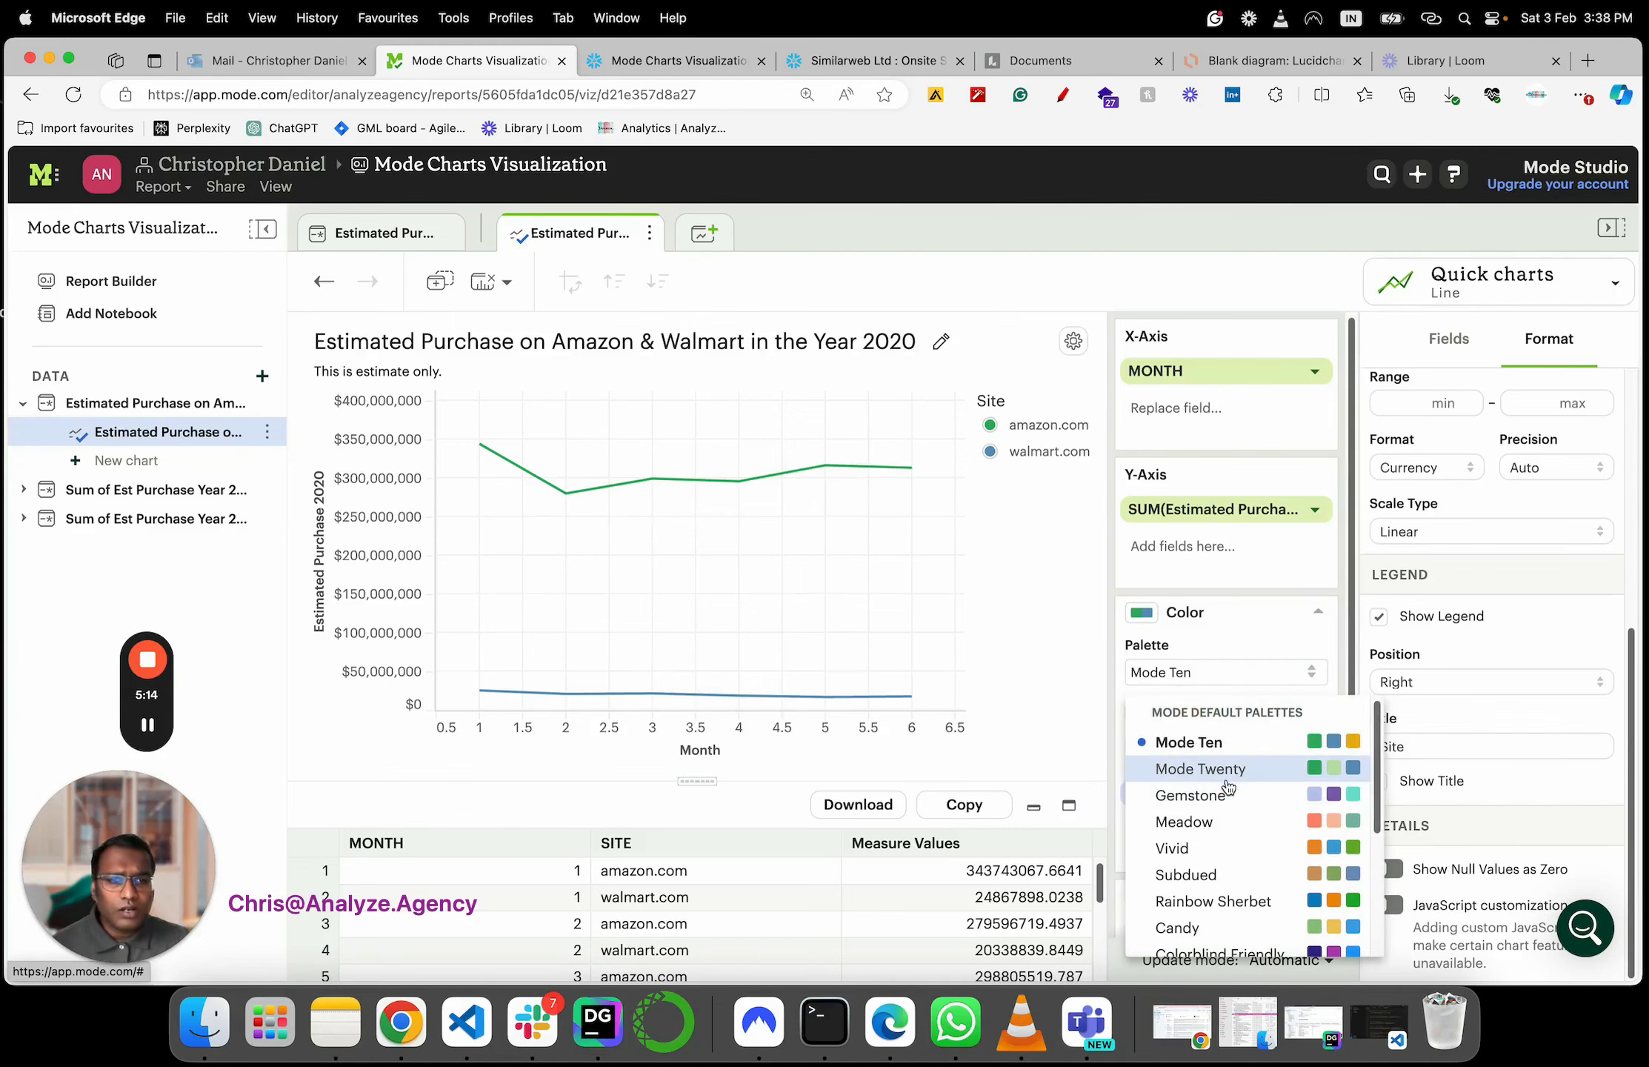
scroll(1231, 797, down, 3)
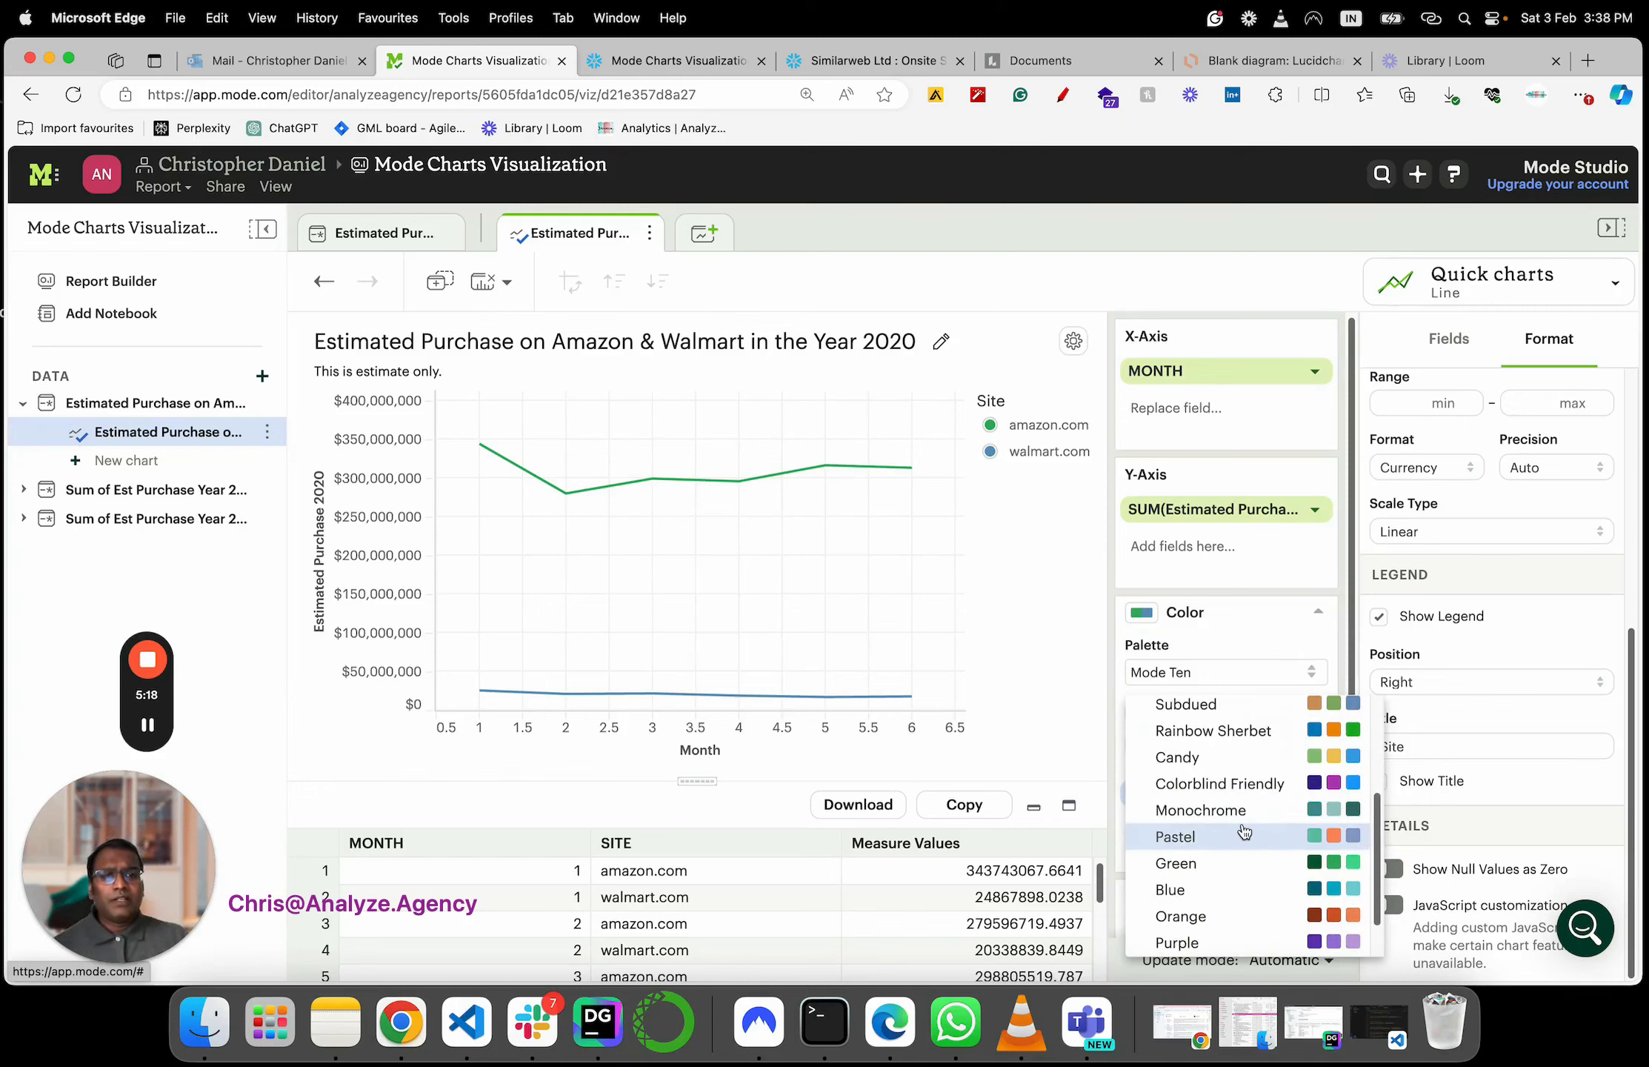
click(1243, 831)
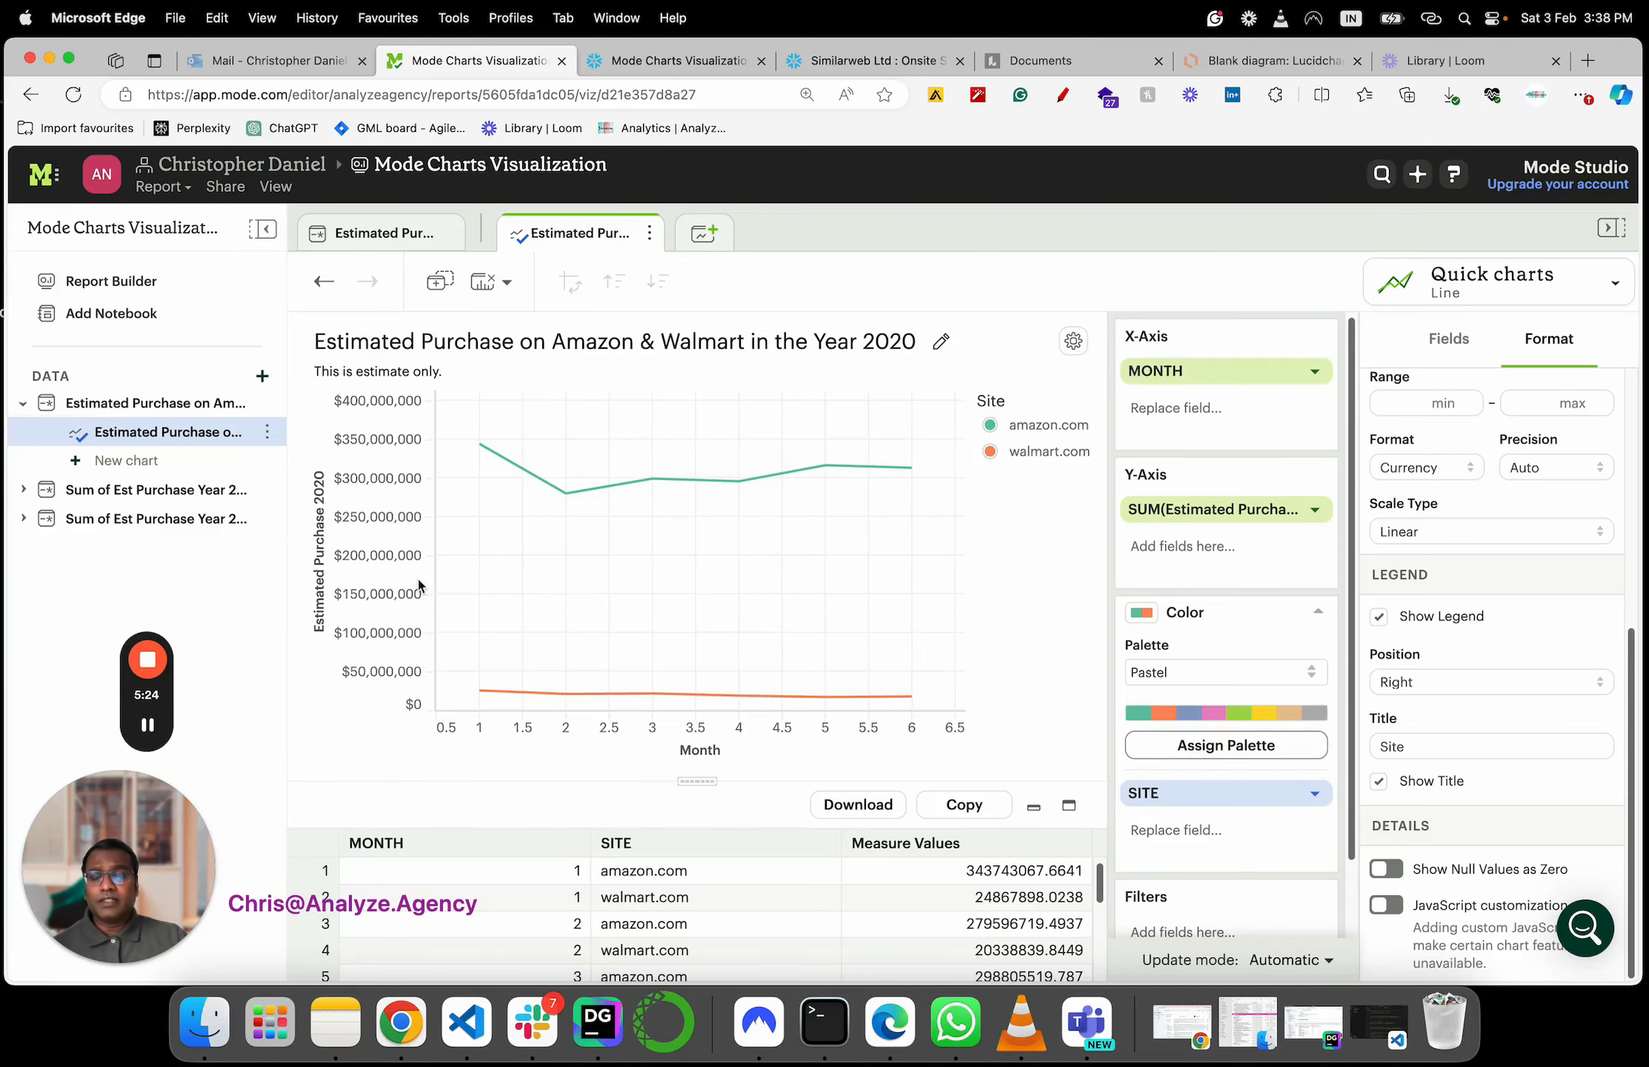
Insert an empty text block in the Report Builder and place it between the Big Value charts and the line chart
click(116, 293)
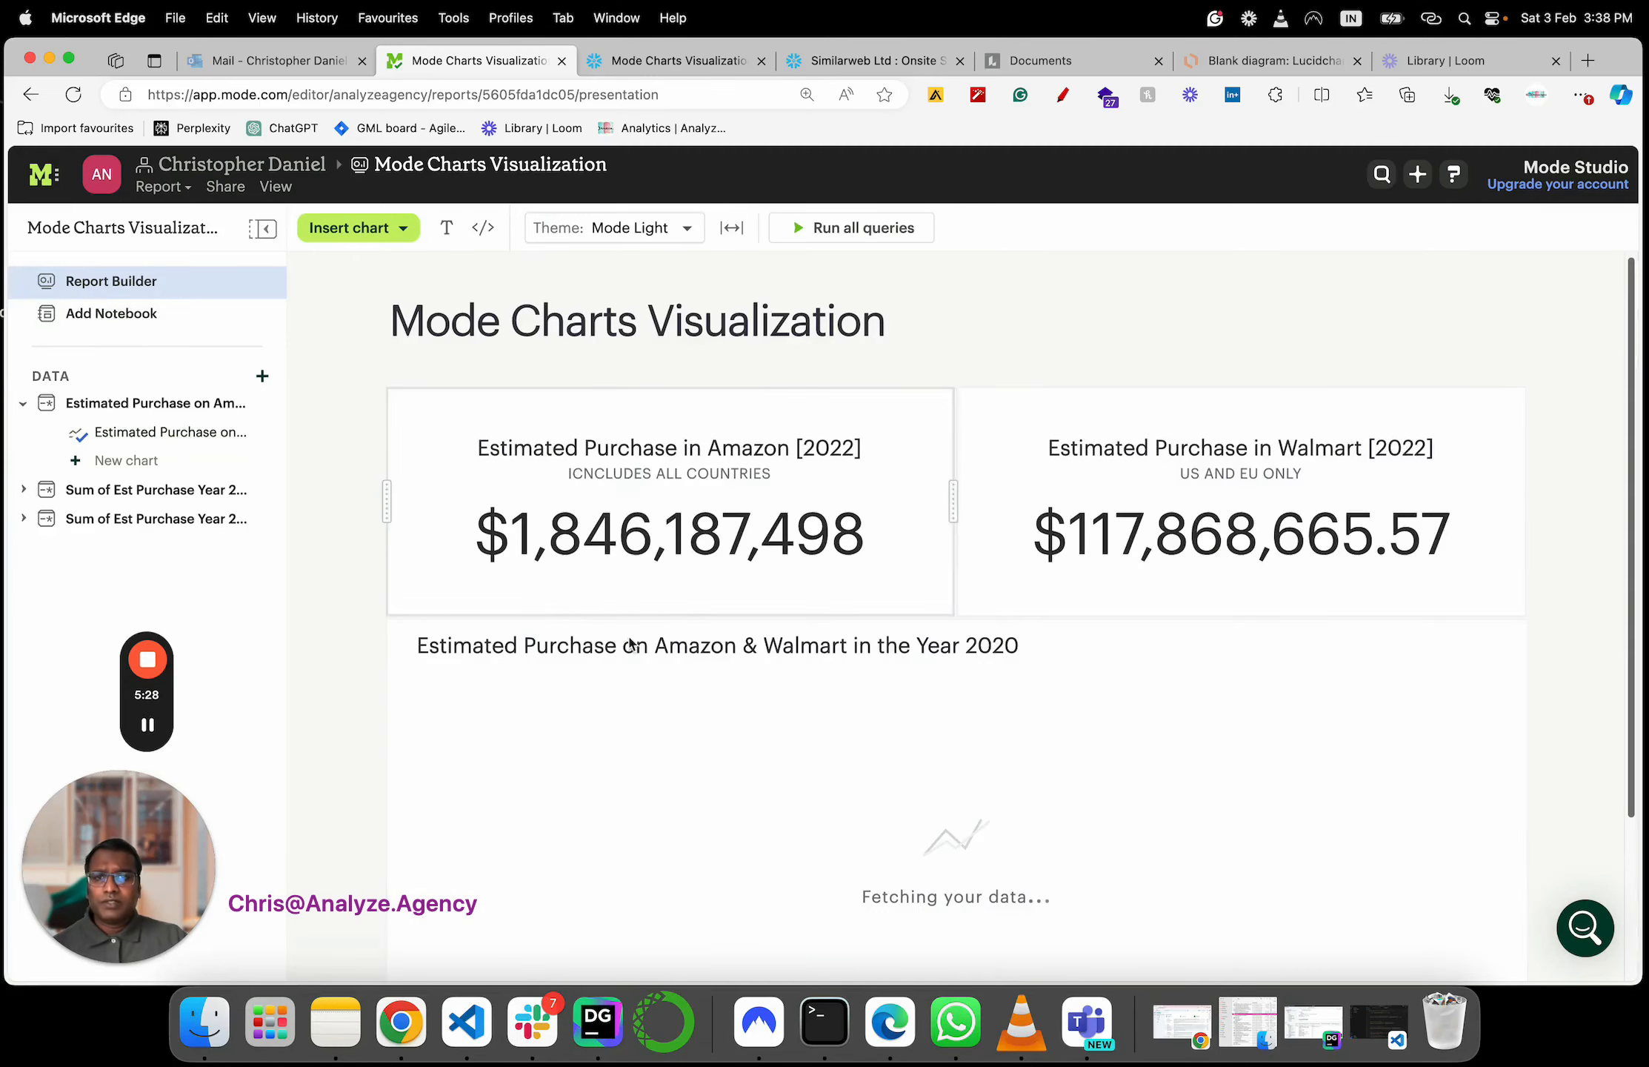
scroll(777, 749, down, 3)
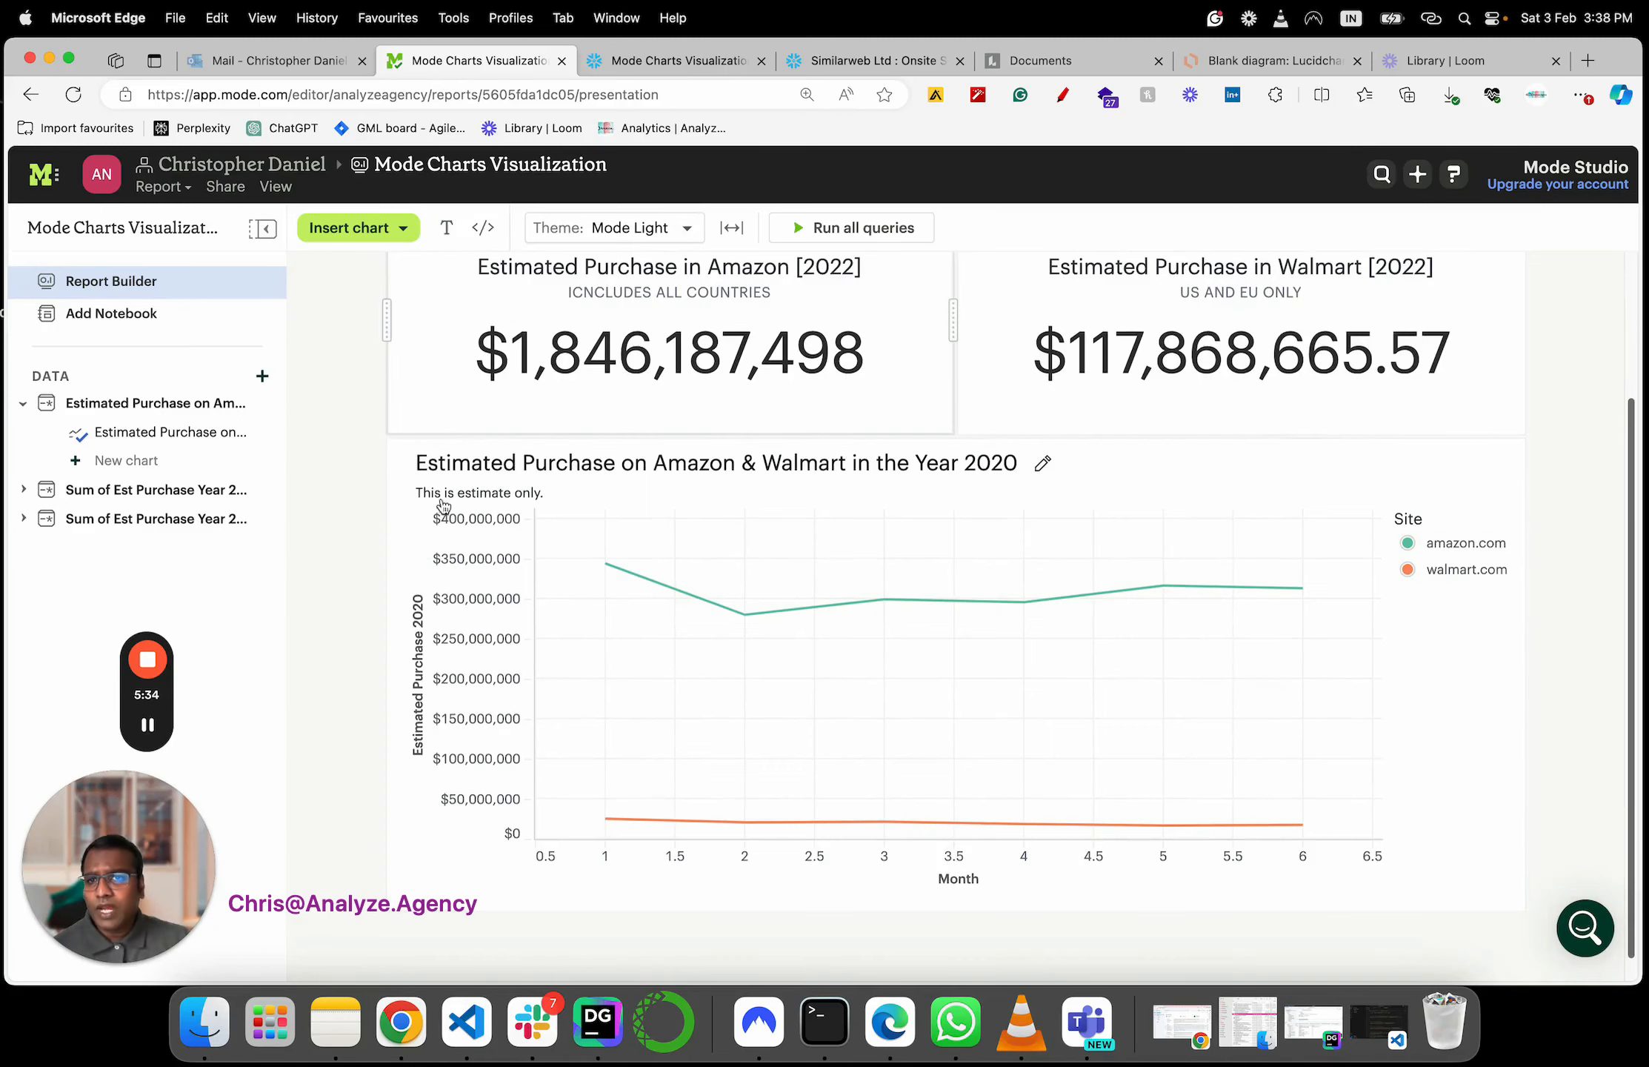
scroll(419, 555, up, 3)
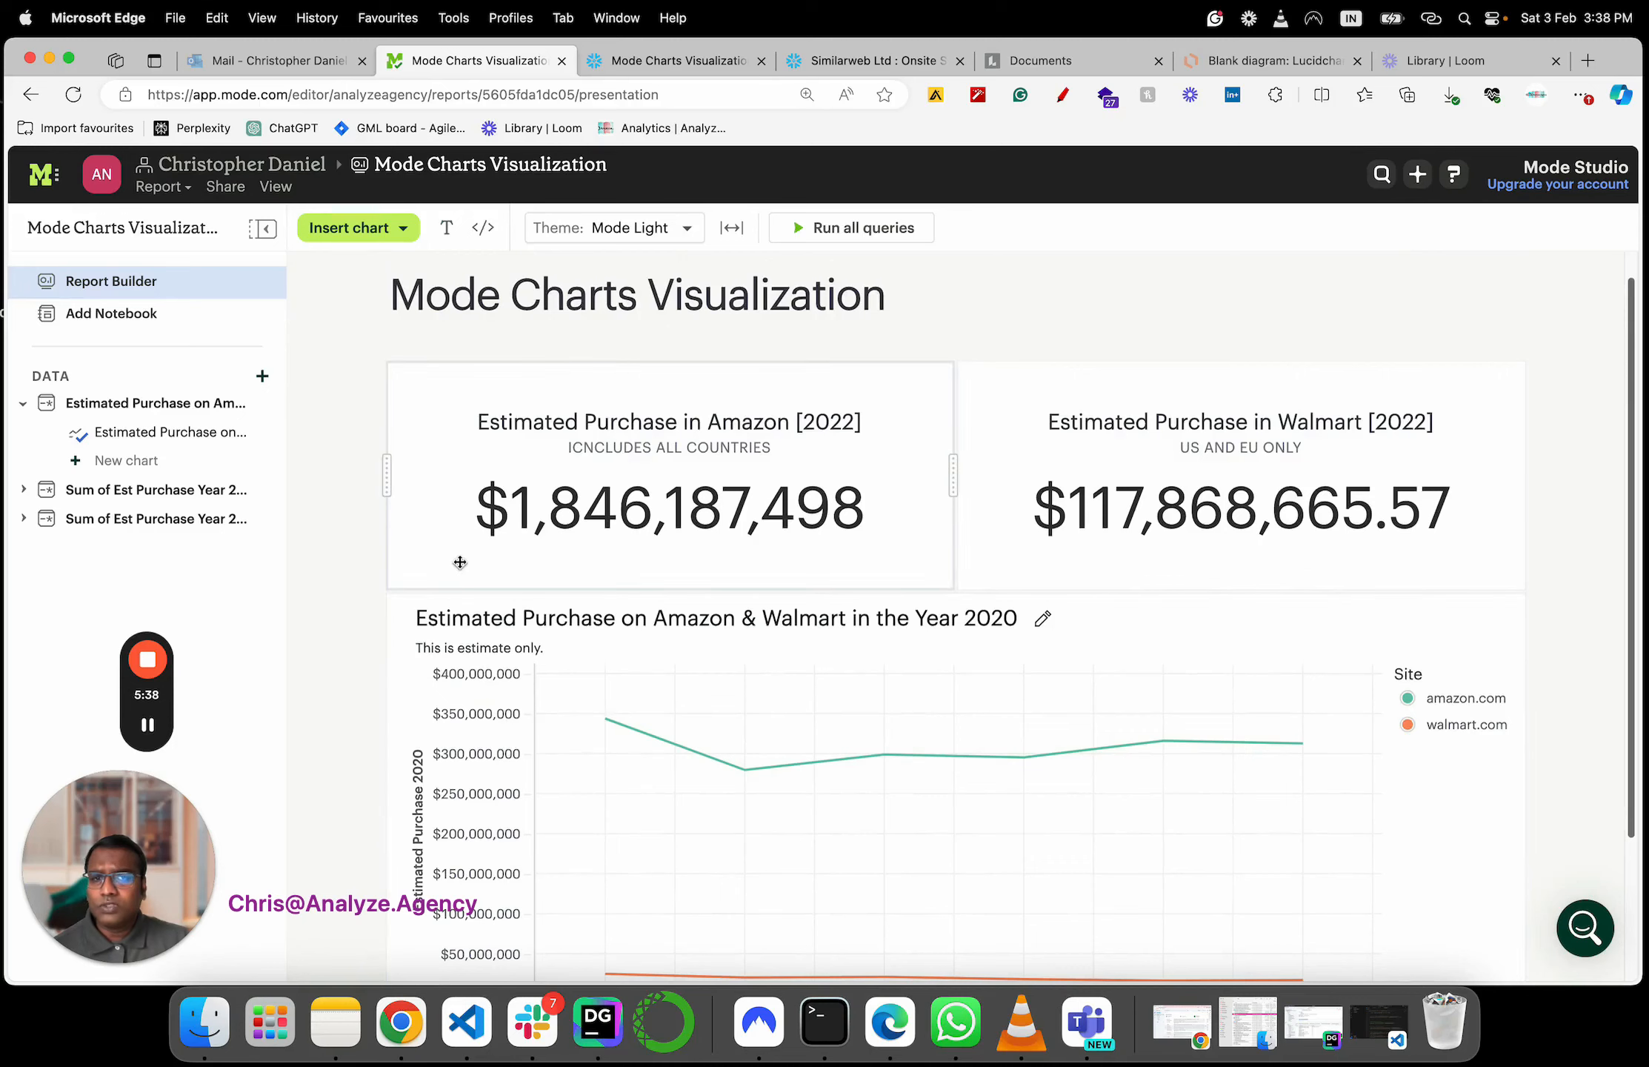
click(447, 230)
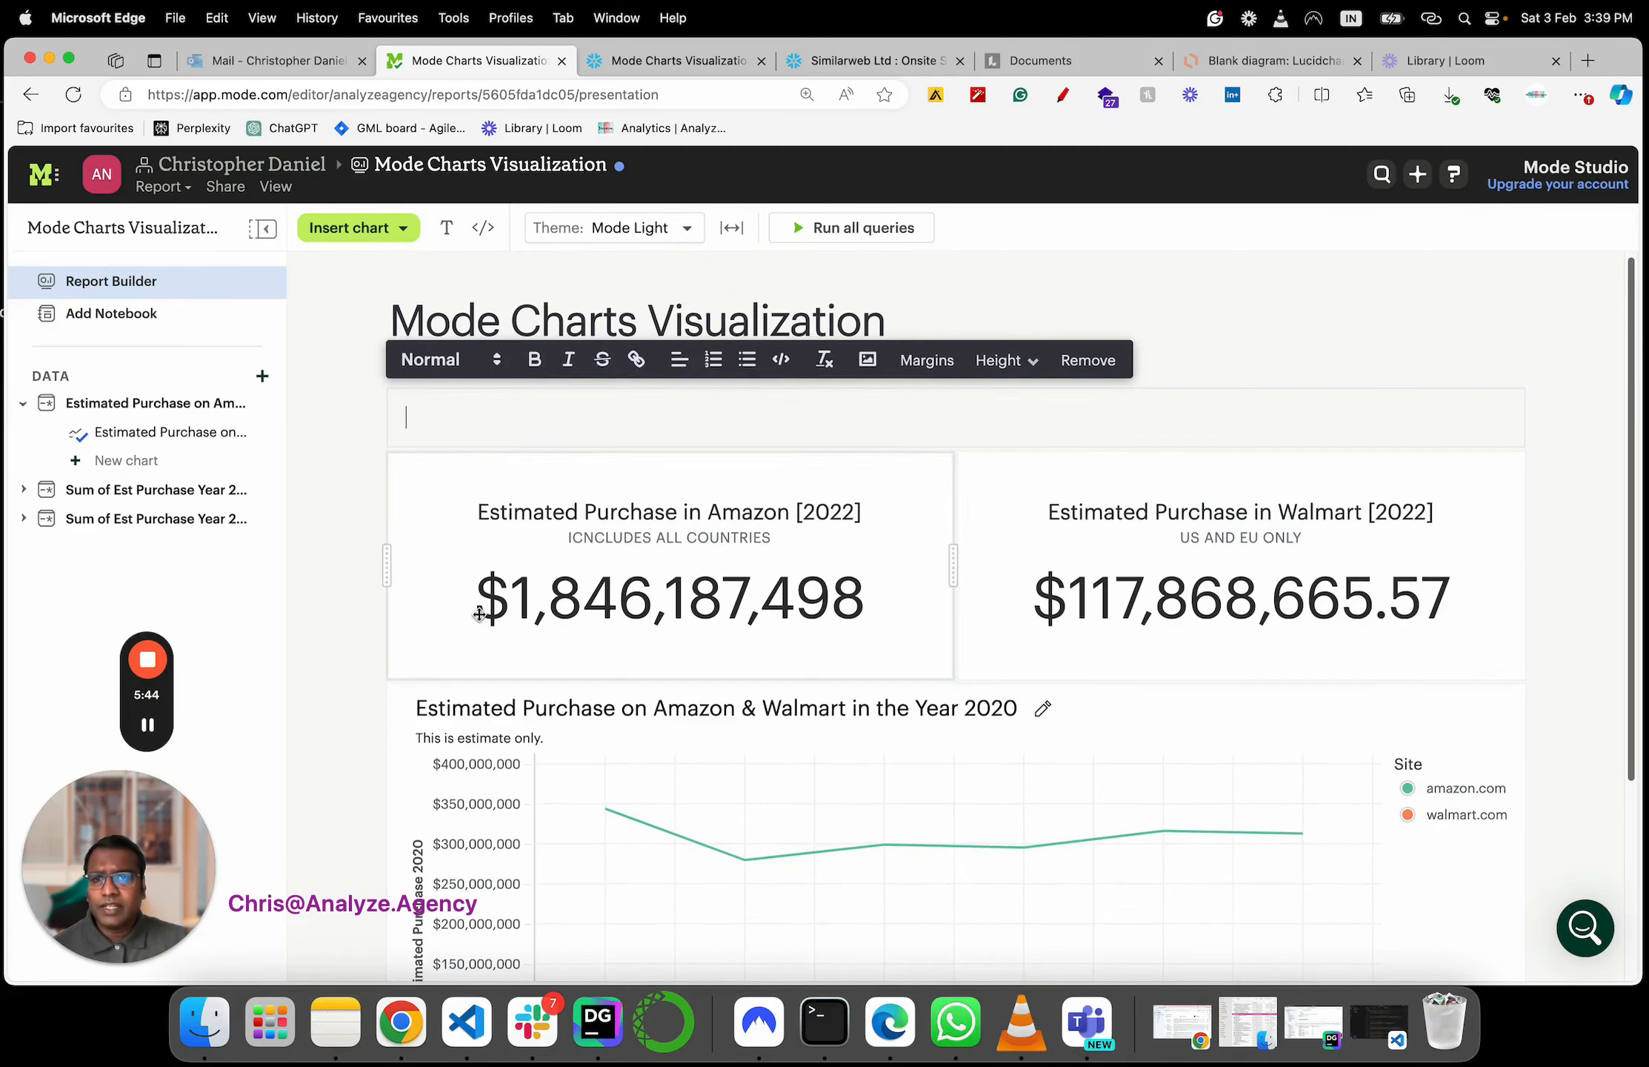
click(503, 514)
click(497, 592)
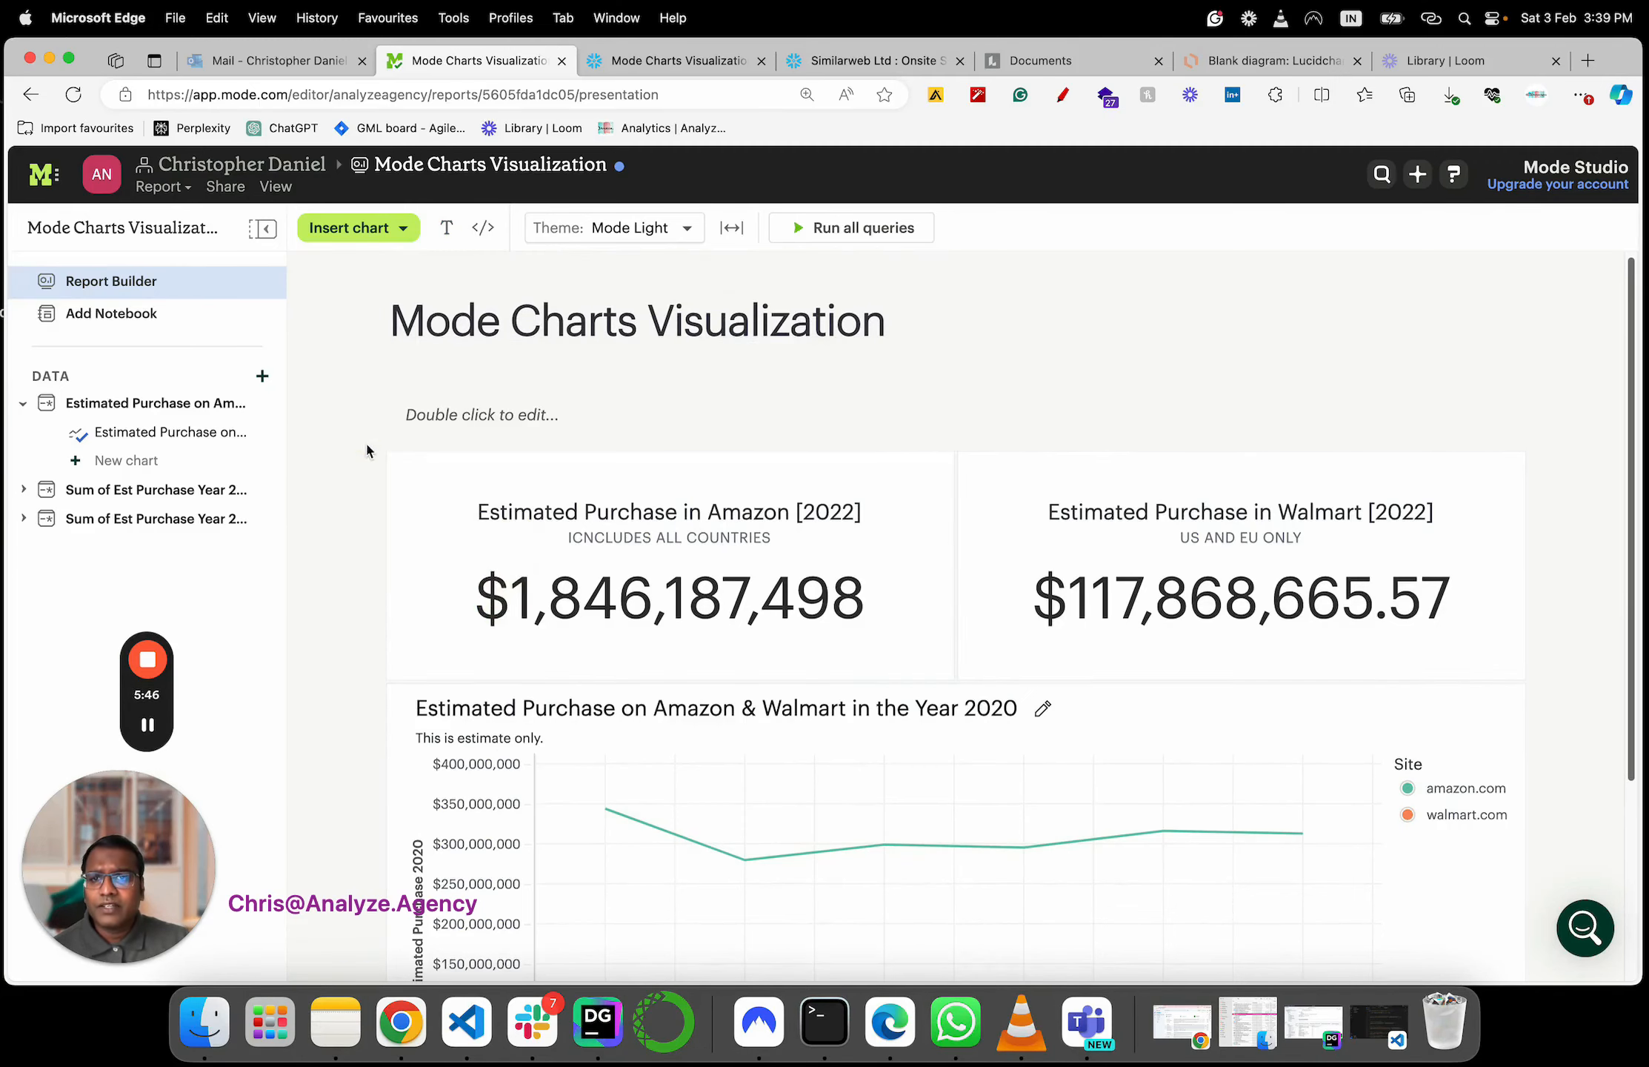
drag(419, 408, 432, 754)
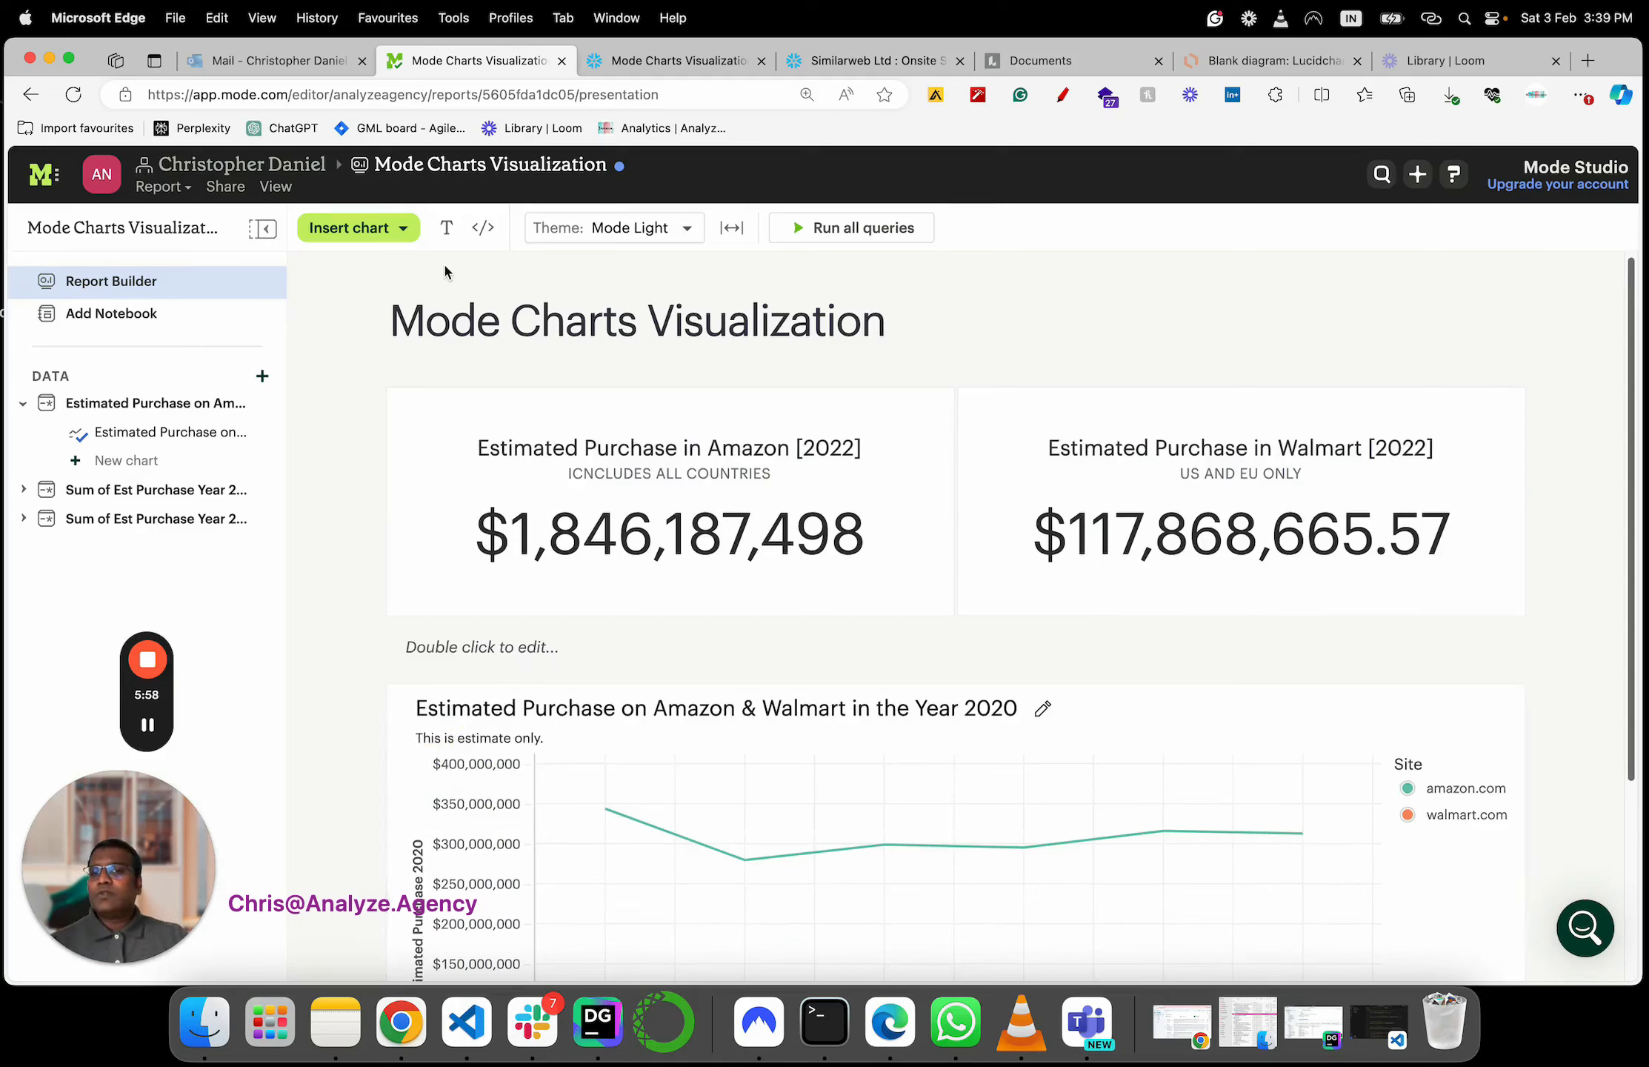
Insert a second empty text block and move it down between the Big Value charts and the line chart
click(446, 227)
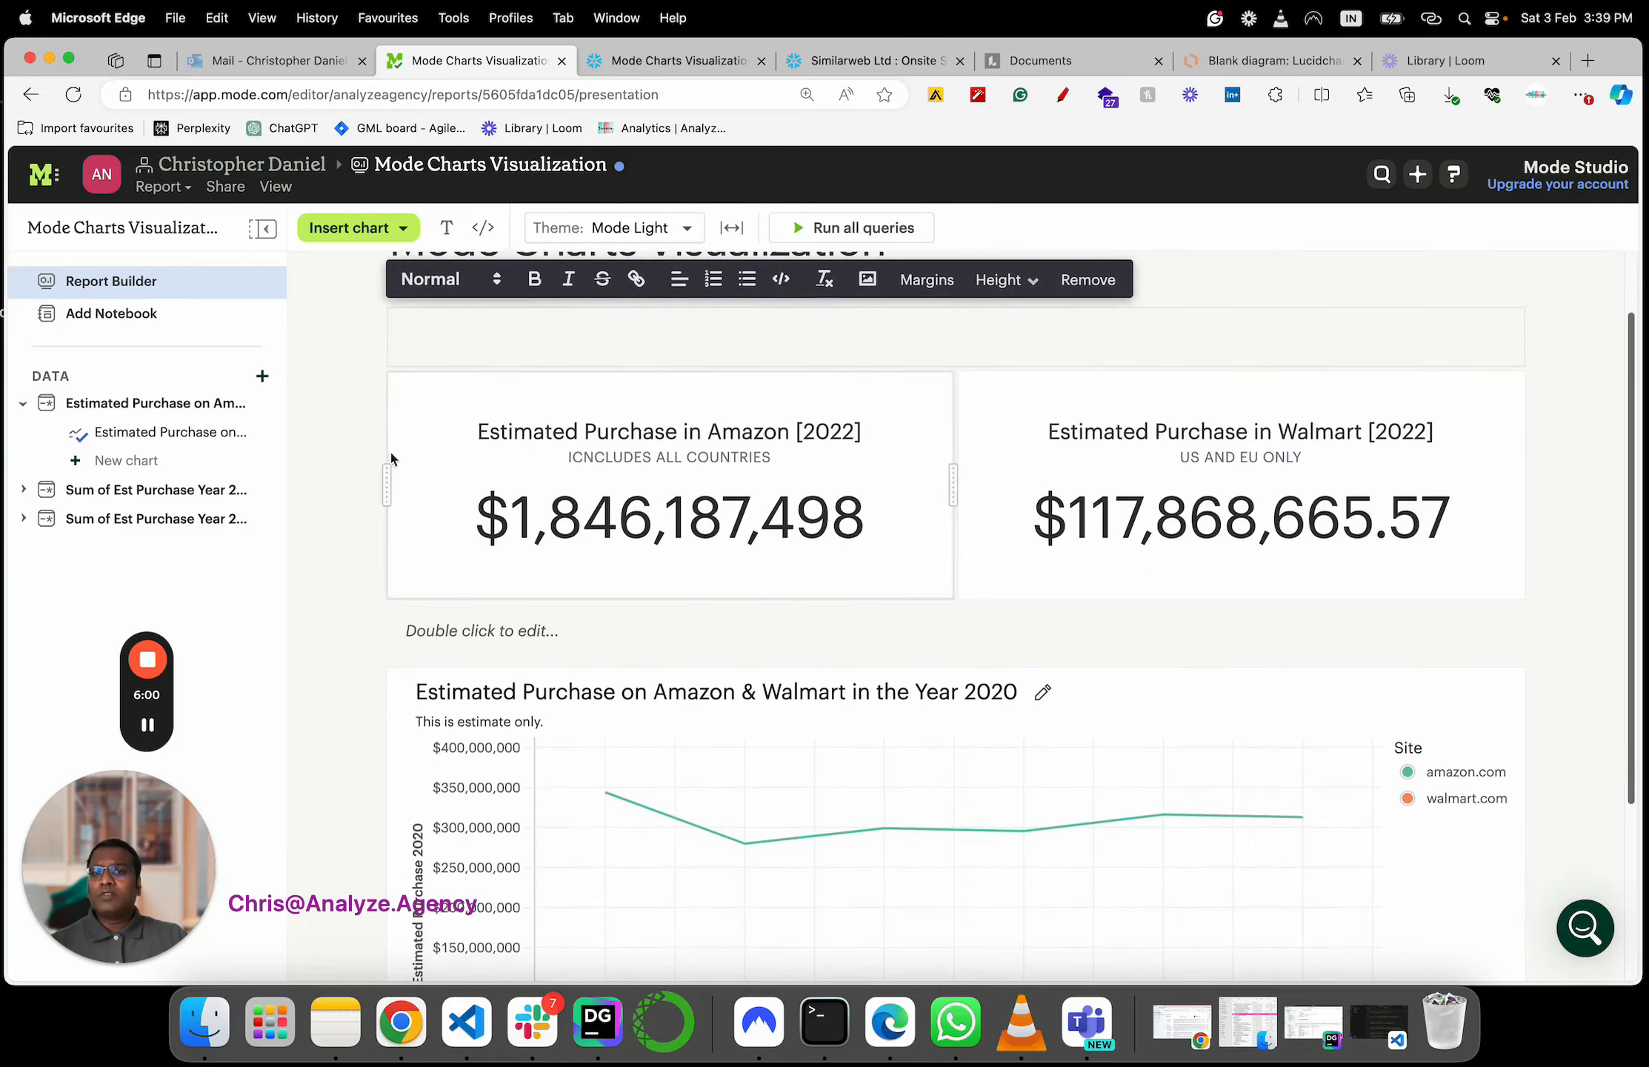
click(447, 417)
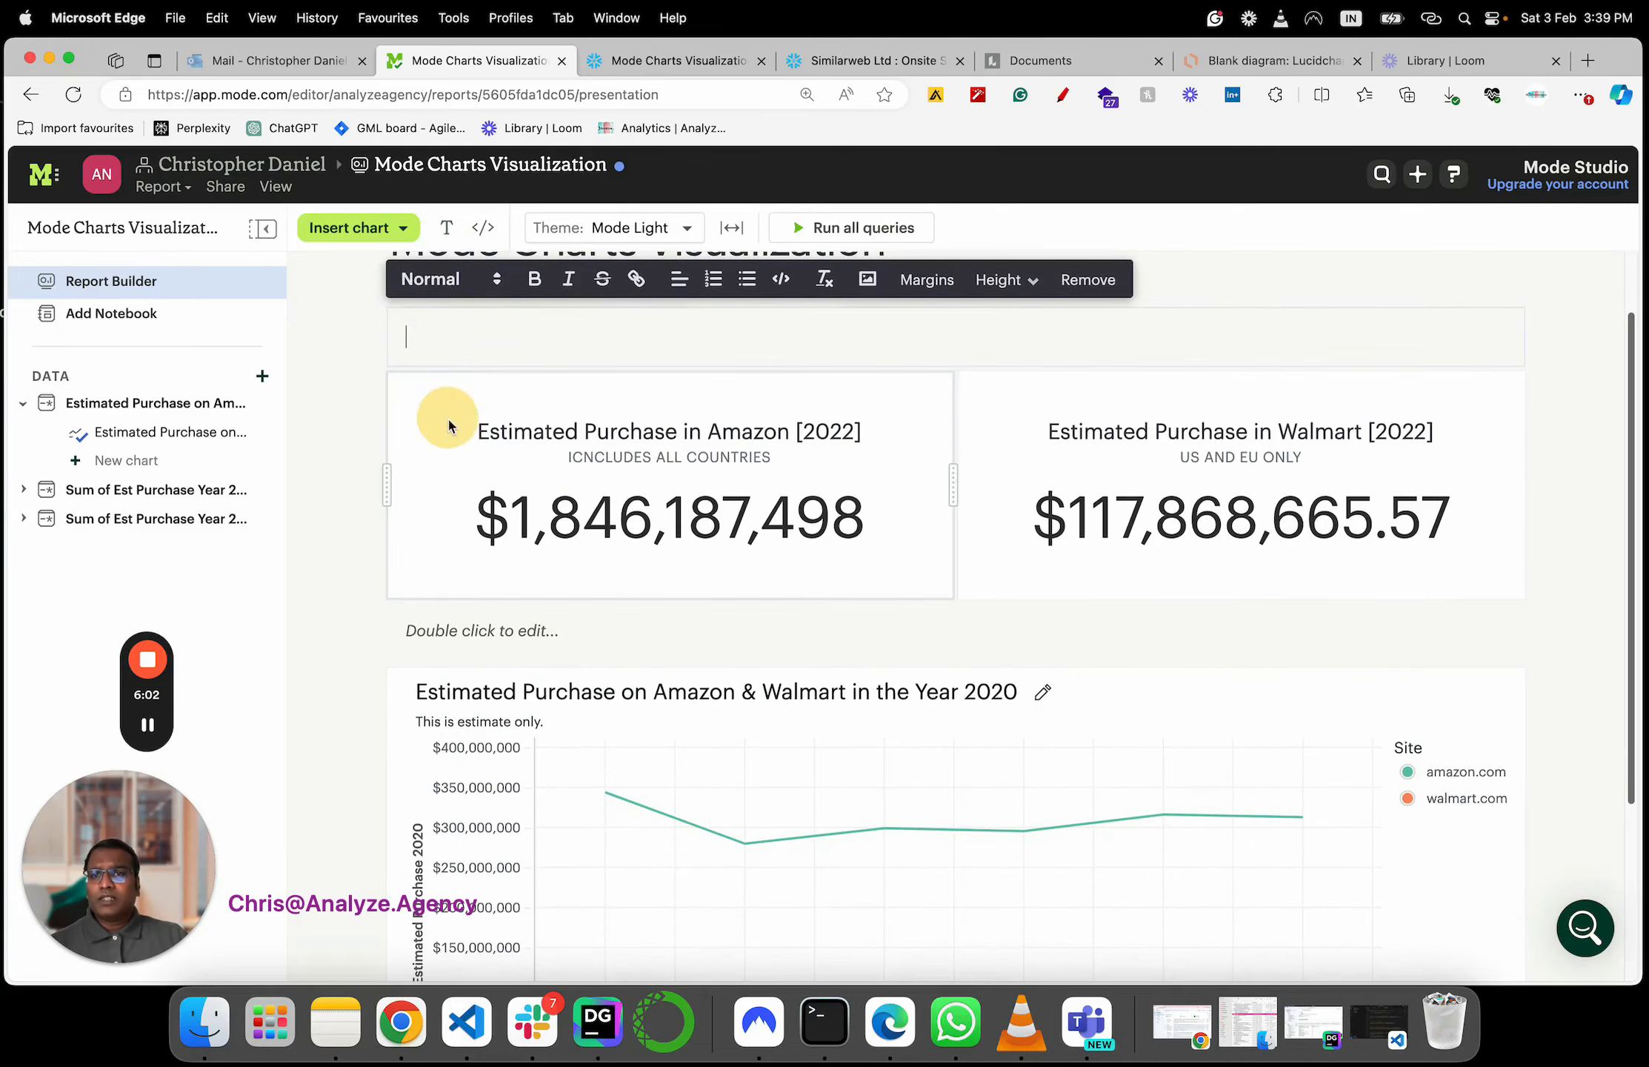
click(338, 386)
drag(450, 349, 480, 763)
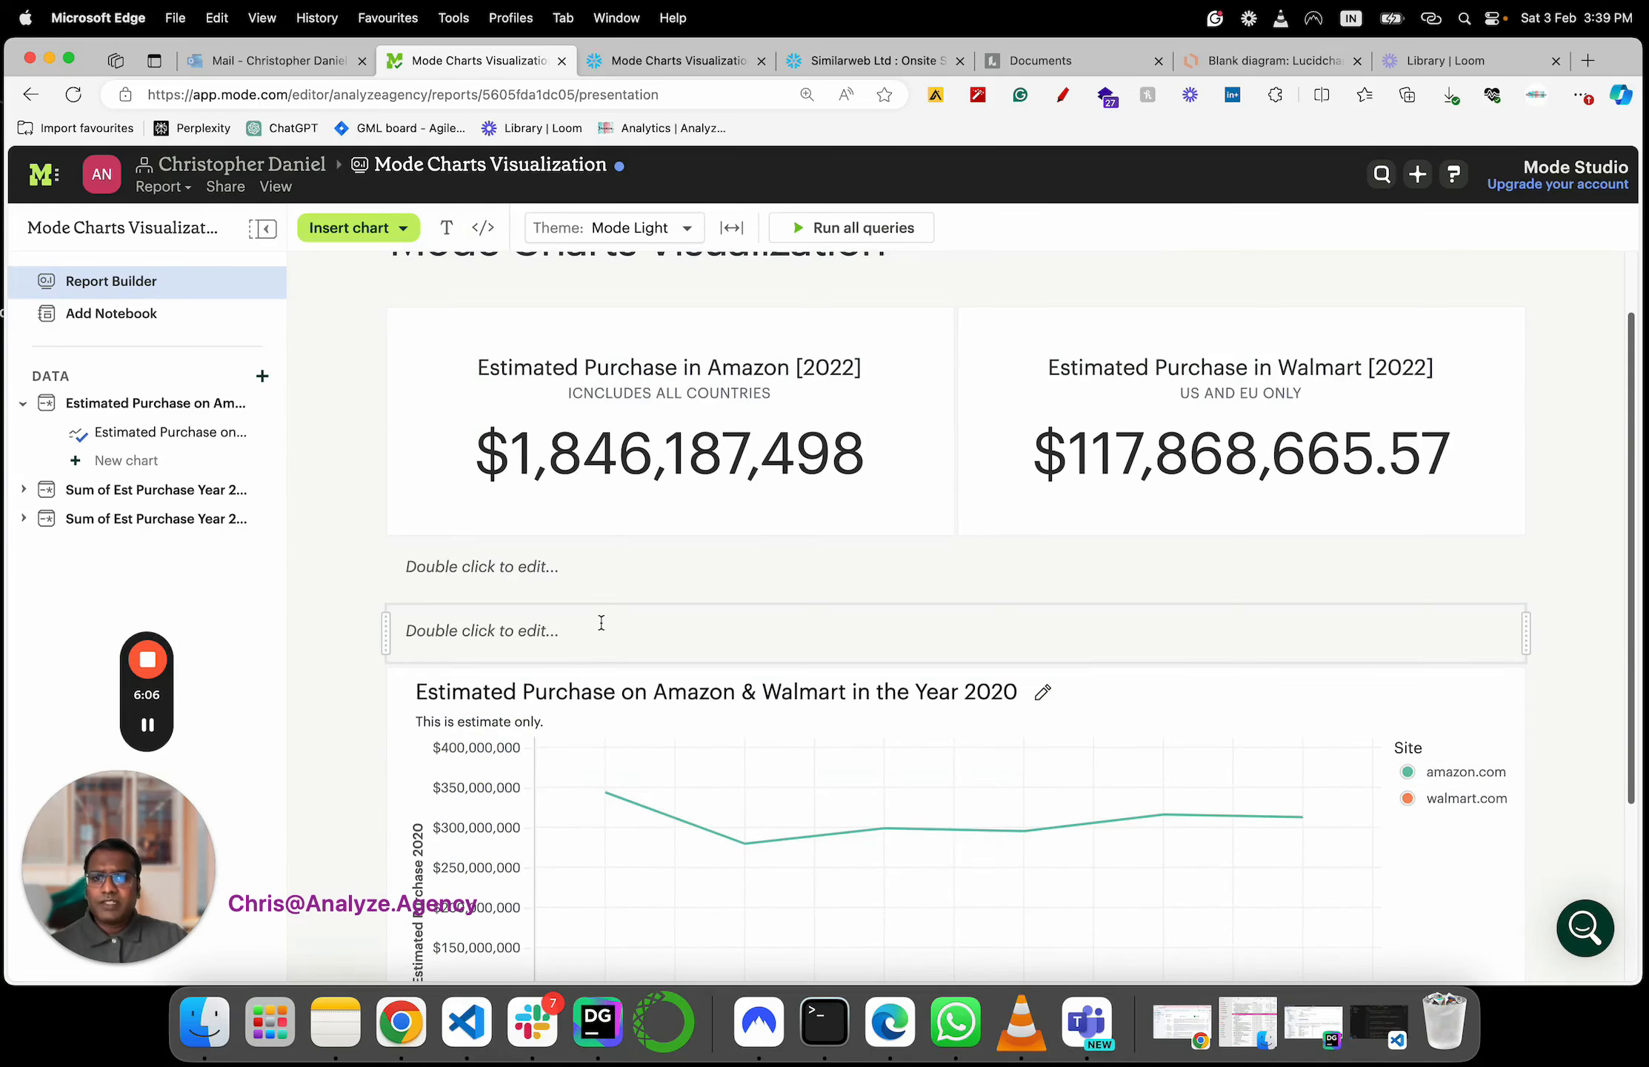
Enter the text "Line Chart" in the text block directly above the line chart
click(634, 640)
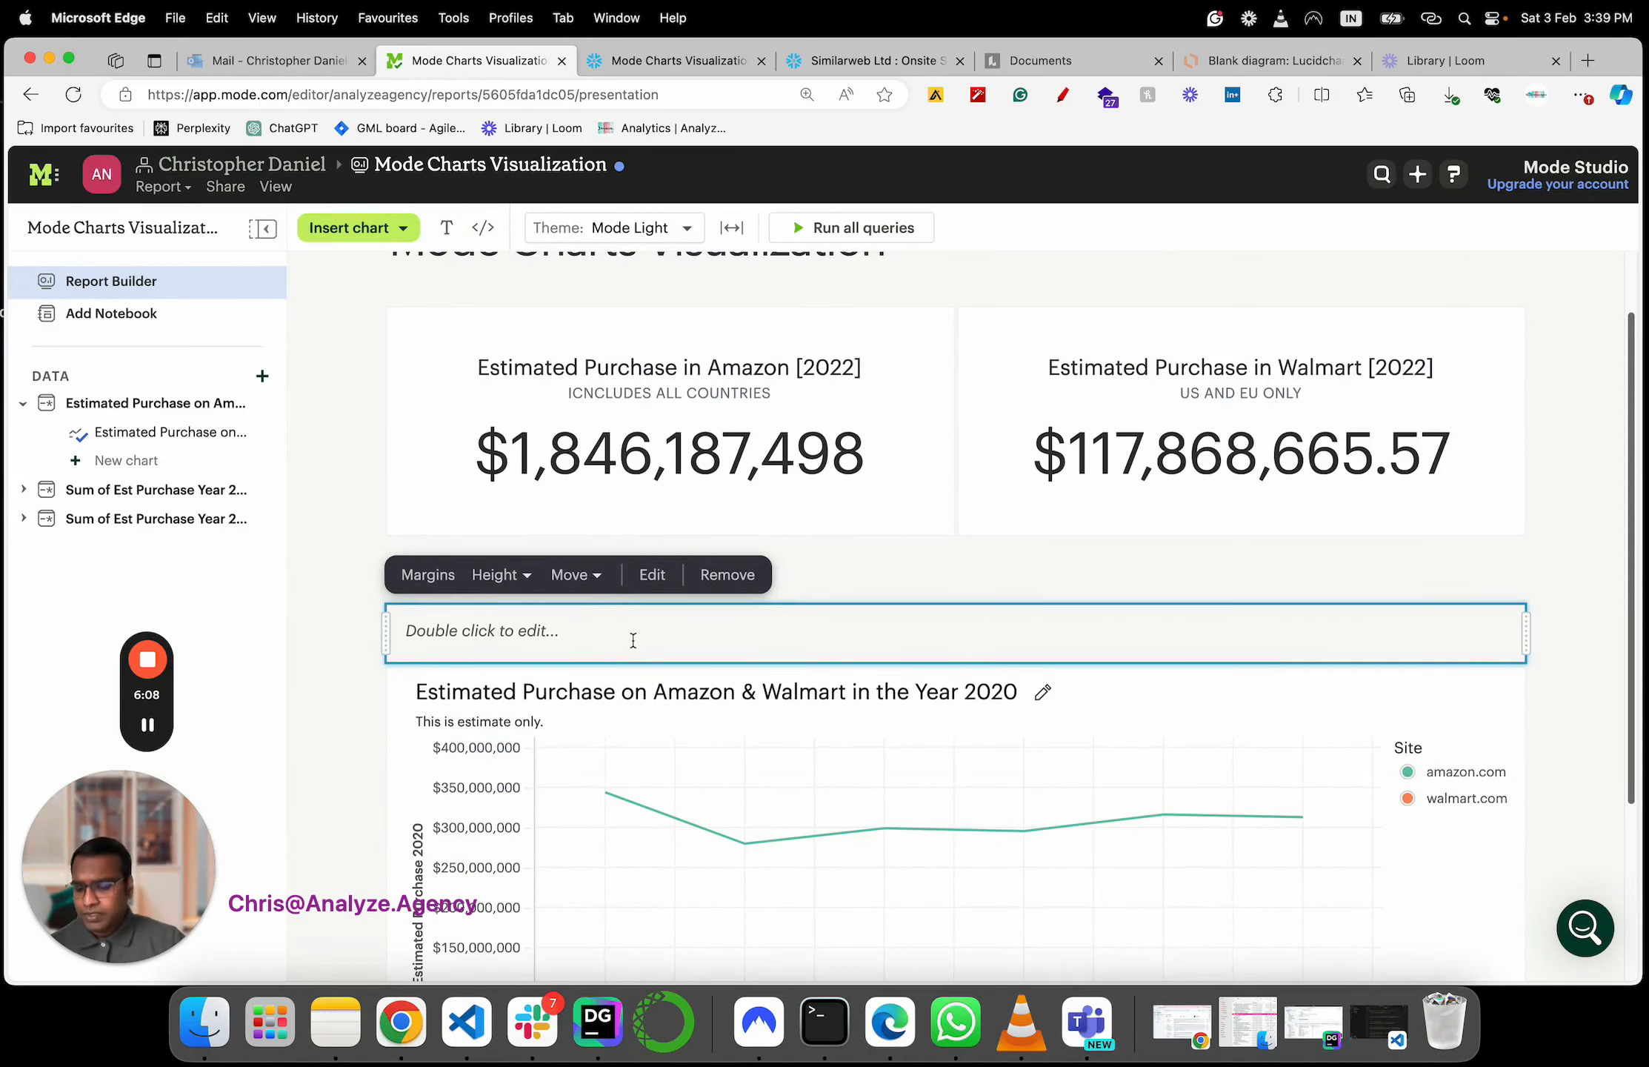
scroll(634, 640, down, 4)
double_click(501, 385)
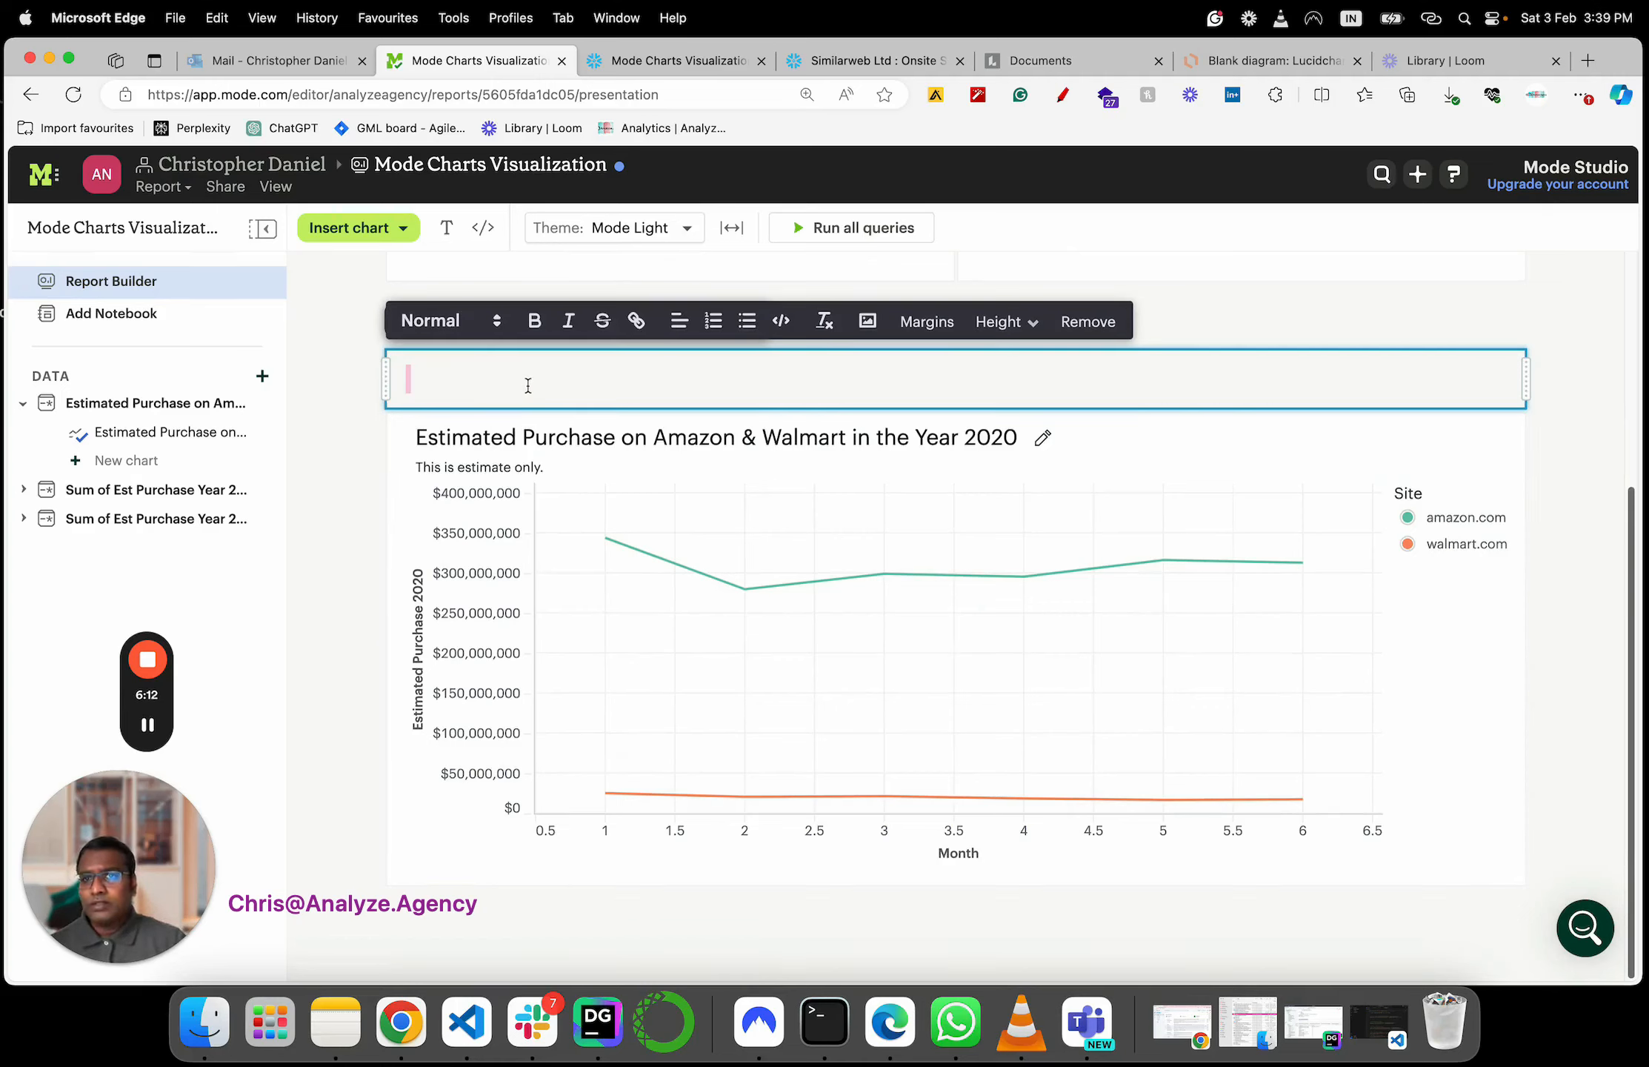
click(531, 386)
text(Line )
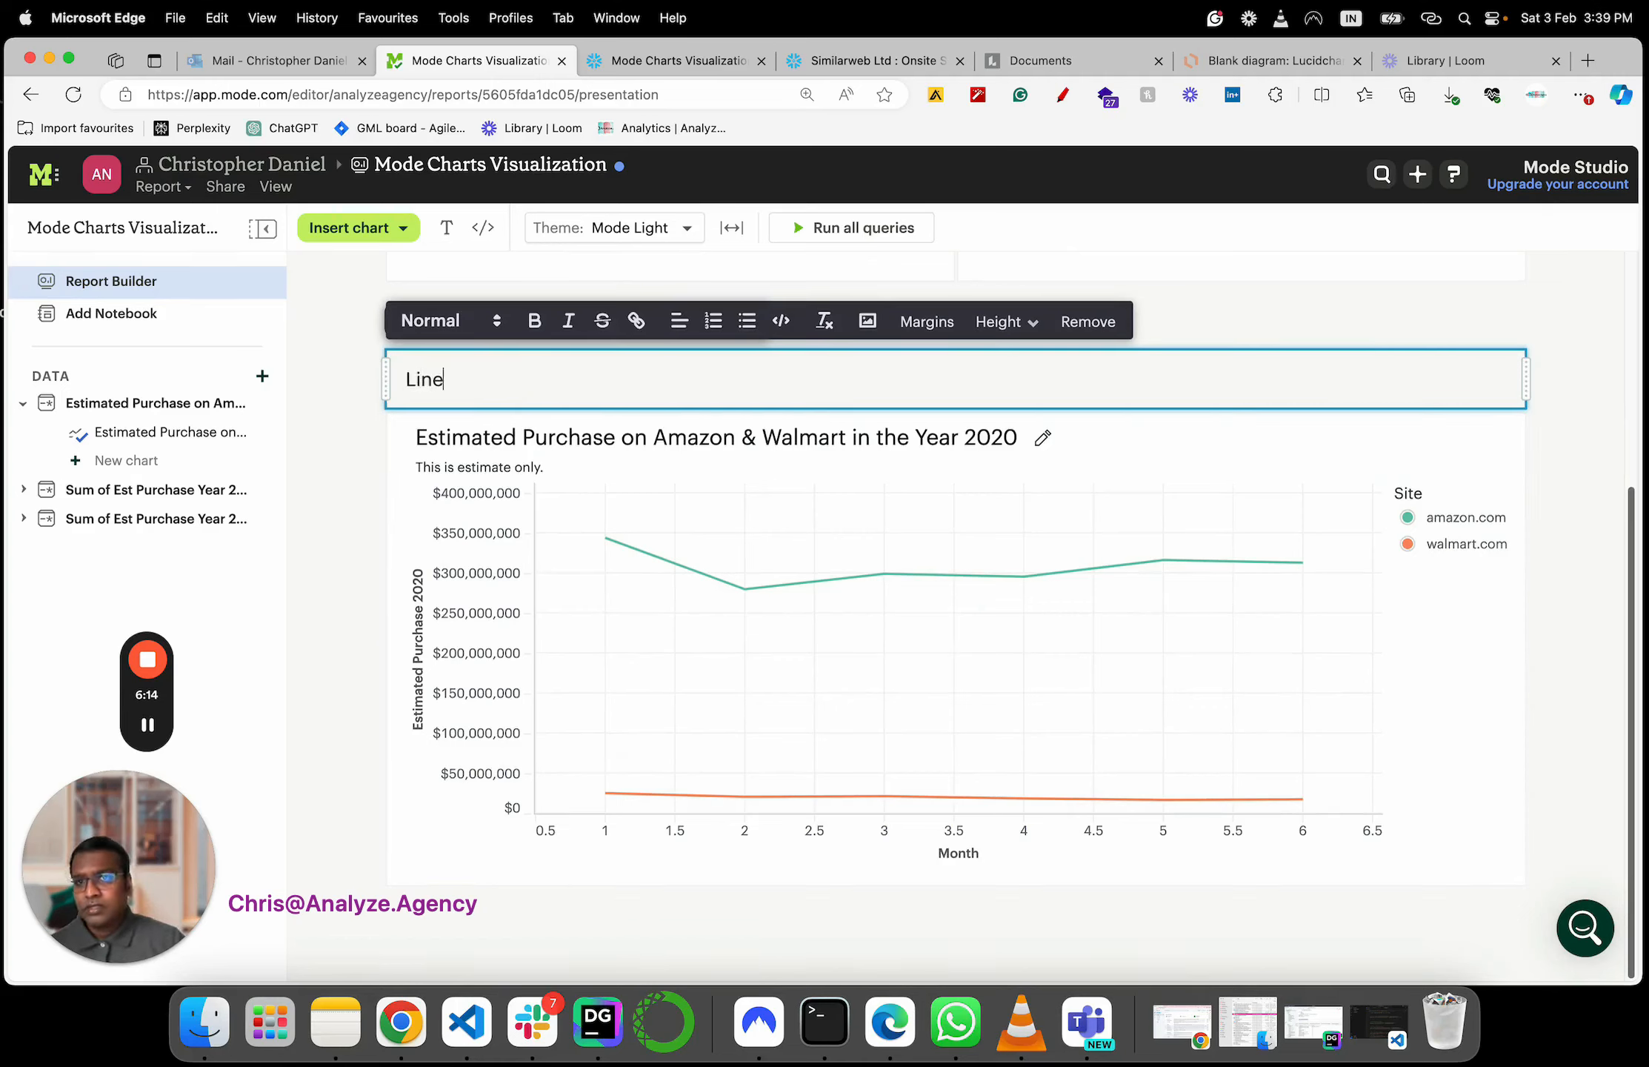
text(Chart)
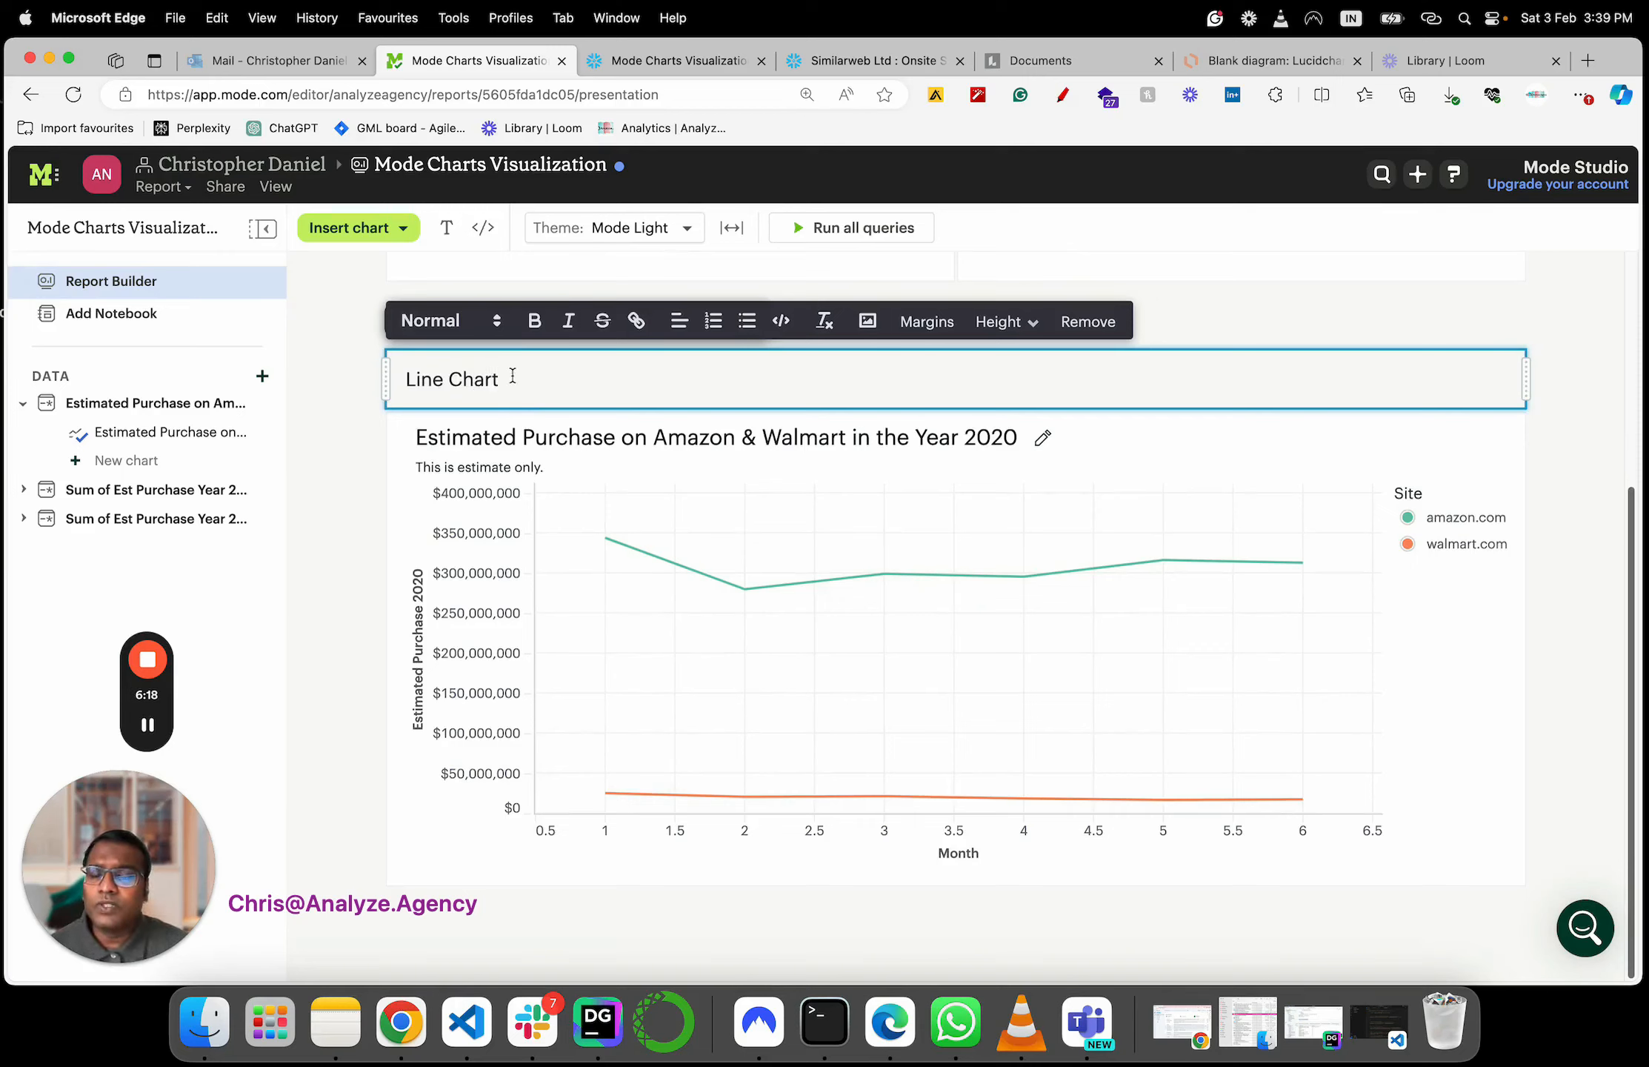
click(330, 544)
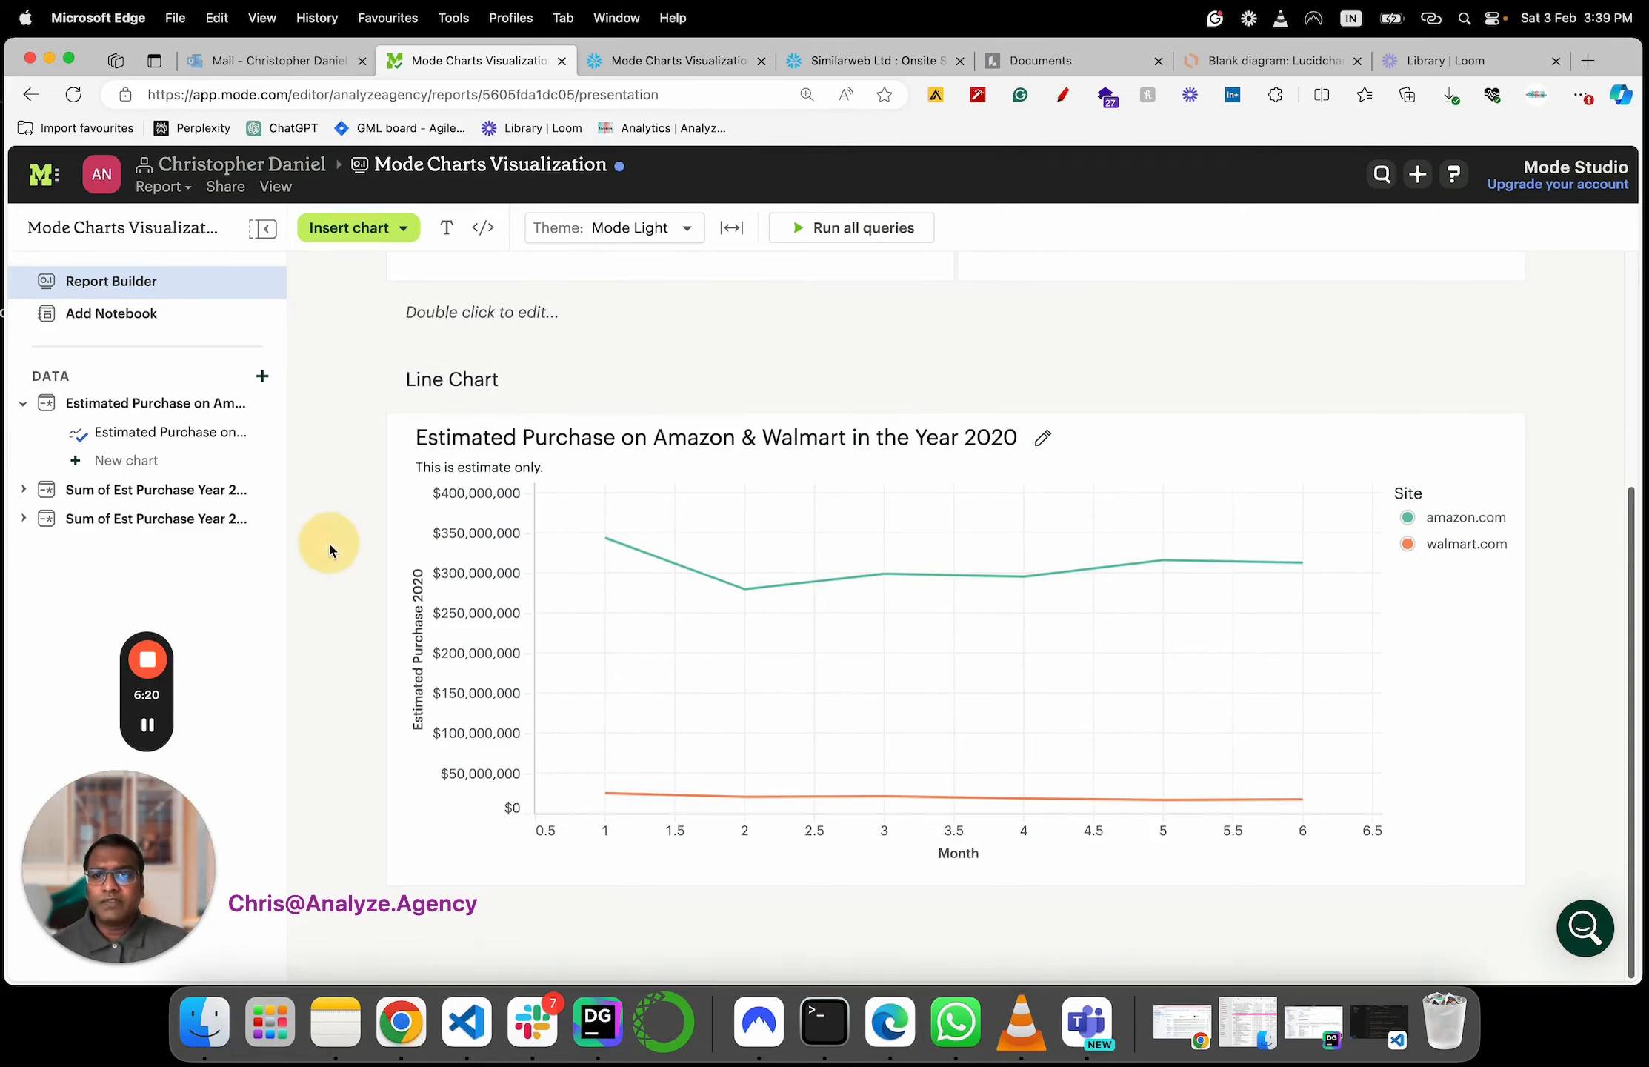
scroll(377, 495, up, 2)
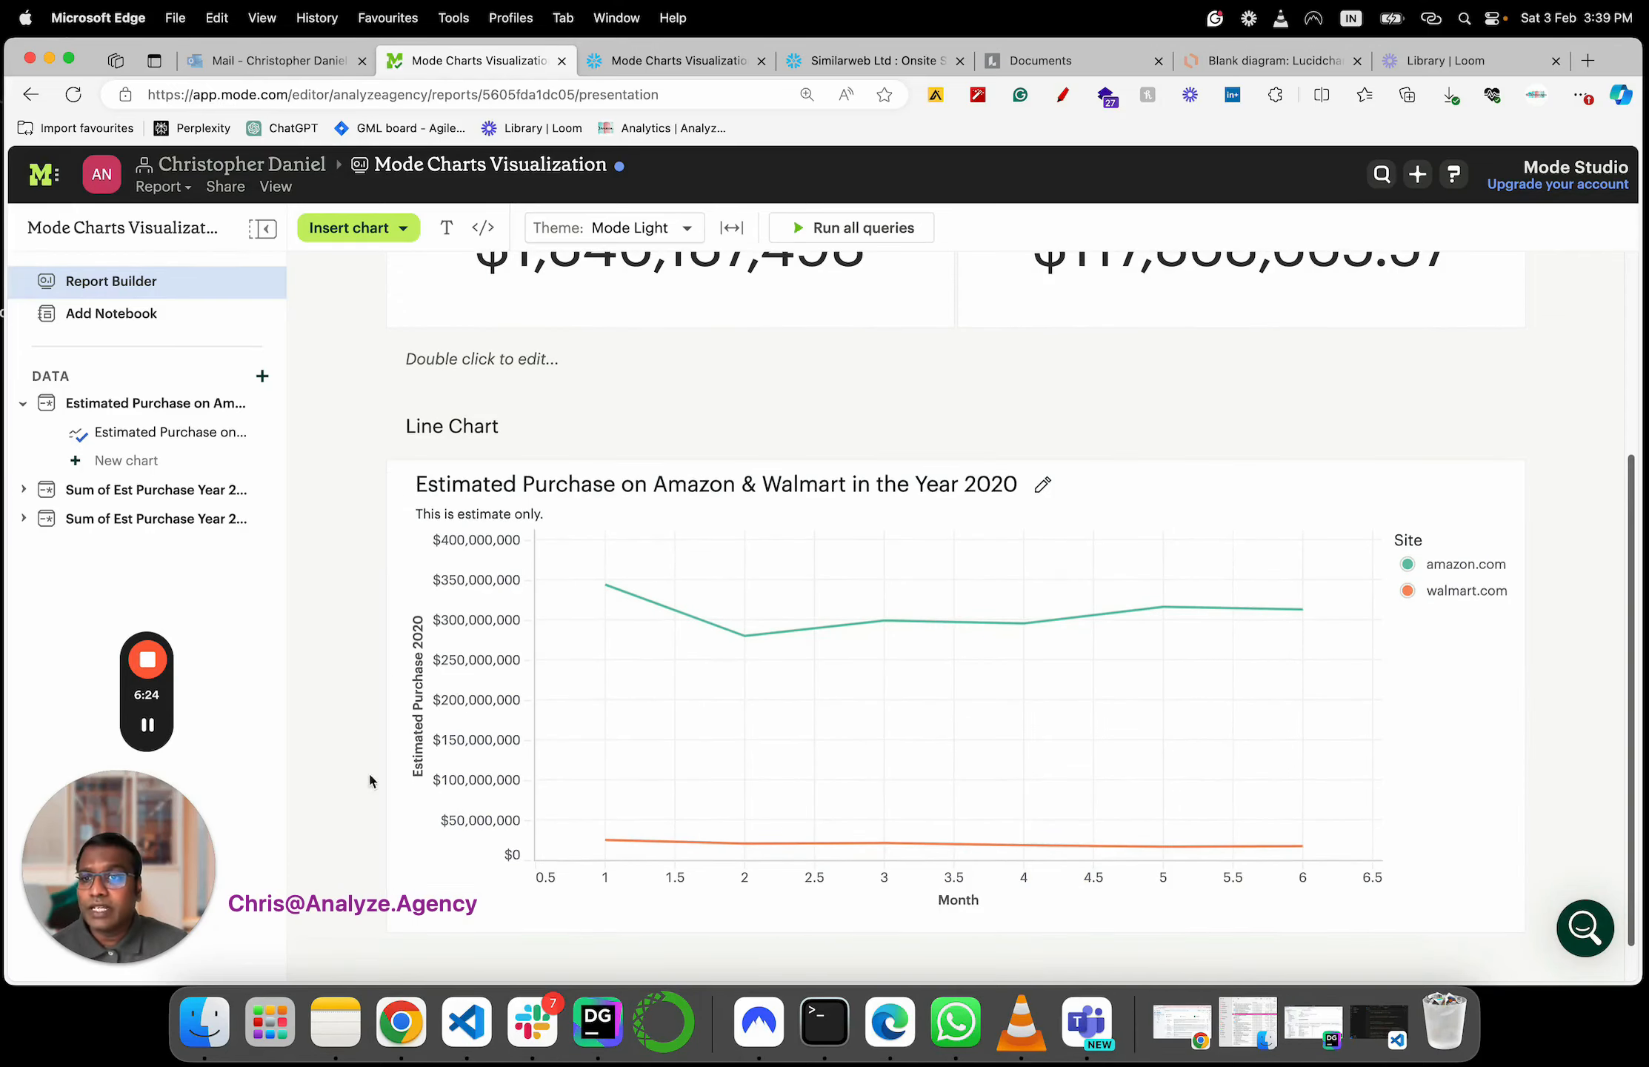
mouse_move(146, 701)
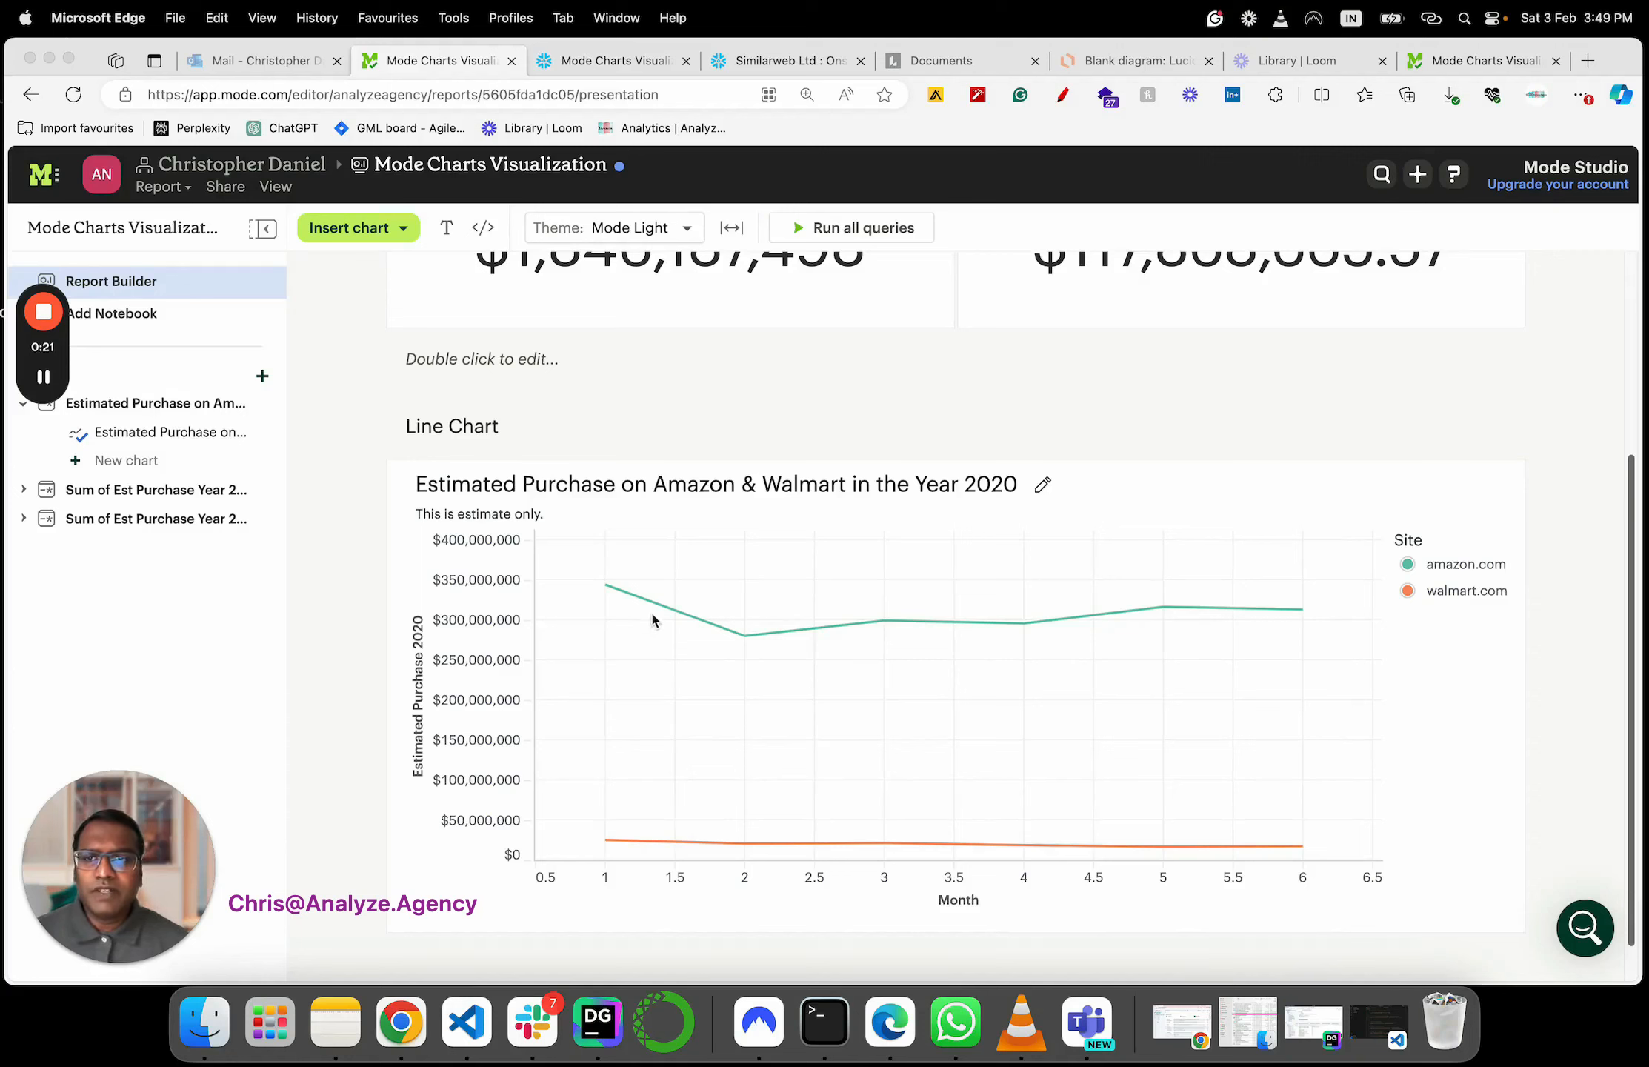
mouse_move(25, 372)
drag(24, 373, 1519, 646)
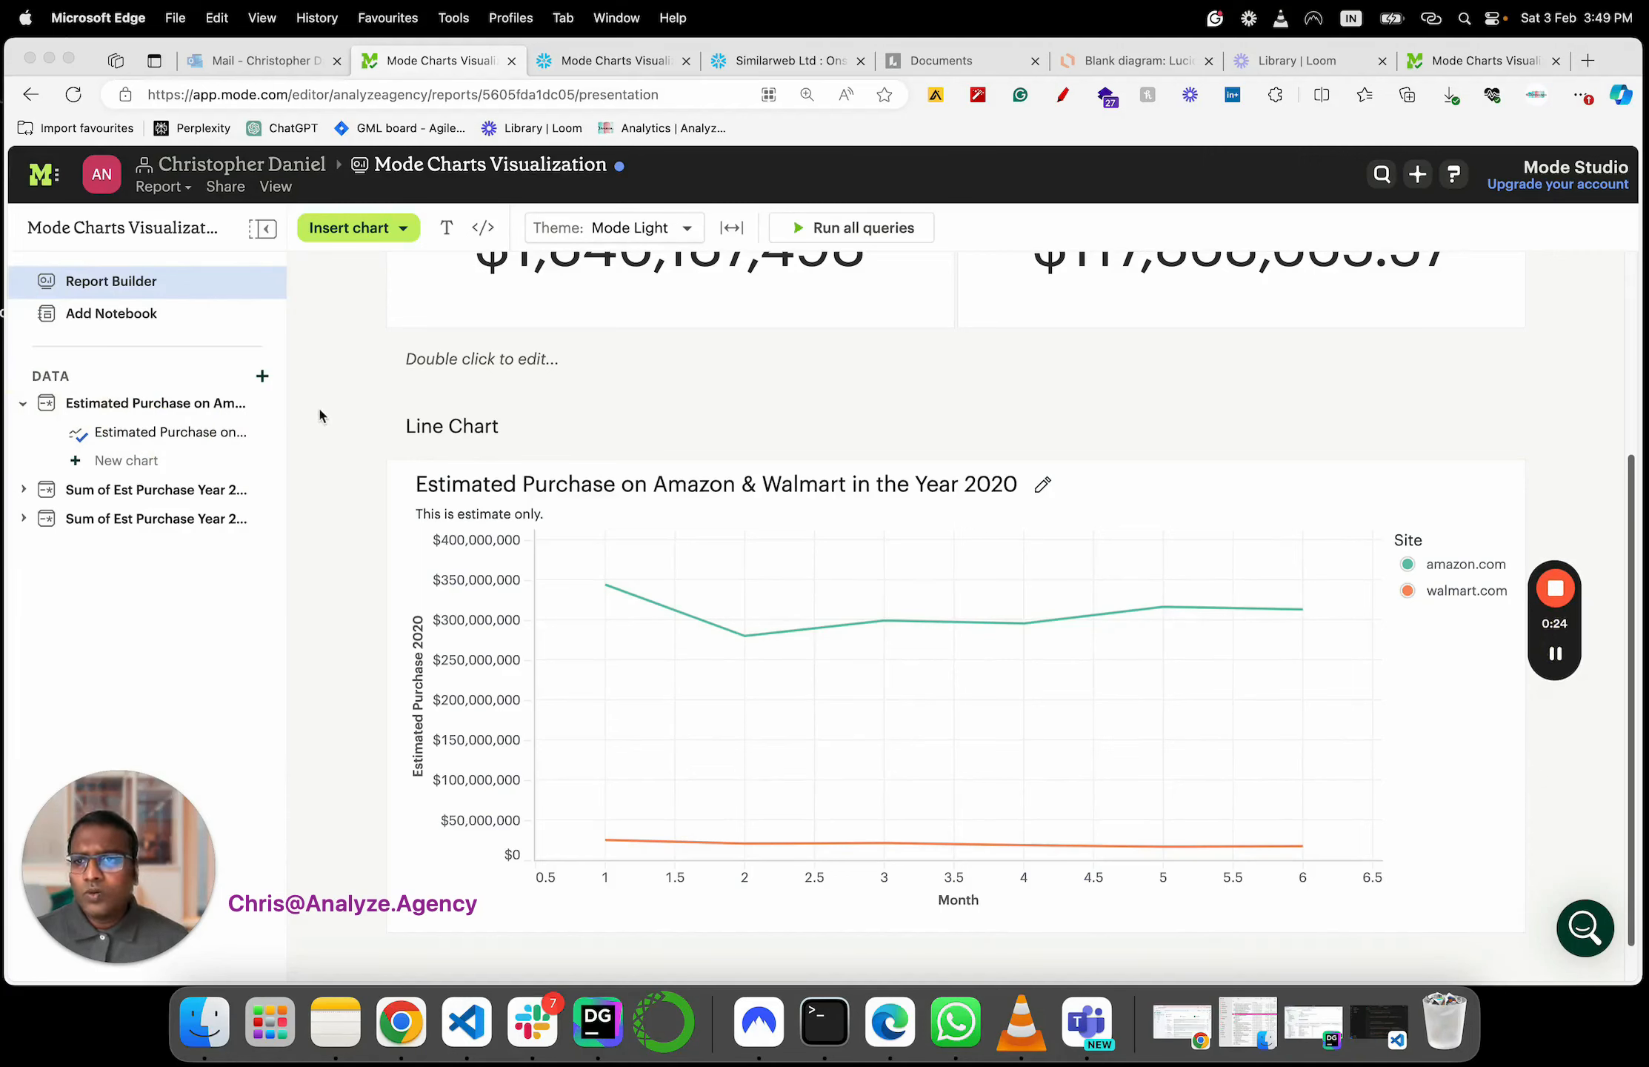
Add a new blank query to the report's data
click(262, 378)
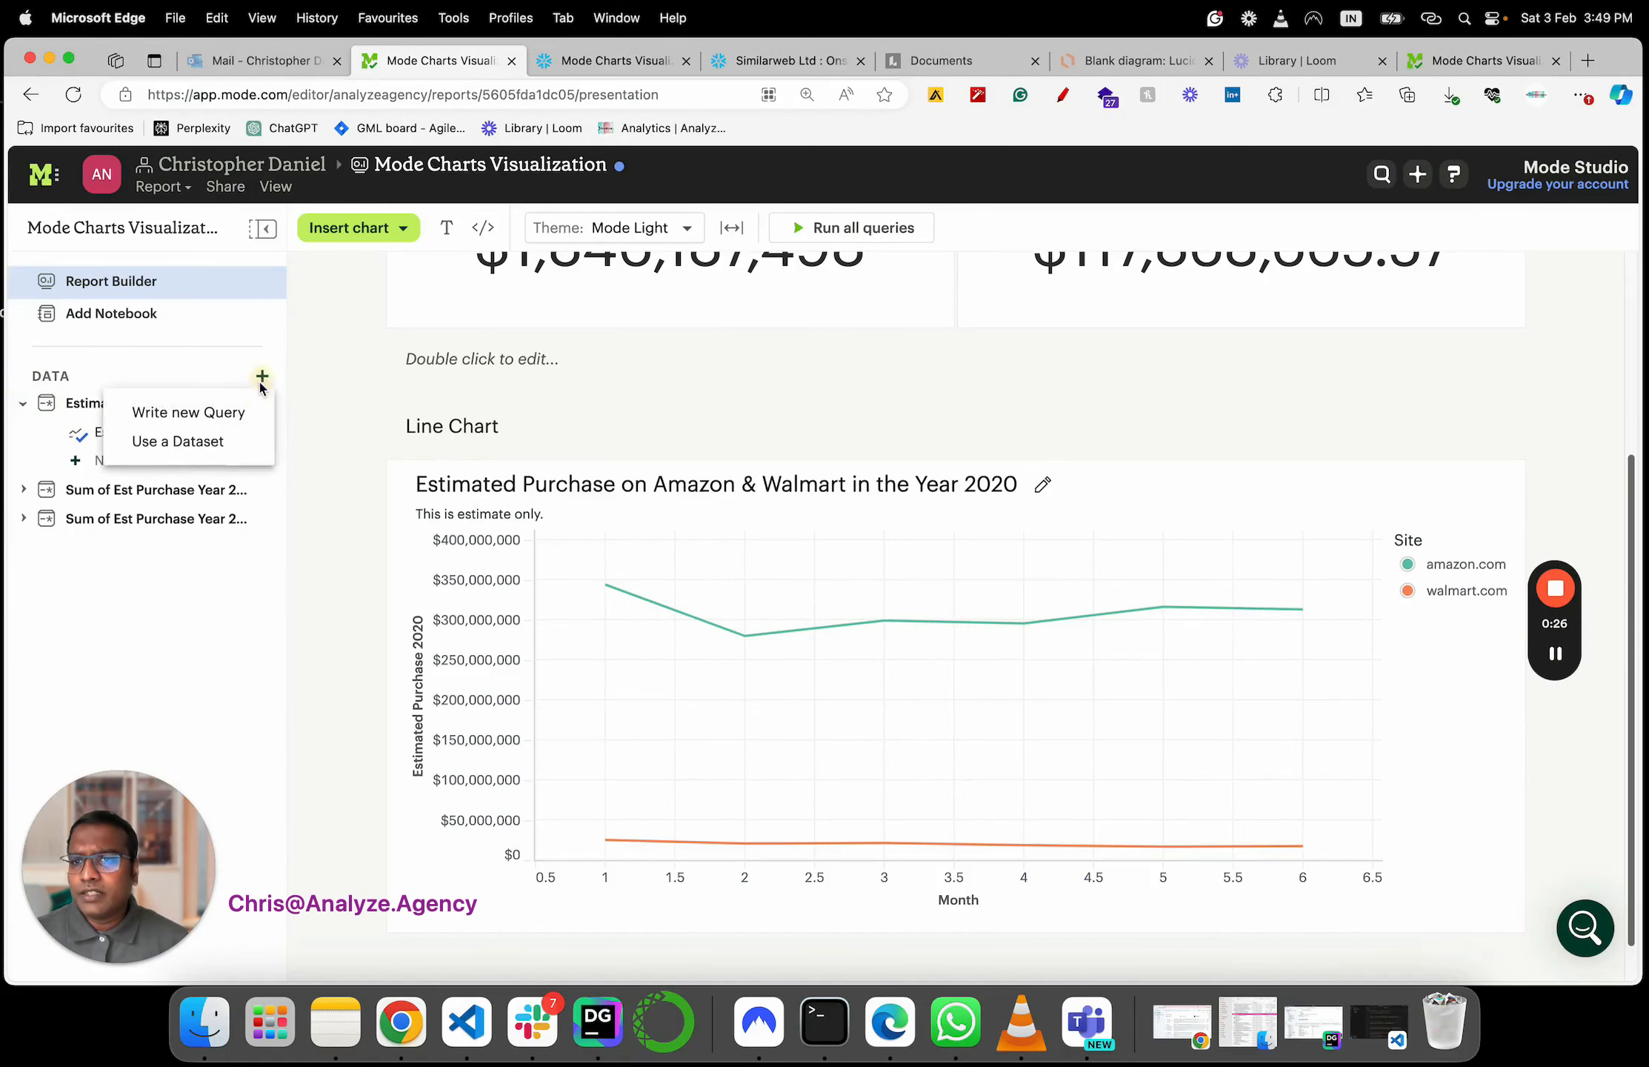
click(222, 412)
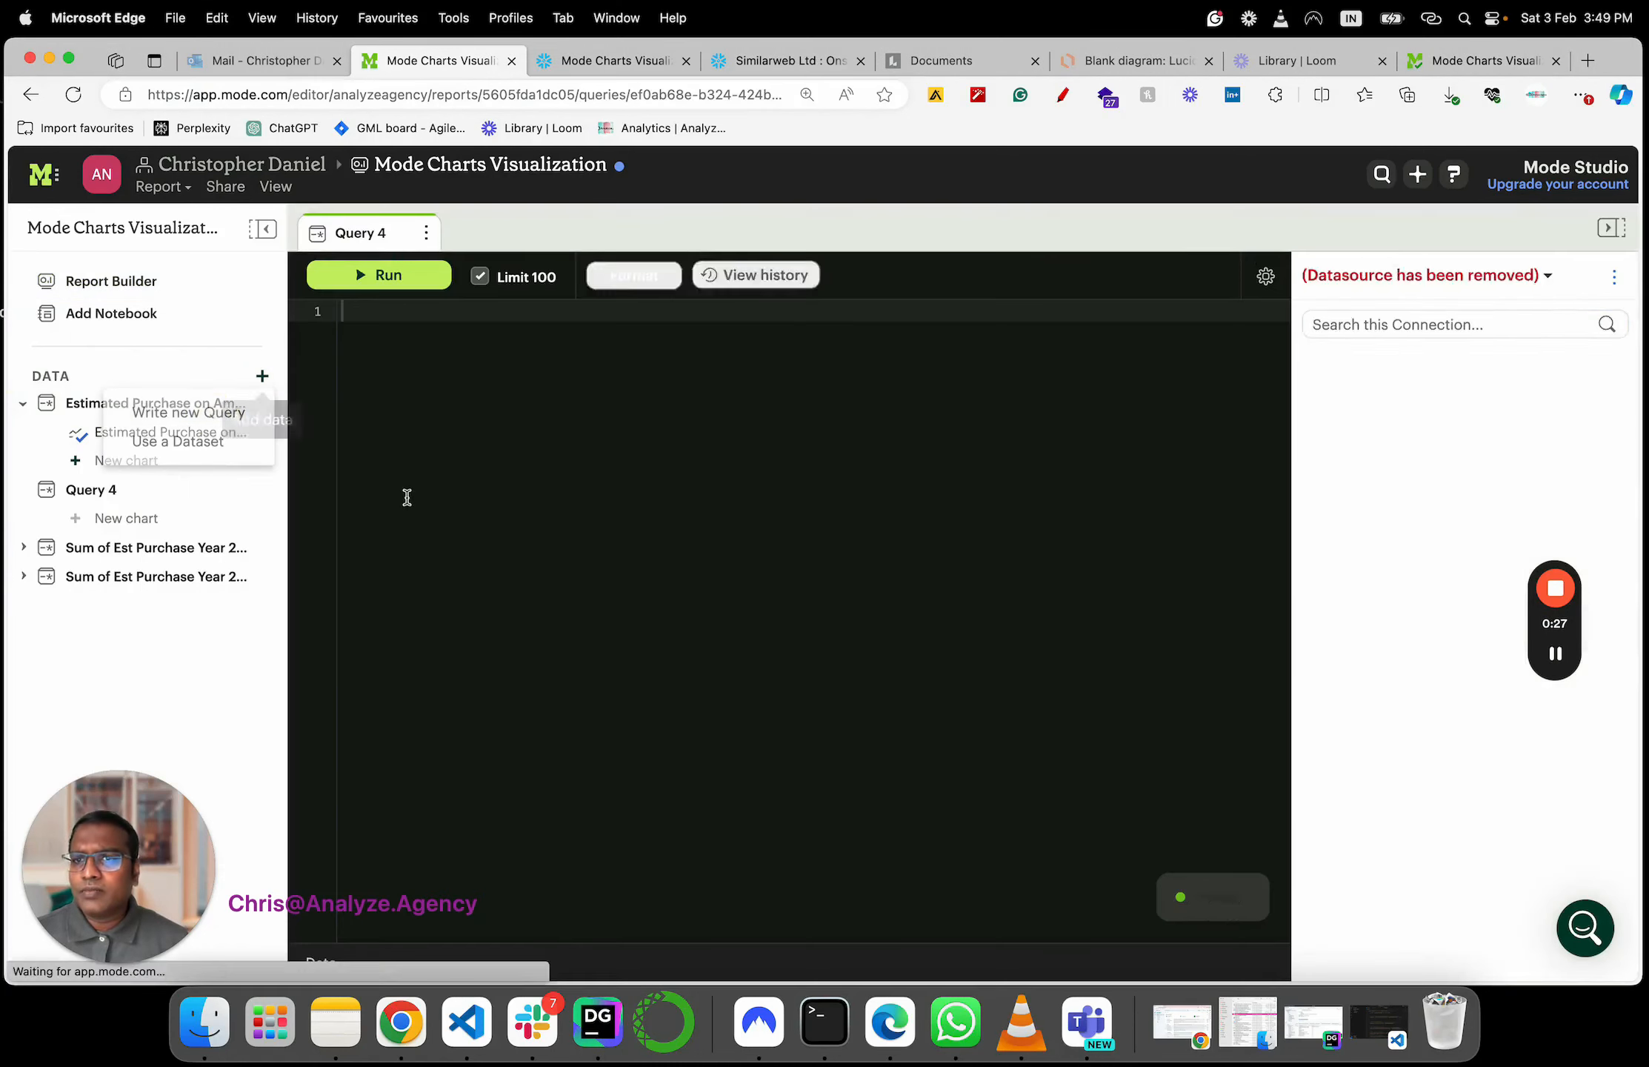
click(427, 234)
click(552, 412)
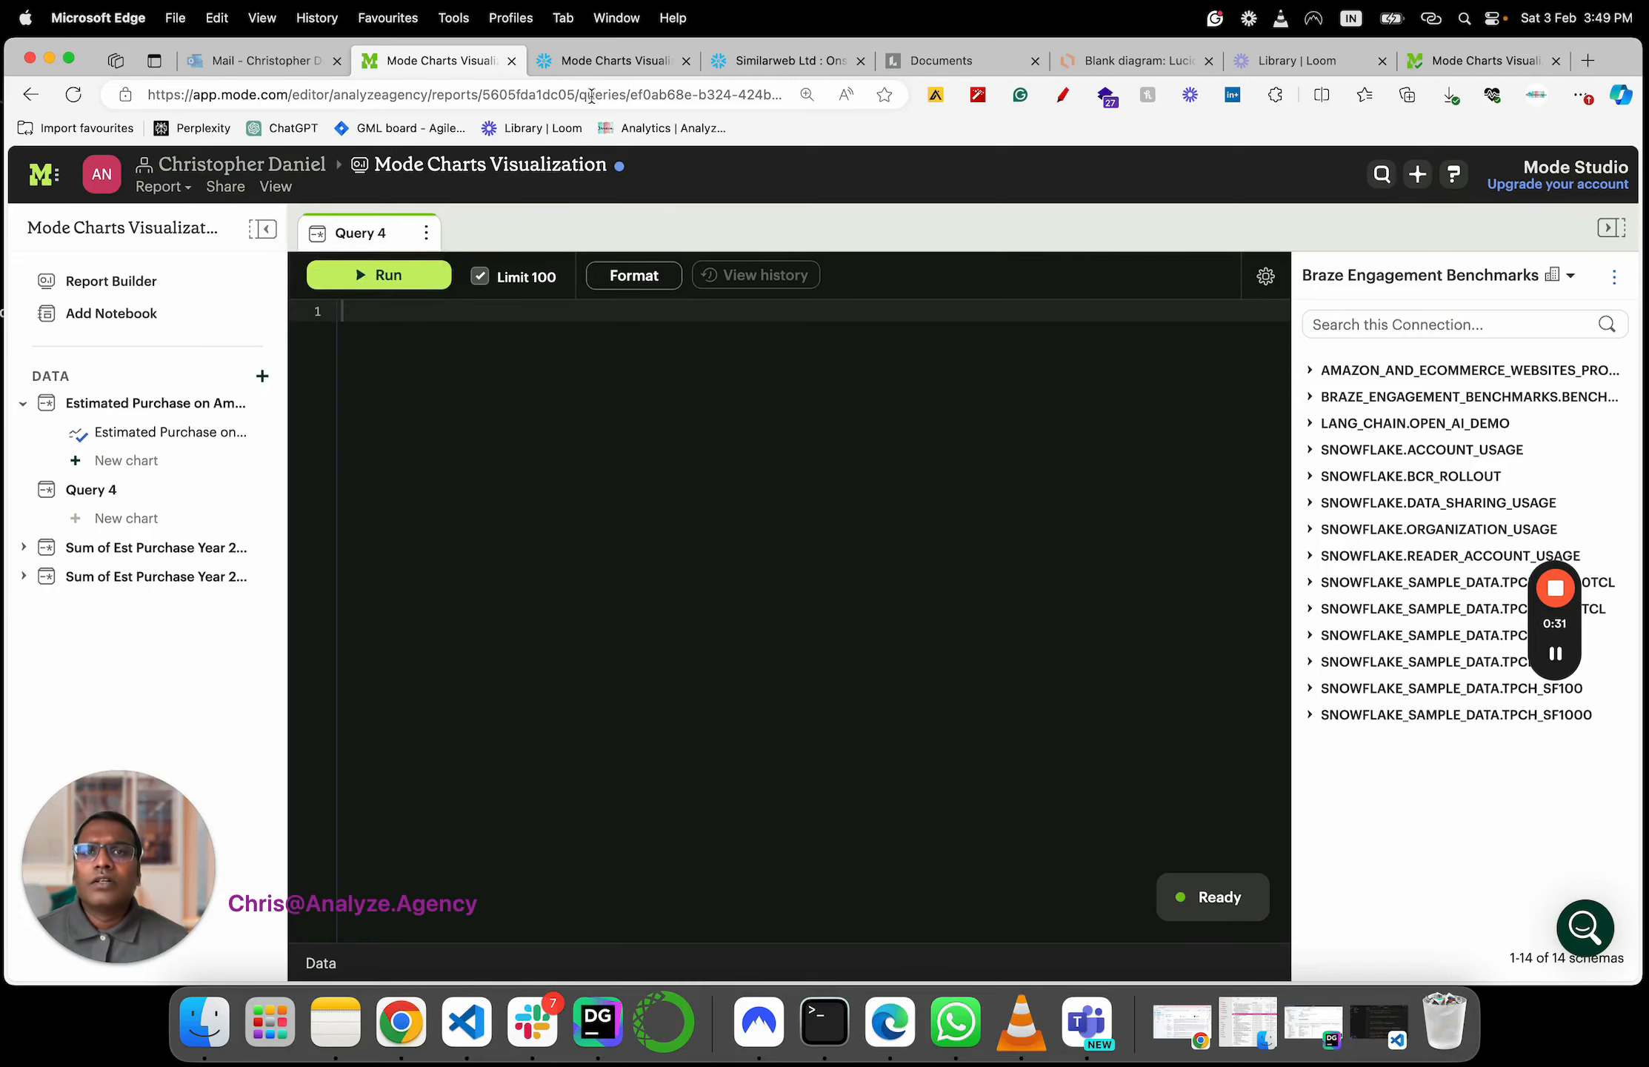
Copy the 2022 monthly purchases and views query for walmart.com and amazon.com from the Snowflake worksheet into Mode's empty Query 4
click(607, 61)
drag(608, 656, 398, 391)
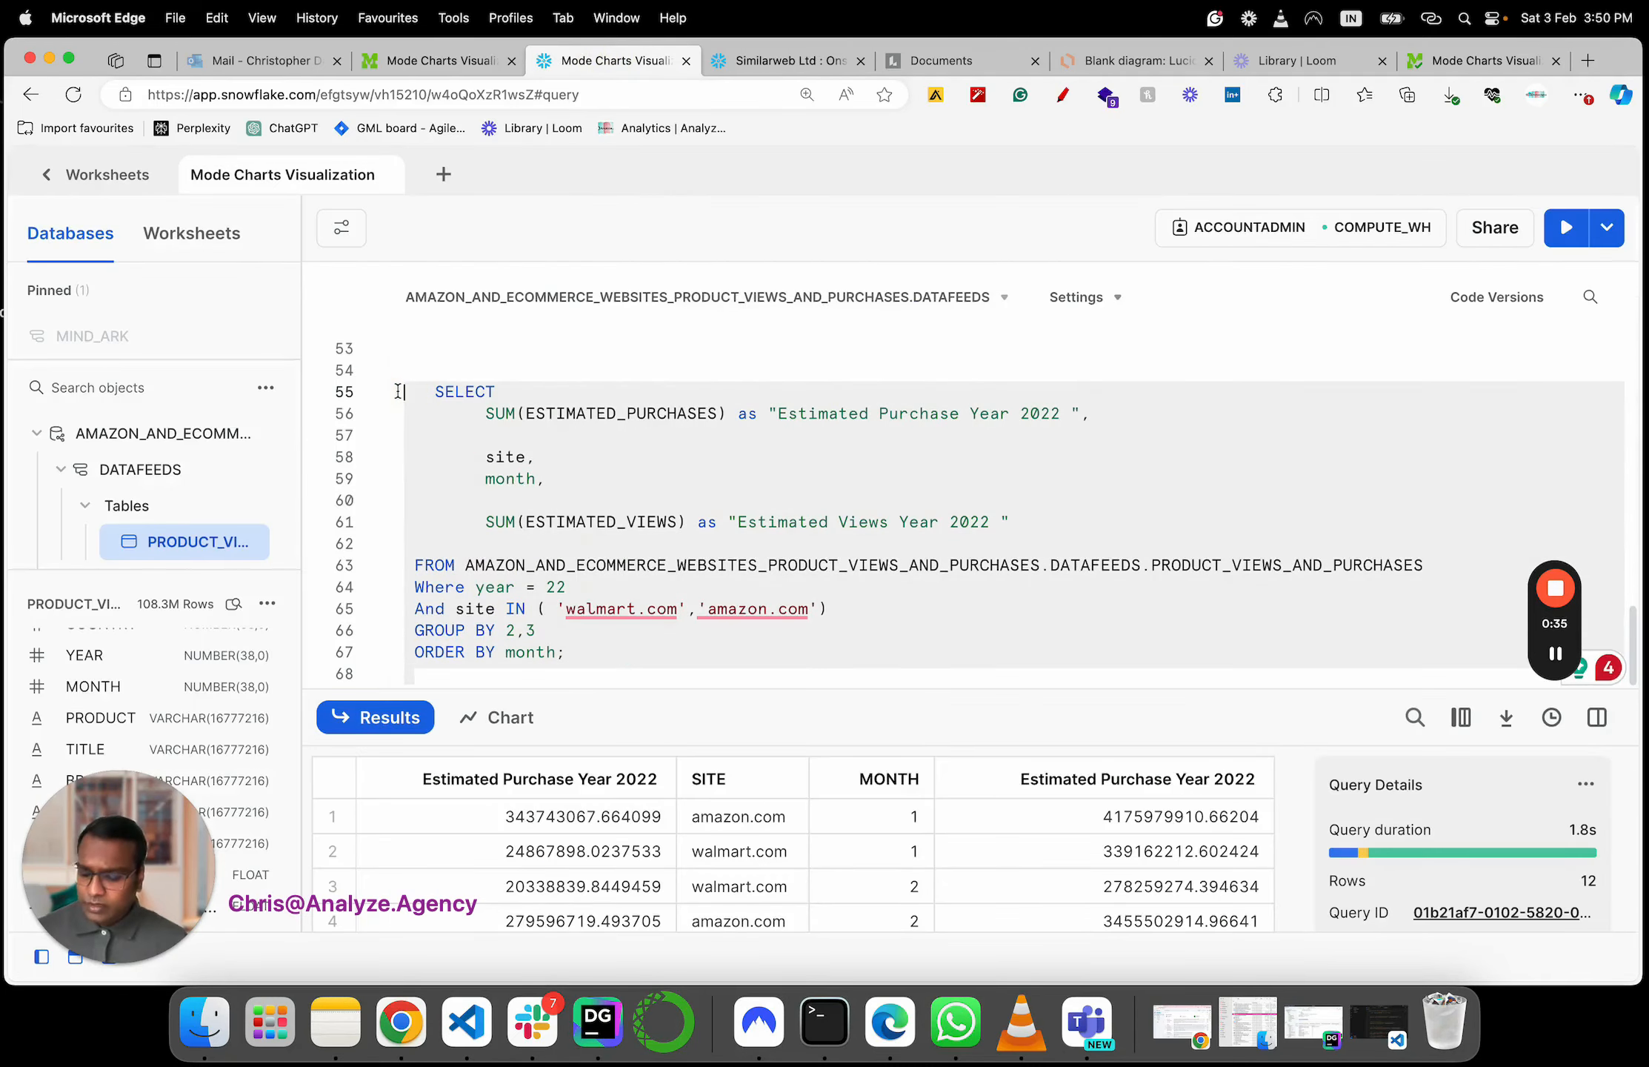
key(super+c)
click(437, 61)
click(477, 340)
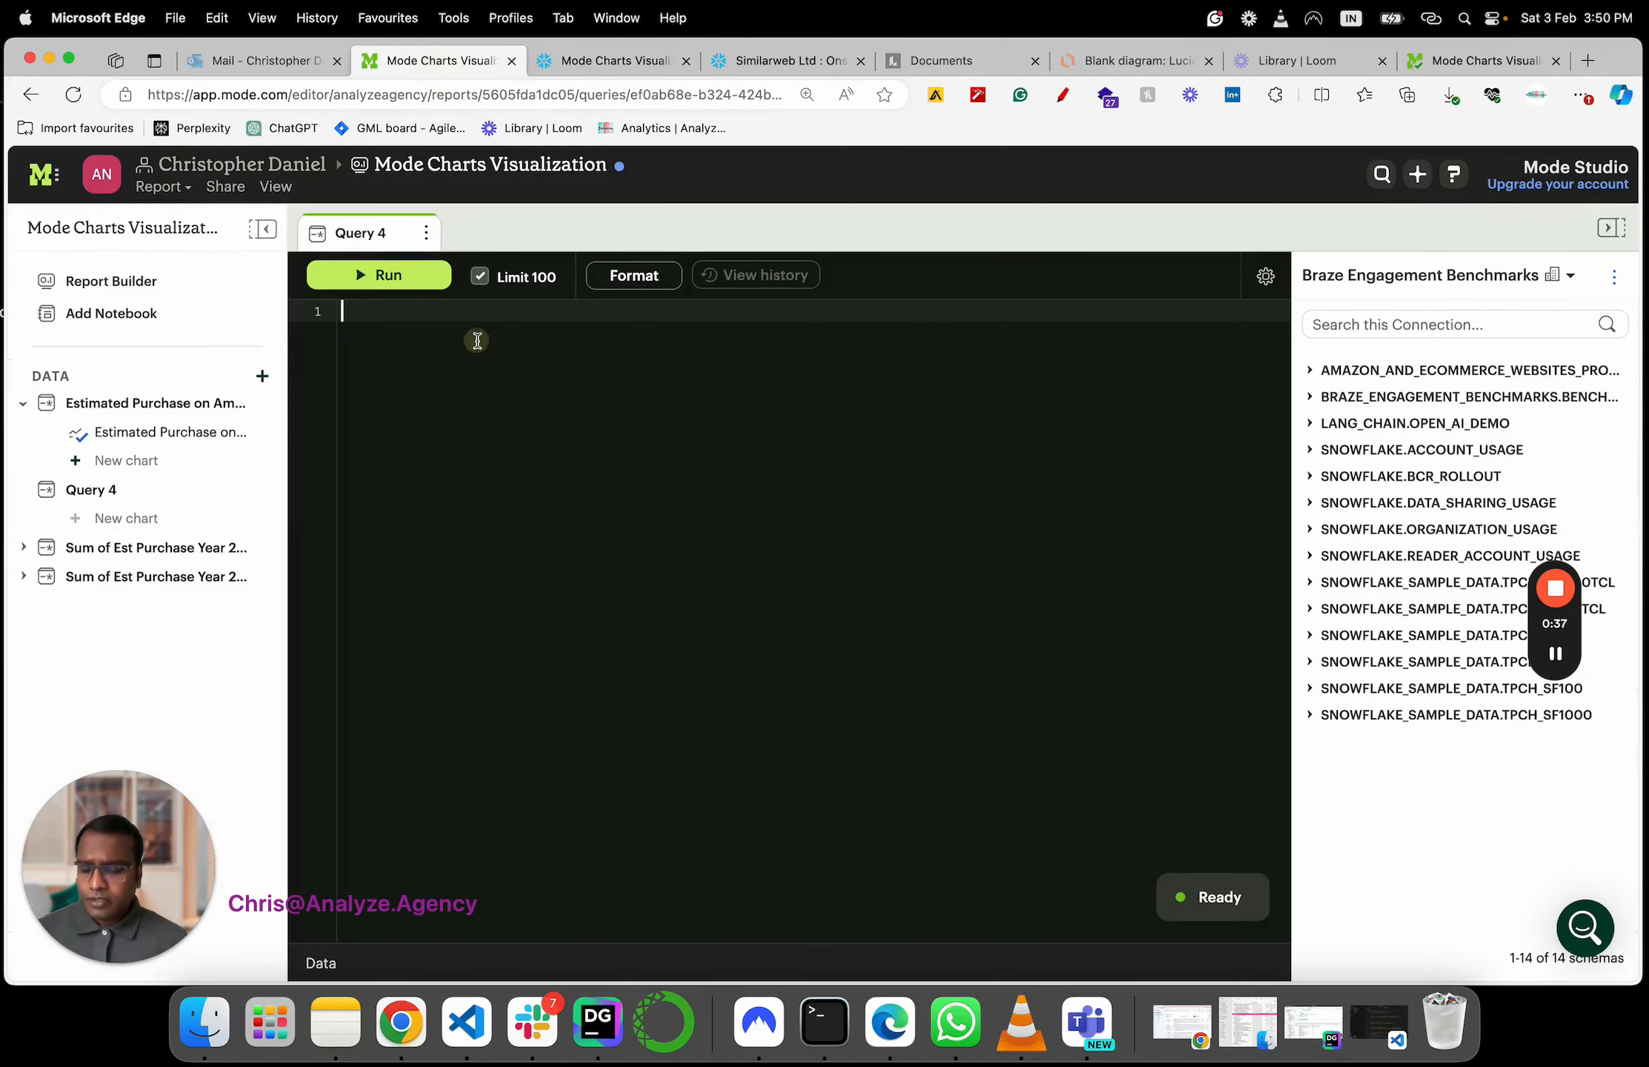
key(super+v)
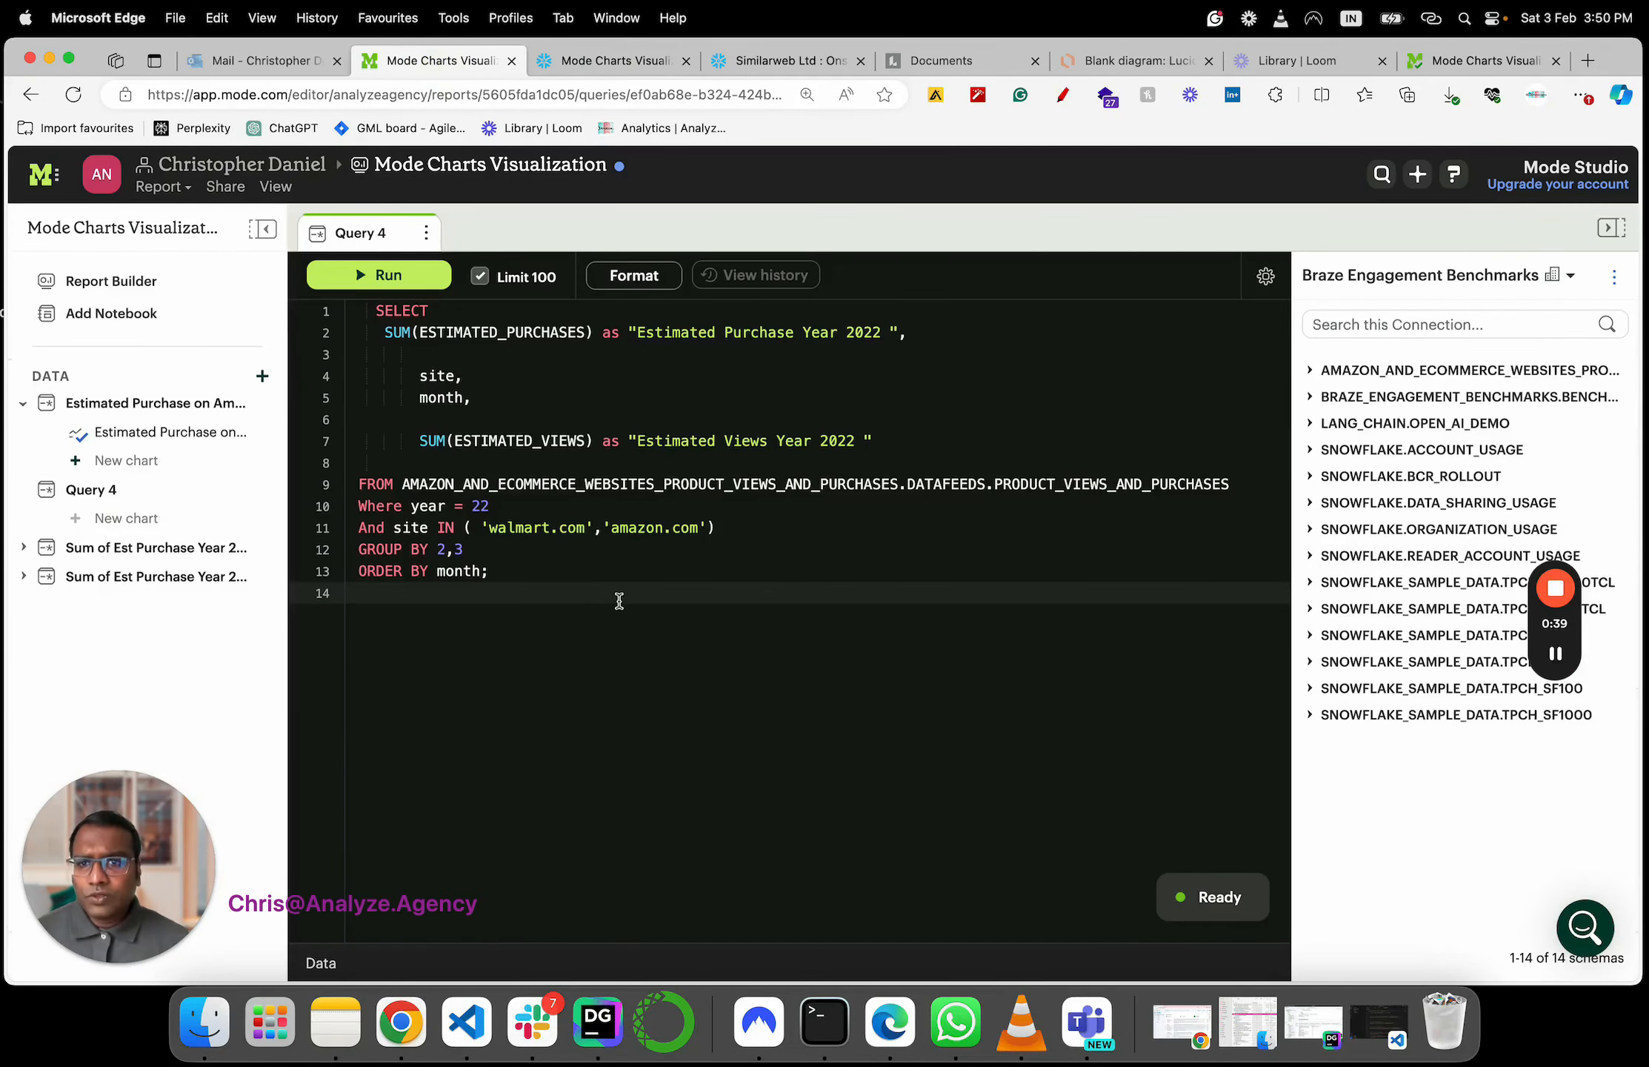
key(ctrl+shift+d)
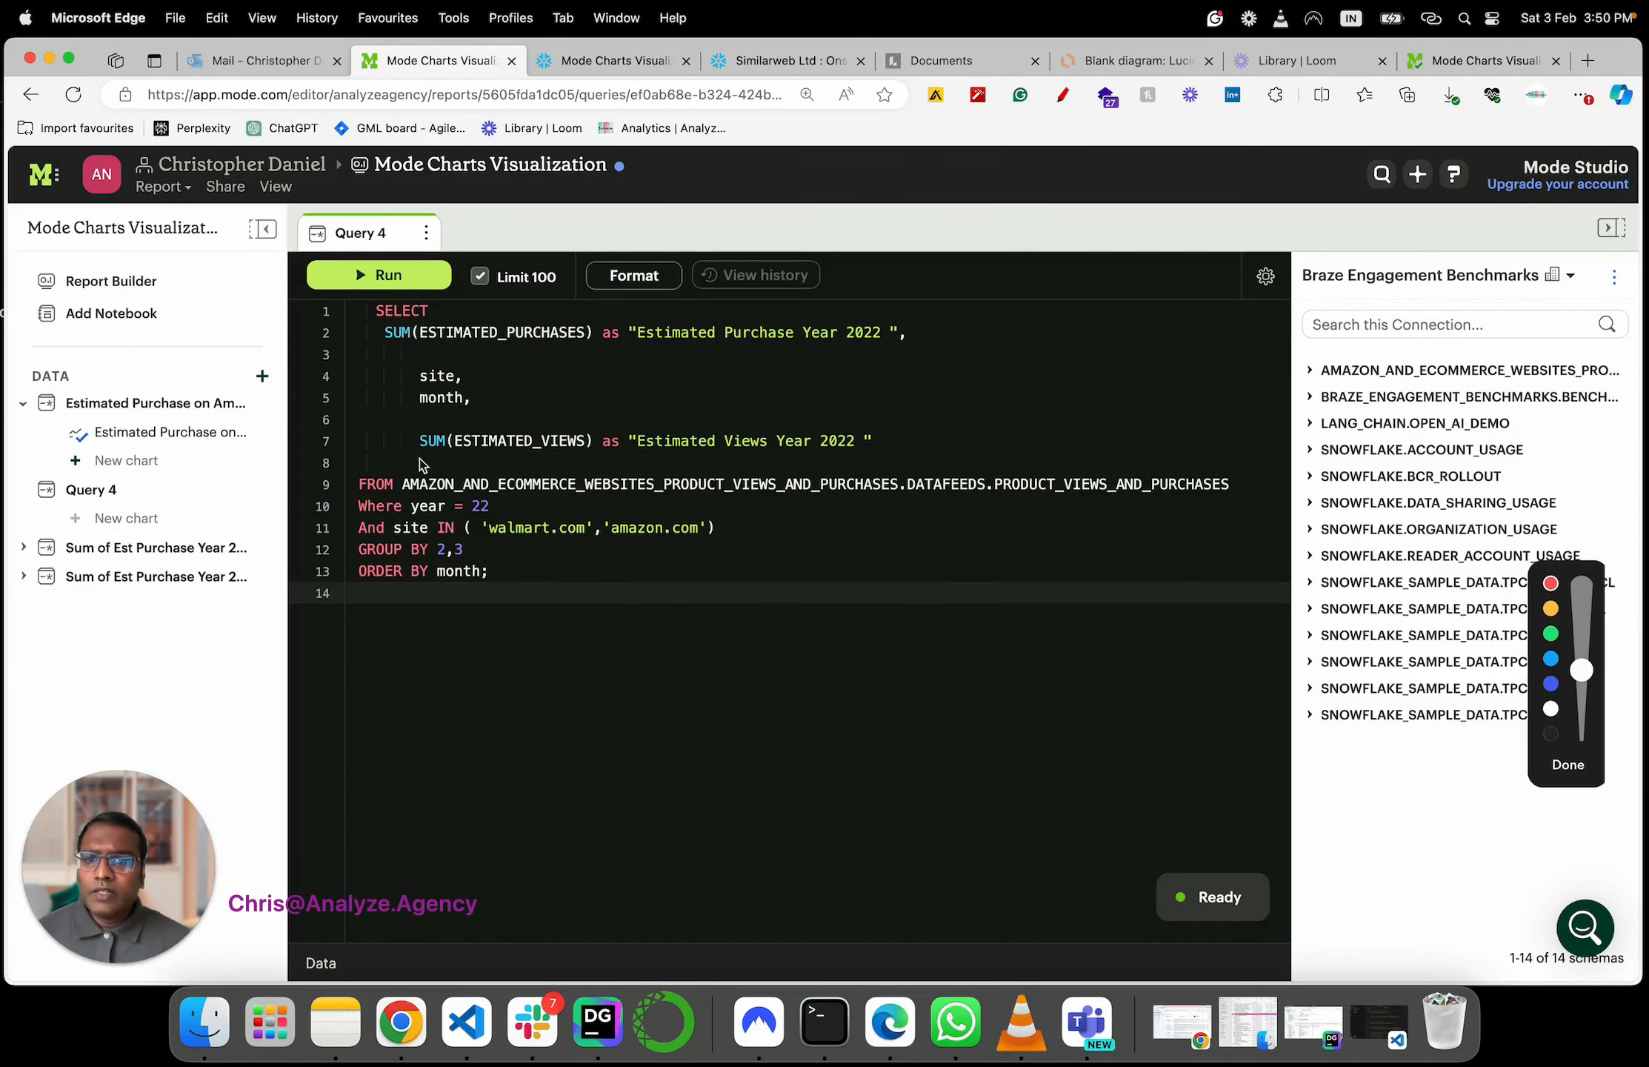
mouse_move(400, 437)
mouse_down()
mouse_move(738, 401)
mouse_move(955, 433)
mouse_move(756, 483)
mouse_move(348, 486)
mouse_move(419, 433)
mouse_move(571, 462)
mouse_up()
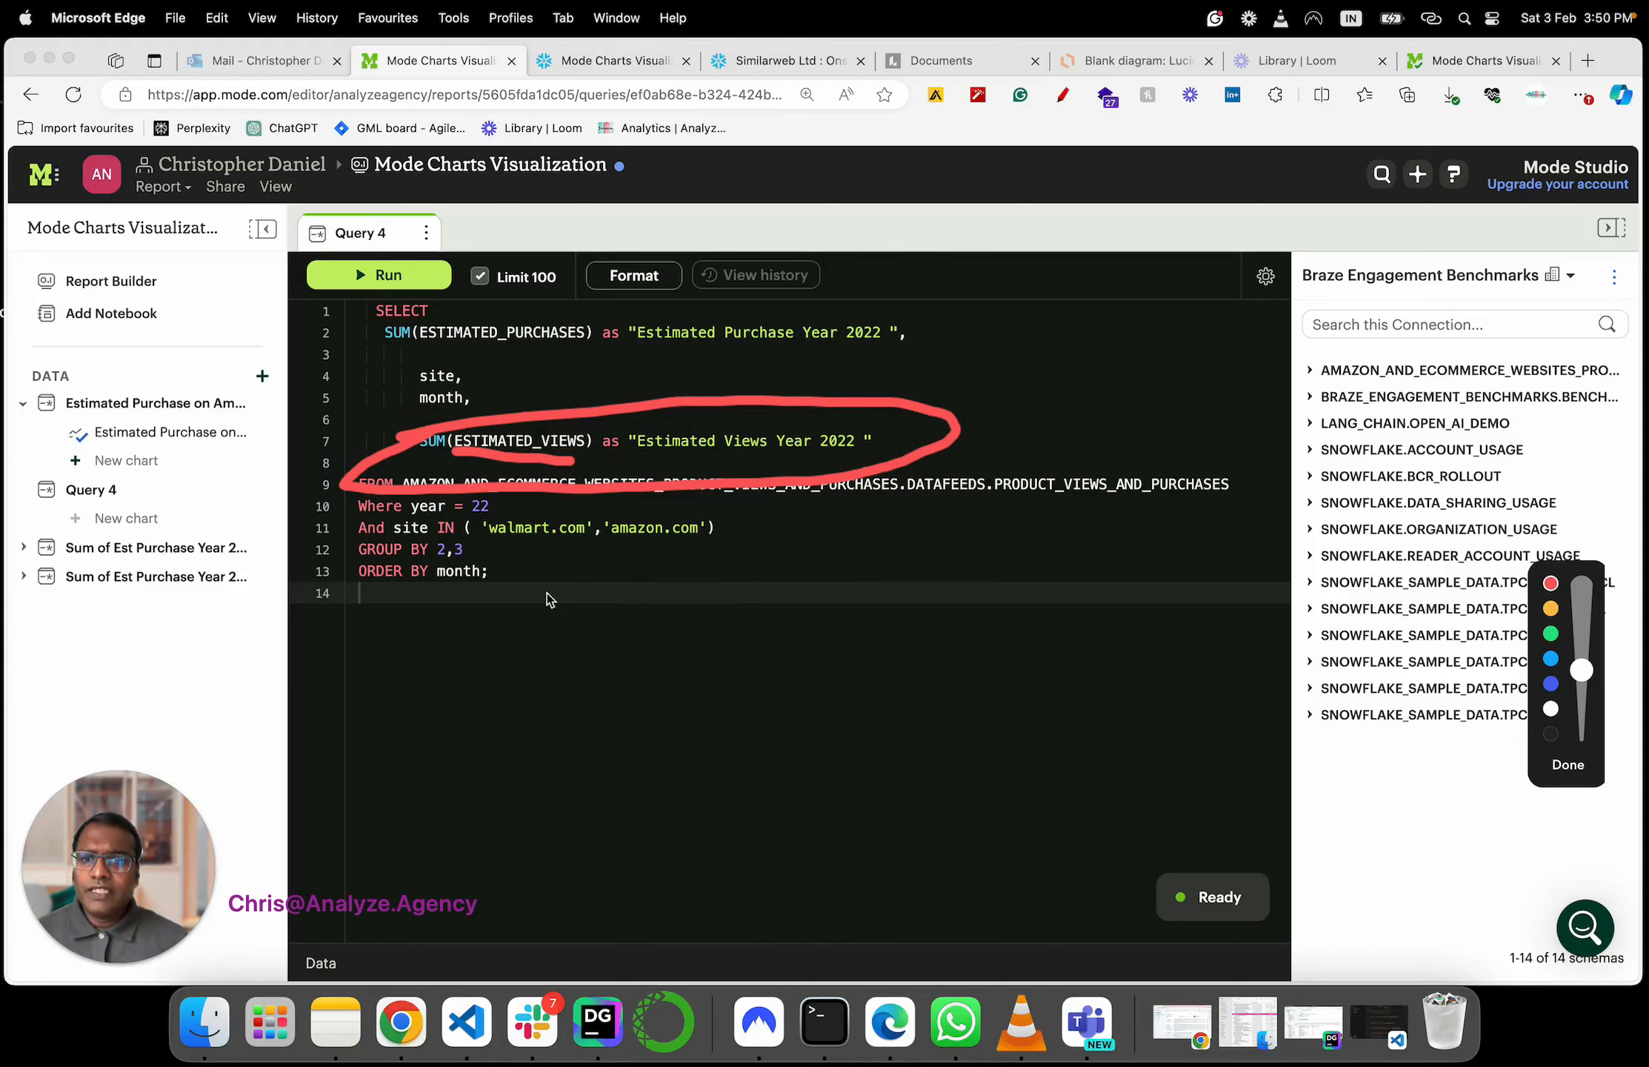
key(Escape)
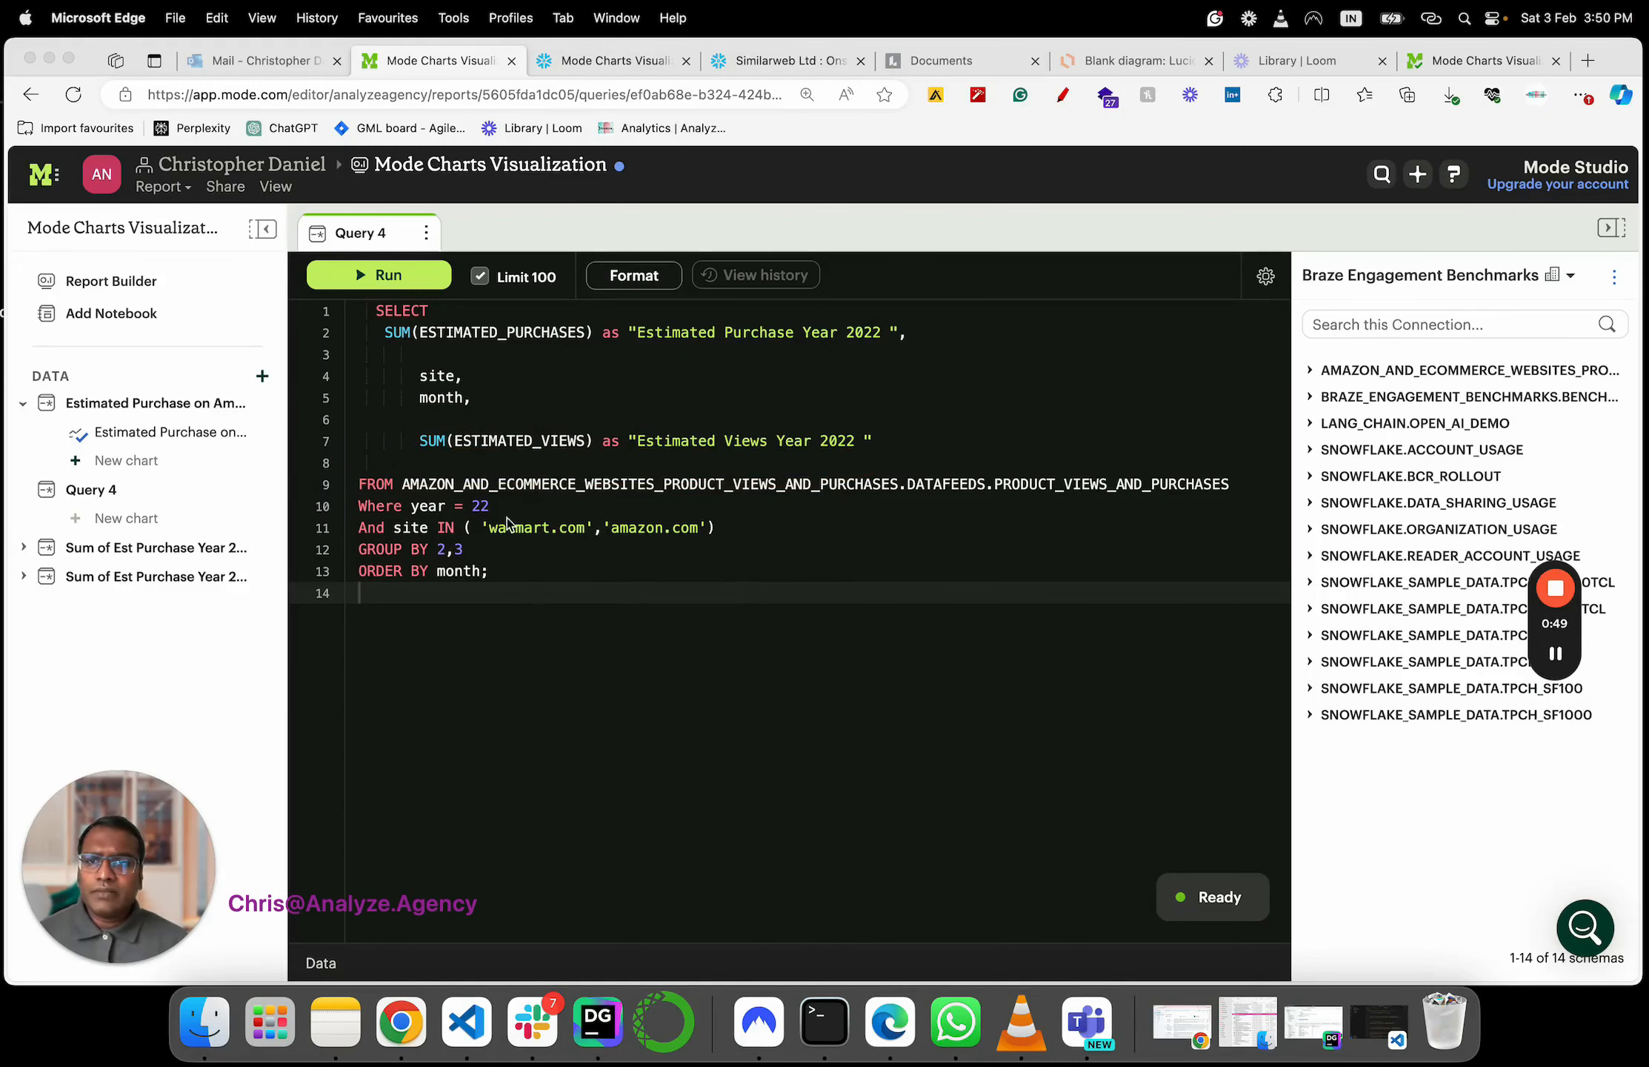
Run Query 4 and create a Line + Bar quick chart from its results
click(389, 265)
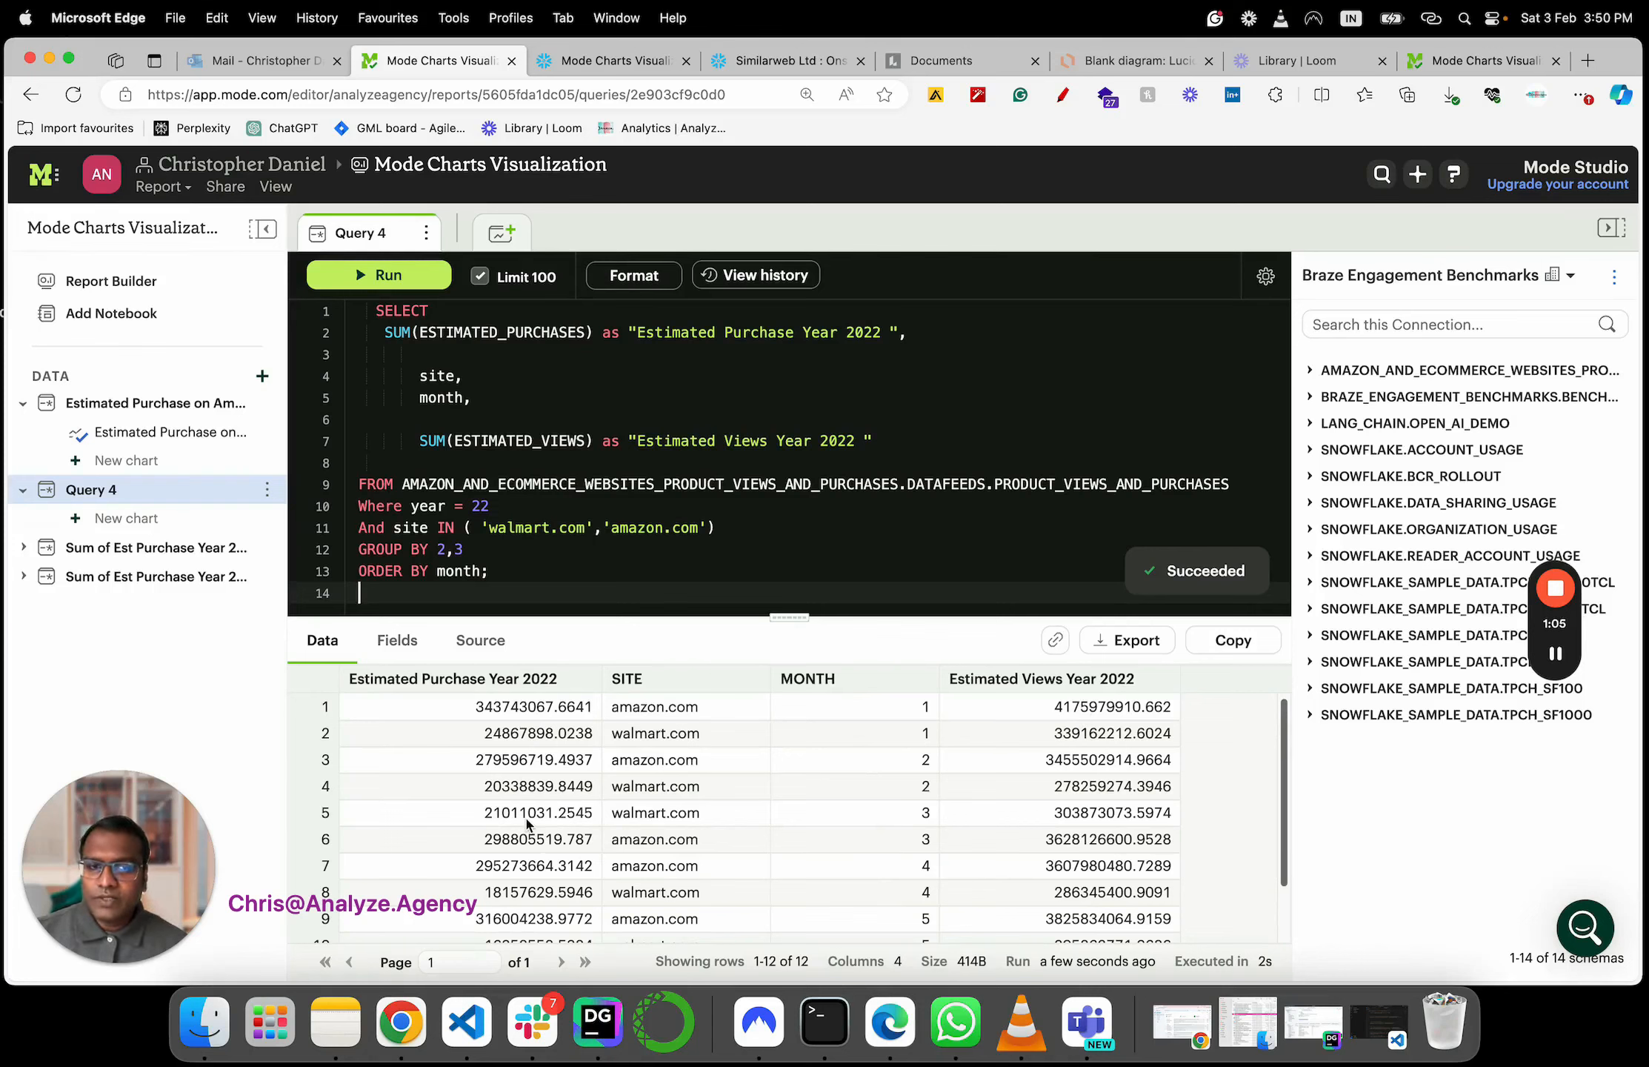
click(504, 236)
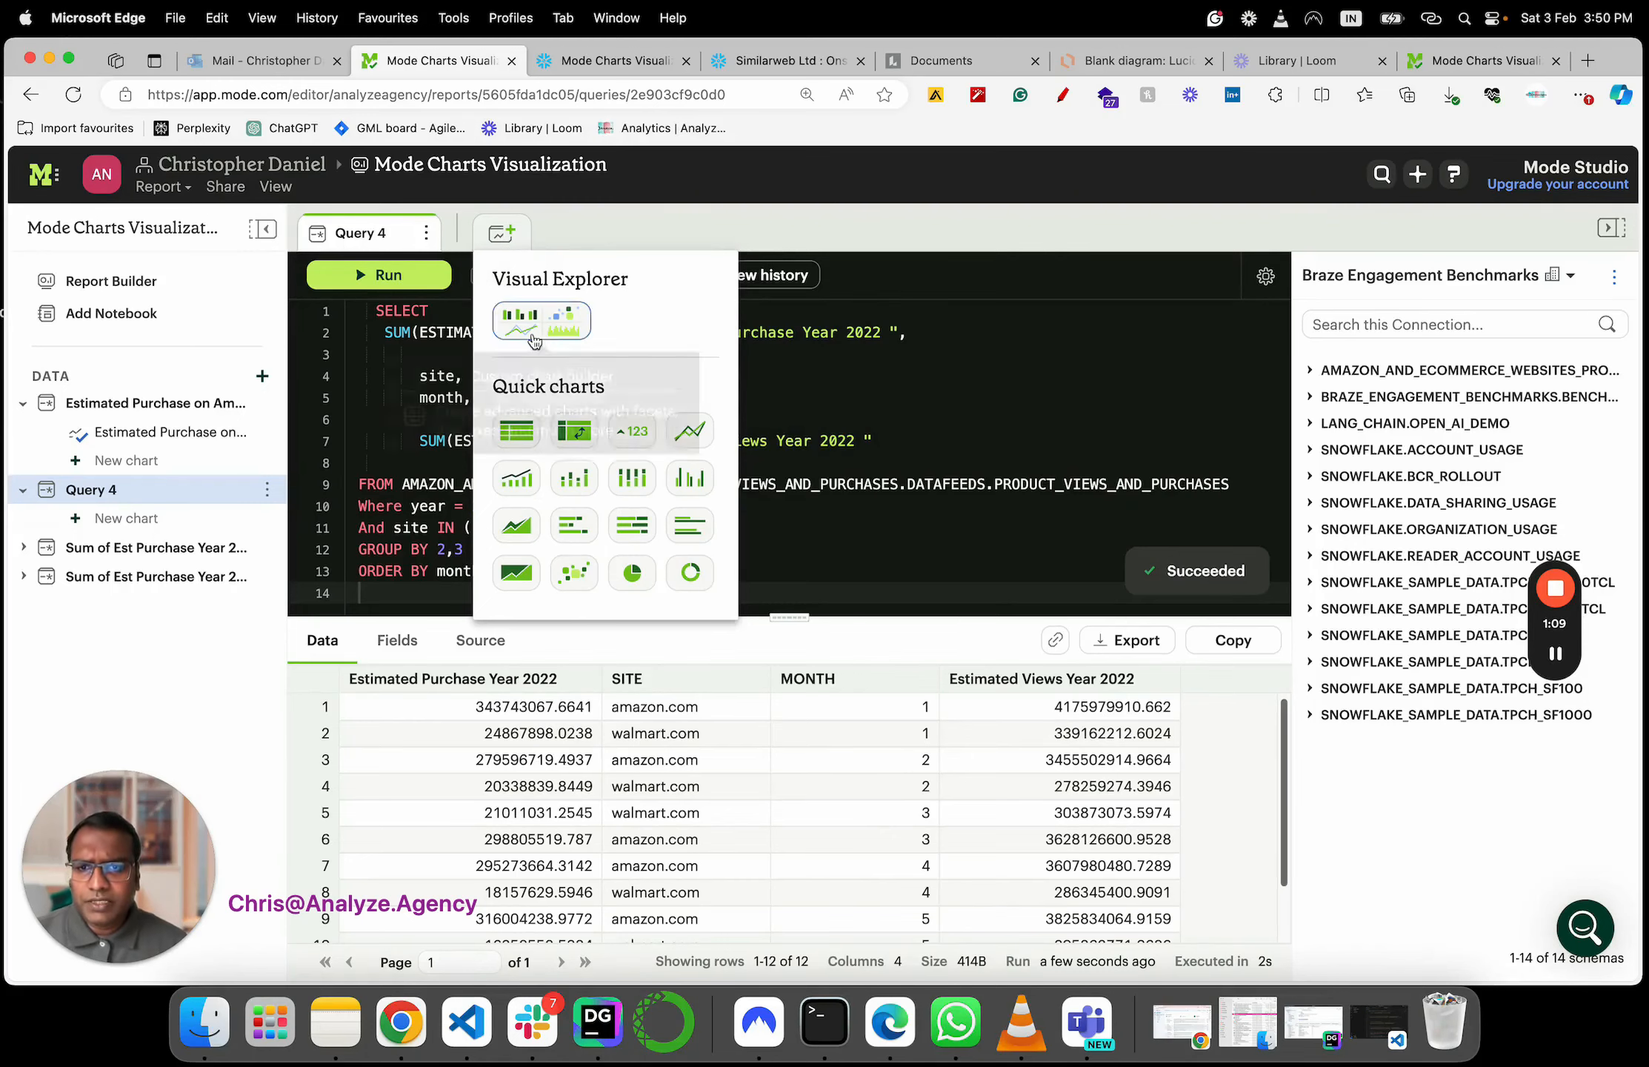
click(523, 479)
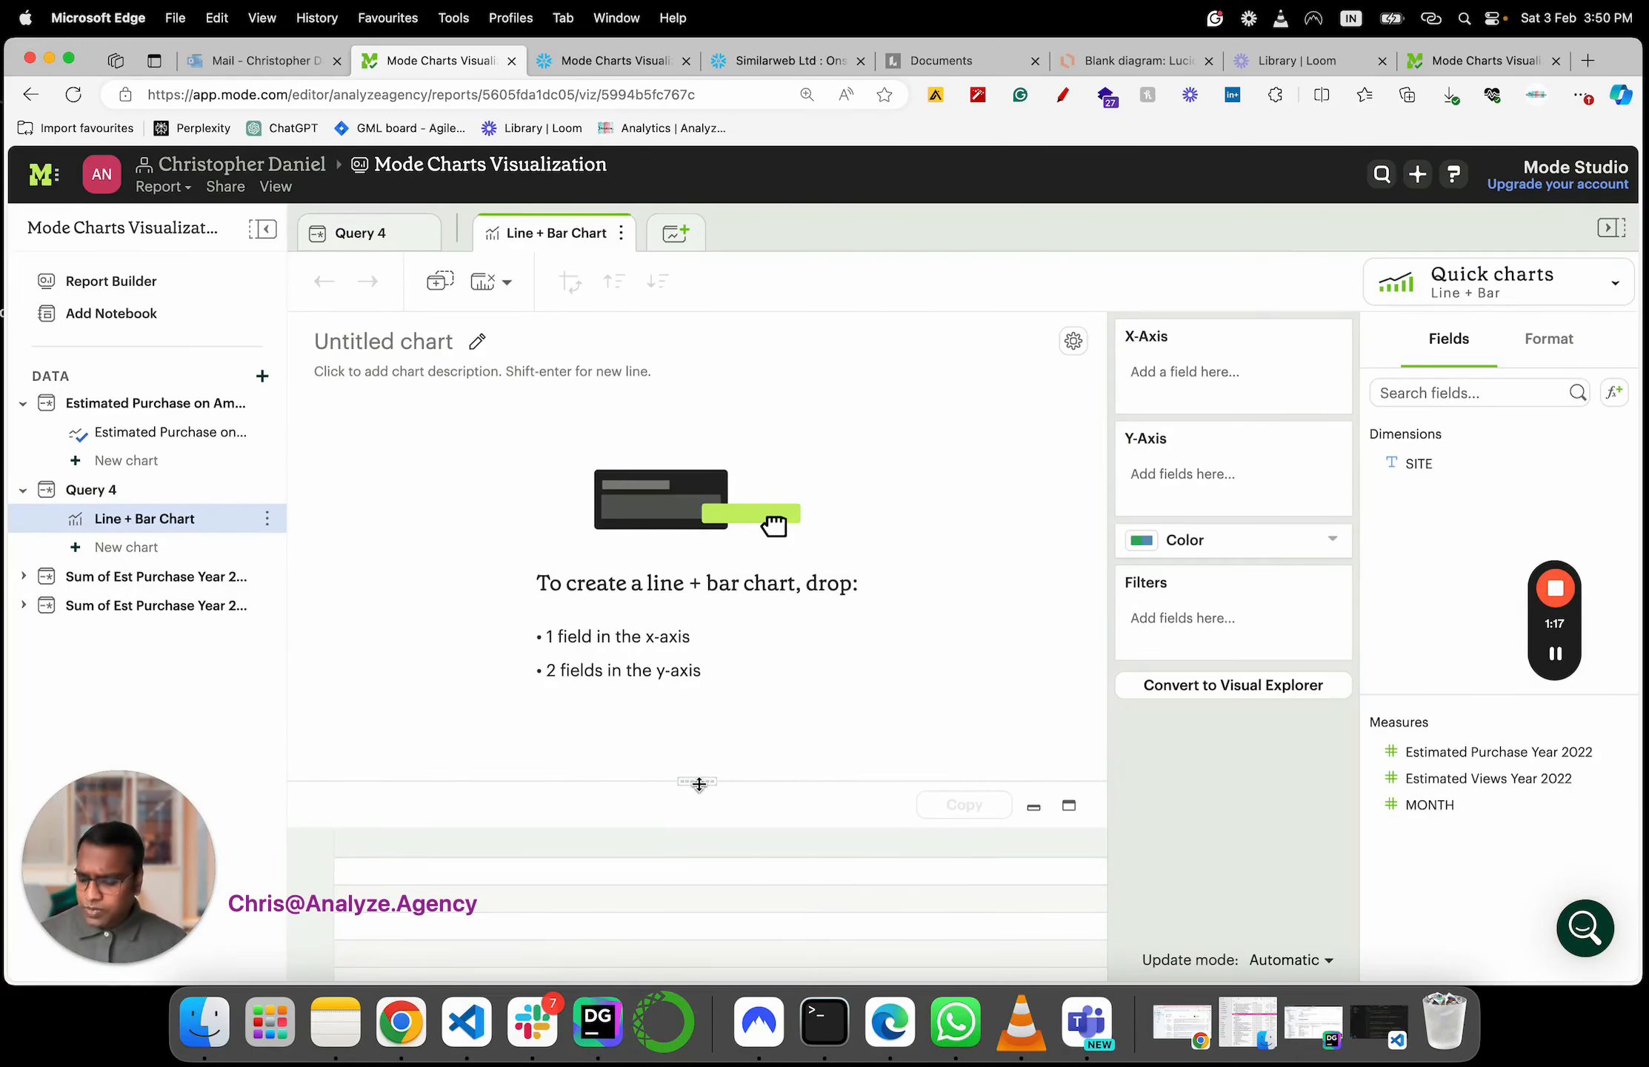
key(ctrl+shift+d)
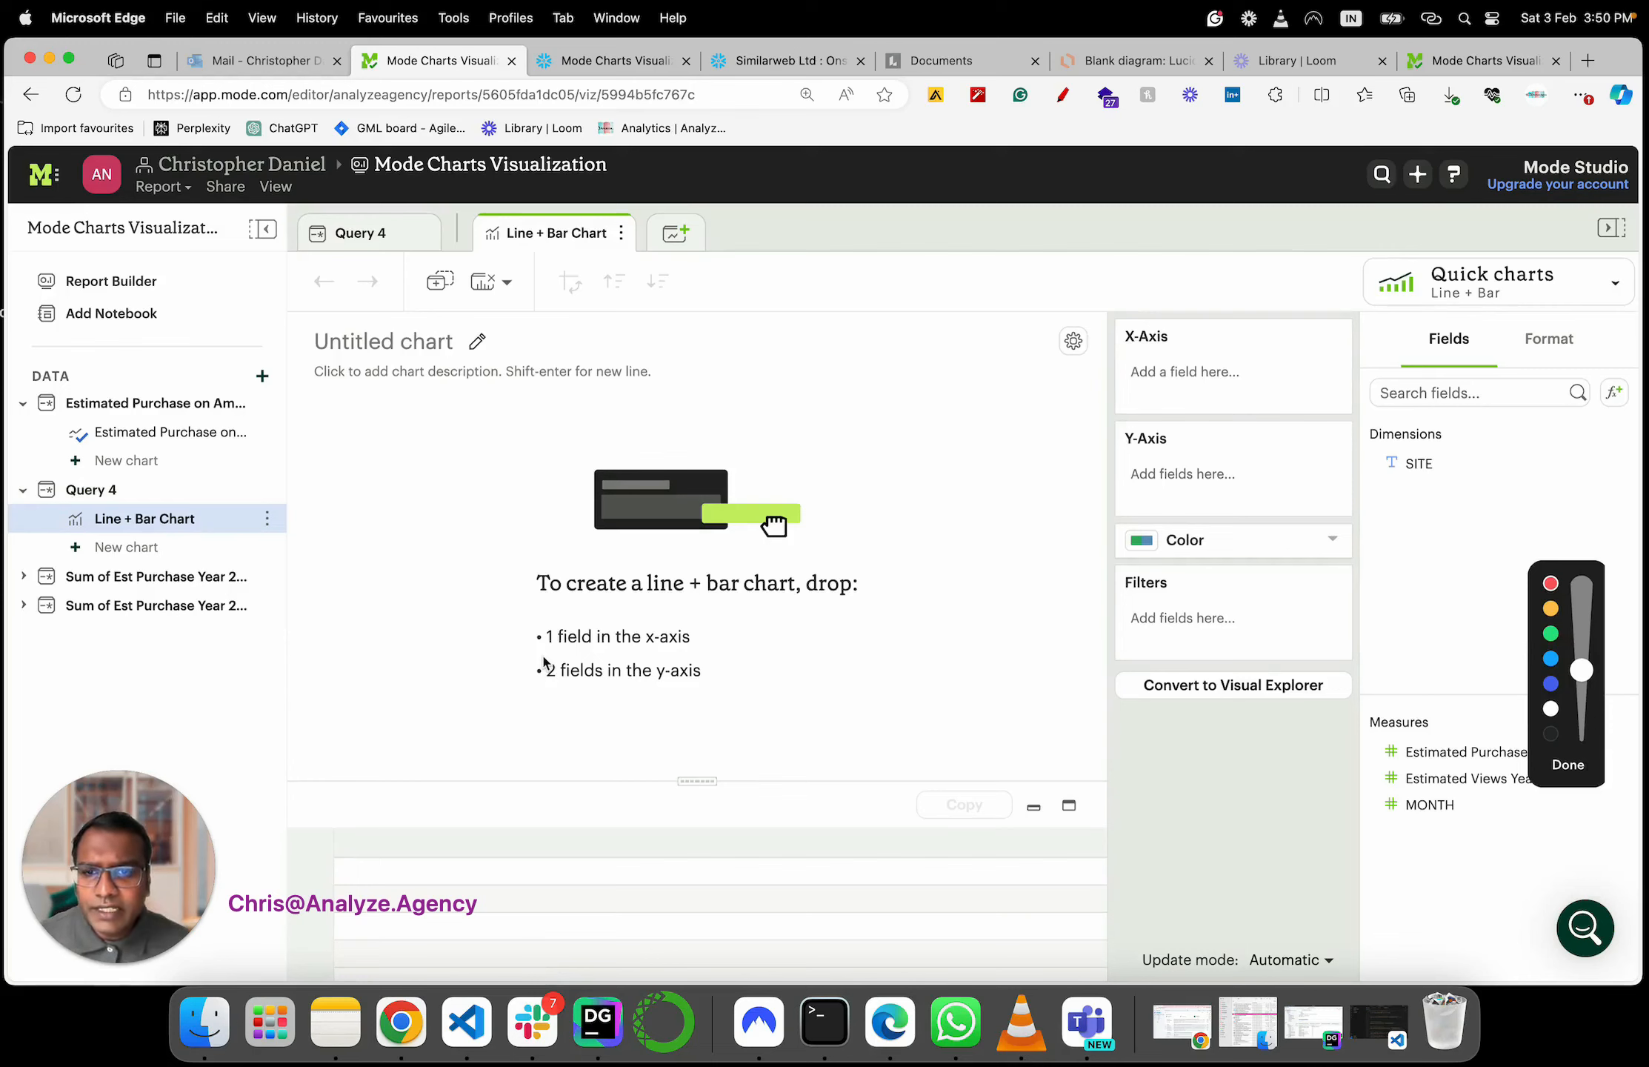
drag(540, 654, 684, 653)
drag(549, 699, 718, 693)
key(ctrl+shift+d)
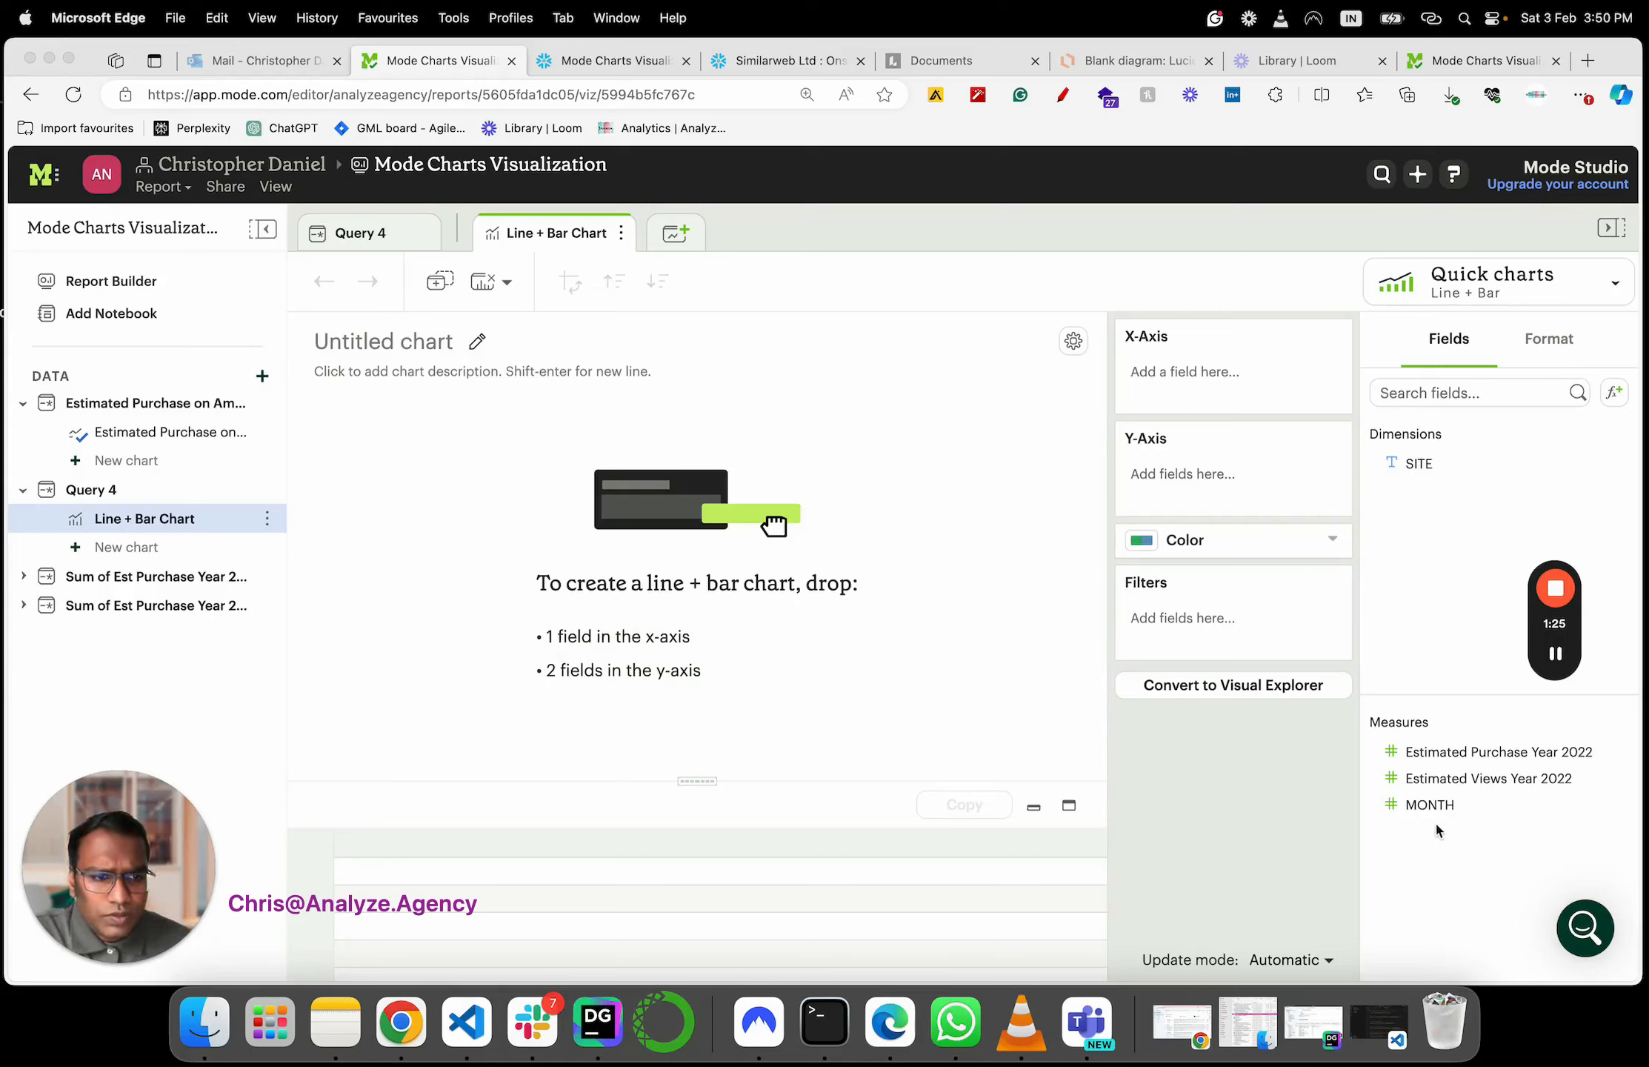
Plot MONTH on the X-axis, with Estimated Purchase Year 2022 and Estimated Views Year 2022 on the Y-axis
drag(1430, 805, 1193, 390)
drag(1452, 751, 1233, 545)
drag(1433, 779, 1207, 550)
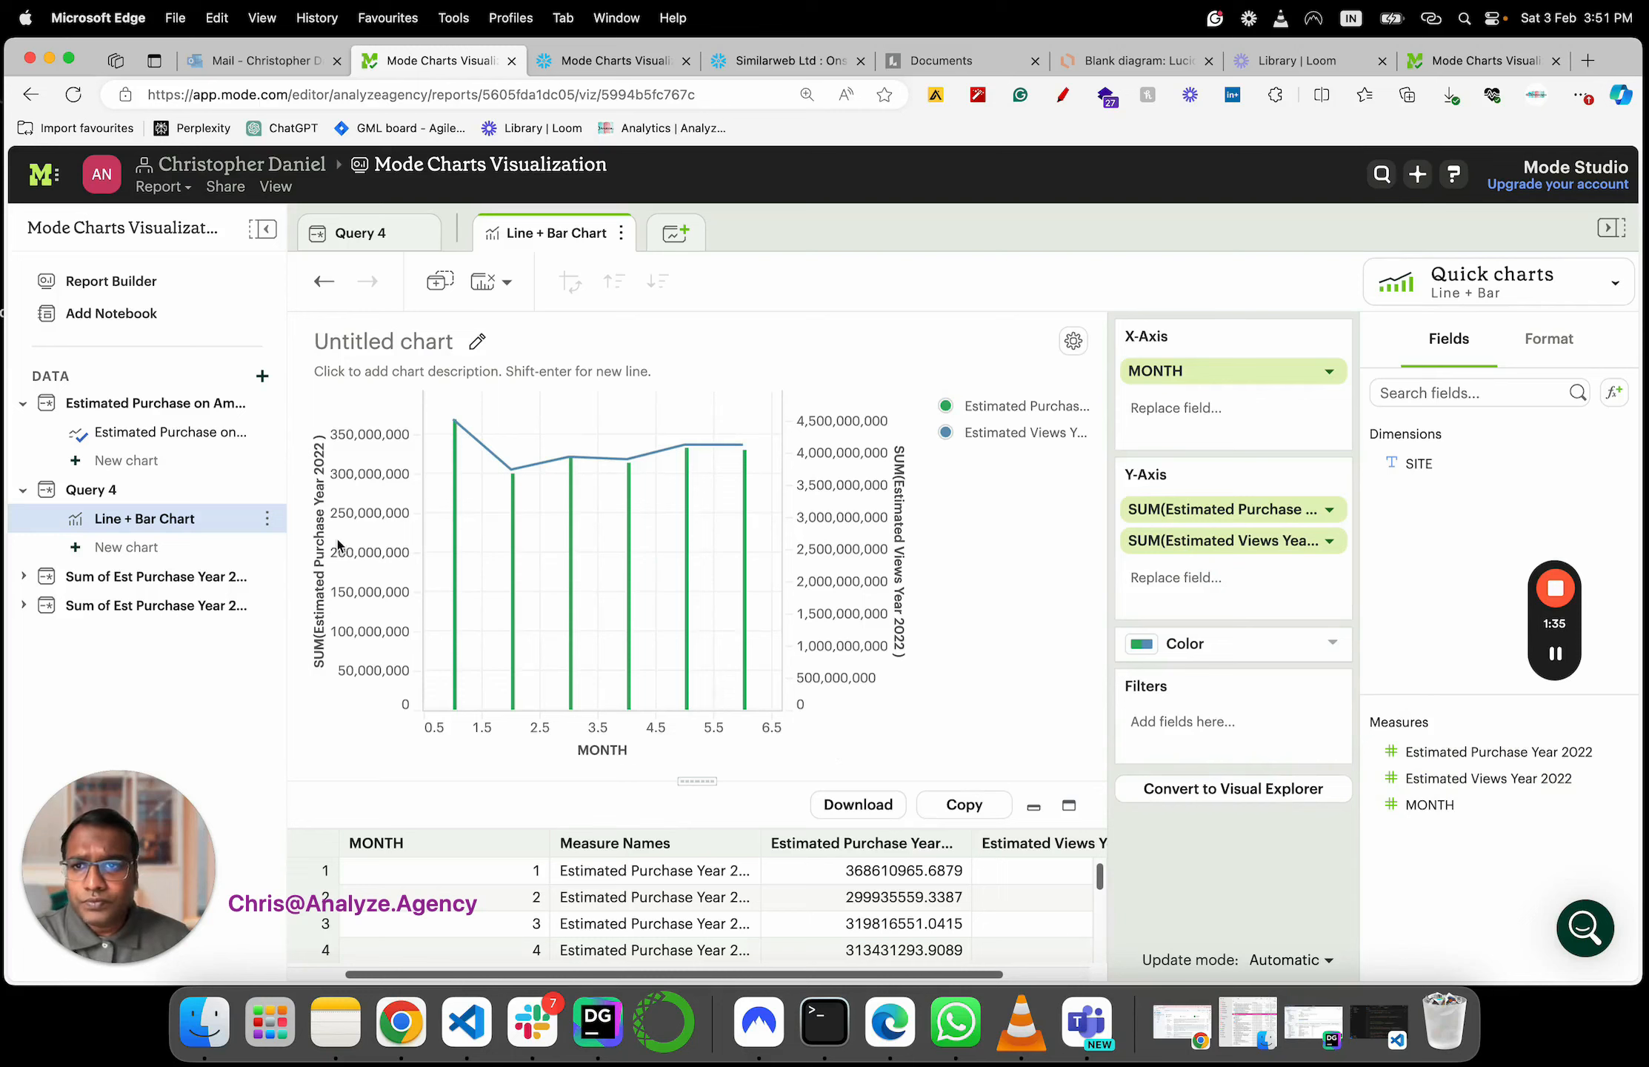
mouse_move(517, 643)
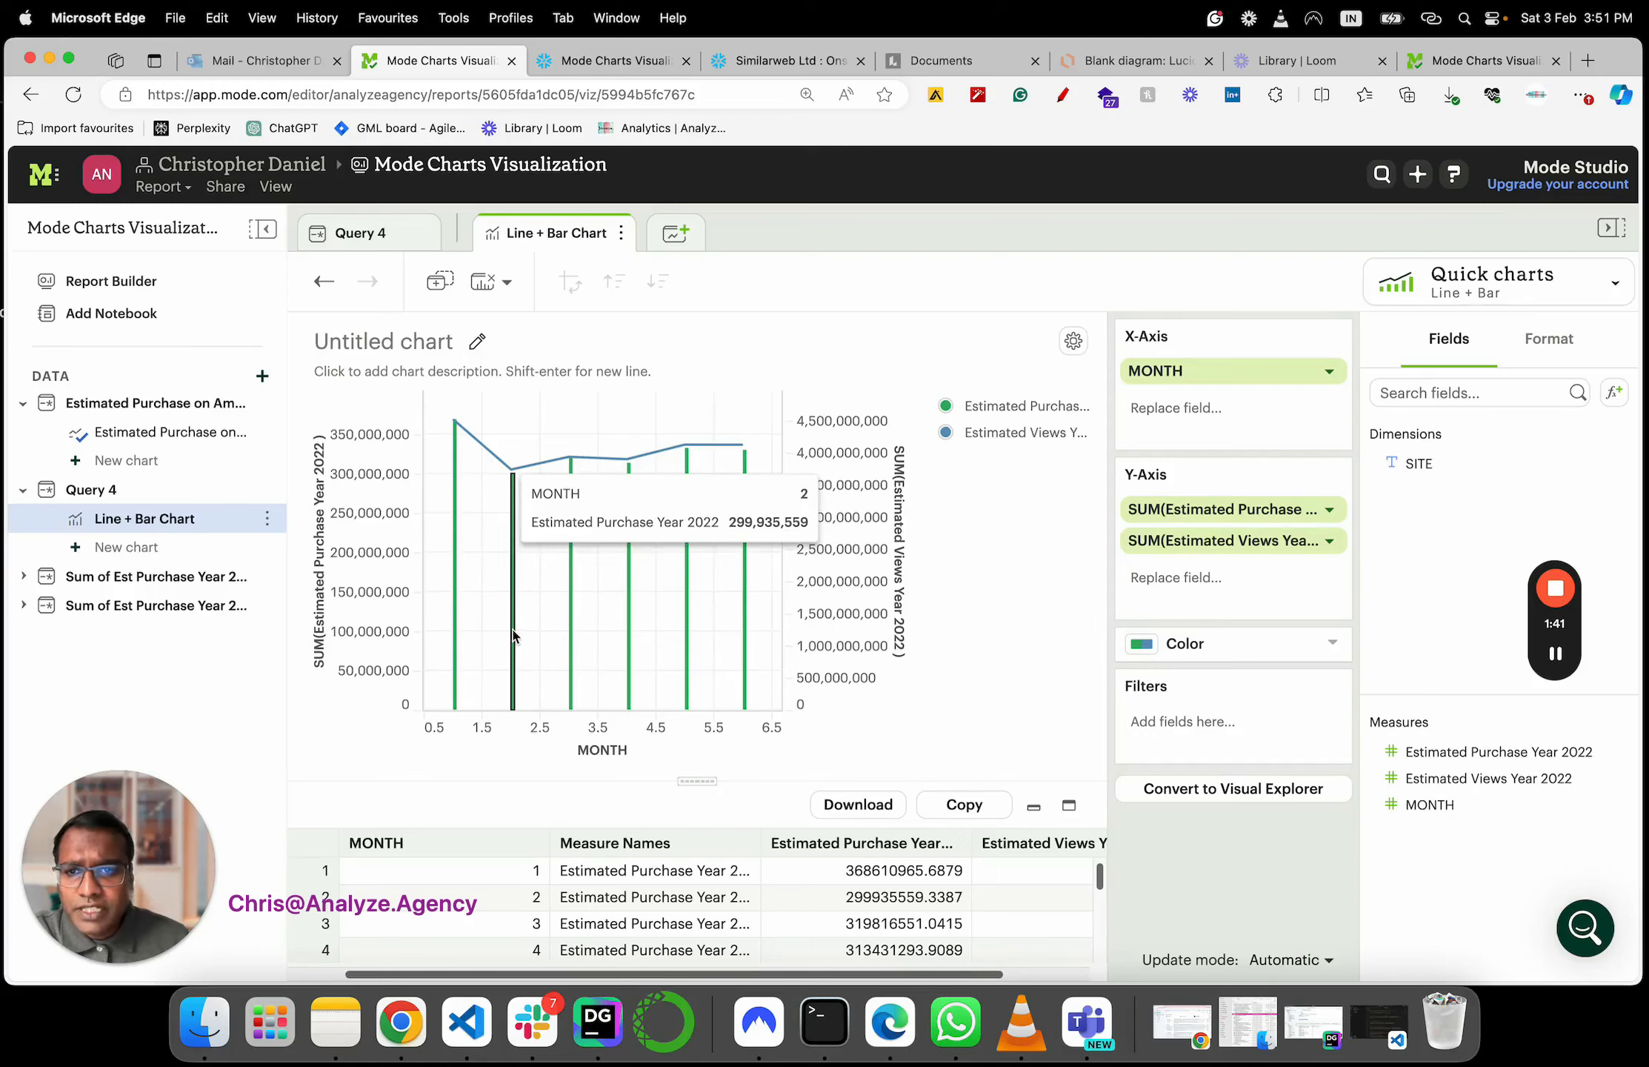
mouse_move(452, 419)
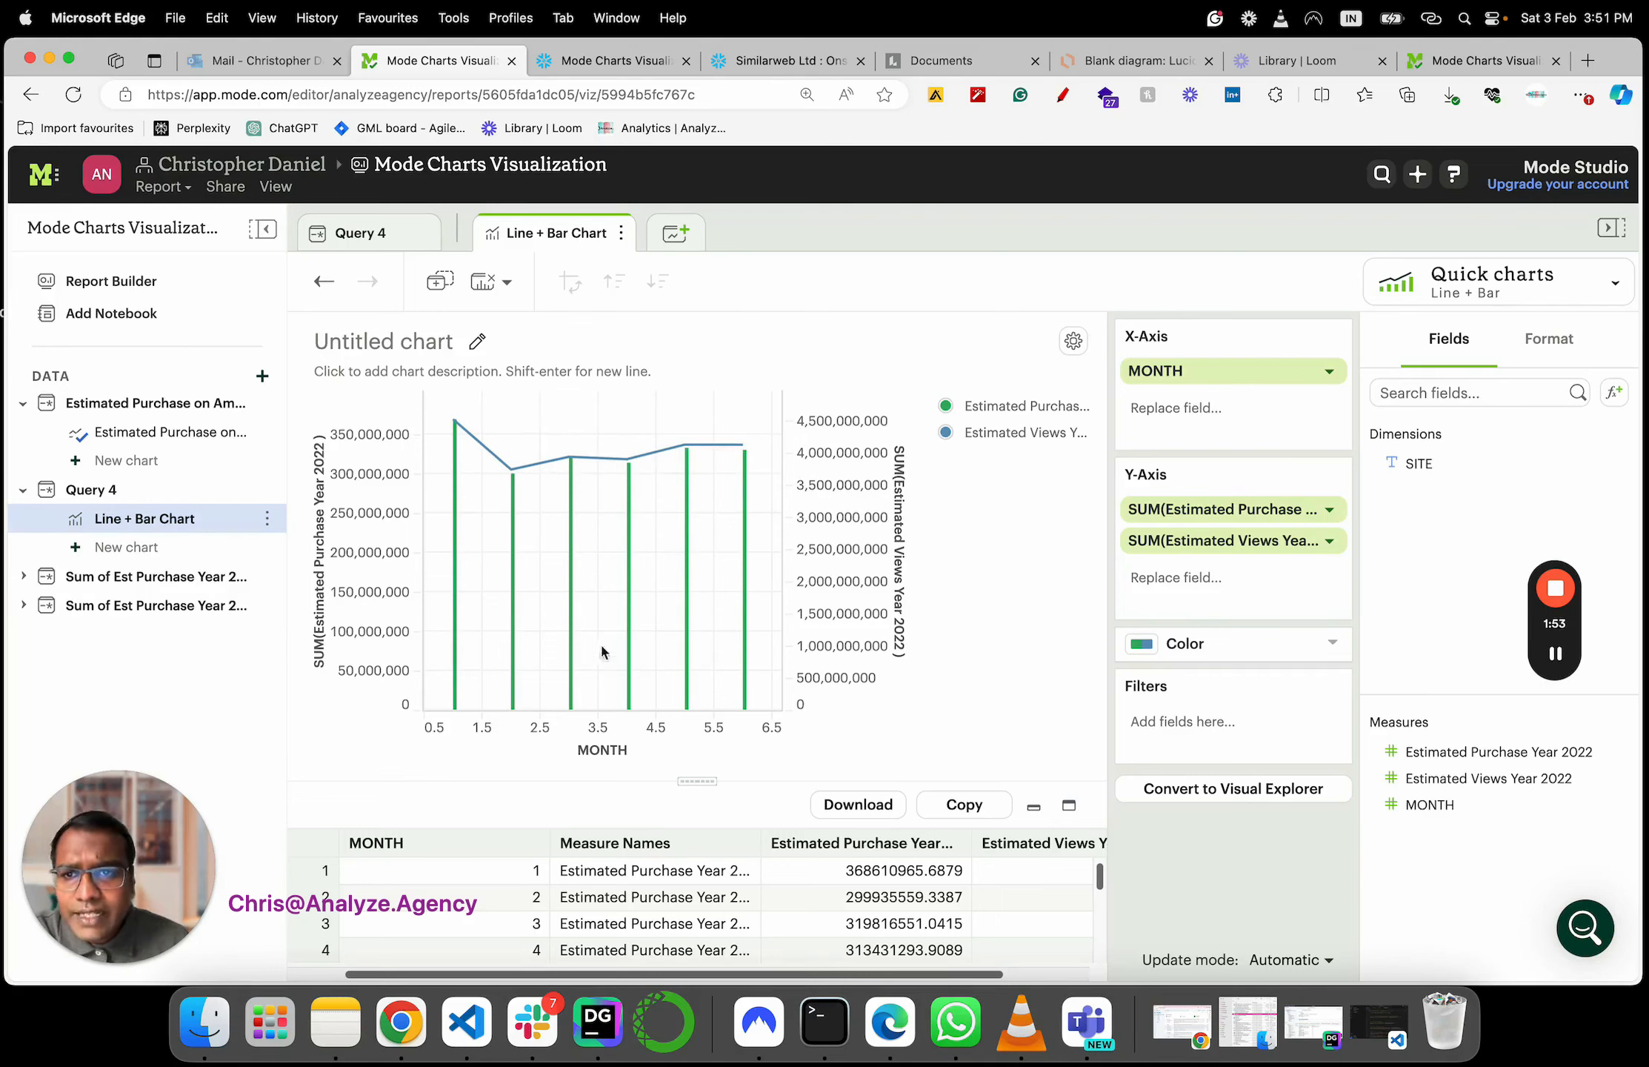
Set the Line + Bar chart's X-axis title to "Month"
click(1548, 339)
click(1461, 461)
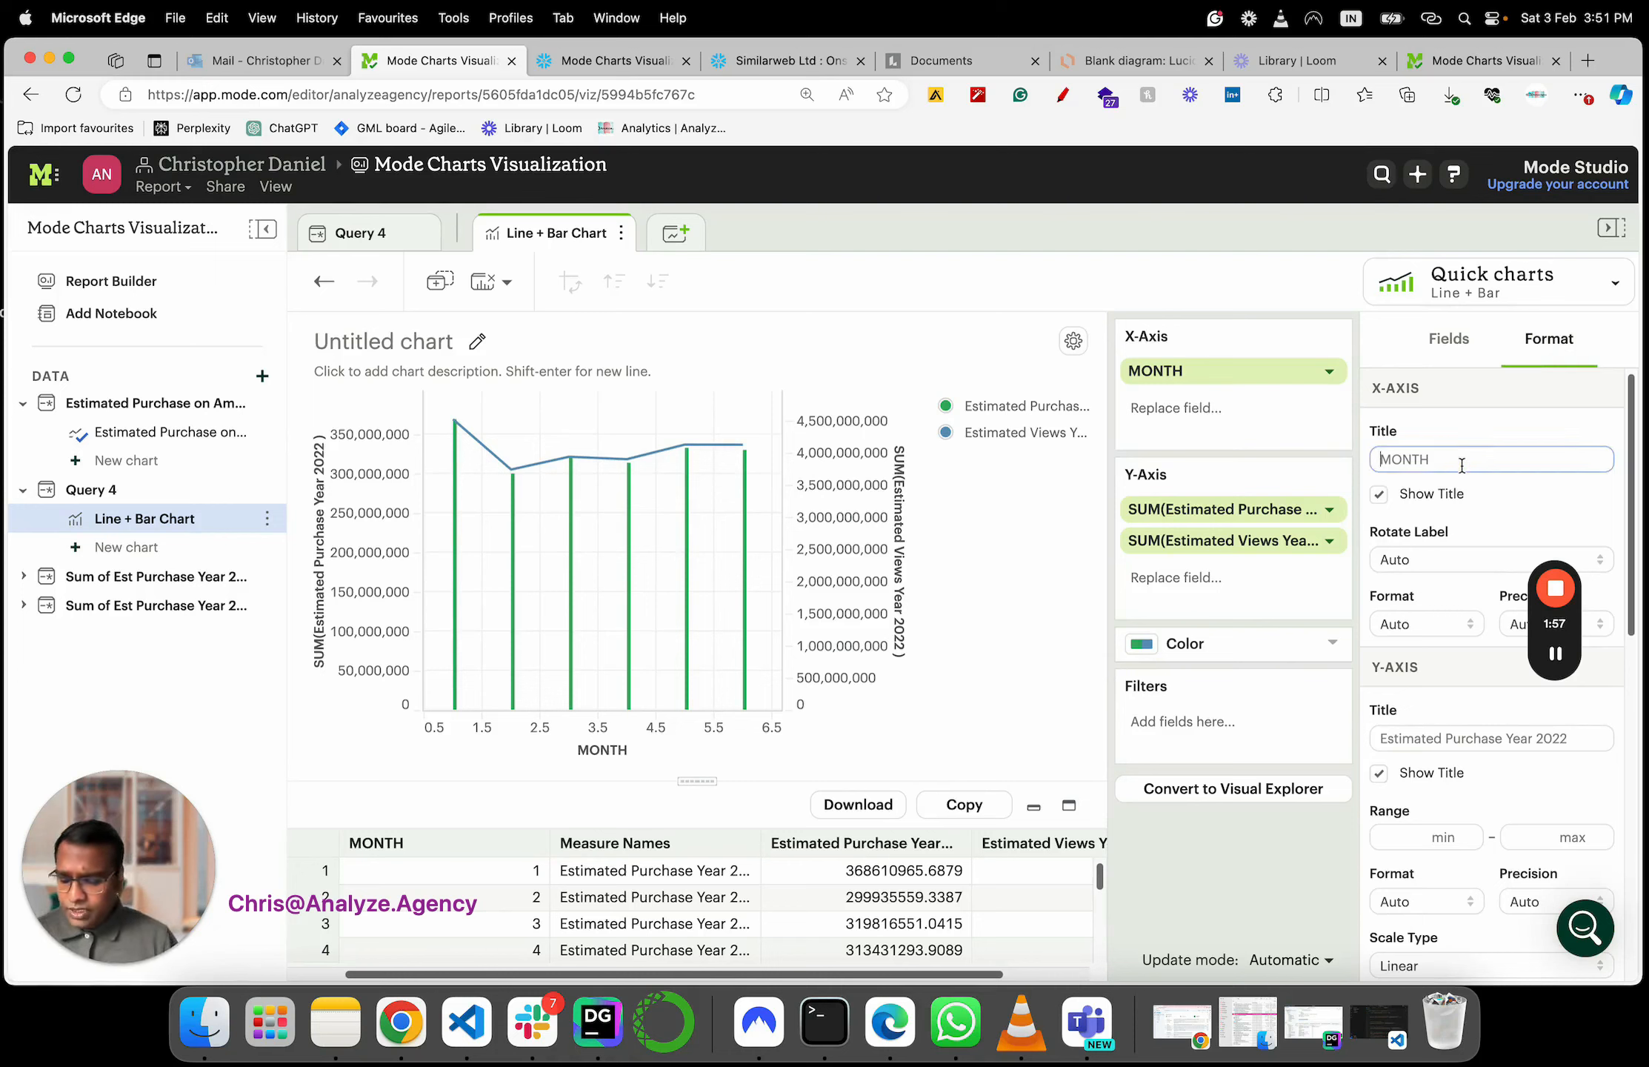
text(Month)
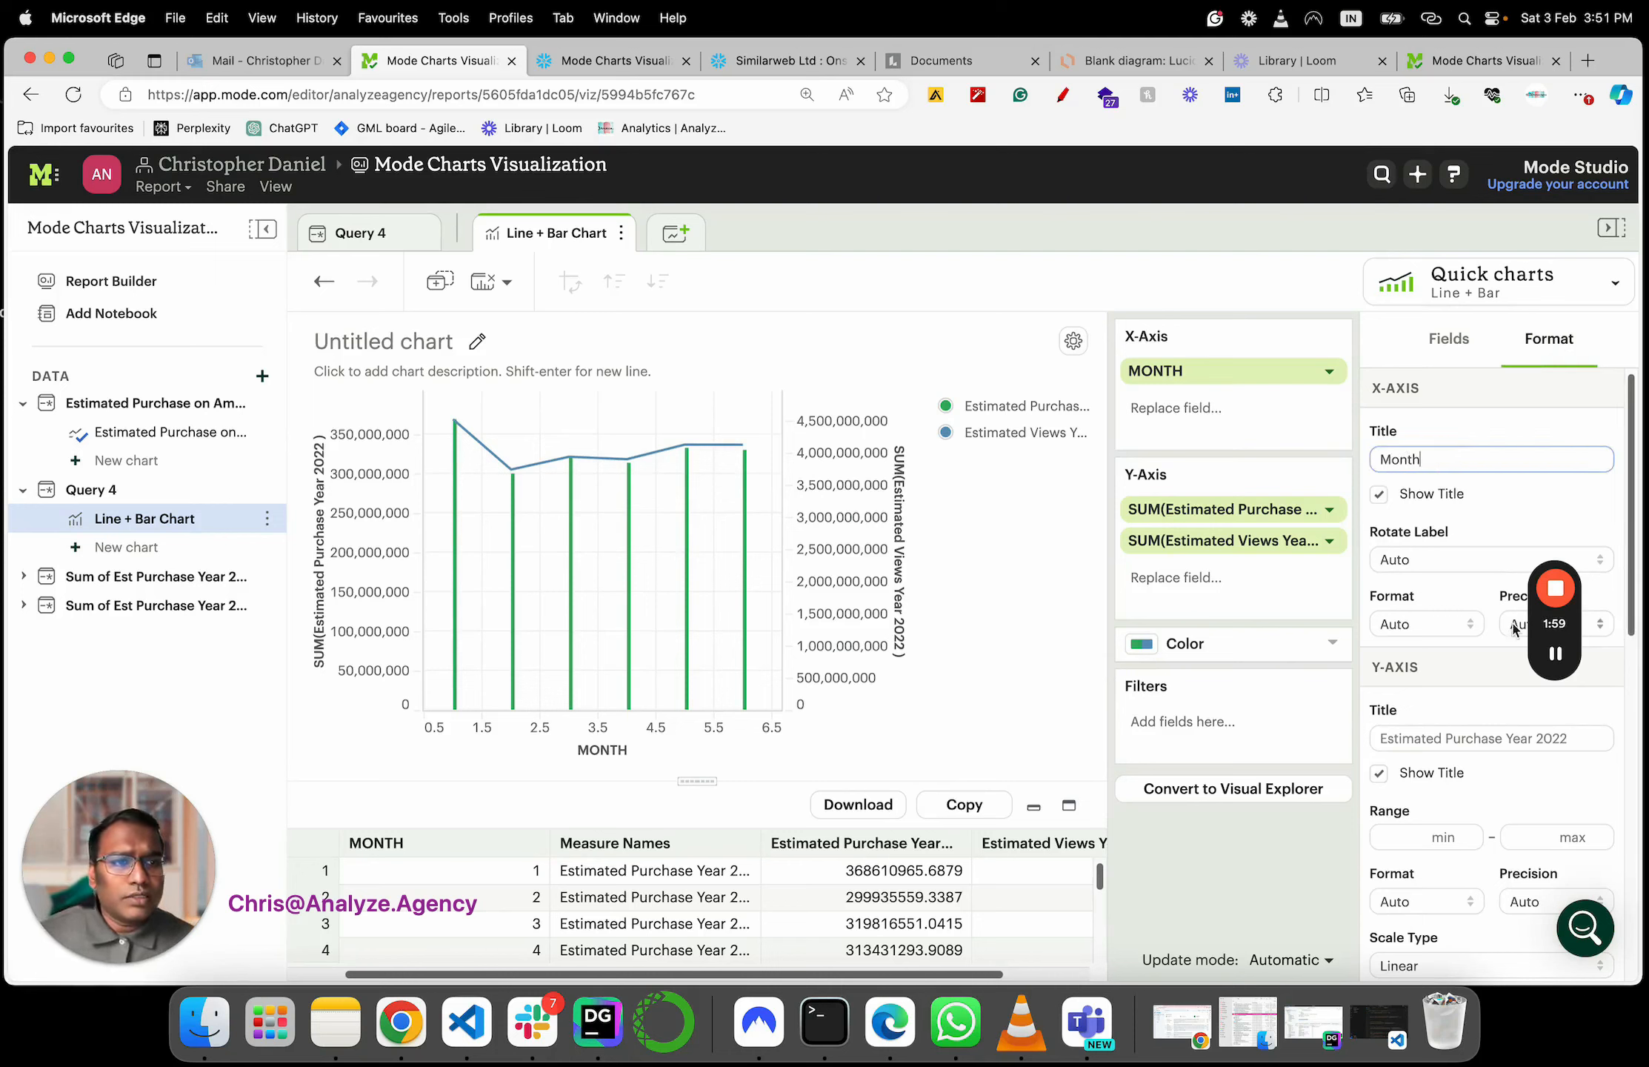
click(1537, 611)
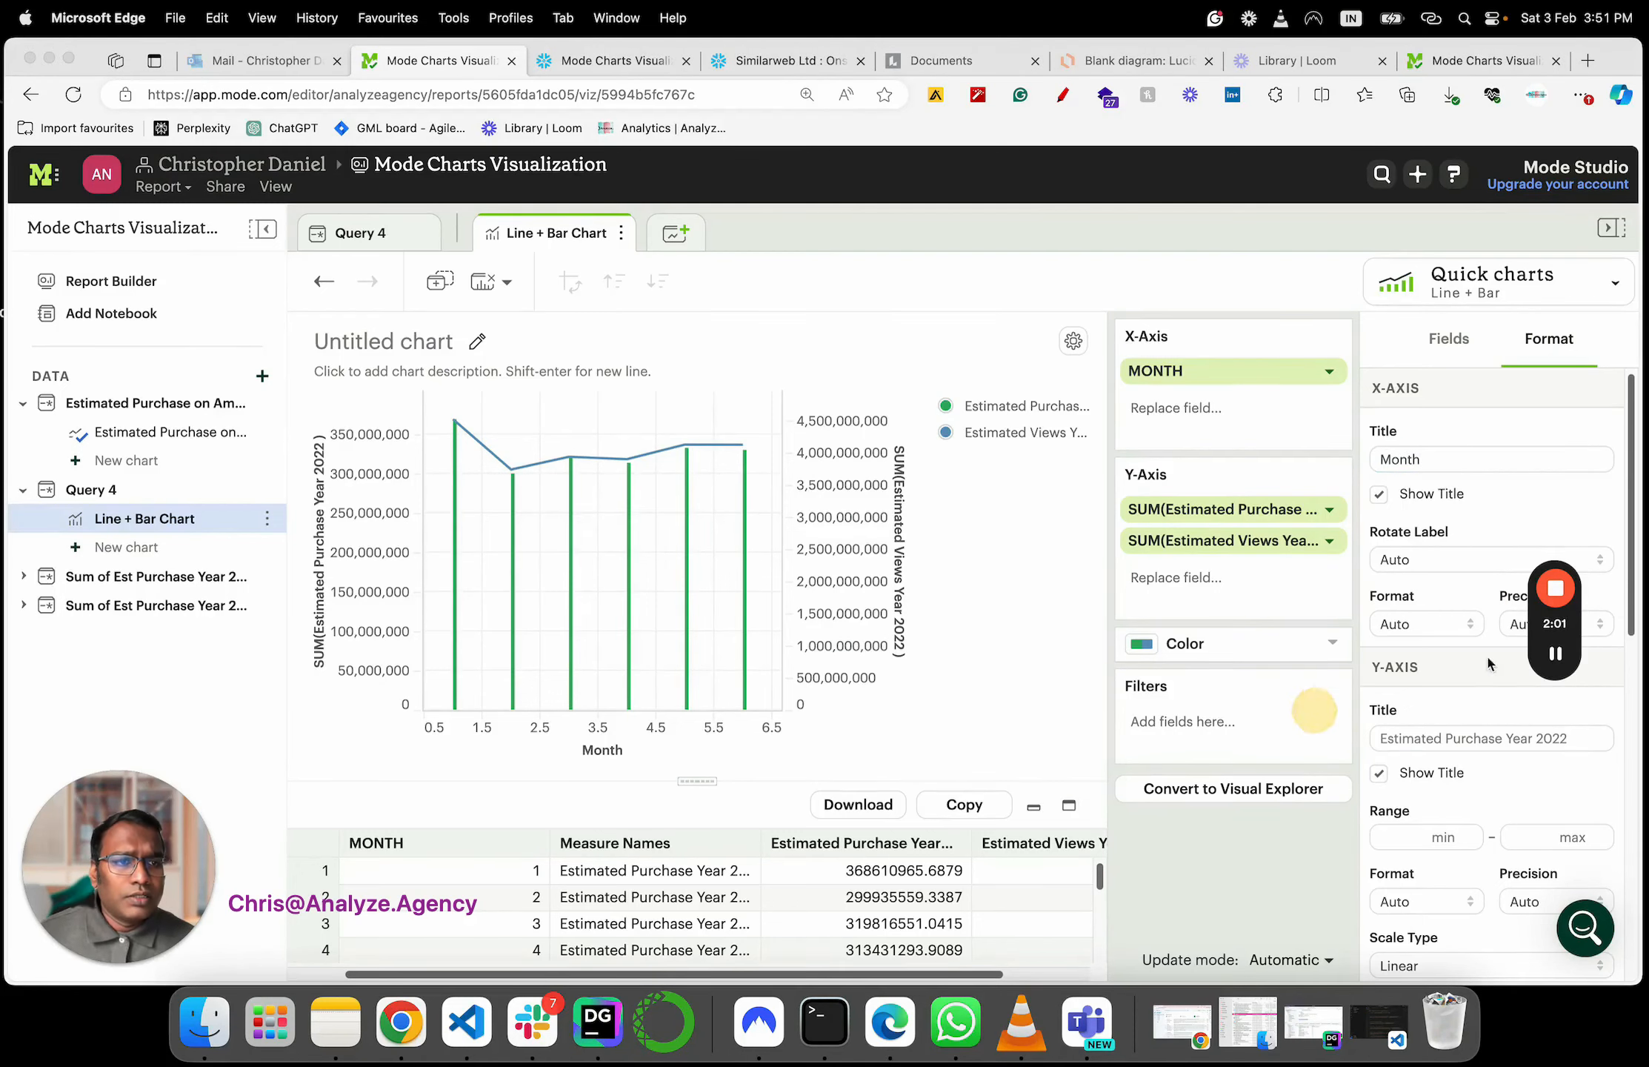
drag(1554, 552, 592, 672)
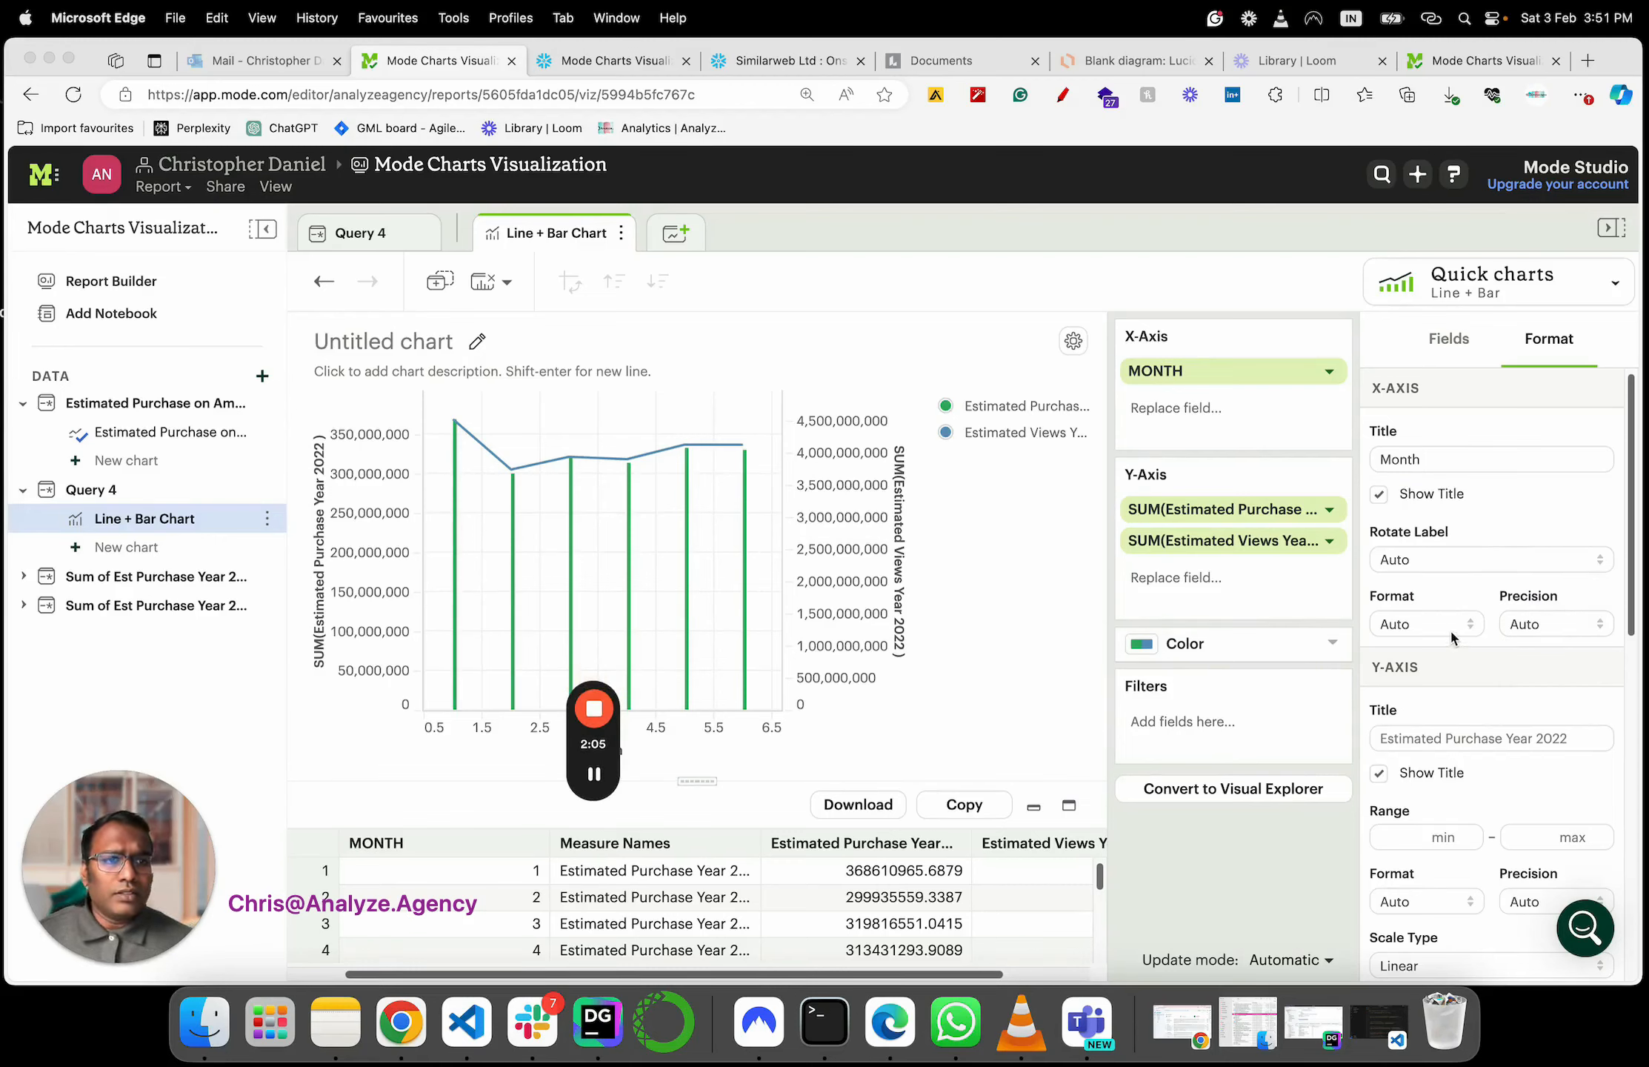
Set the Y-axis title to "Est Purchase" and its number format to Currency
click(1483, 737)
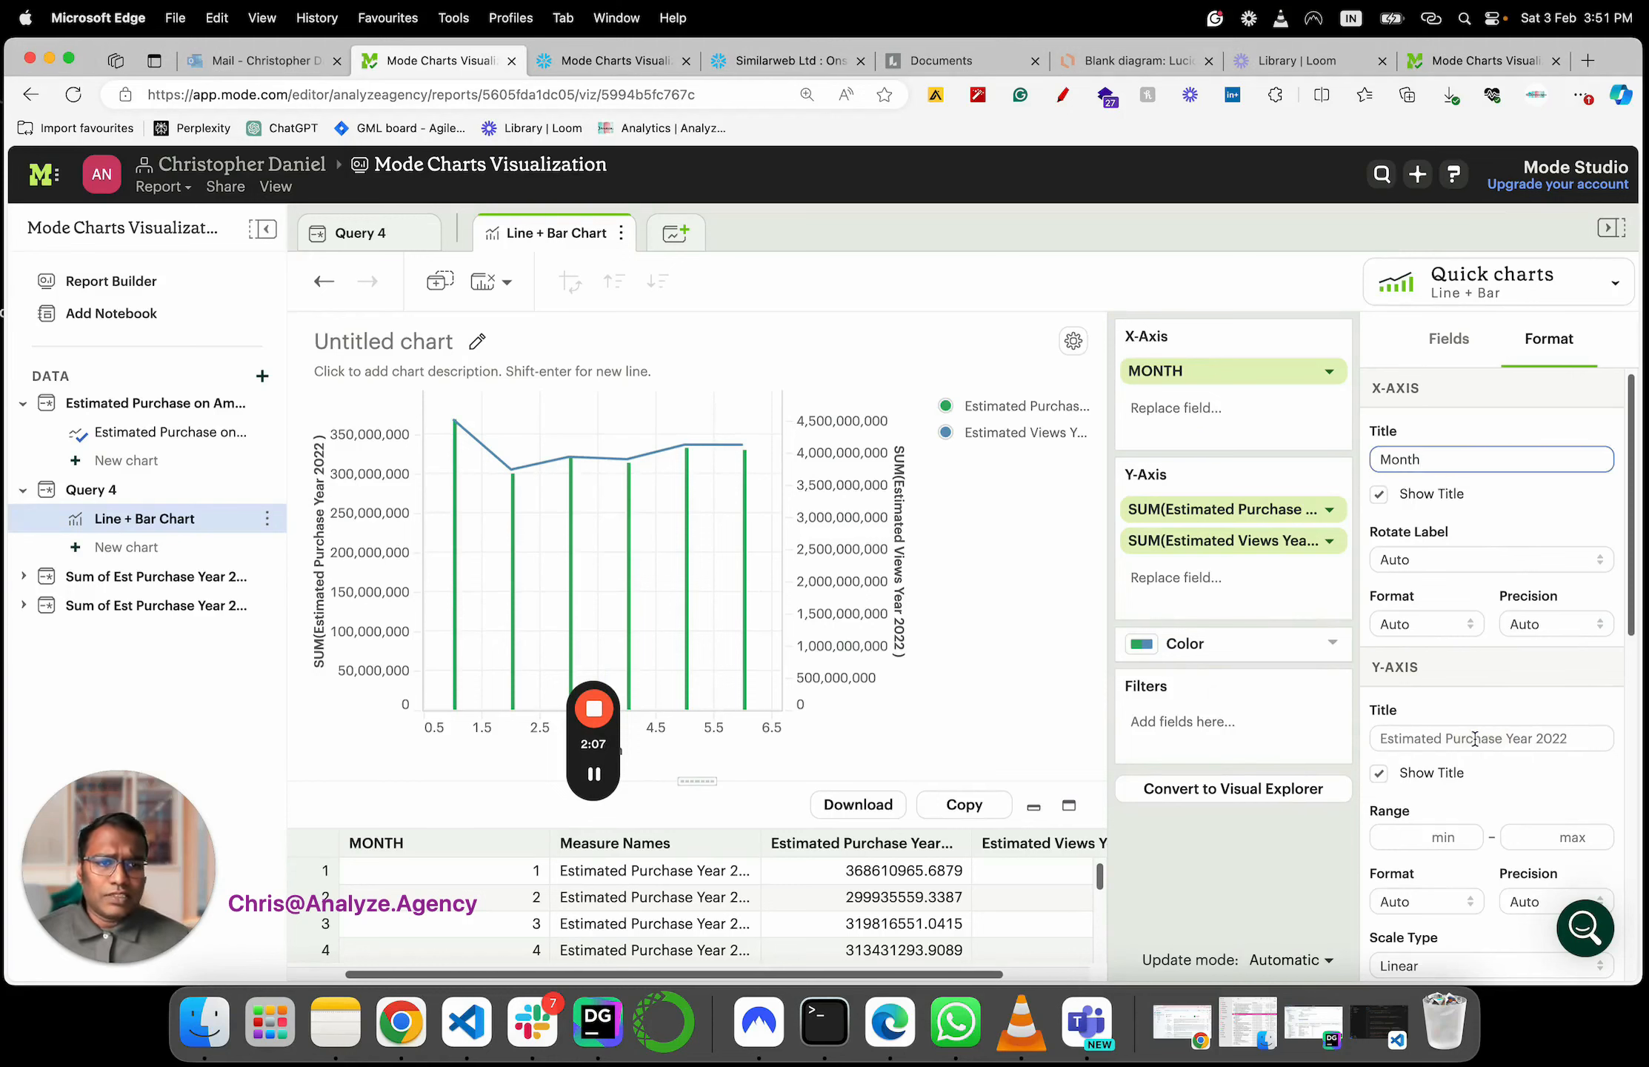
text(Est)
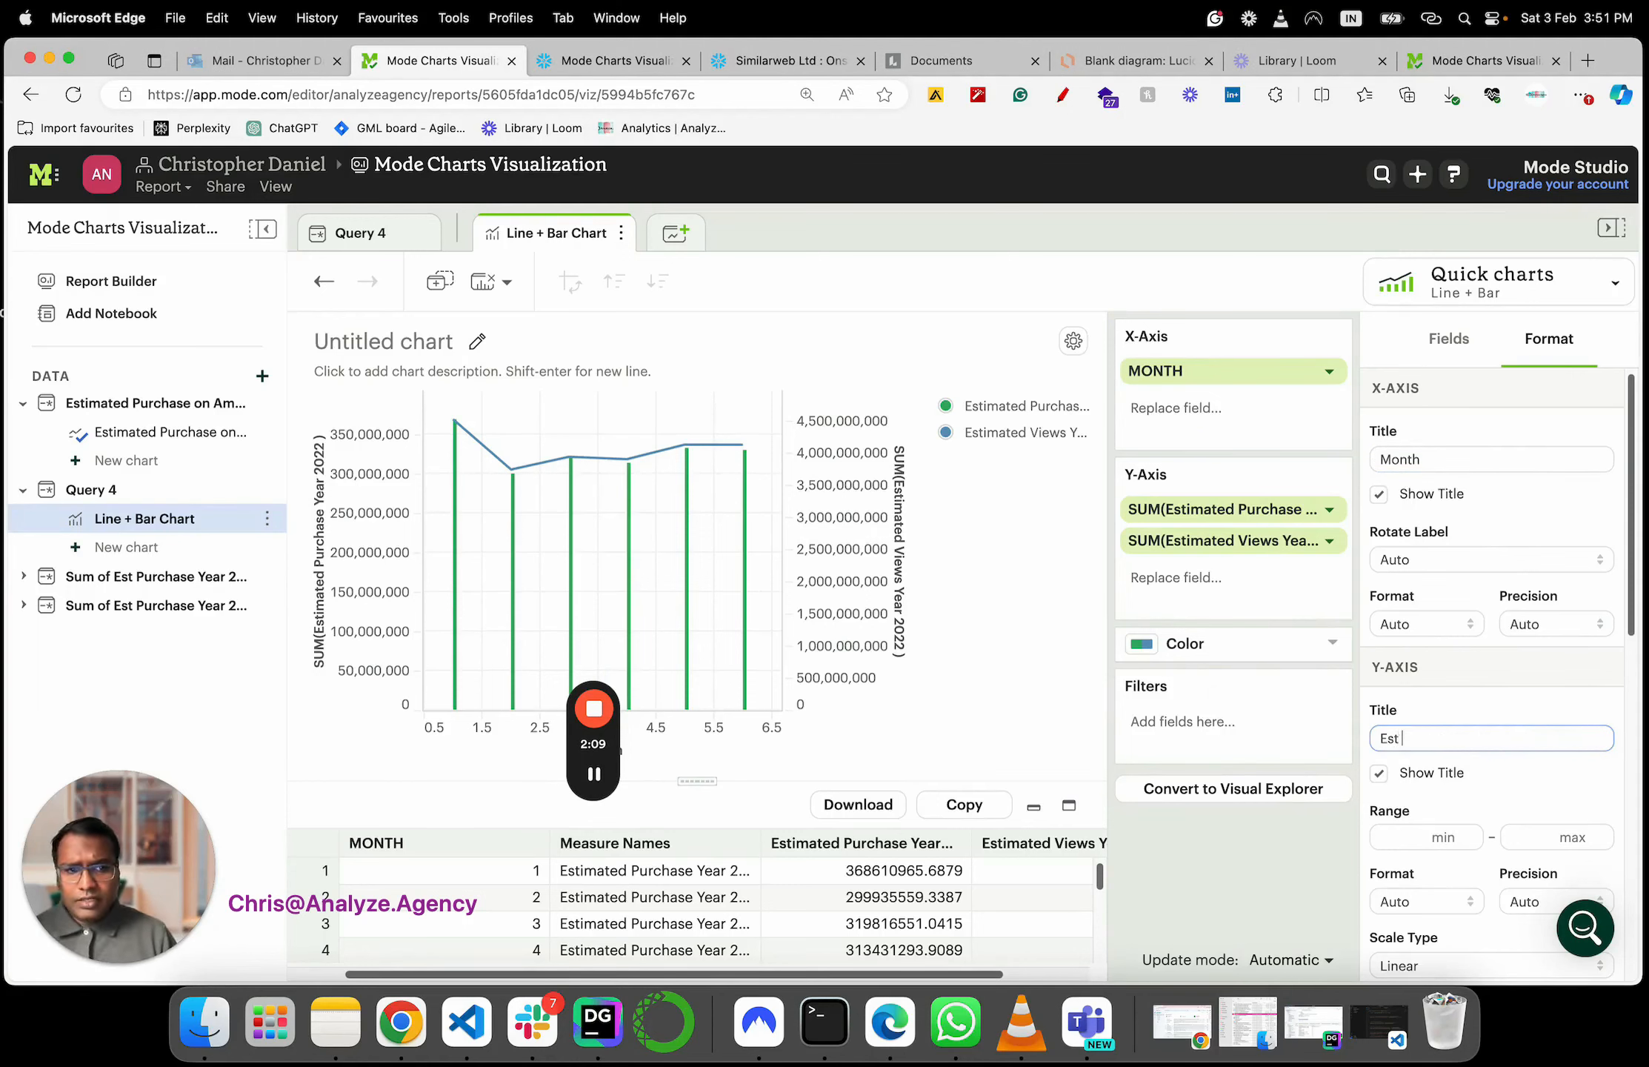
text( Purchase)
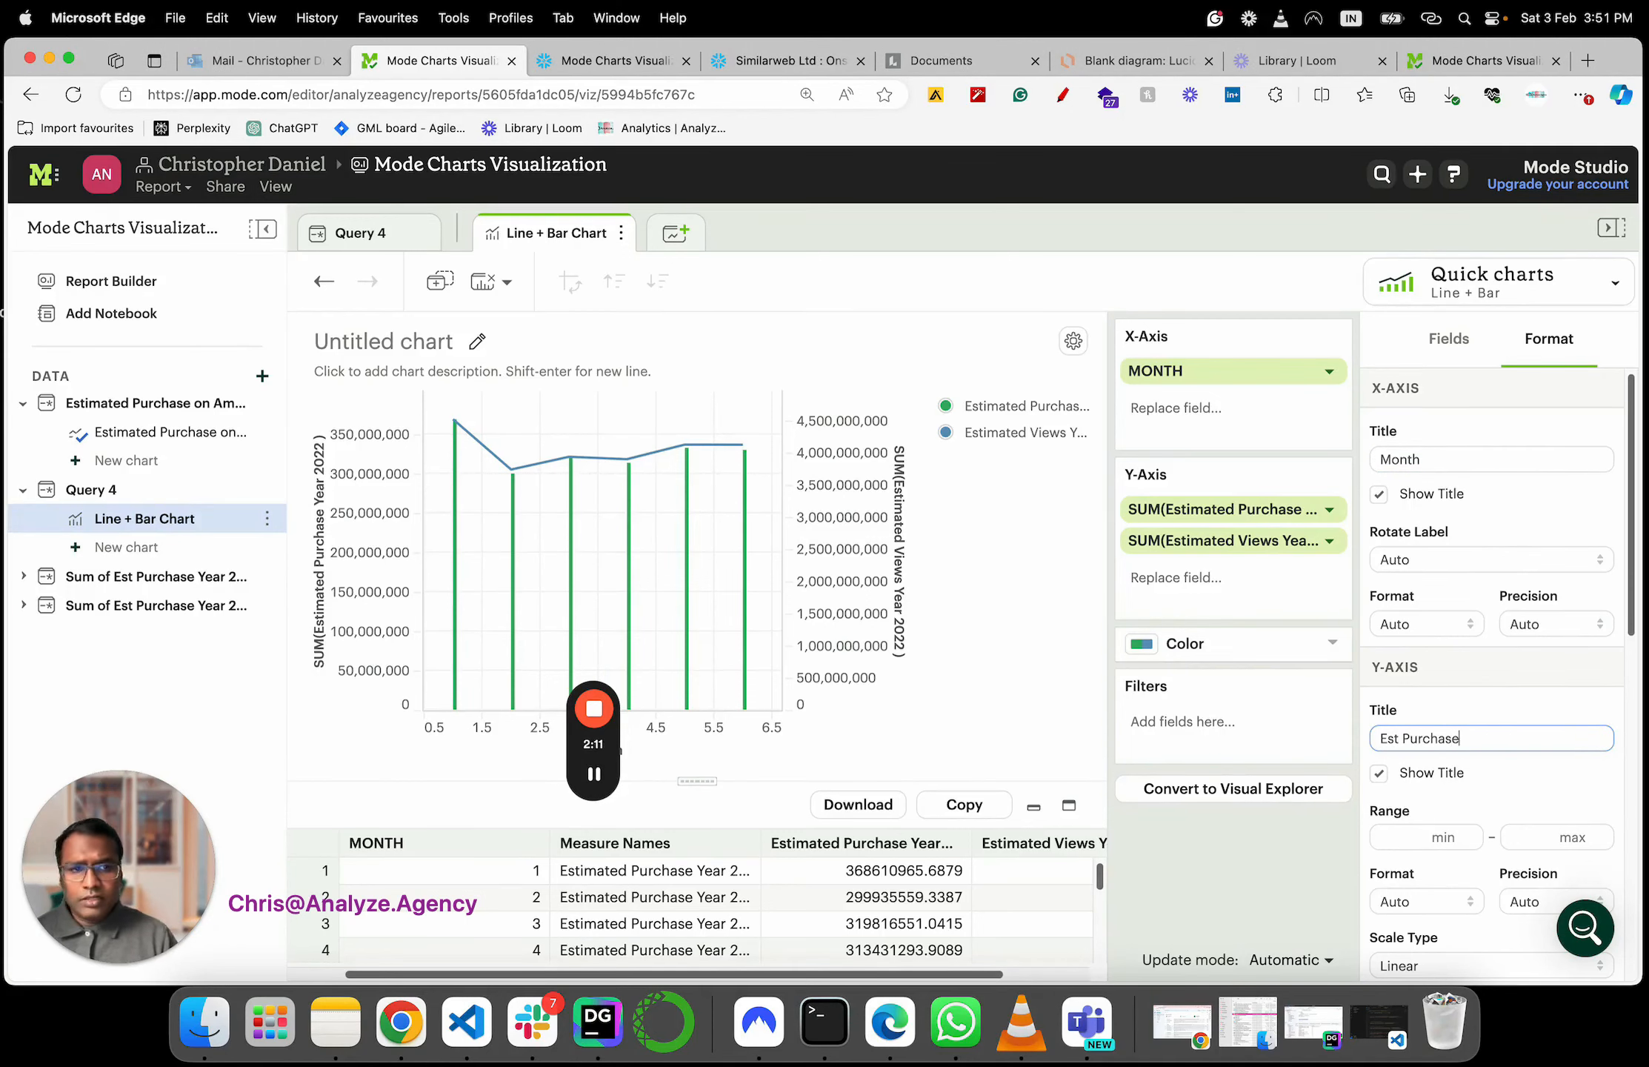
scroll(1526, 744, down, 3)
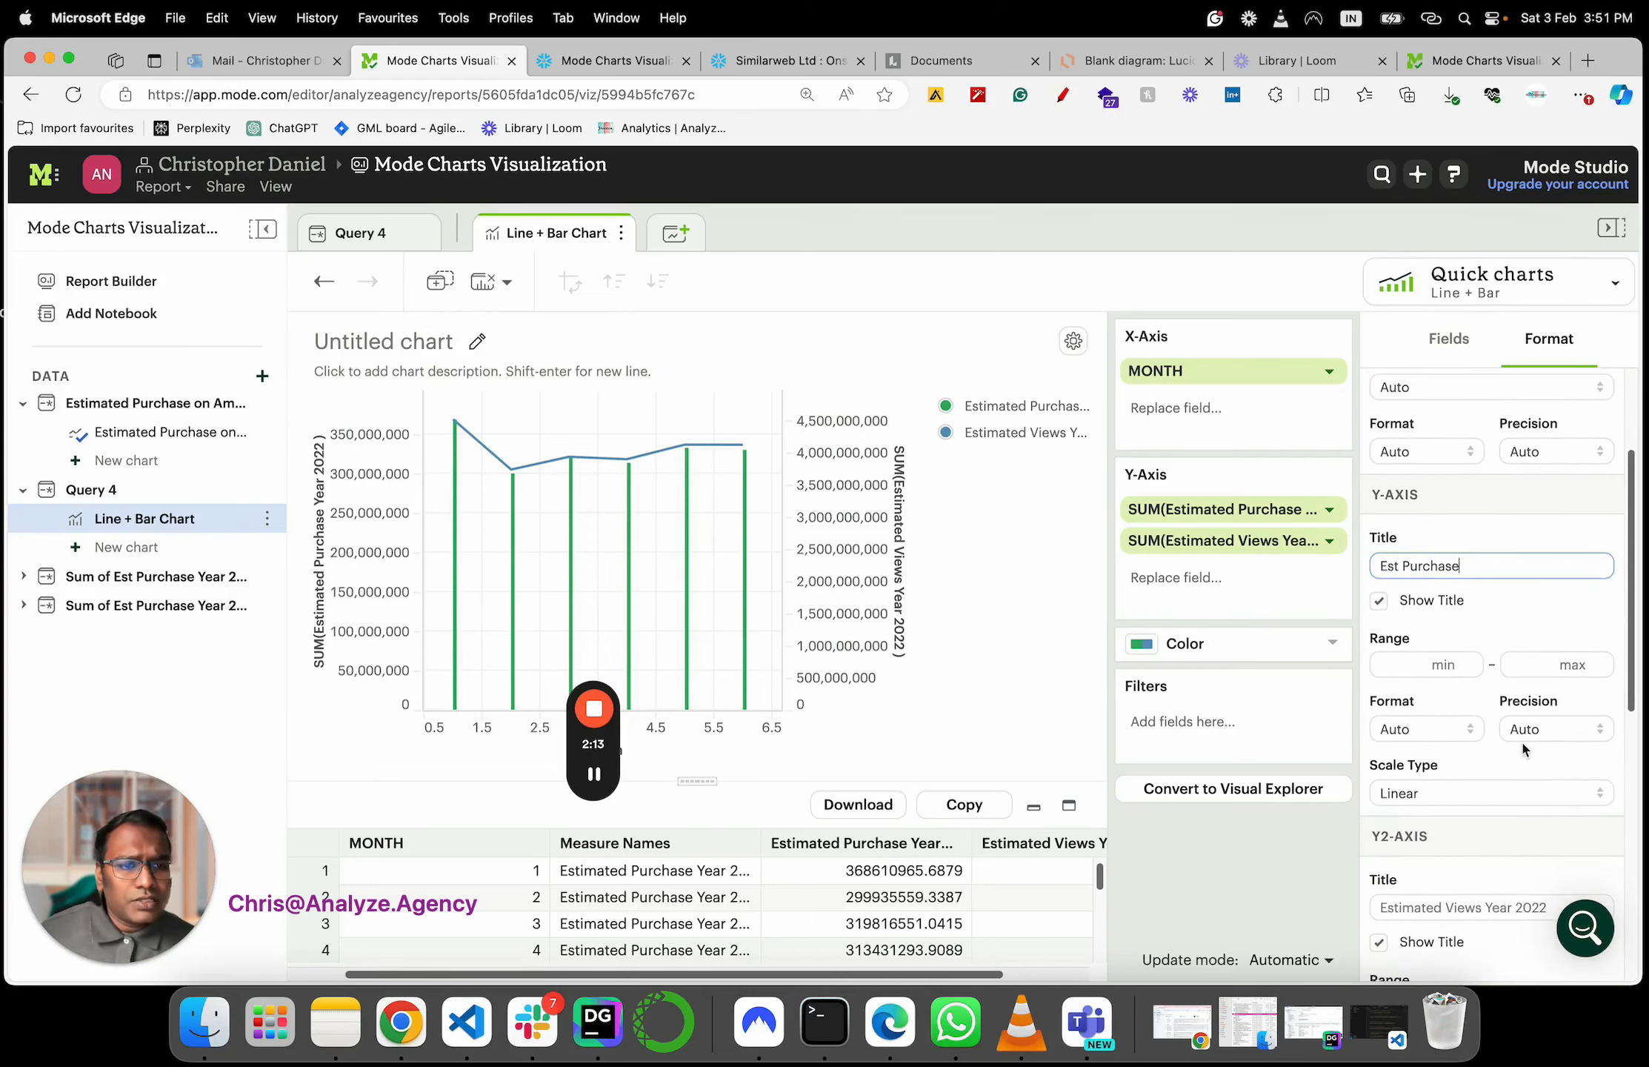
click(1418, 728)
click(1419, 771)
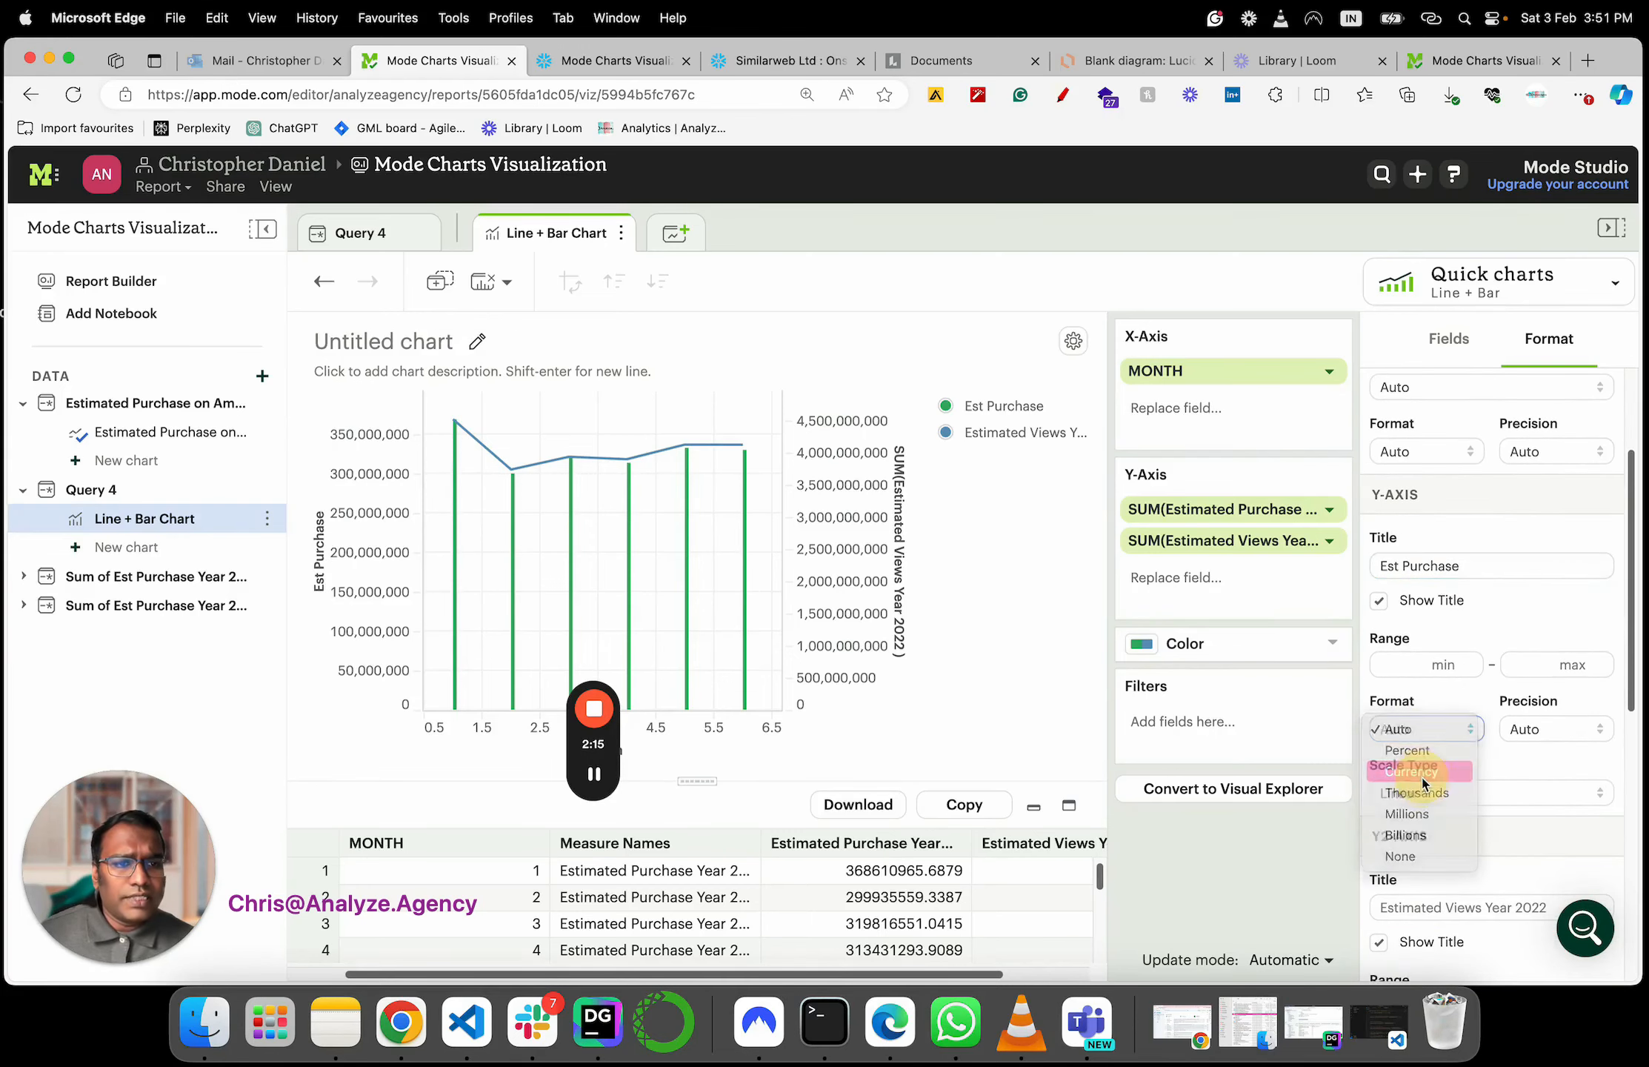
scroll(1443, 719, down, 3)
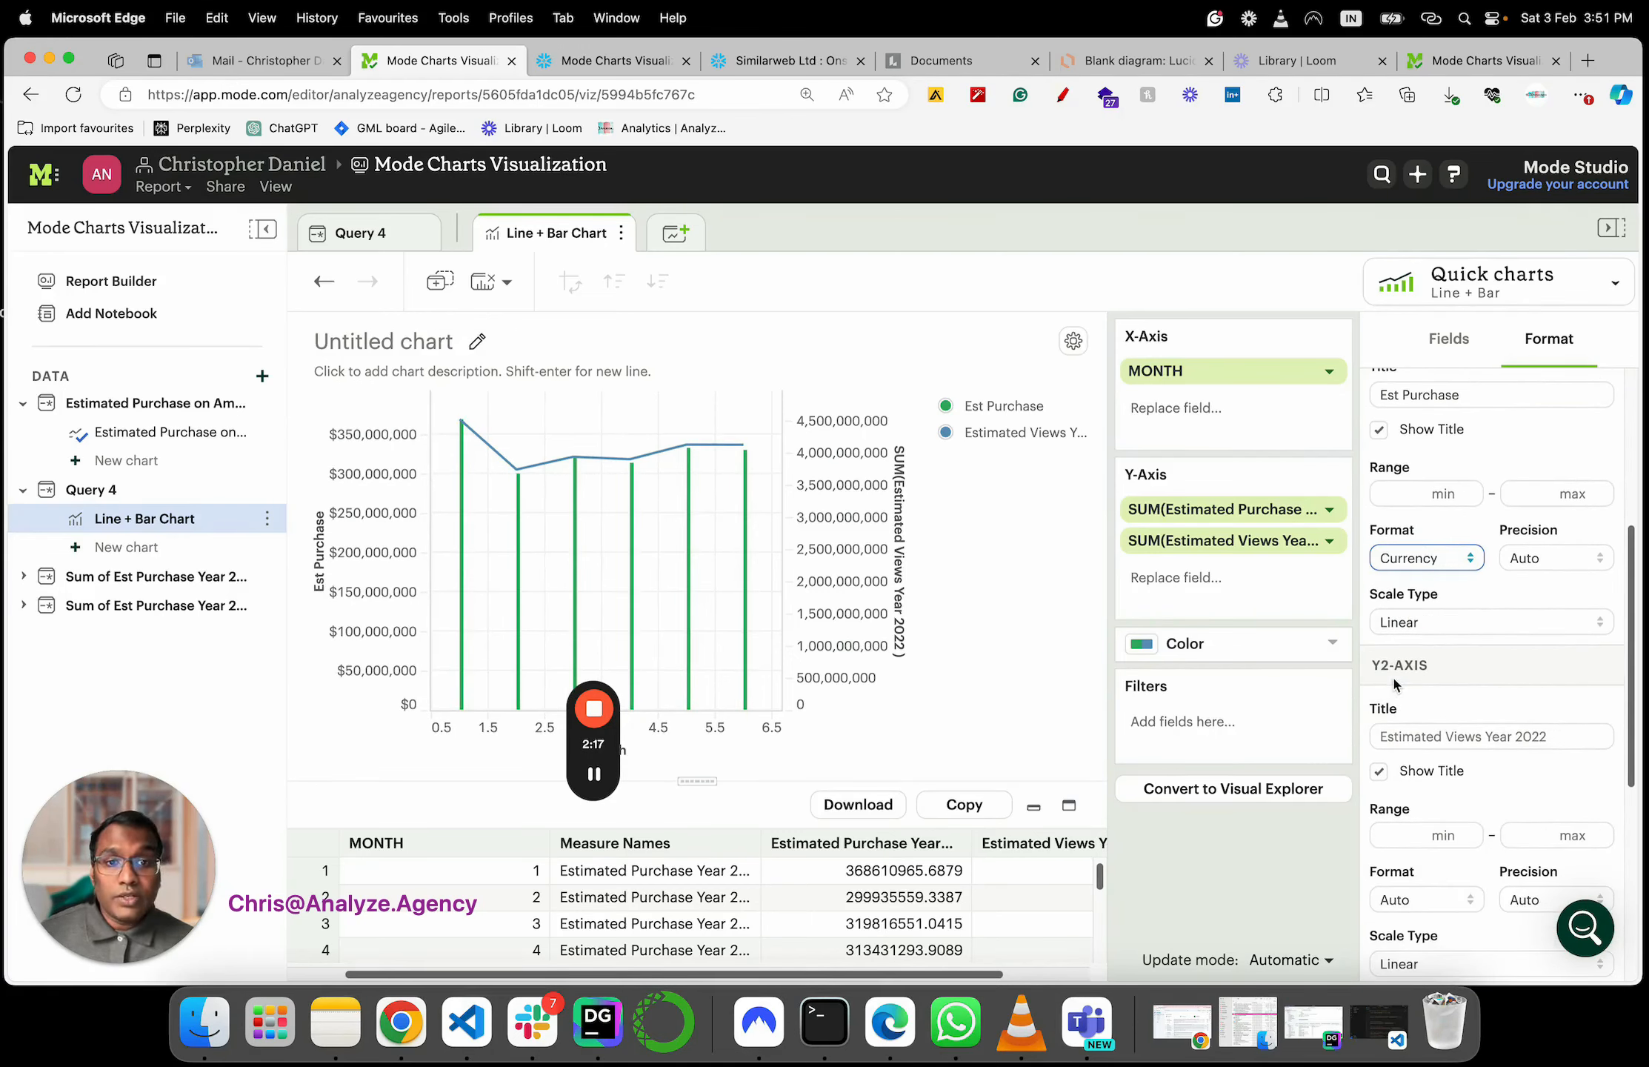
key(super+shift+d)
mouse_move(859, 560)
mouse_down()
mouse_move(880, 416)
mouse_move(981, 677)
mouse_move(848, 586)
mouse_move(855, 547)
mouse_up()
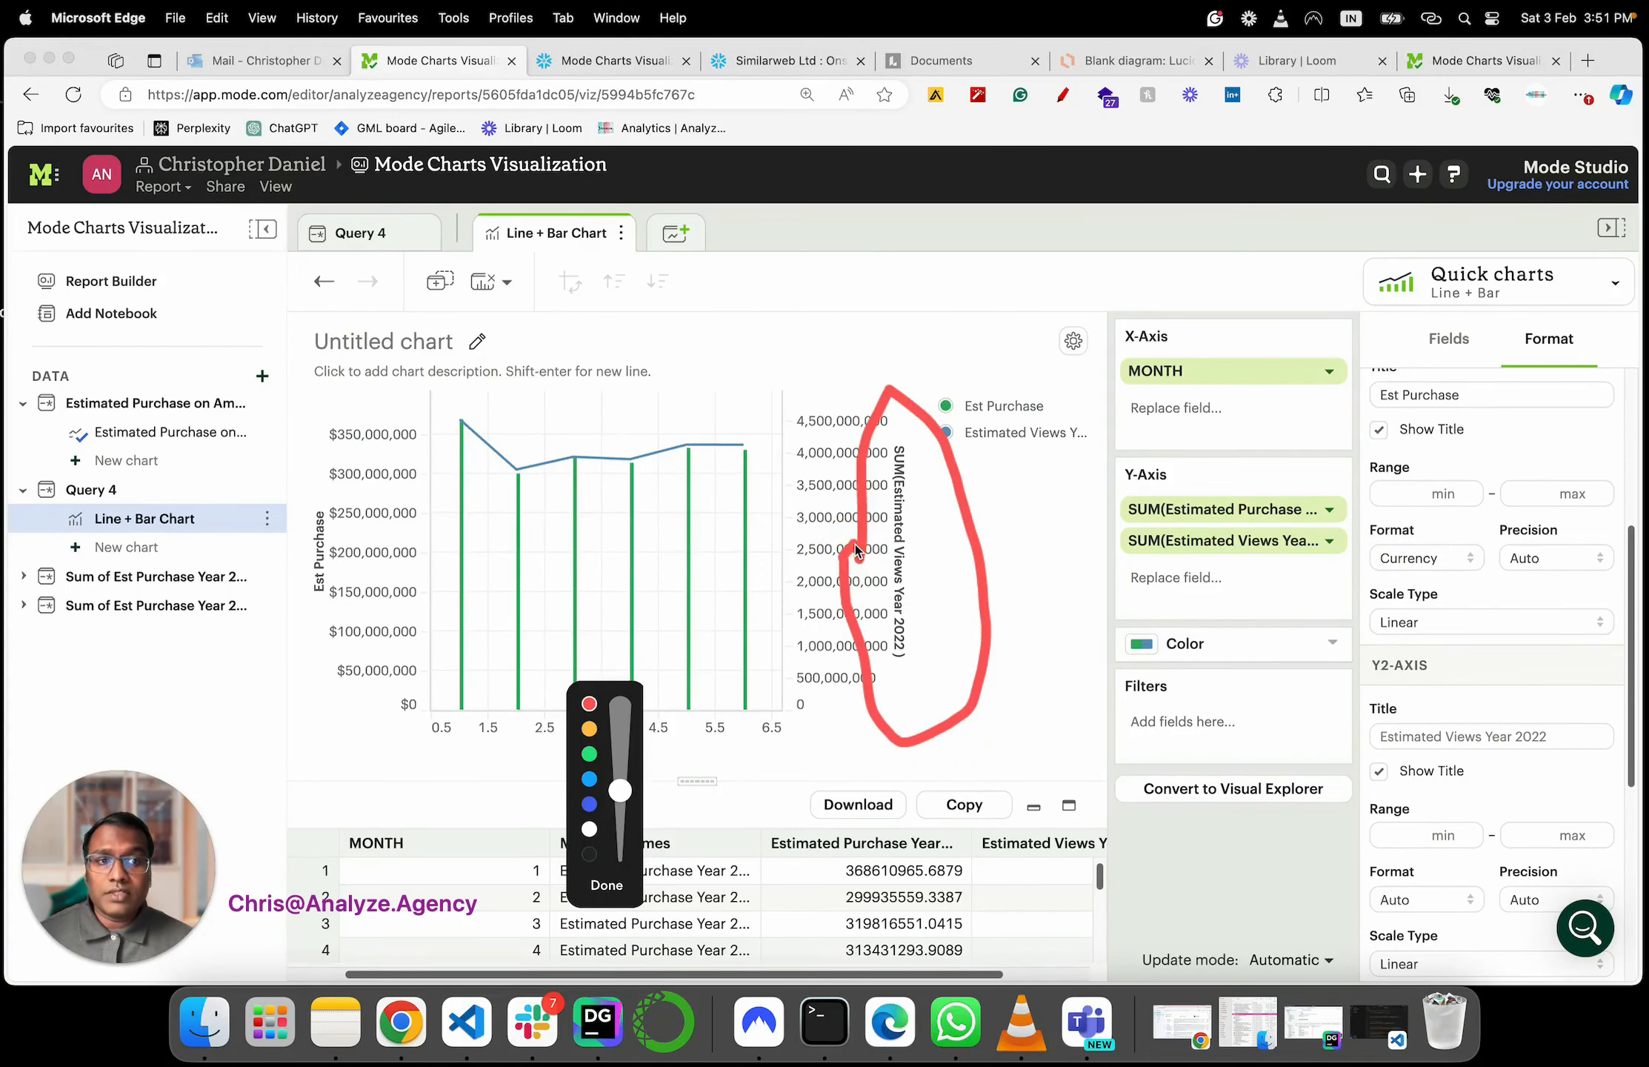
mouse_move(320, 481)
mouse_down()
mouse_move(434, 570)
mouse_move(341, 503)
mouse_up()
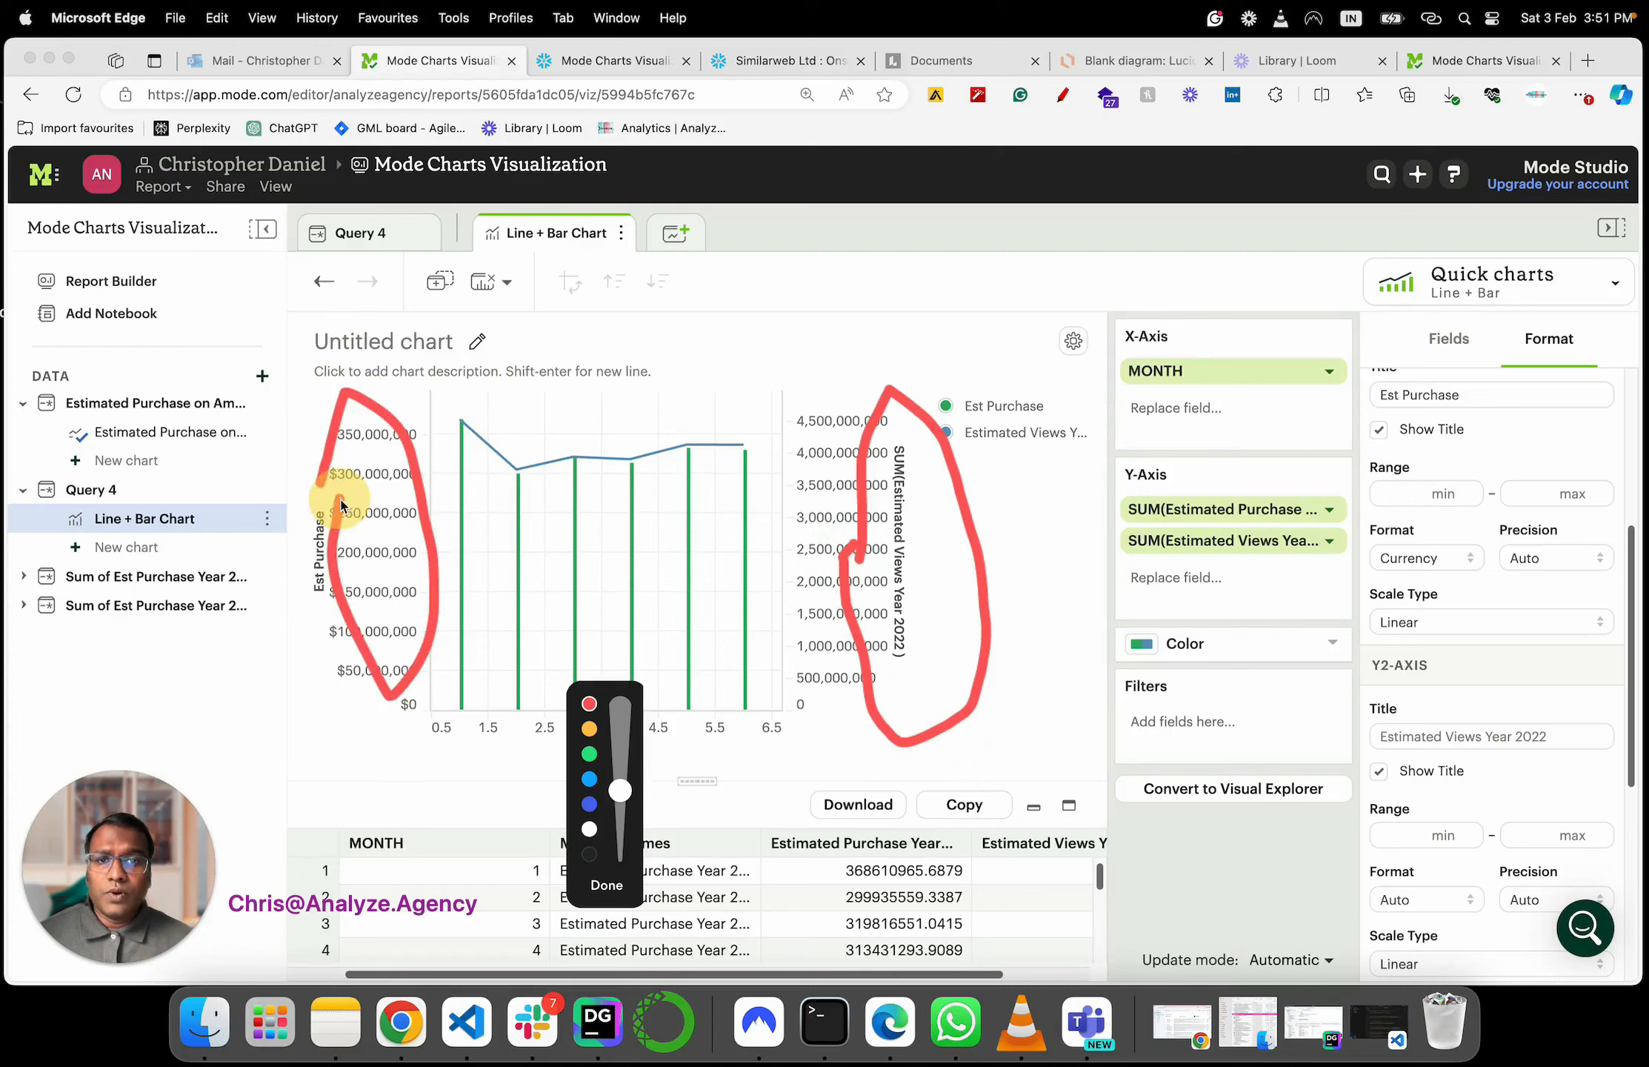
key(super+shift+d)
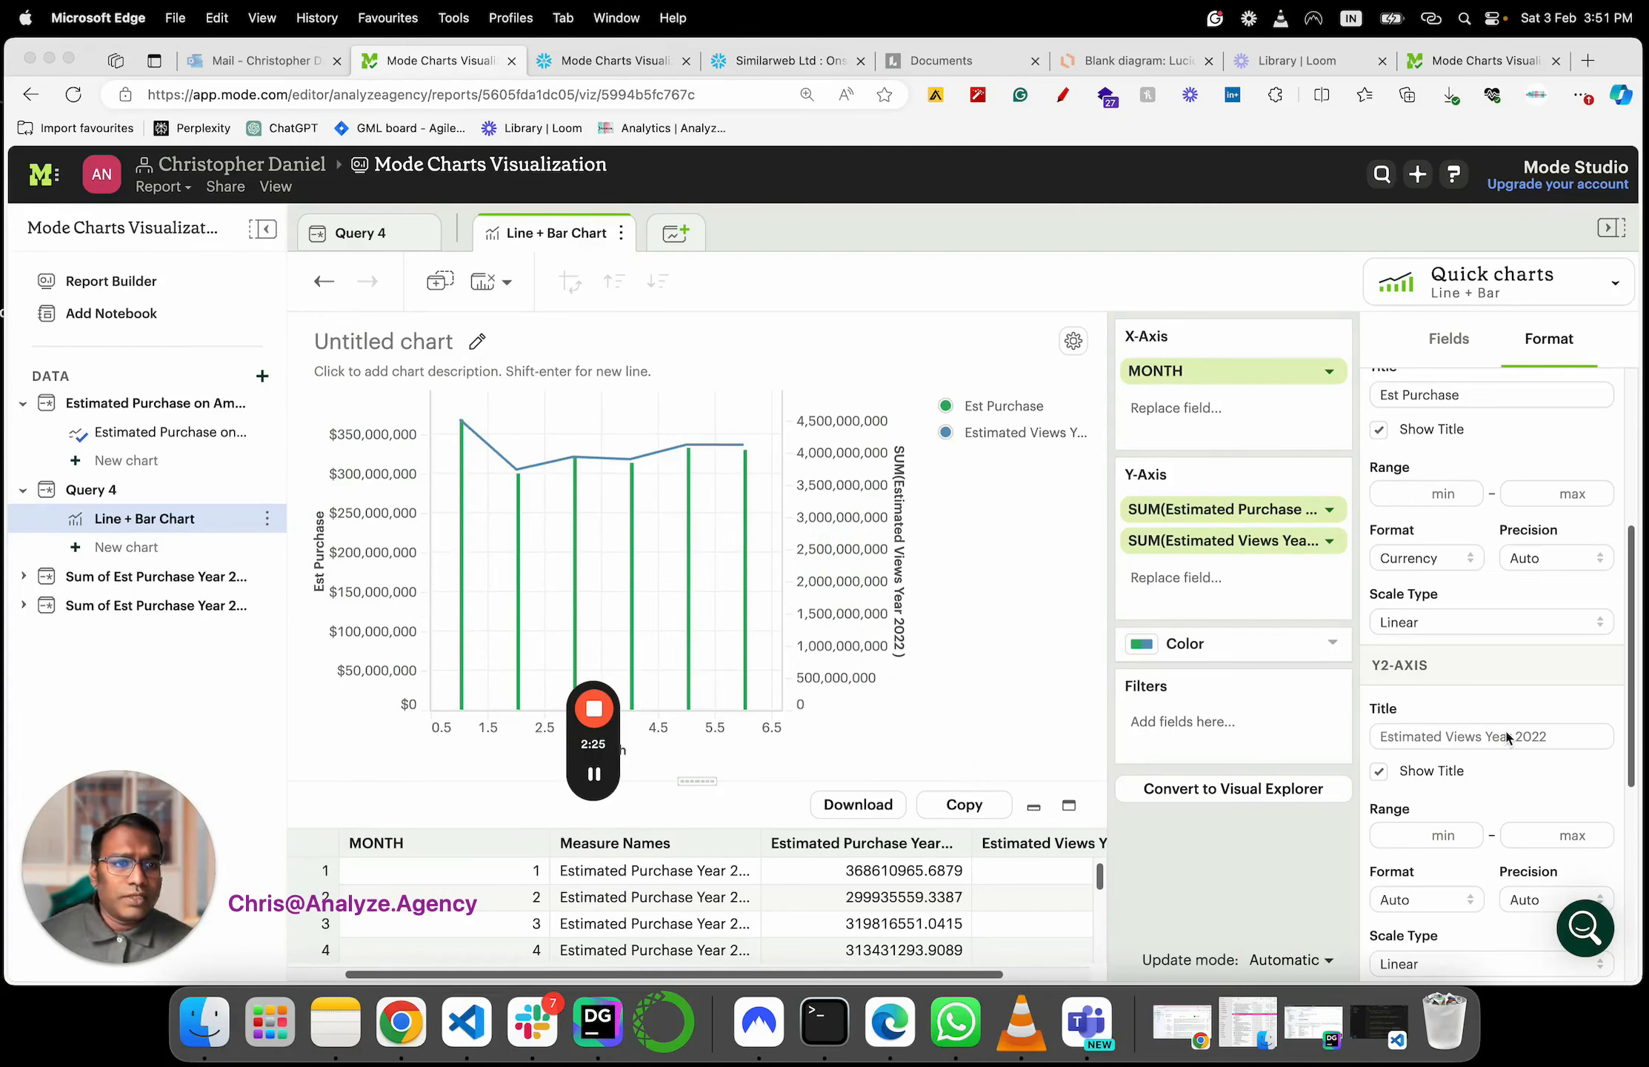
Set the Y2-axis title to "Est View" and its number format to Currency
click(1513, 736)
key(super+a)
text(Est)
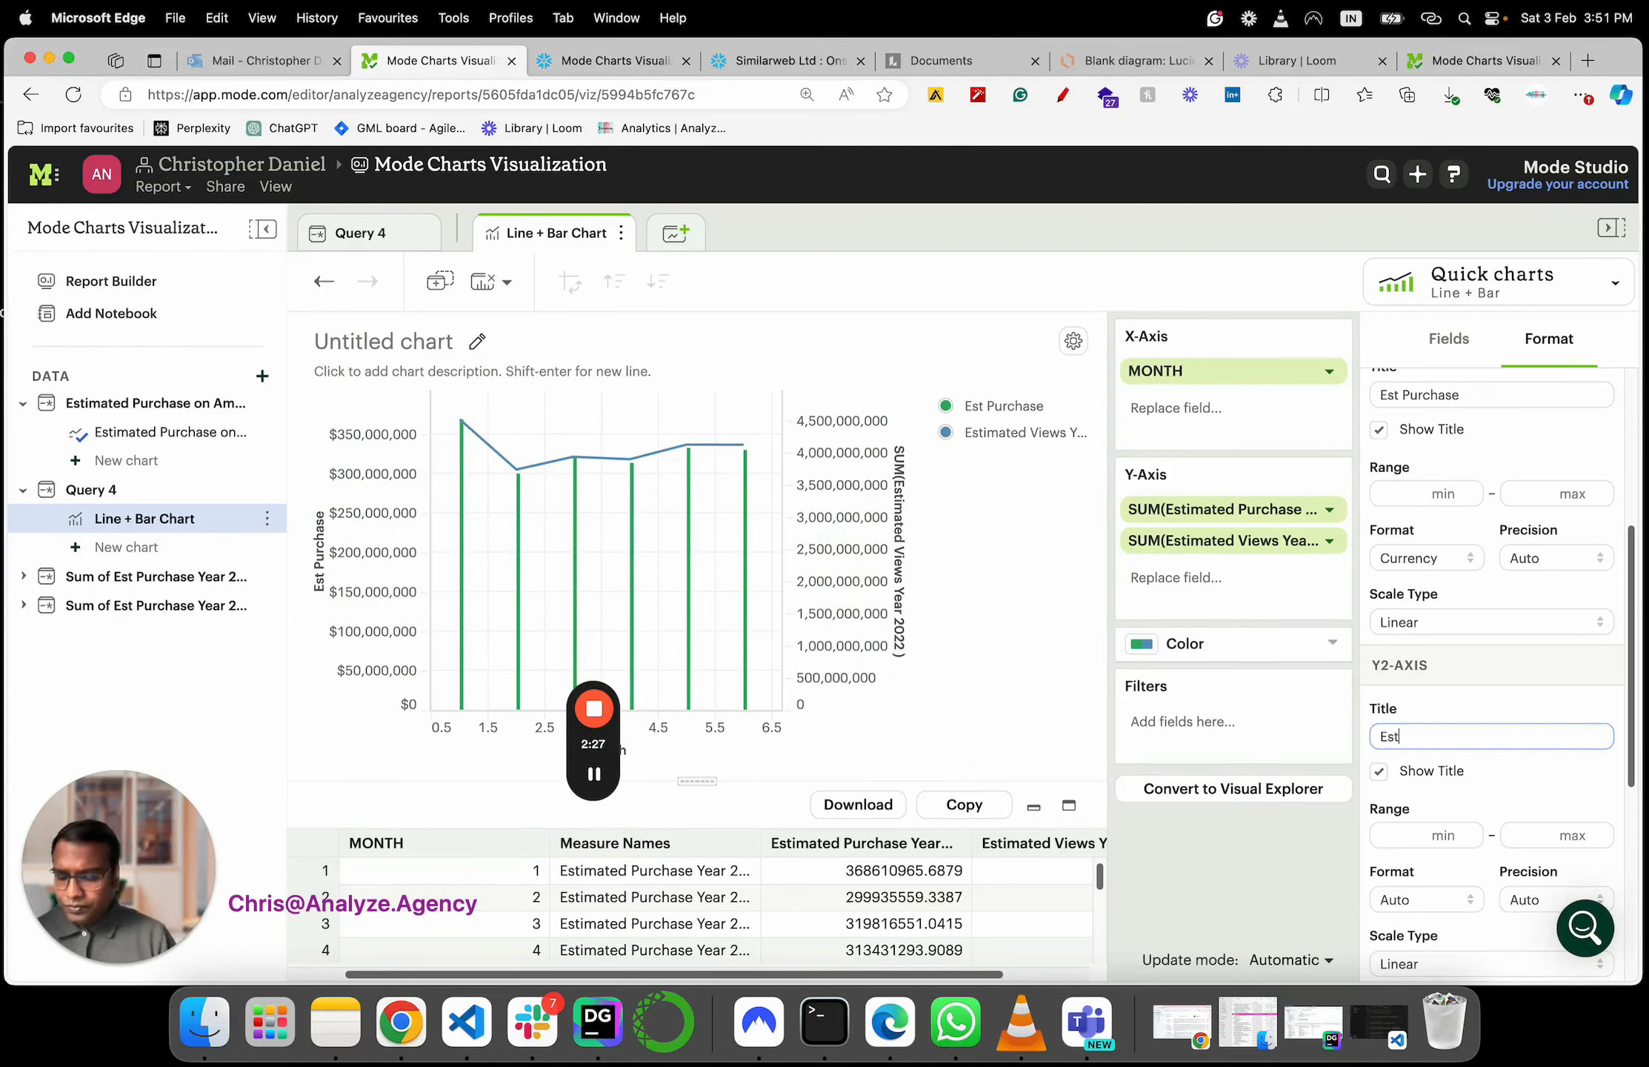
text( View)
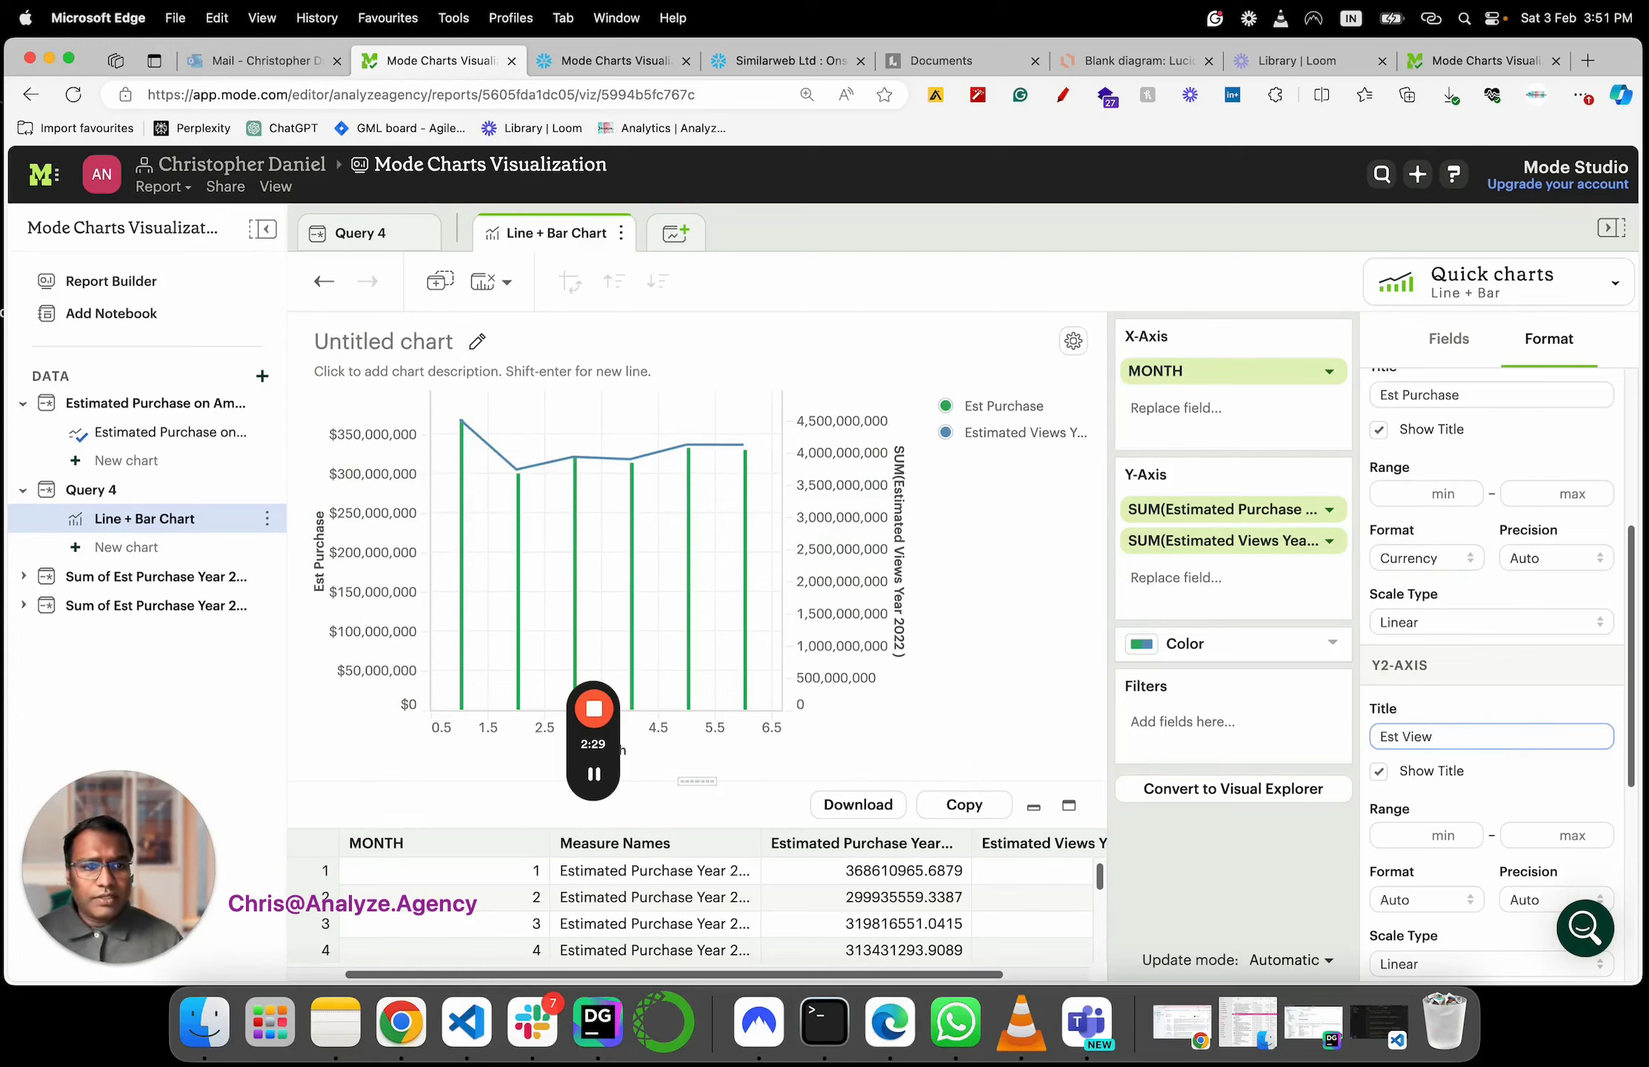
scroll(1488, 735, down, 2)
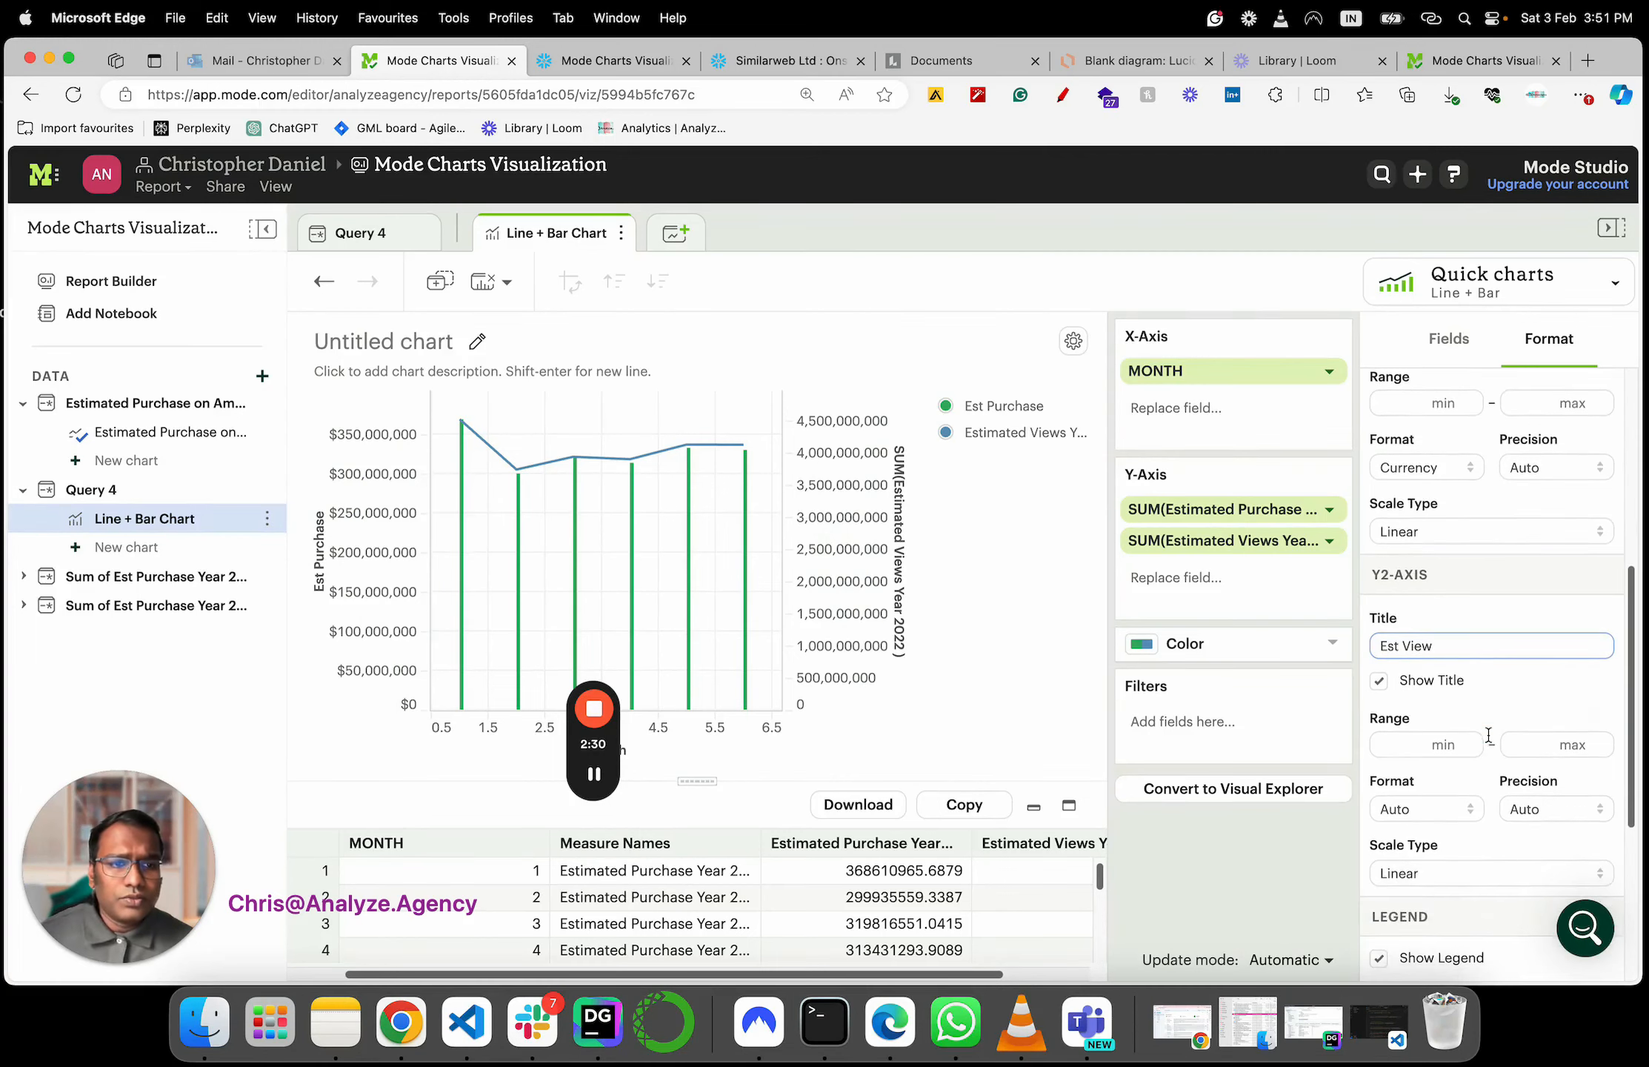
click(1427, 809)
click(1434, 852)
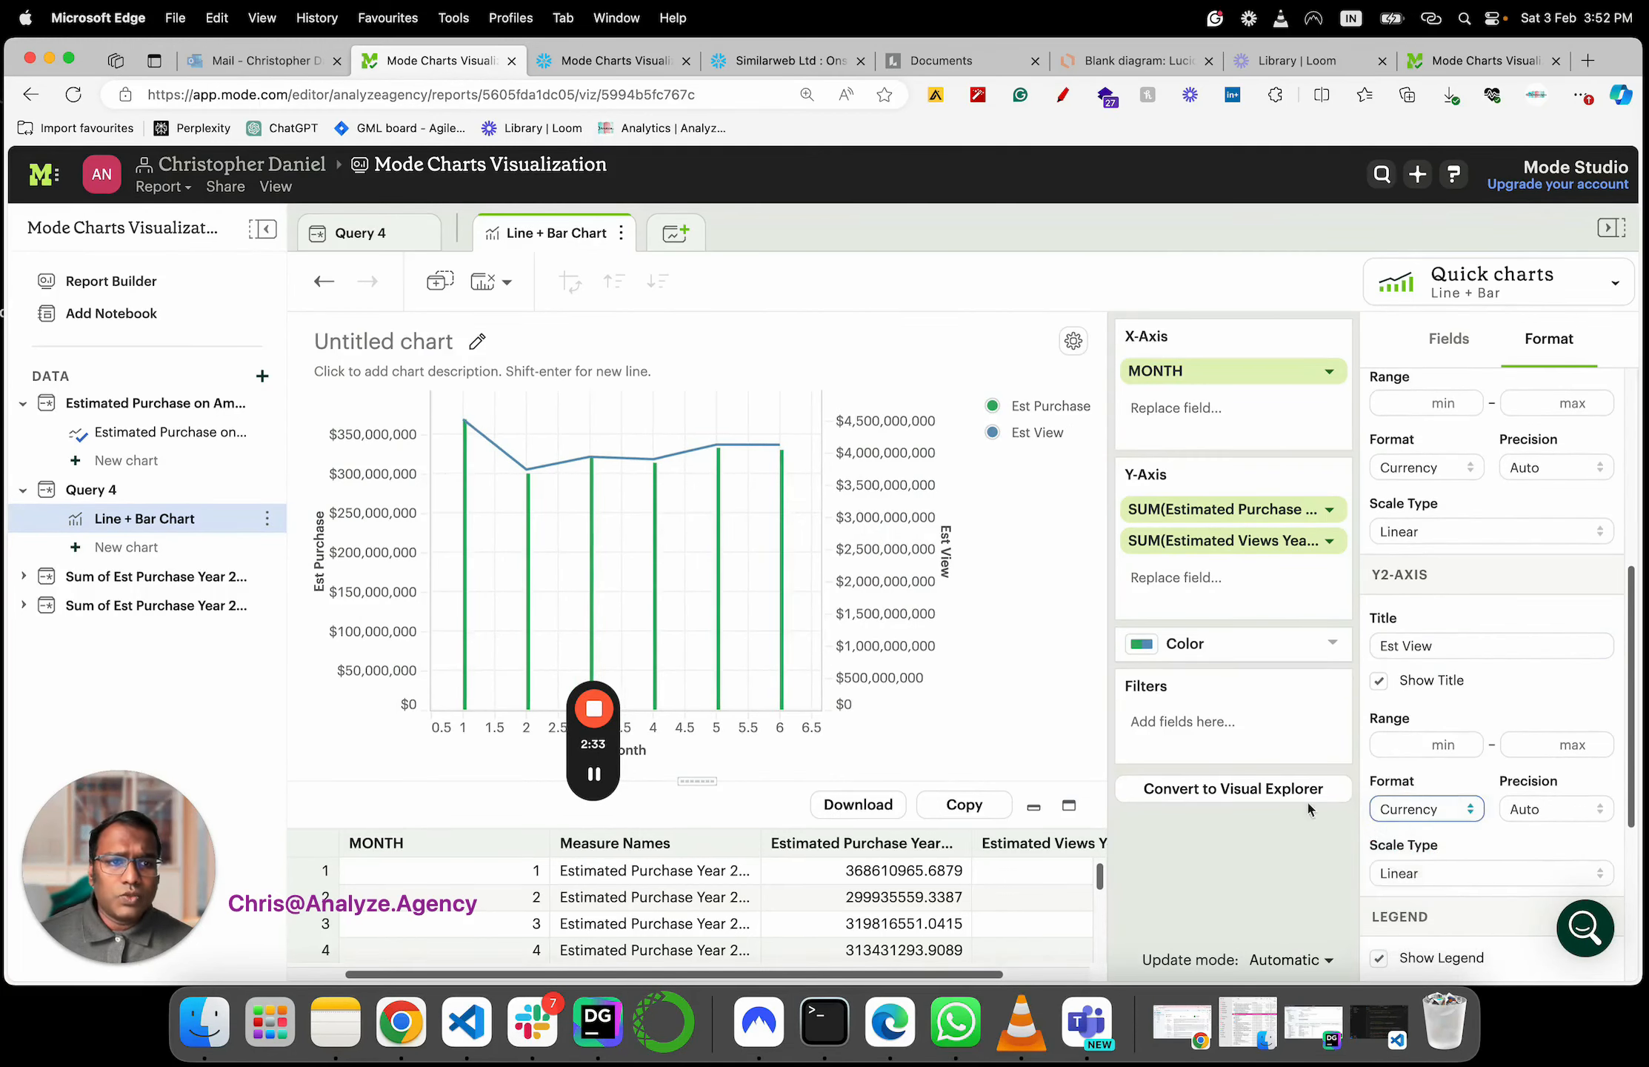
Set the chart's legend title to "Purchase vs View" and the legend position to Bottom
scroll(1434, 767, down, 5)
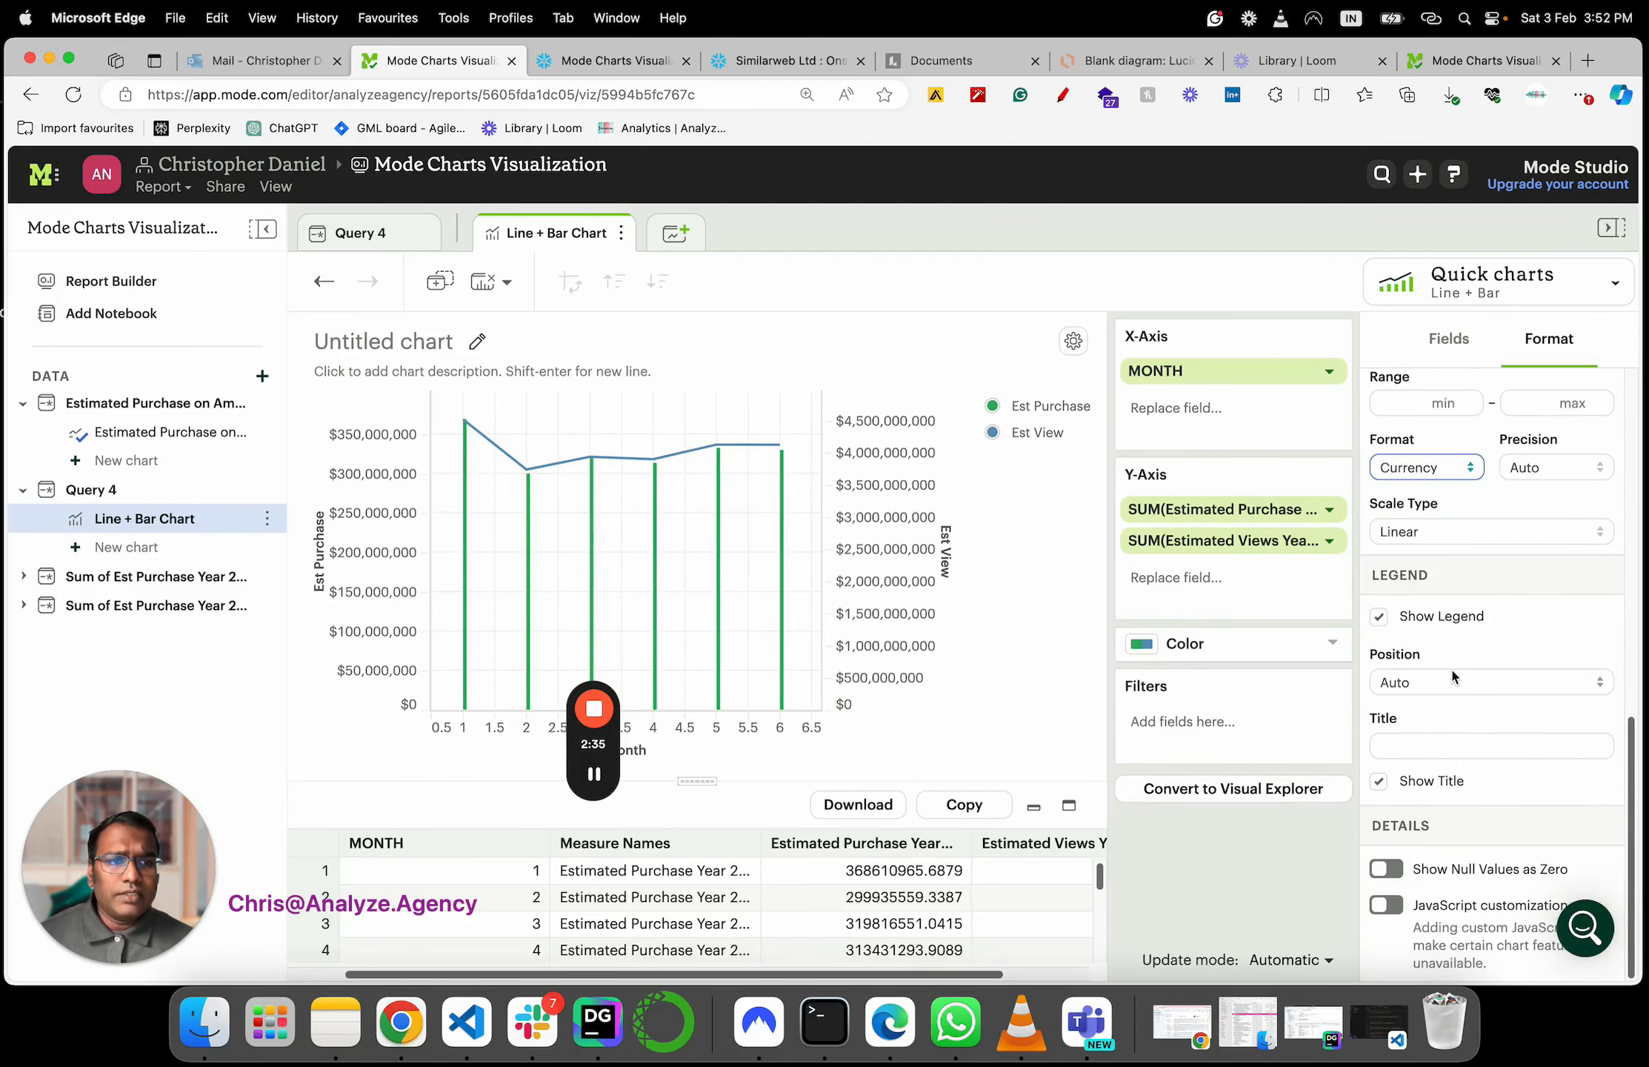
click(1444, 743)
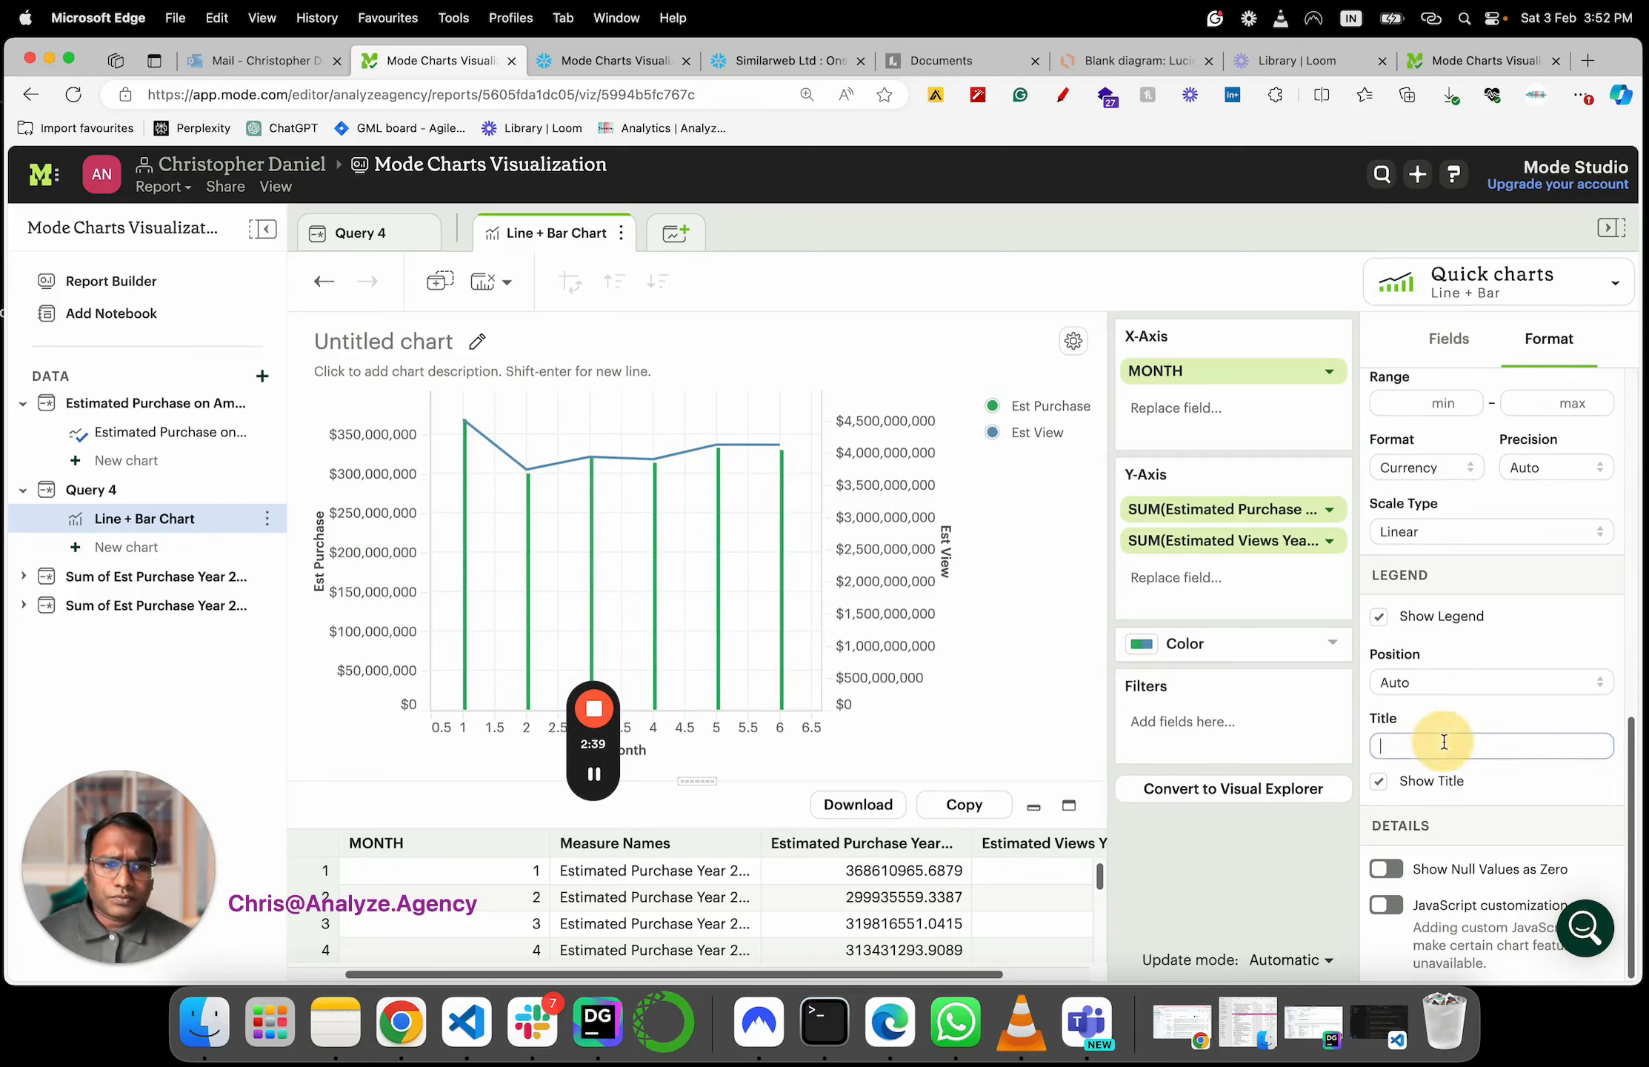
text(P)
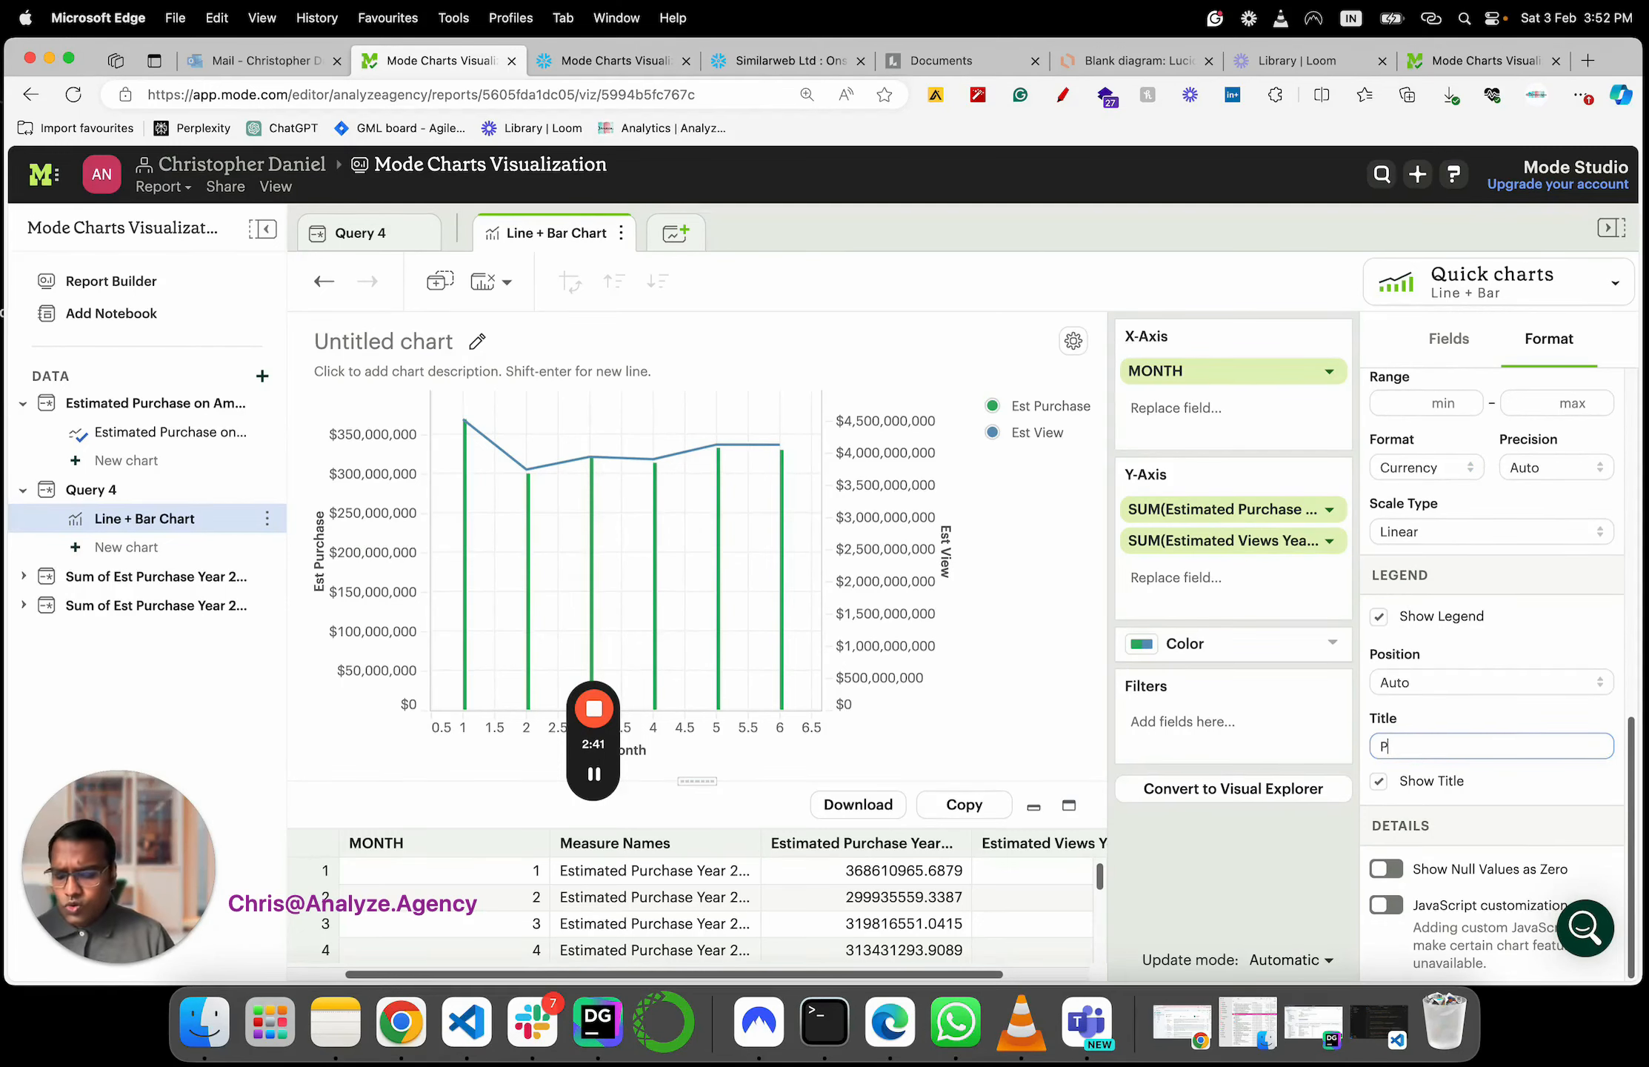
text(urchase)
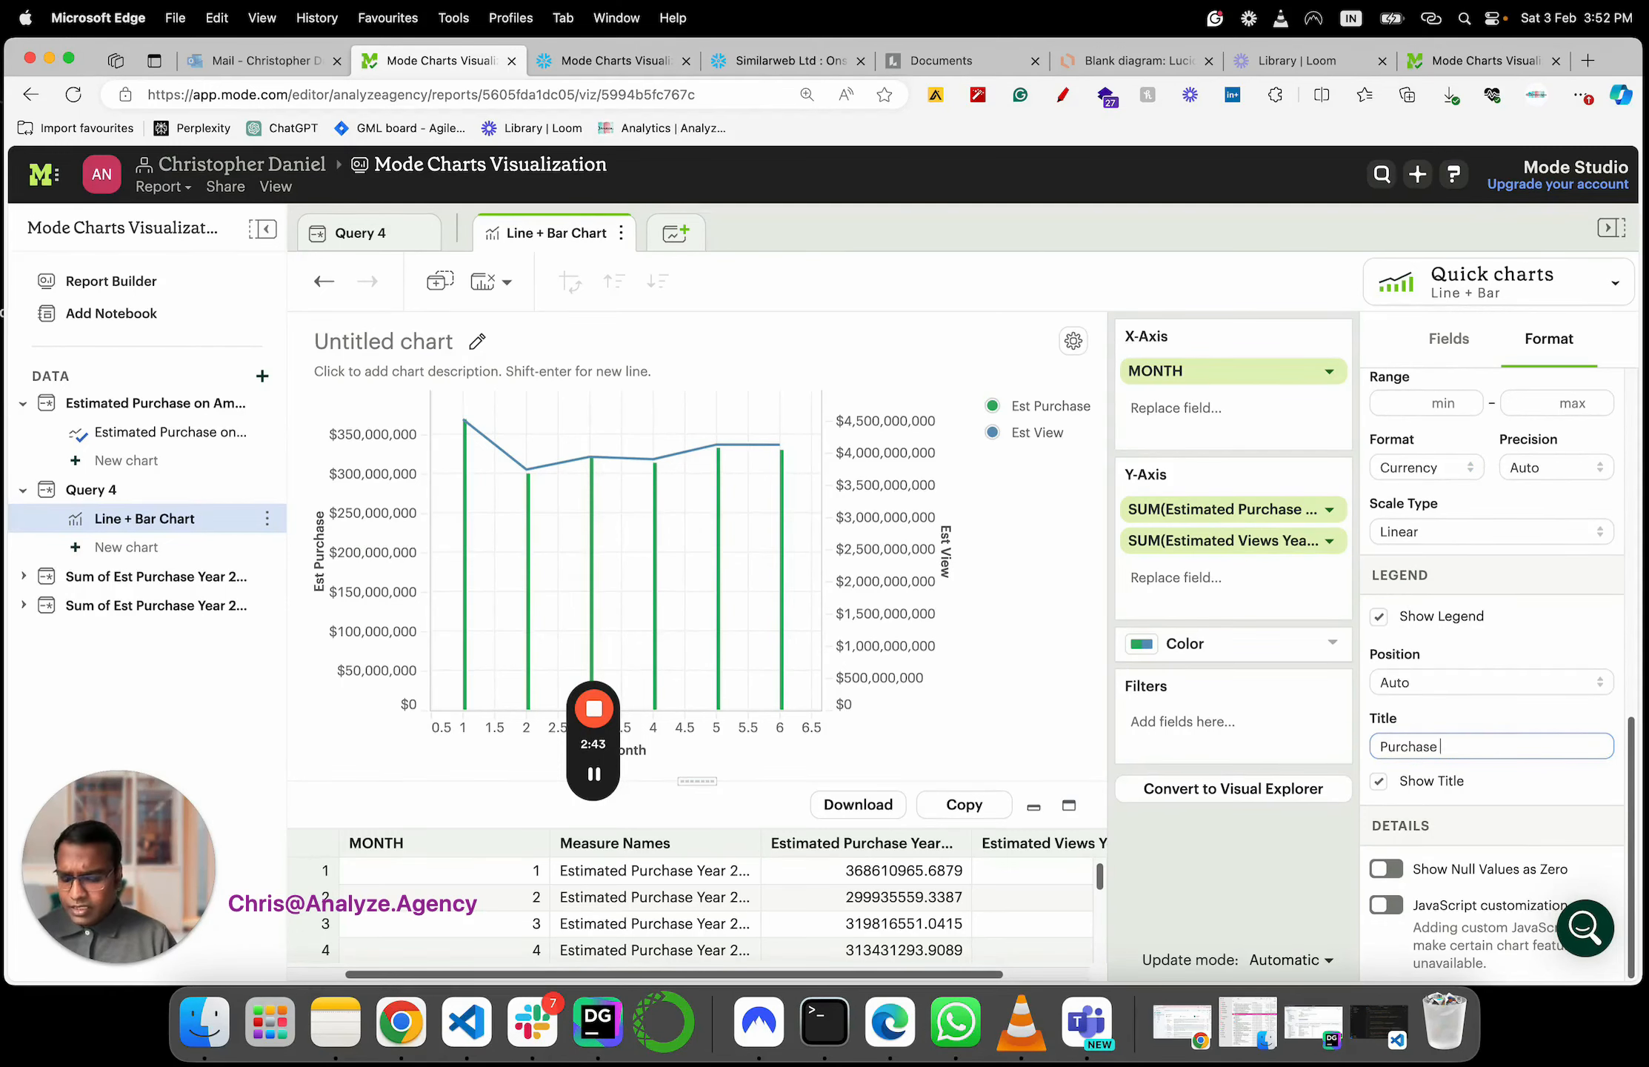
text( vs View)
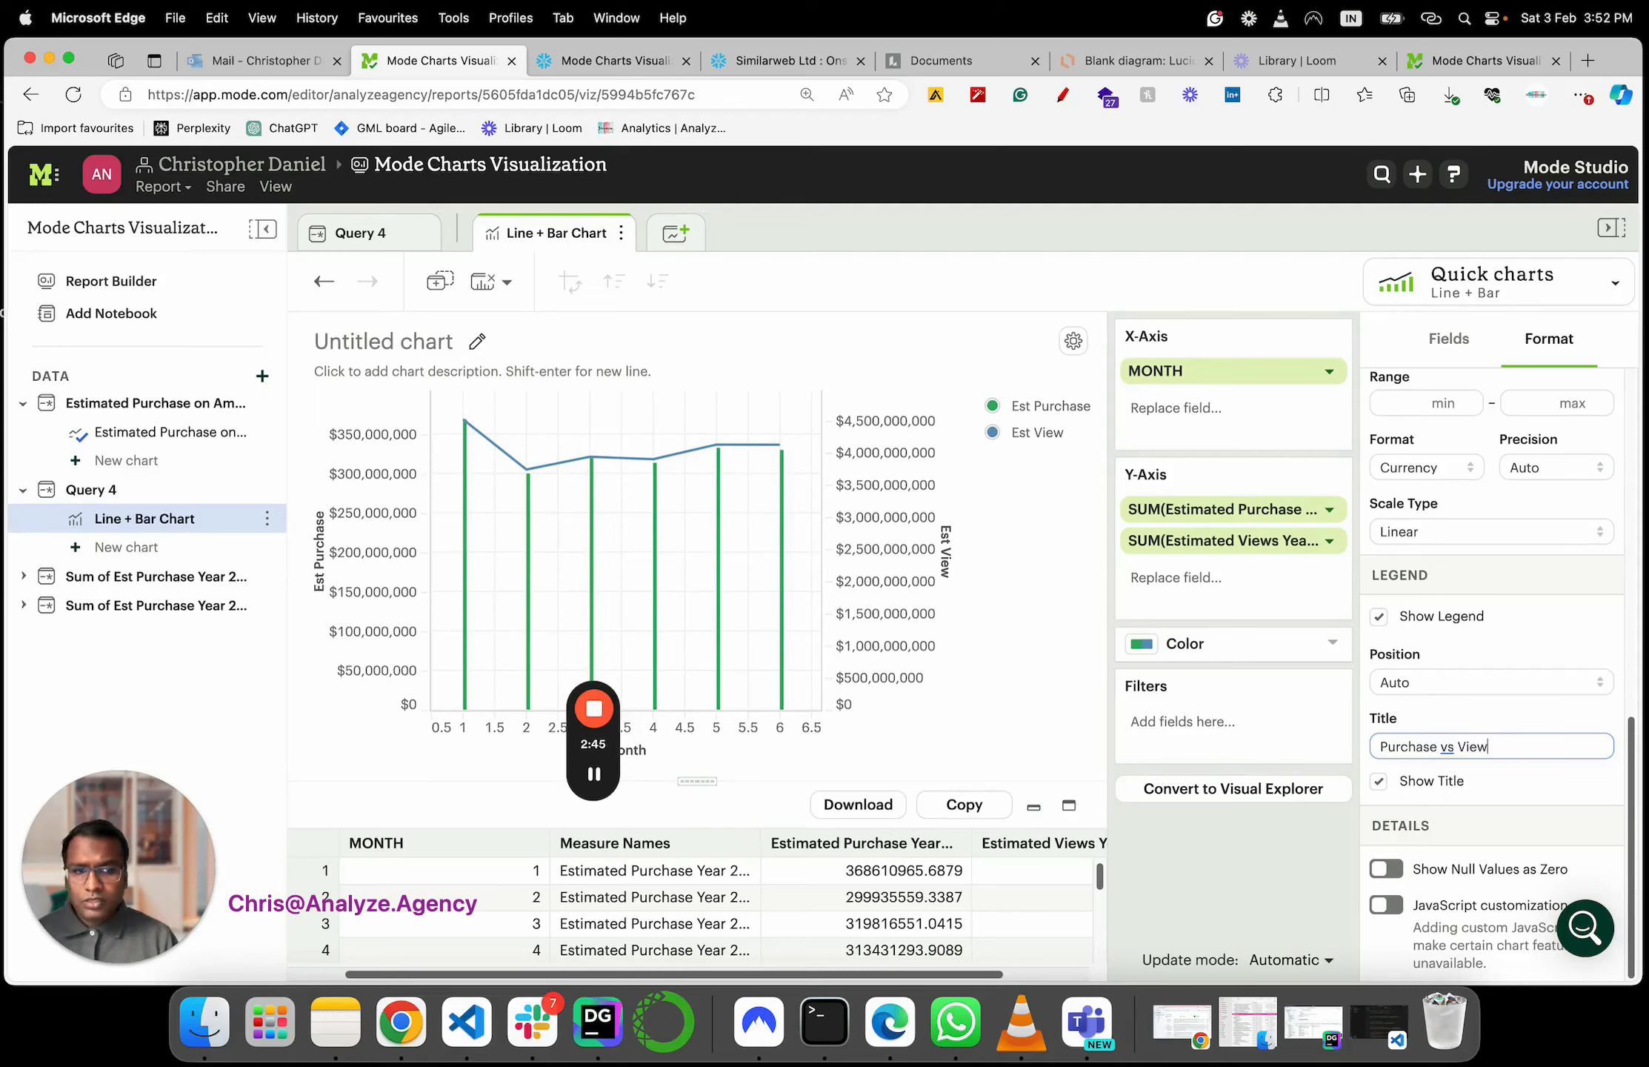
click(1280, 867)
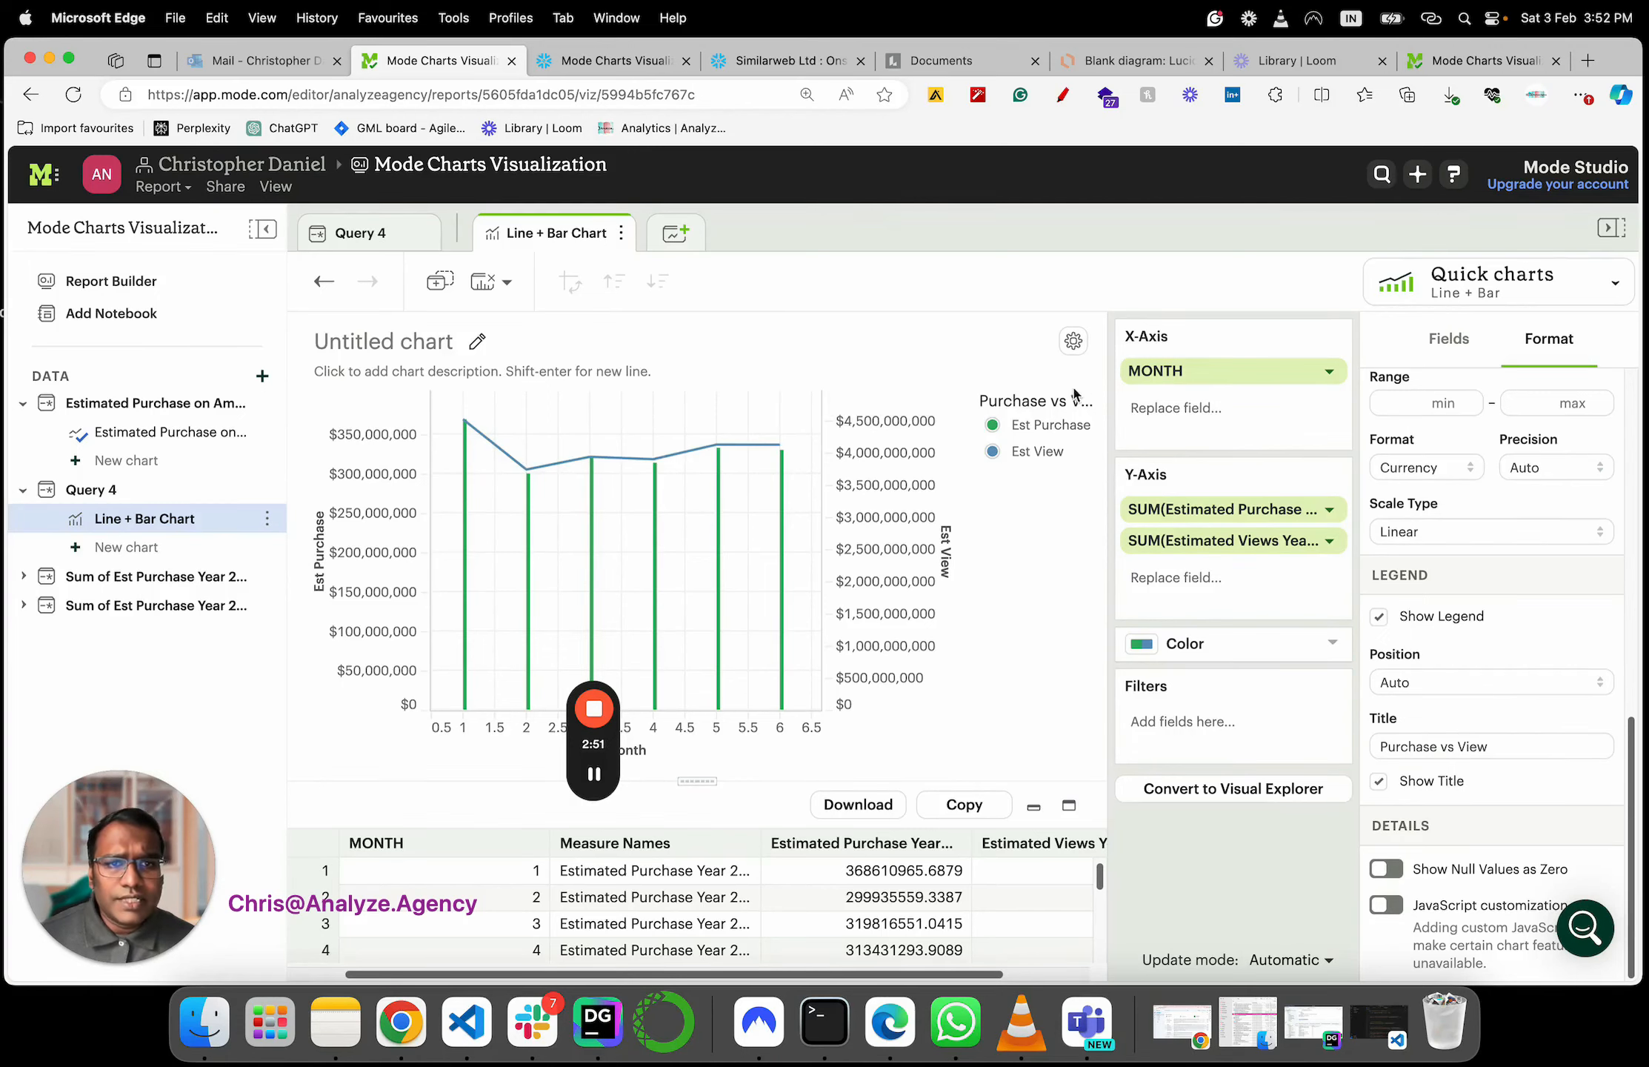
click(1535, 683)
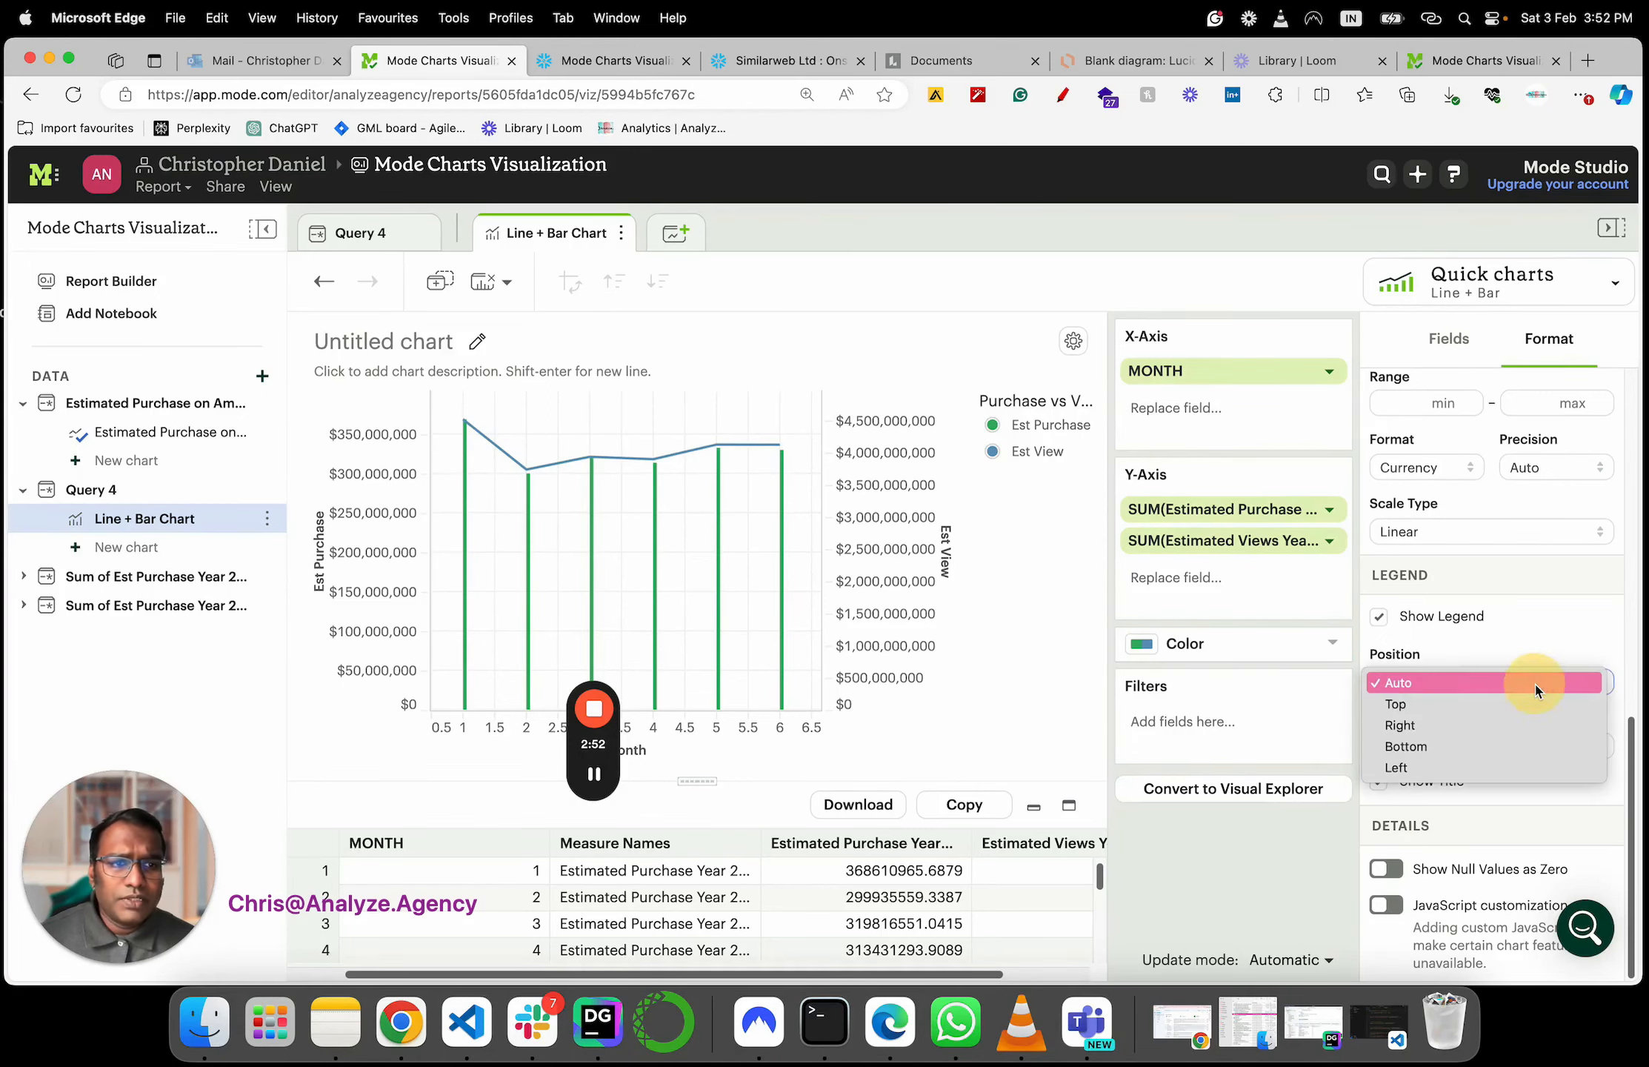
click(1507, 743)
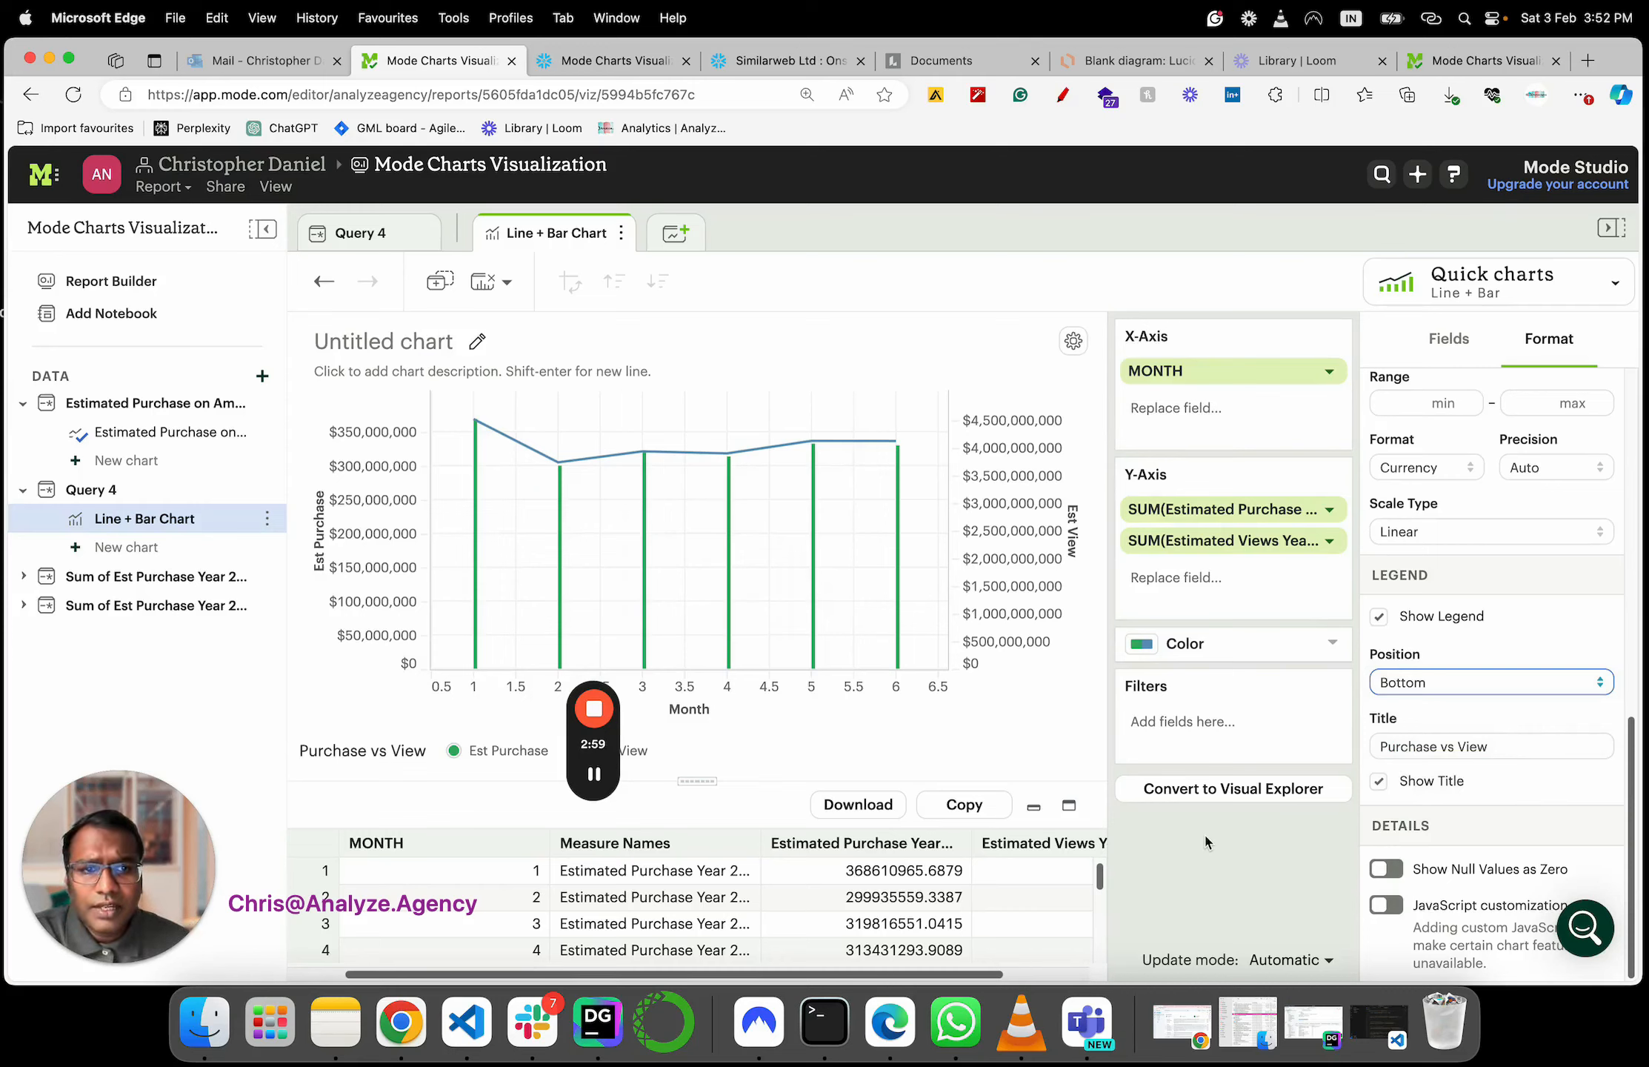
Title the chart "Purchase vs View" and give it the description "Between Amazon and Walmart"
click(381, 341)
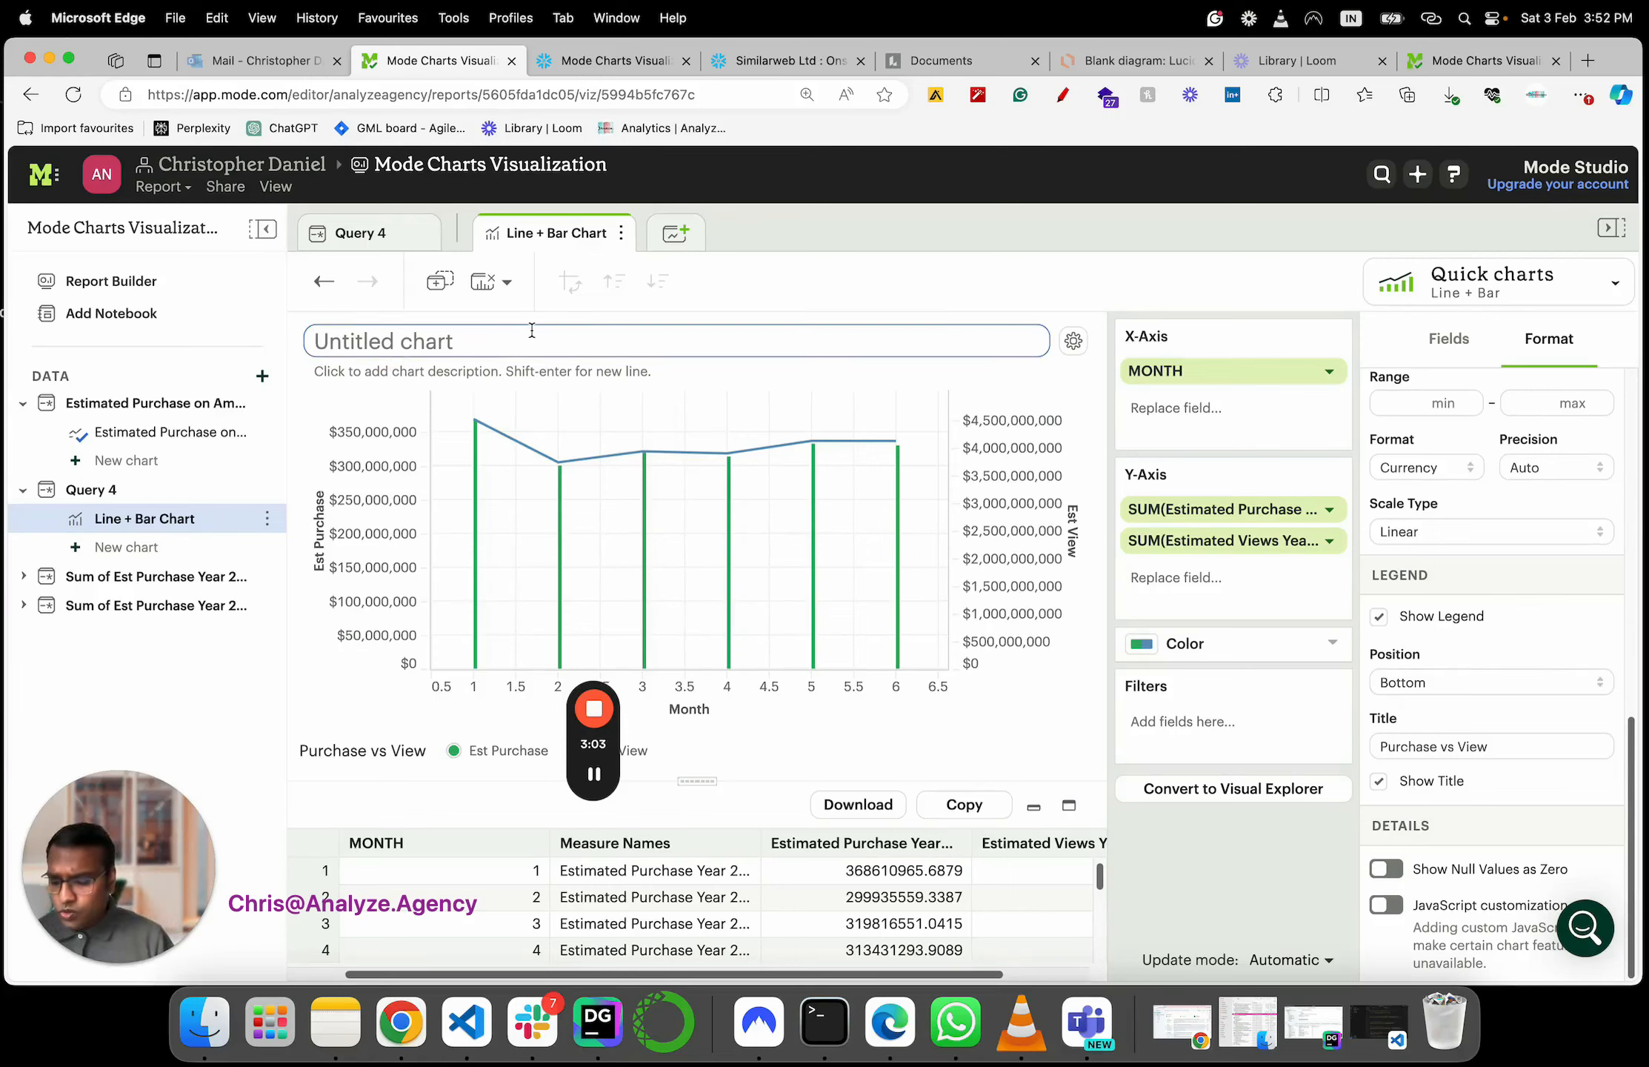
text(P)
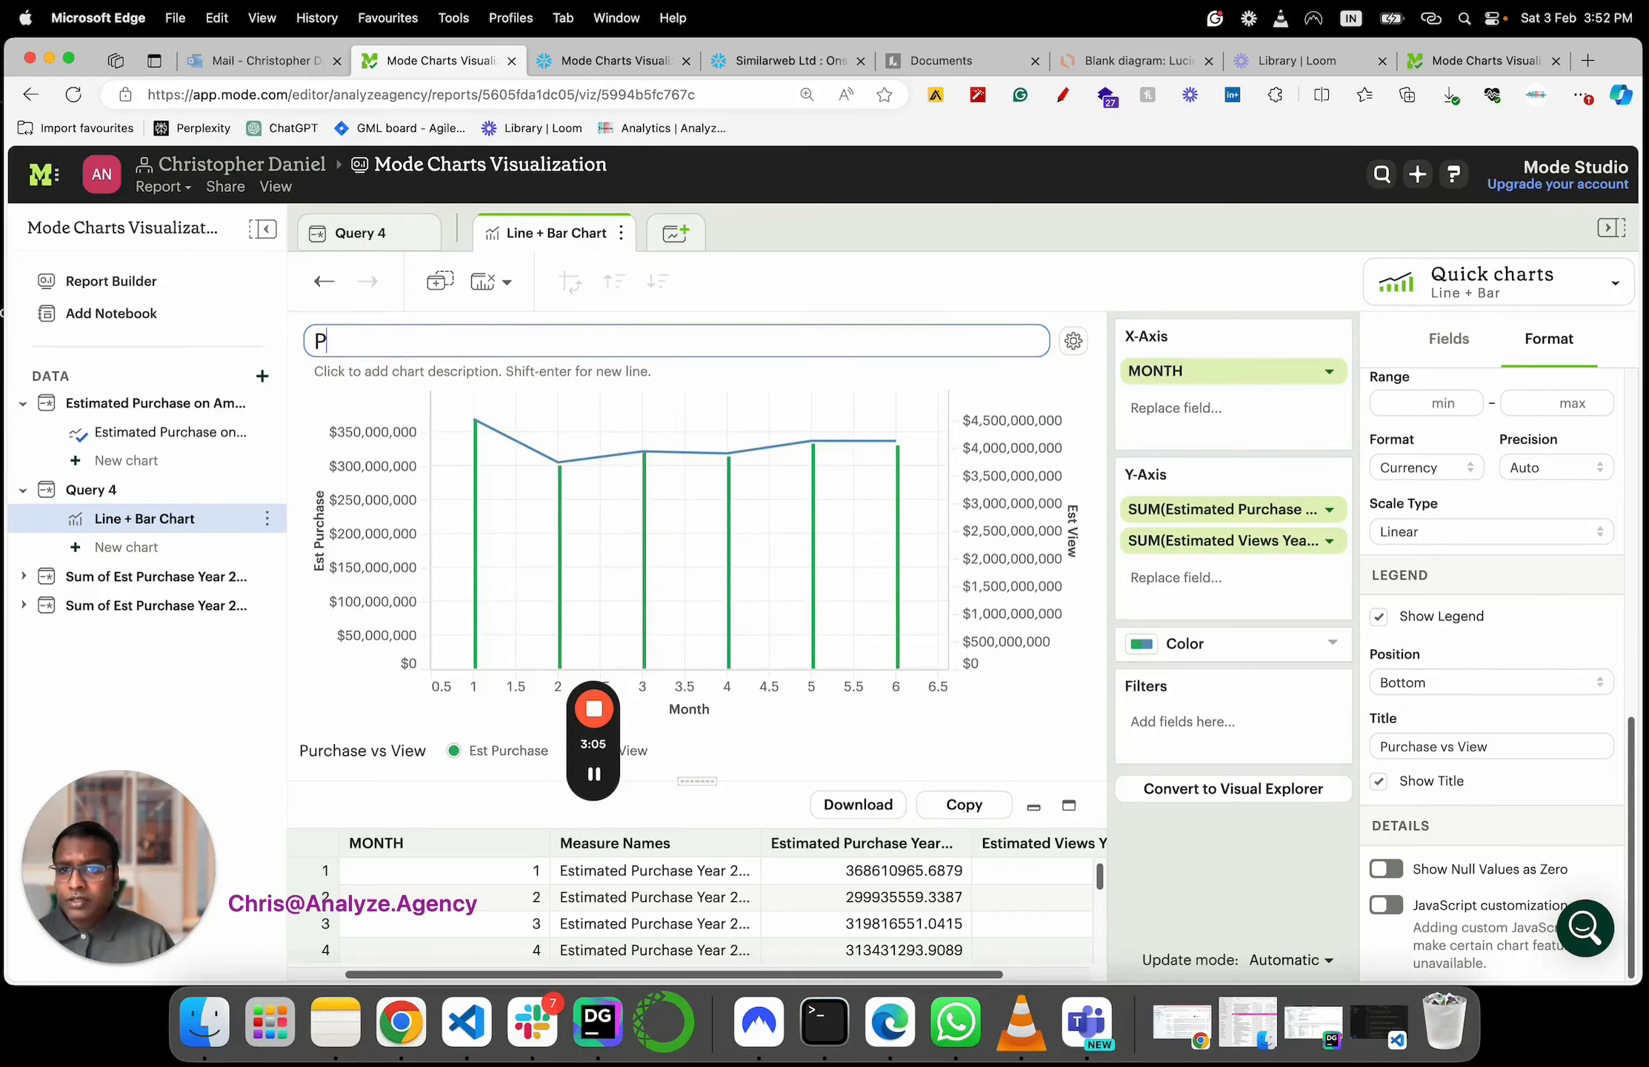
text(urchase )
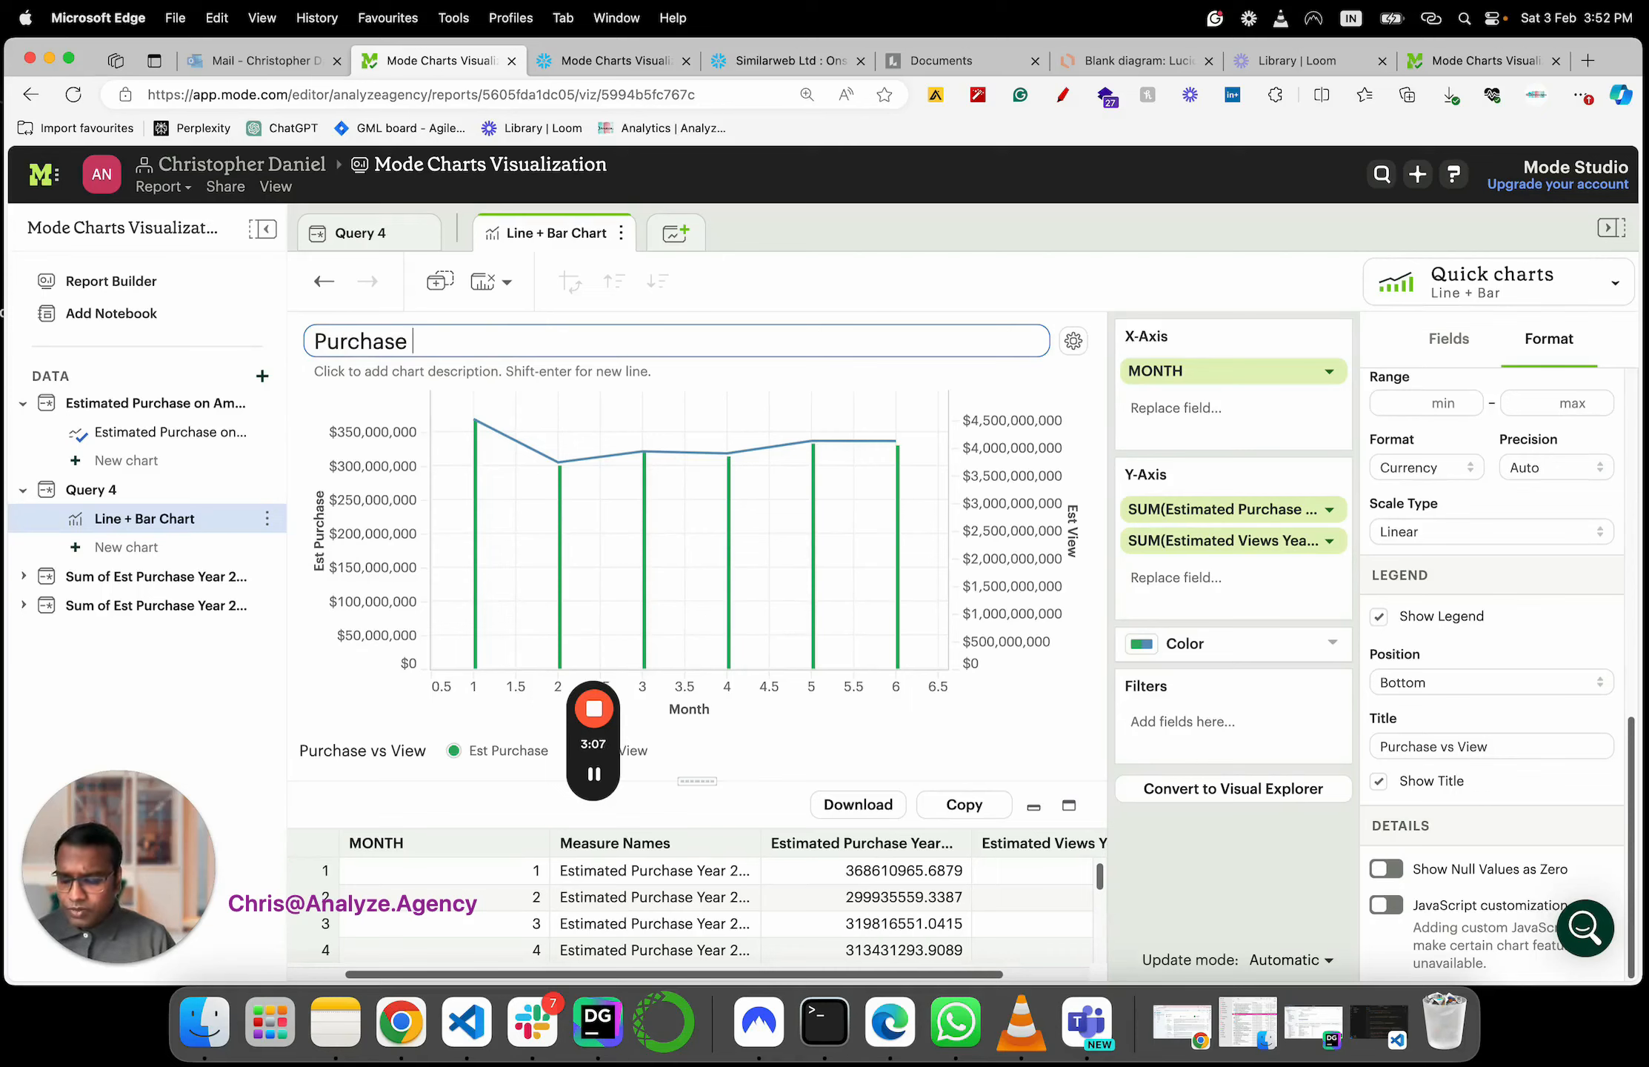
text(vs View)
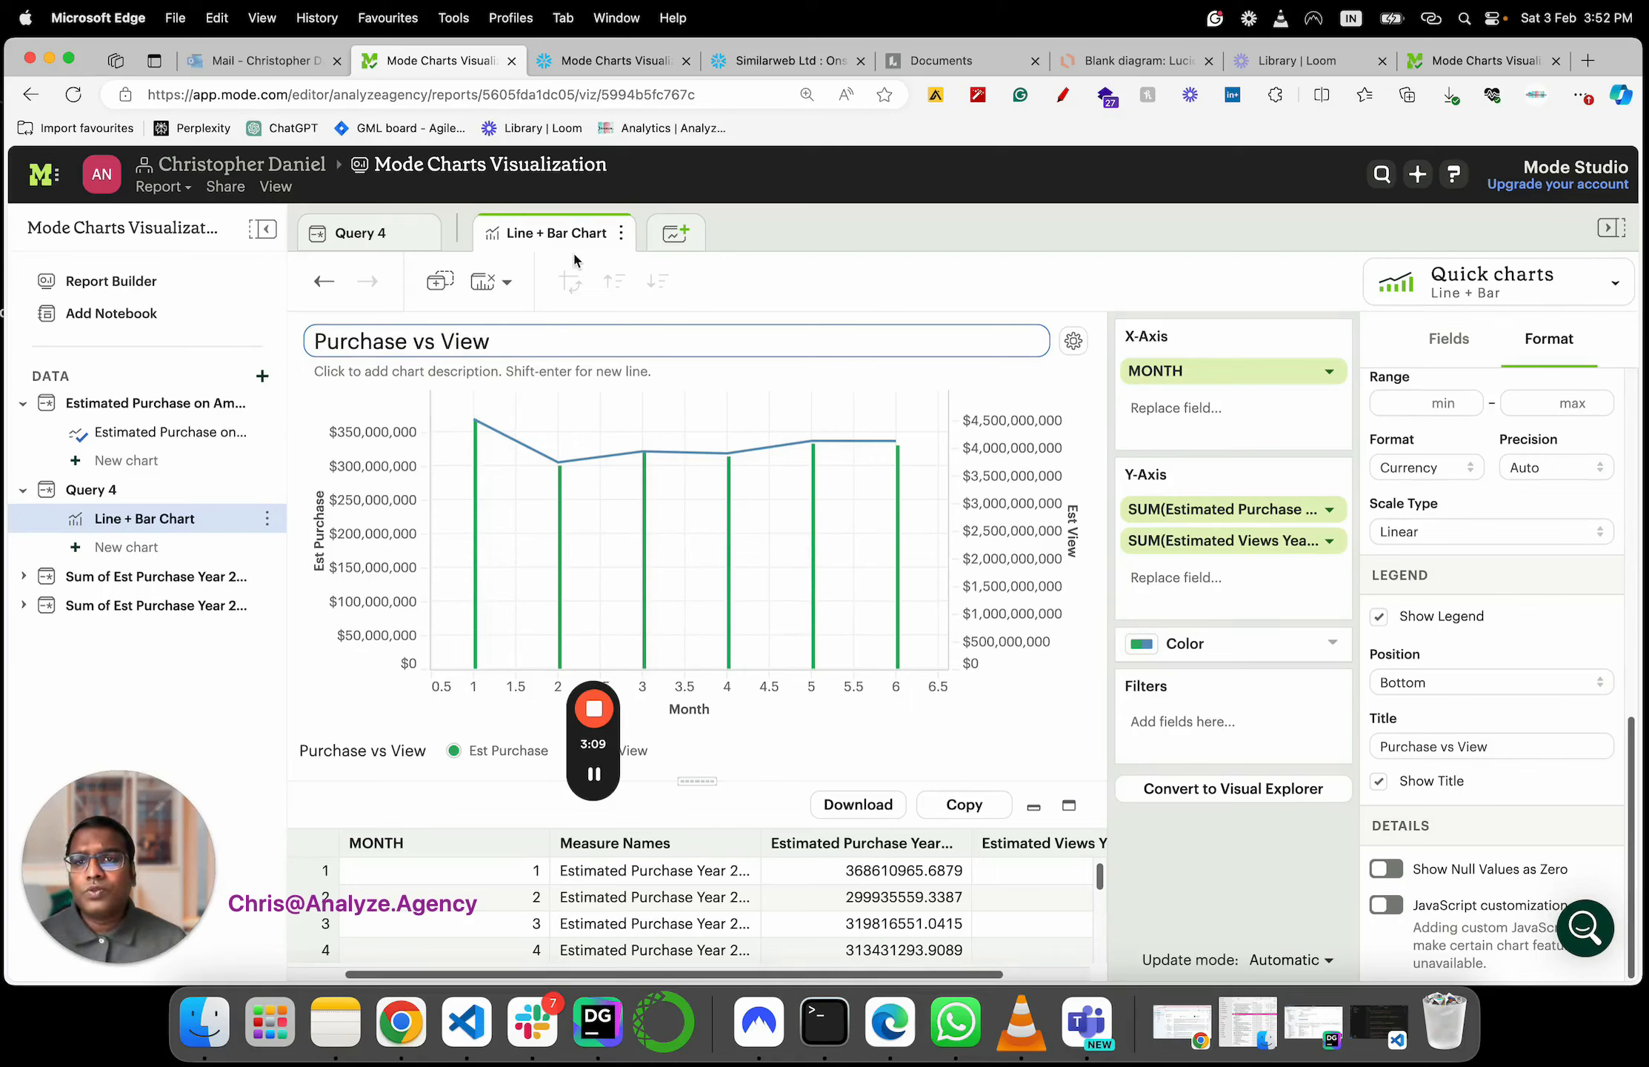
click(464, 372)
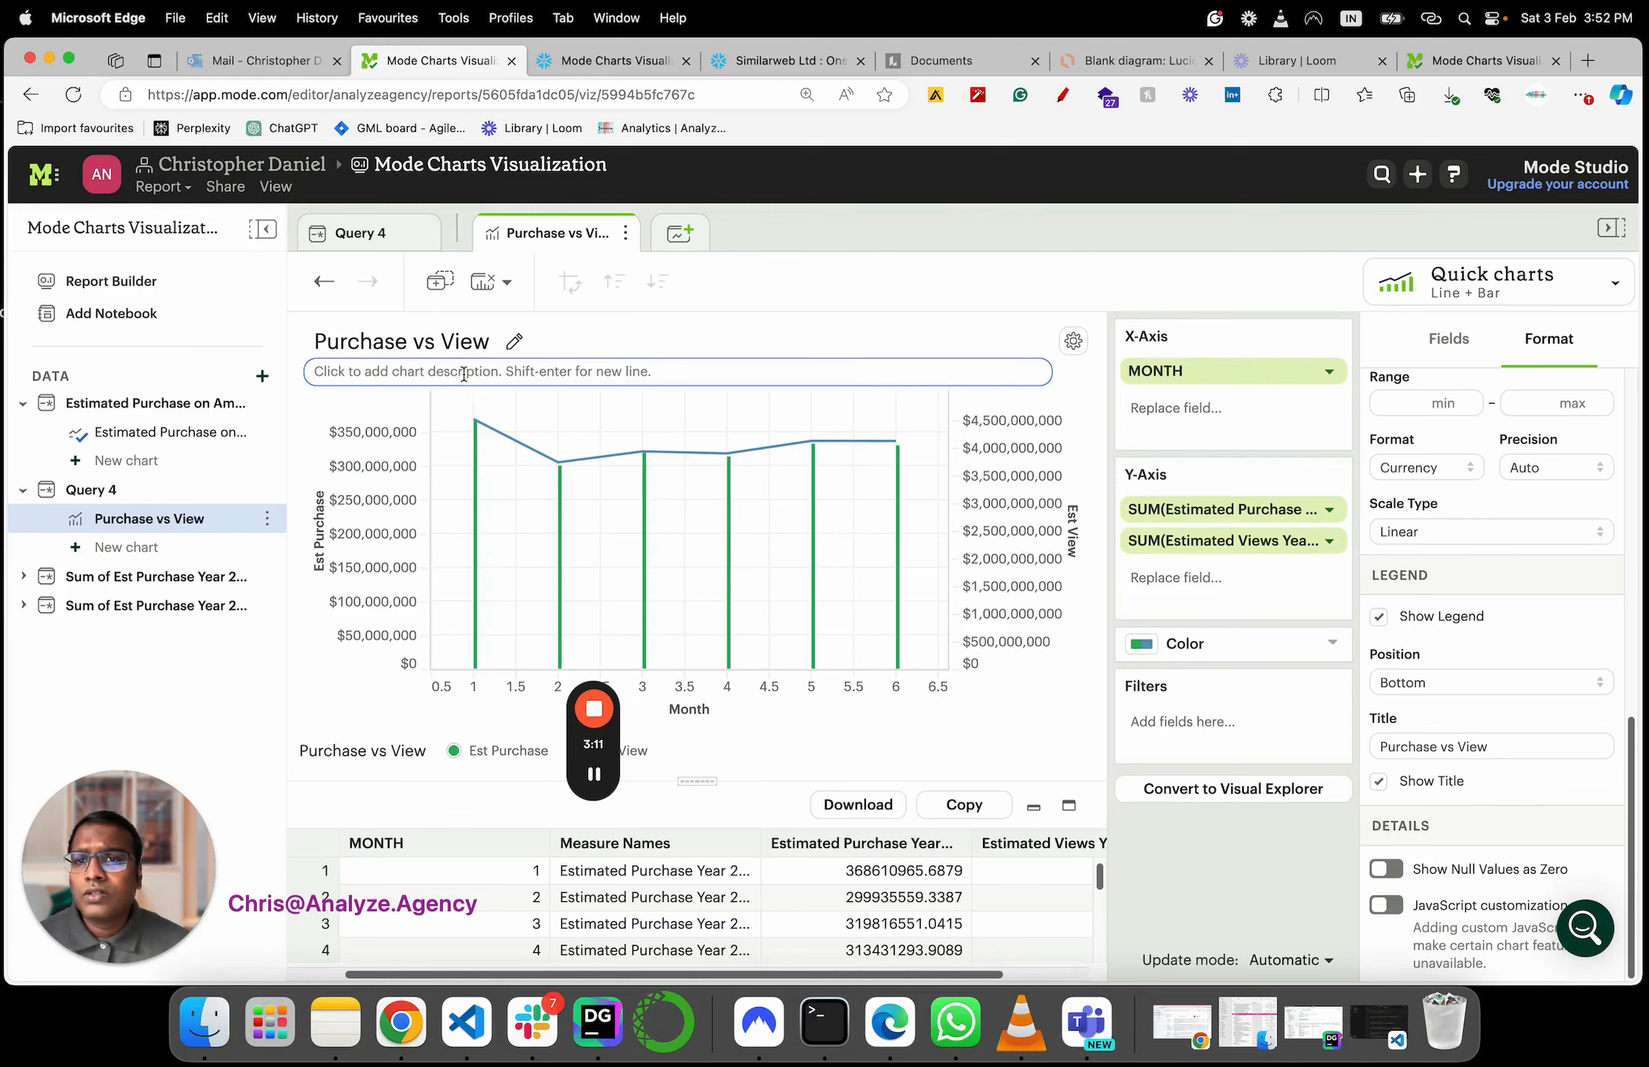
text(Betwe)
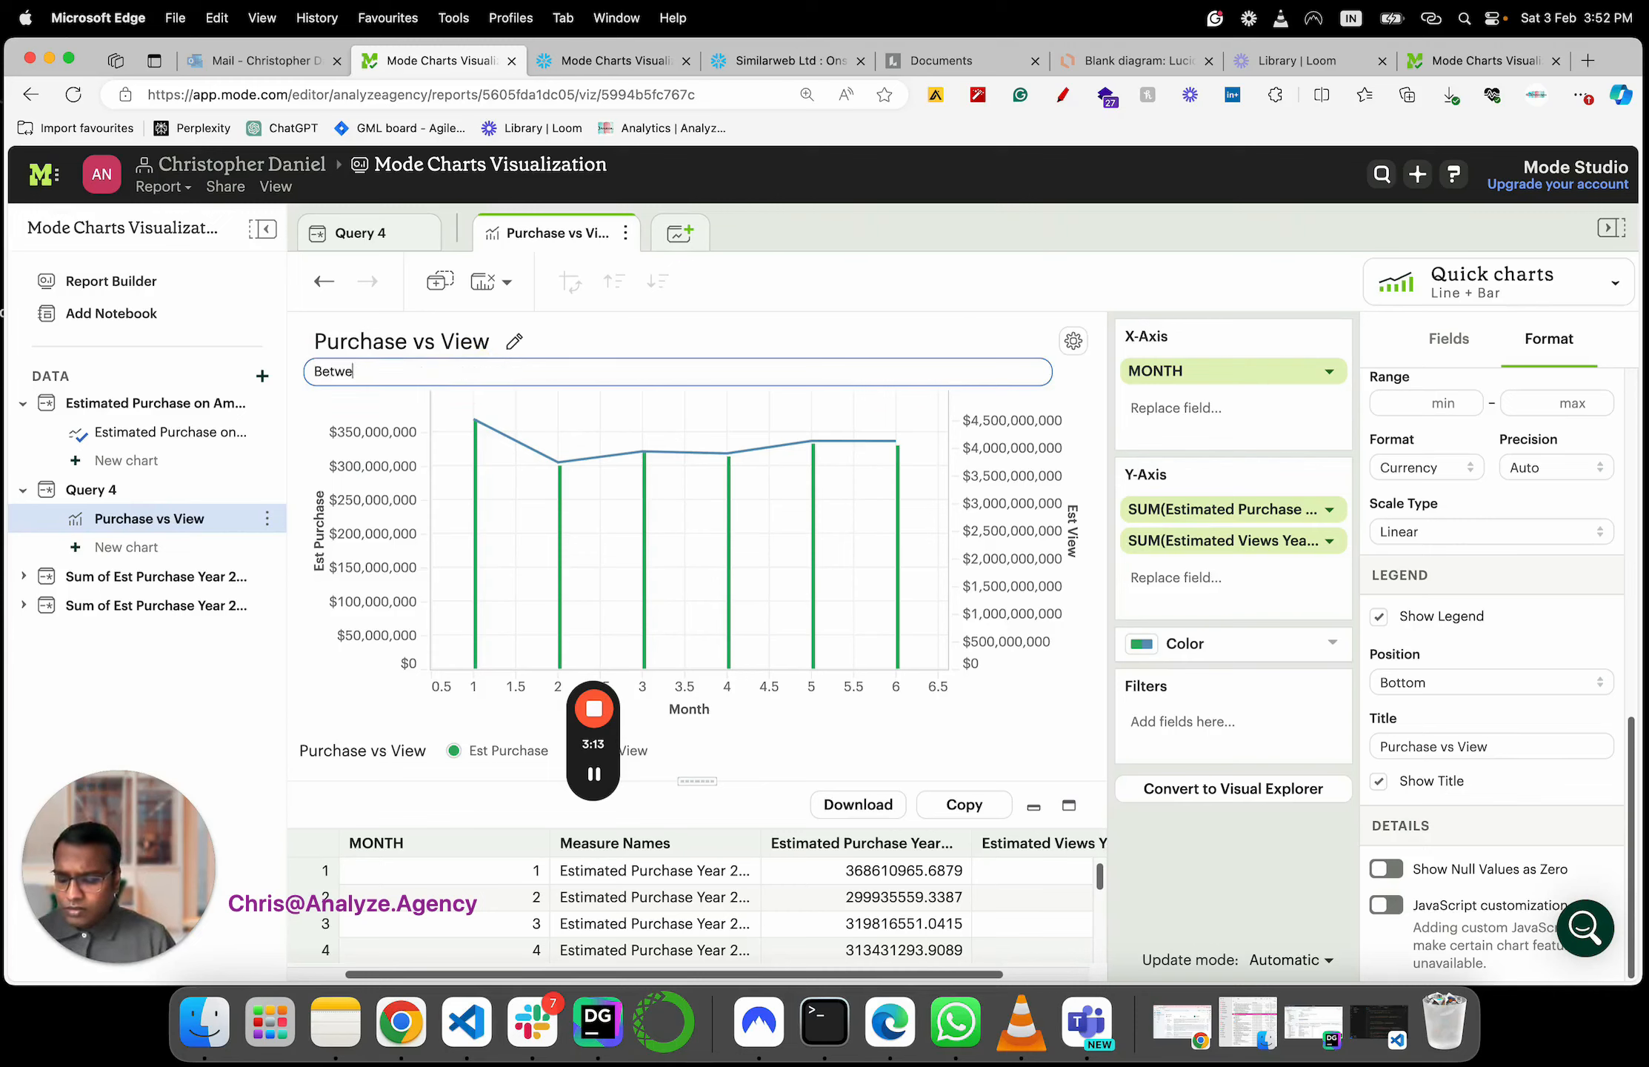
text(en Amazon)
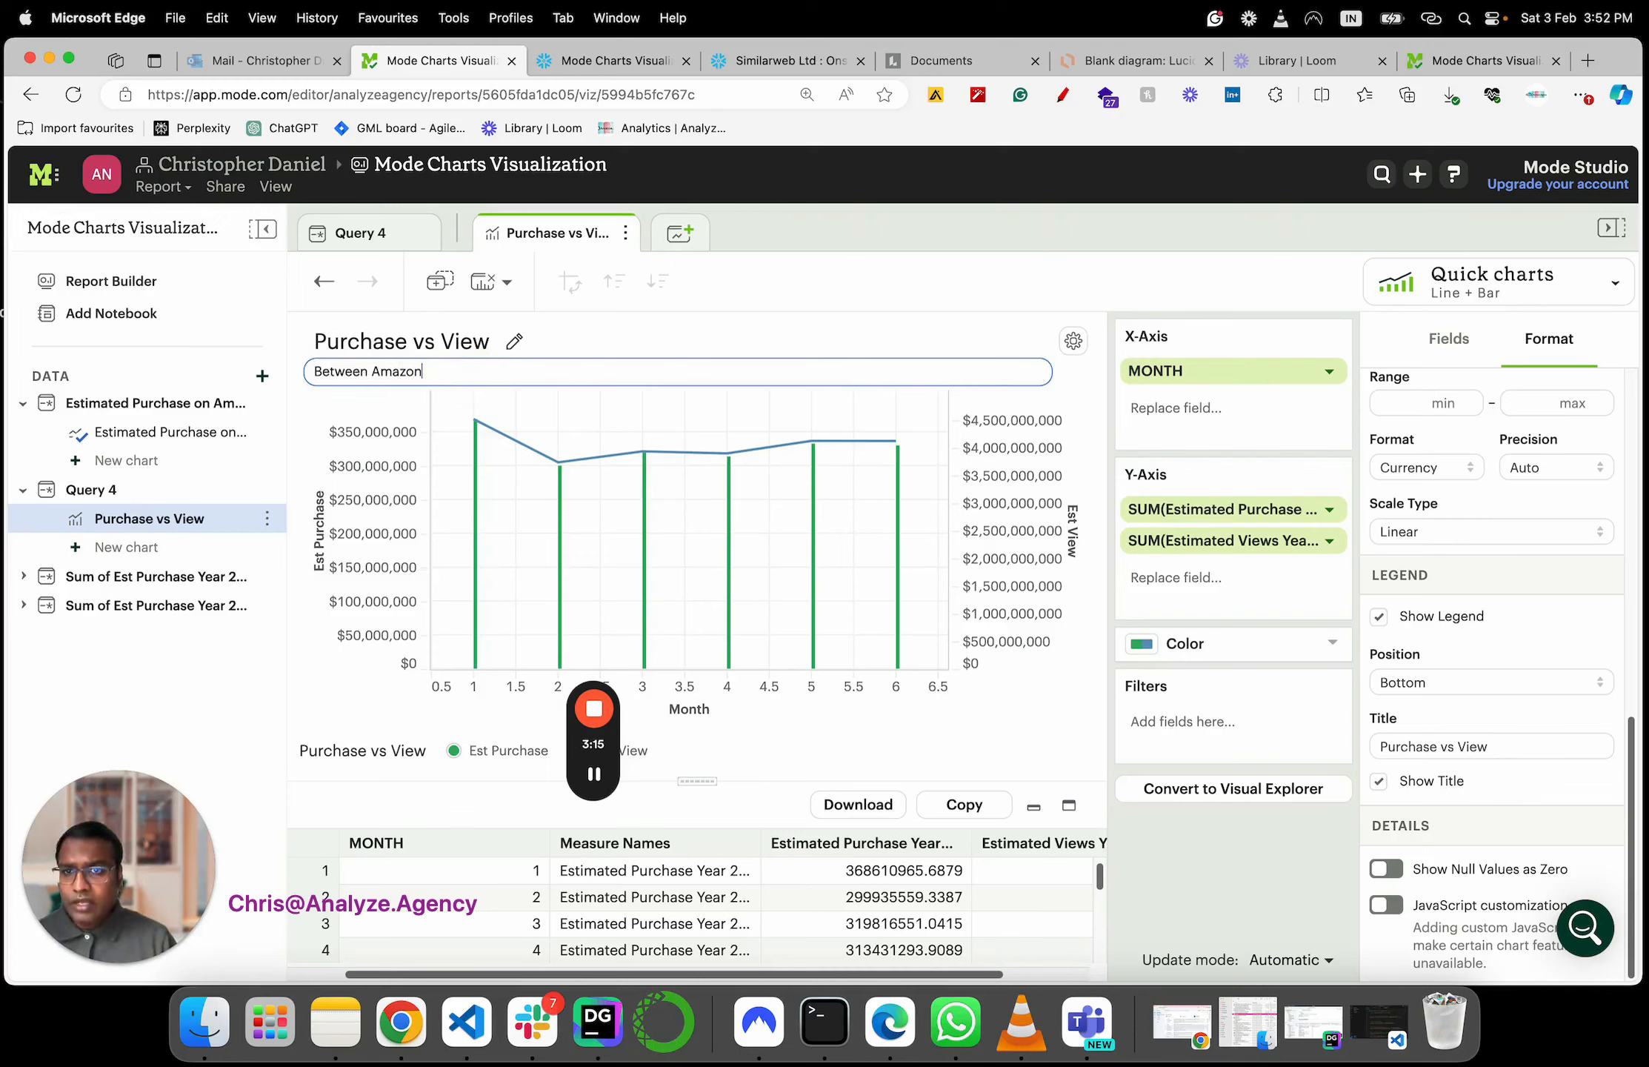
text( and Walmart)
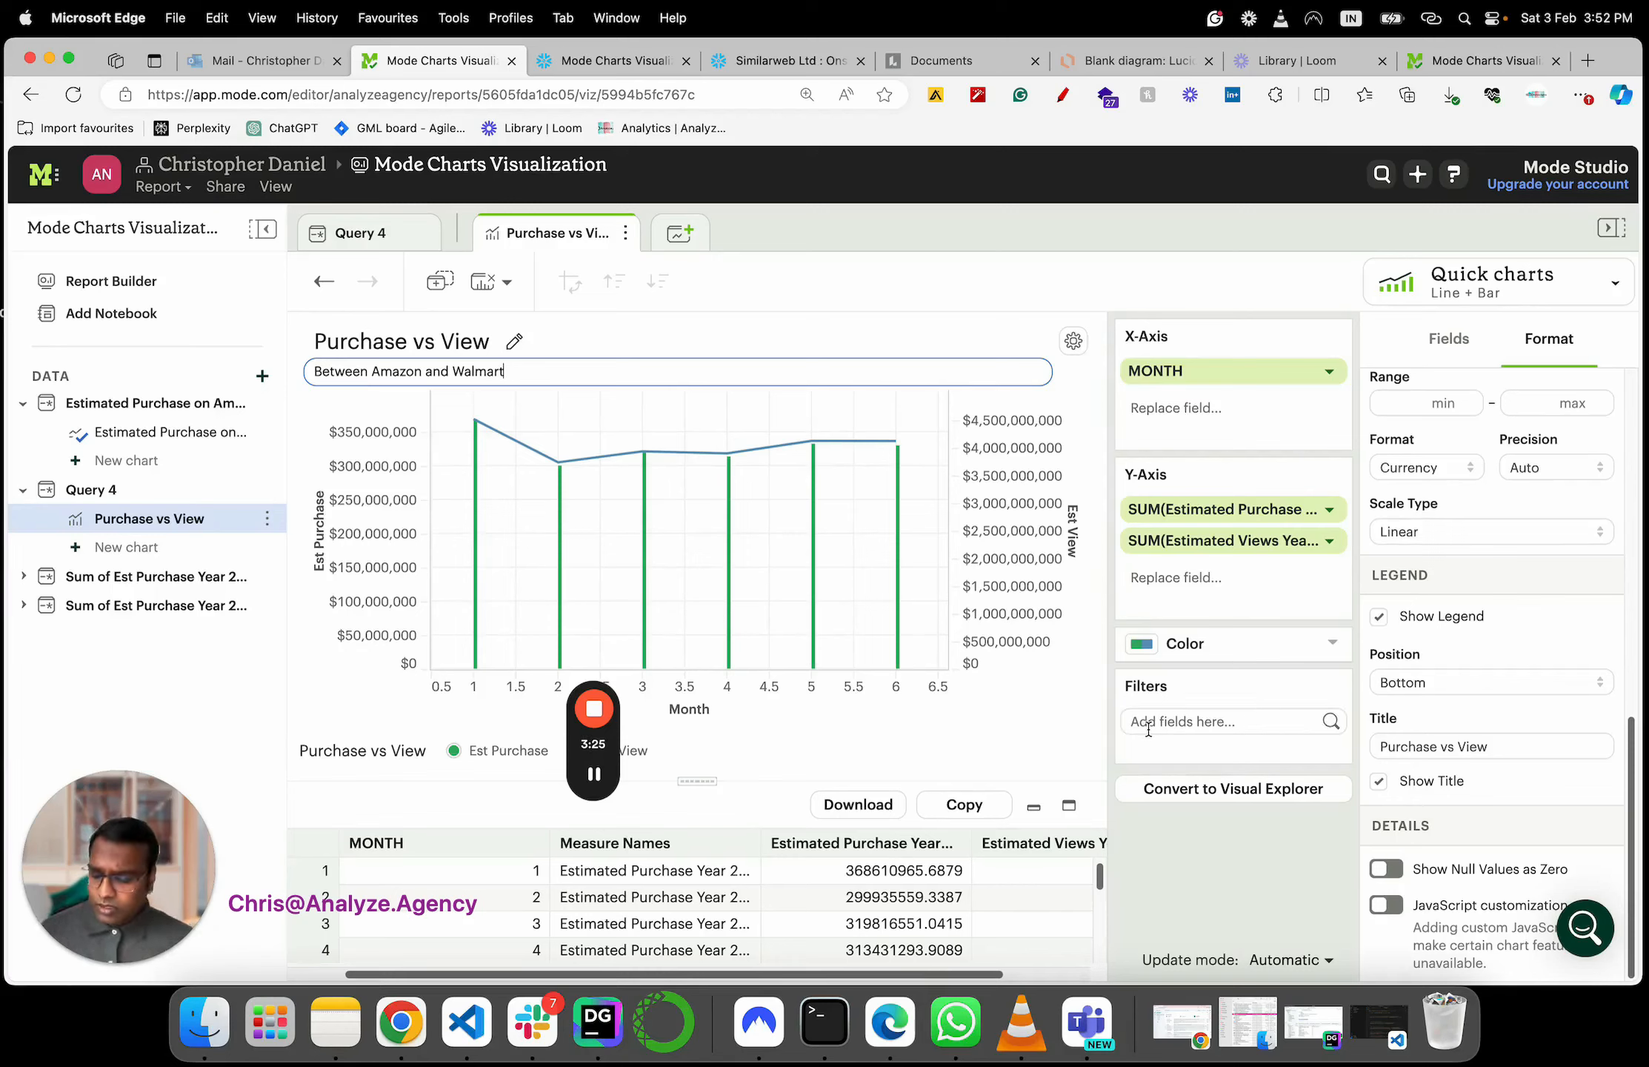
key(ctrl+shift+d)
mouse_move(1111, 703)
mouse_down()
mouse_move(1277, 631)
mouse_move(1120, 784)
mouse_move(1117, 690)
mouse_up()
key(ctrl+shift+d)
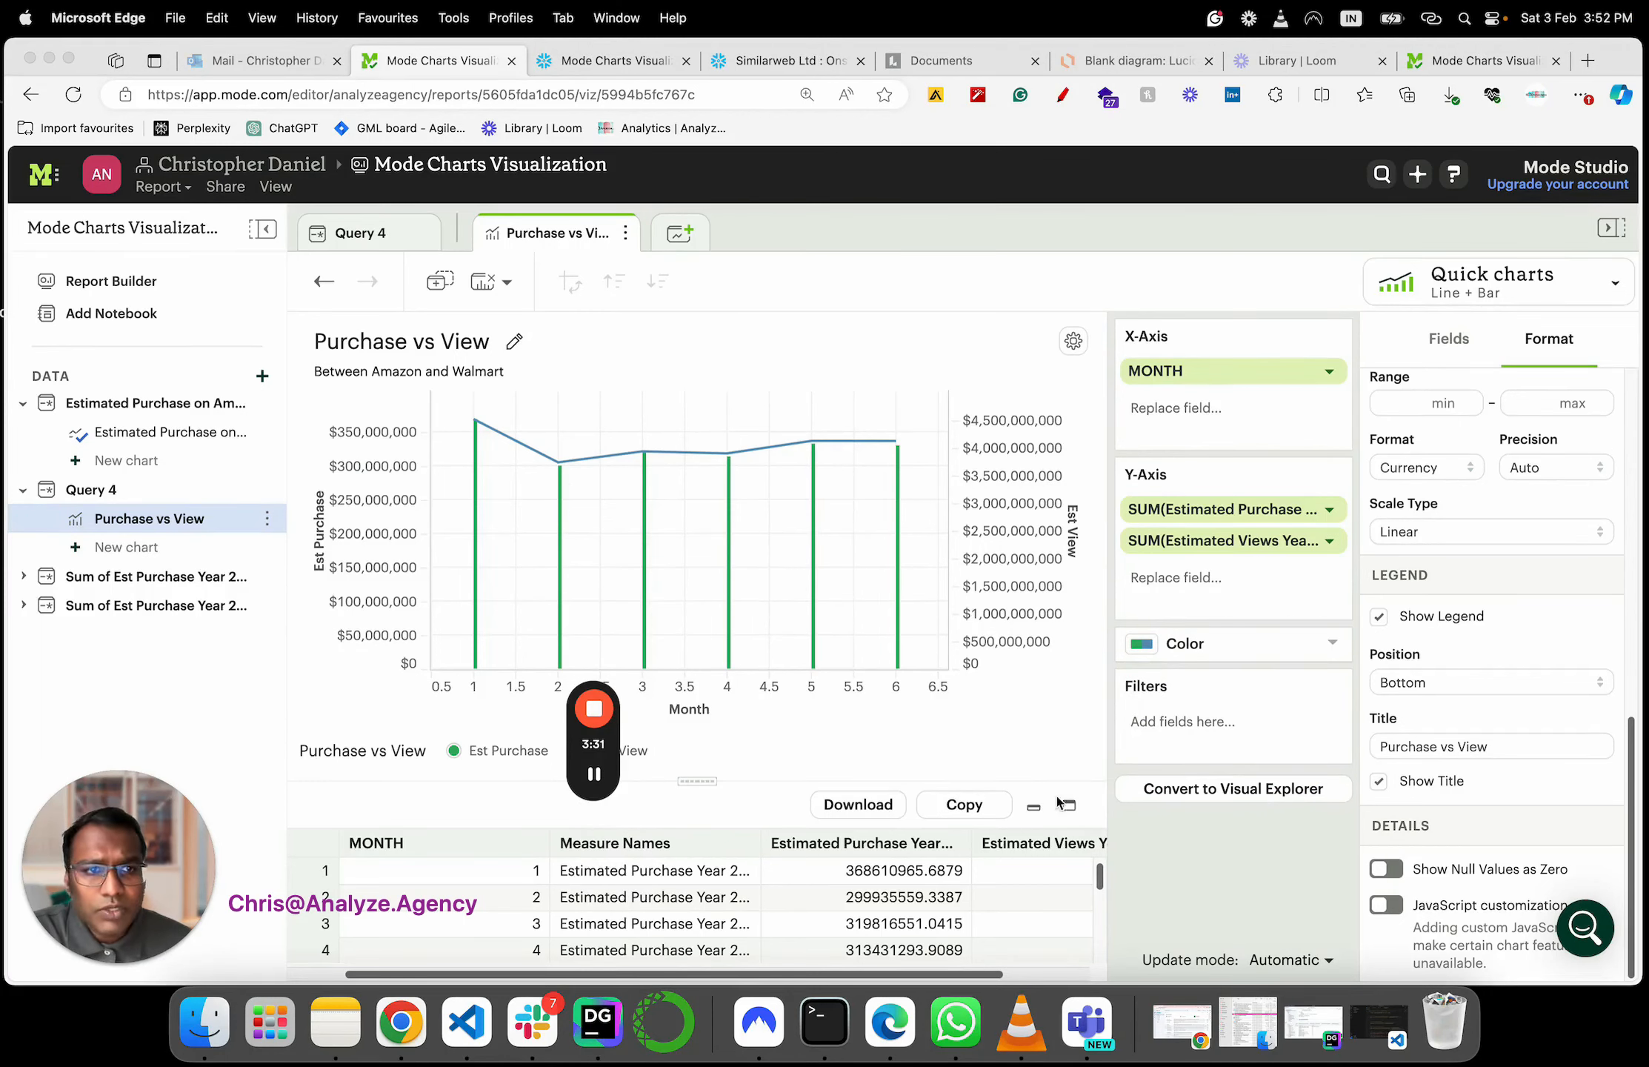
Filter the chart by the SITE field so that only amazon.com is included
click(1454, 345)
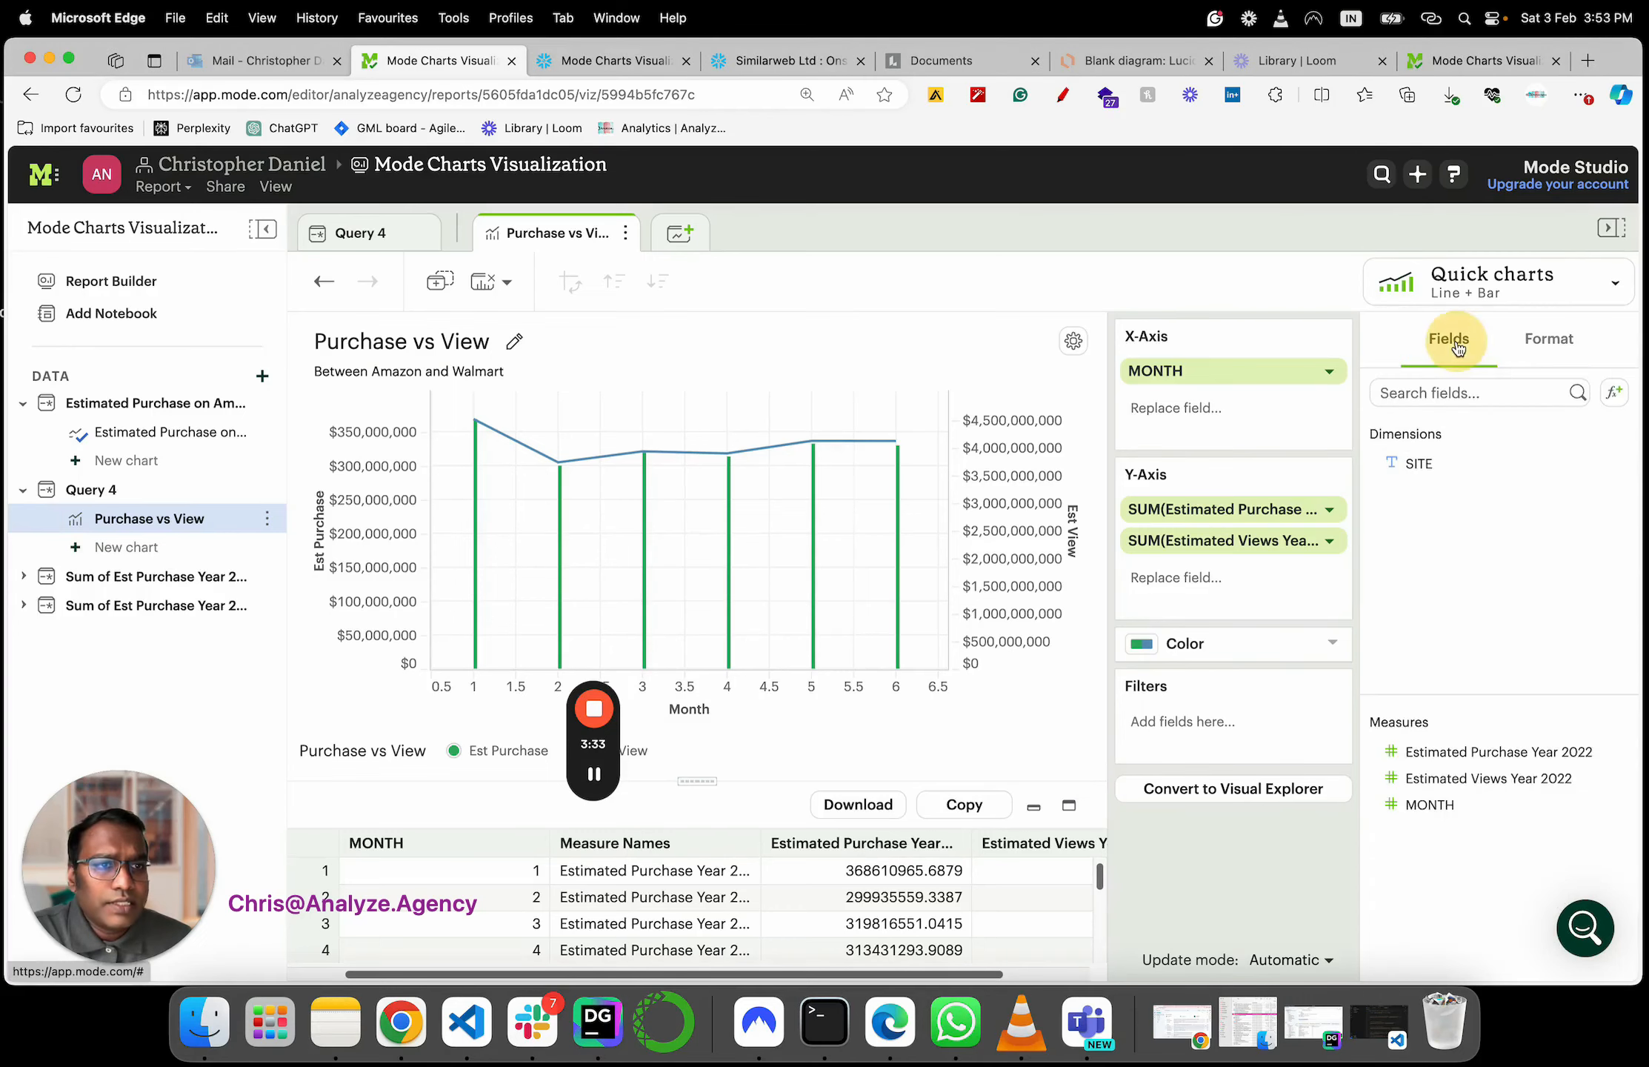
drag(1419, 464, 1219, 728)
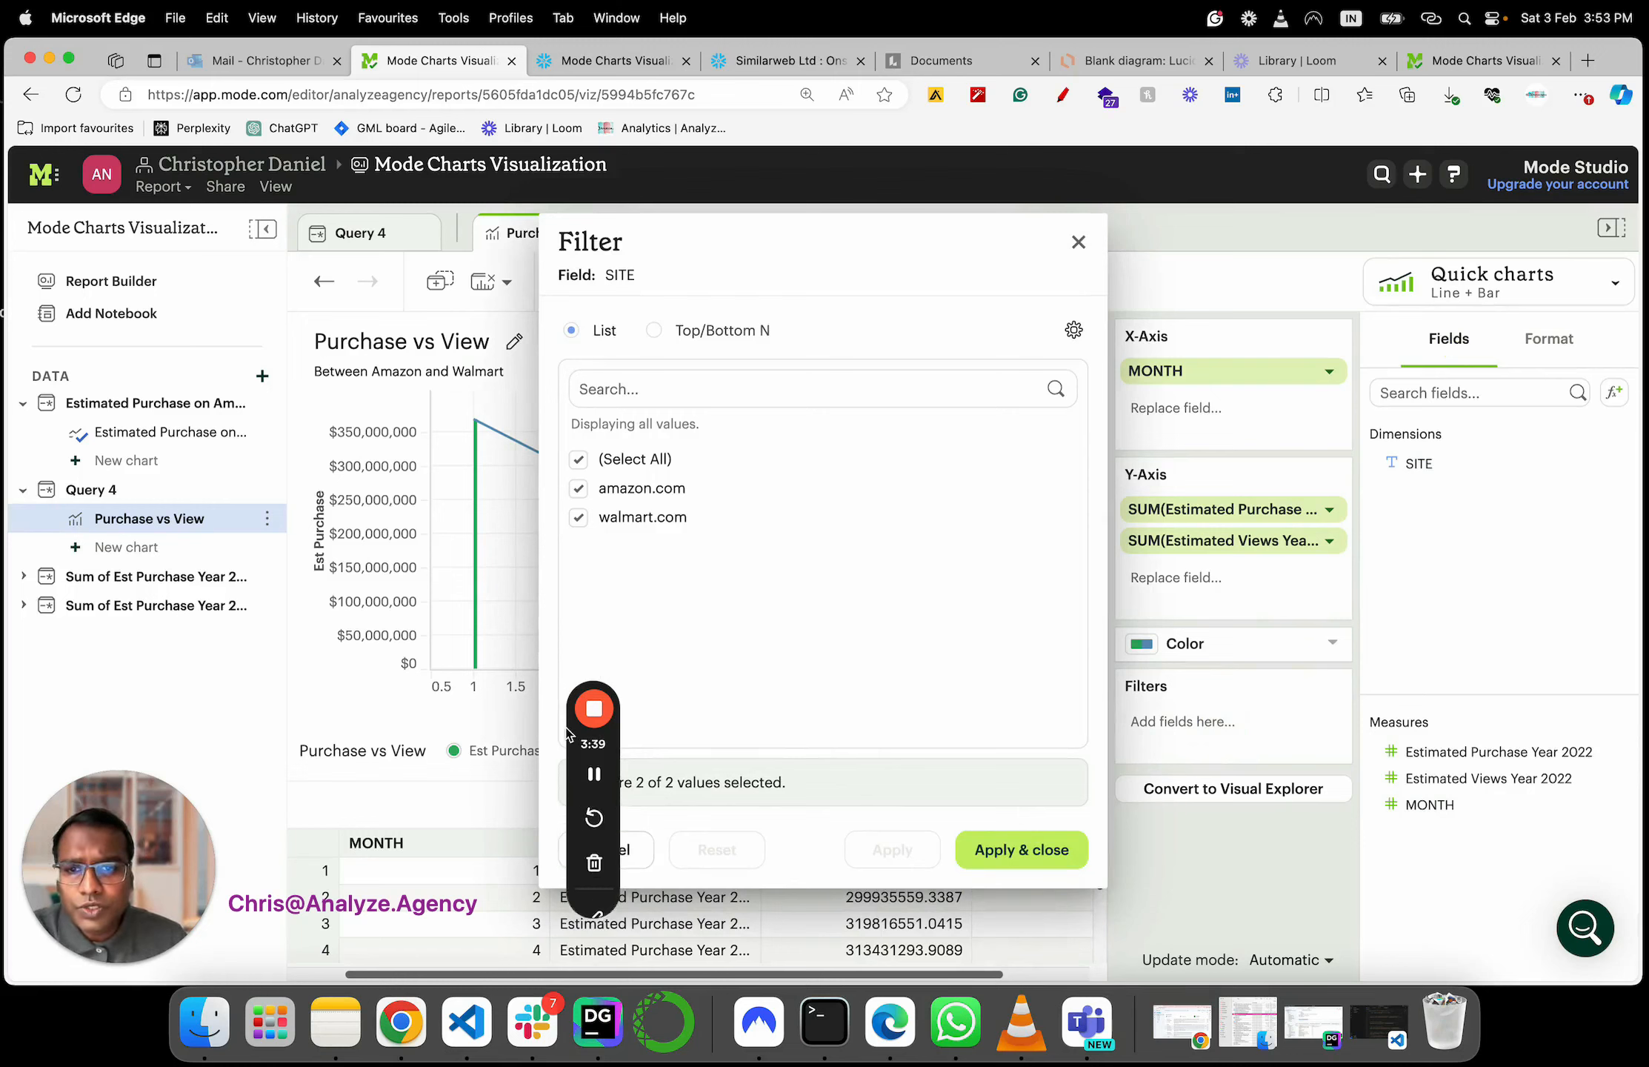
drag(583, 742, 263, 613)
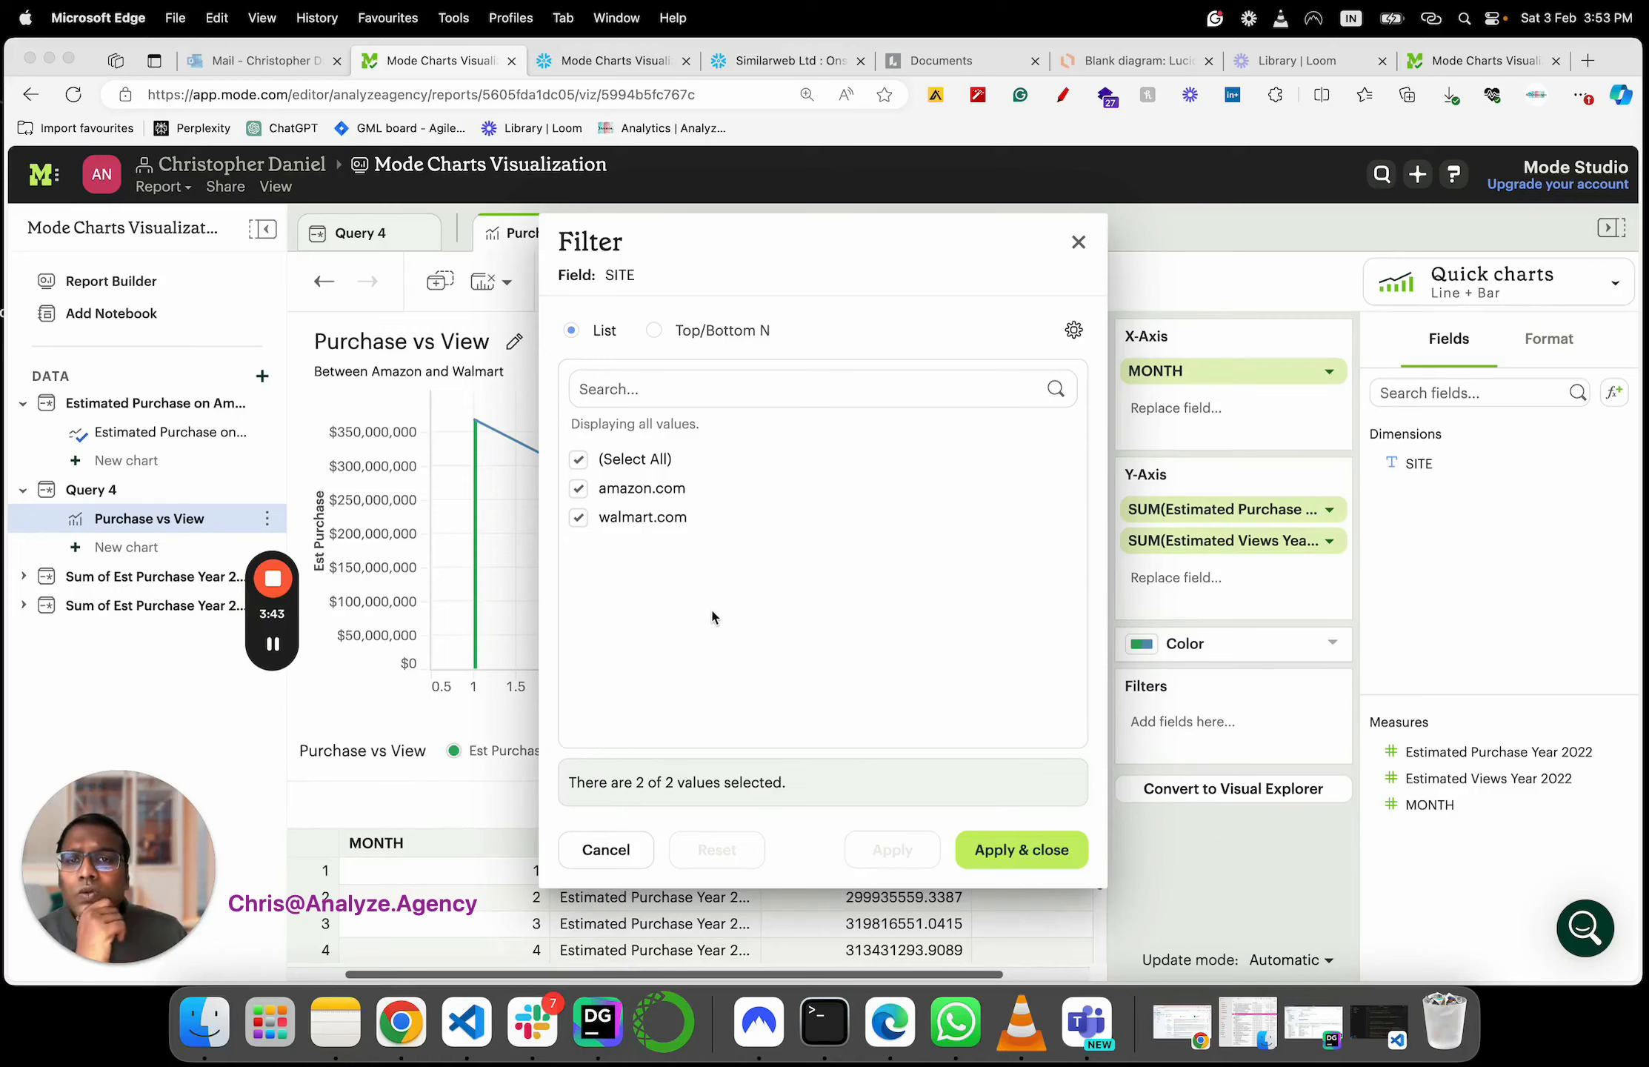
click(581, 461)
click(578, 460)
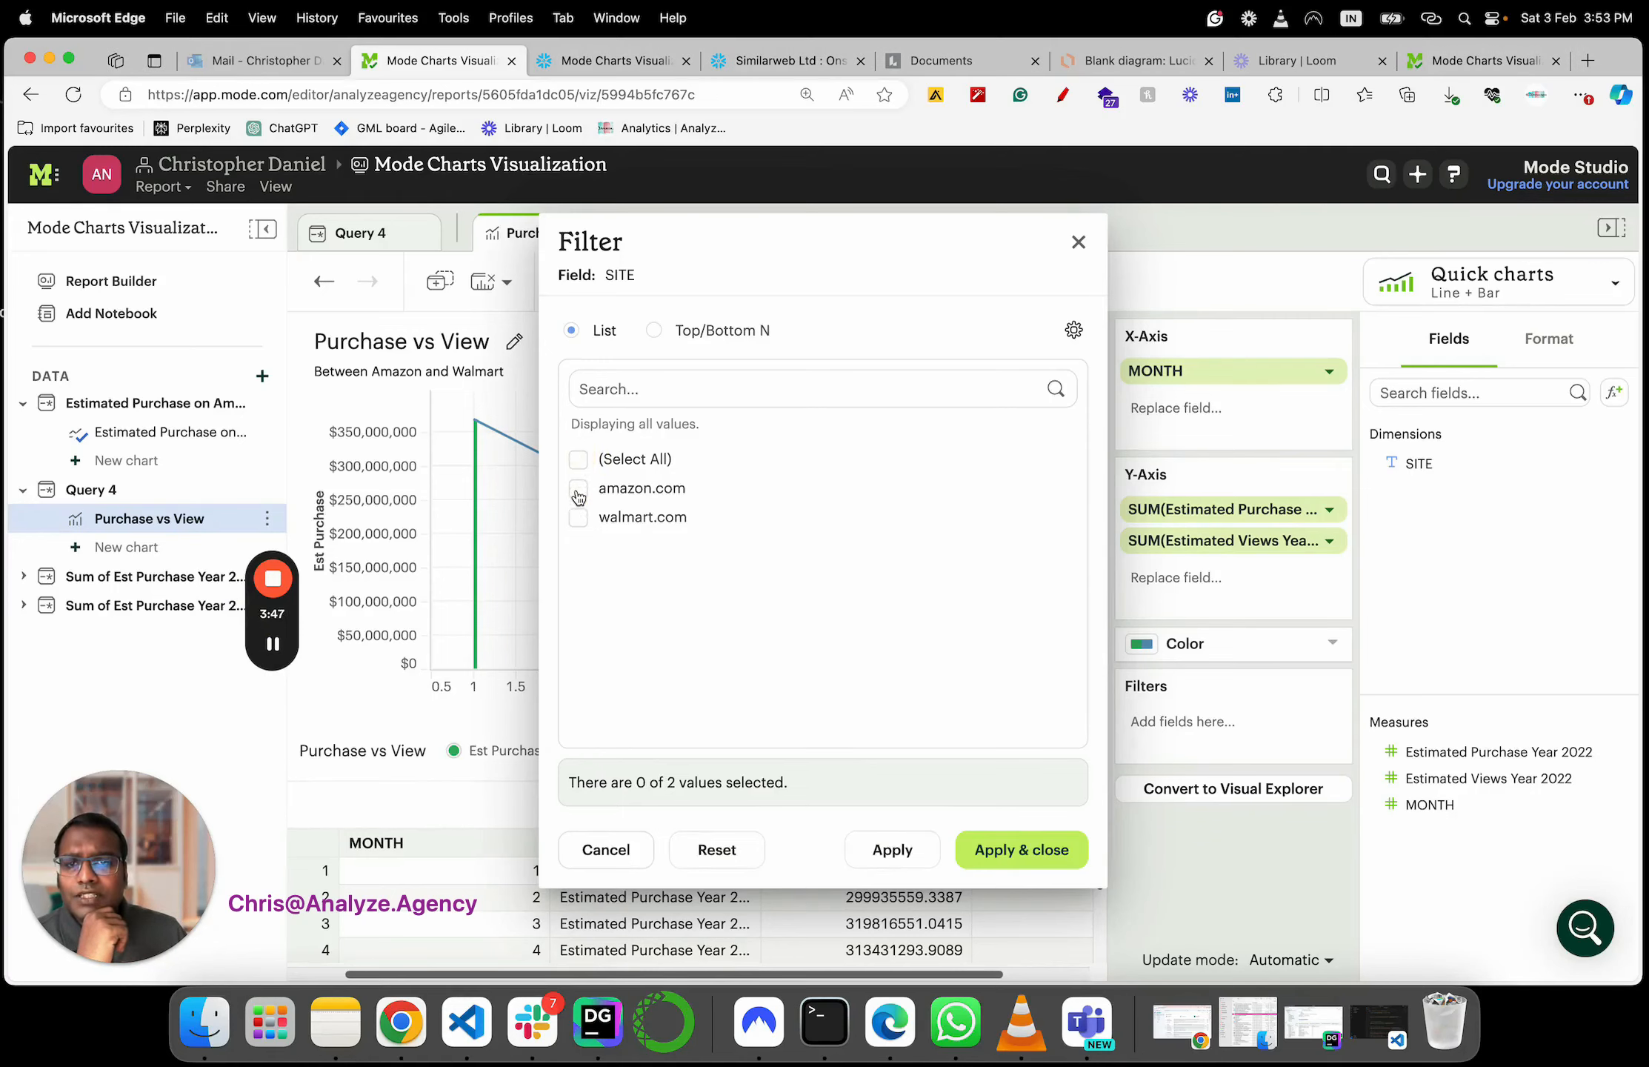
click(578, 489)
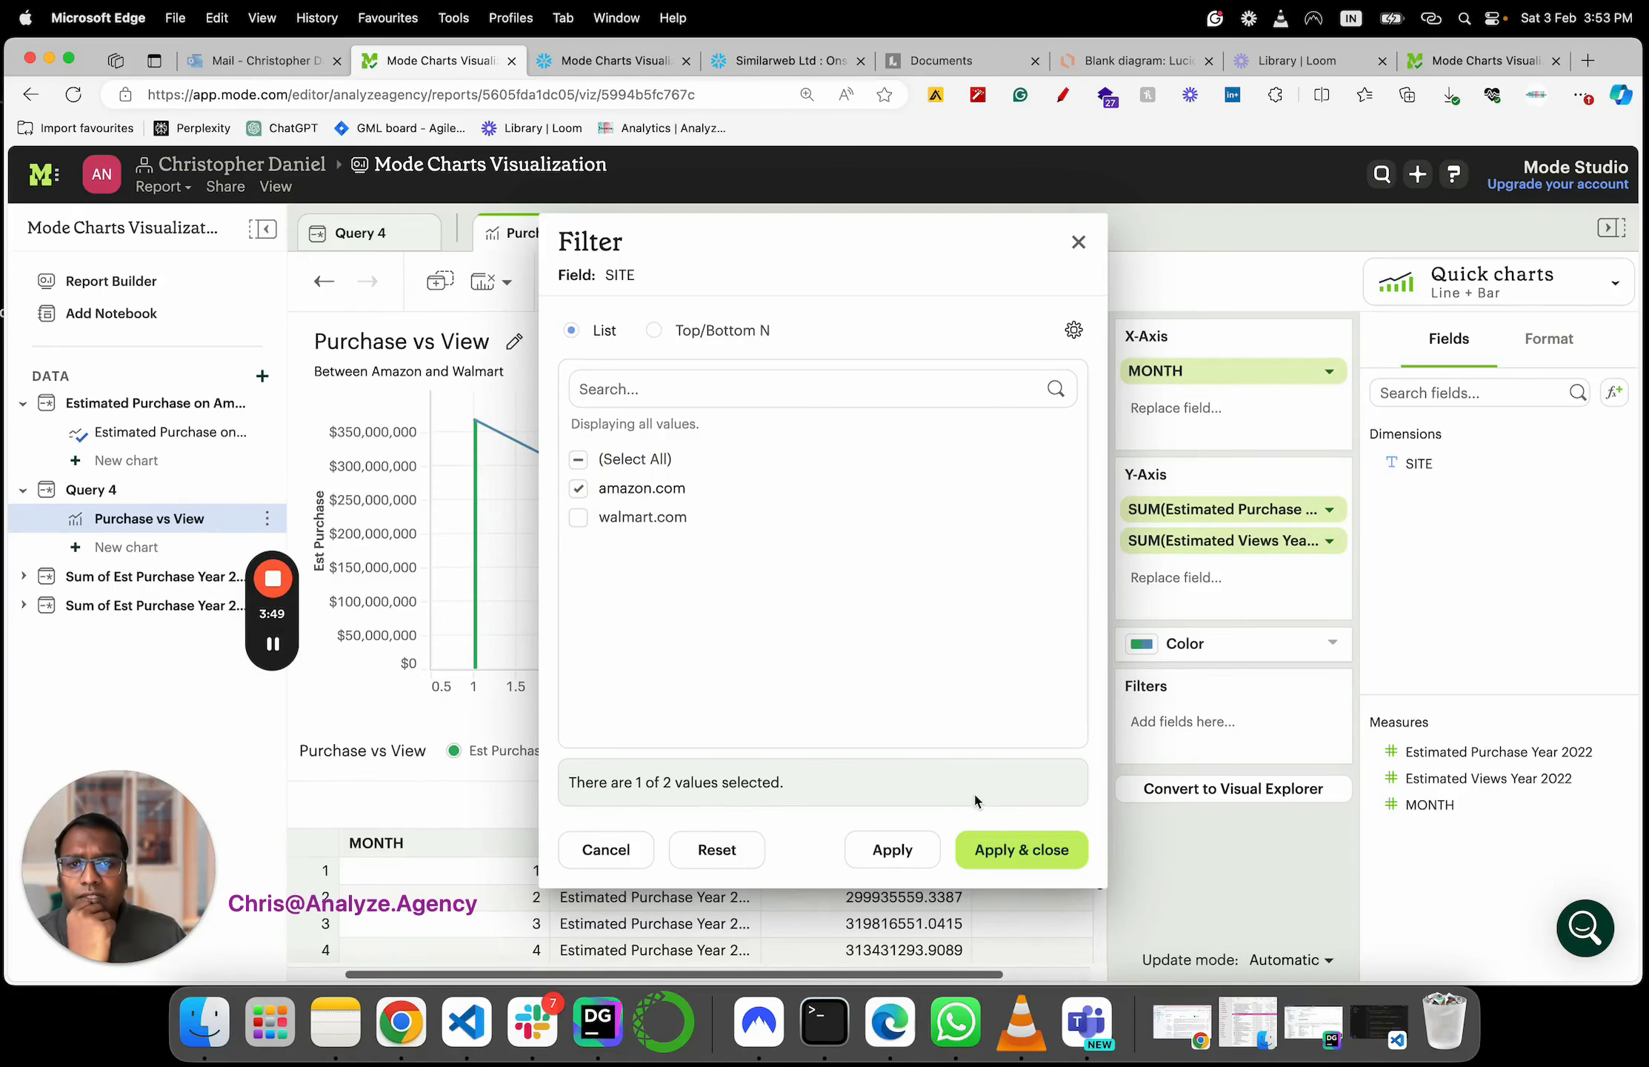
click(1052, 855)
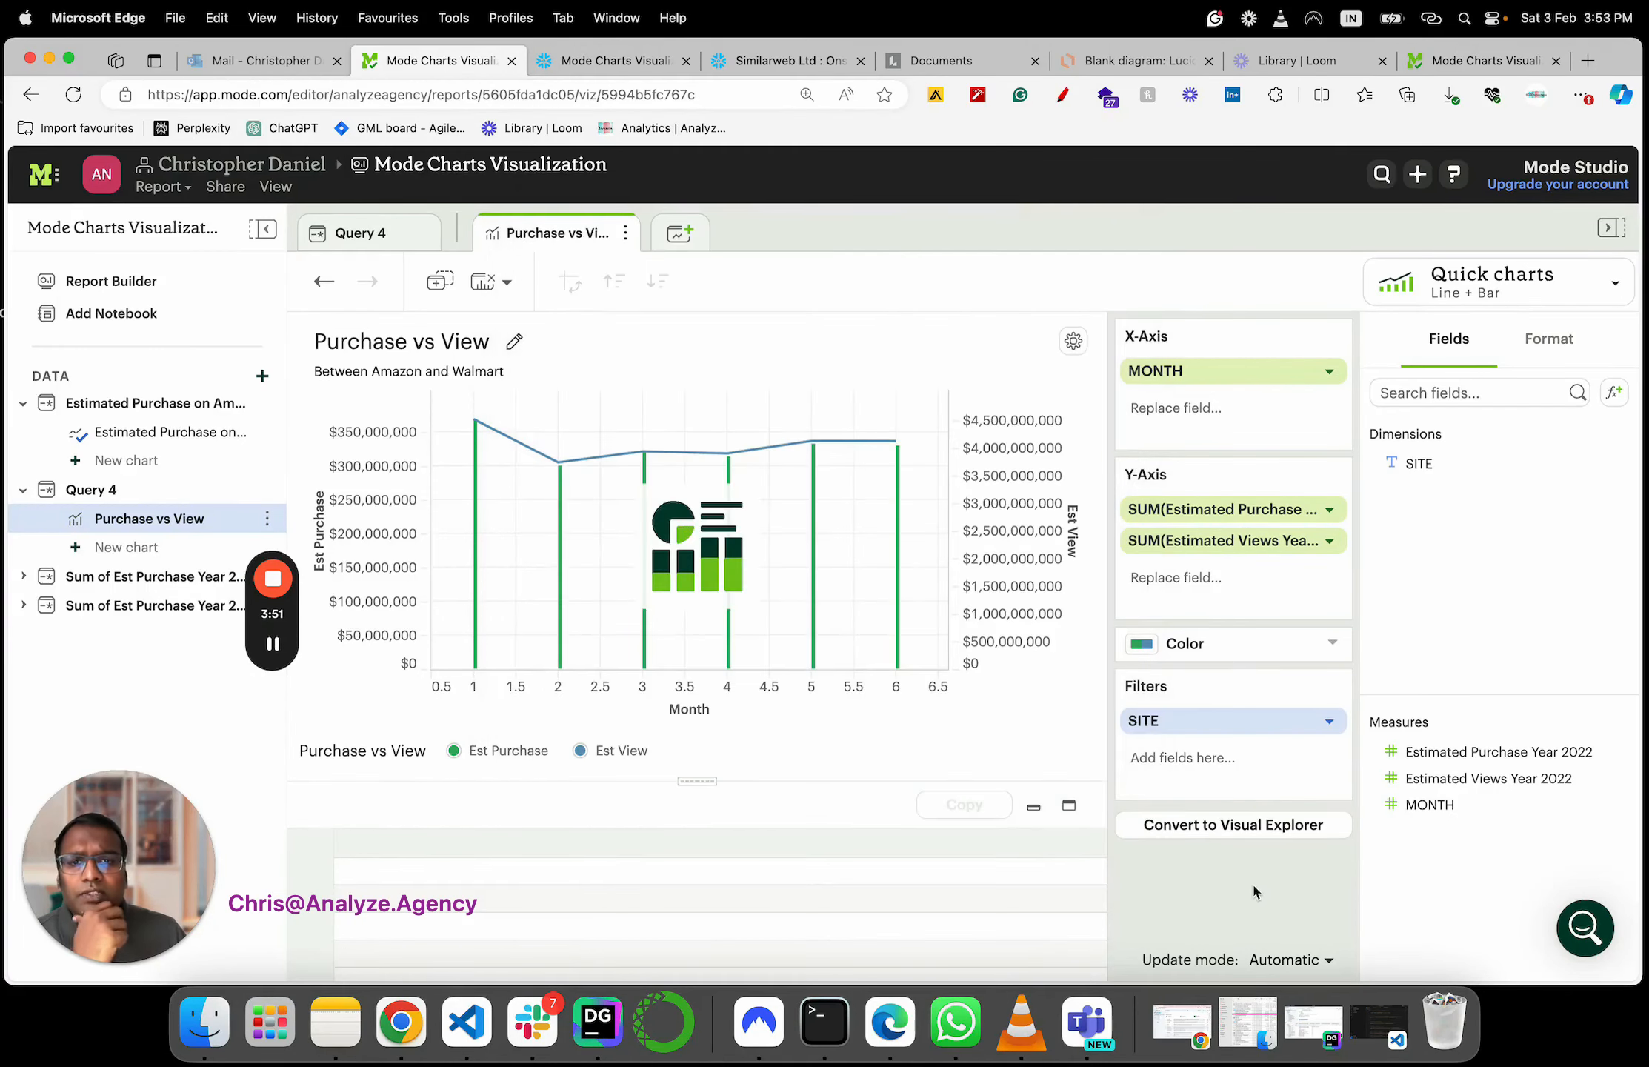
Change the chart description to "Amazon Only"
click(441, 371)
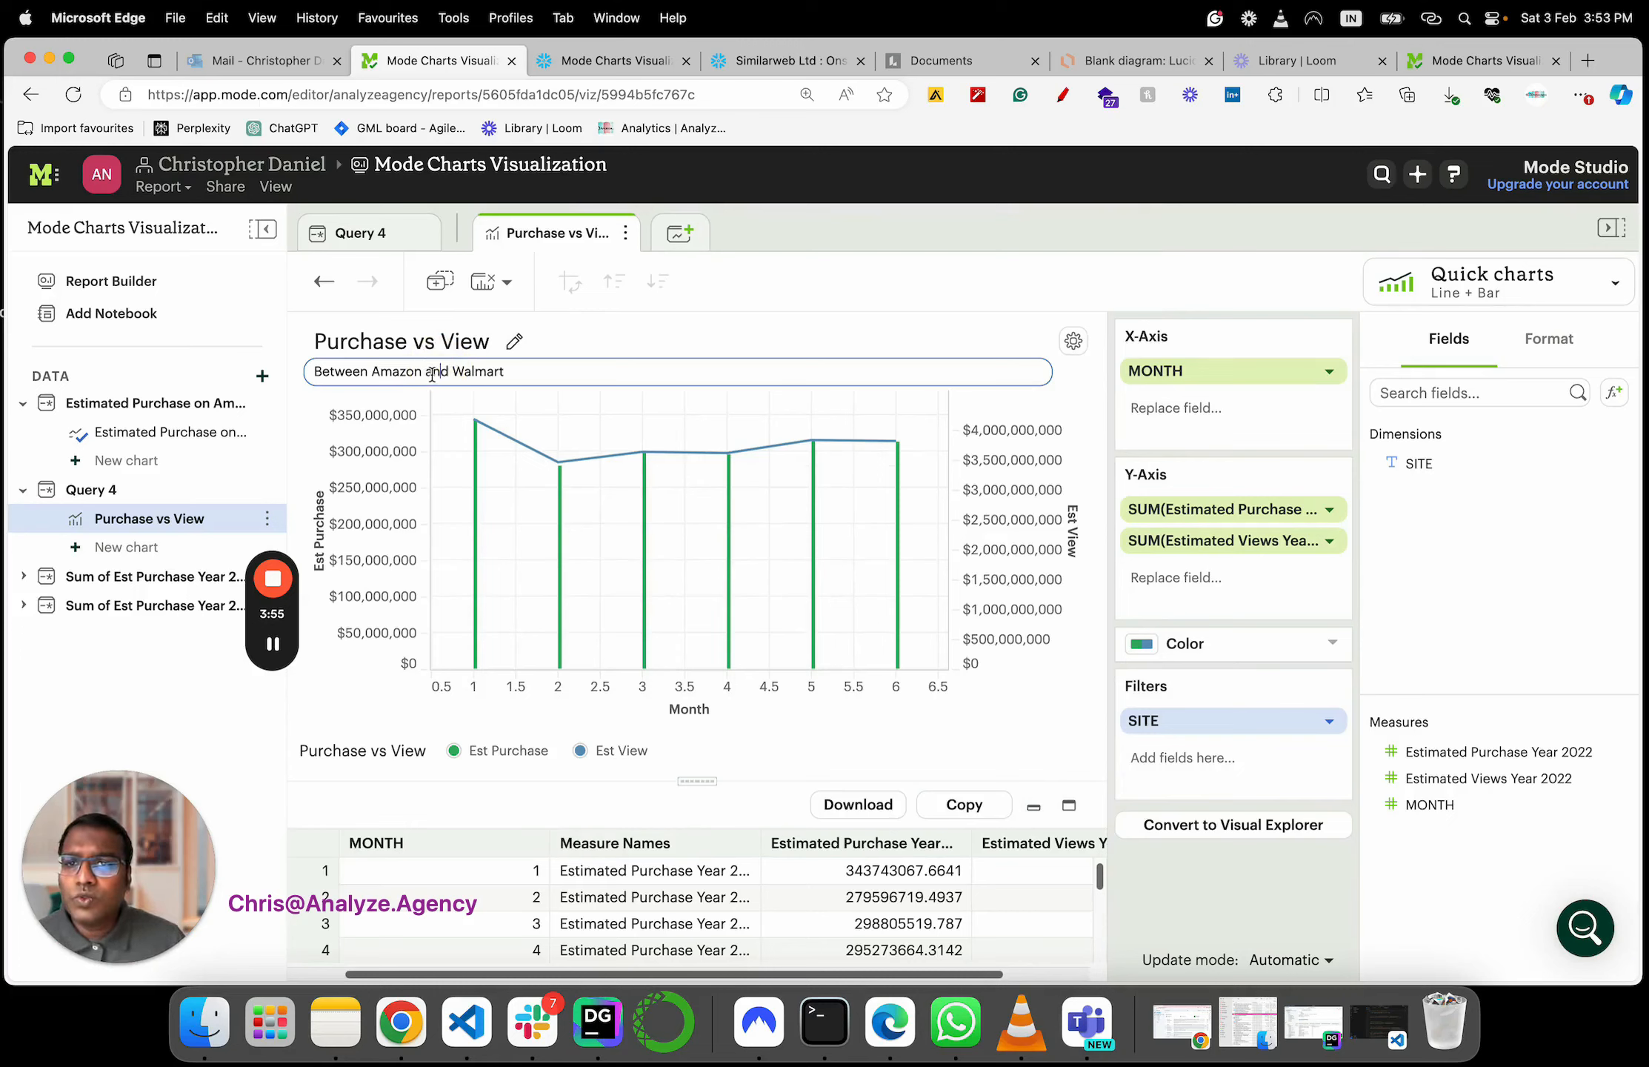
drag(364, 372, 467, 372)
key(BackSpace)
key(BackSpace)
text(Only)
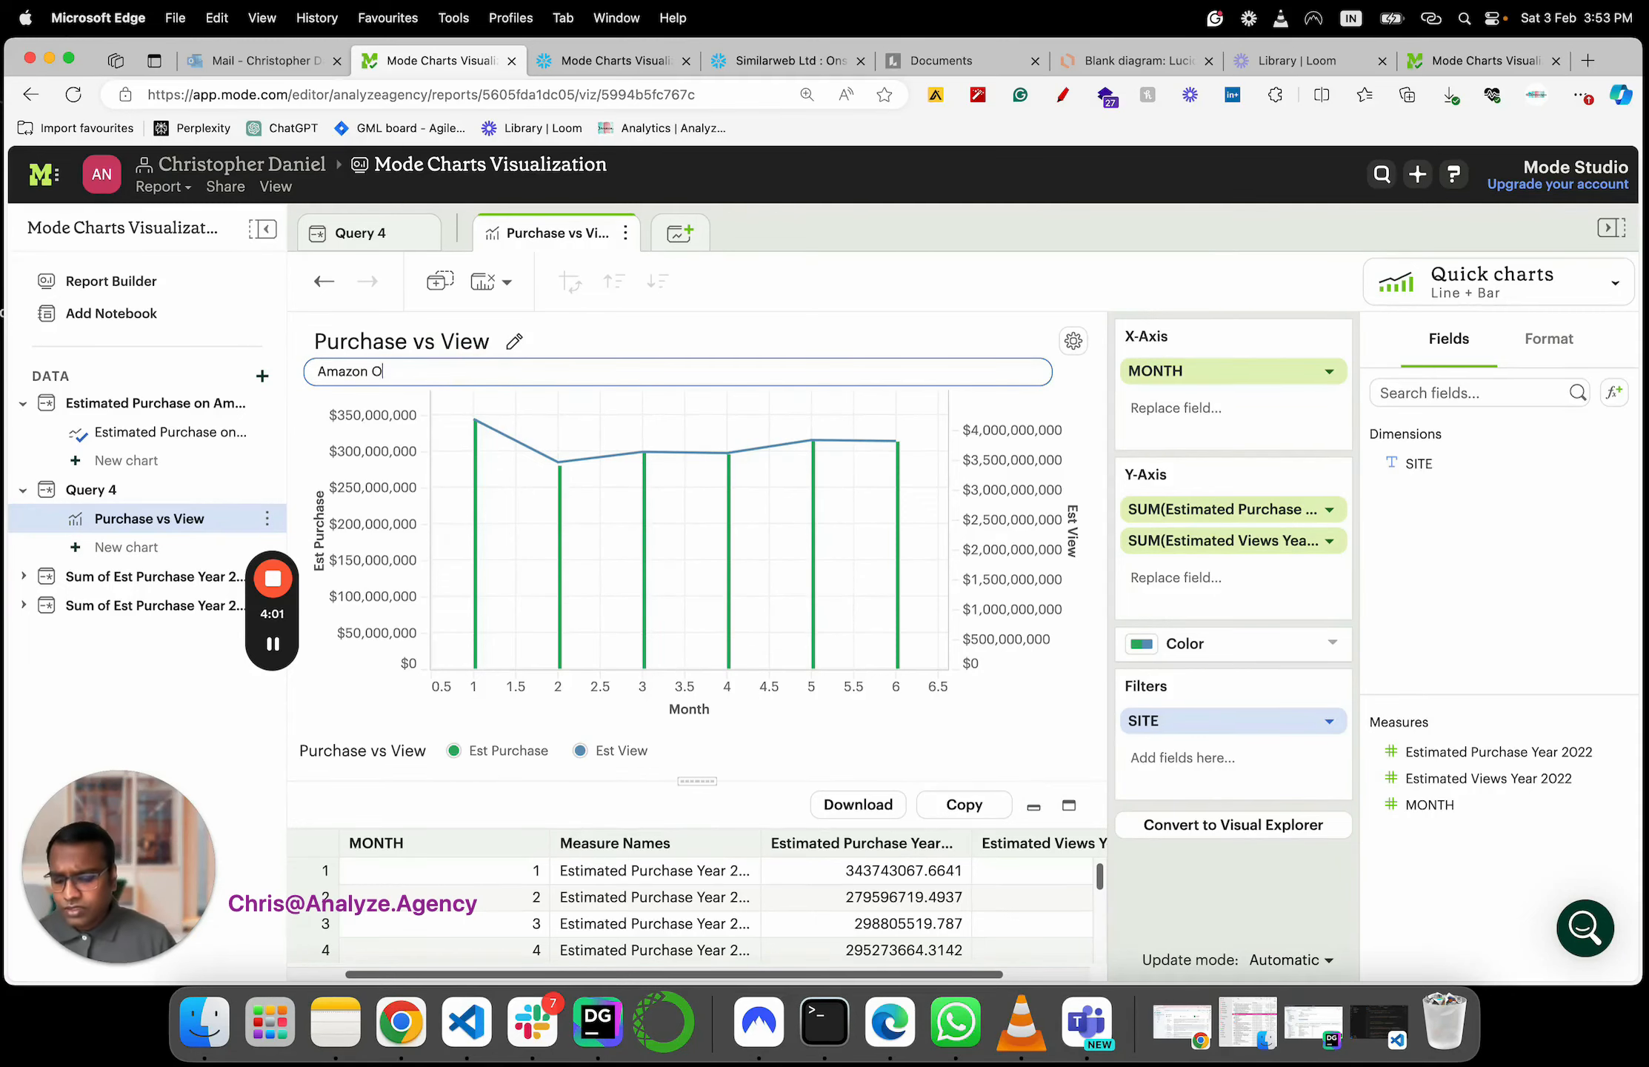
Rename the chart "Purchase vs View [Amazon]" and add it to the Report Builder
click(514, 341)
click(564, 342)
text([])
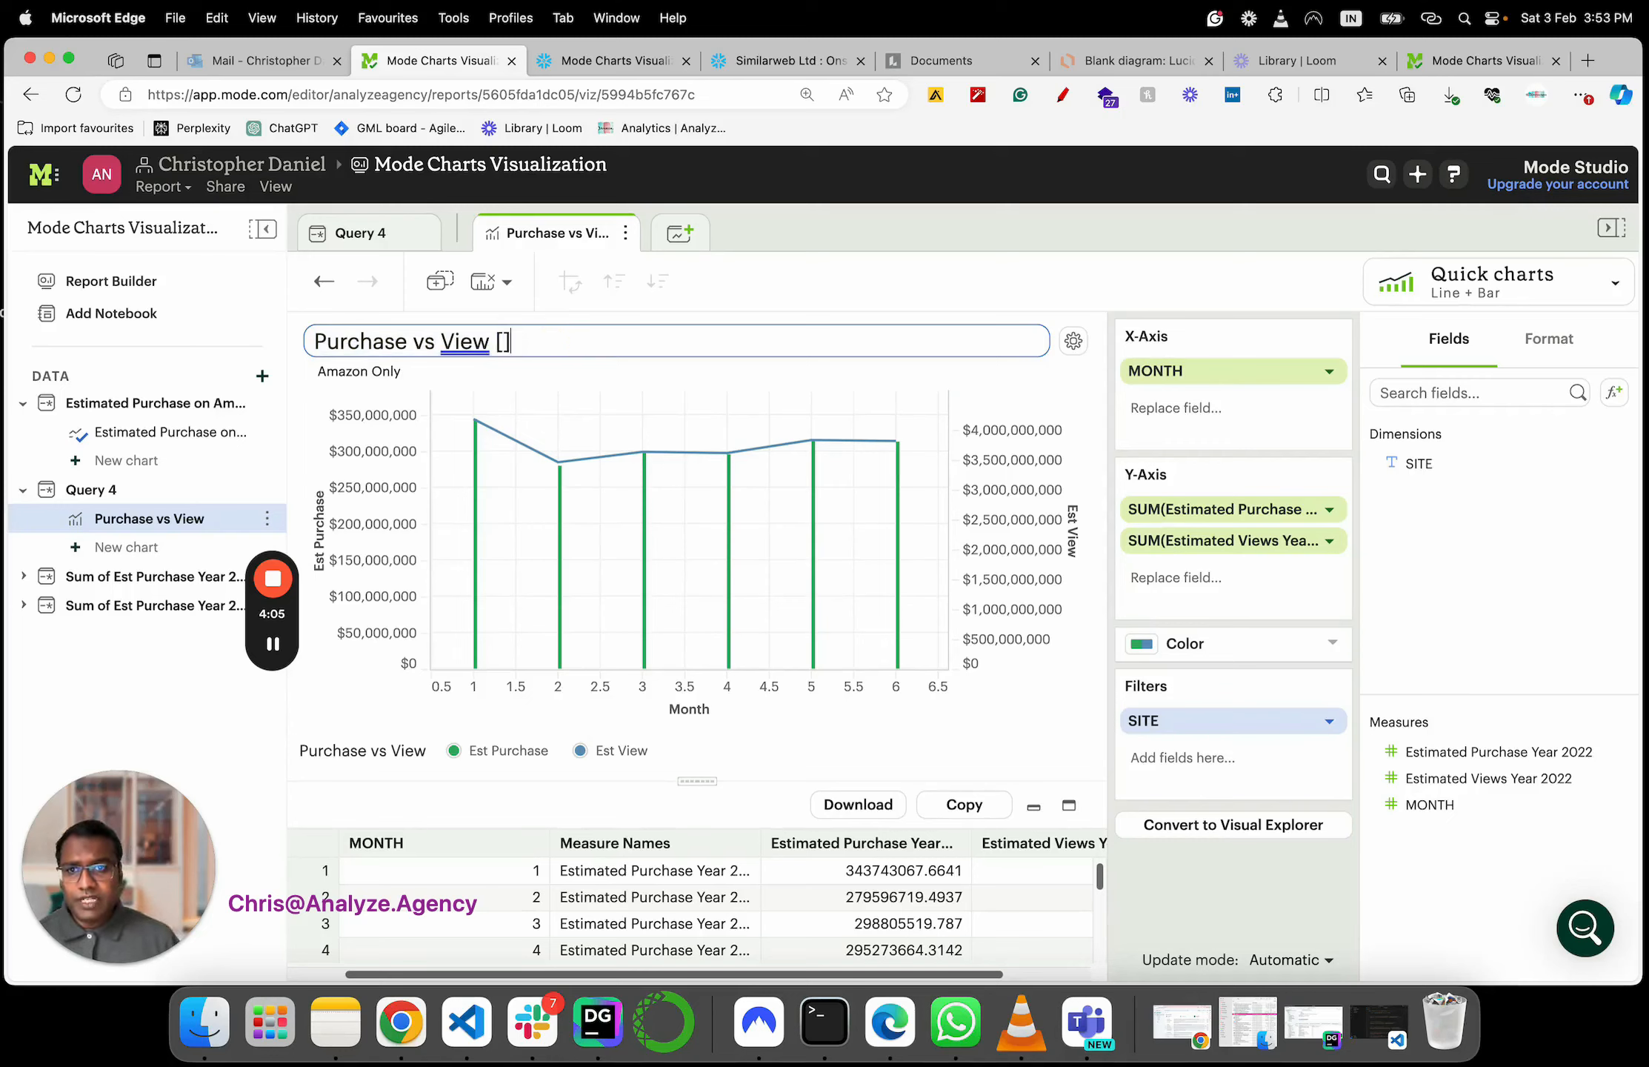
text(Amazon)
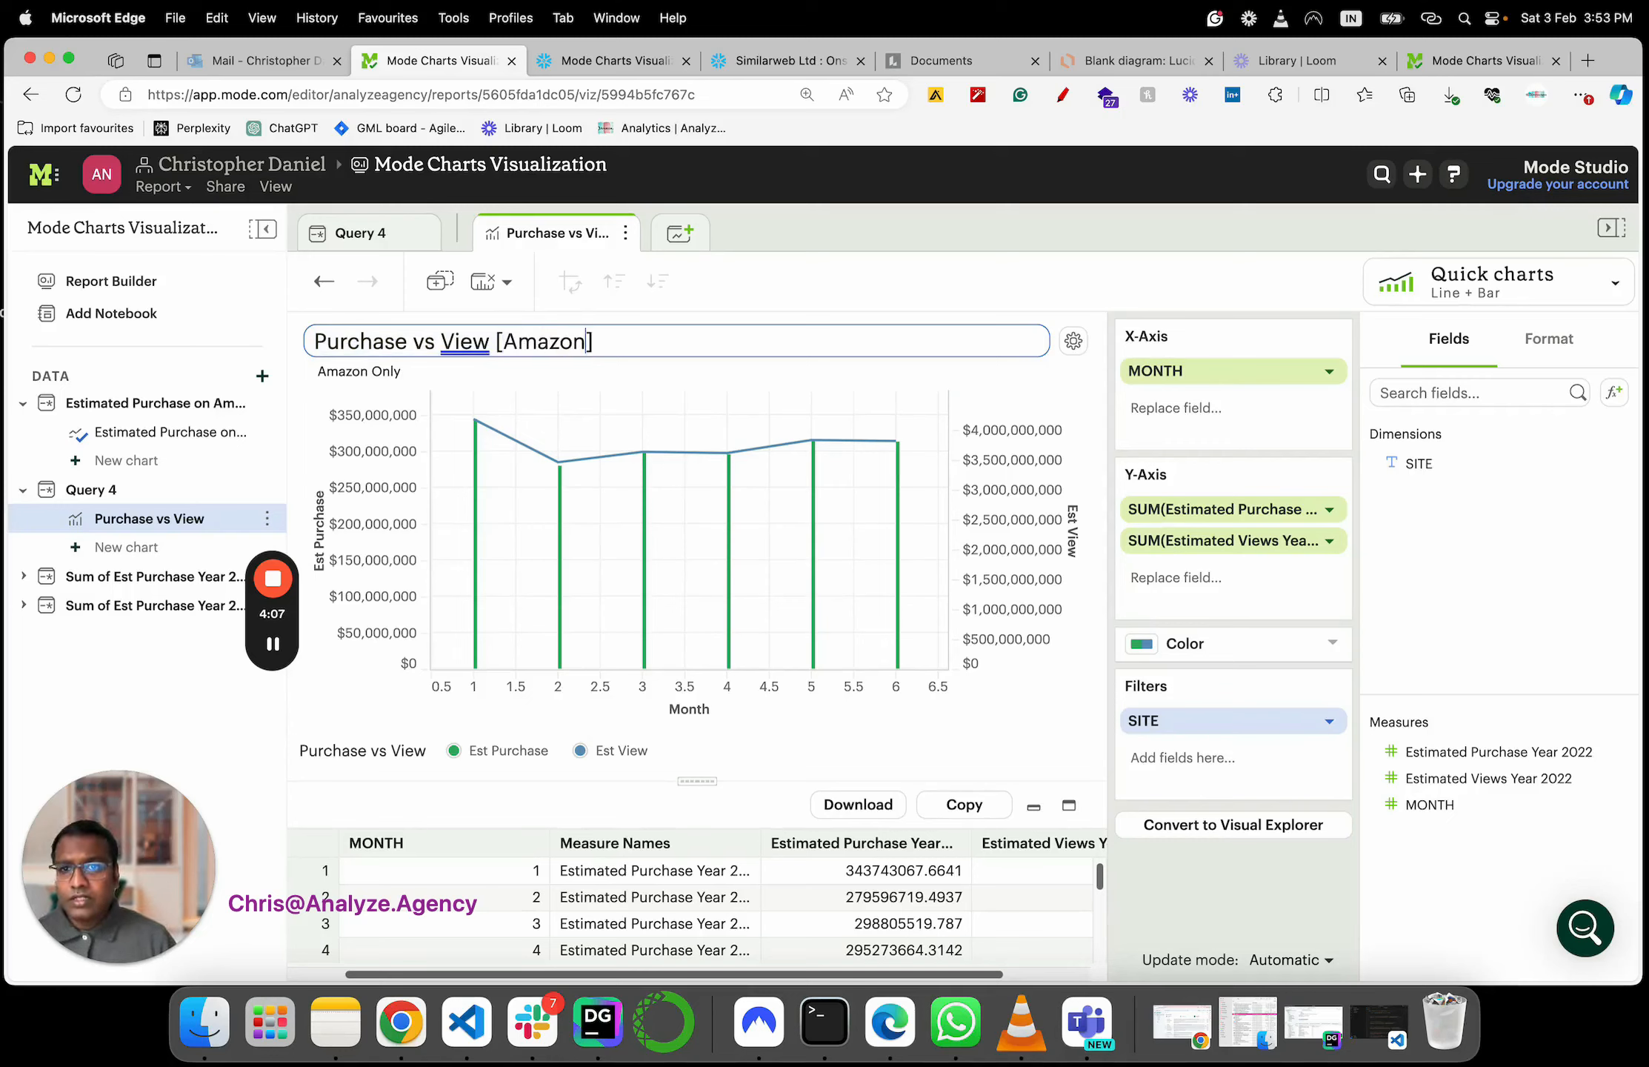
click(810, 296)
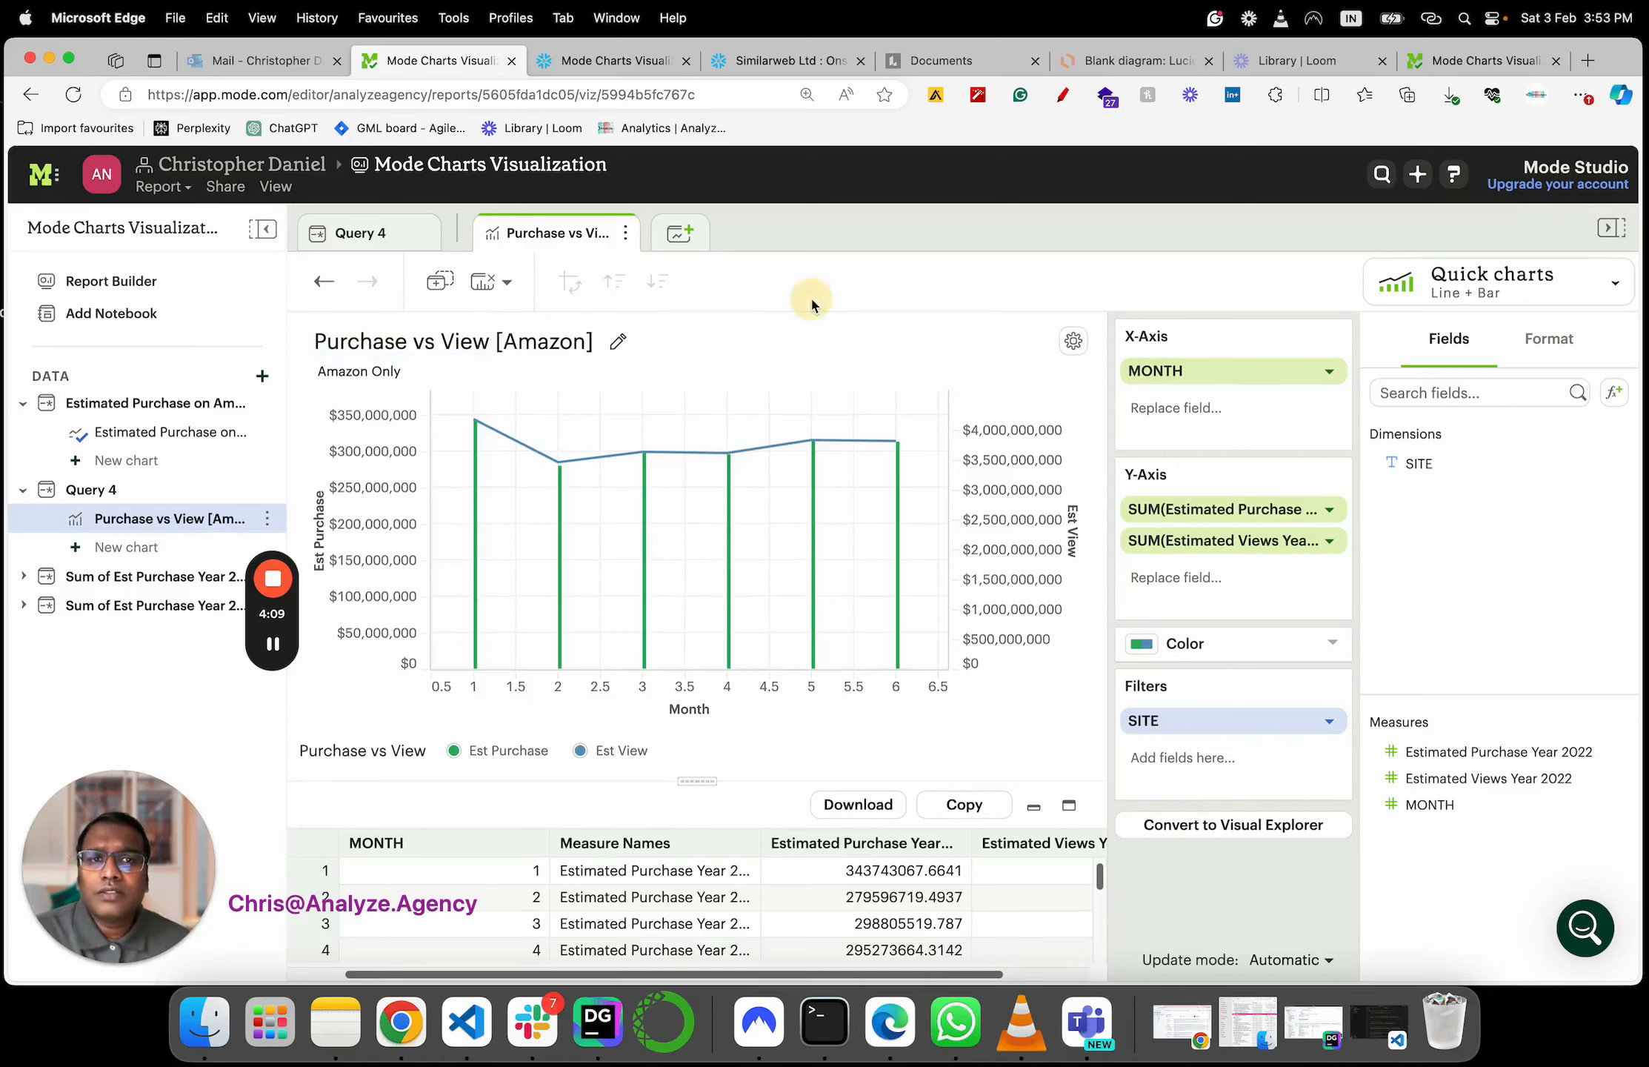
click(626, 239)
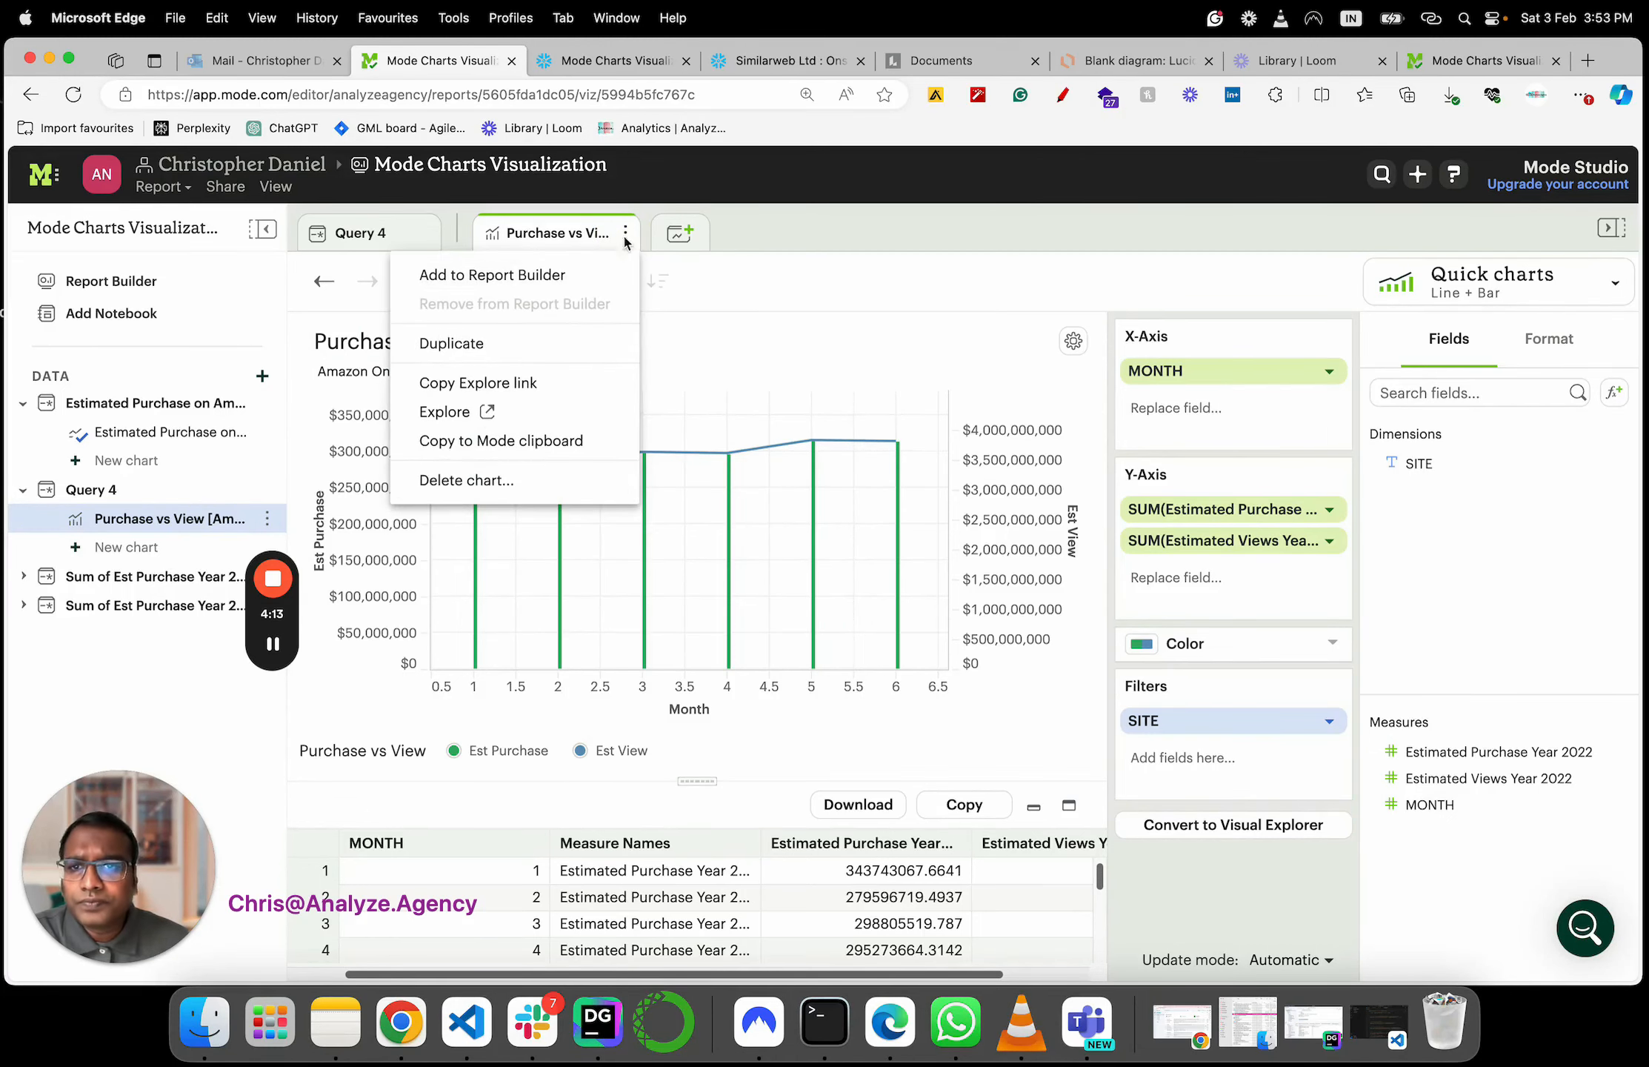
click(557, 280)
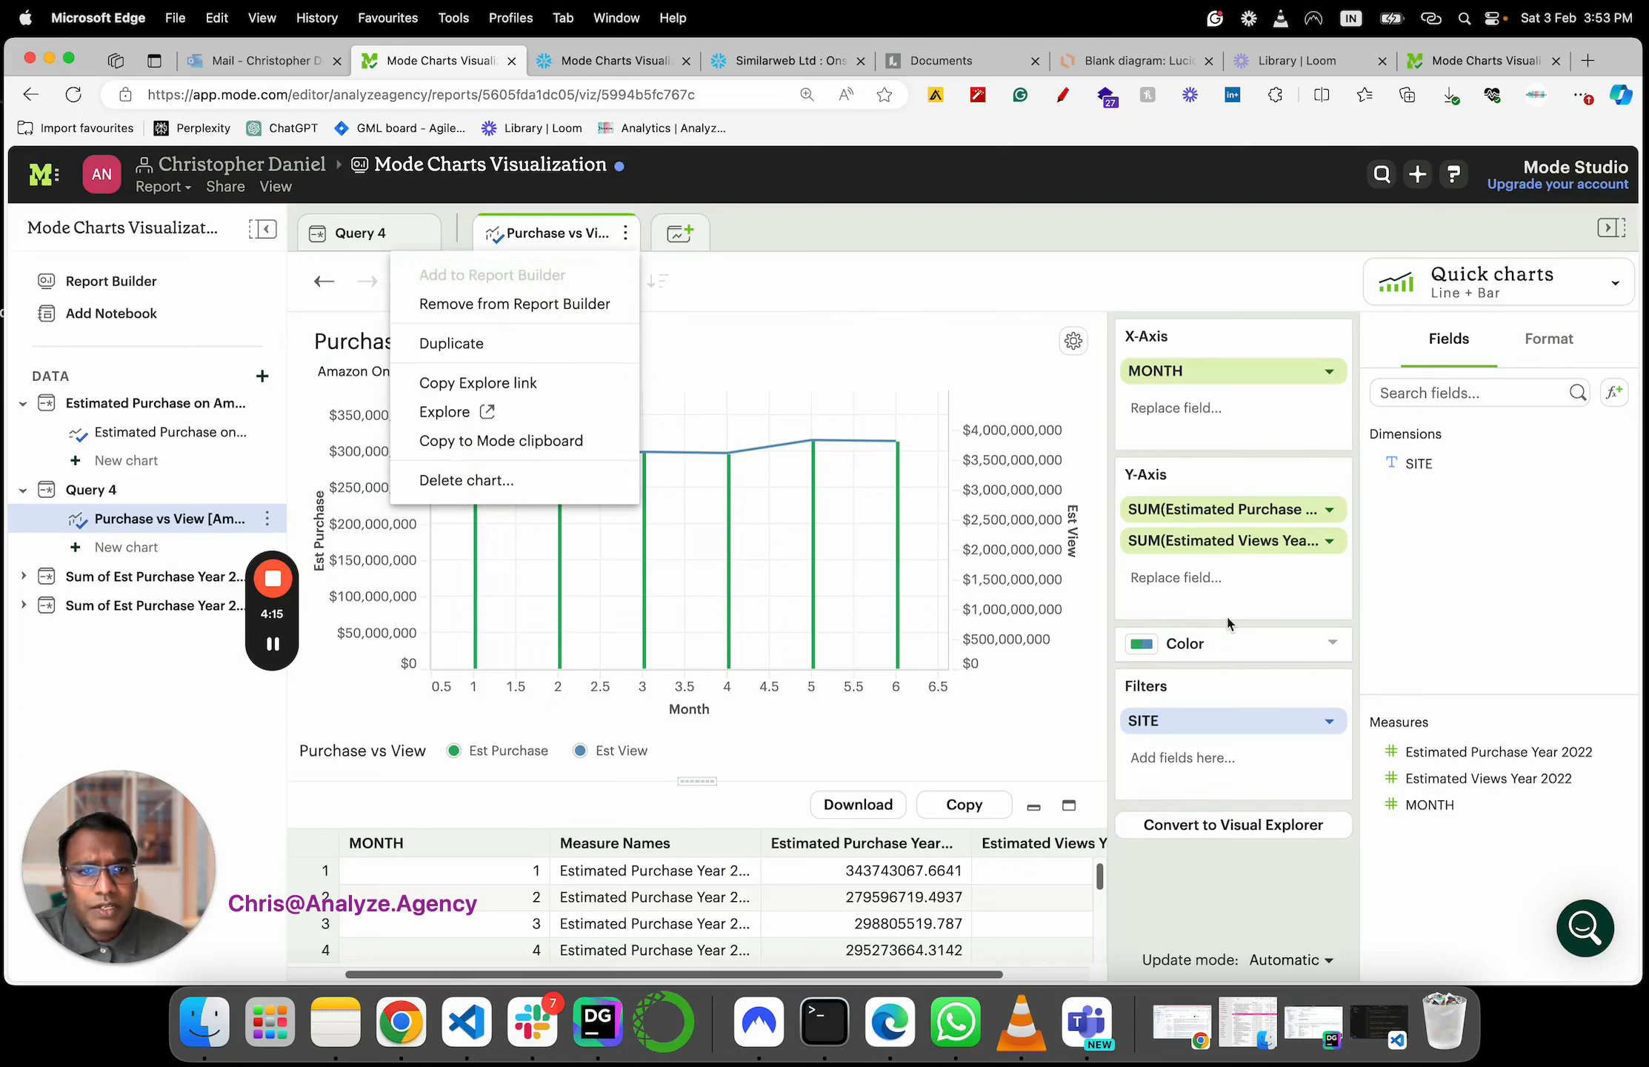
Assign the Colorblind Friendly Ten color palette to the purchase and view series
click(1257, 638)
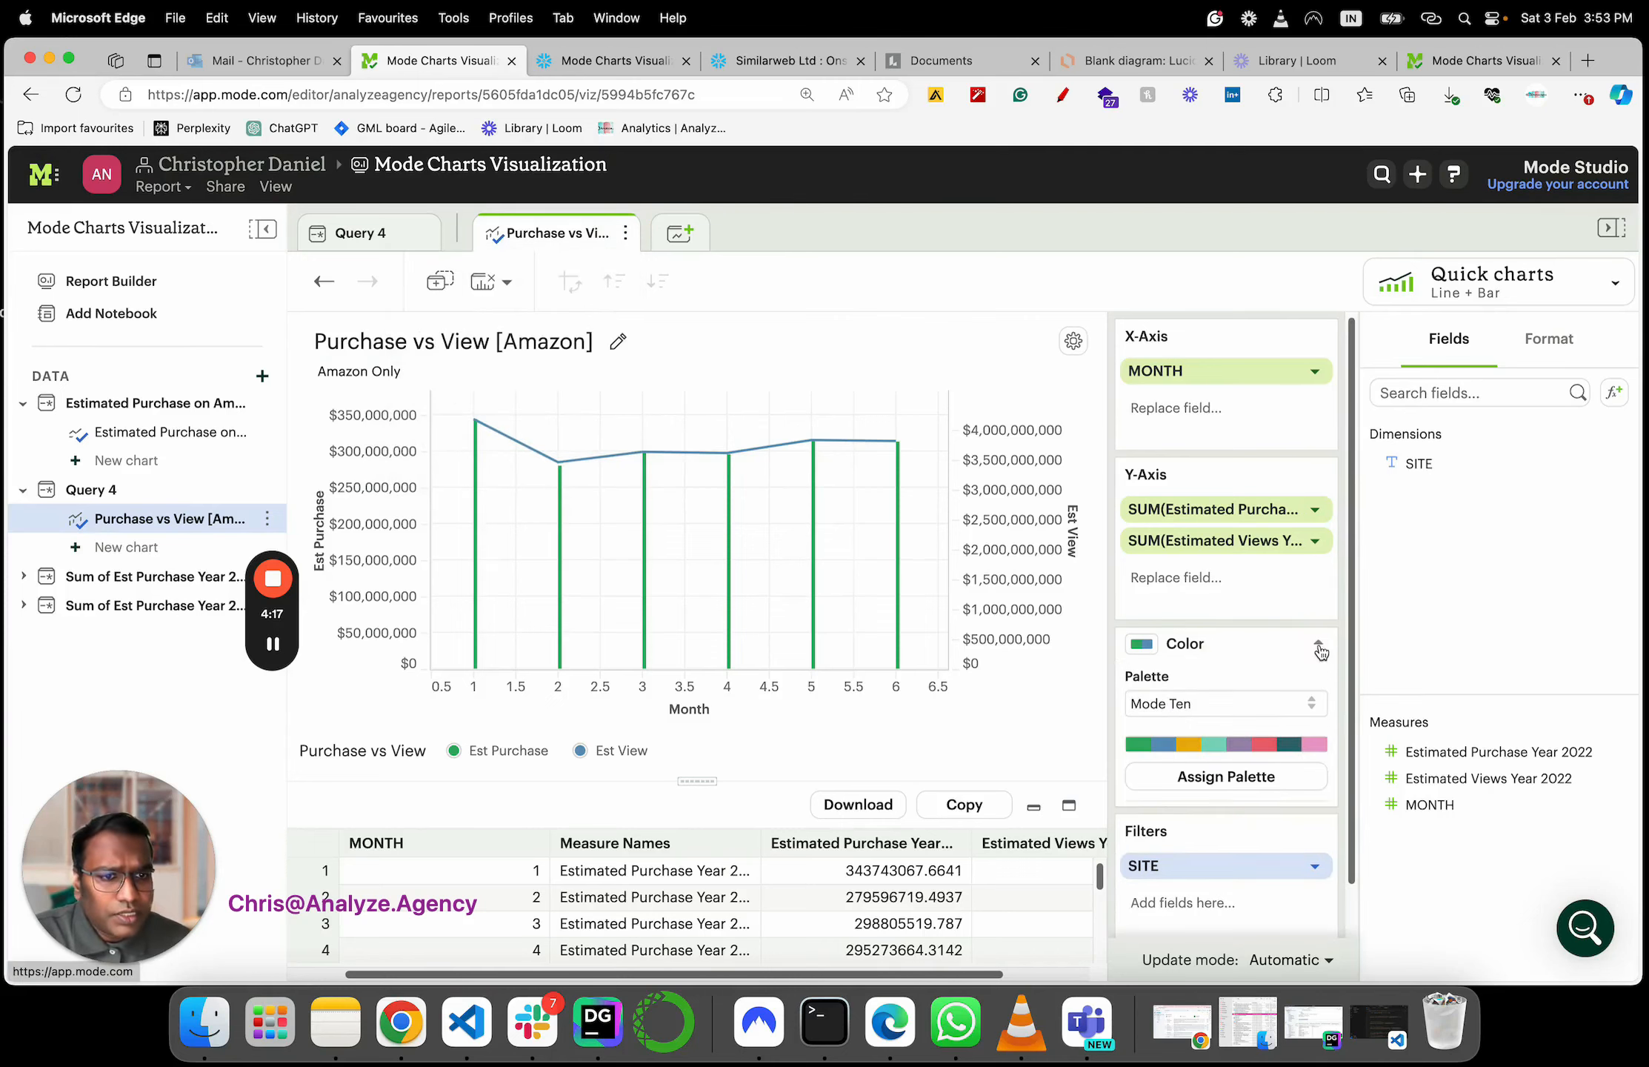
click(1300, 703)
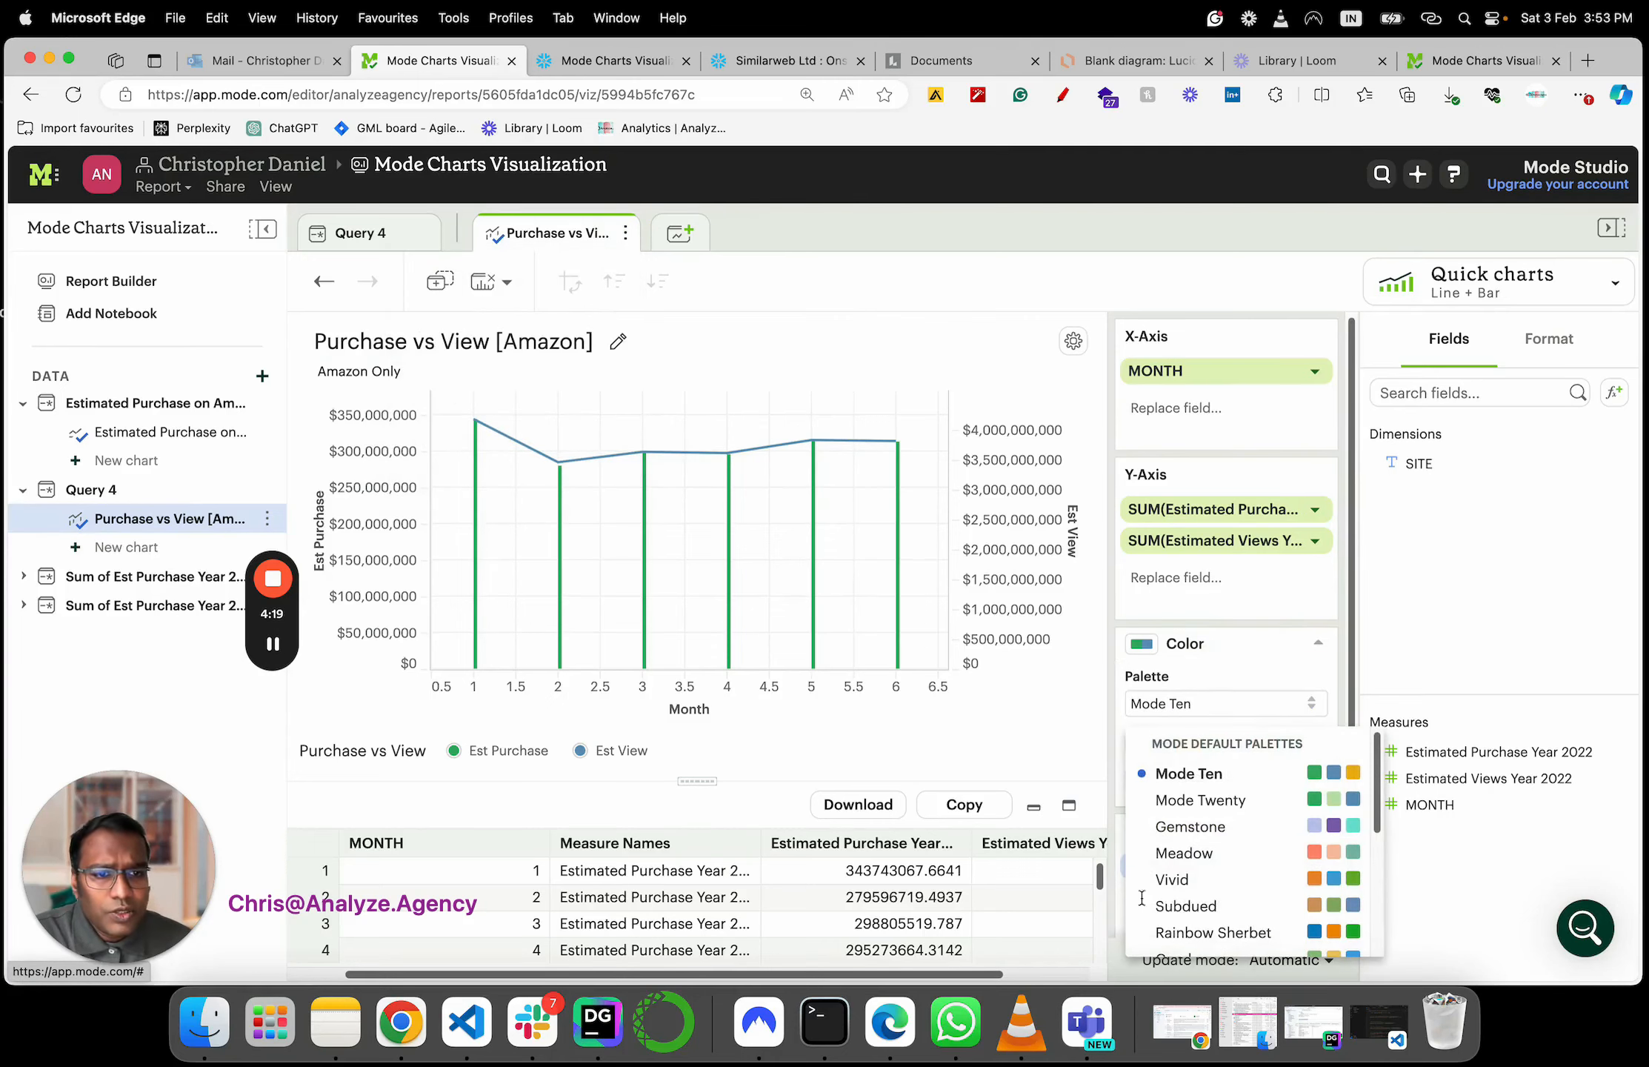
scroll(1222, 861, down, 6)
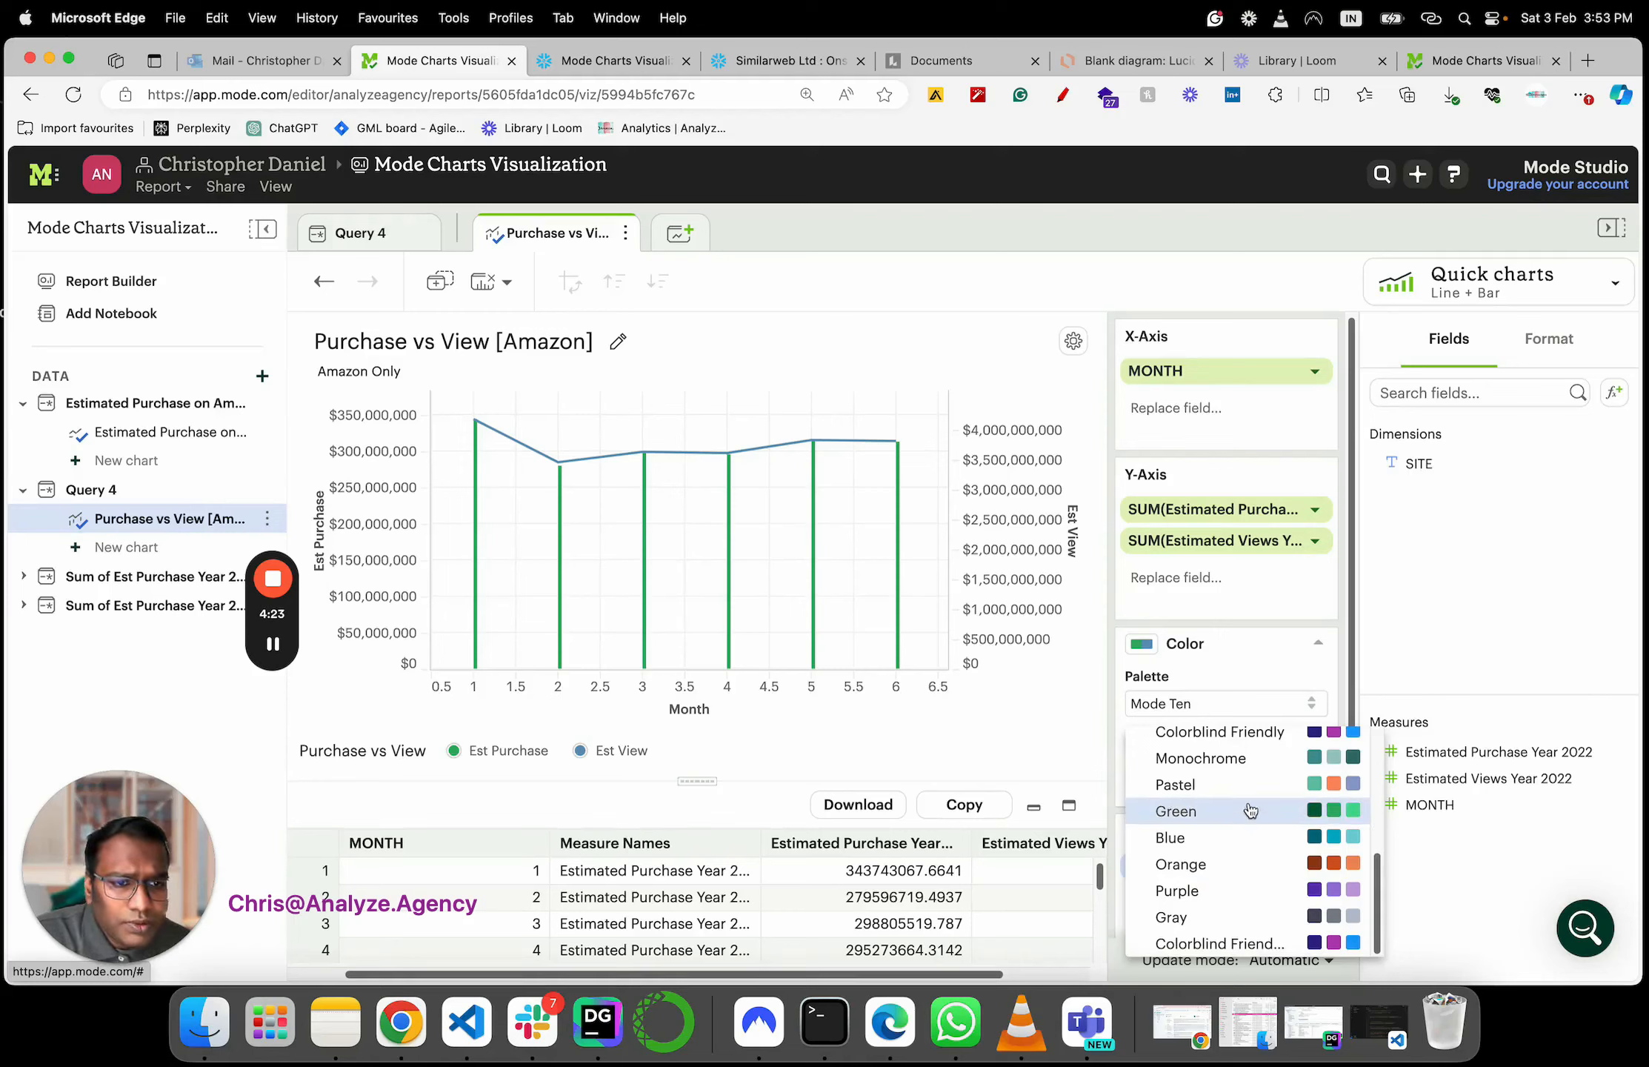
click(1249, 944)
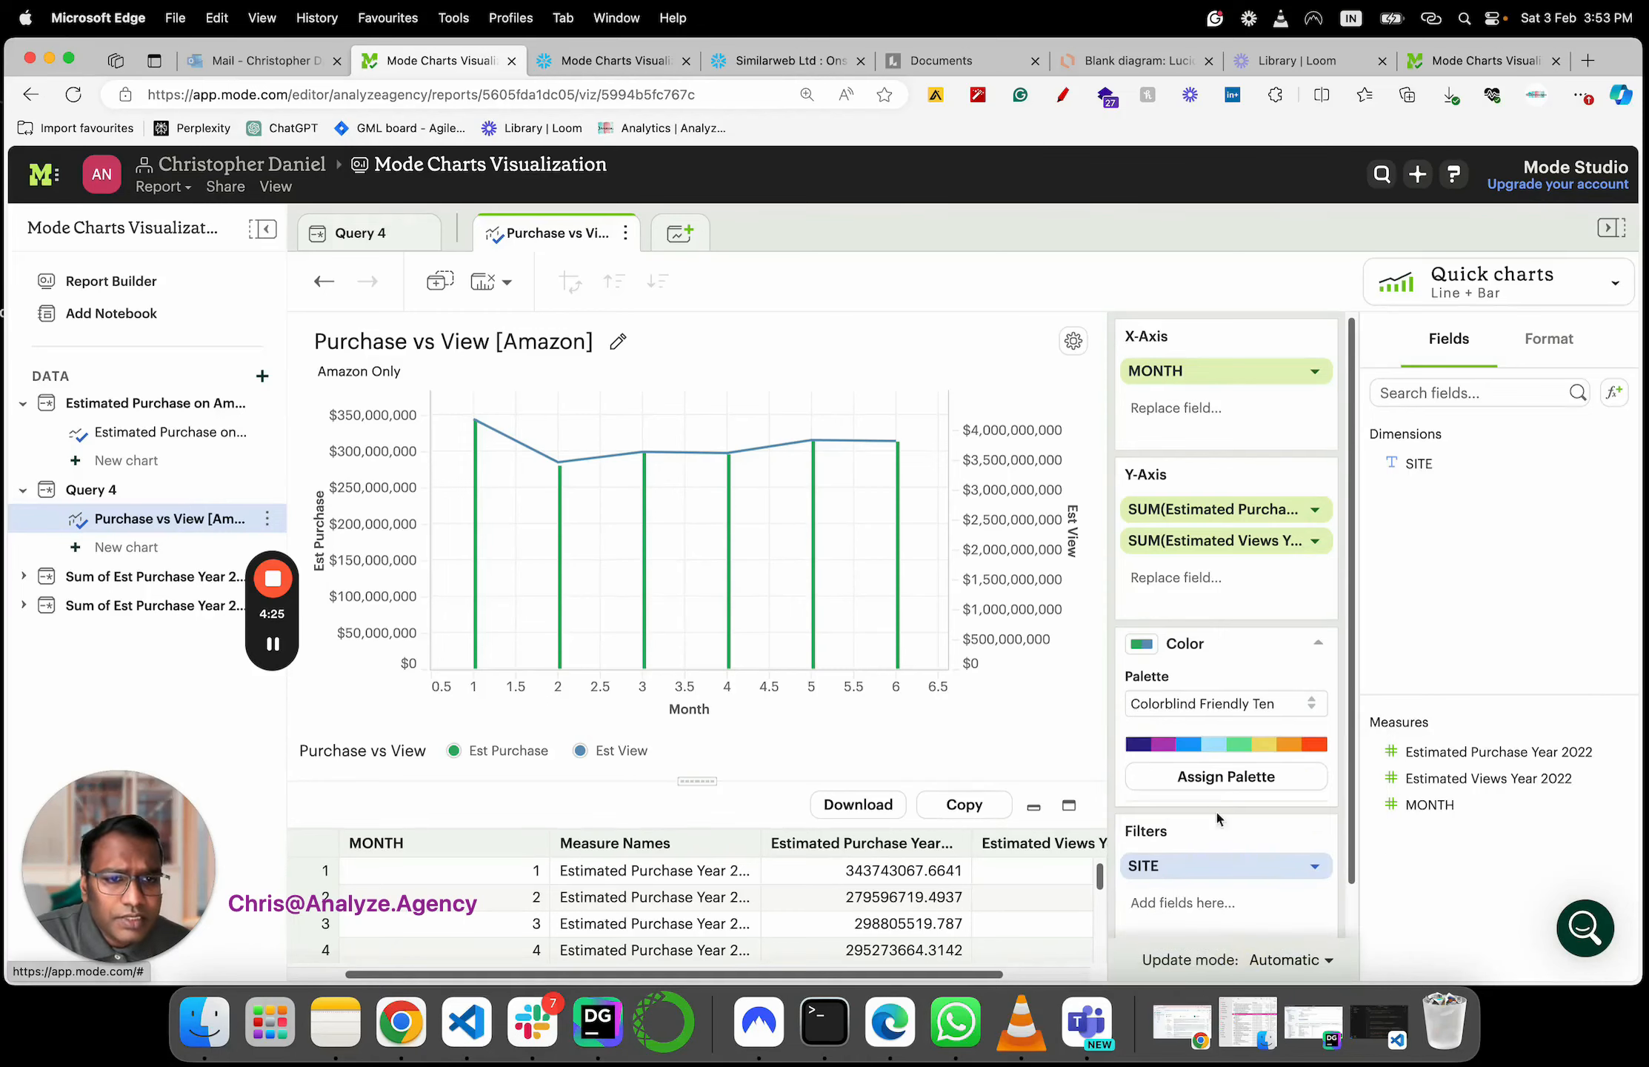
click(1217, 782)
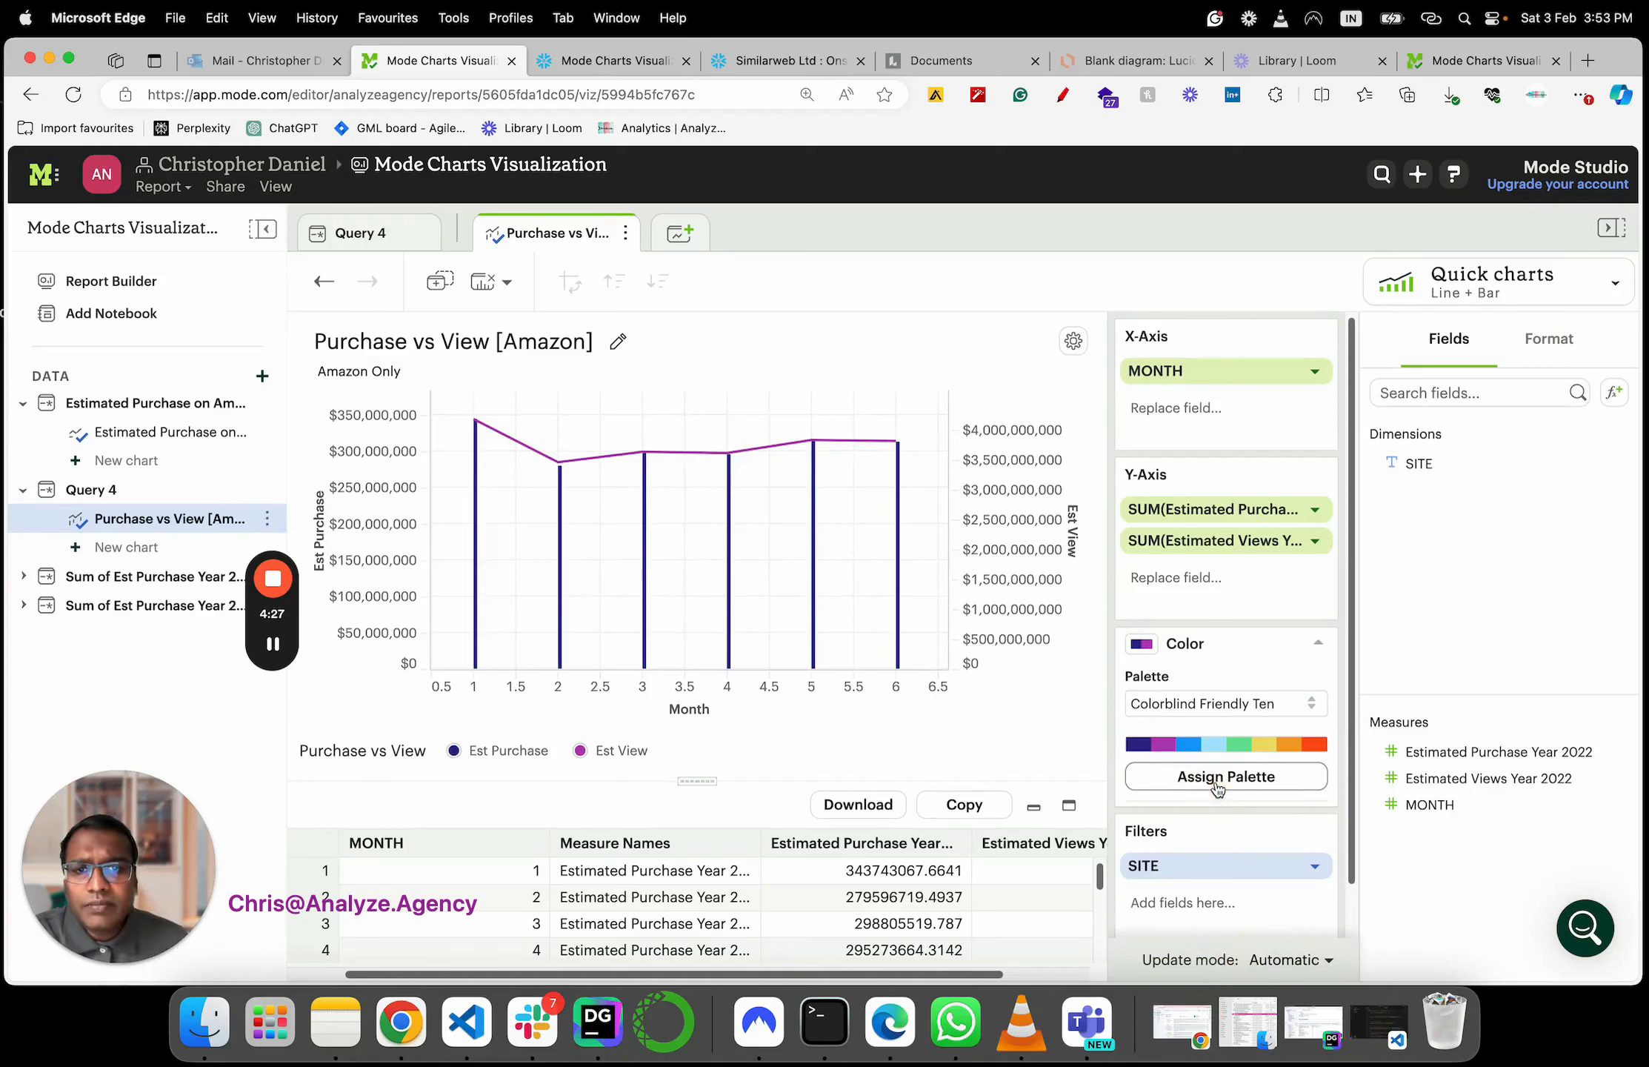
Try the Meadow and Subdued color palettes on the purchase and view series
click(1219, 715)
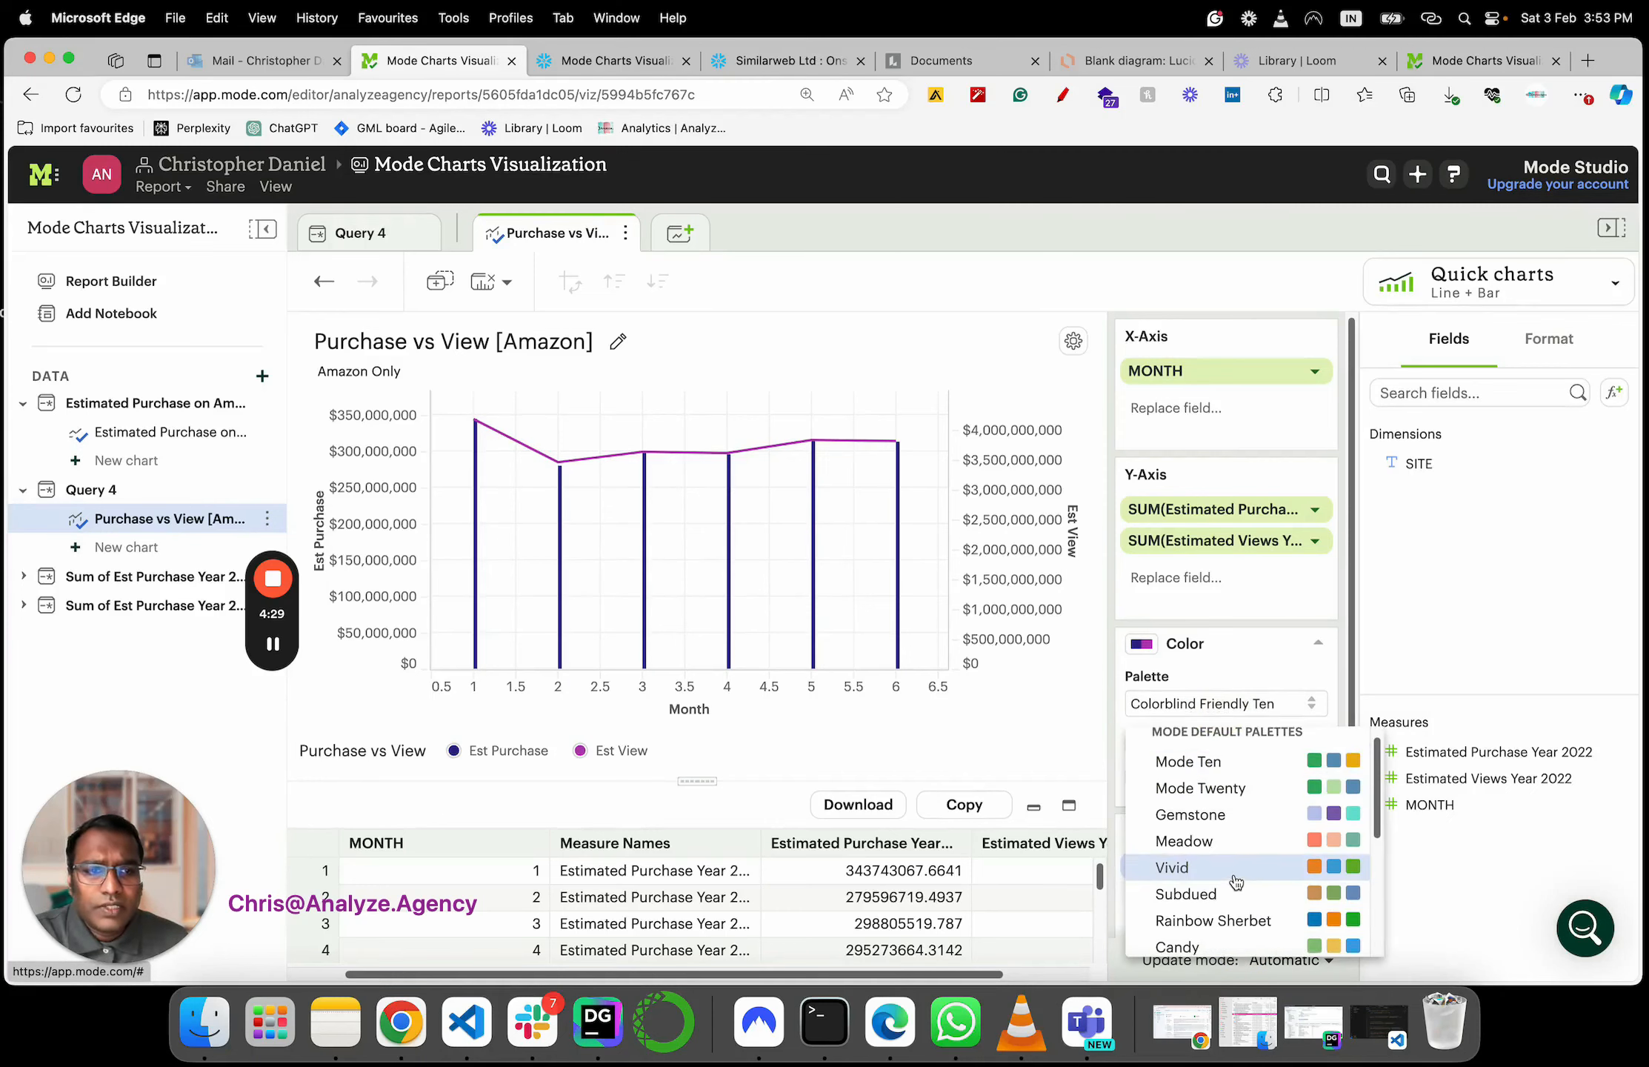
click(1234, 842)
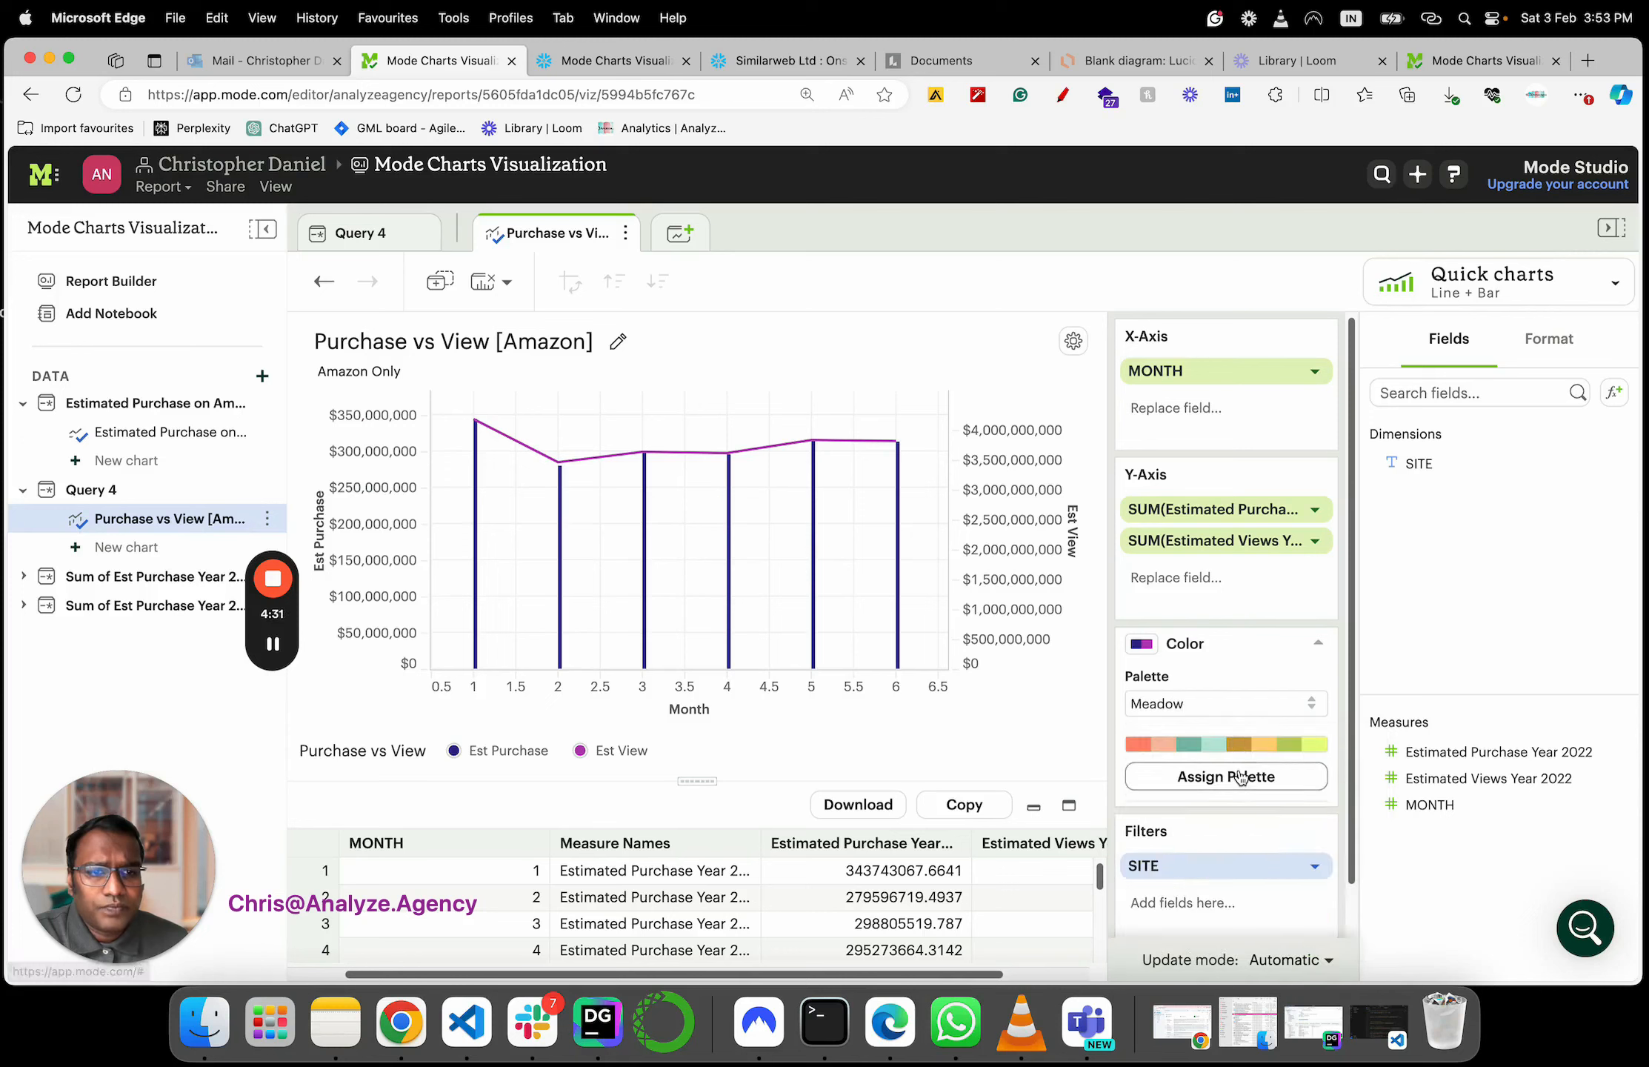
click(1241, 778)
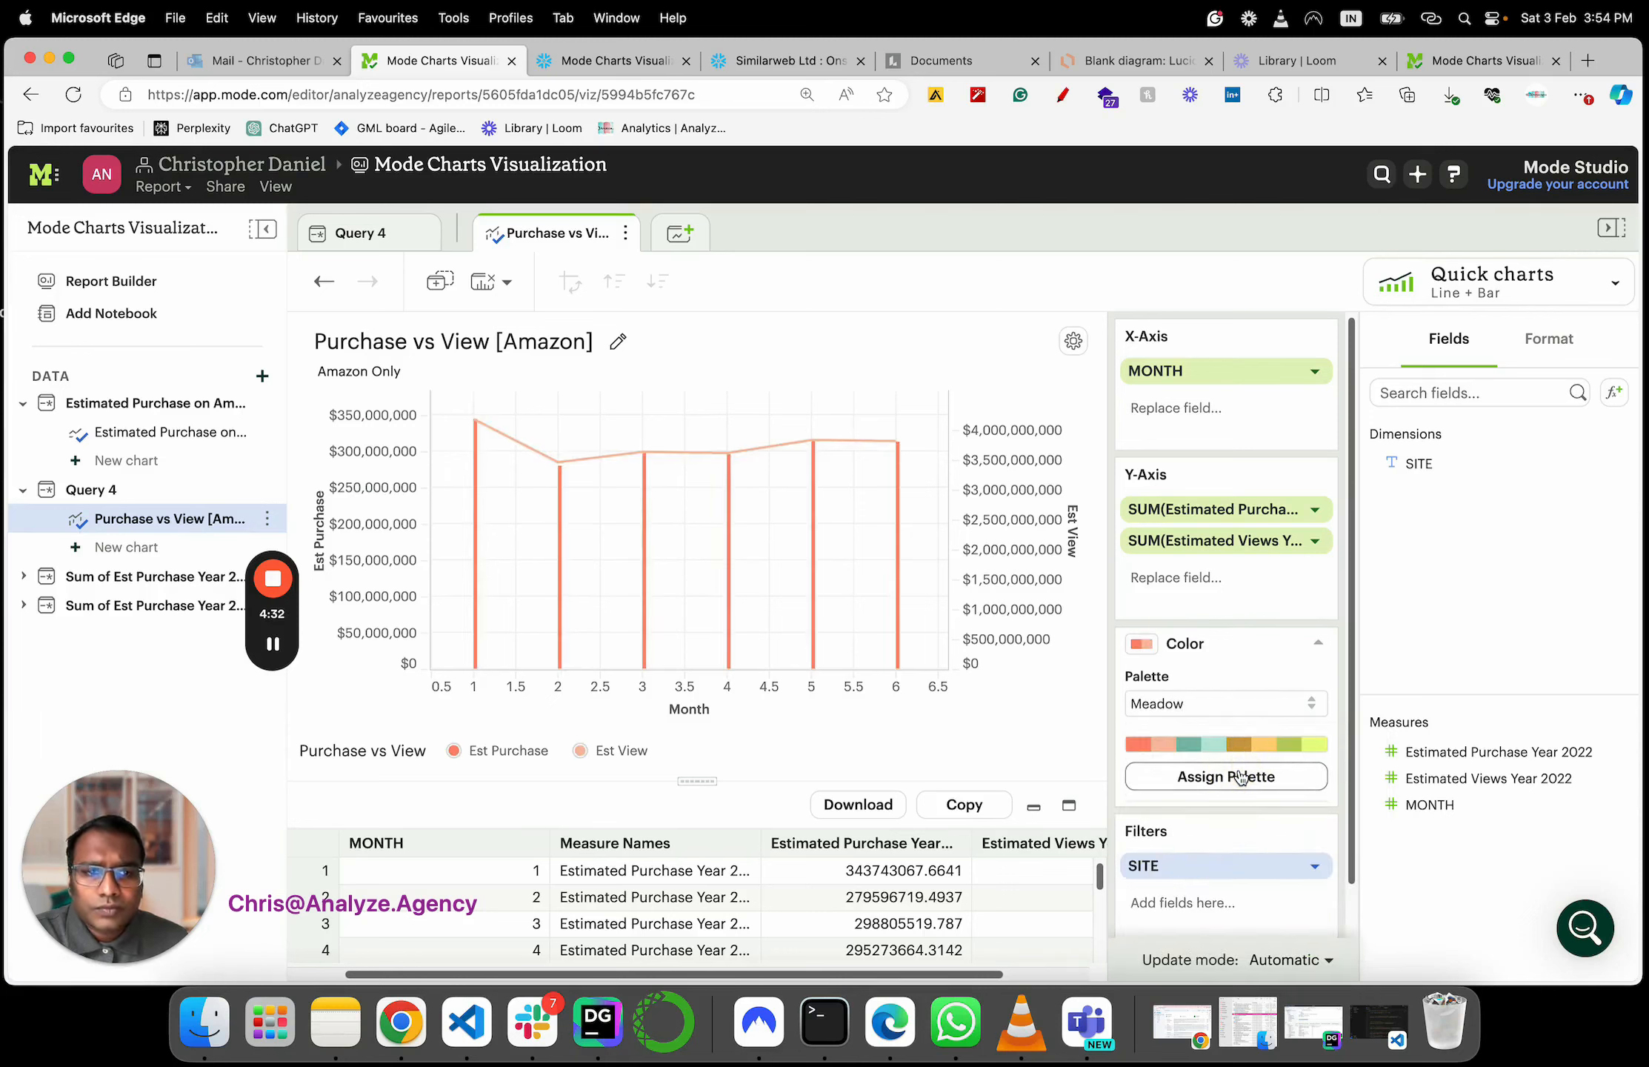
click(1236, 708)
click(1224, 900)
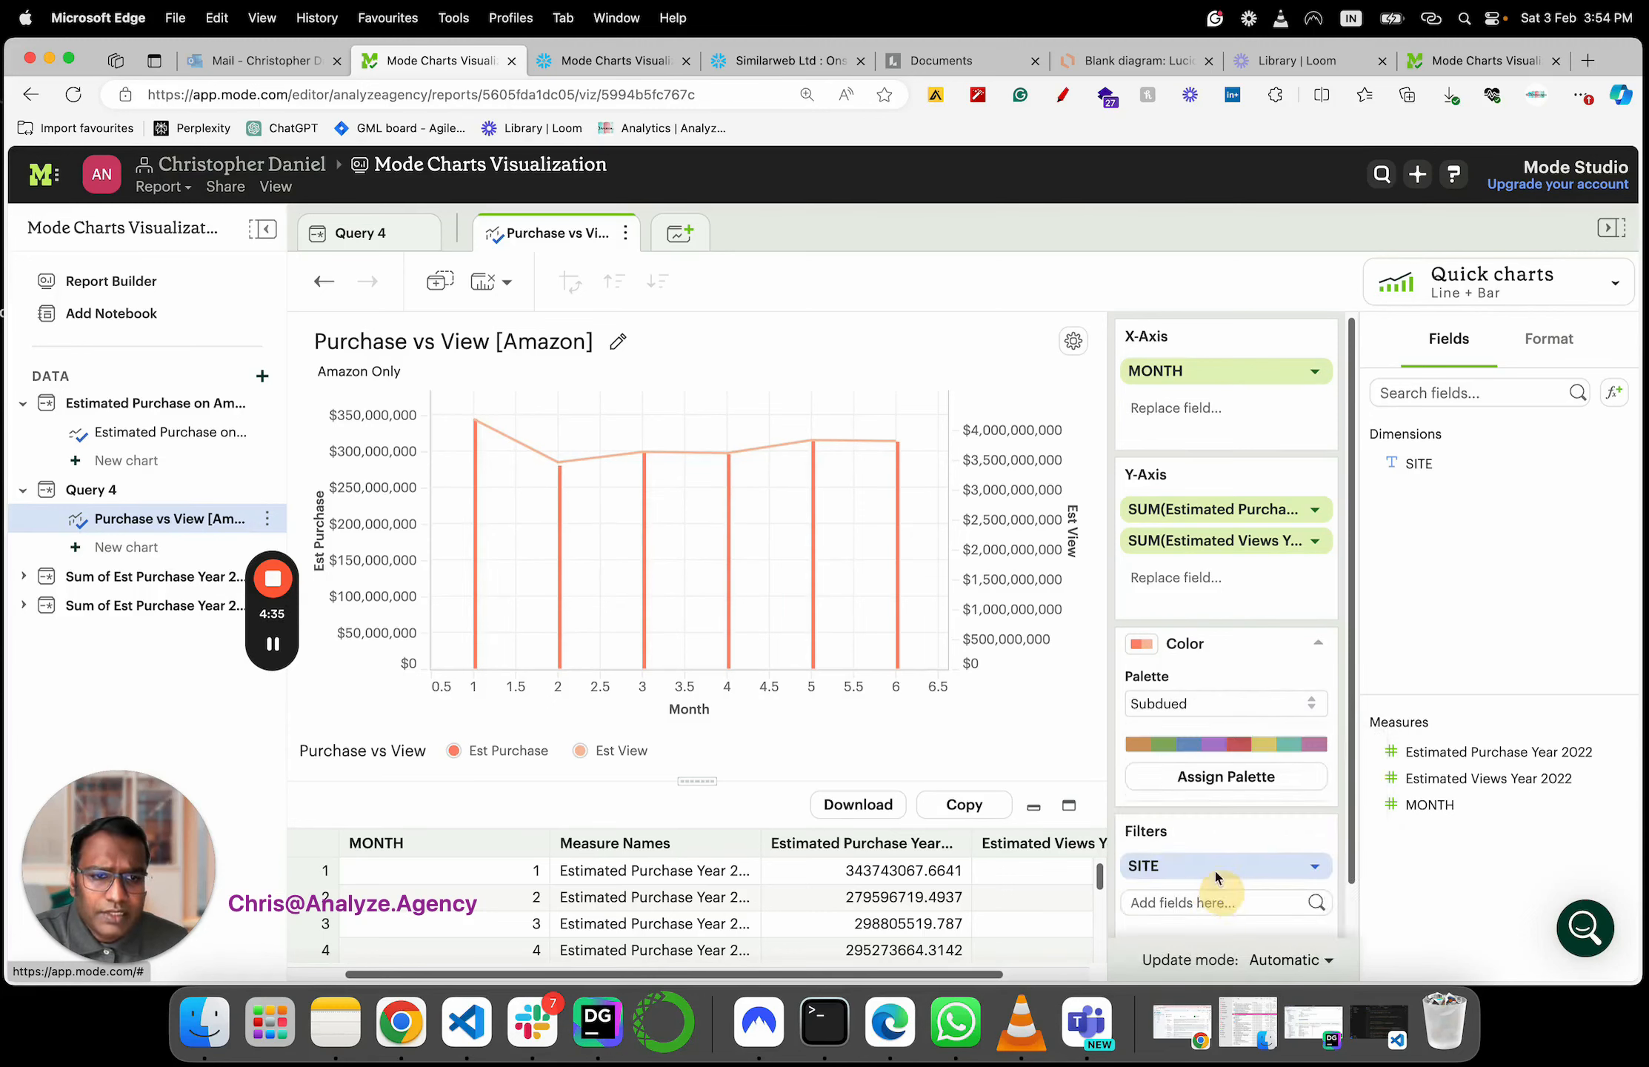
click(1215, 779)
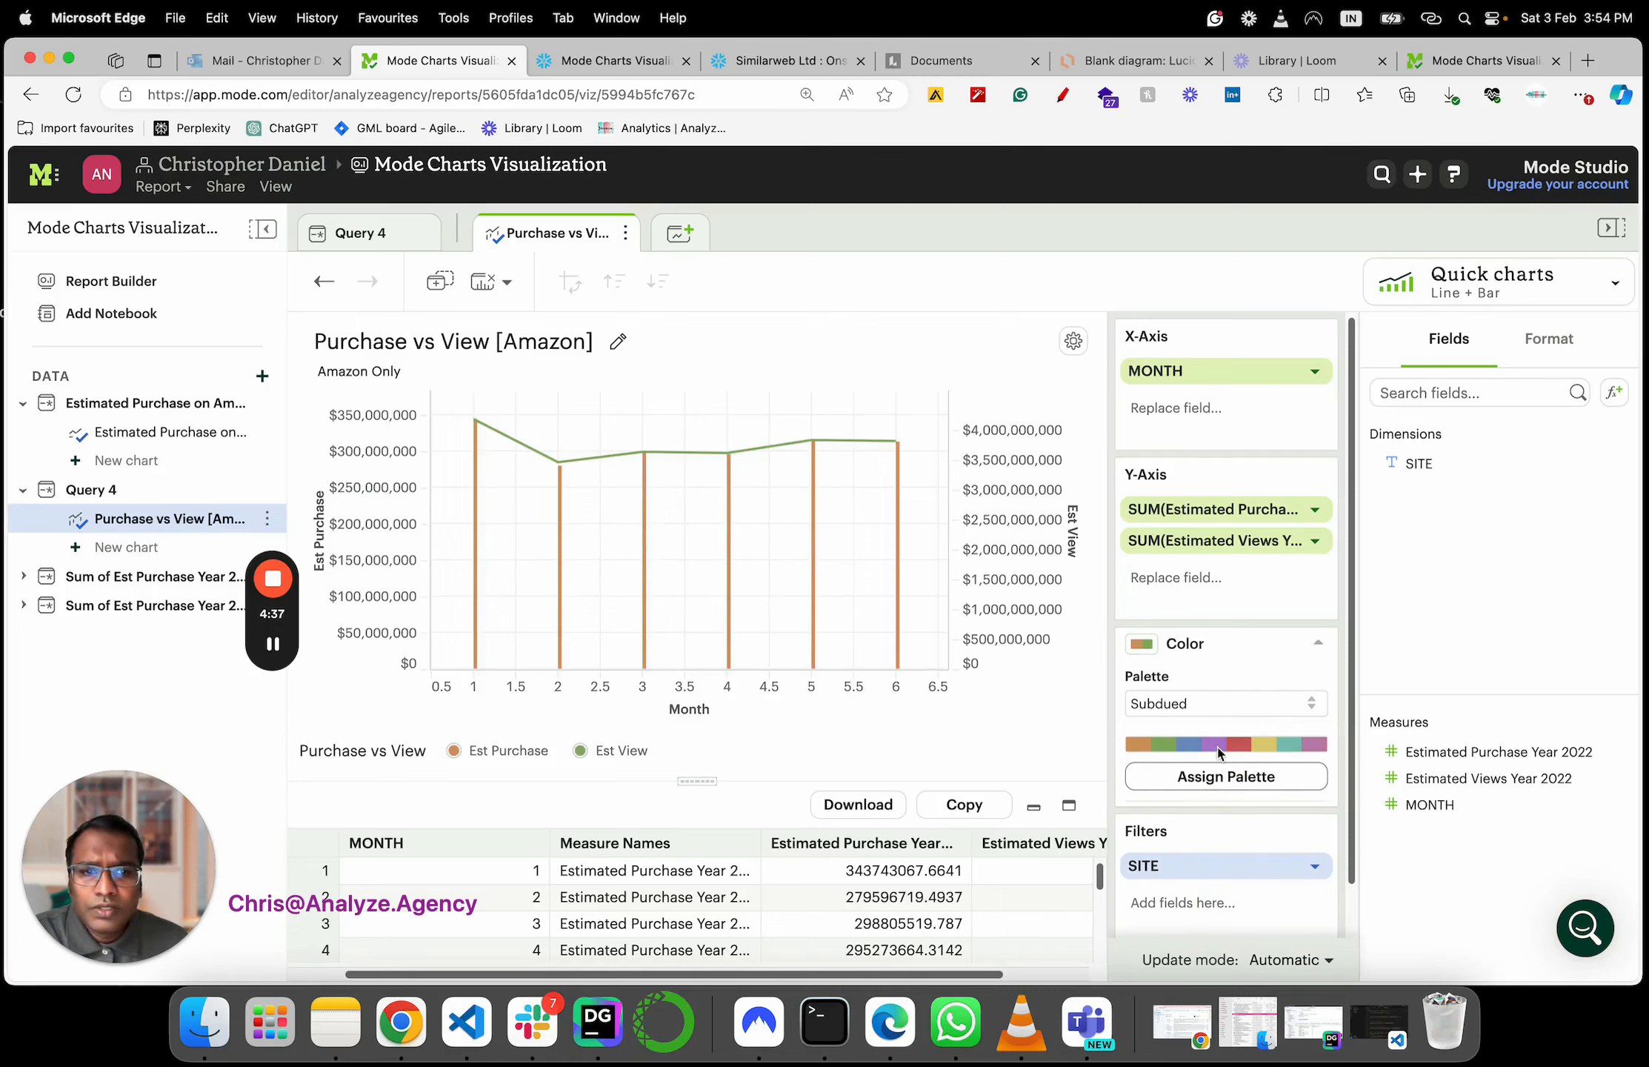
Assign the Pastel color palette to the purchase and view series
click(1216, 710)
scroll(1226, 793, down, 5)
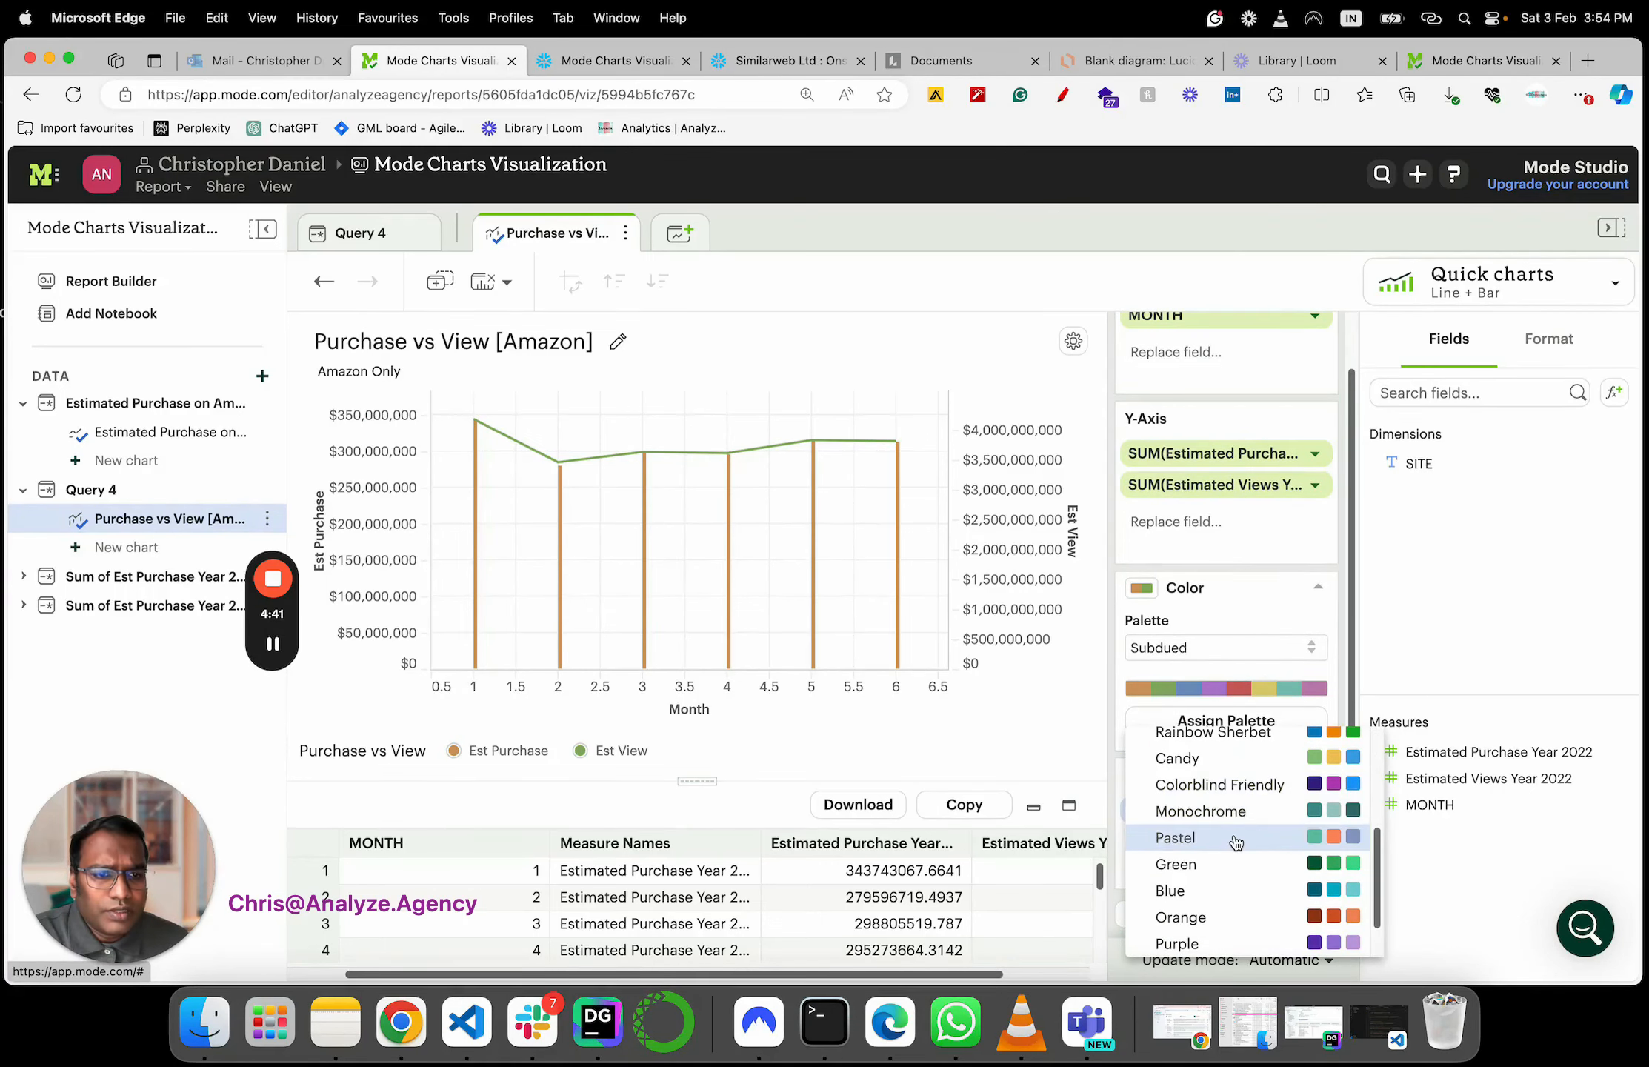
click(1236, 840)
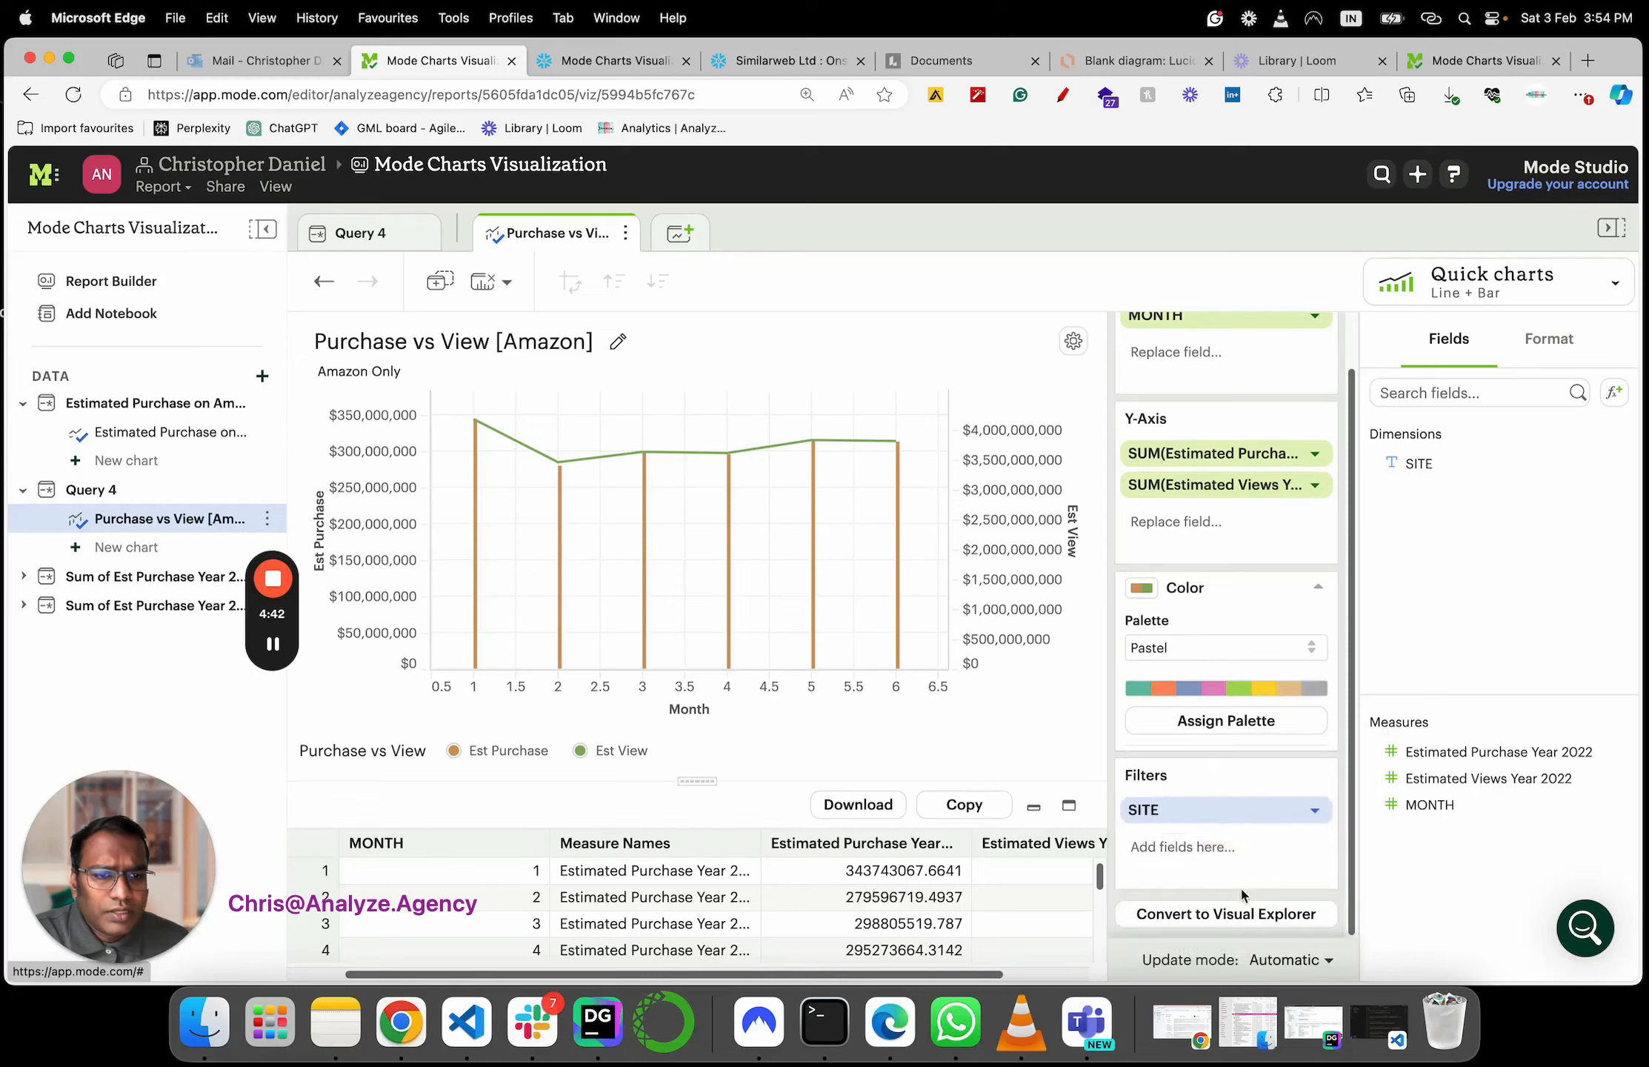
click(1224, 726)
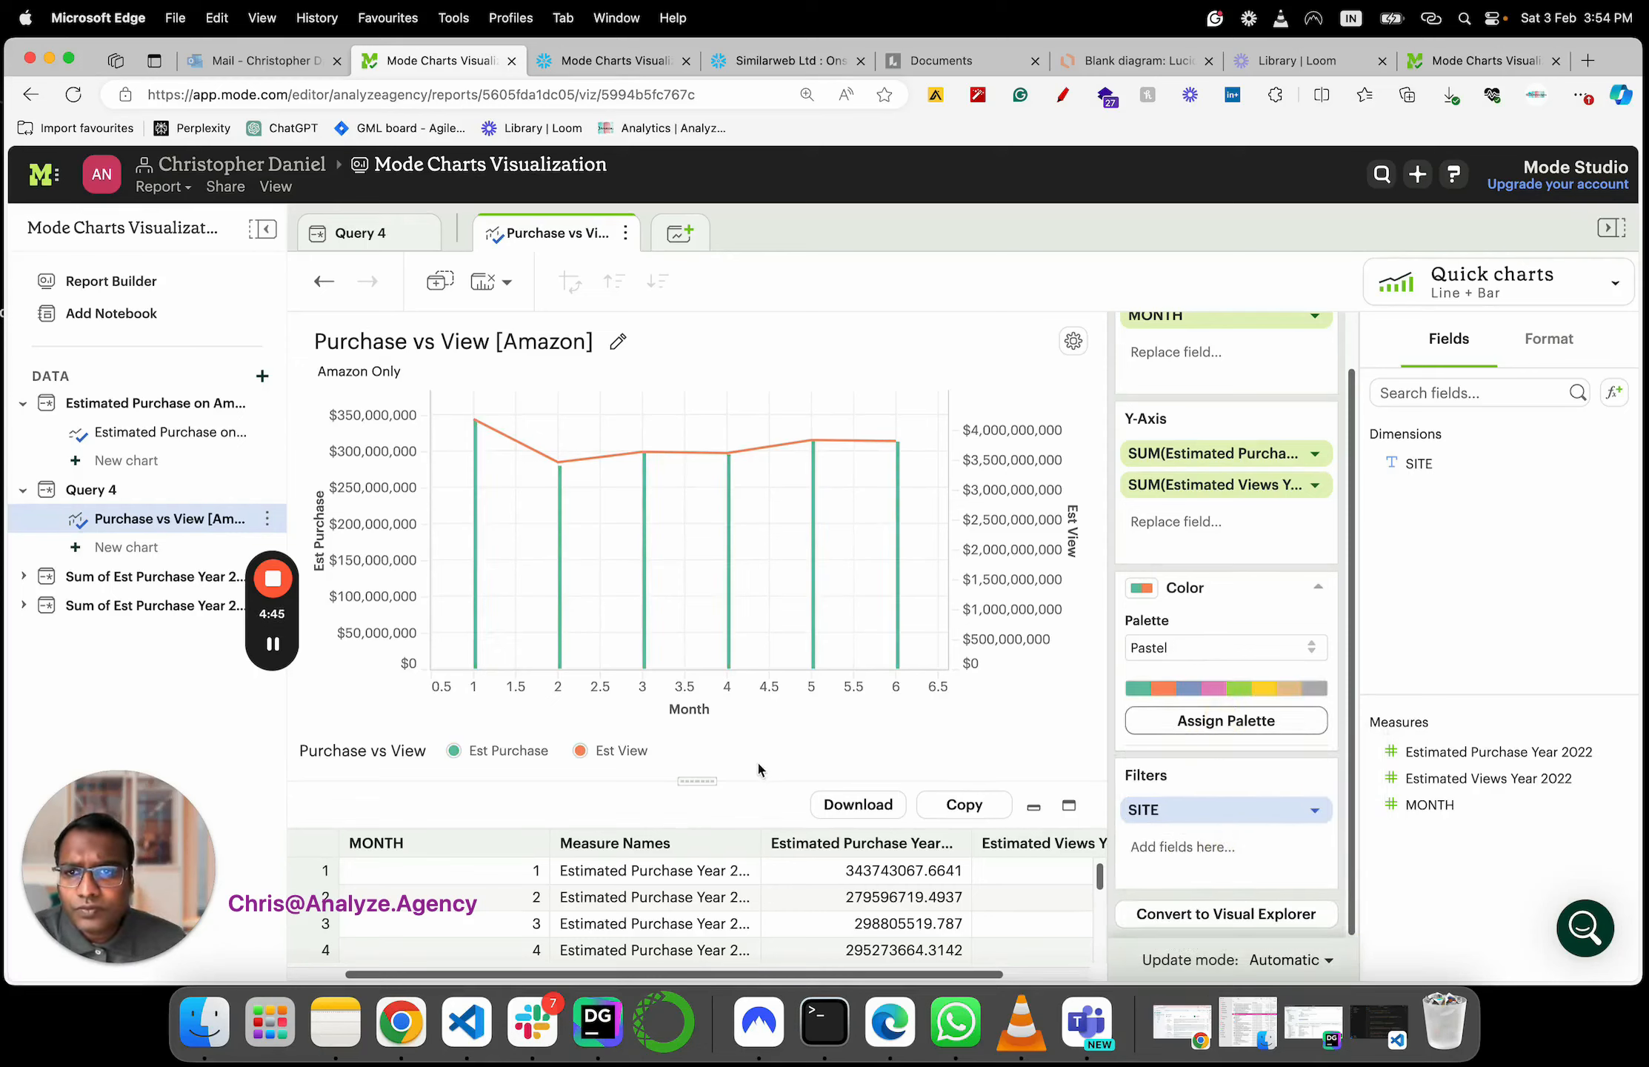
In the Report Builder, add an empty text block and move it directly above the Purchase vs View [Amazon] chart
click(132, 283)
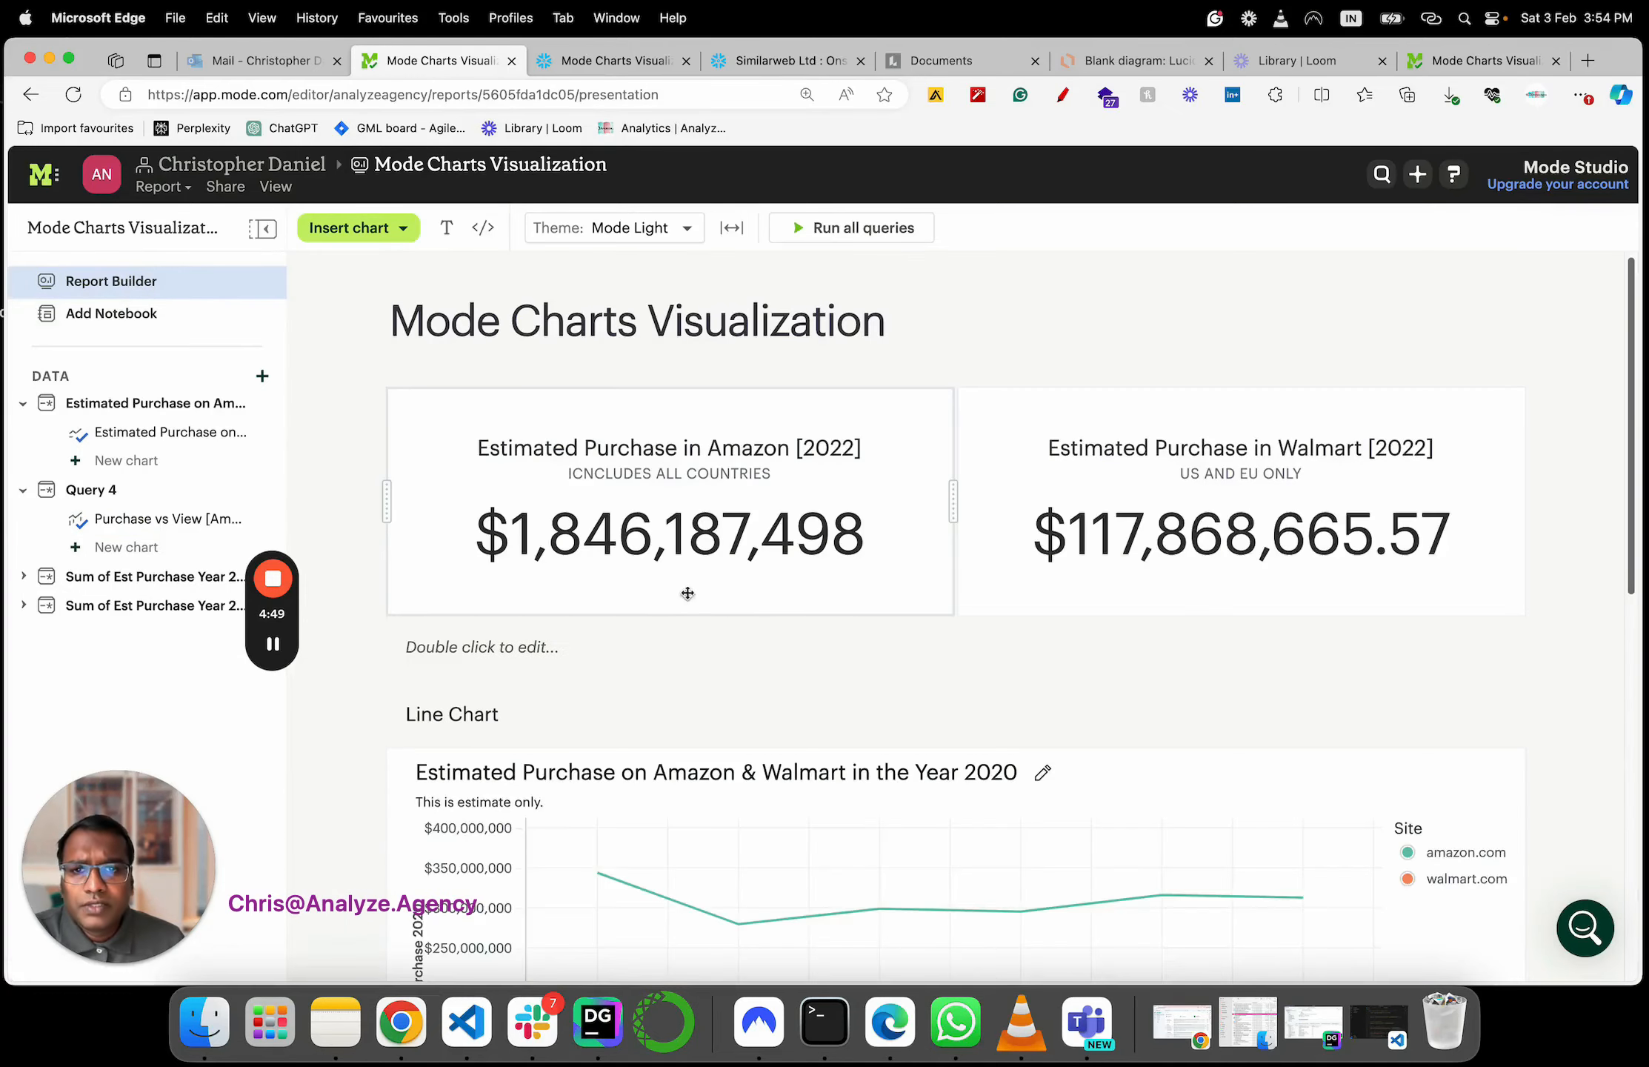
scroll(455, 623, down, 10)
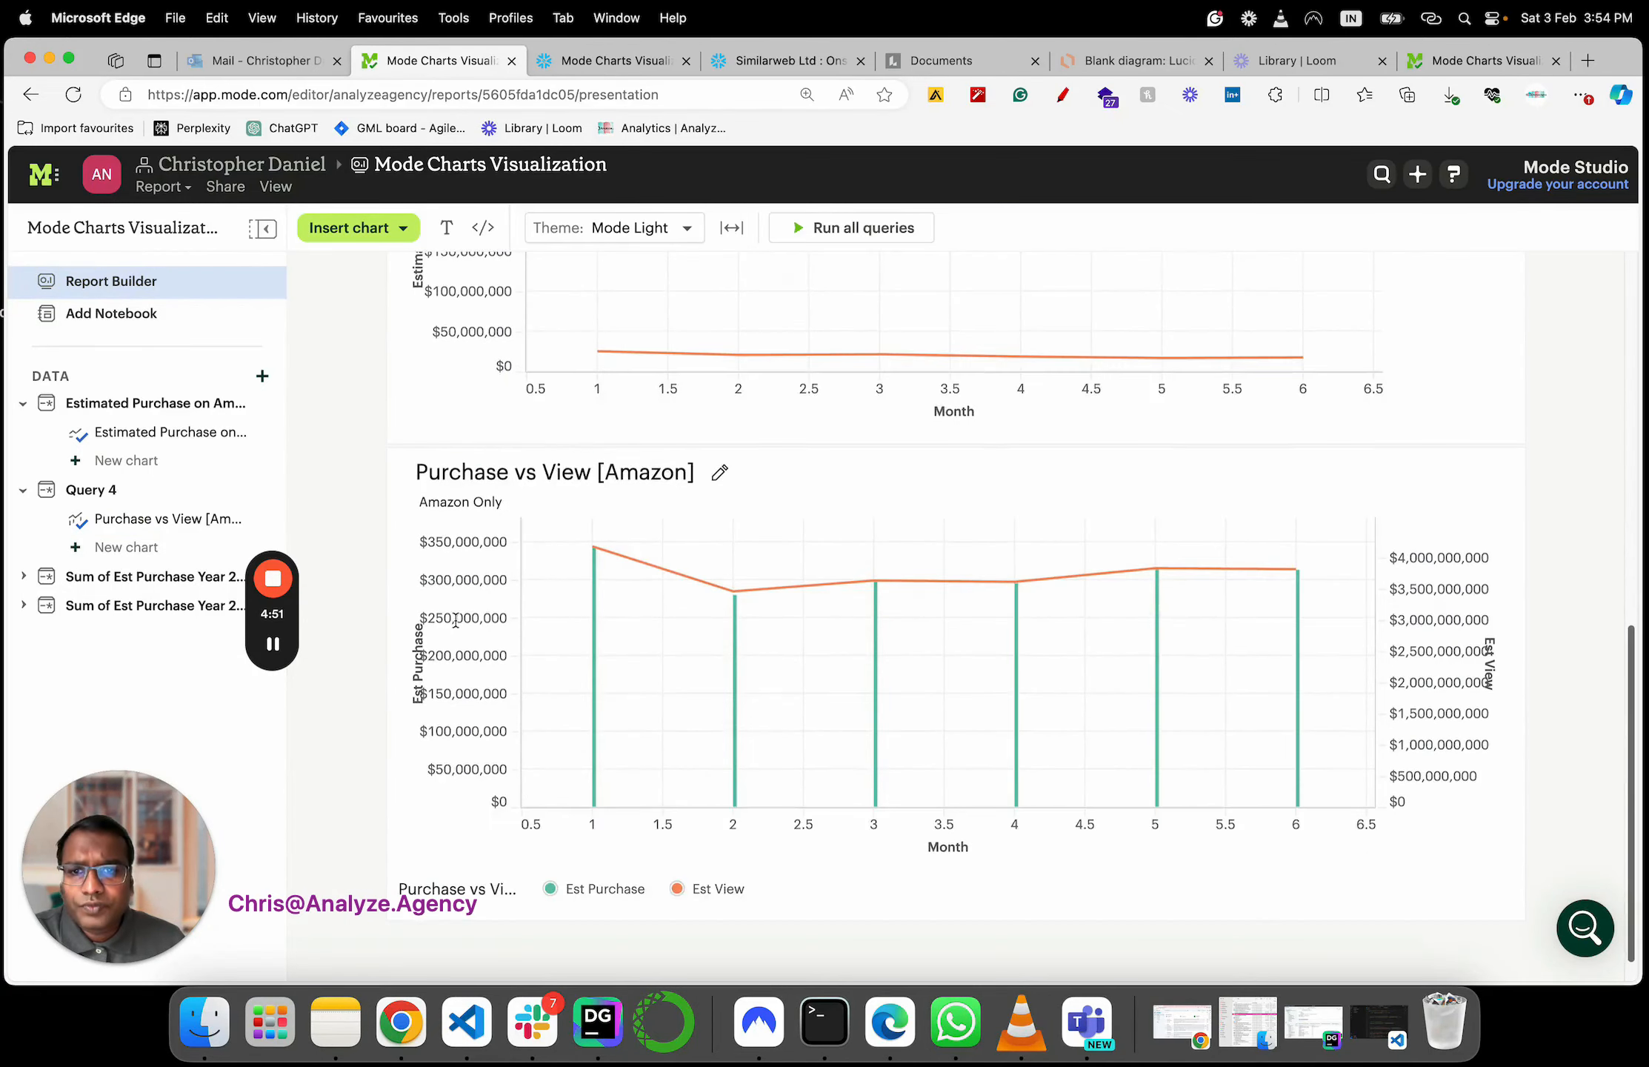
scroll(455, 622, down, 1)
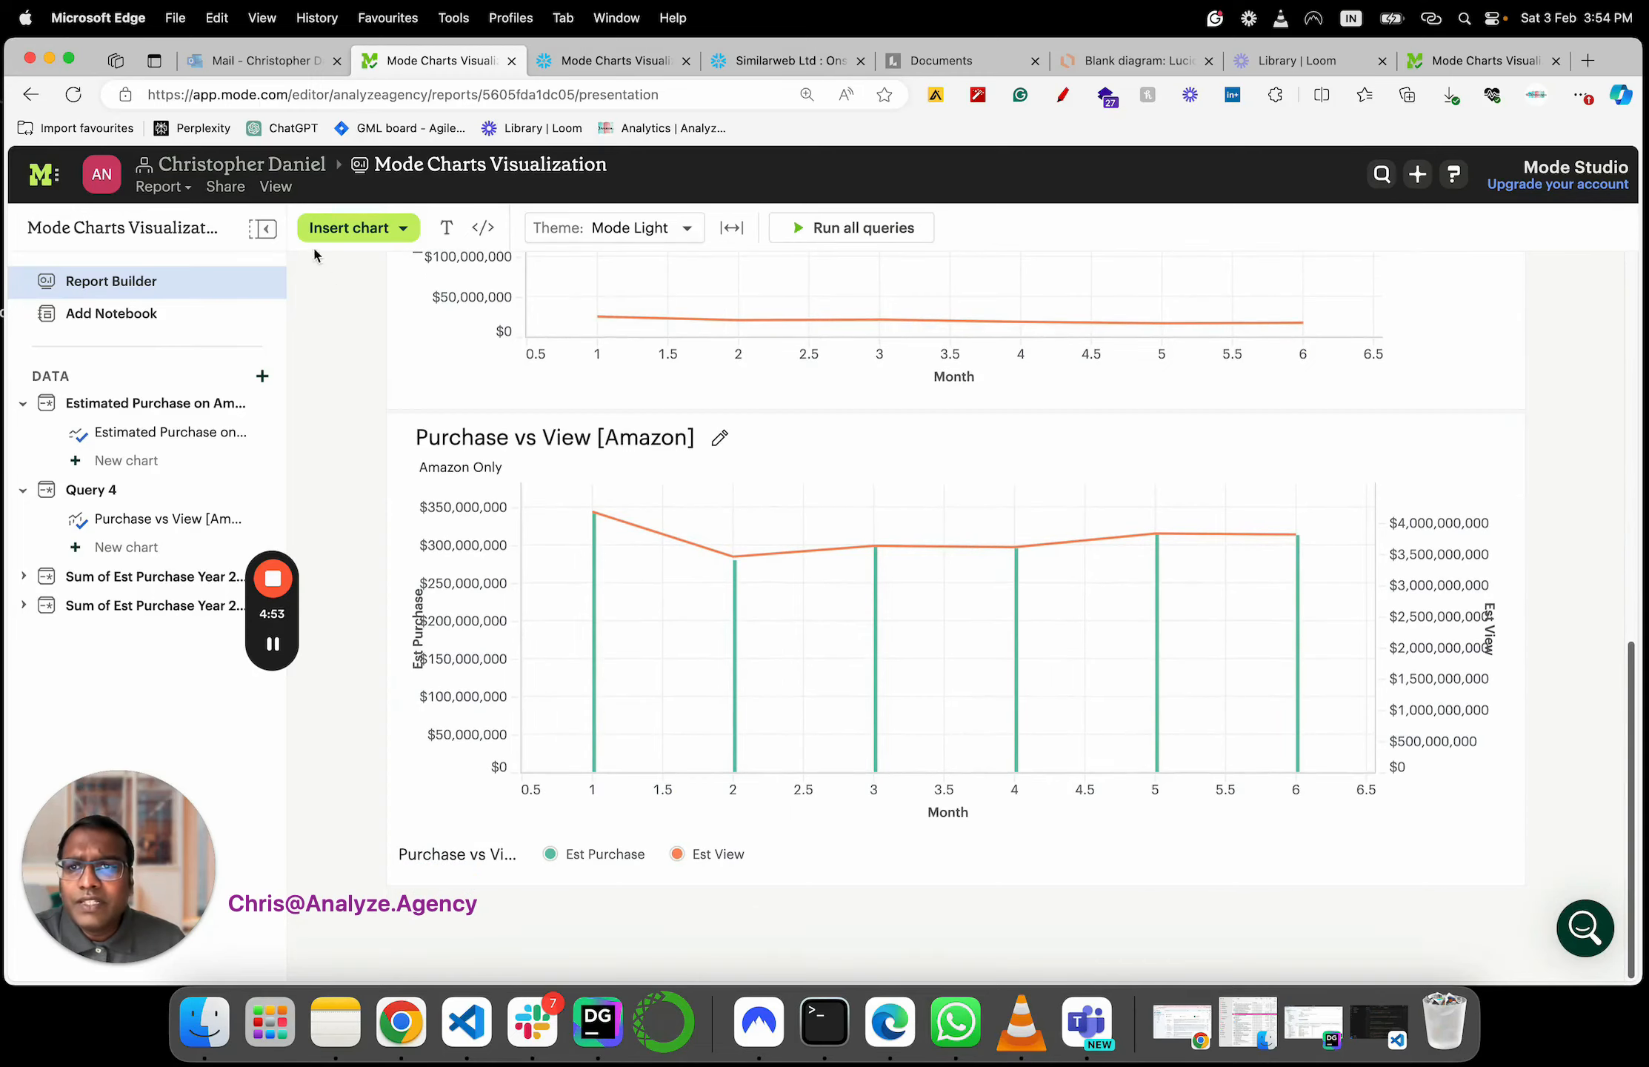
click(447, 228)
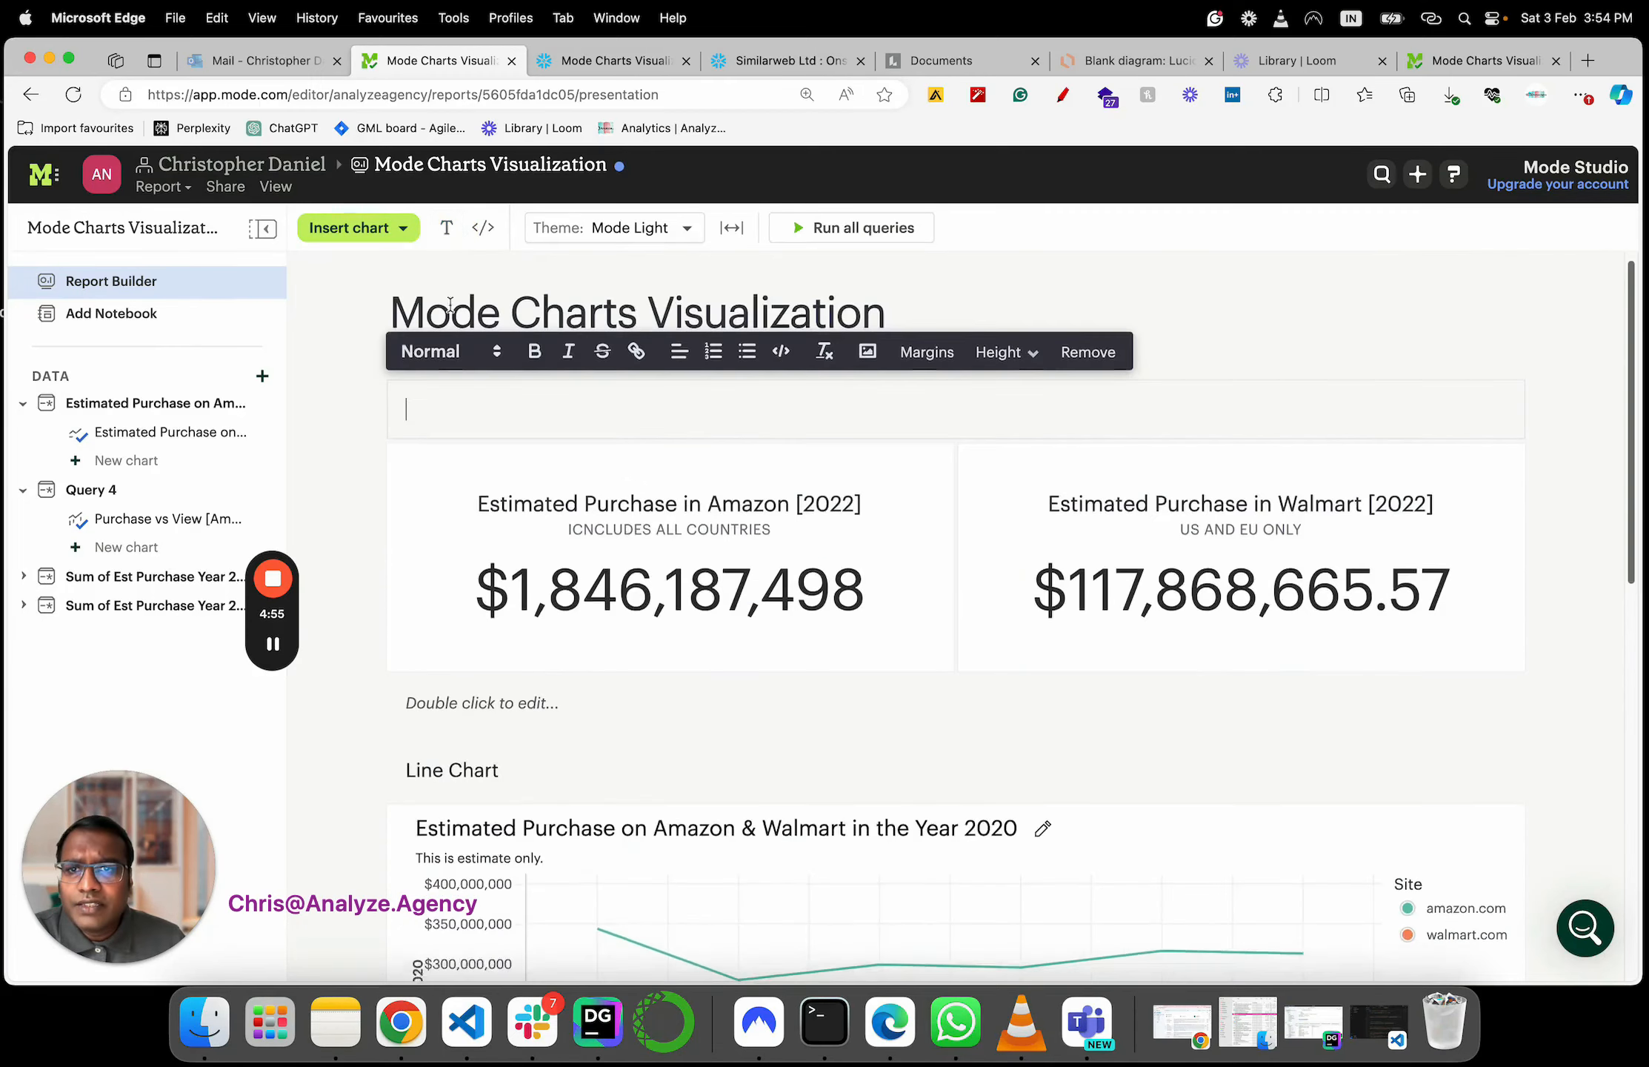
scroll(445, 368, down, 2)
click(357, 423)
drag(467, 331, 490, 668)
click(489, 672)
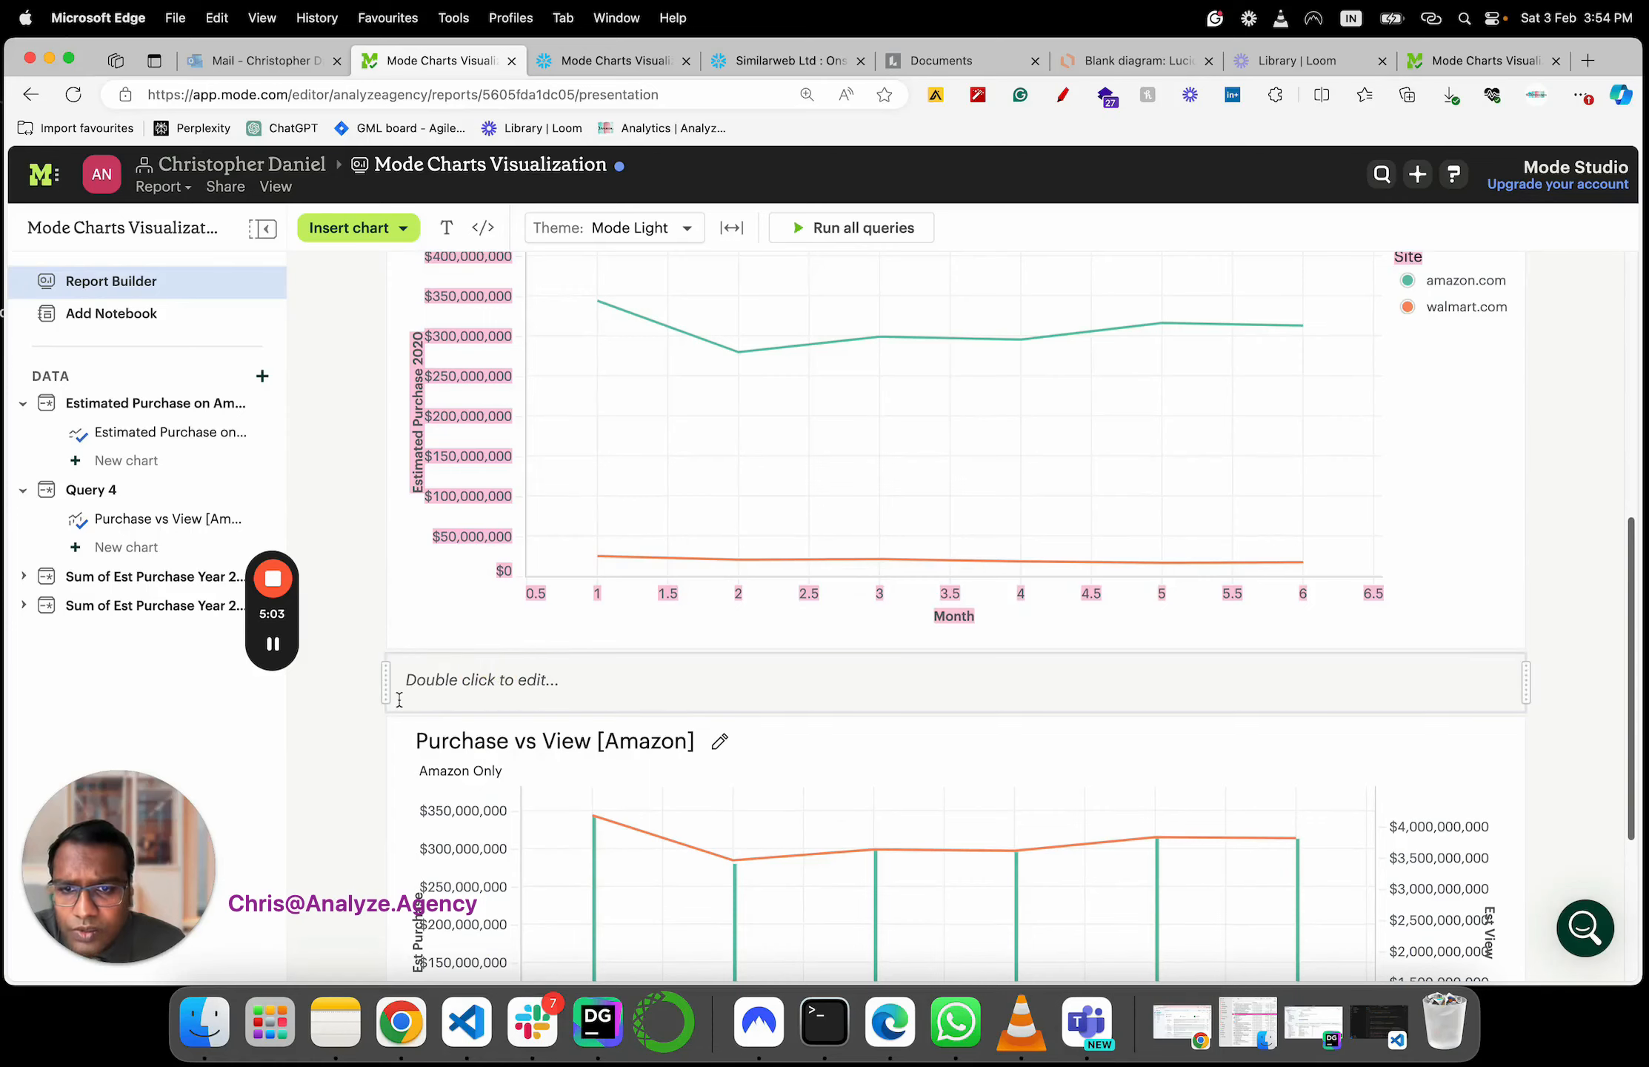
scroll(485, 741, down, 4)
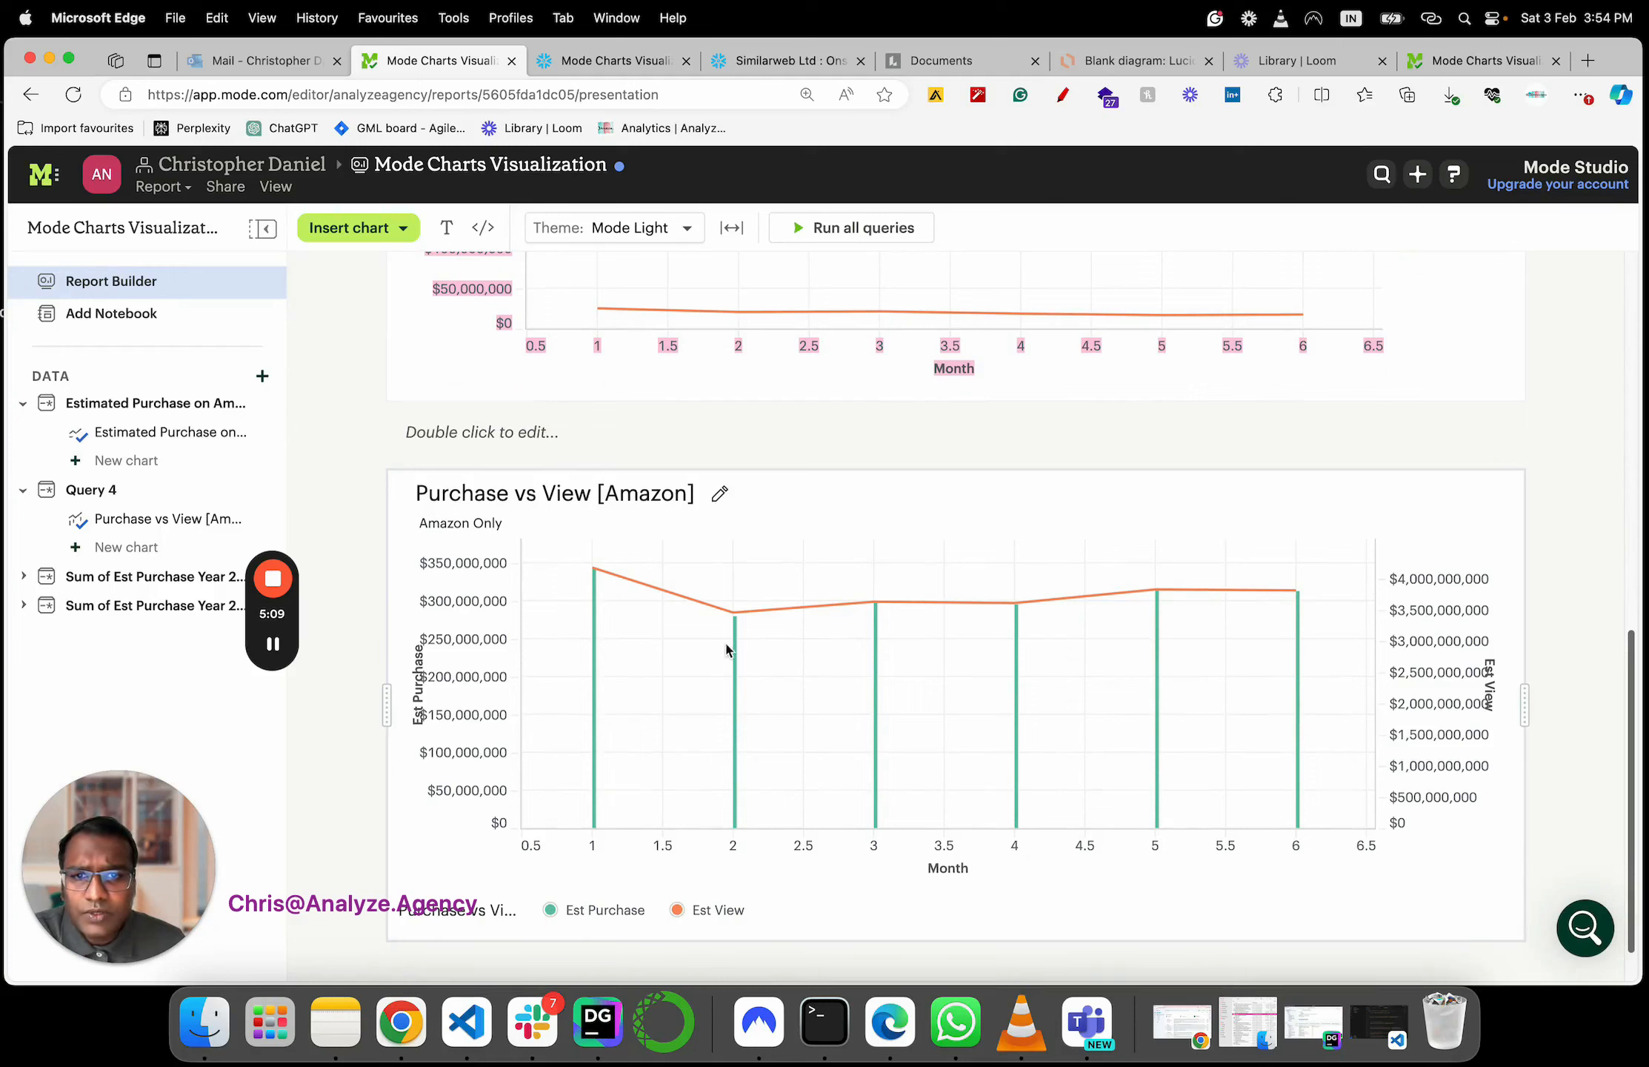
mouse_move(737, 648)
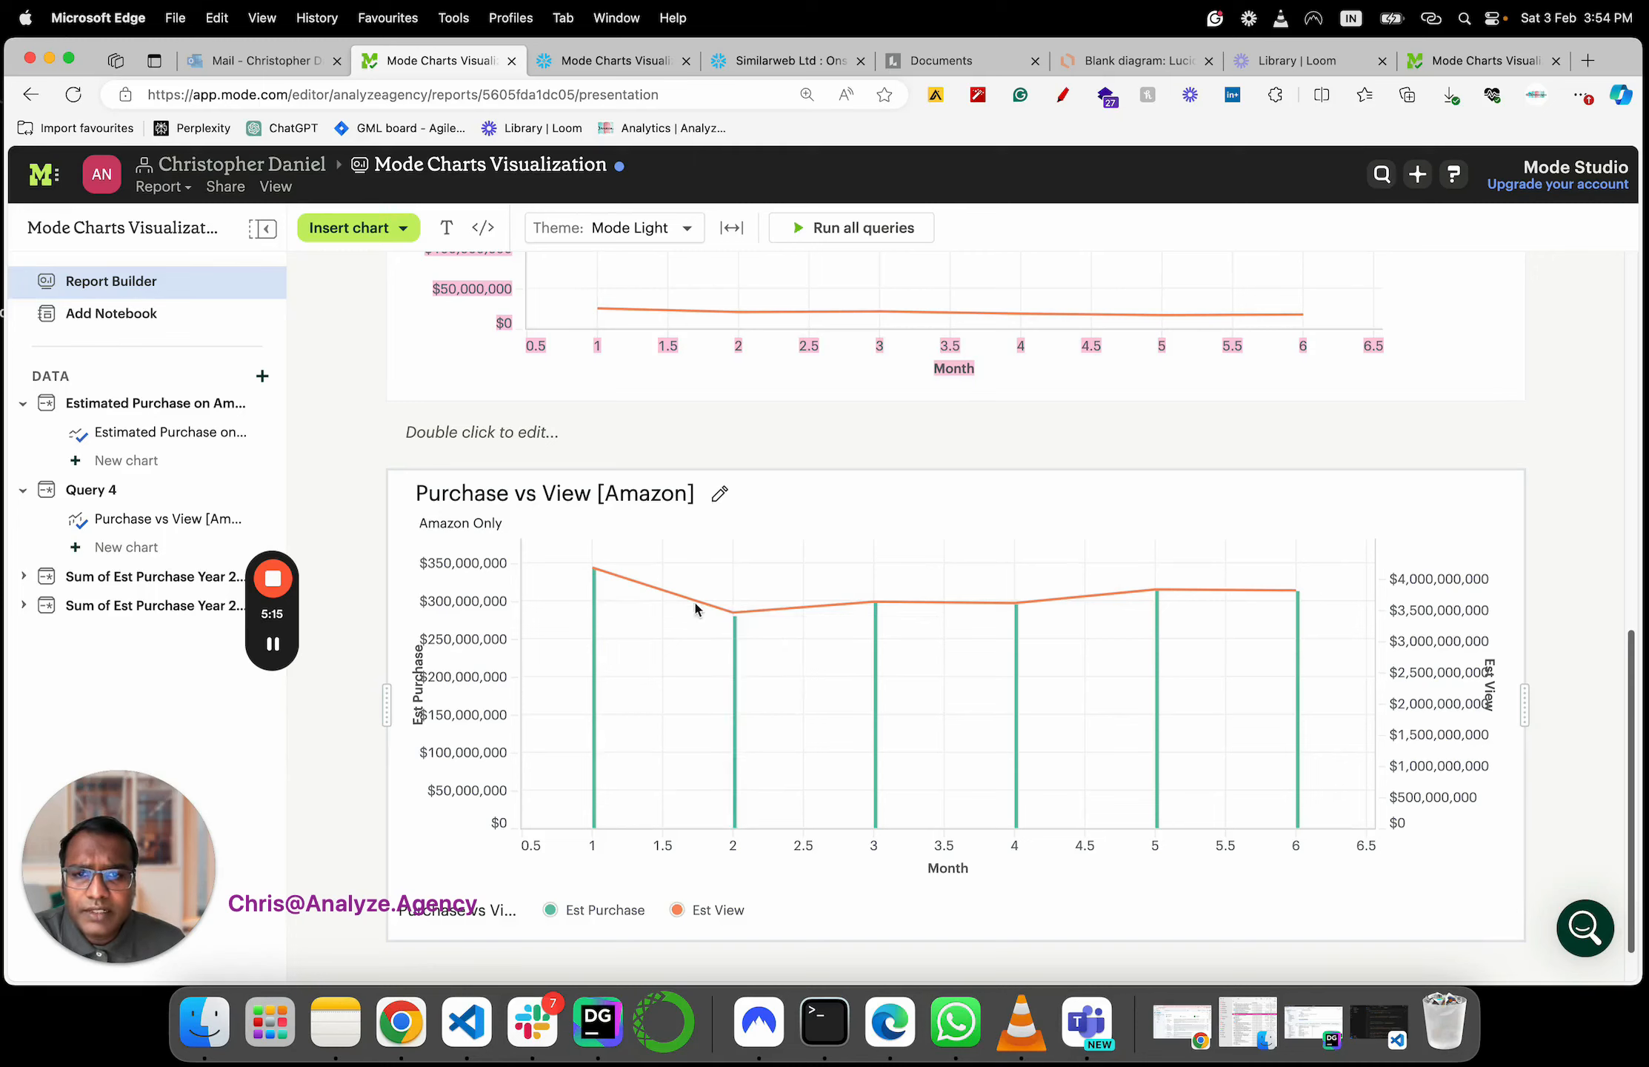
mouse_move(1306, 607)
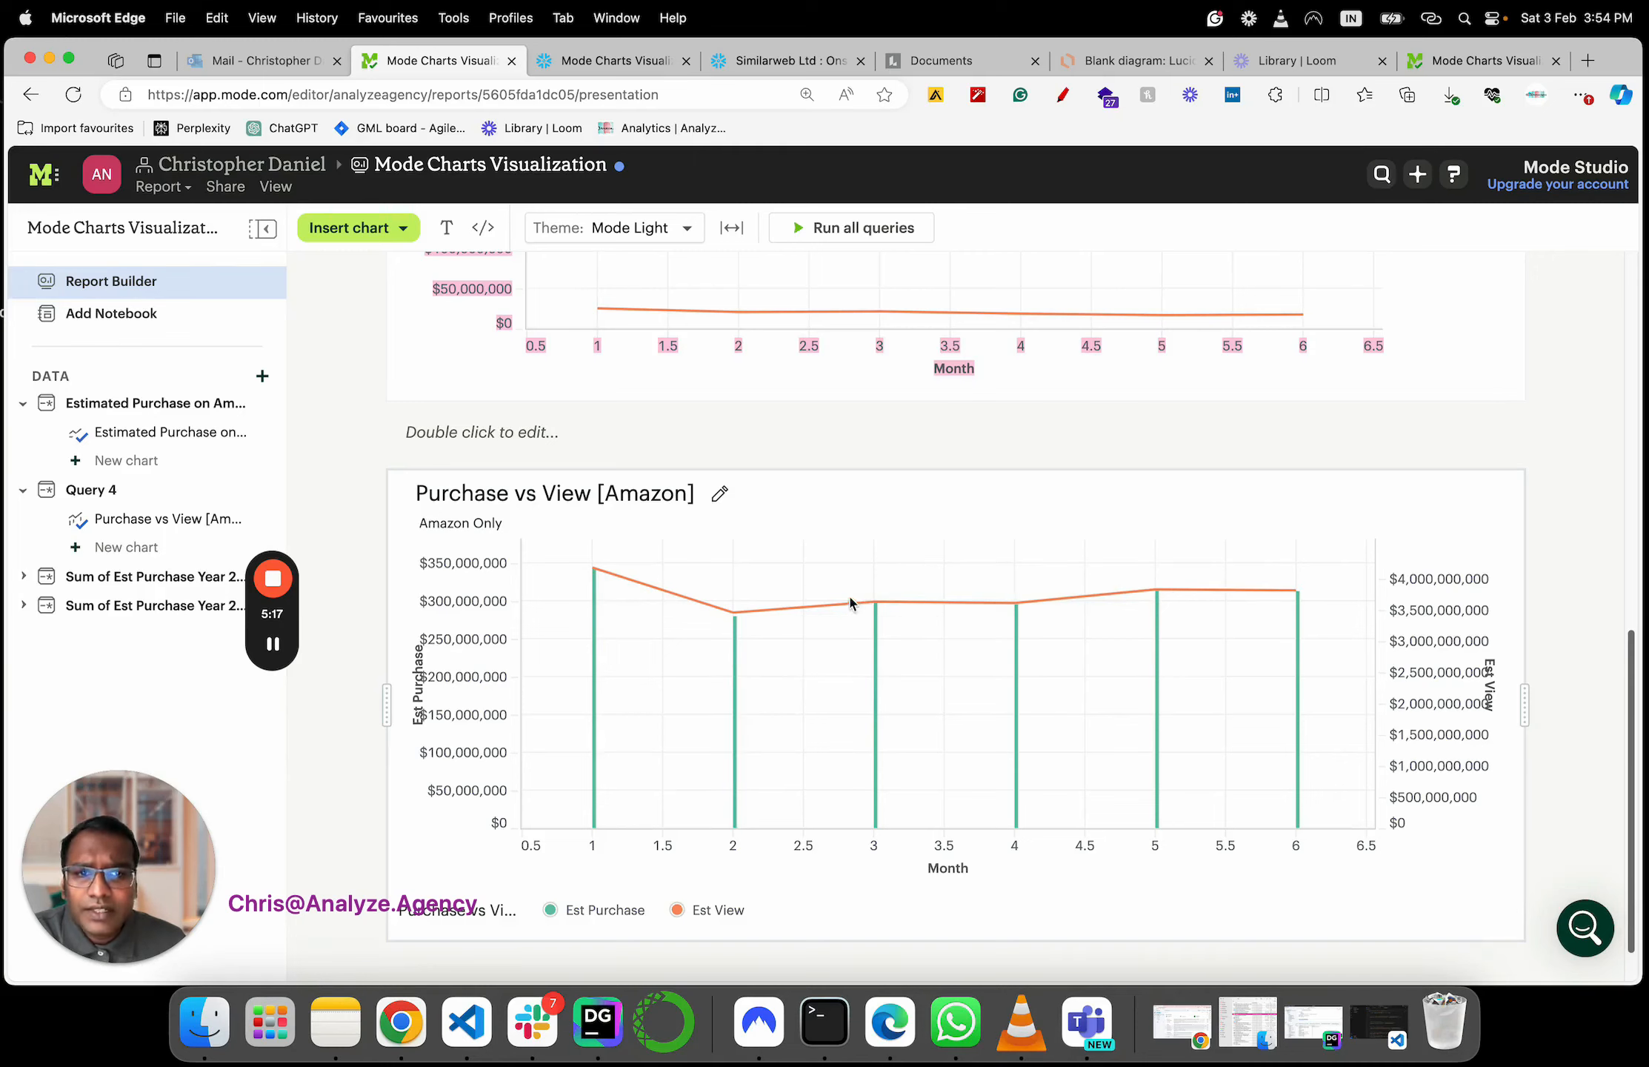
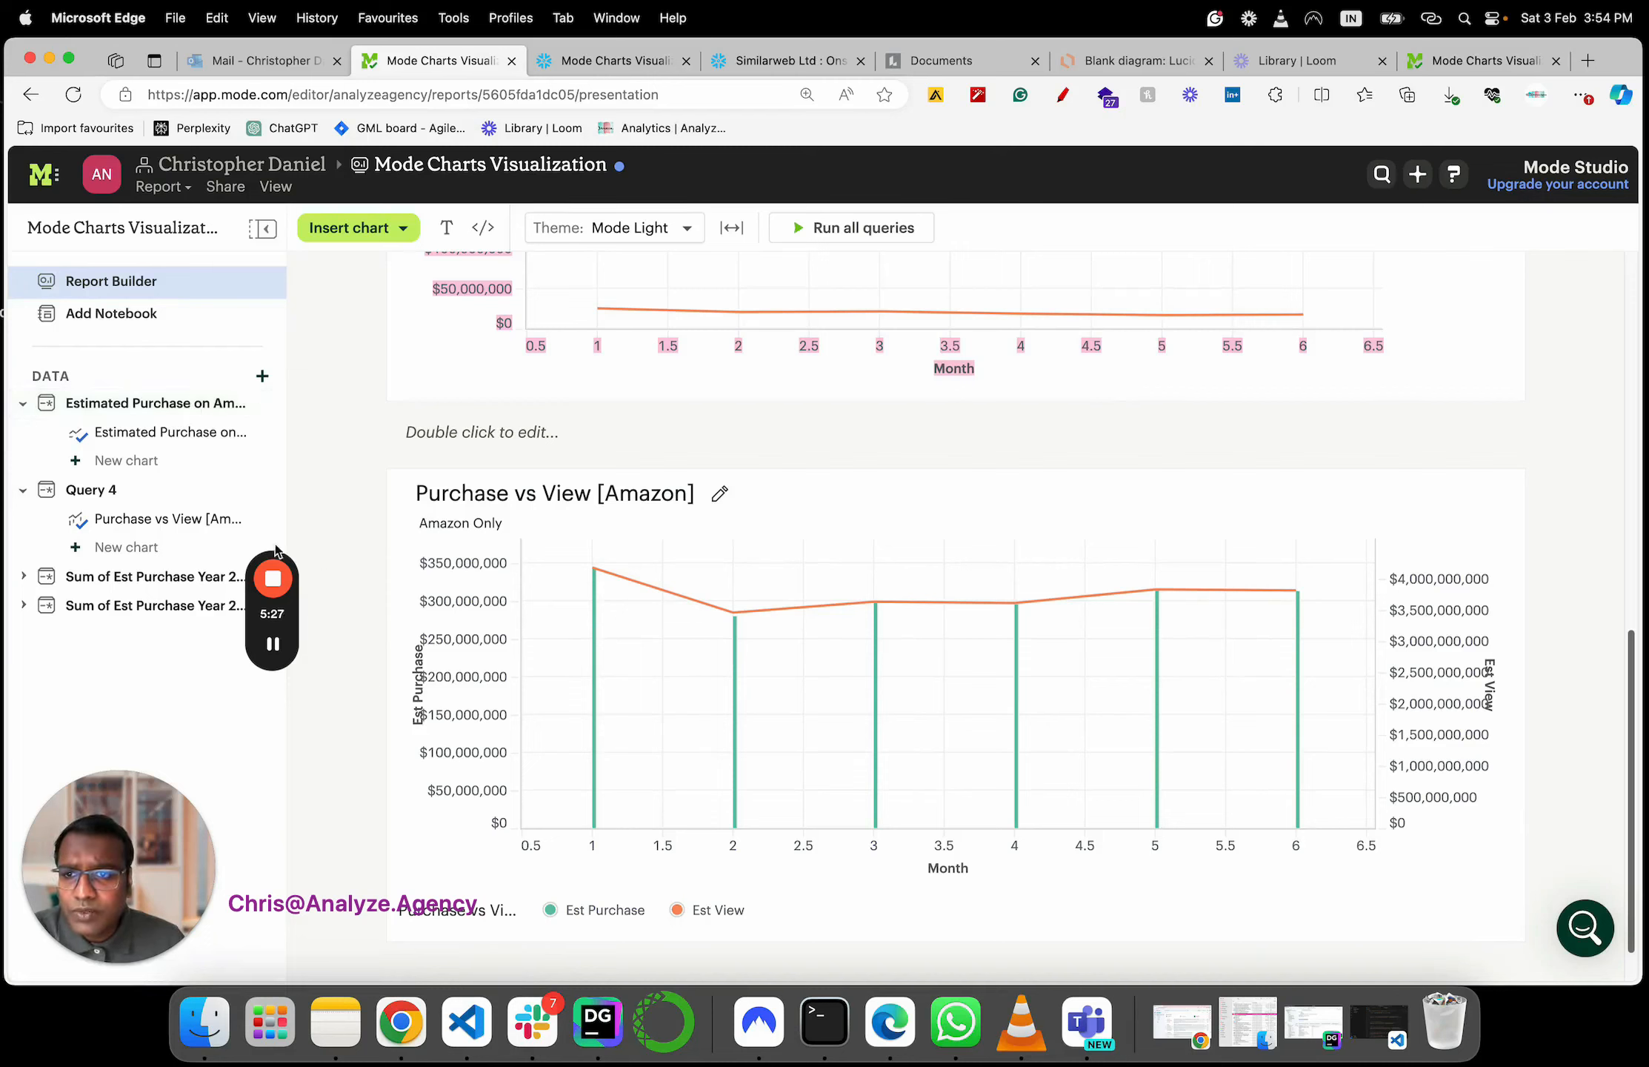
Rename Query 4 as "Purchase vs View - Amazon"
click(268, 492)
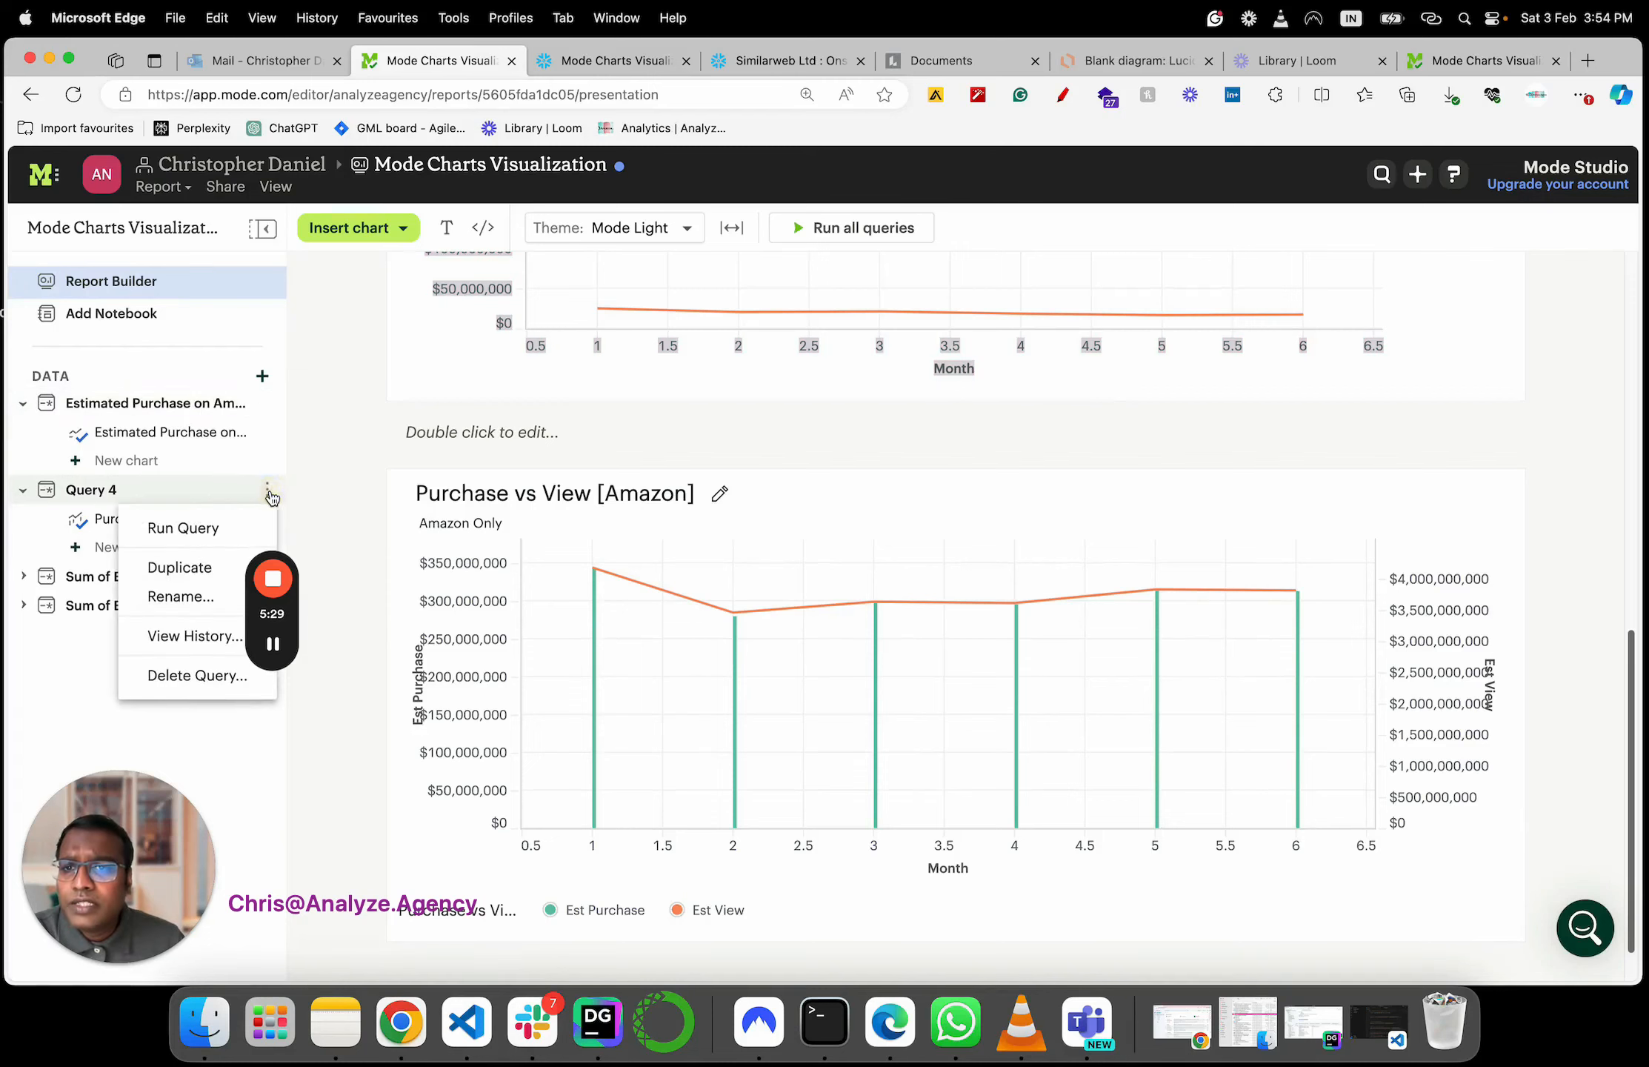
click(201, 592)
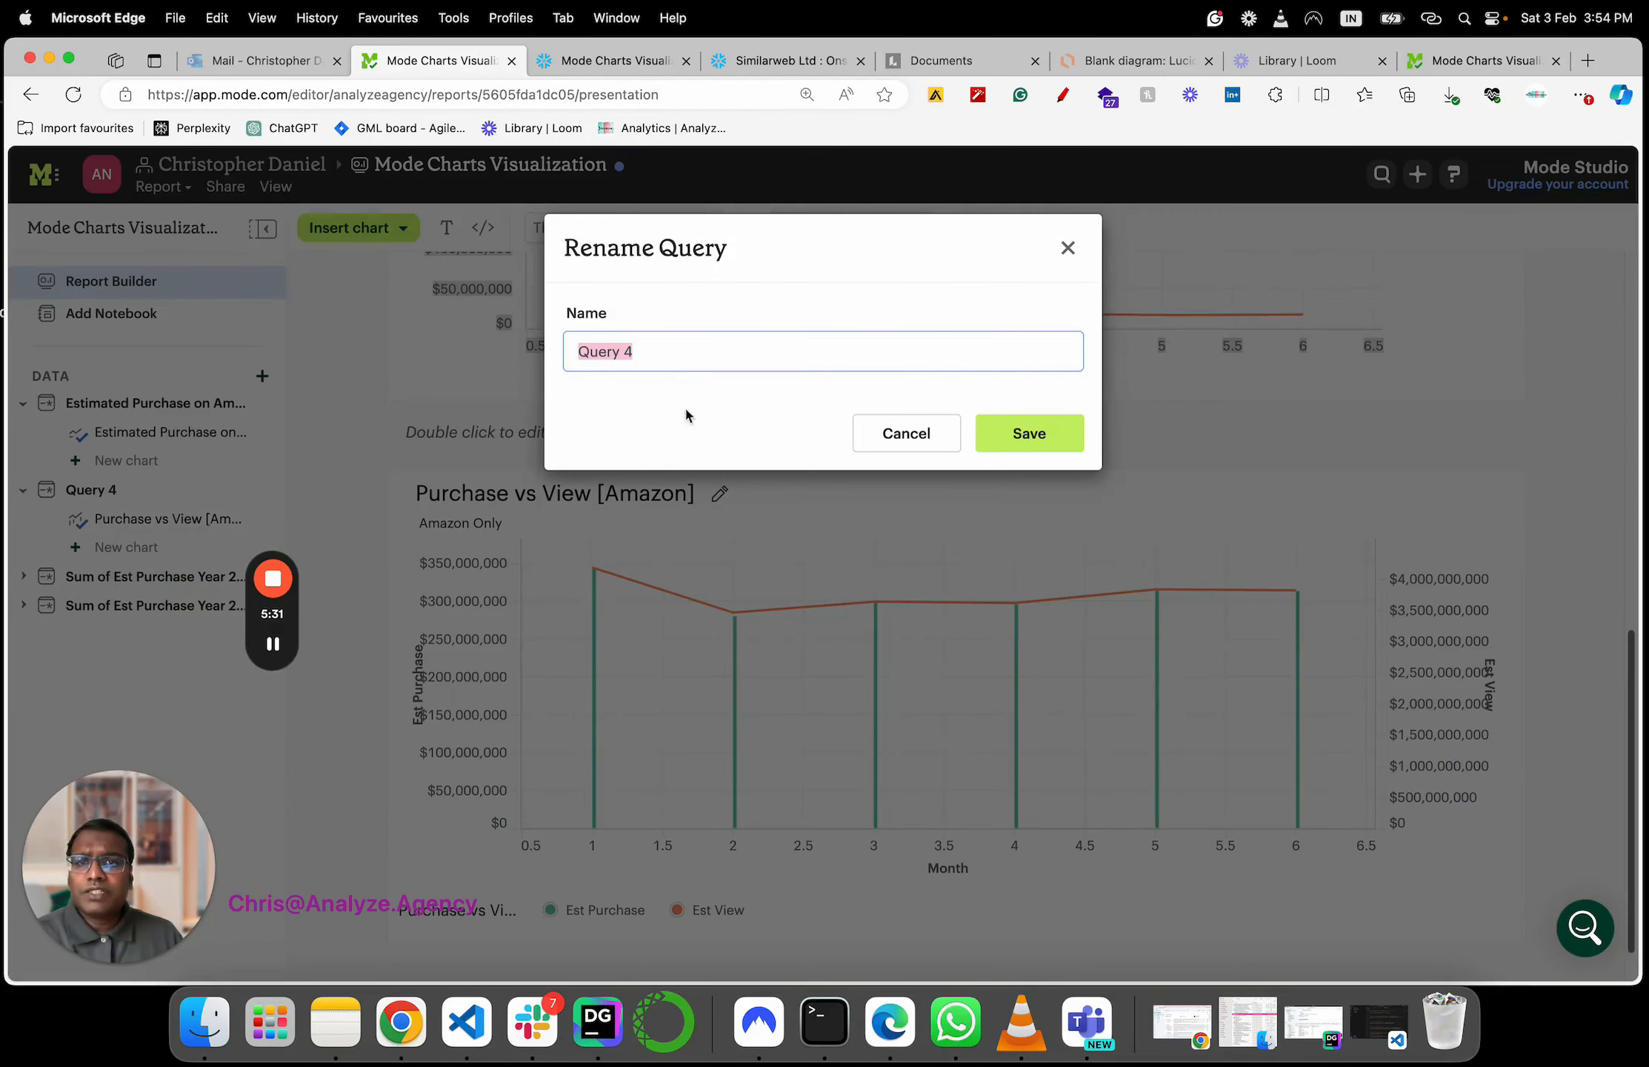
text(Purchase )
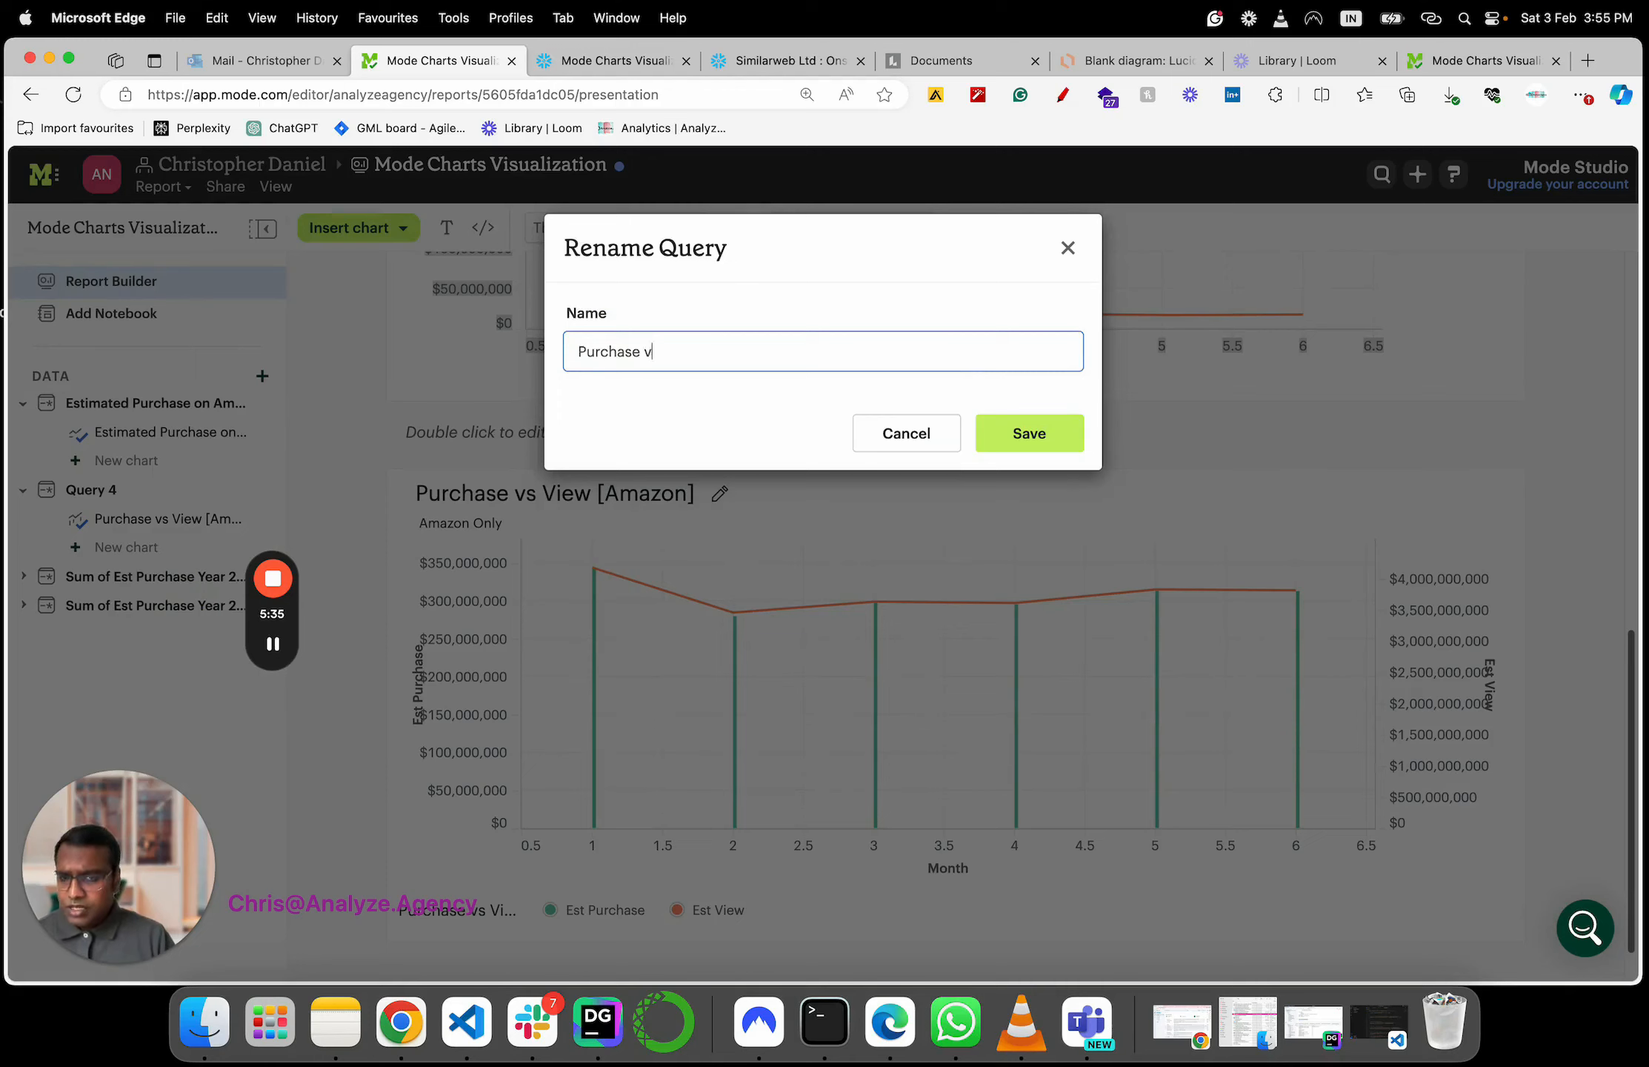
text(vs View)
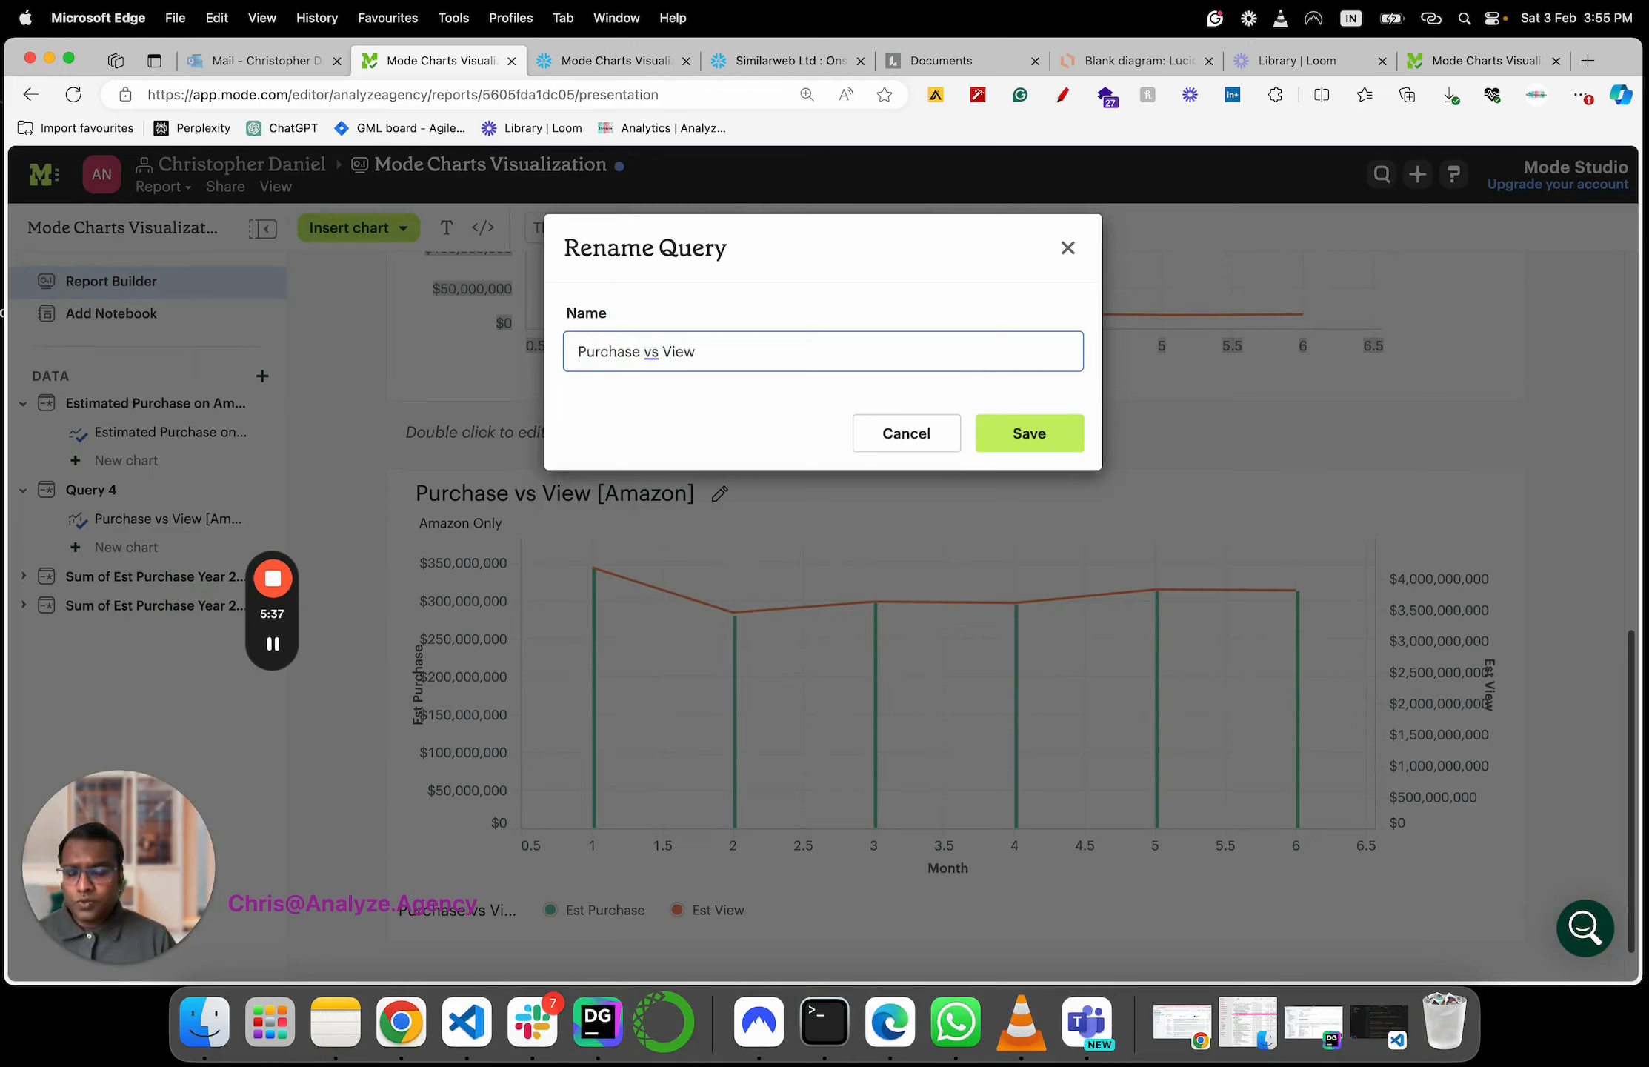
text( - Amazon)
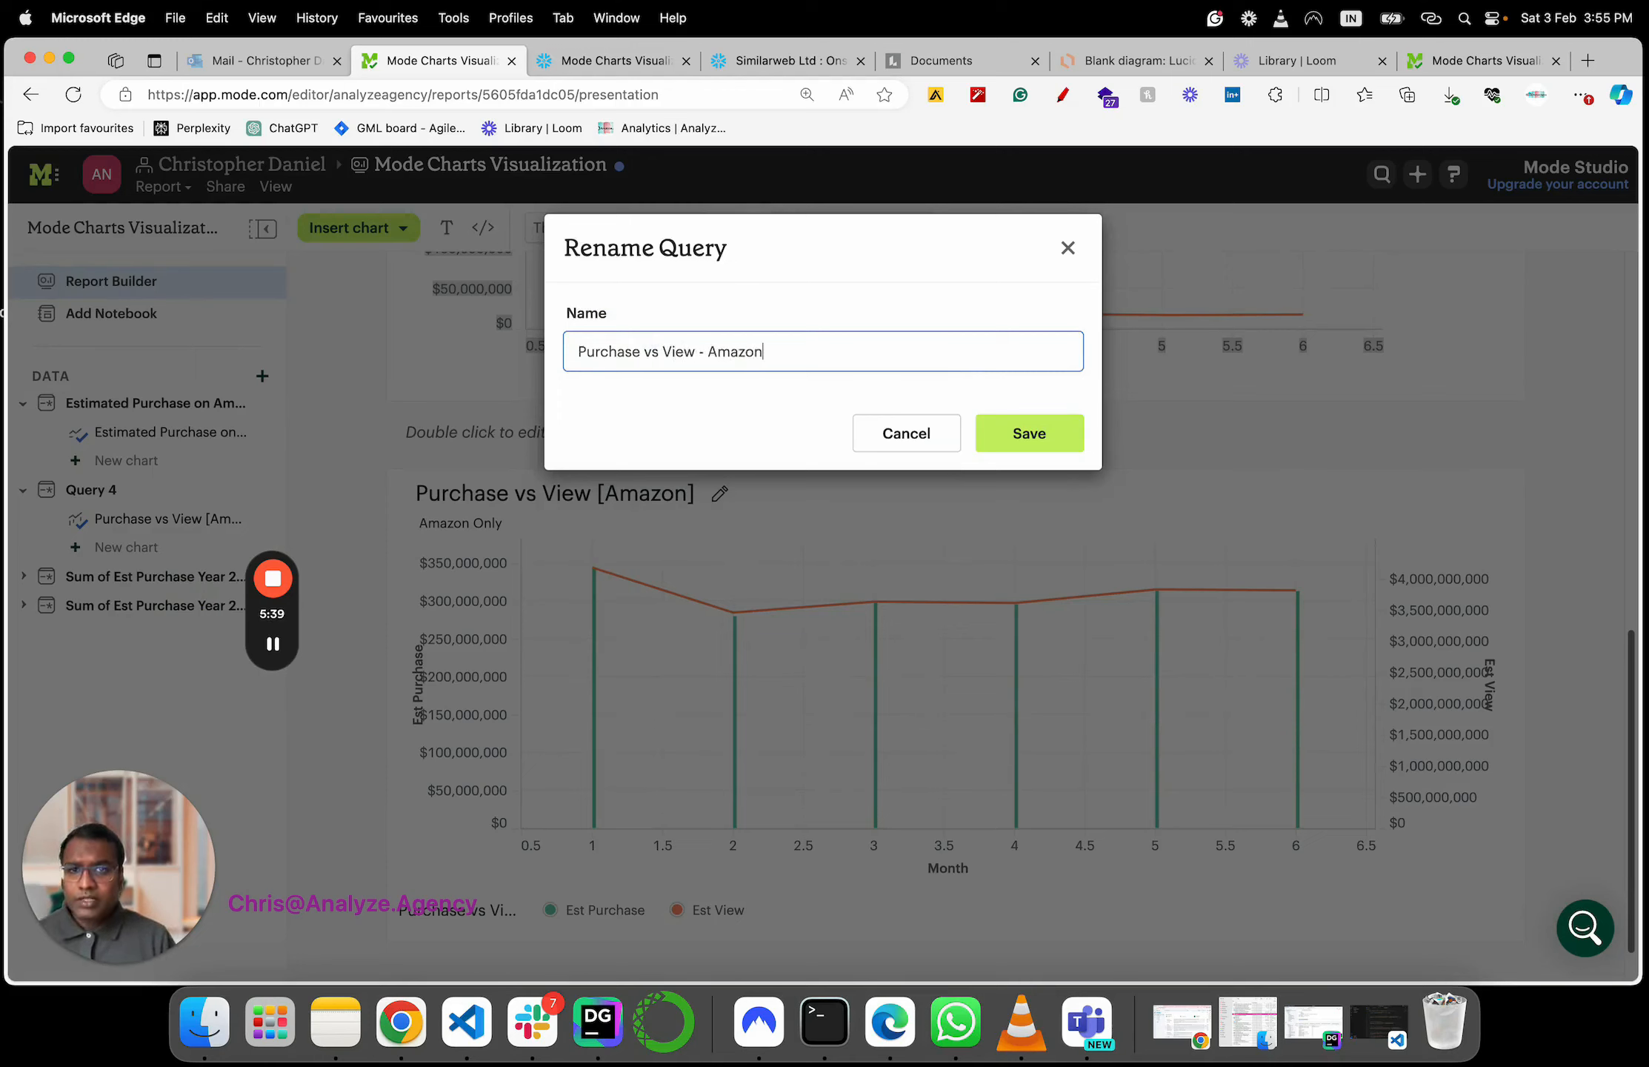
click(1029, 433)
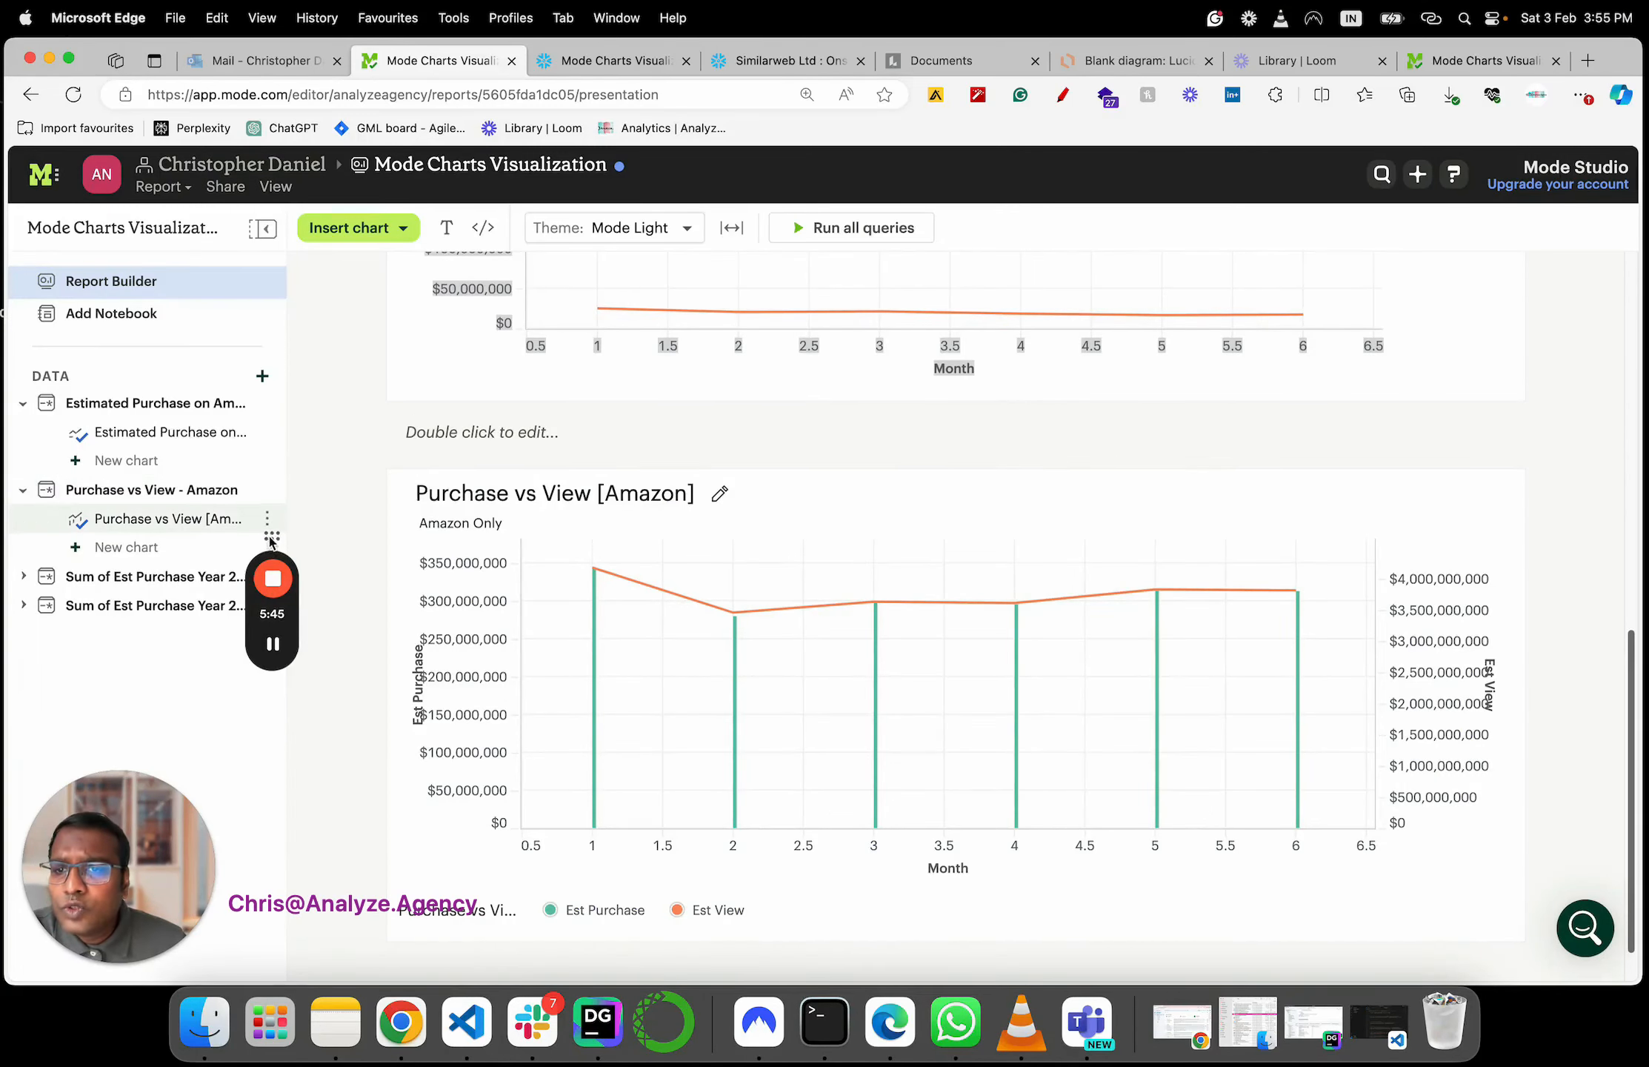
Duplicate the Purchase vs View - Amazon query and run the copy
drag(272, 614, 1498, 656)
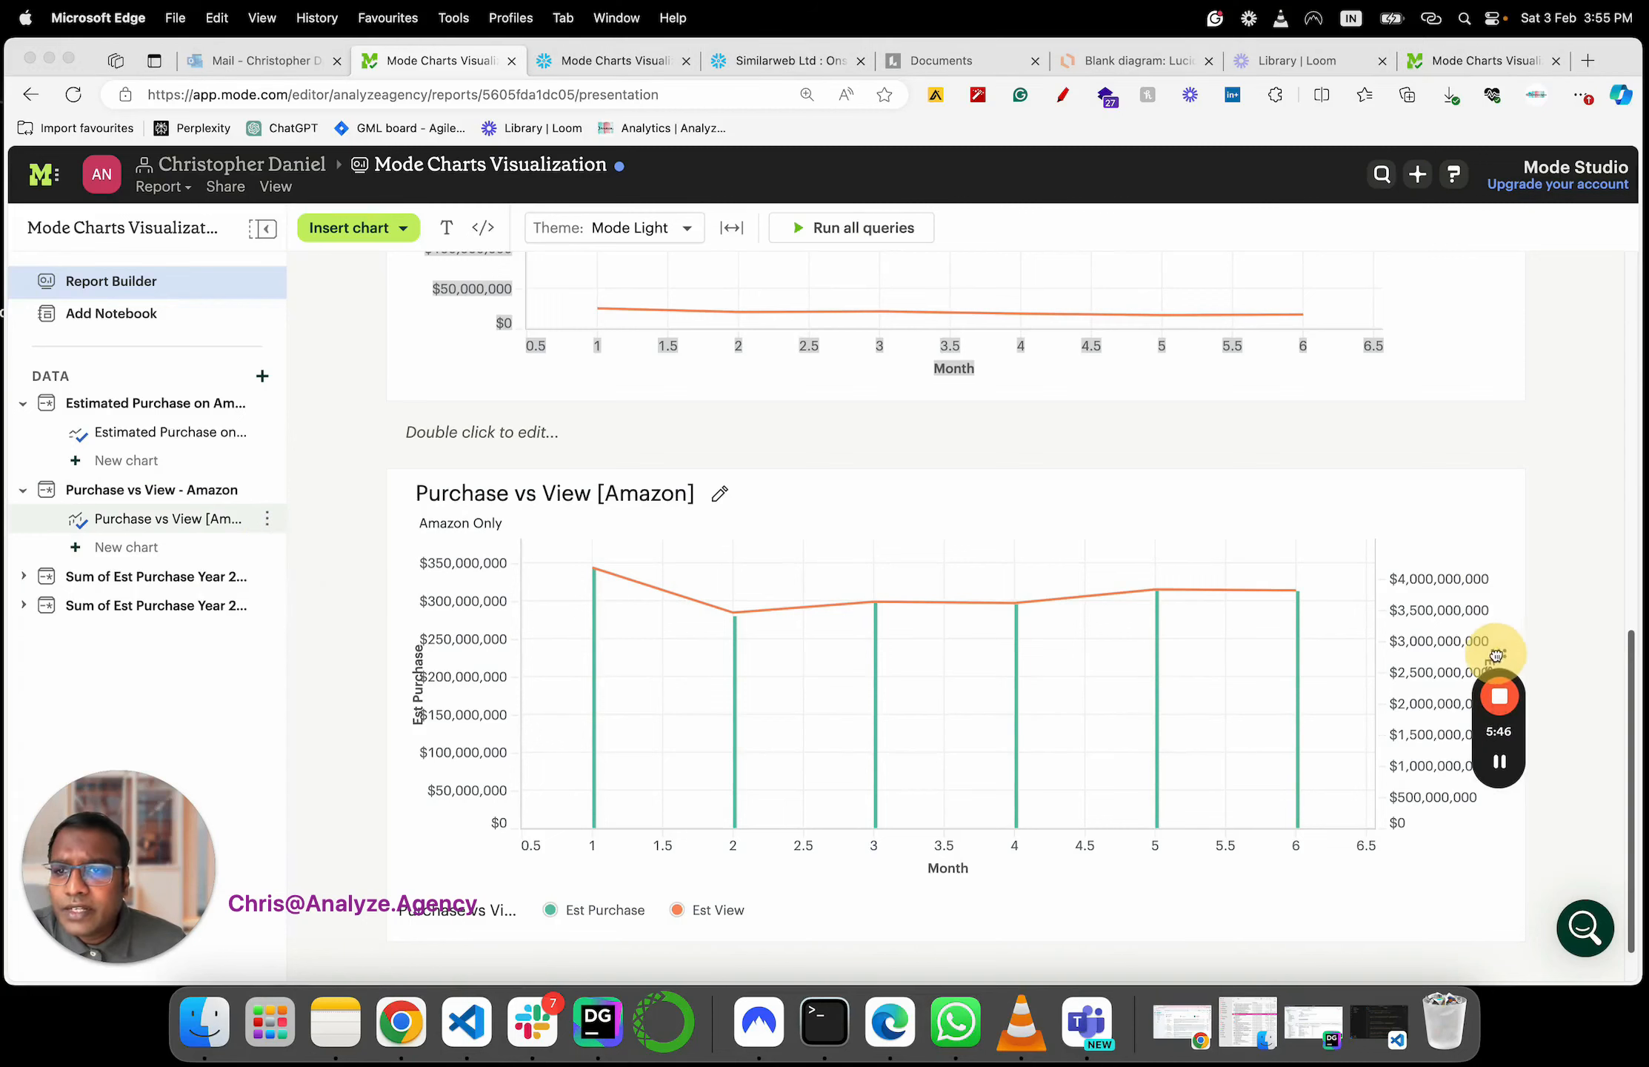
click(206, 519)
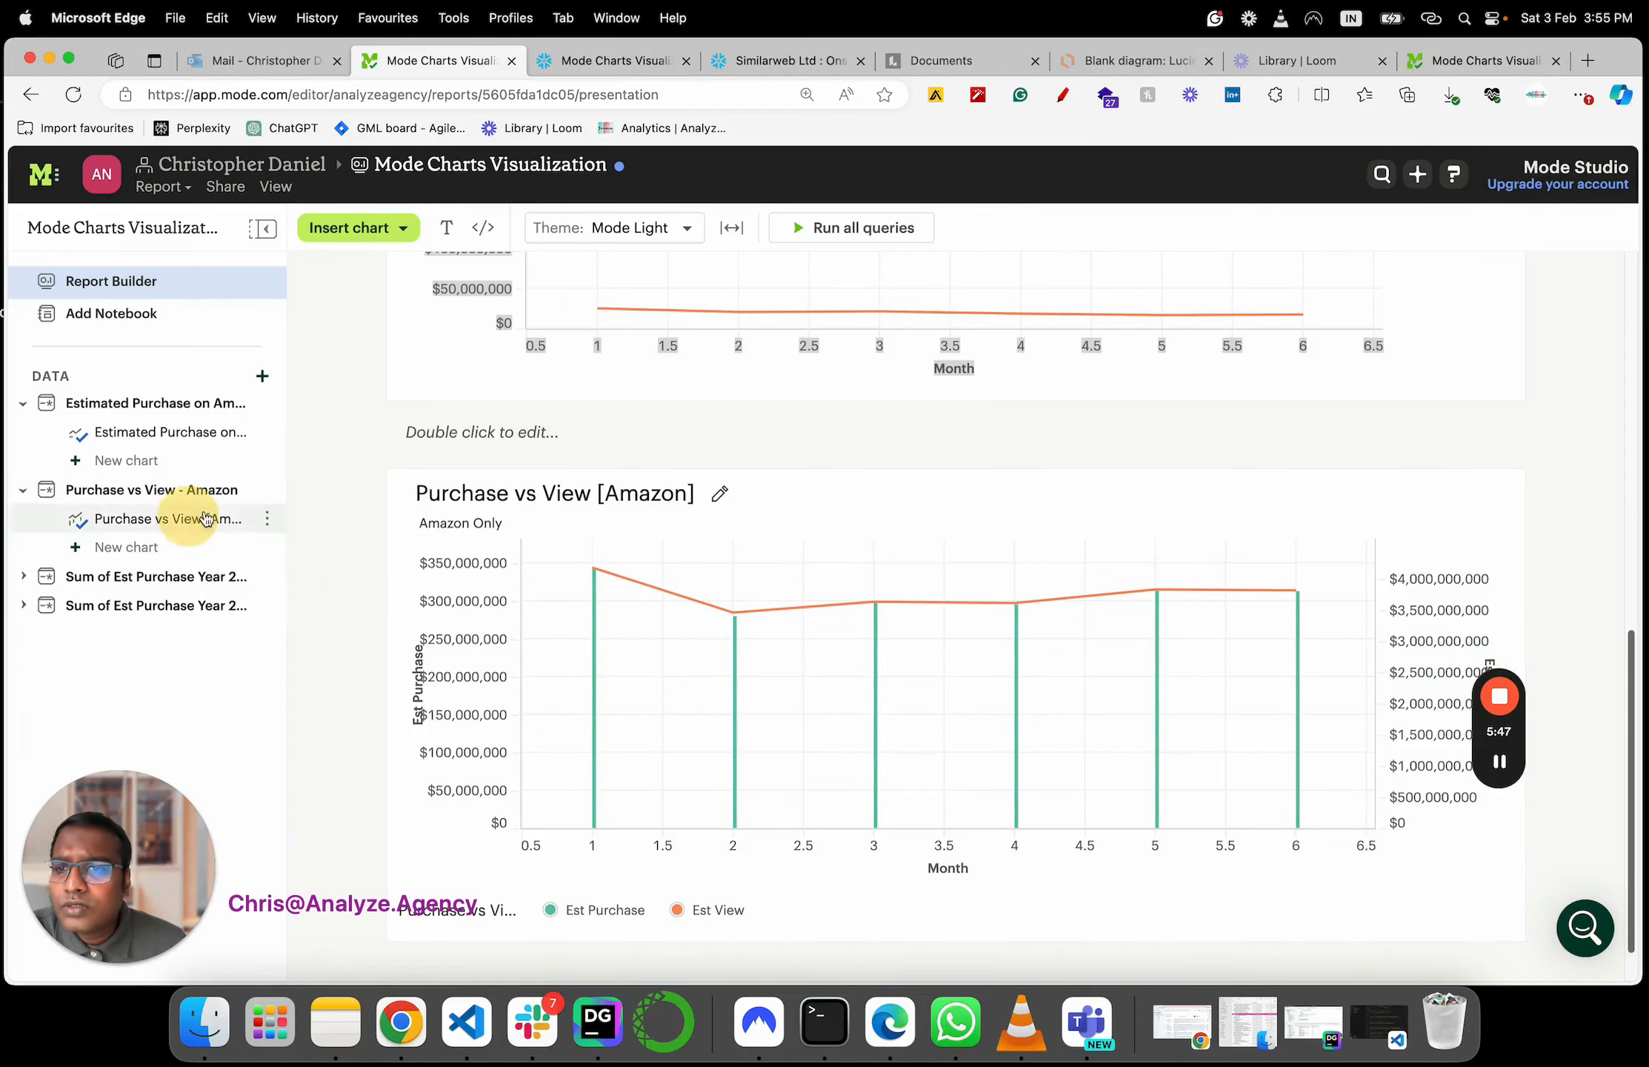
click(271, 497)
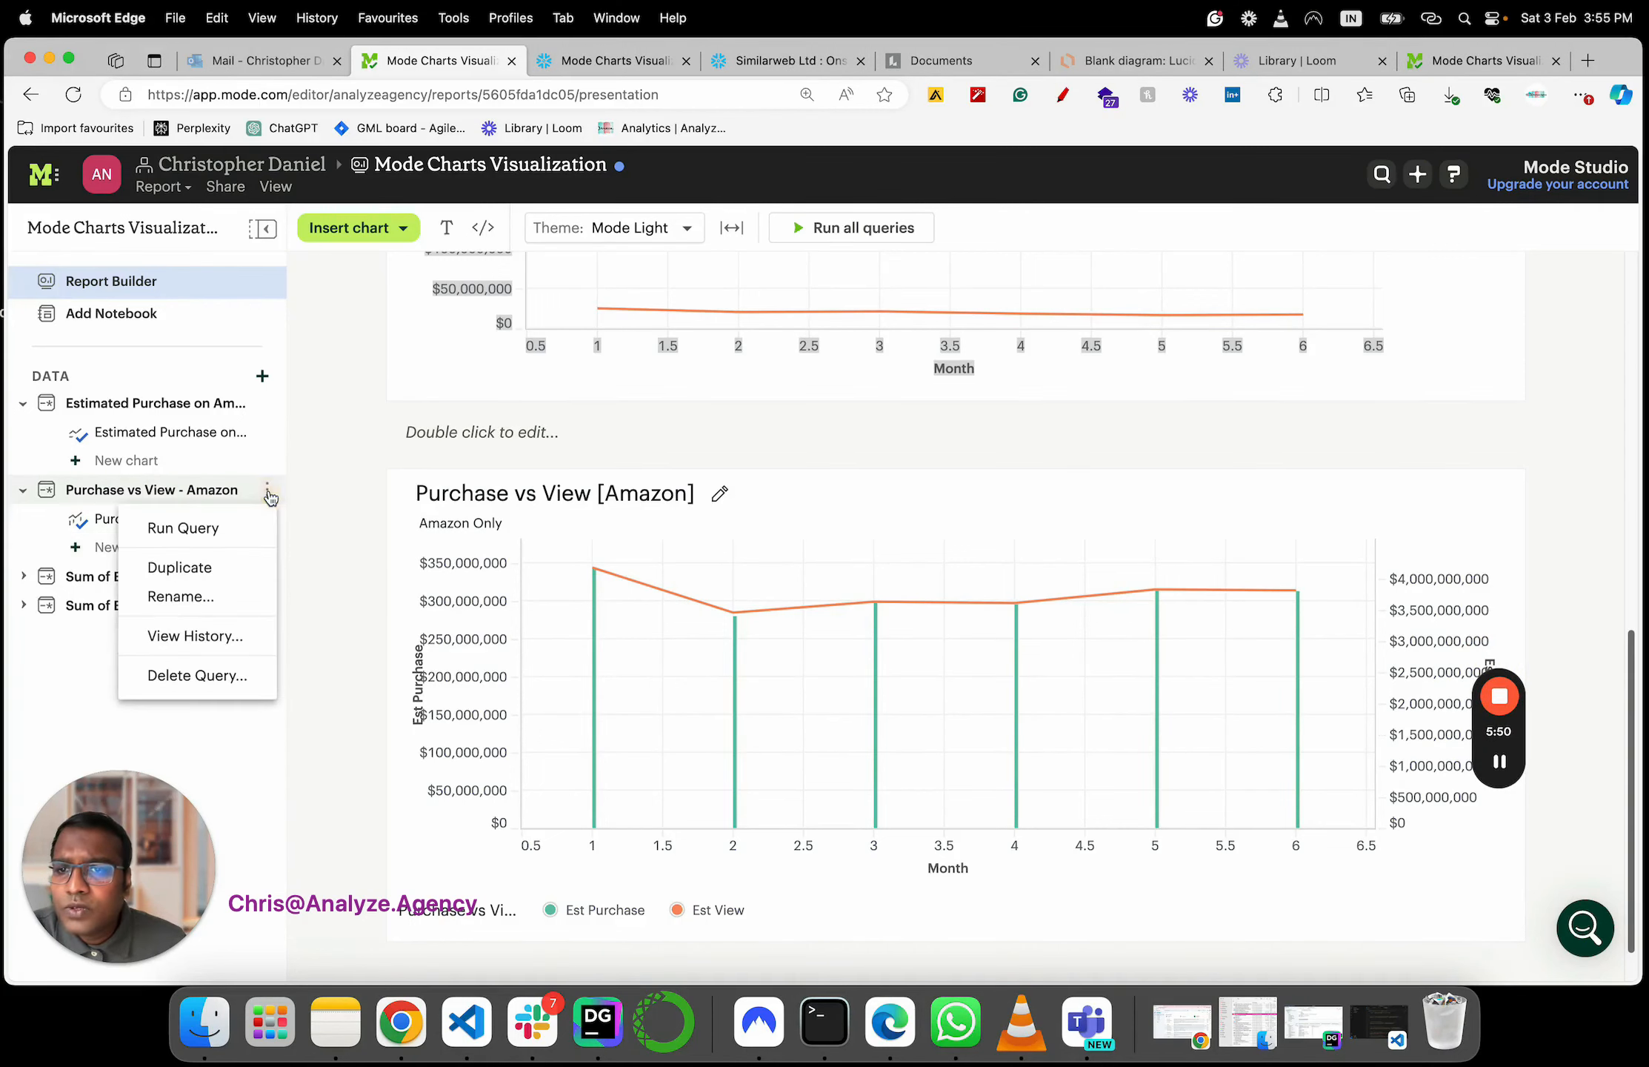
click(222, 565)
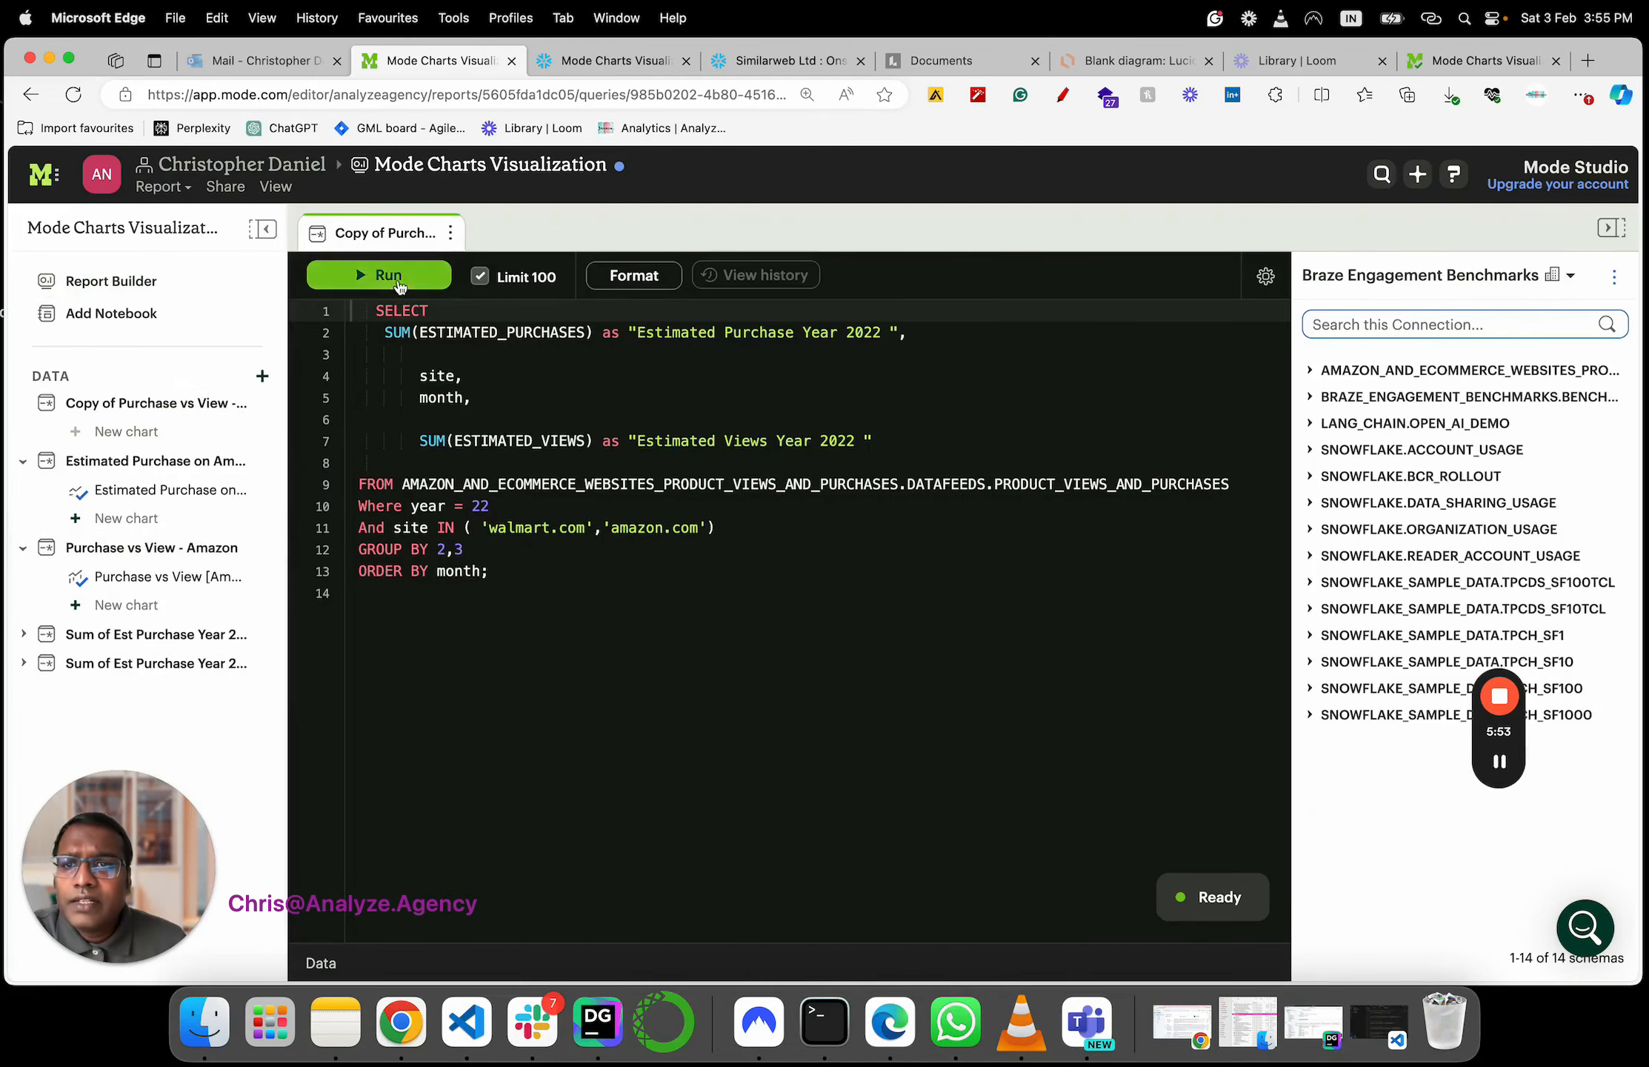
click(451, 235)
click(578, 640)
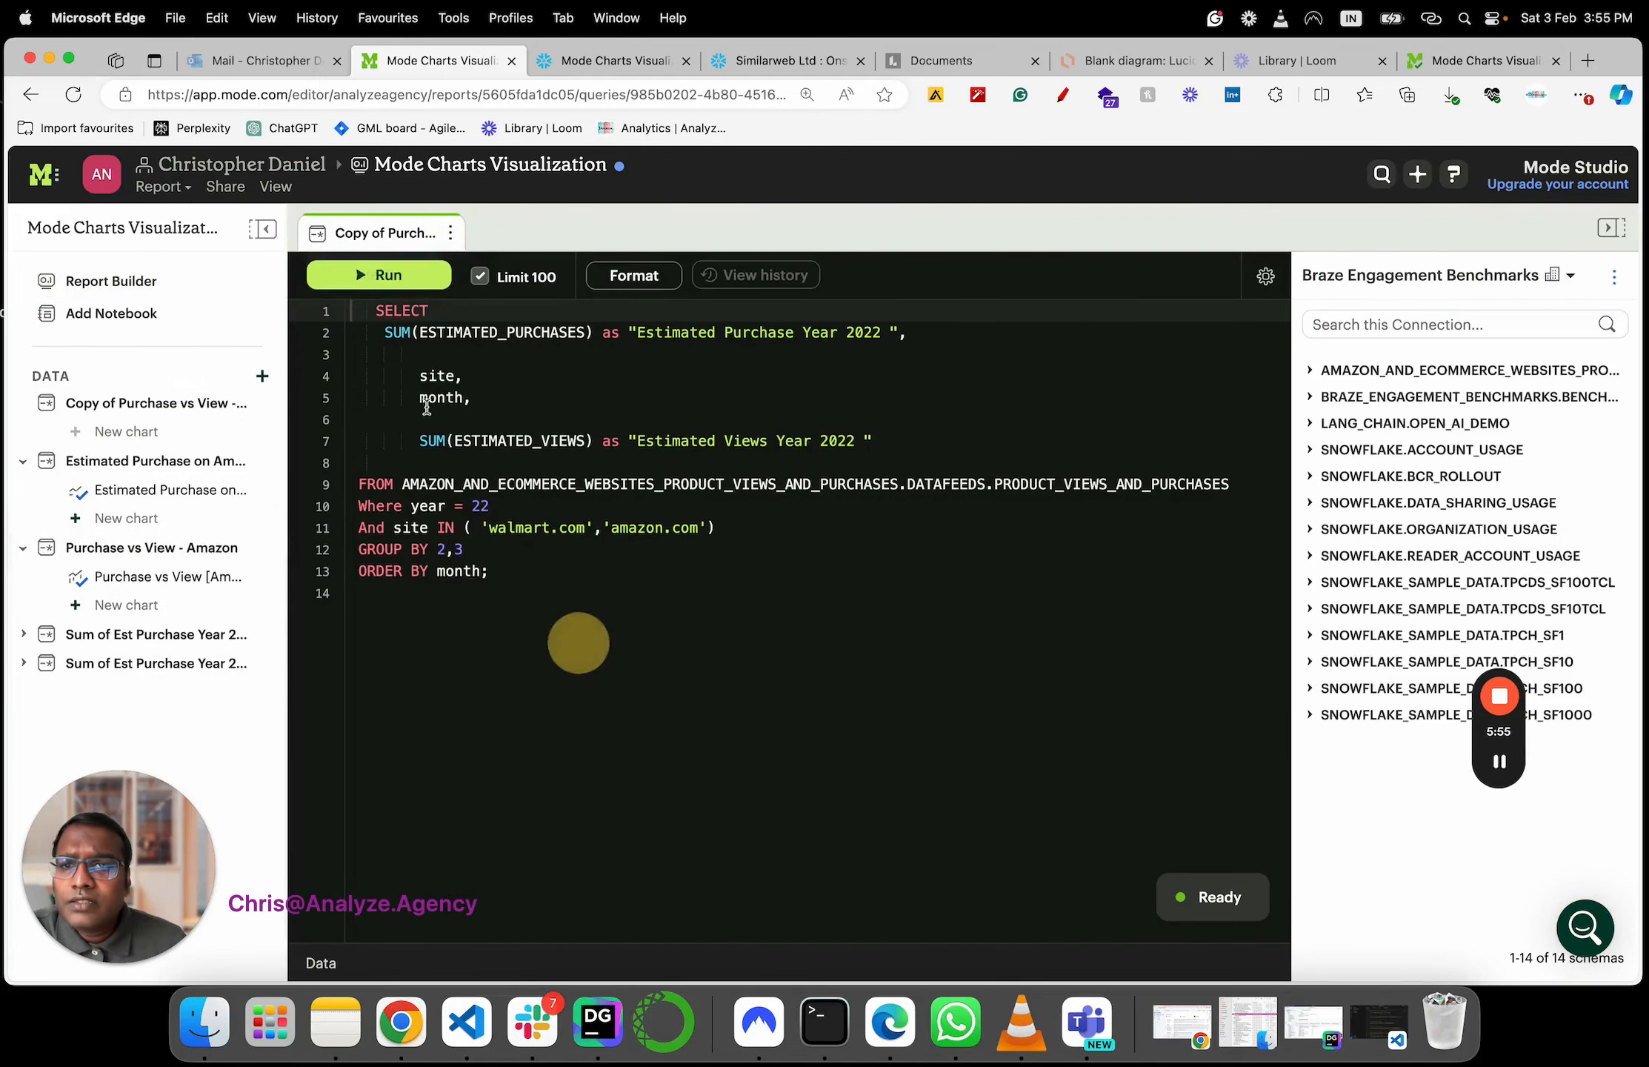
click(400, 289)
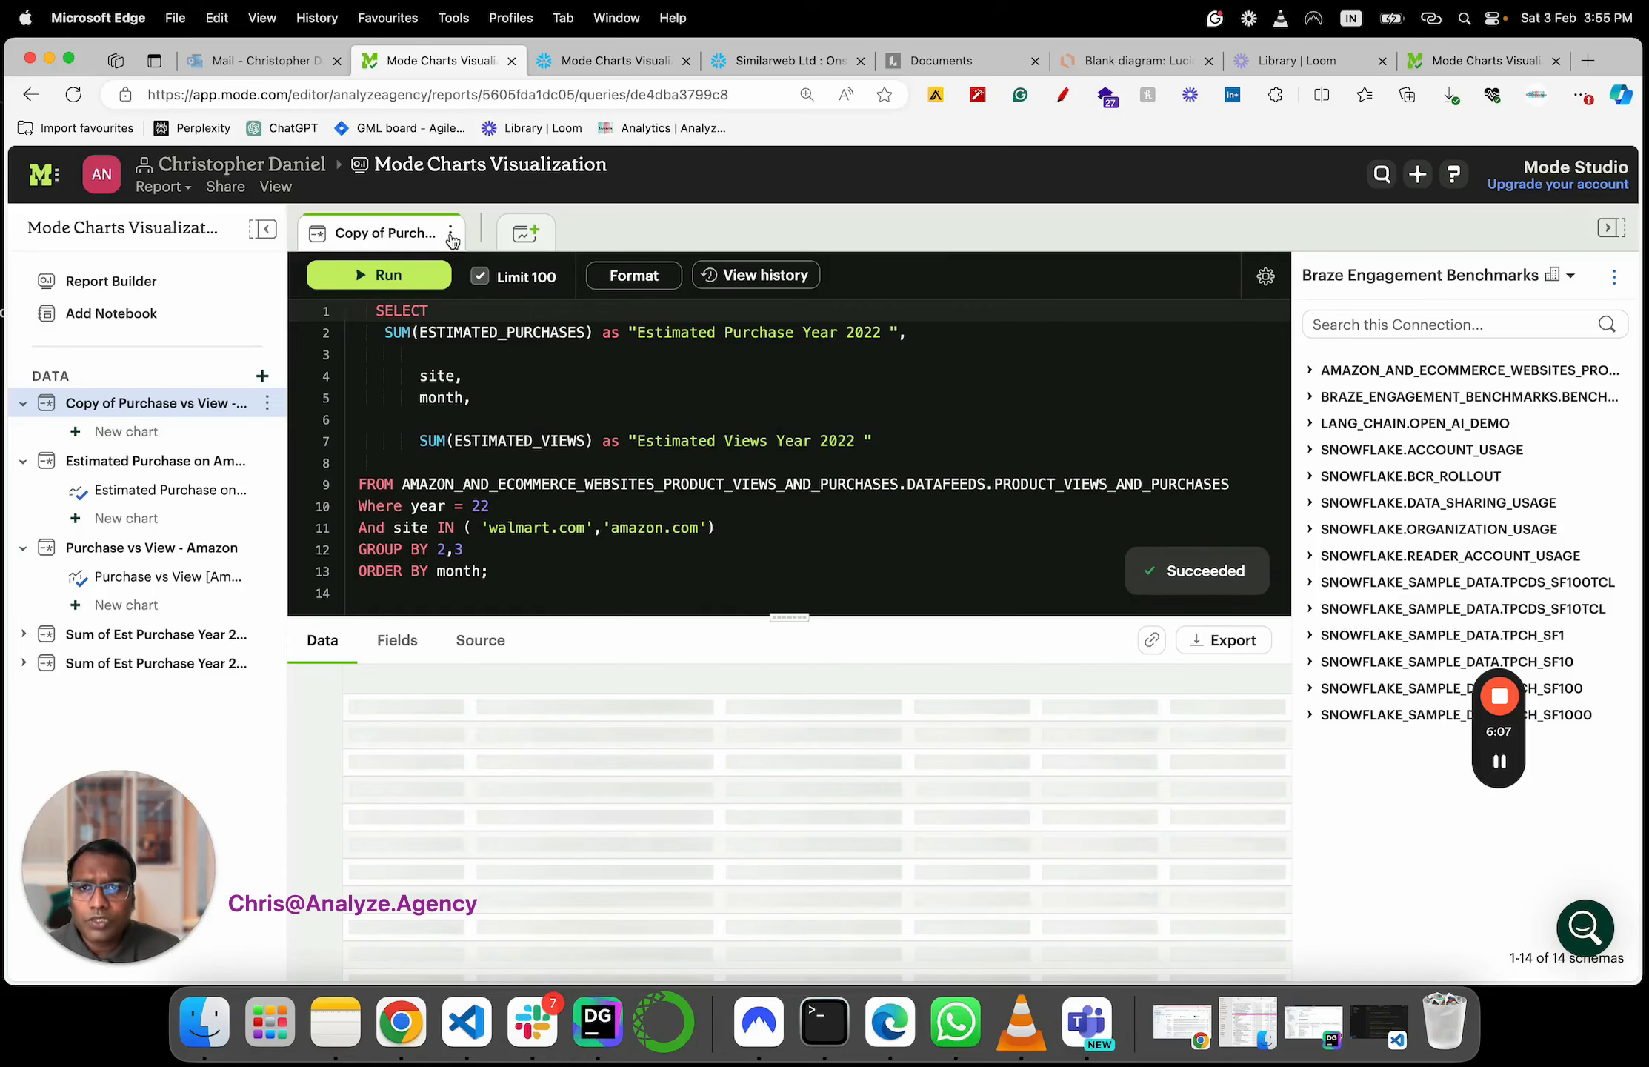
Rename the copied query as "Purchase vs View - Walmart"
click(450, 234)
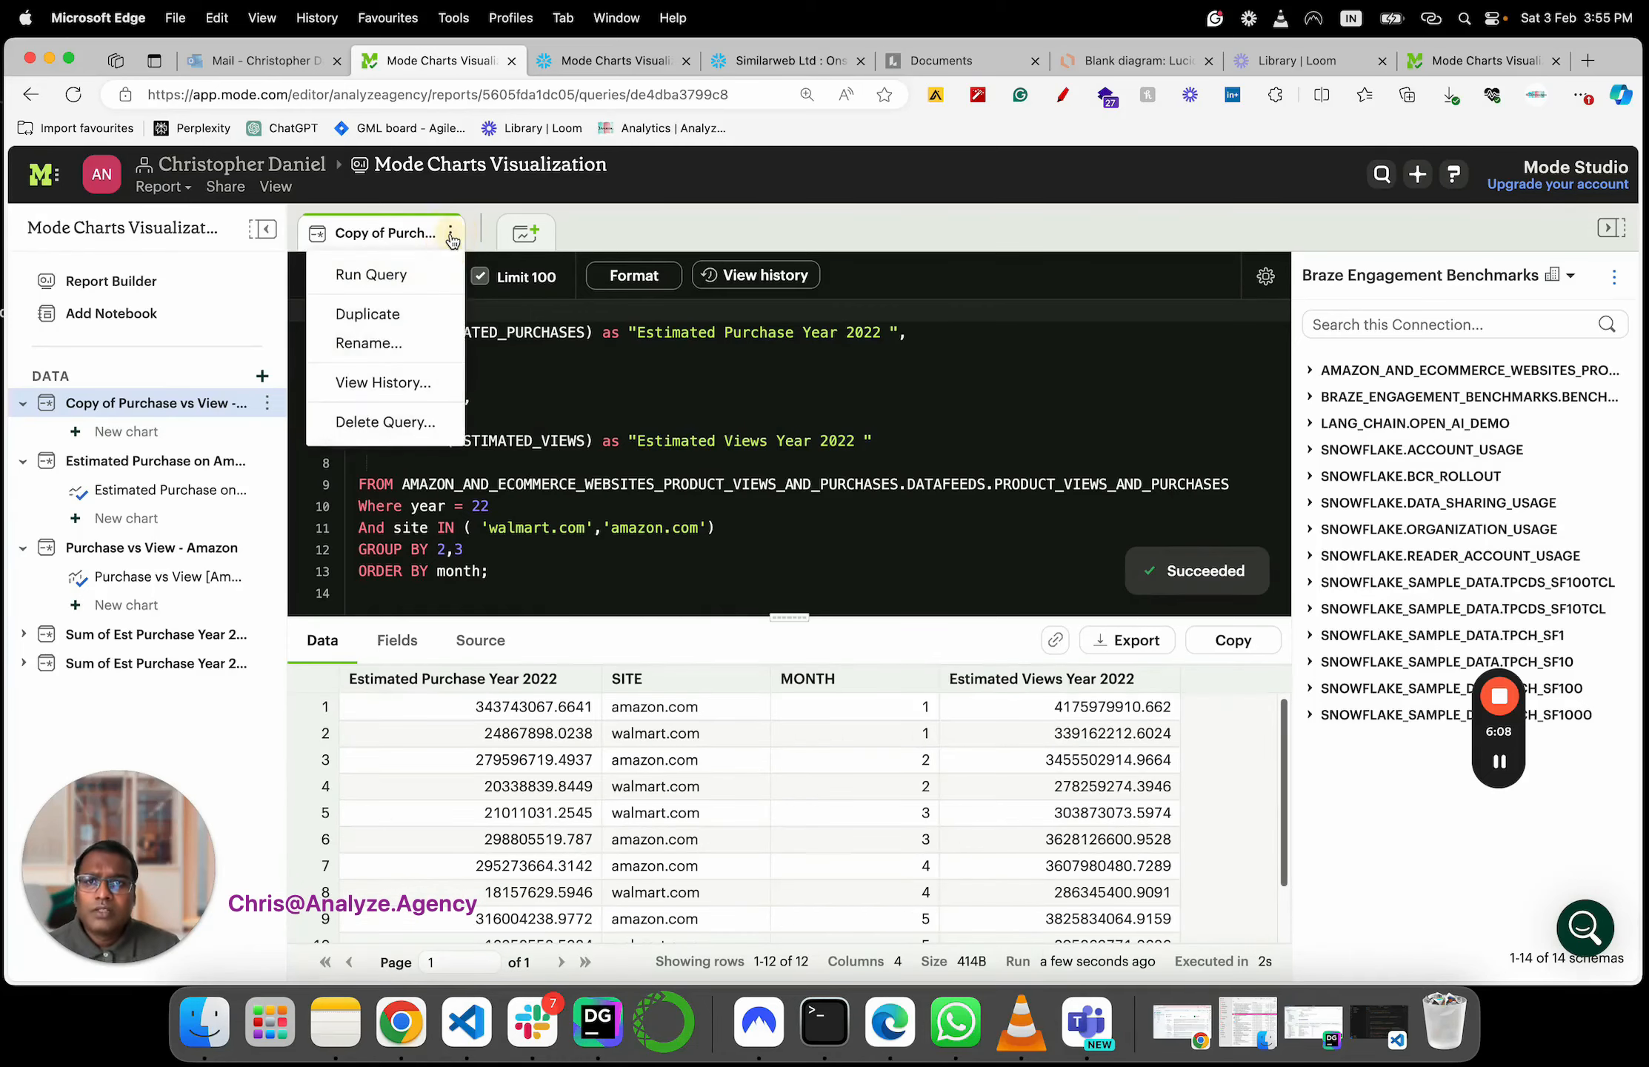
click(385, 344)
double_click(793, 351)
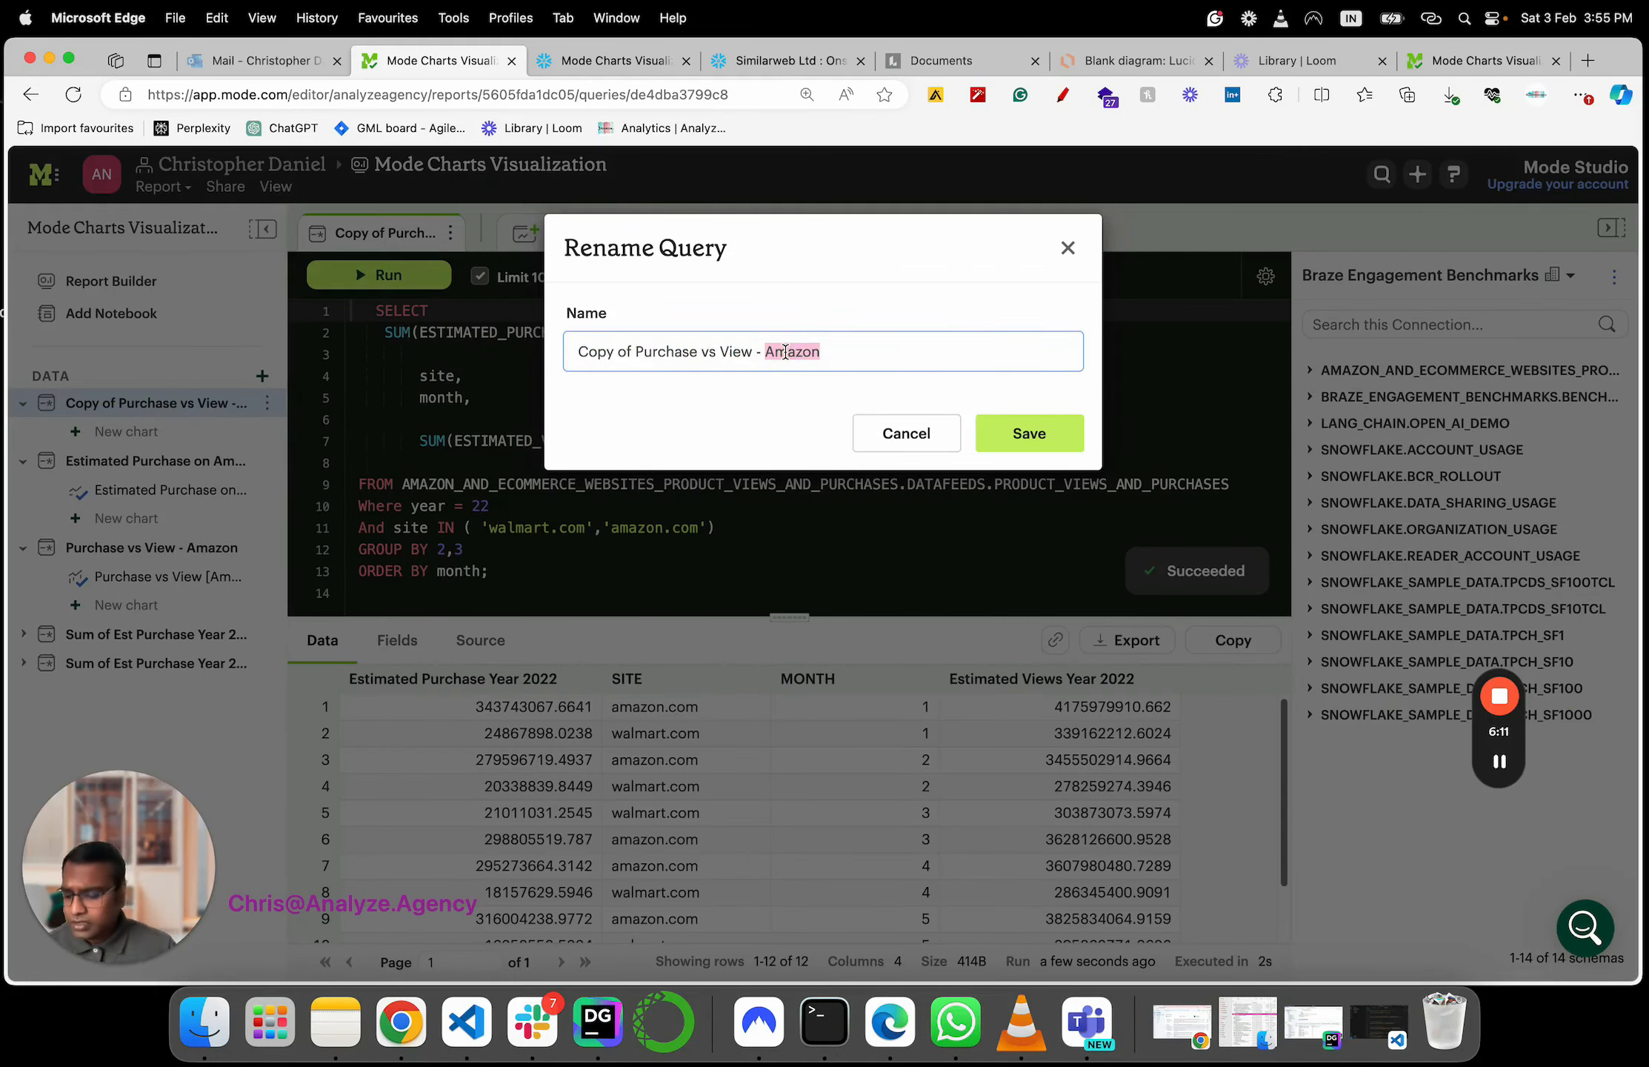
text(Walmart)
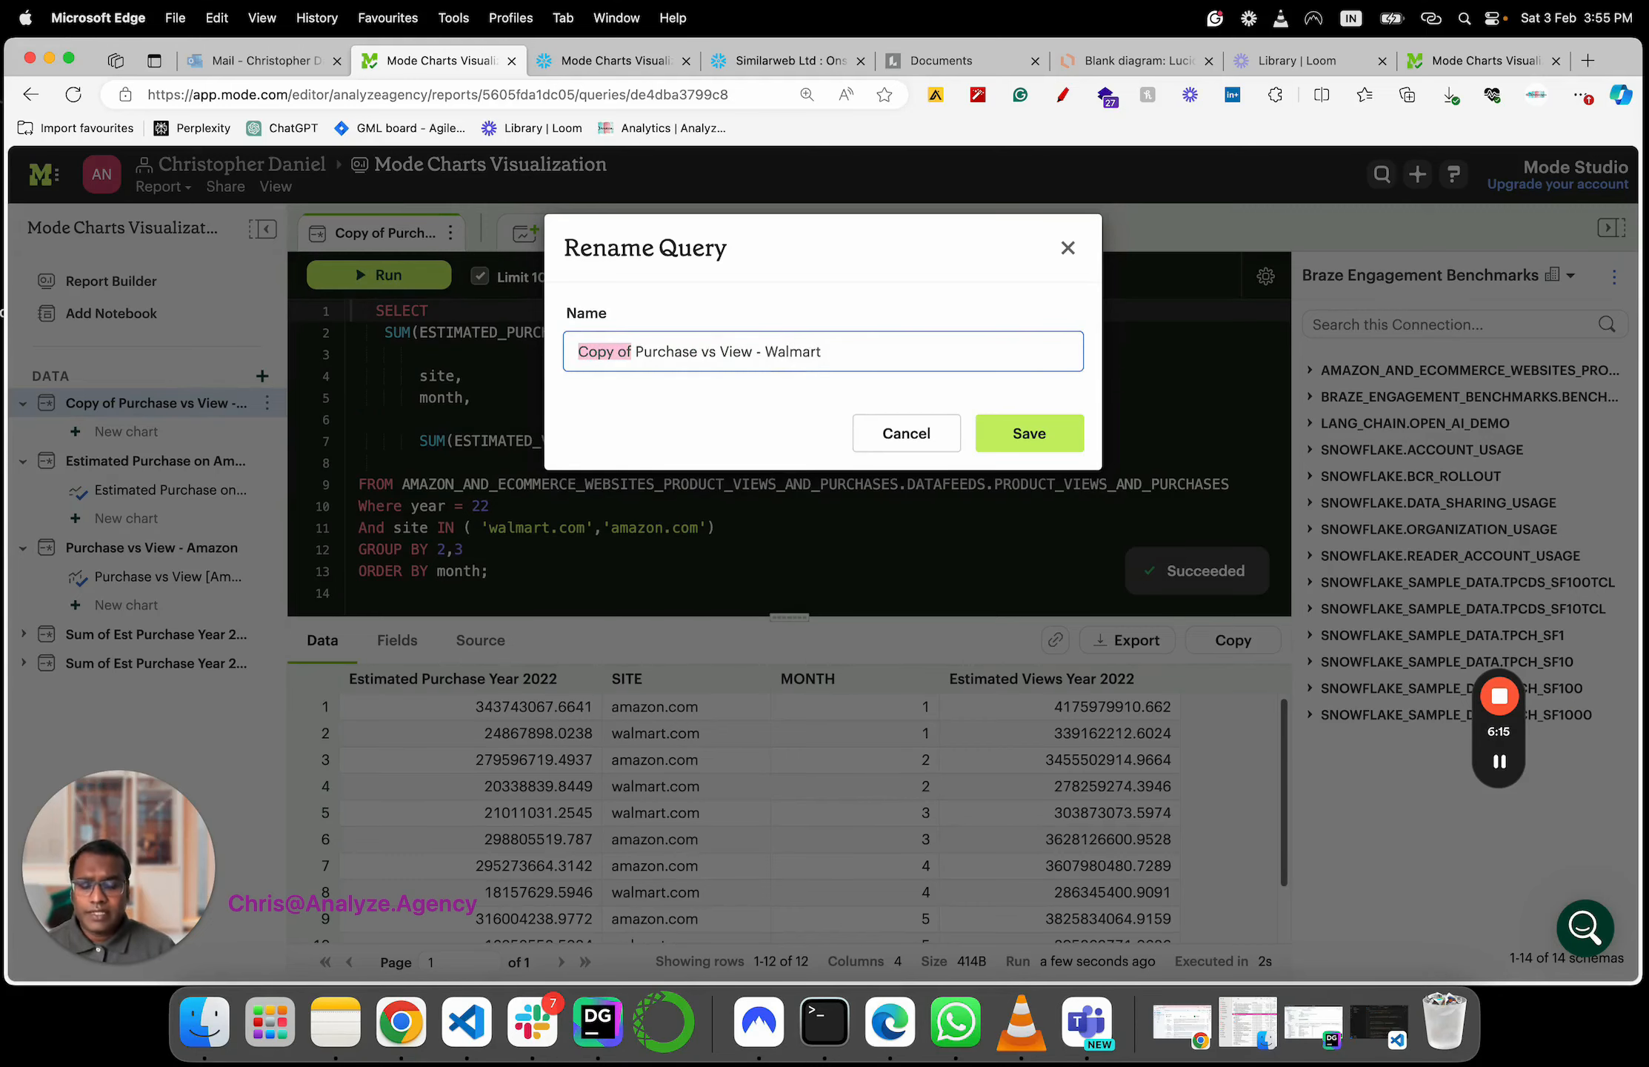
key(BackSpace)
click(1015, 435)
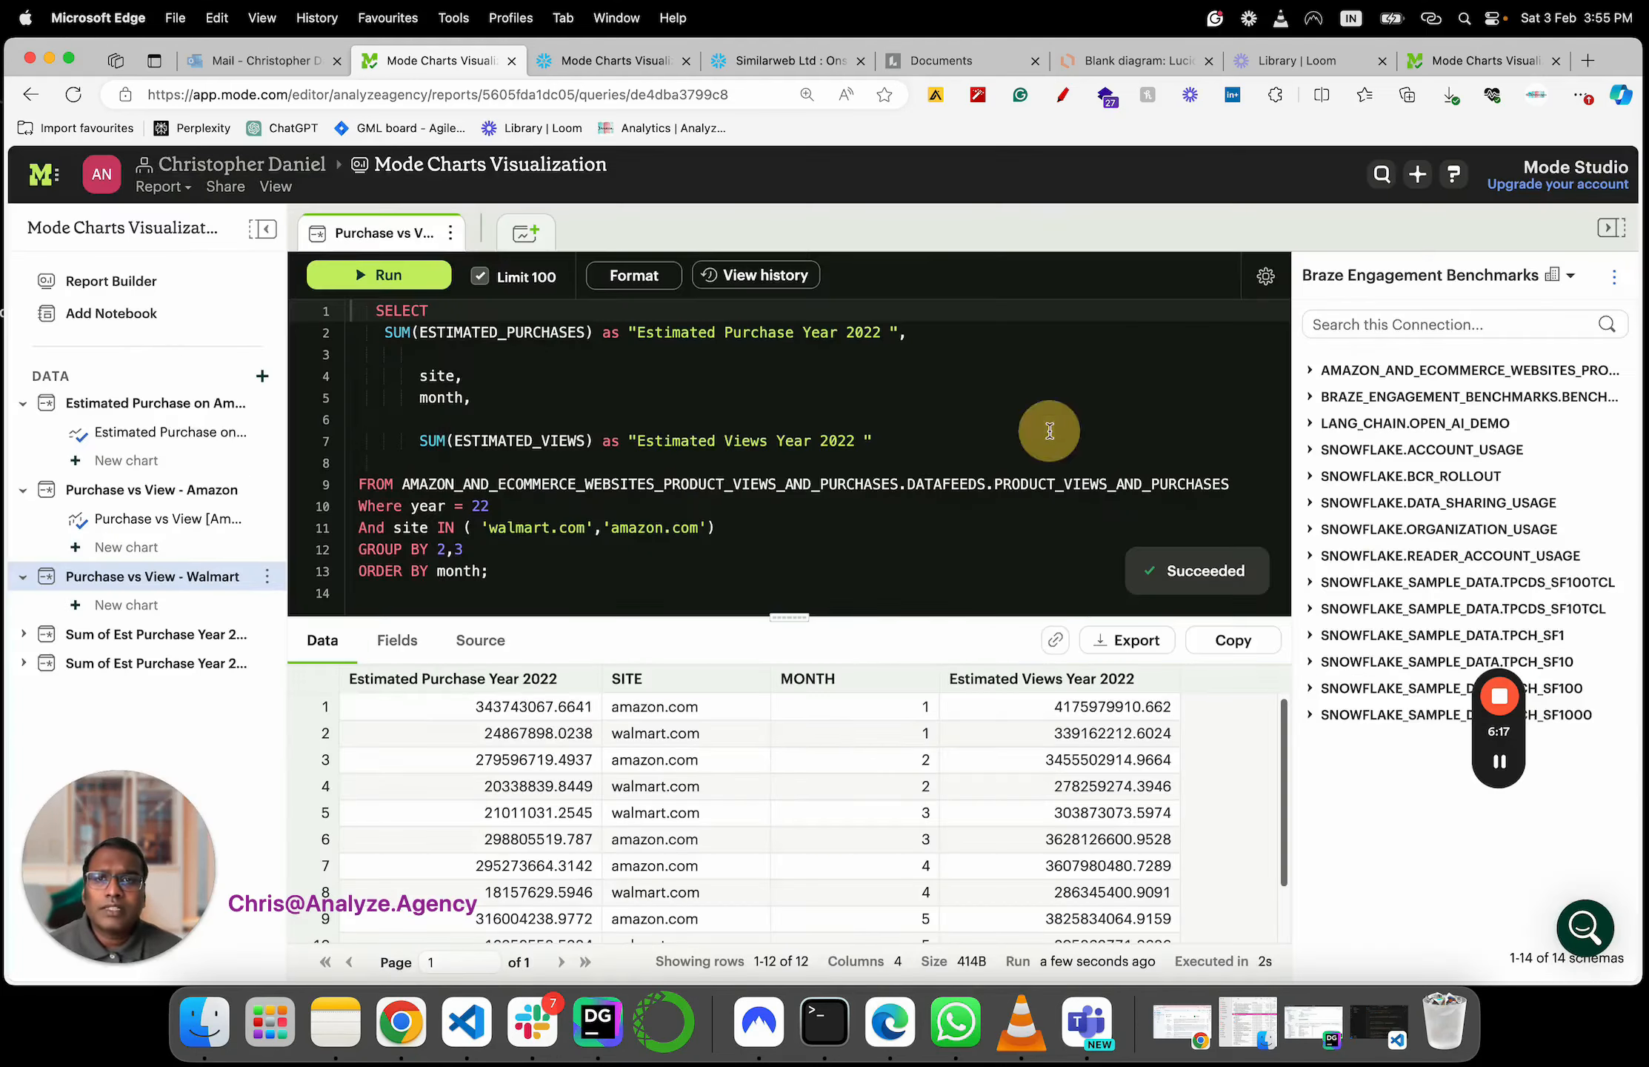
Create a Line + Bar quick chart from the Purchase vs View - Walmart query
click(527, 233)
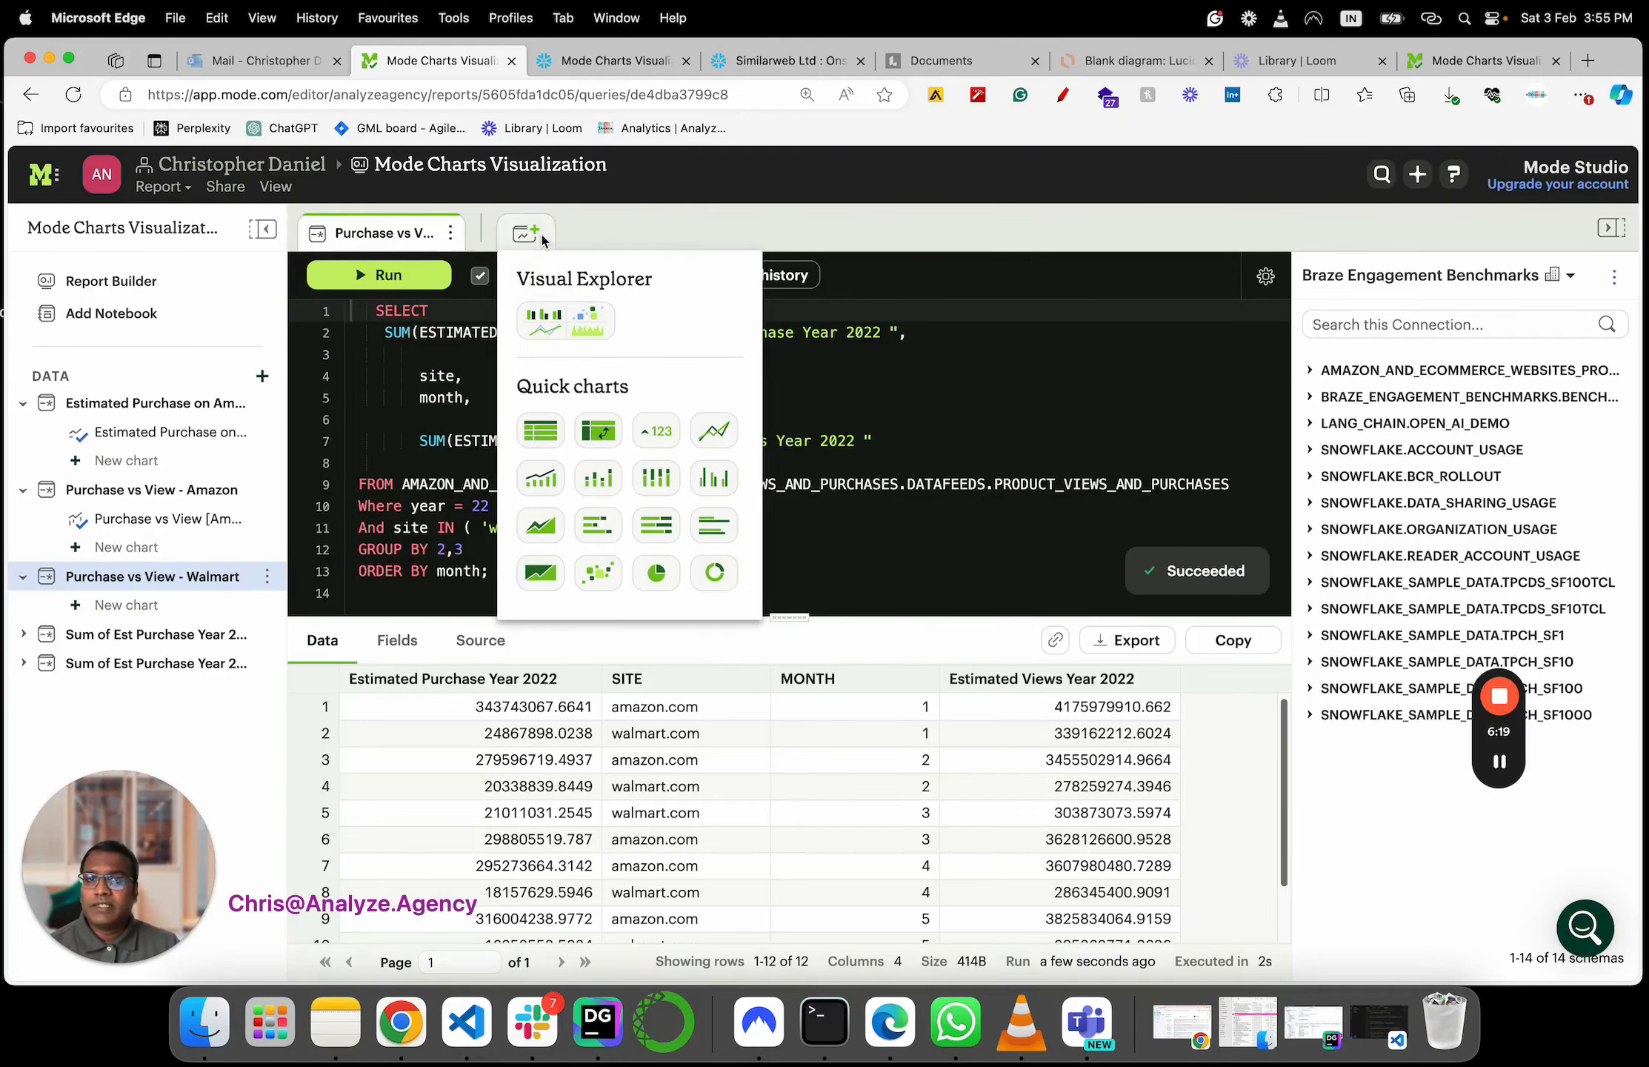
click(557, 478)
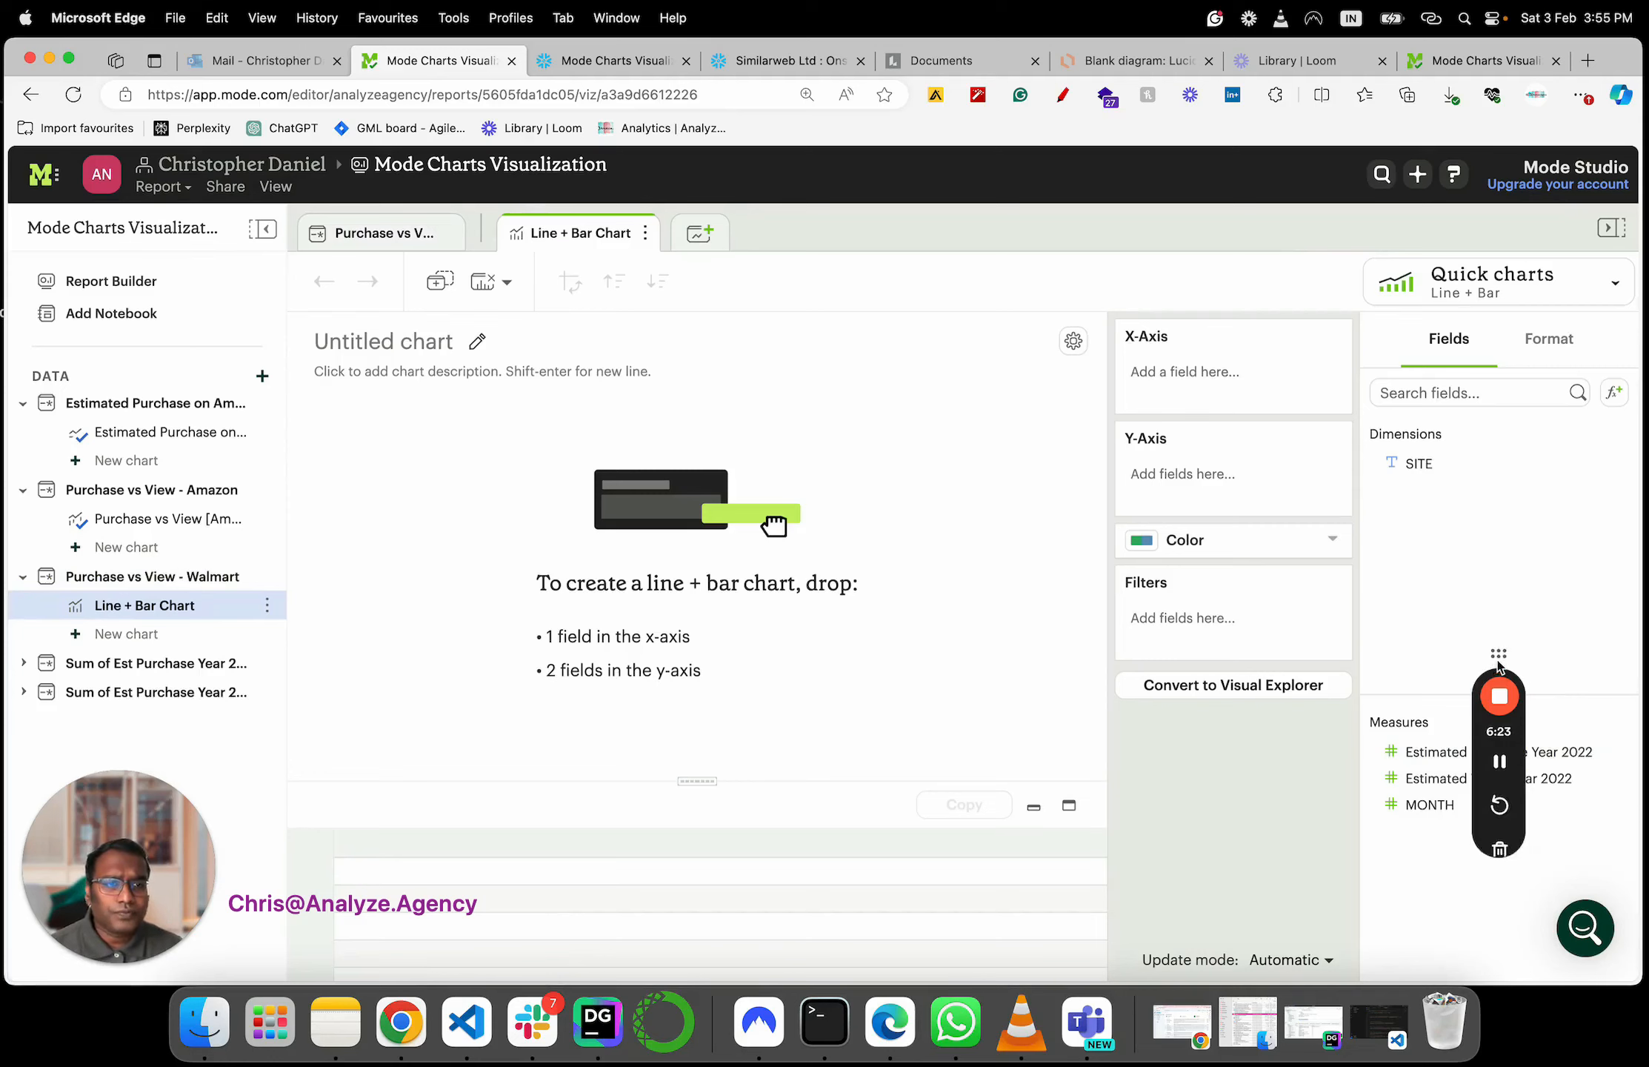
Assign MONTH to the X-axis and Estimated Purchase Year 2022 and Estimated Views Year 2022 to the Y-axis of the Walmart chart
drag(1496, 667, 156, 454)
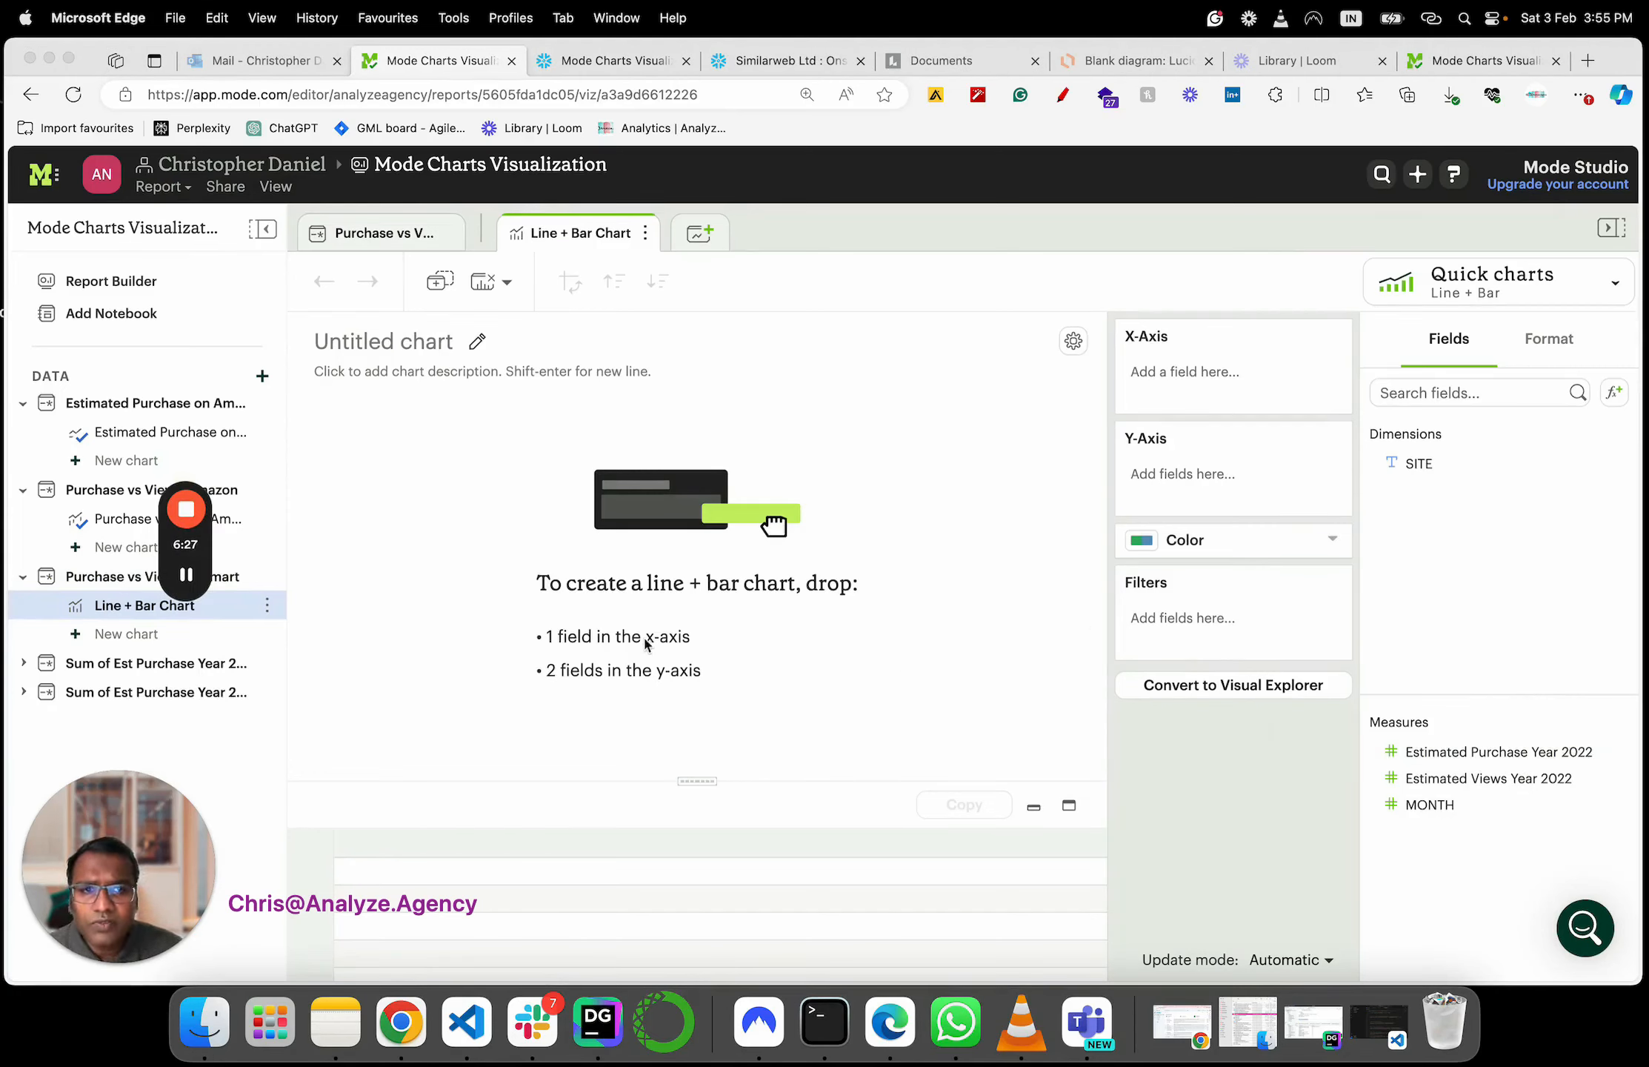
click(1234, 462)
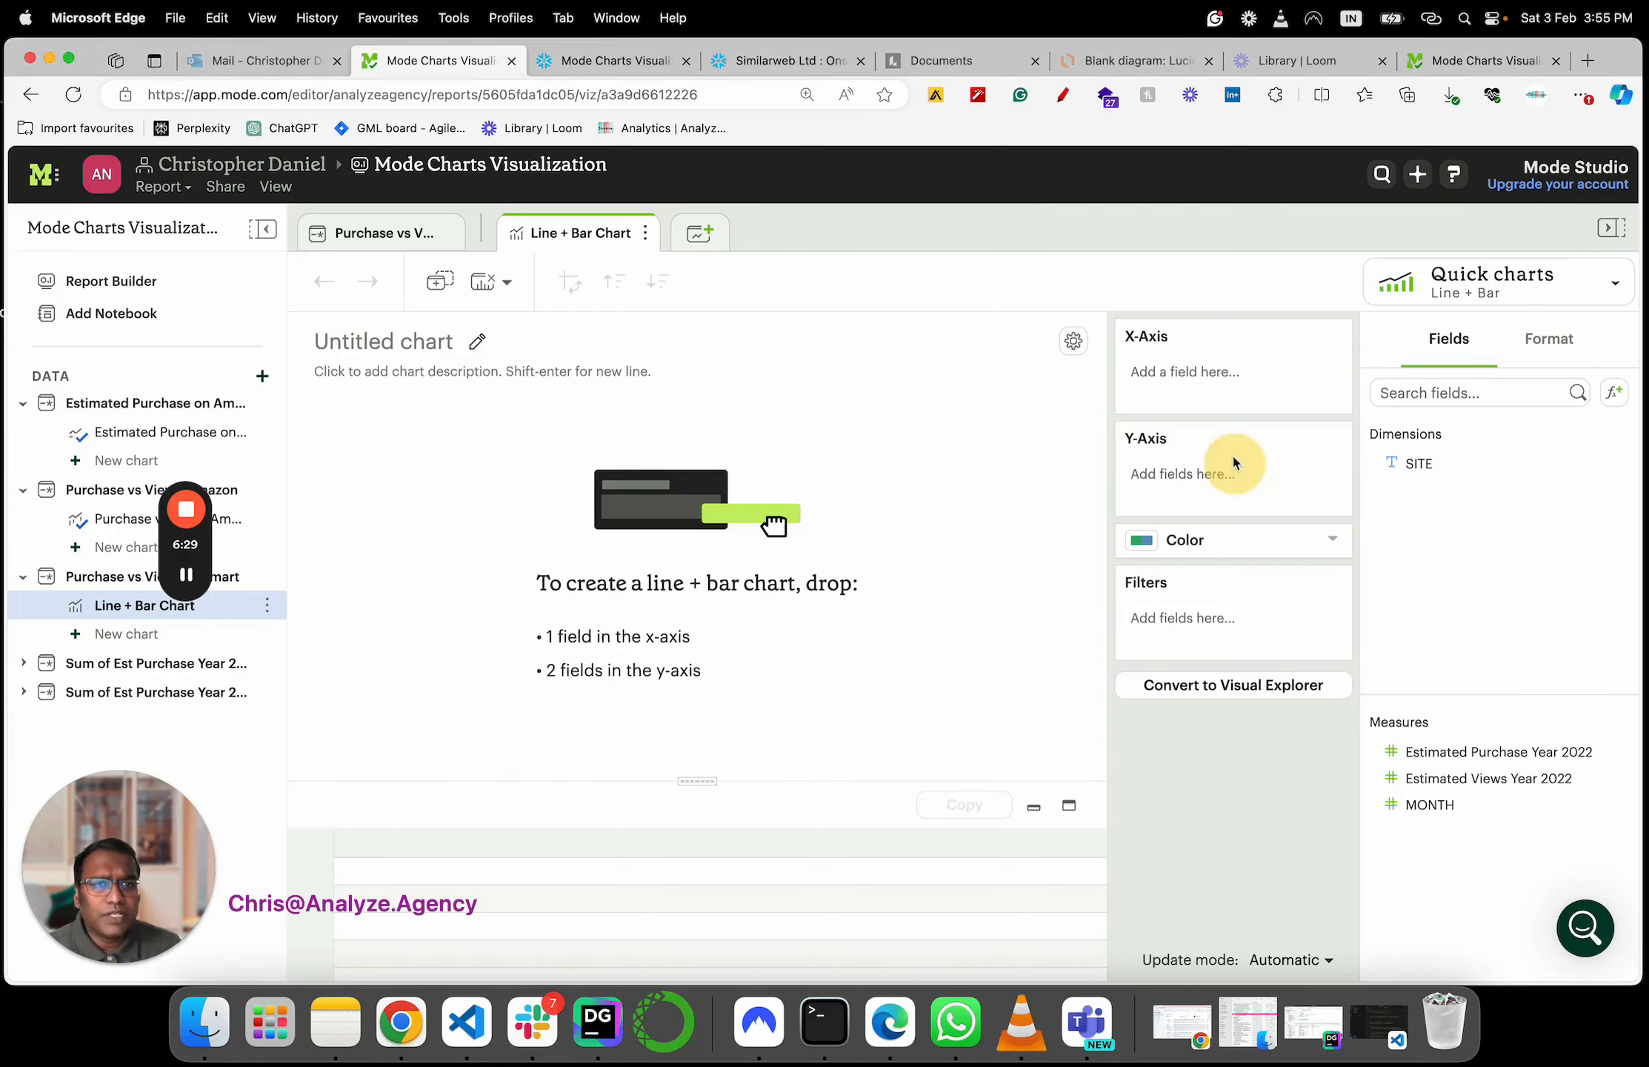
drag(1432, 810, 1196, 370)
drag(1425, 756, 1207, 489)
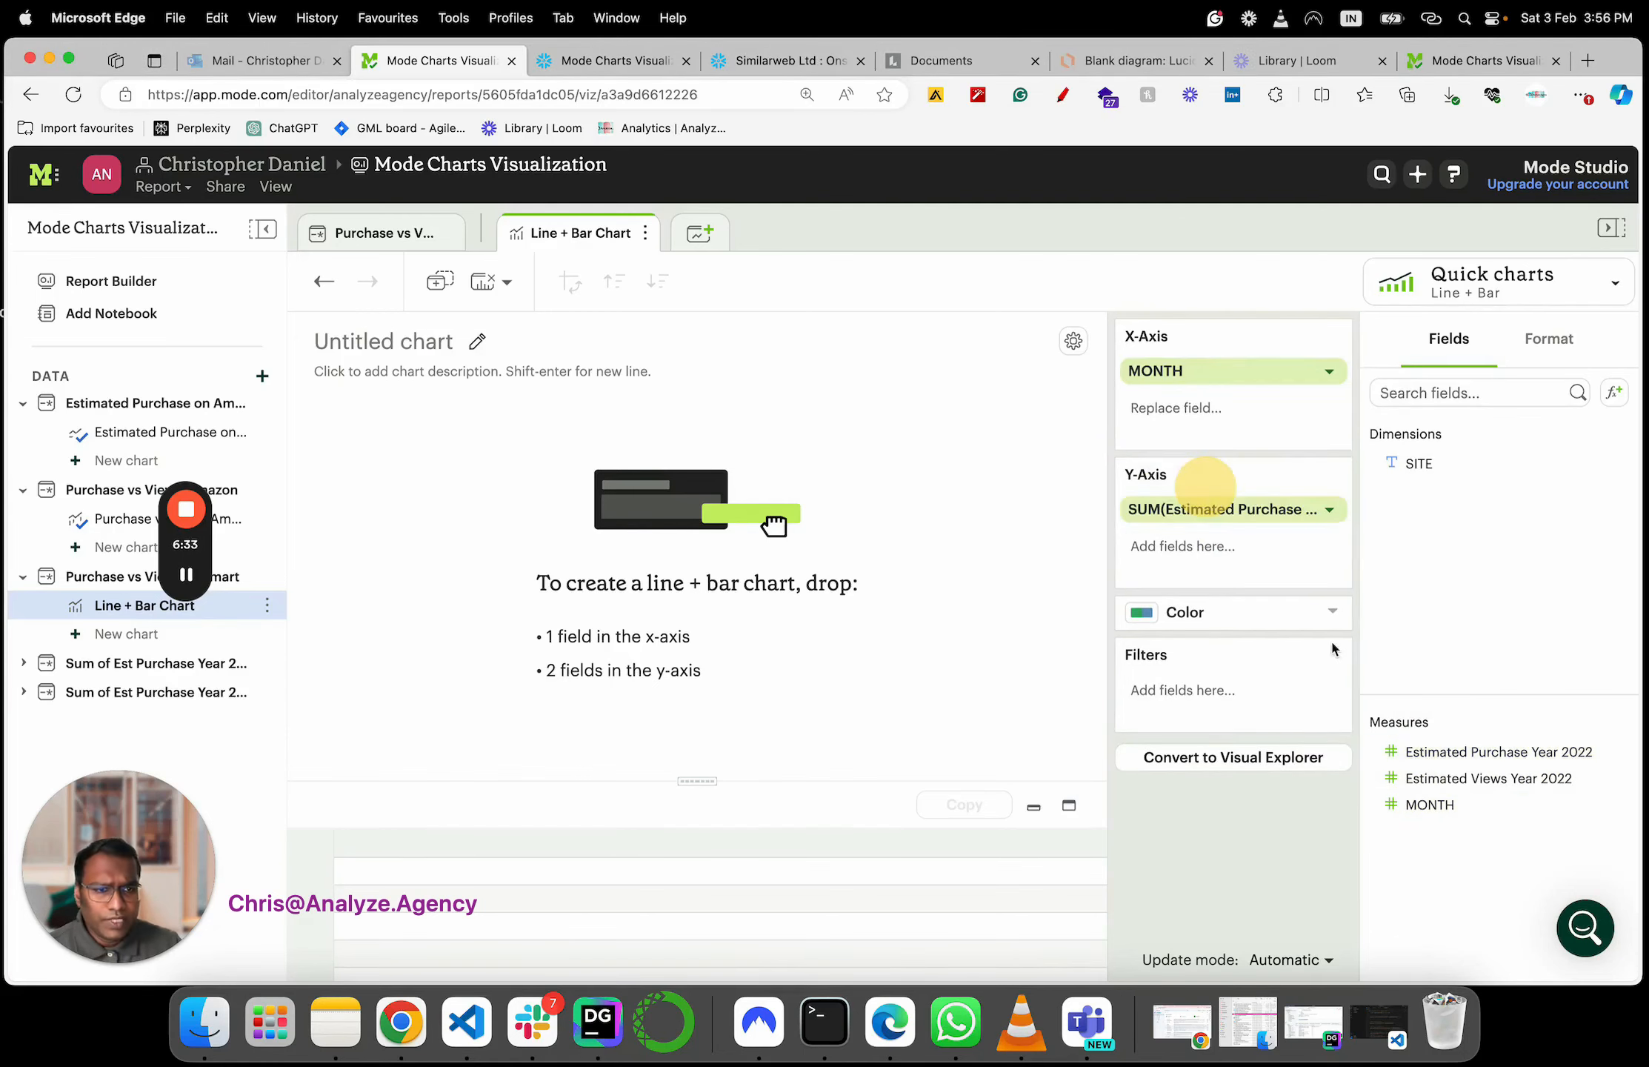
mouse_move(1426, 778)
mouse_down()
mouse_move(1233, 615)
mouse_move(1212, 554)
mouse_up()
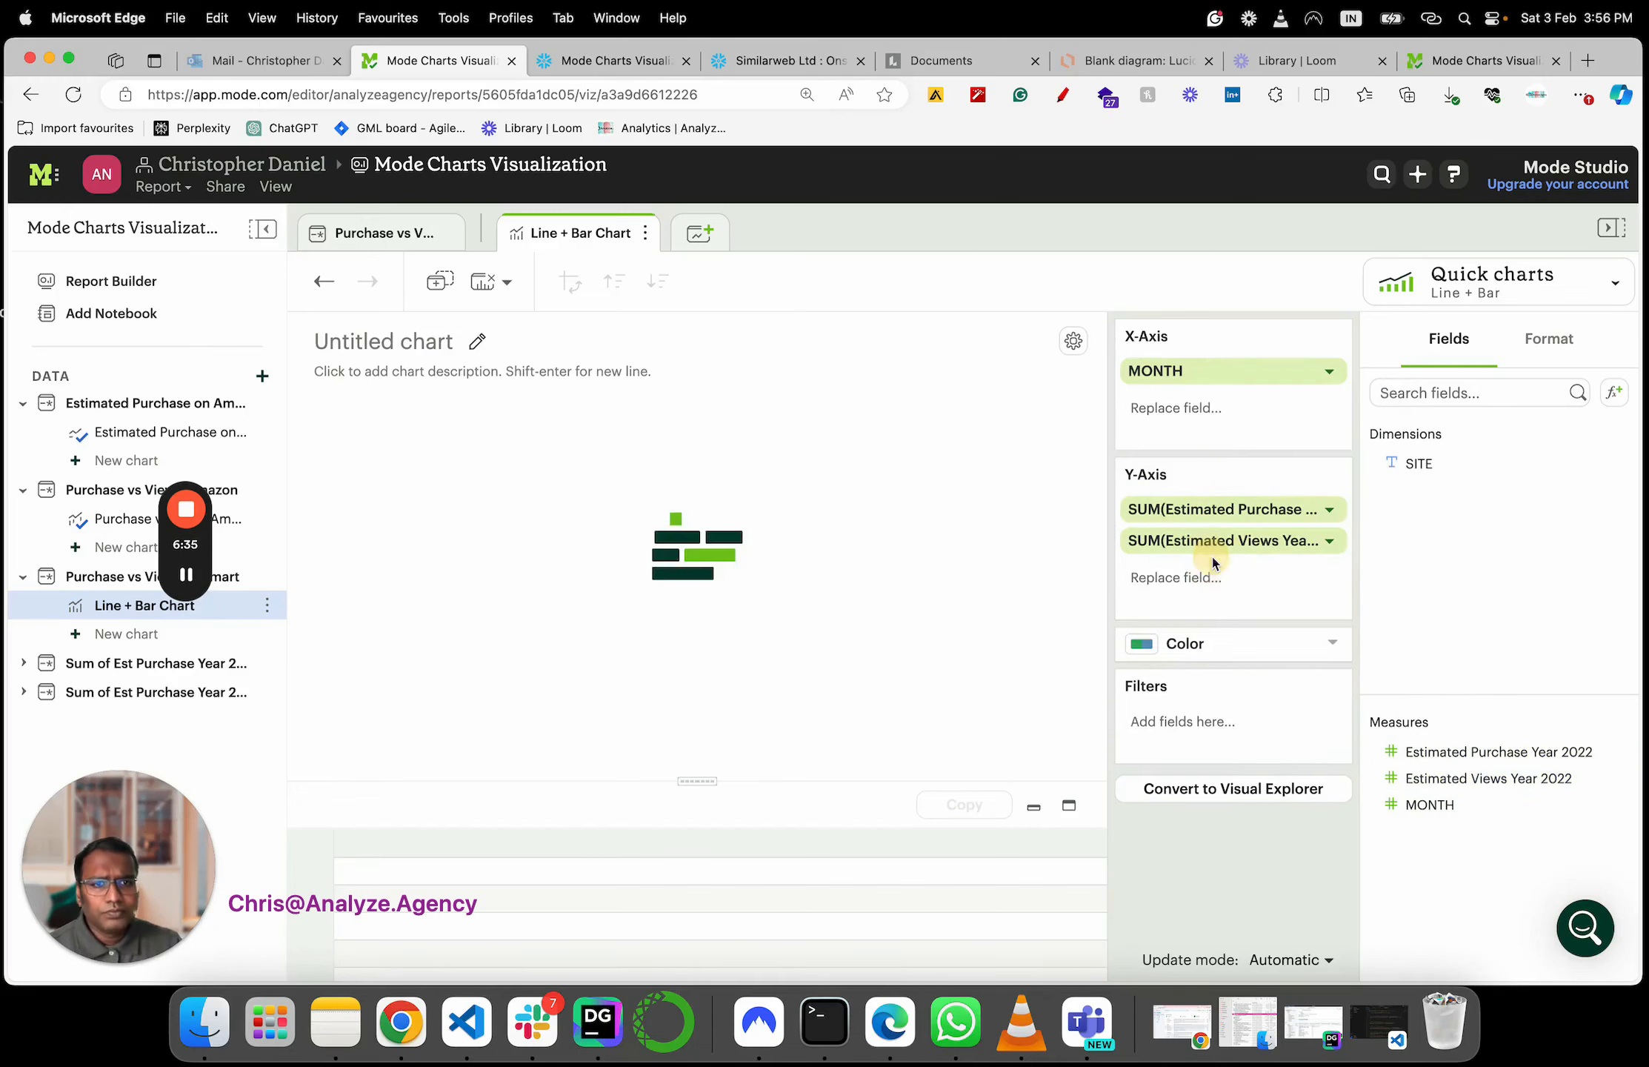
Apply the Vivid color palette to the Walmart Line + Bar chart
click(1233, 644)
click(1198, 702)
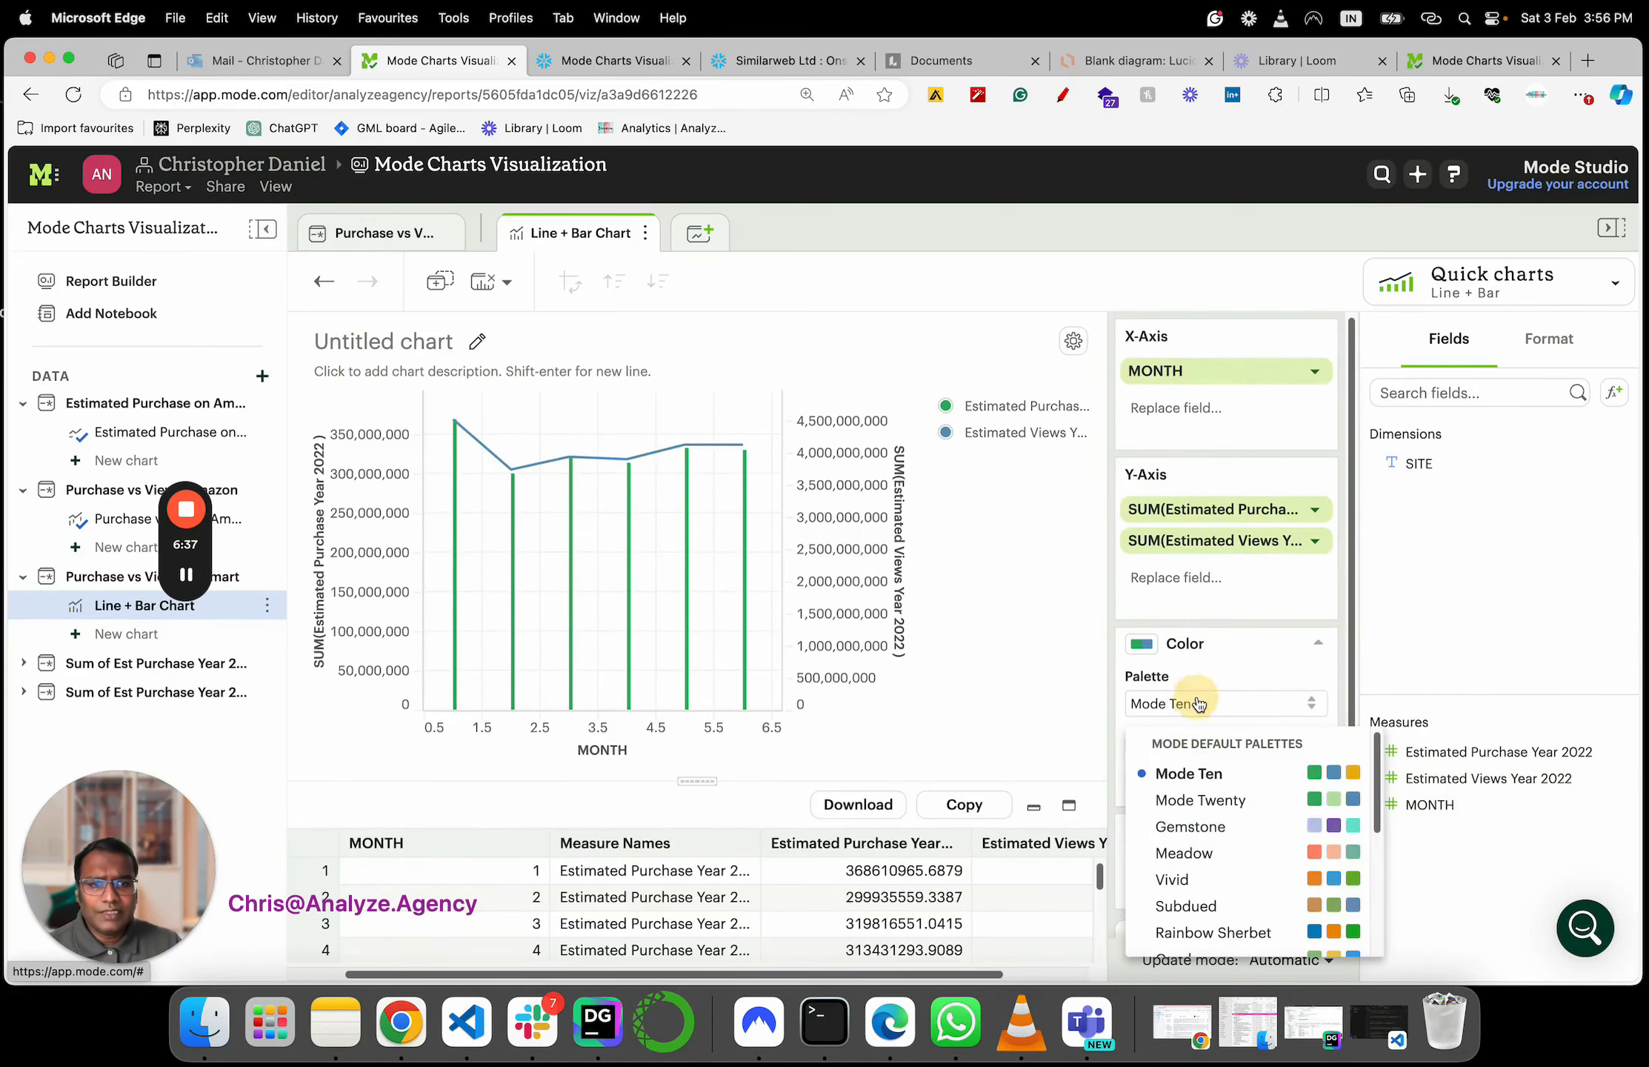
click(1231, 882)
click(1227, 777)
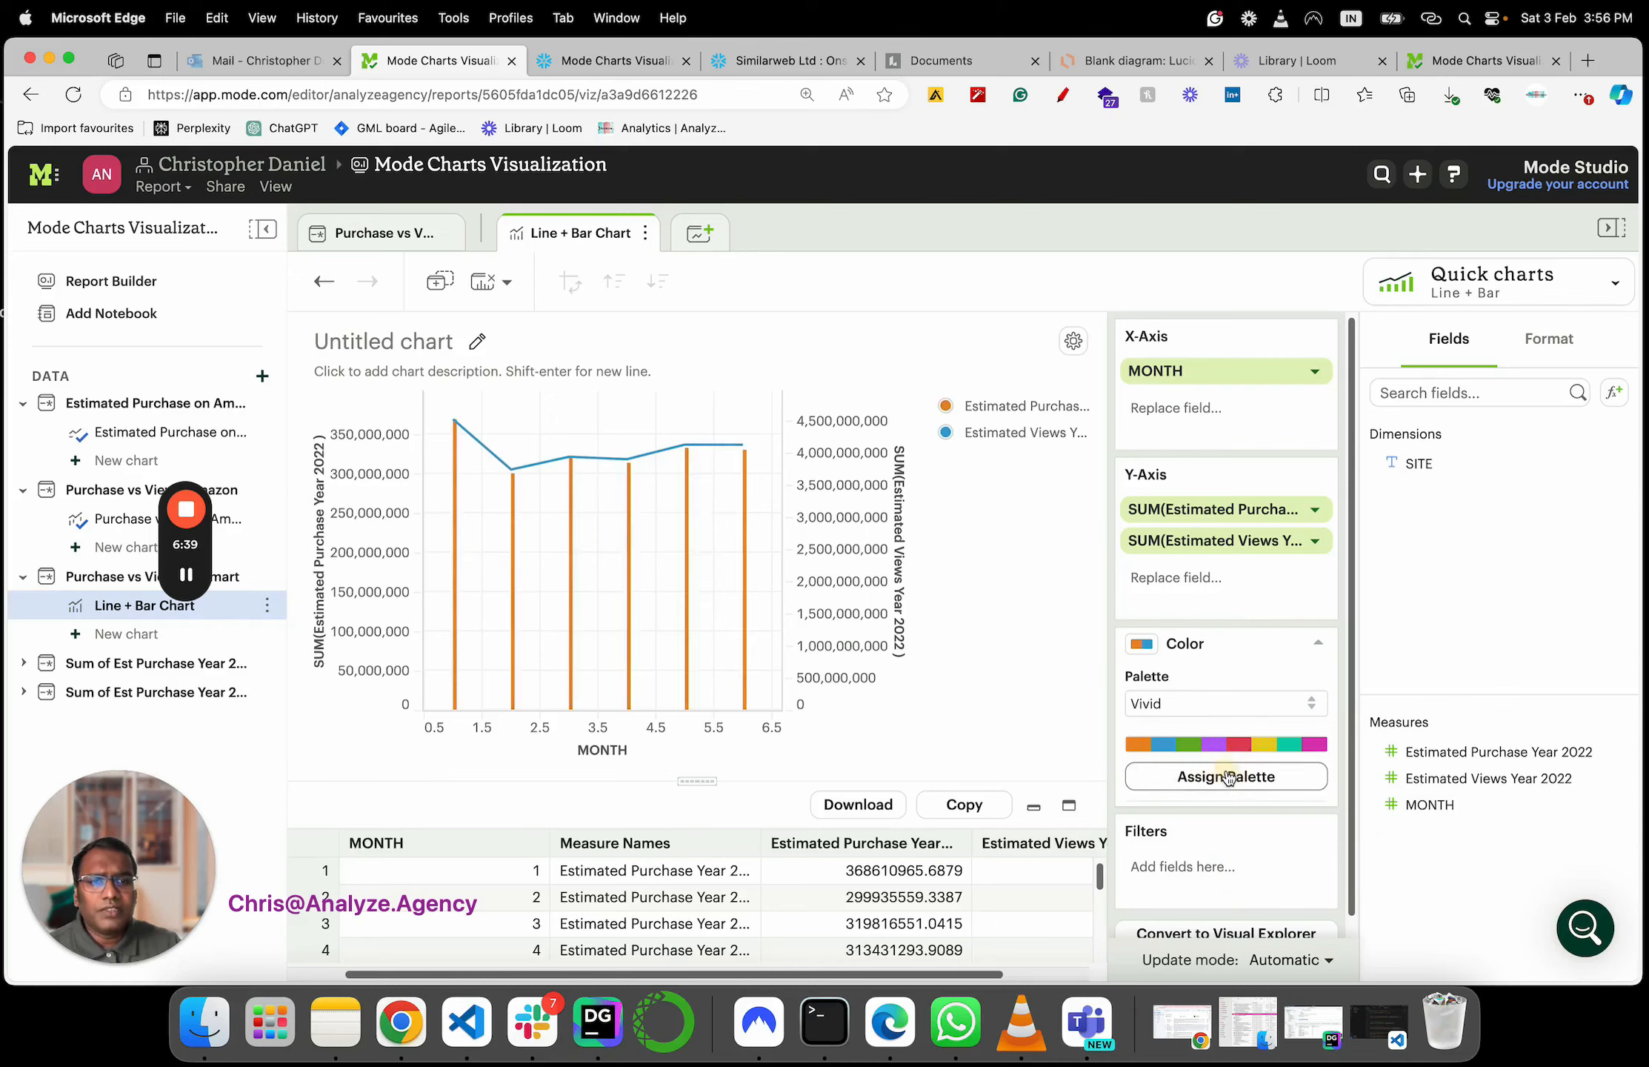
Filter the chart by SITE so that only walmart.com is included
drag(1417, 466, 1200, 866)
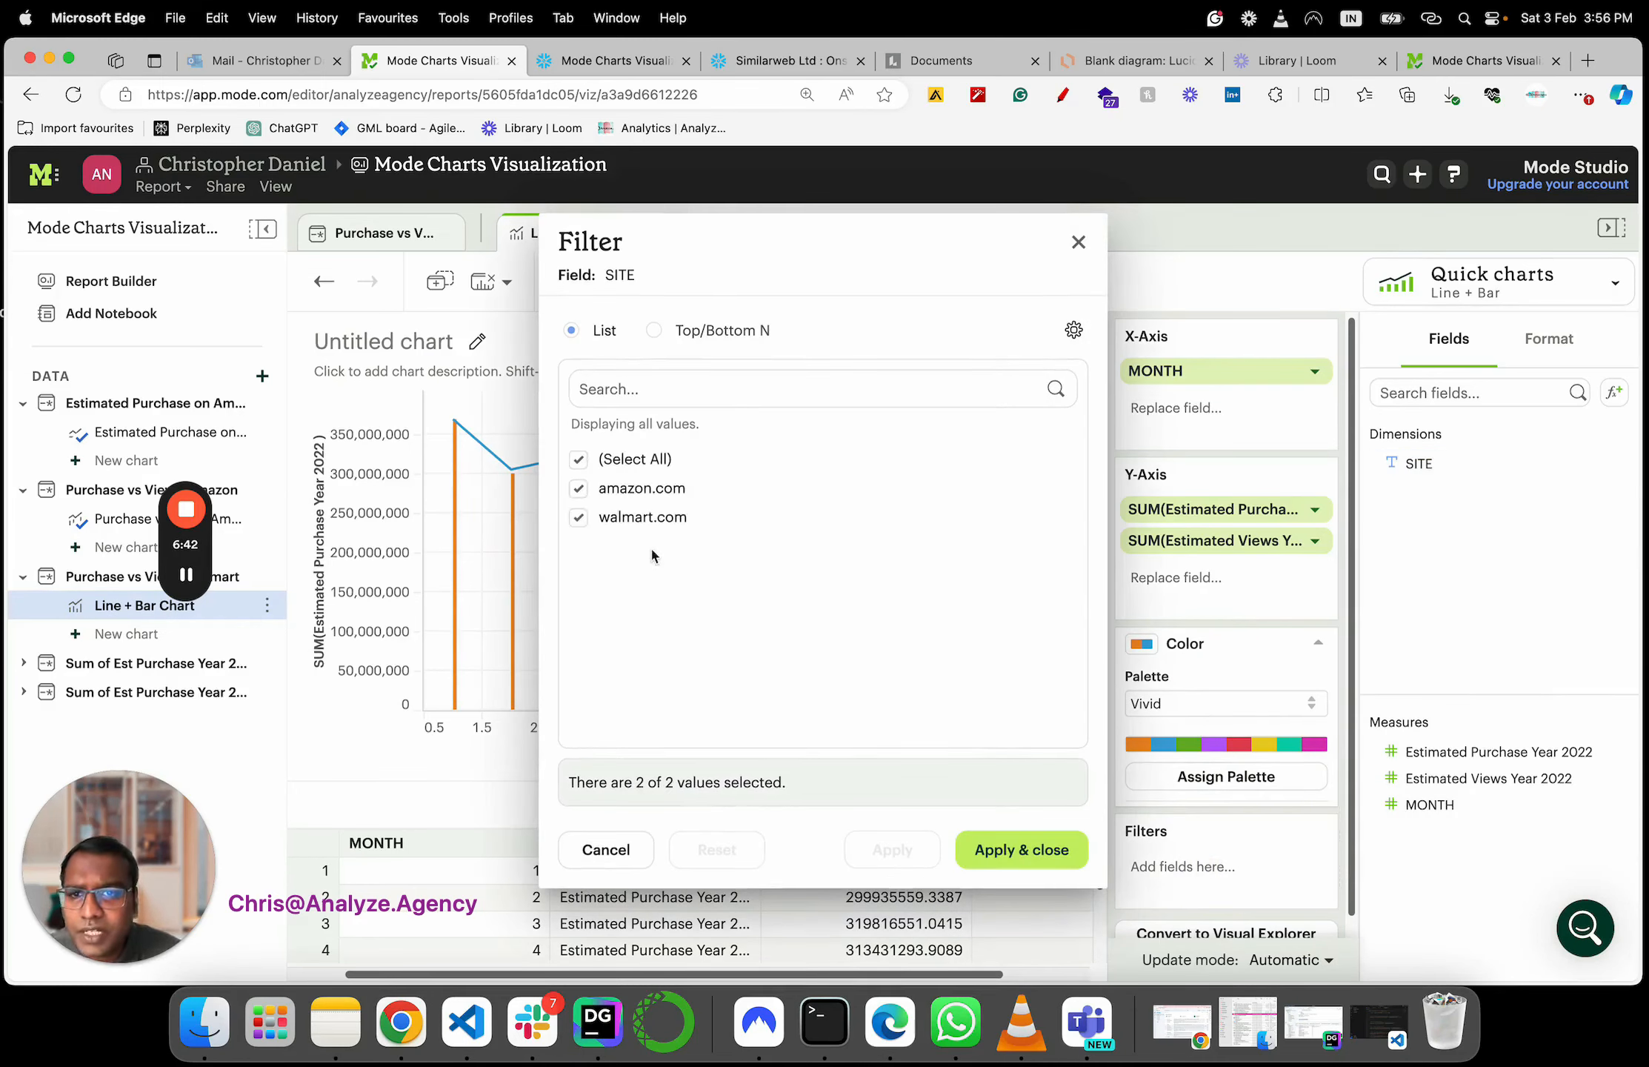
click(579, 459)
click(578, 519)
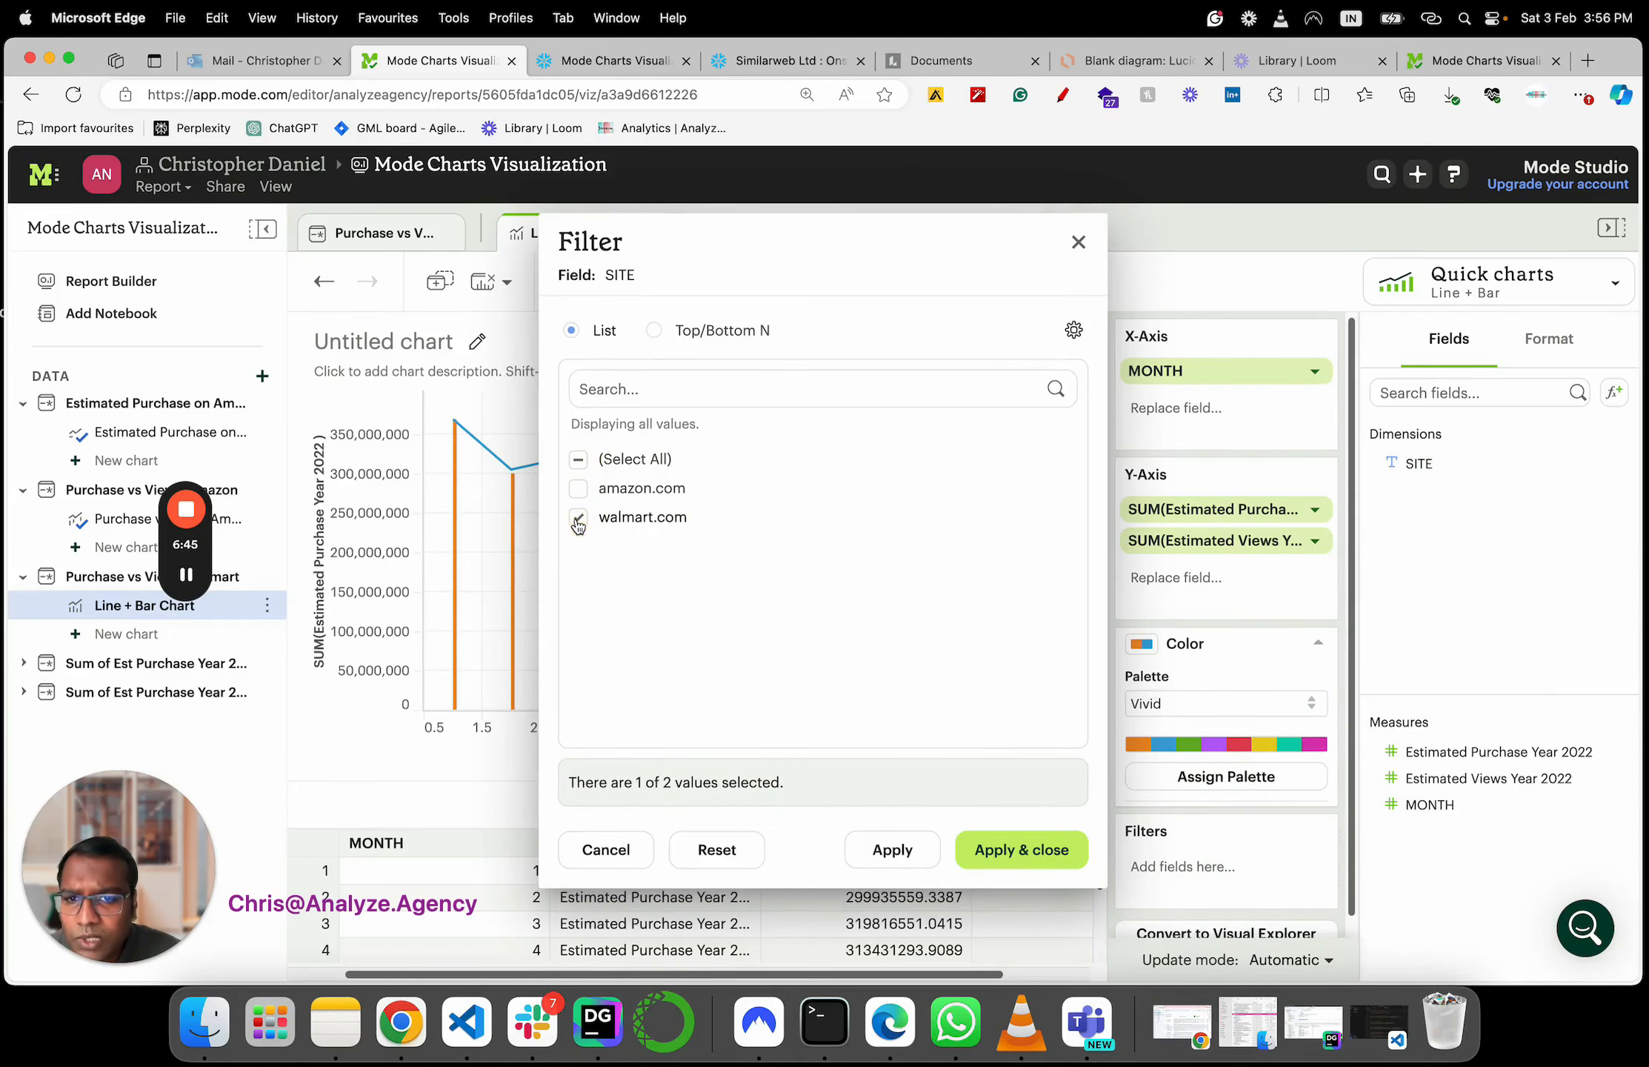
click(1037, 850)
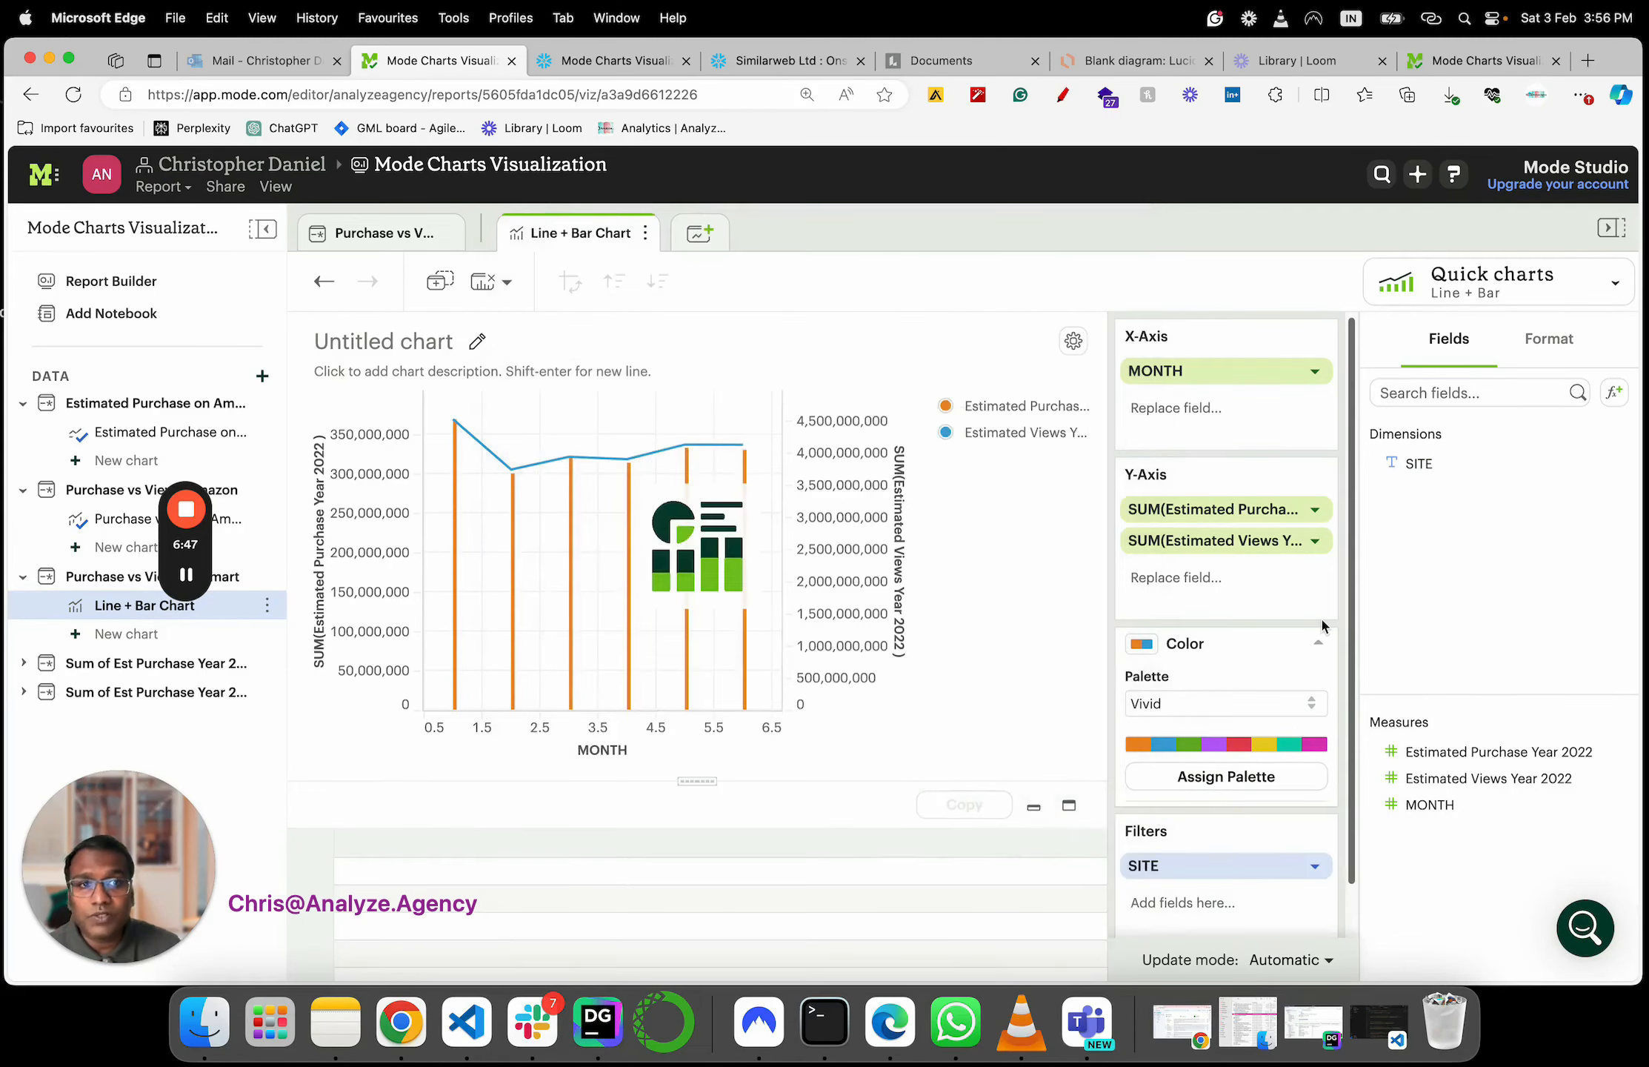
Set the chart's X-axis title to "Month"
click(1571, 348)
click(1448, 460)
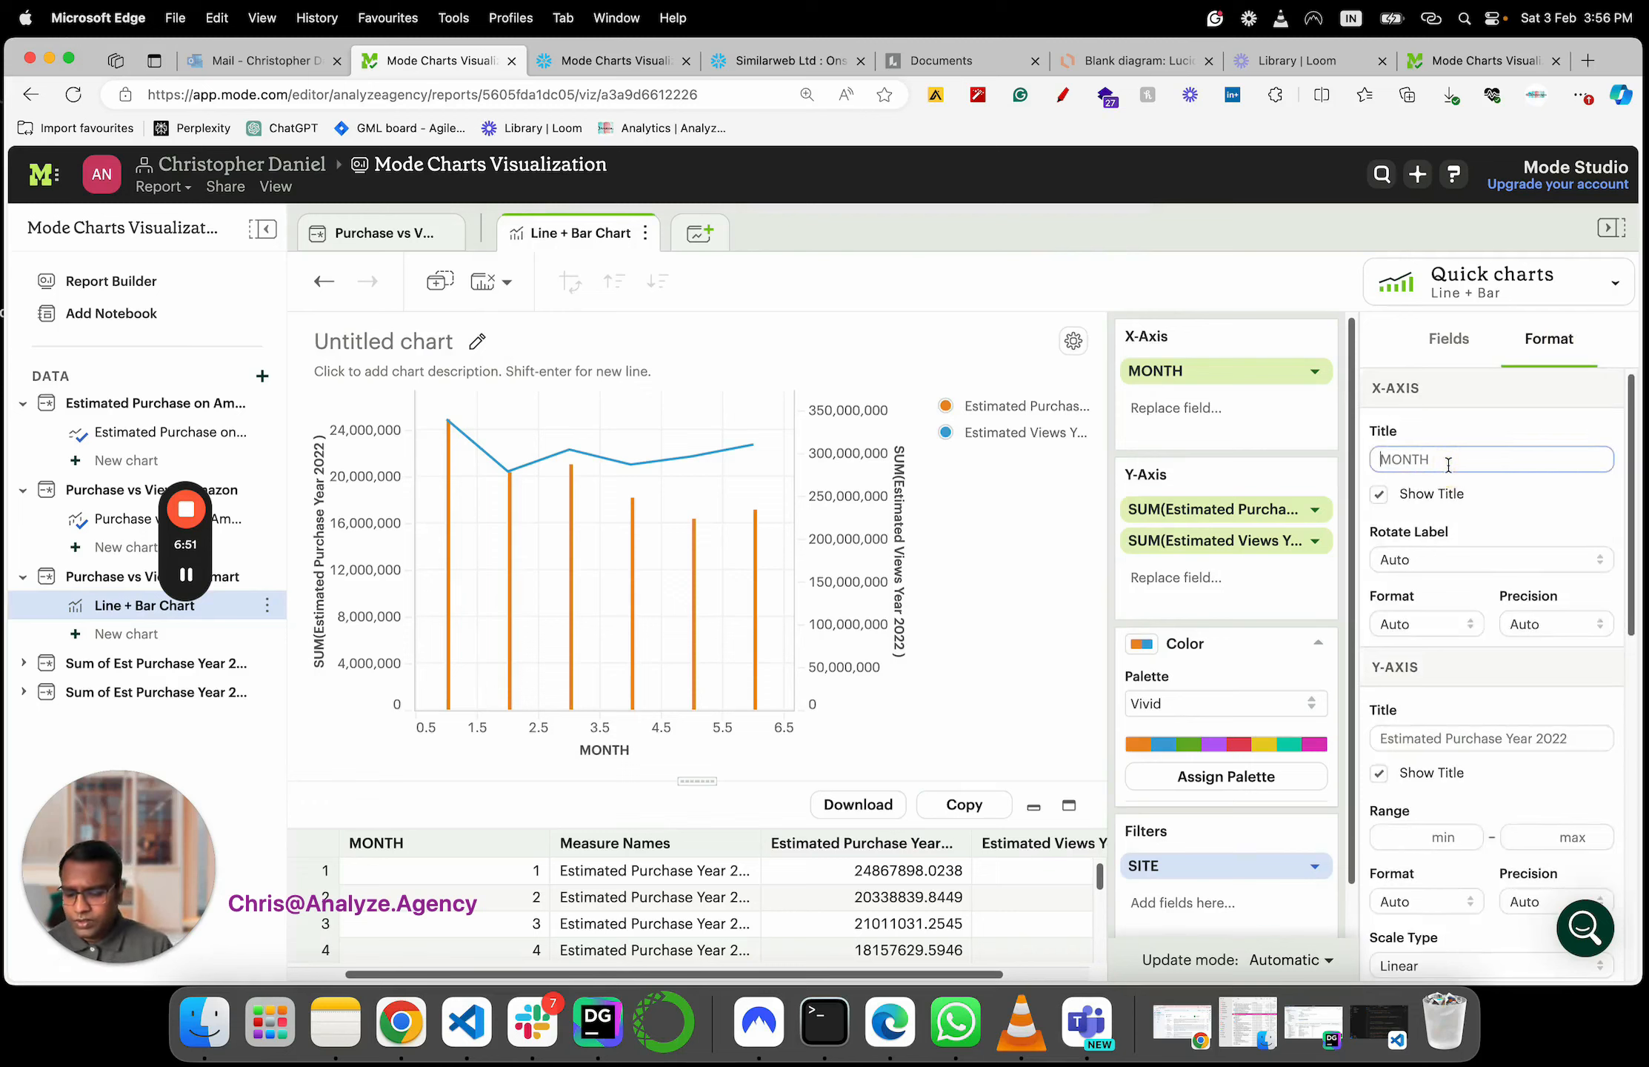
text(Month)
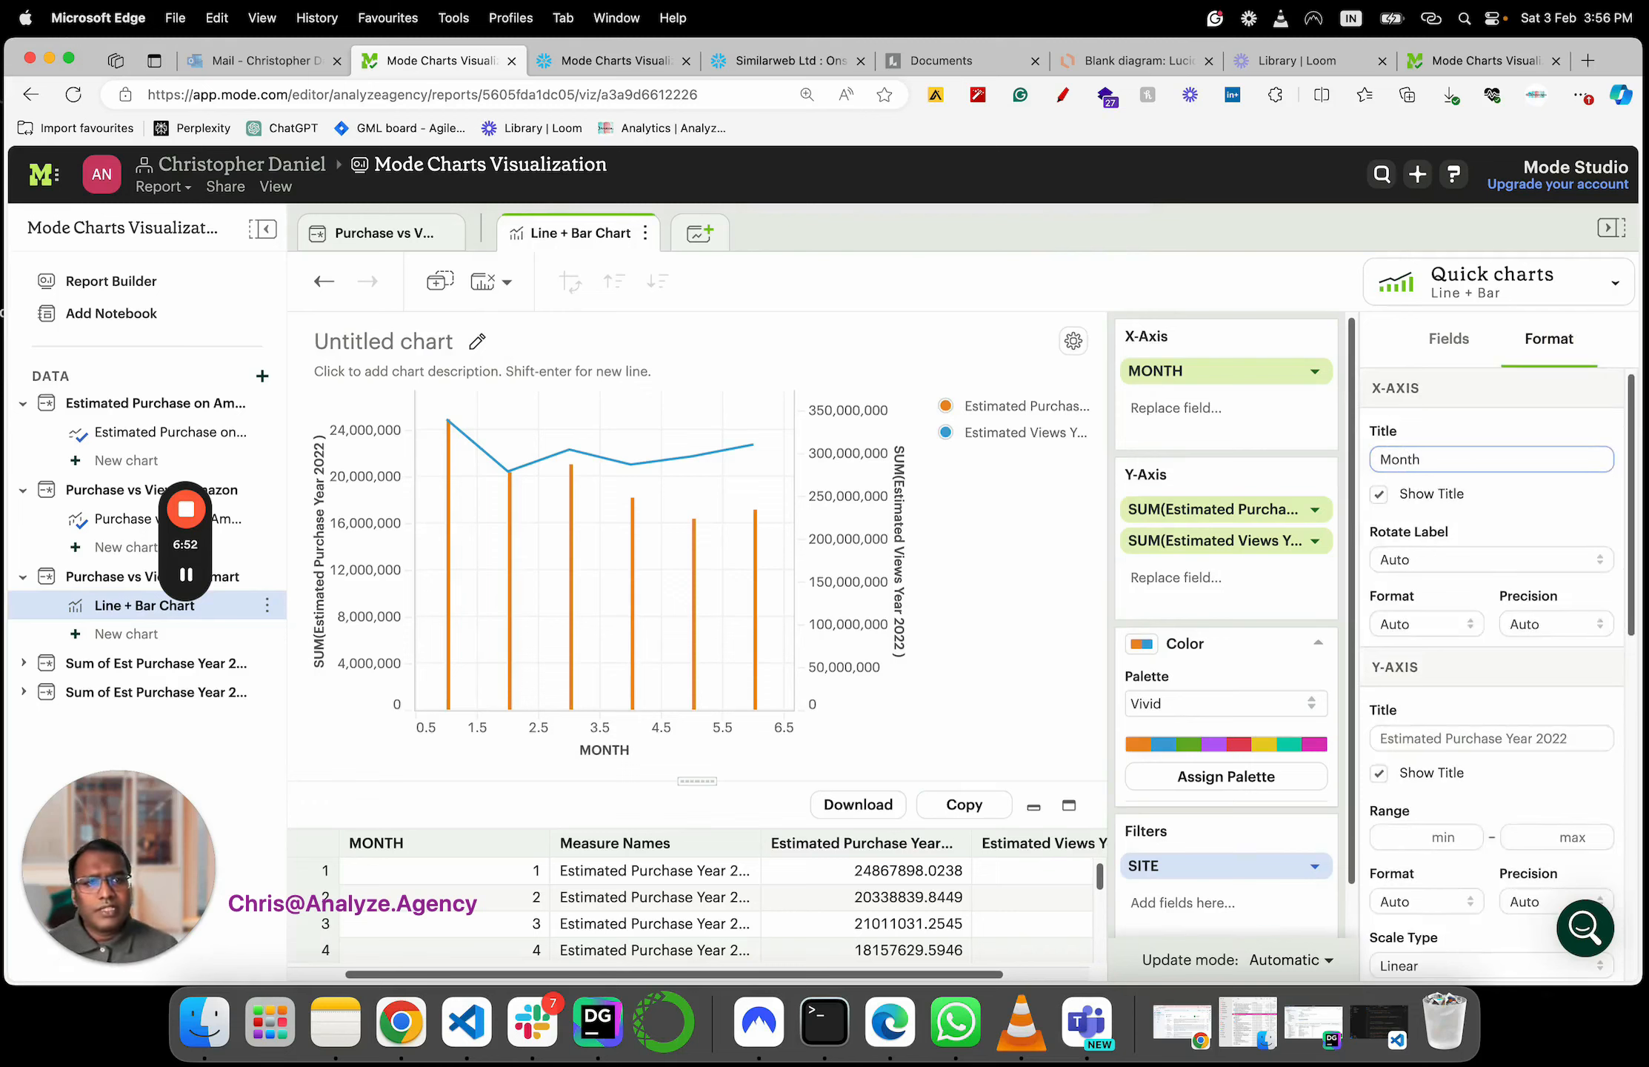
click(1465, 624)
click(1546, 669)
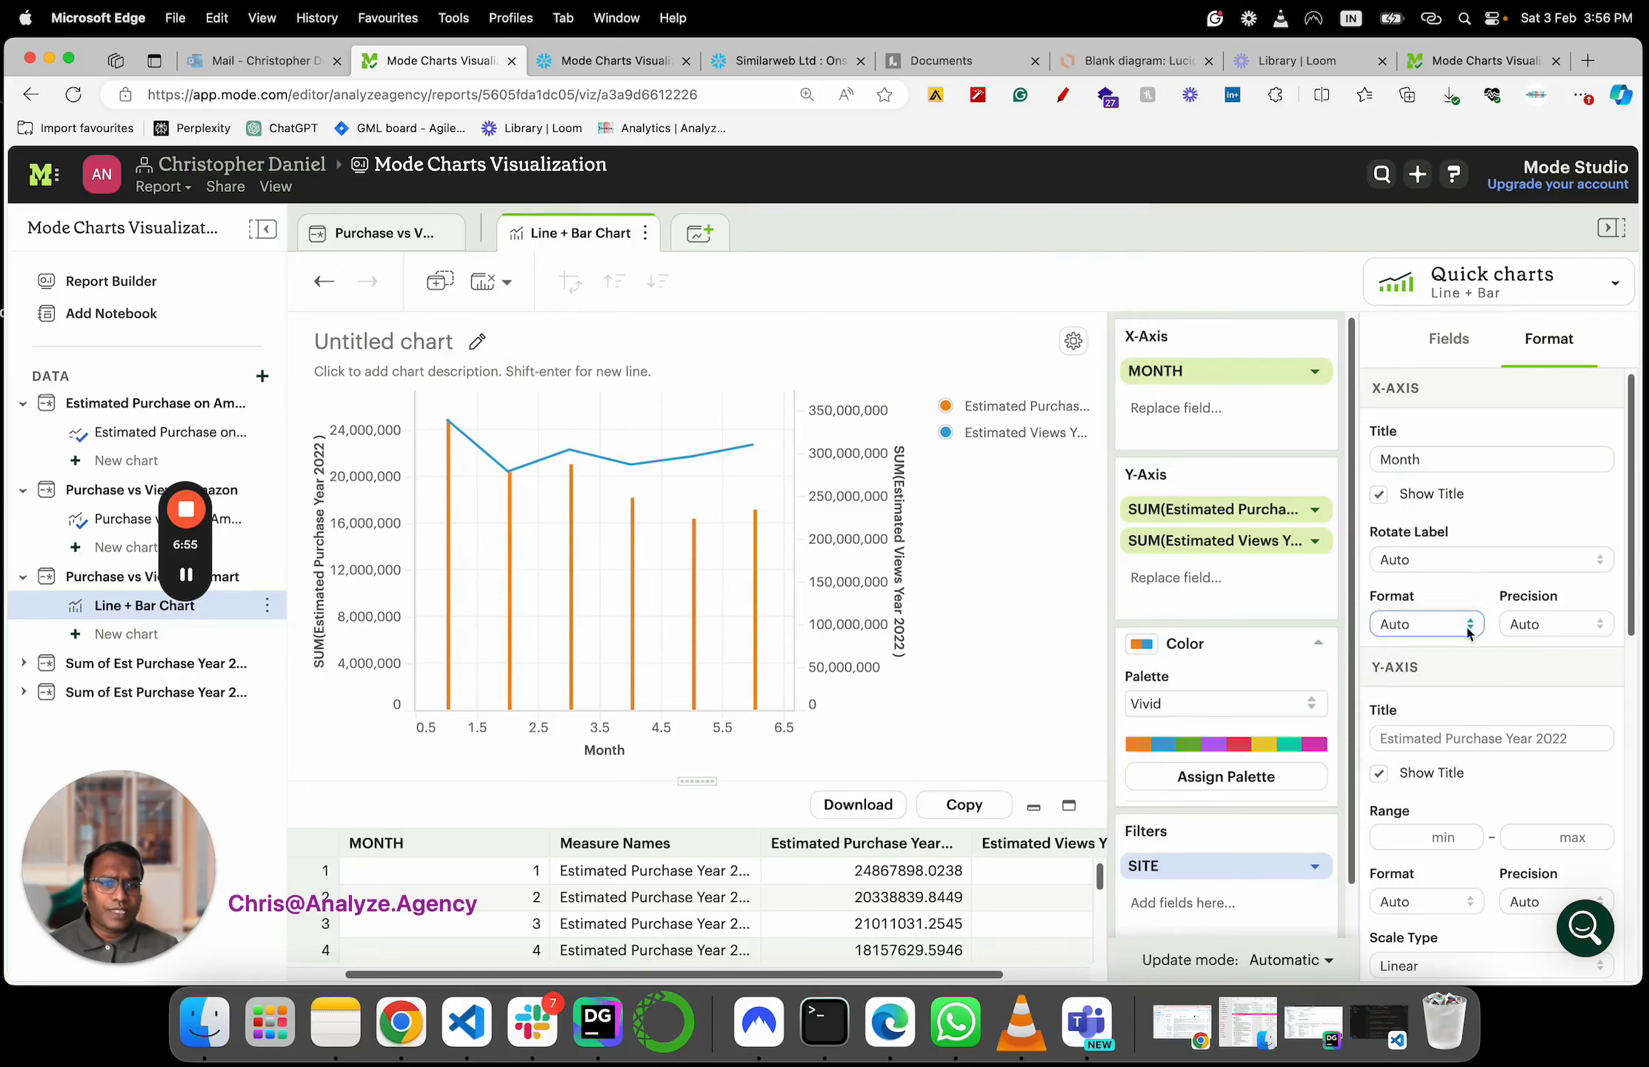
Set the Y-axis title to "Est Purchase" and its number format to Currency
click(1472, 741)
text(Es)
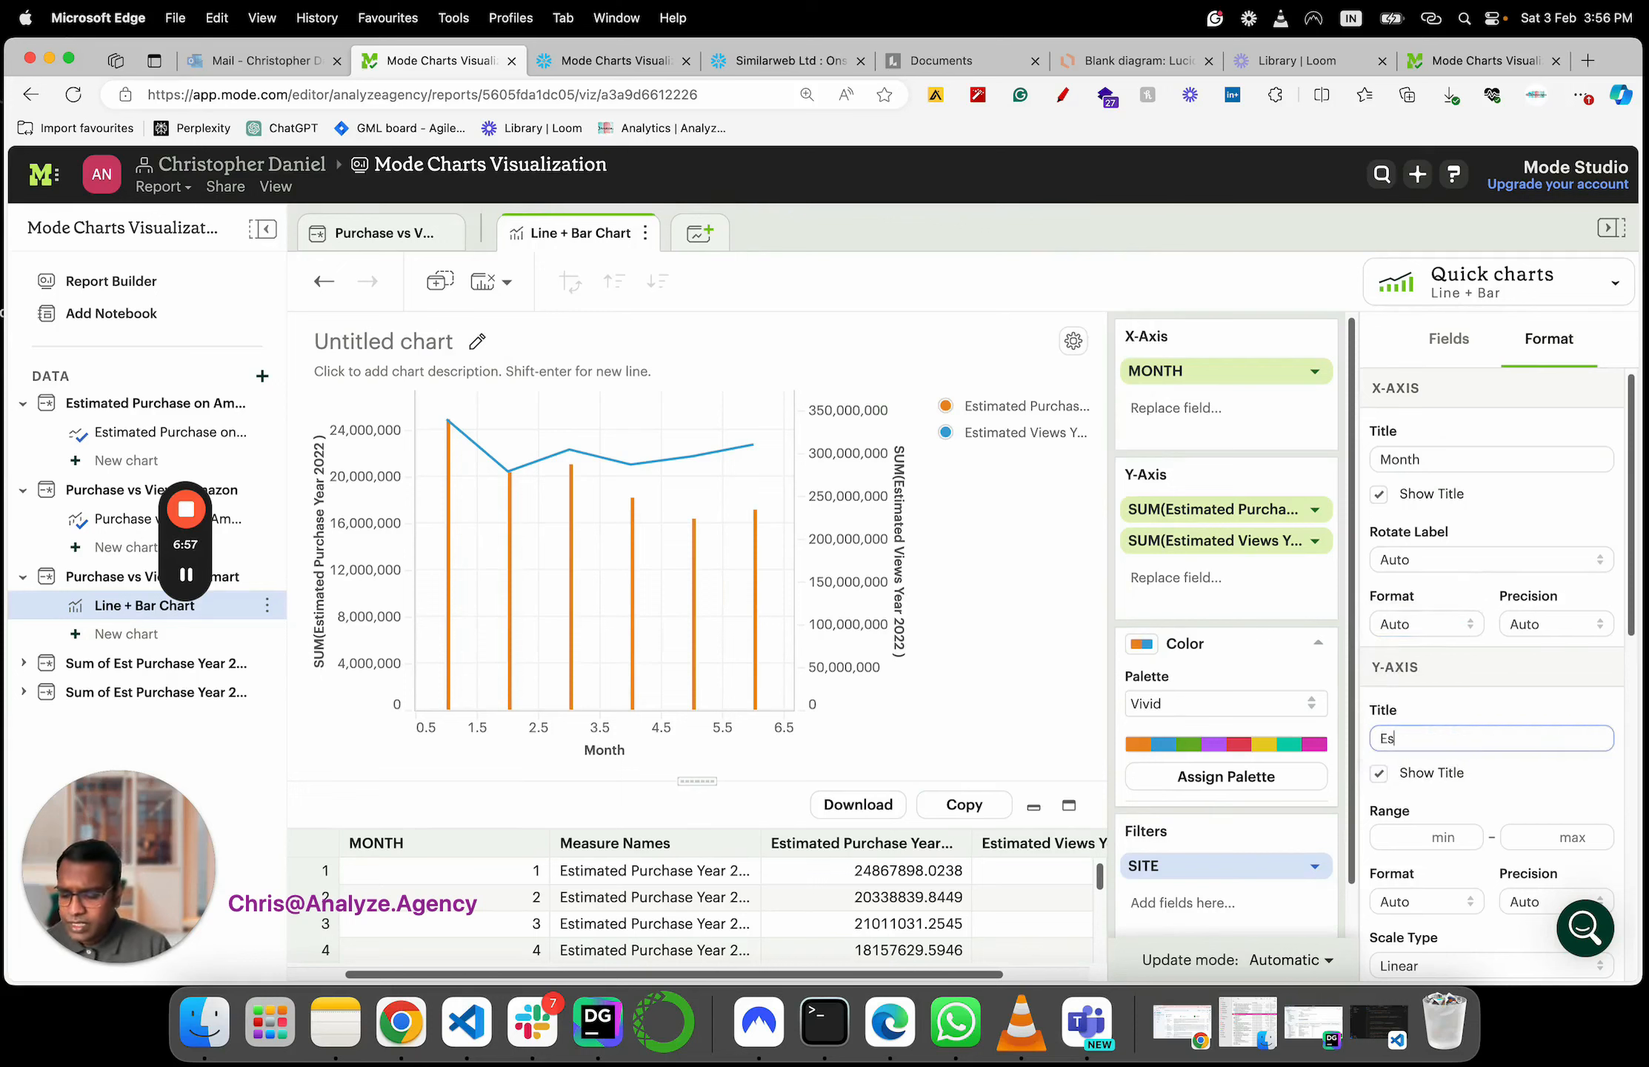
text(t Purchase)
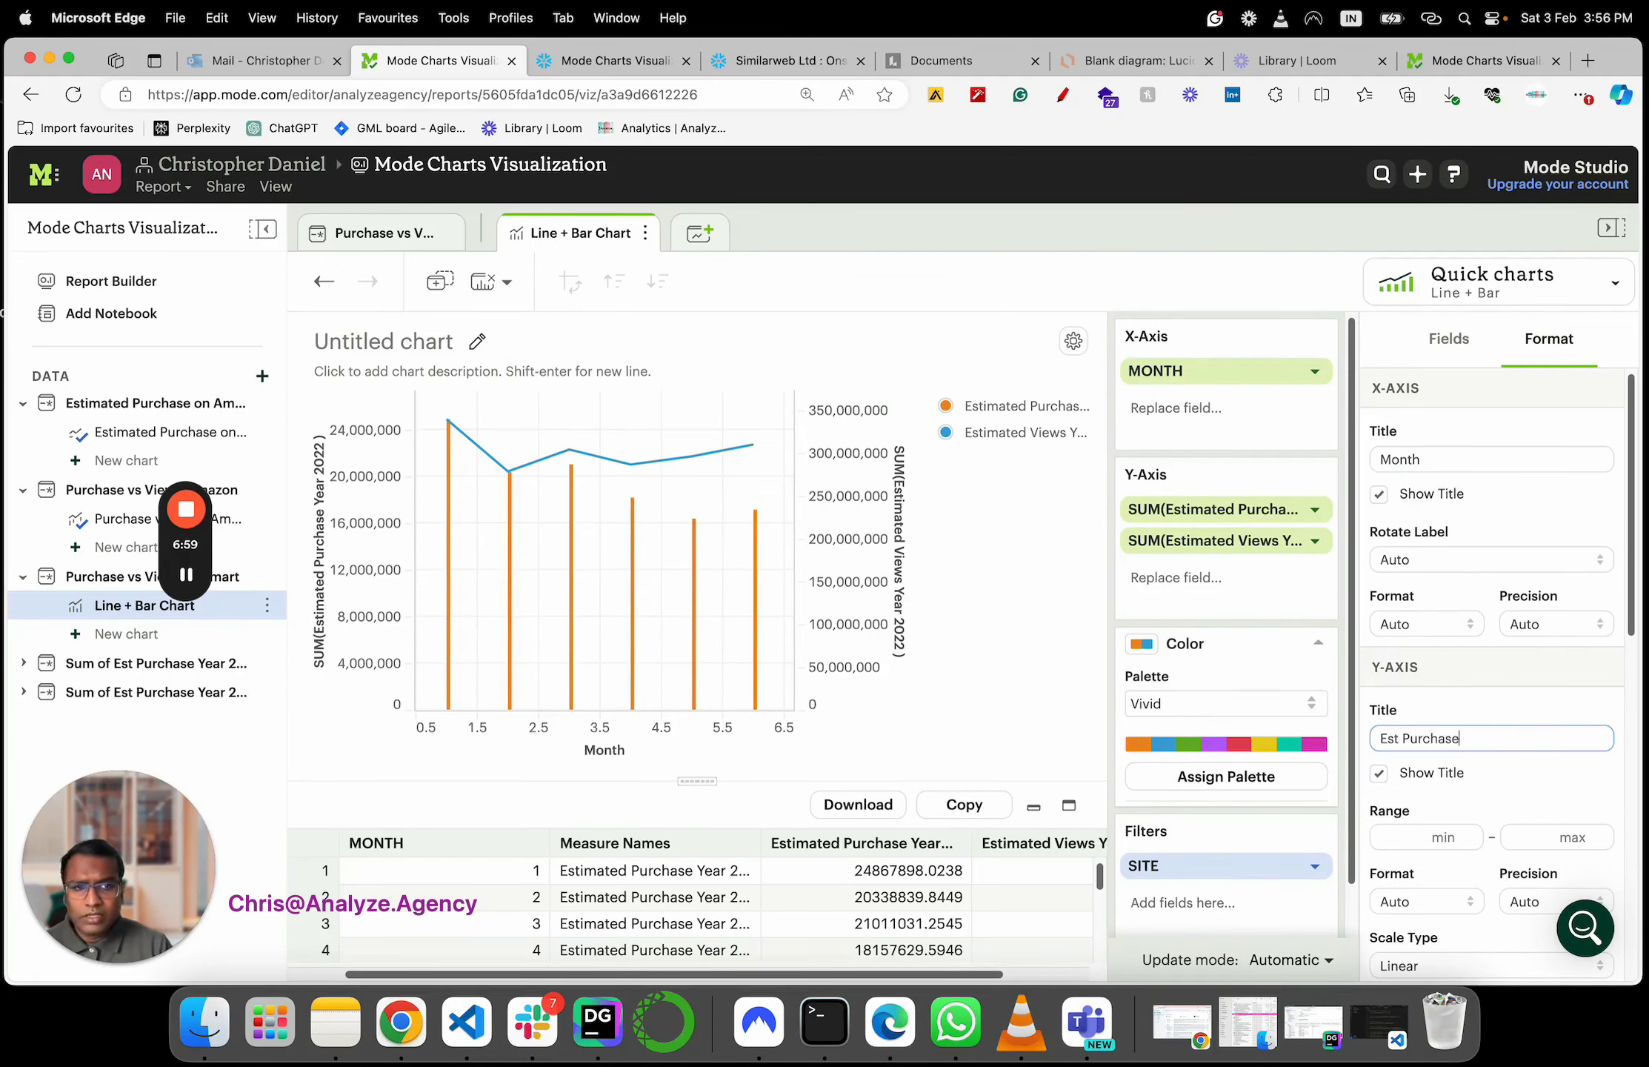
scroll(1489, 785, down, 3)
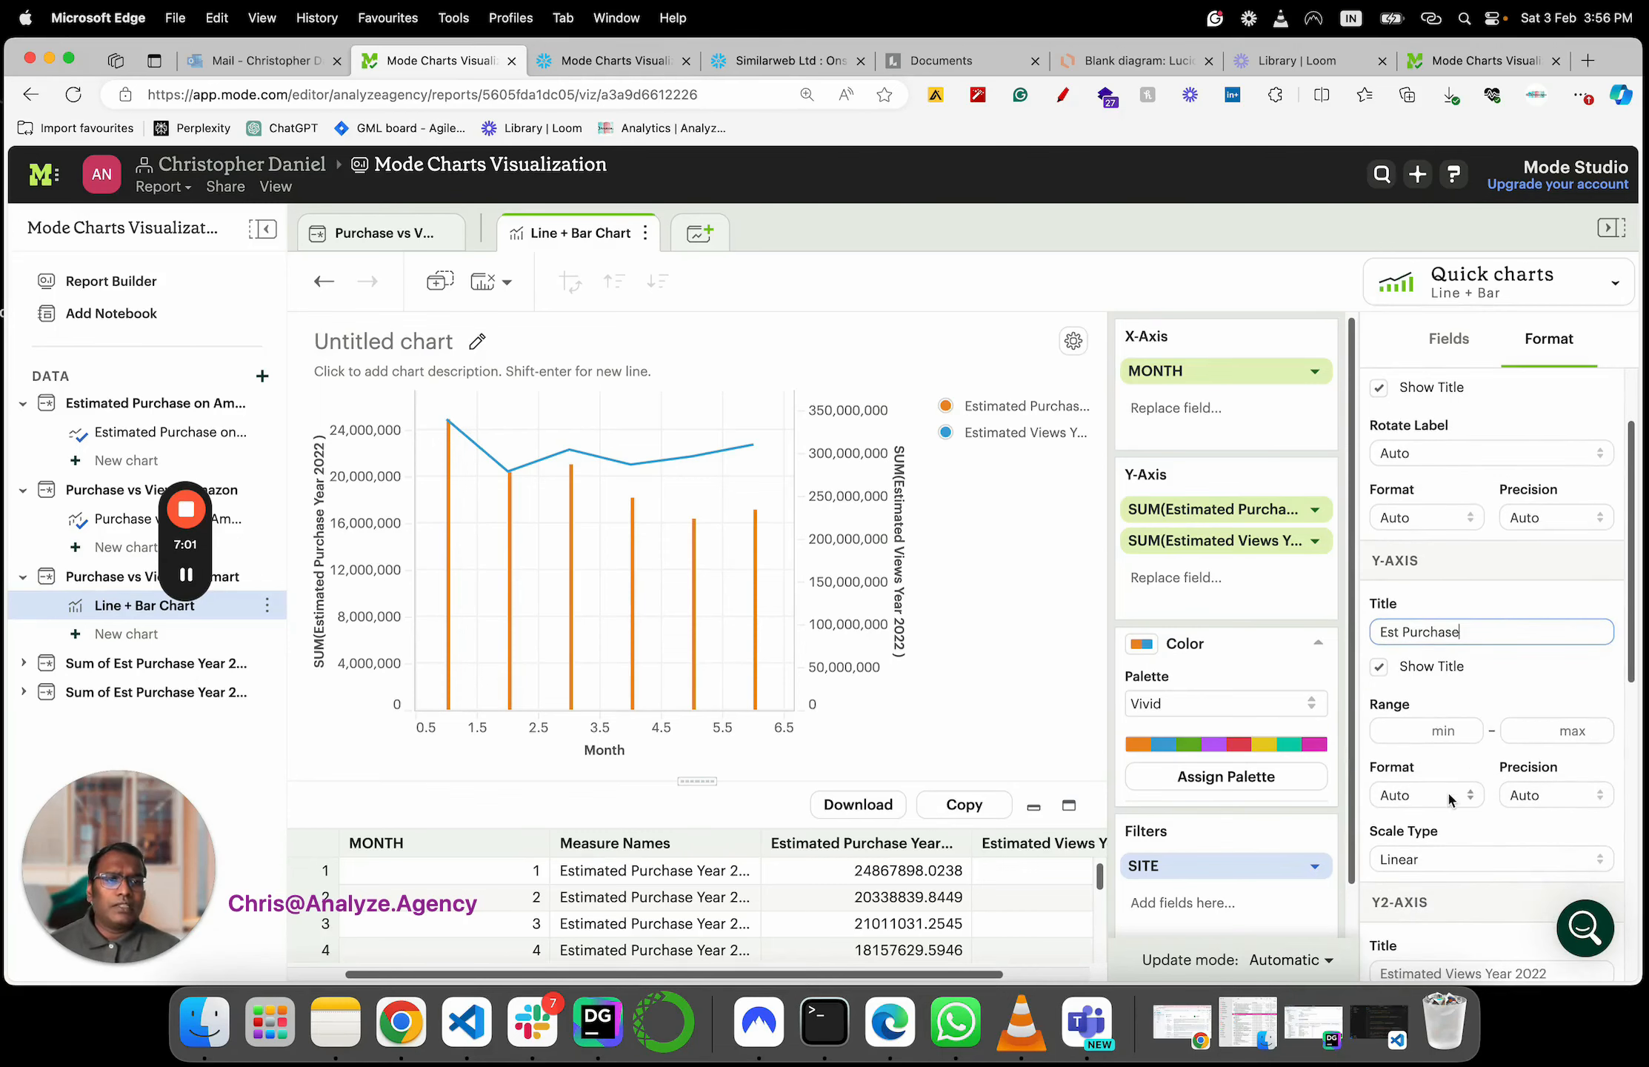
click(1474, 795)
click(1438, 837)
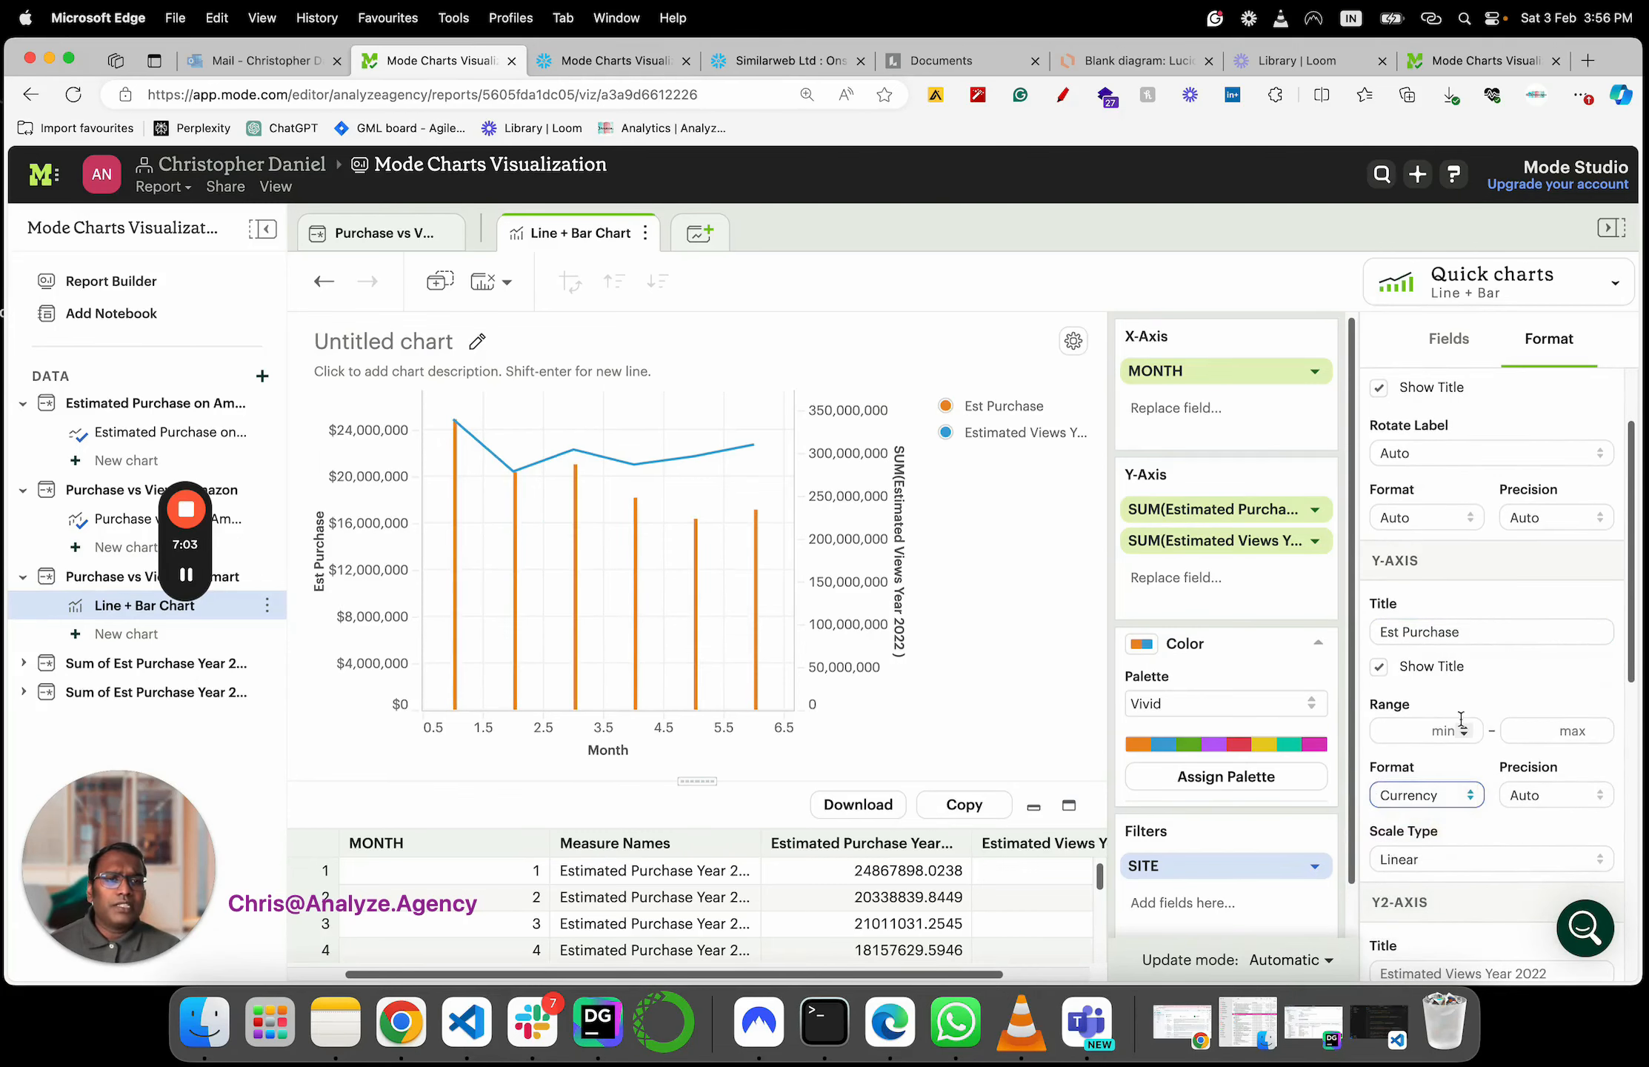
Set the Y2-axis title to "Est Views" and its number format to Currency
scroll(1411, 660, down, 5)
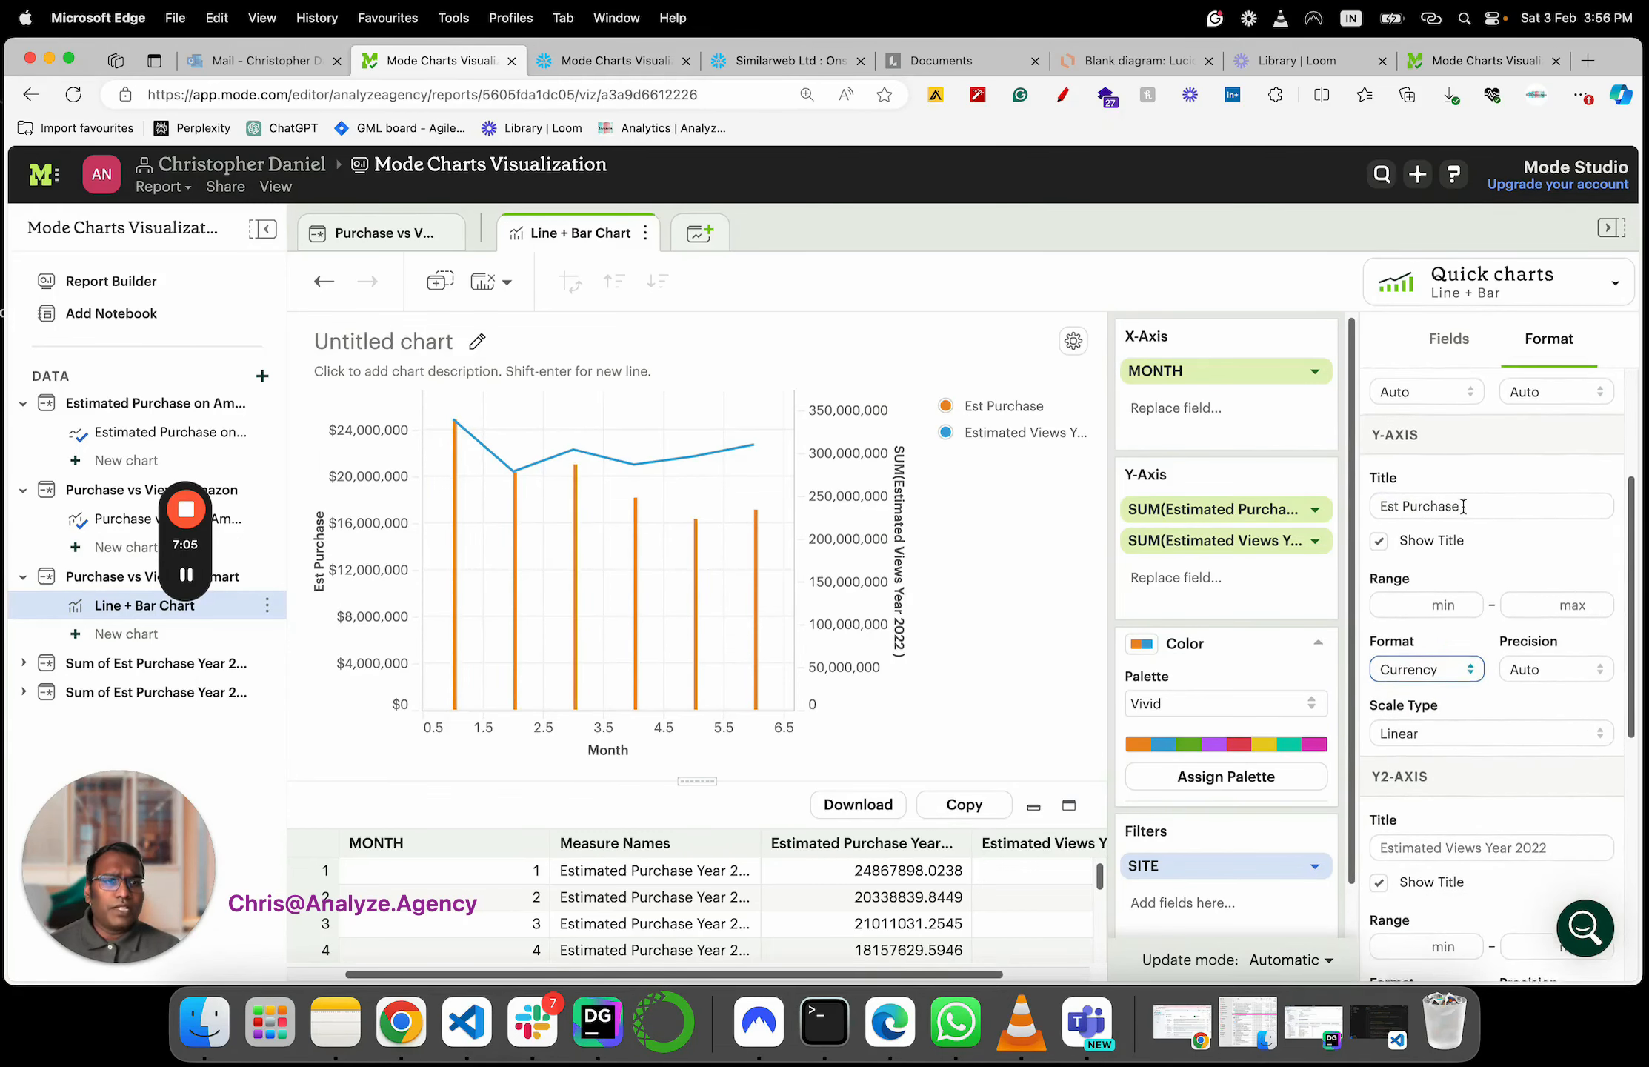
click(1483, 768)
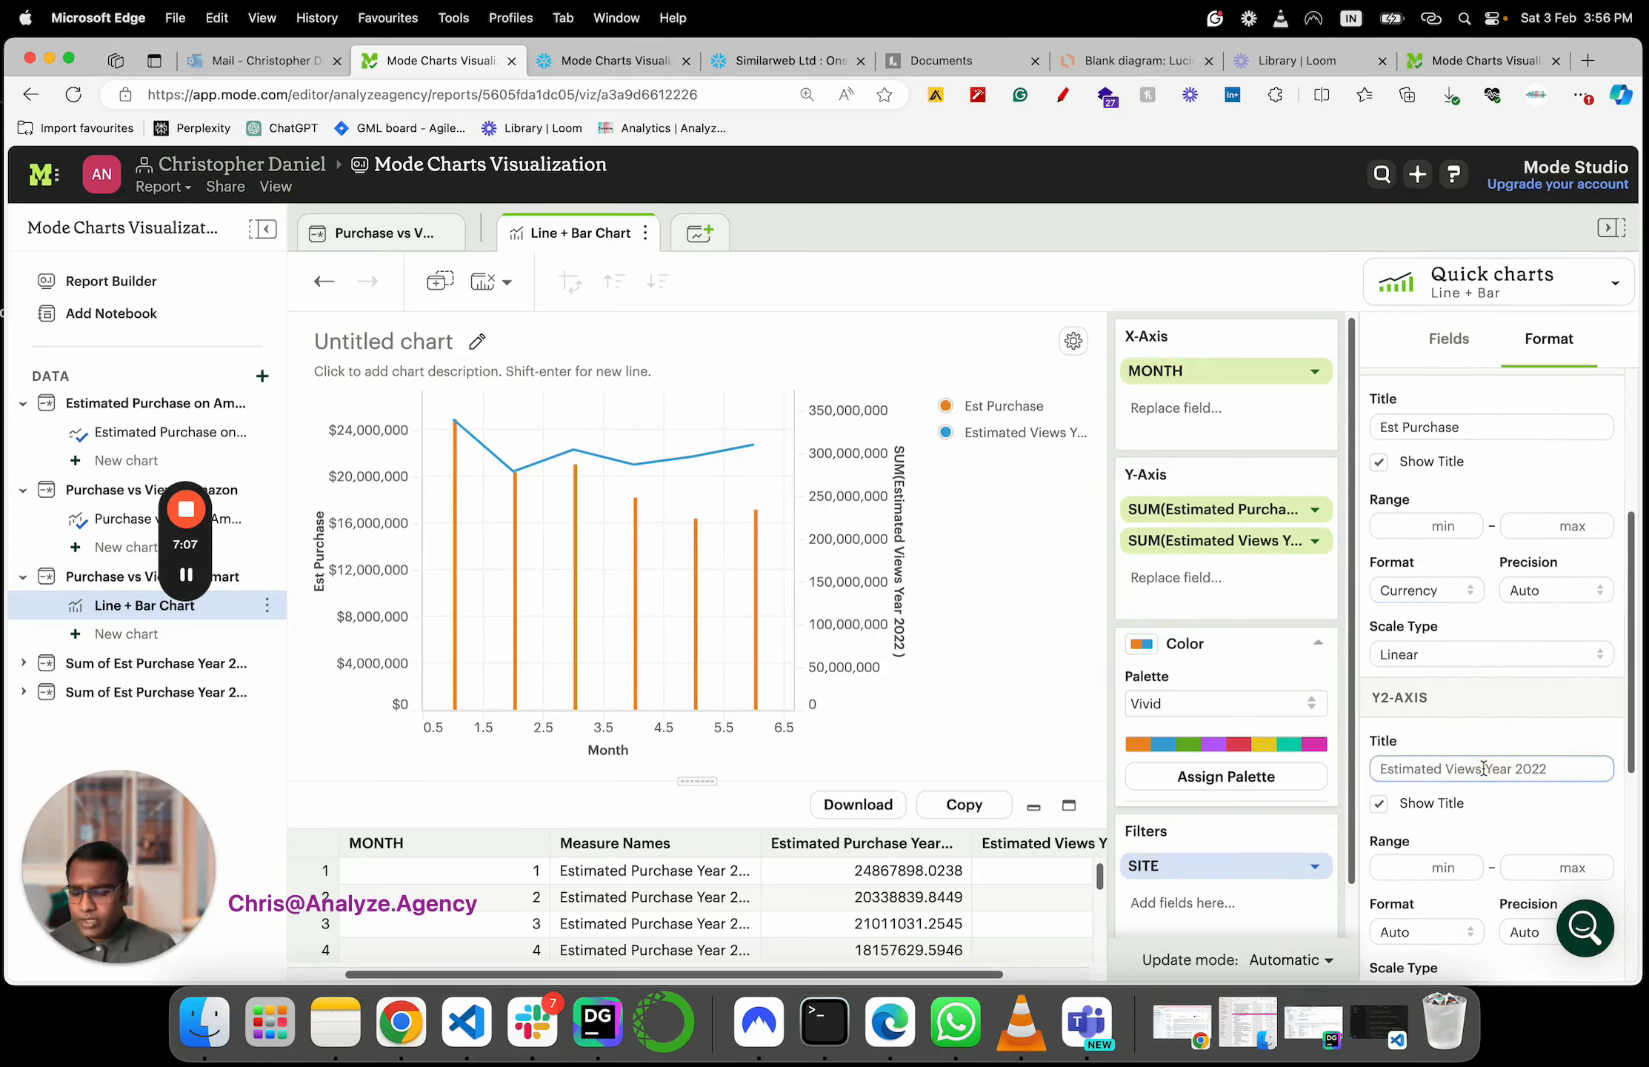
text(Est Views)
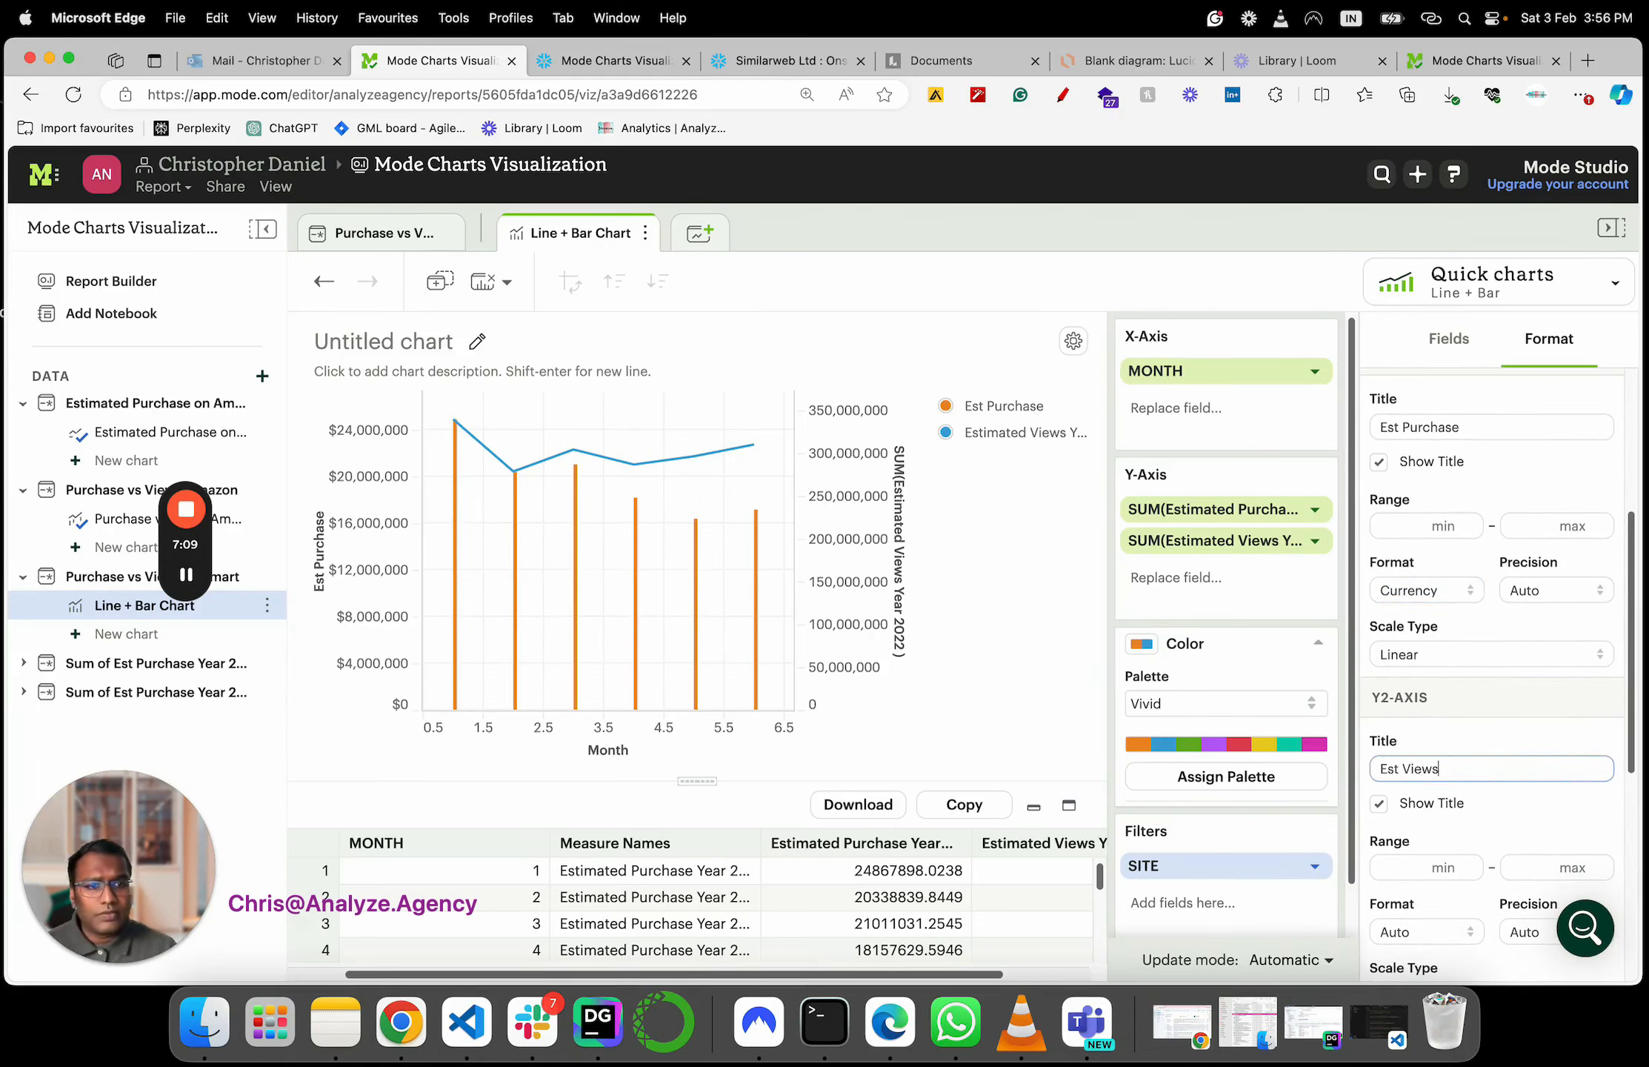
click(1562, 668)
scroll(1563, 667, down, 7)
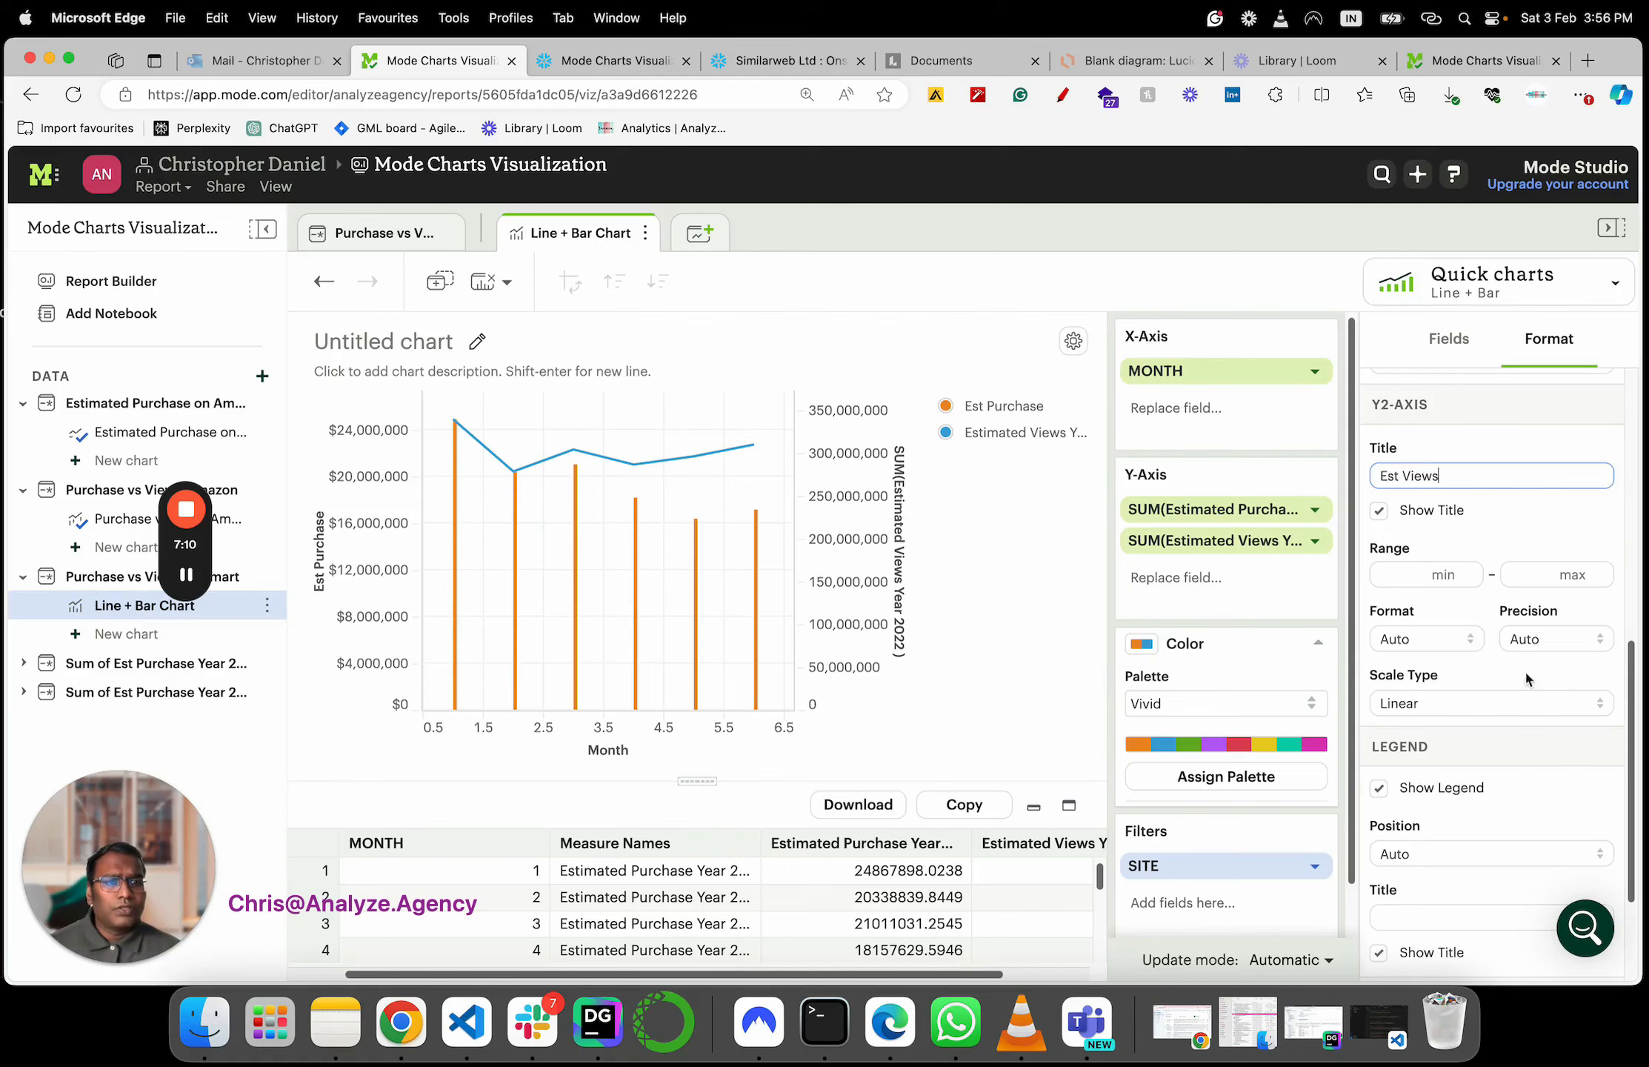
click(1433, 639)
click(1443, 683)
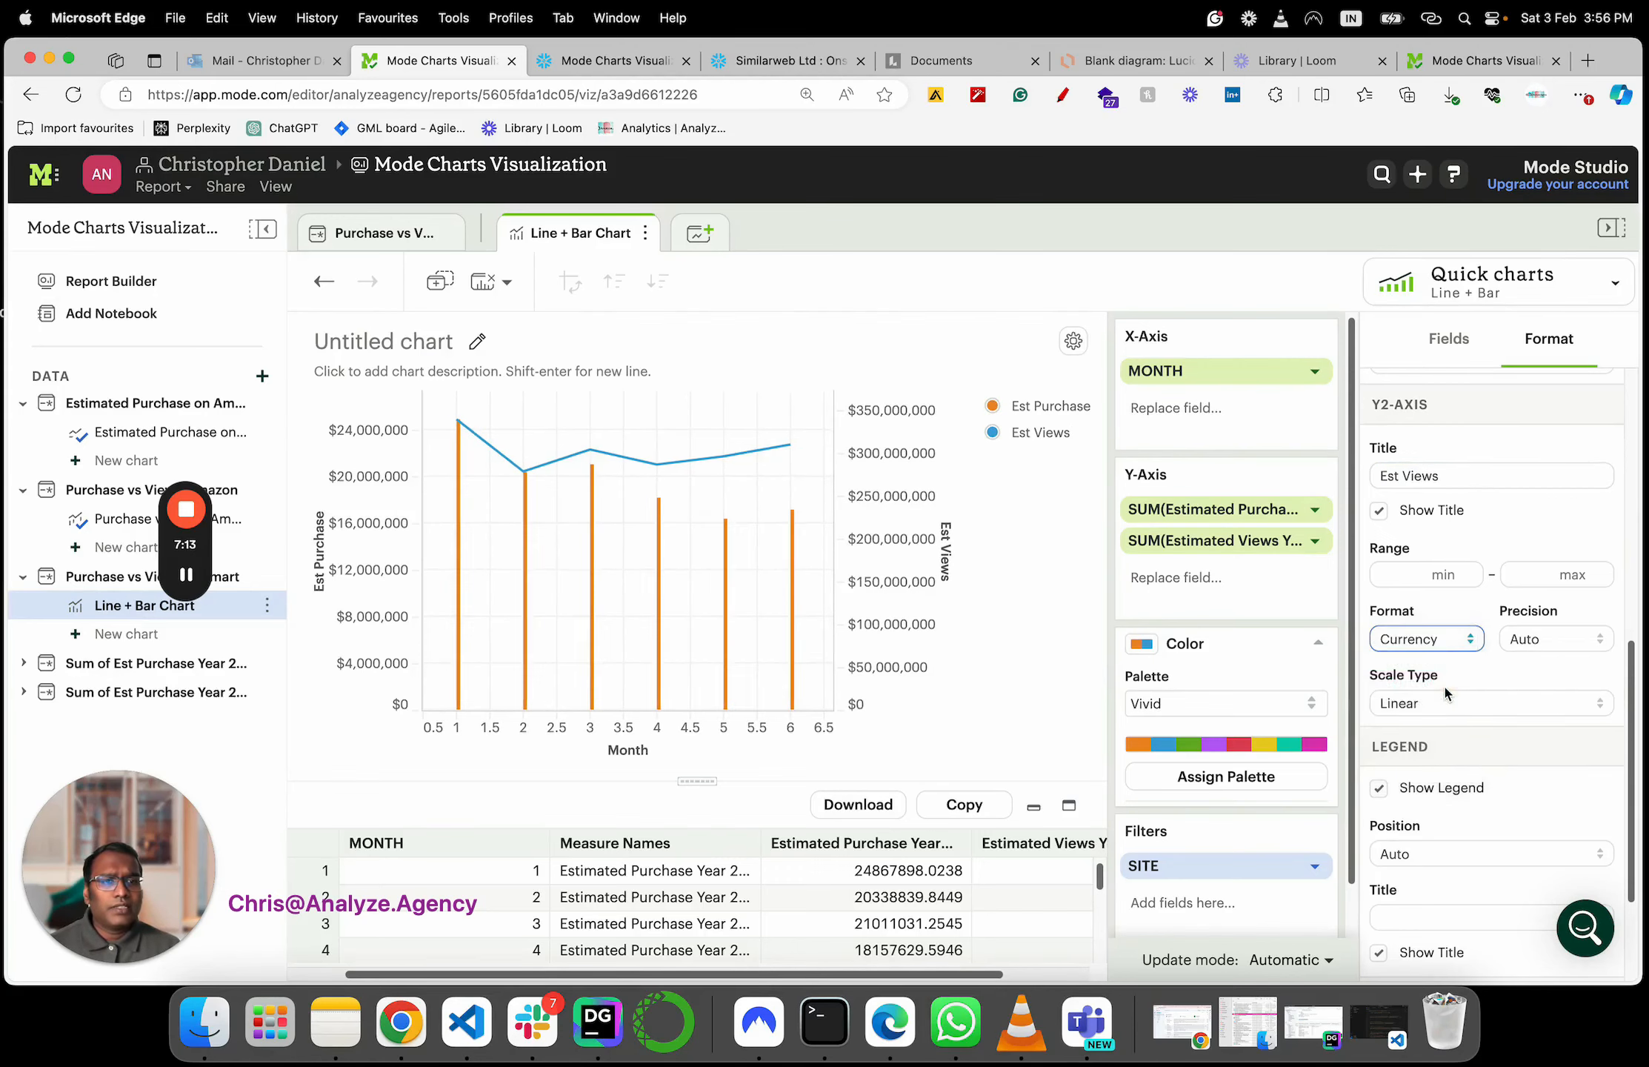
Title the legend "Purchase vs Views" and set its position to Bottom
scroll(1449, 686, down, 3)
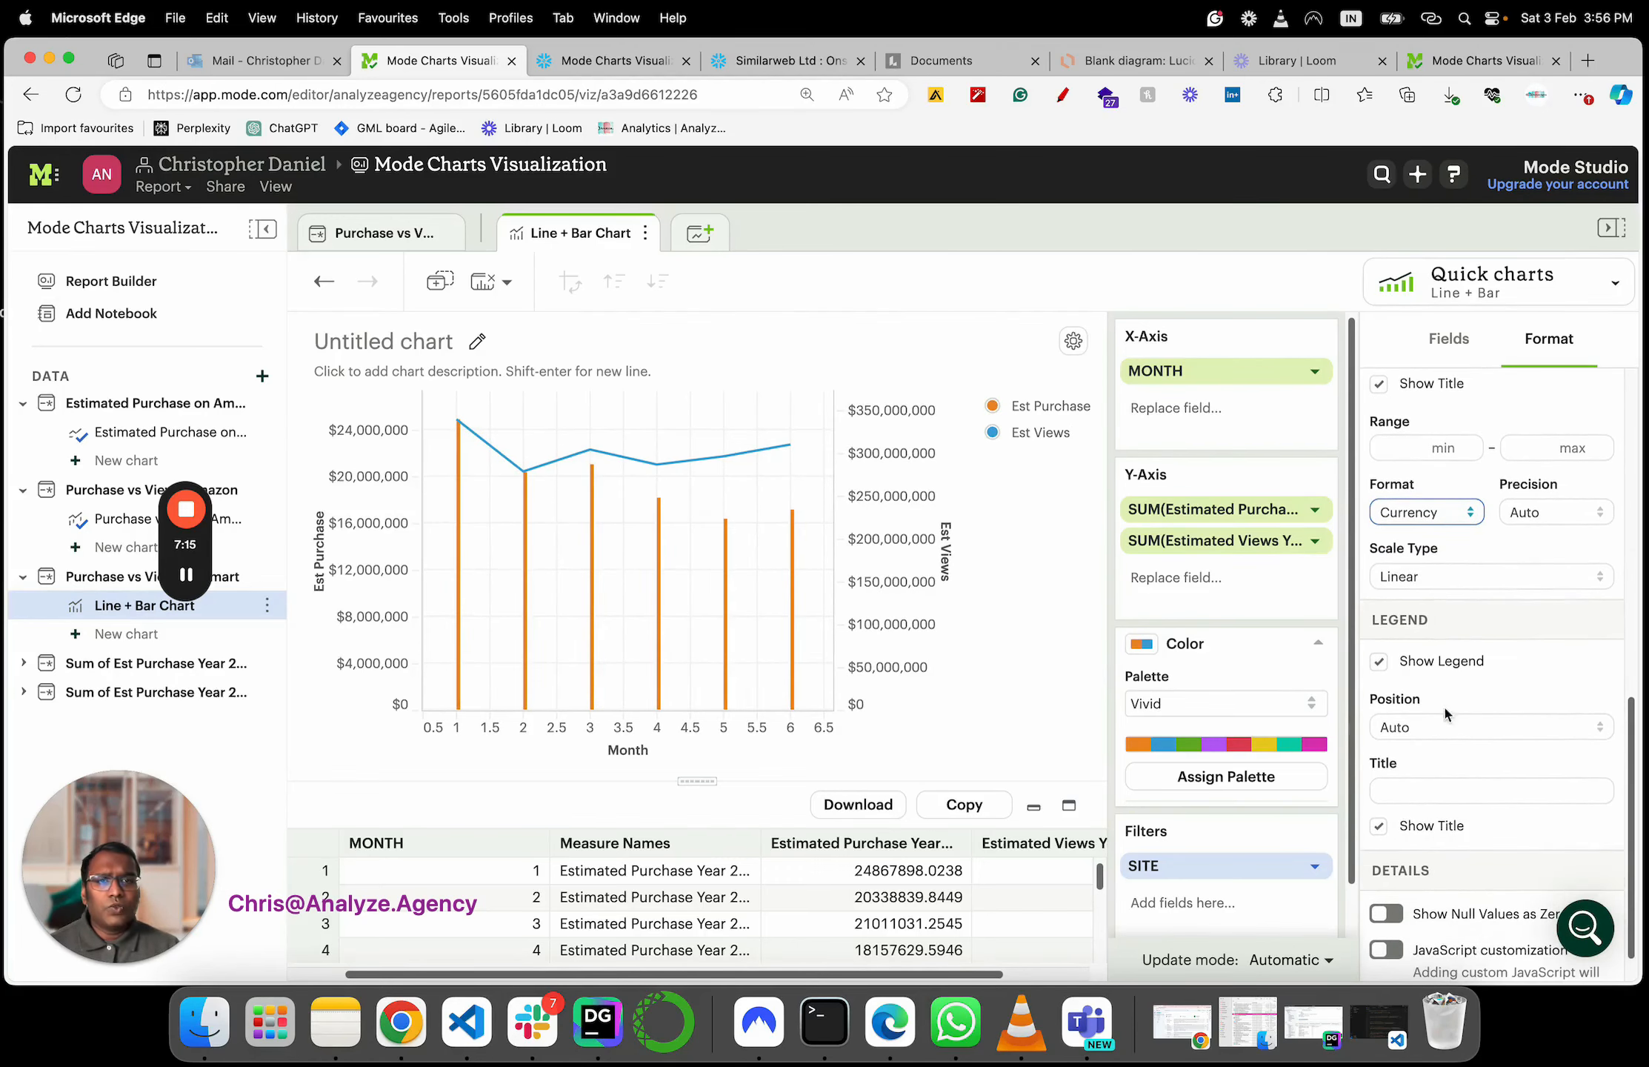
click(1435, 789)
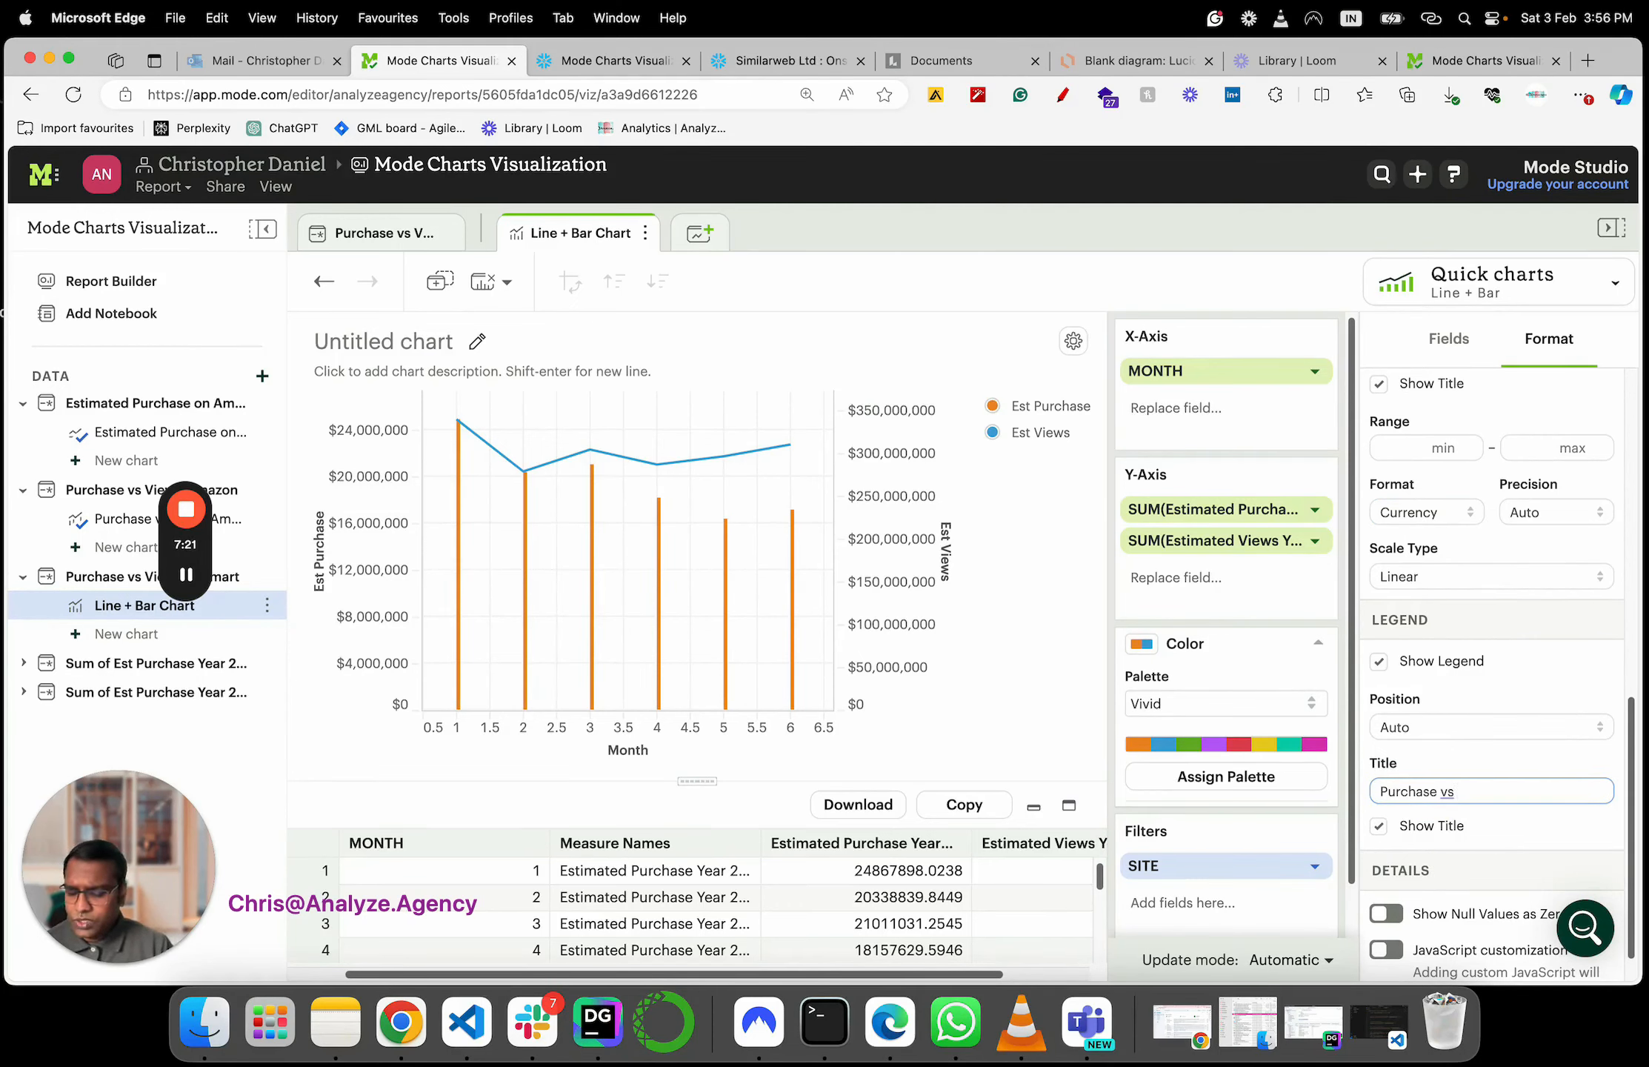
text(vs Views)
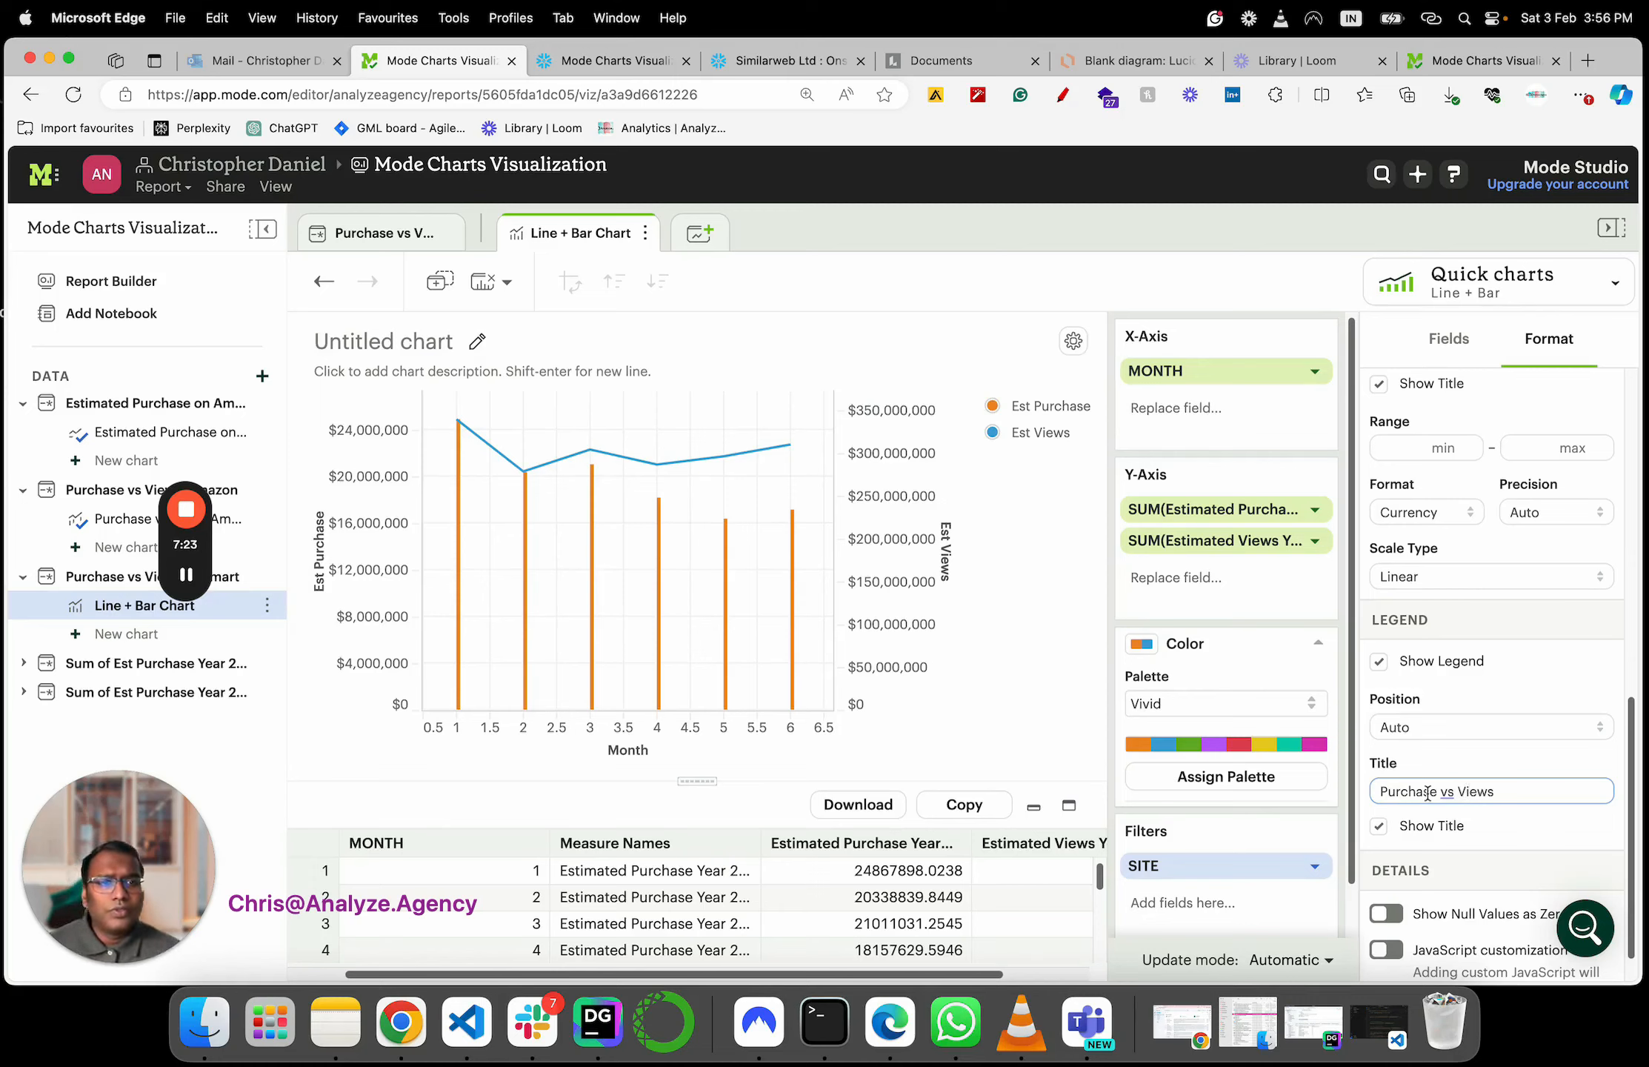
click(1418, 726)
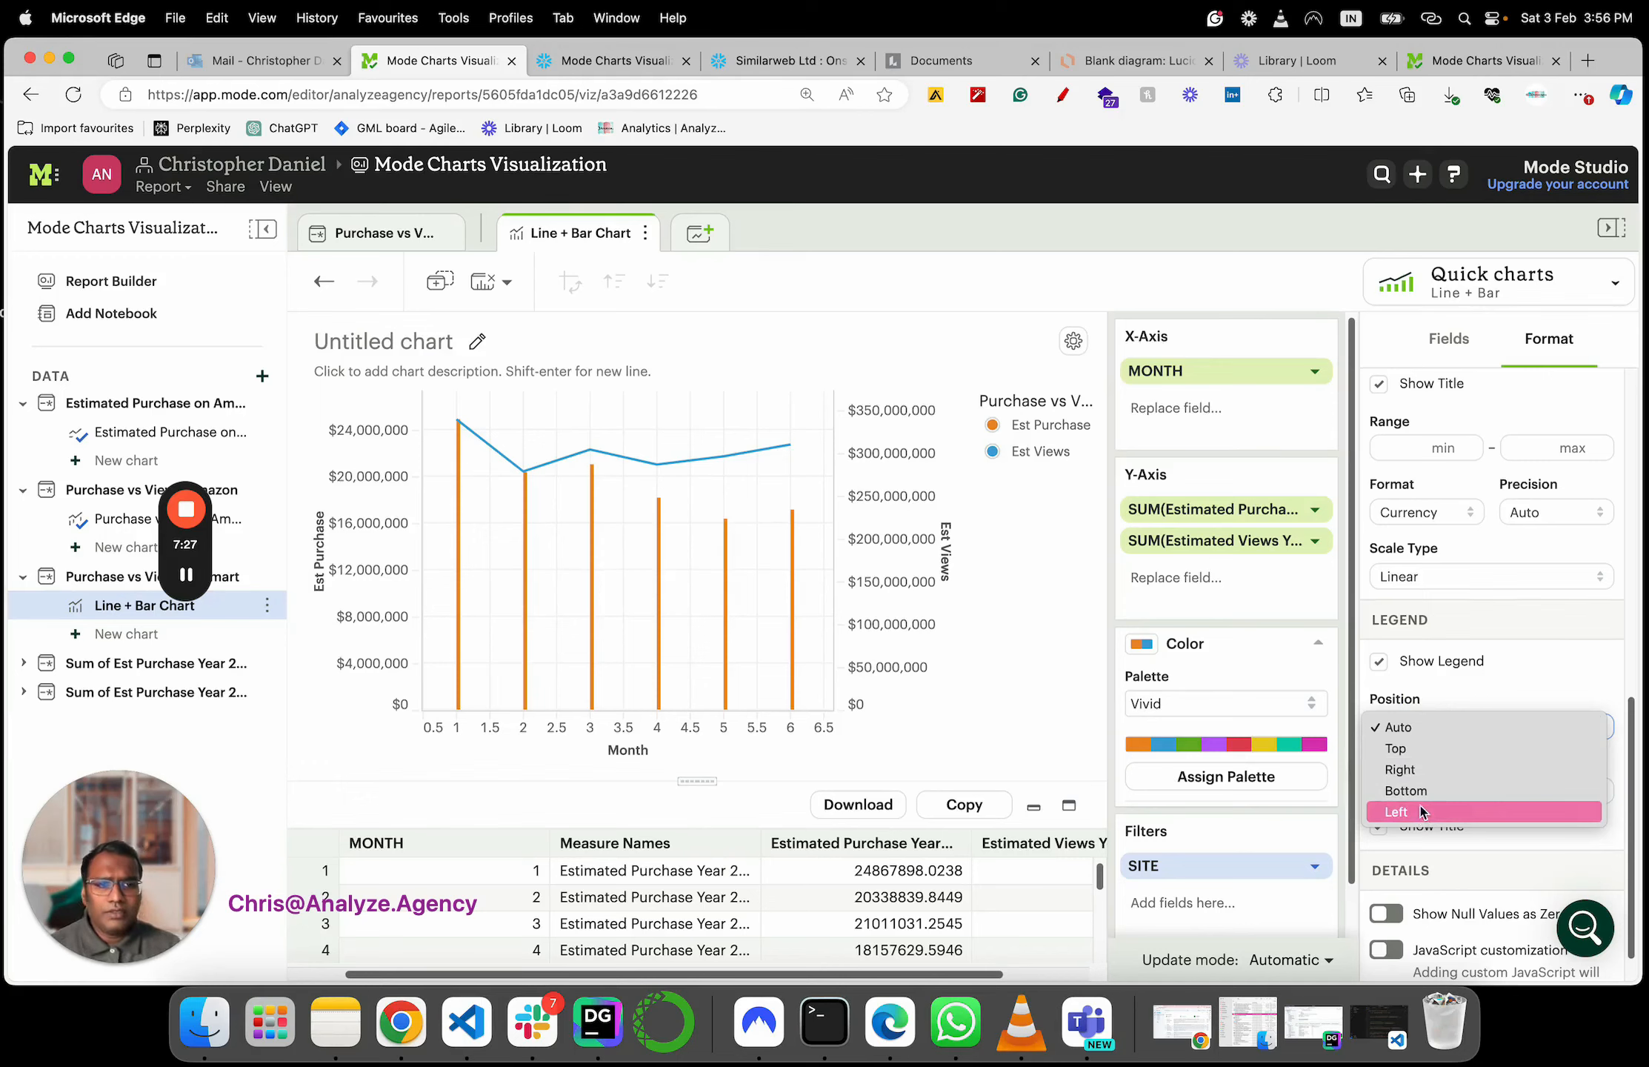
click(1406, 791)
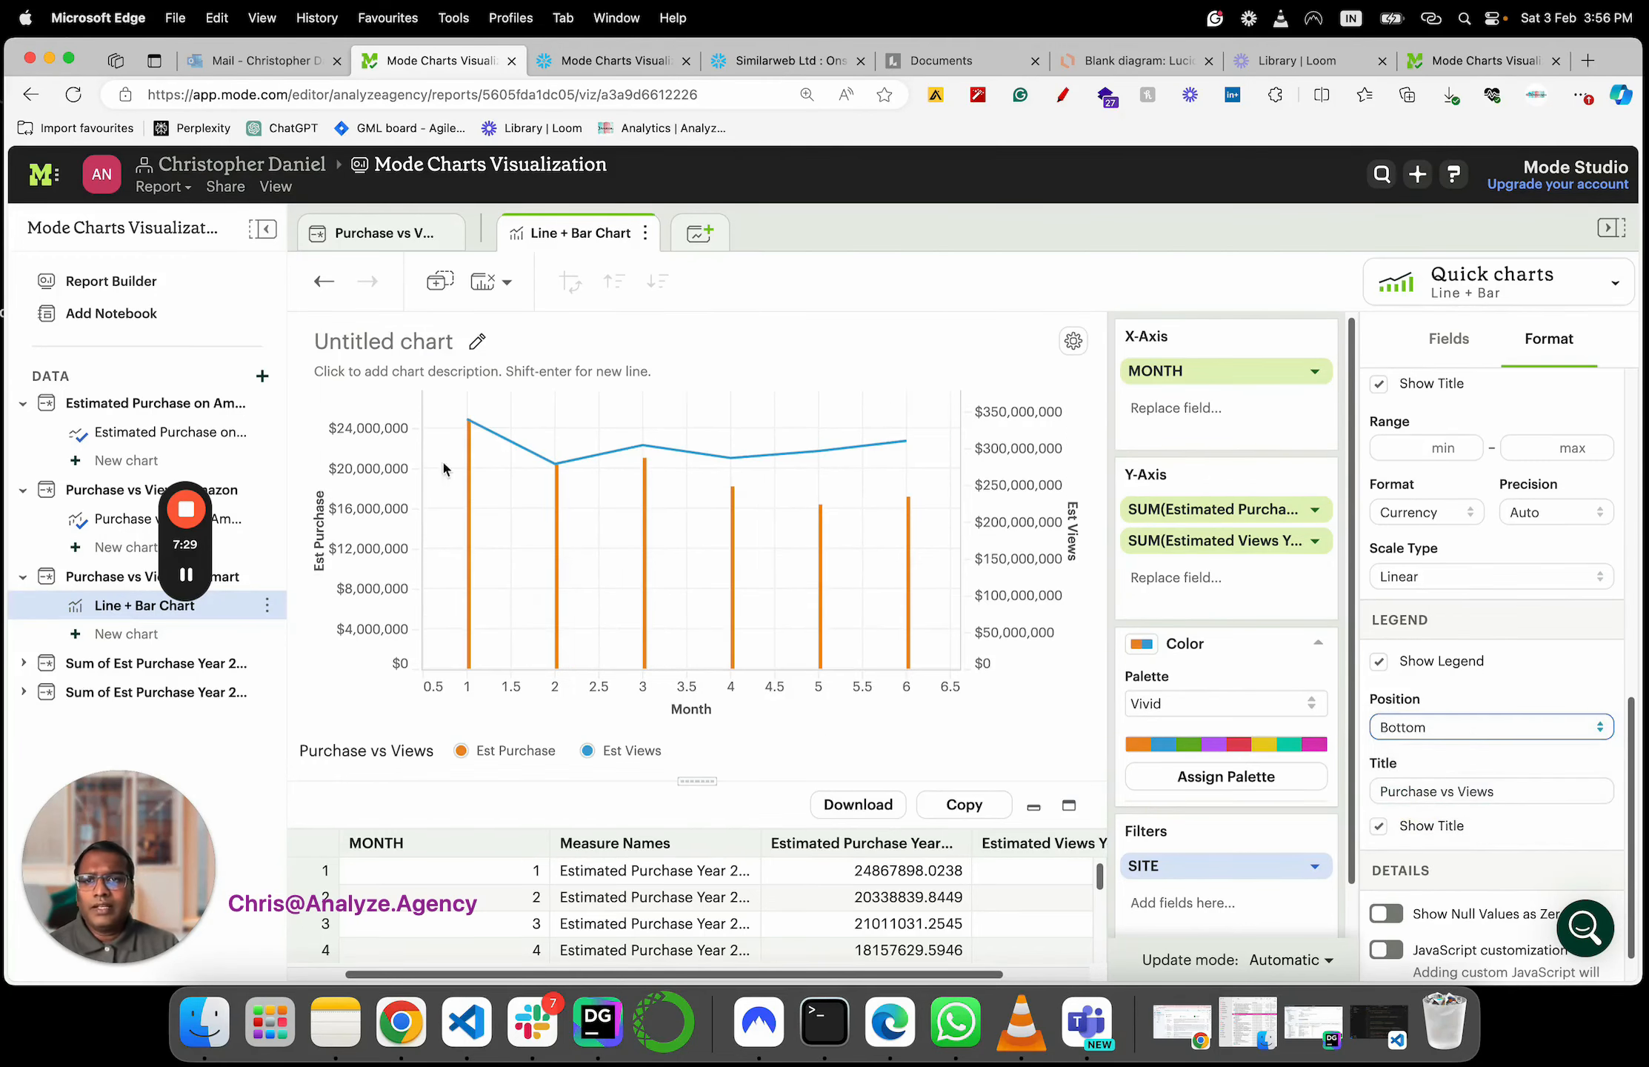
Title the chart "Purchase vs Views - Walmart"
click(373, 340)
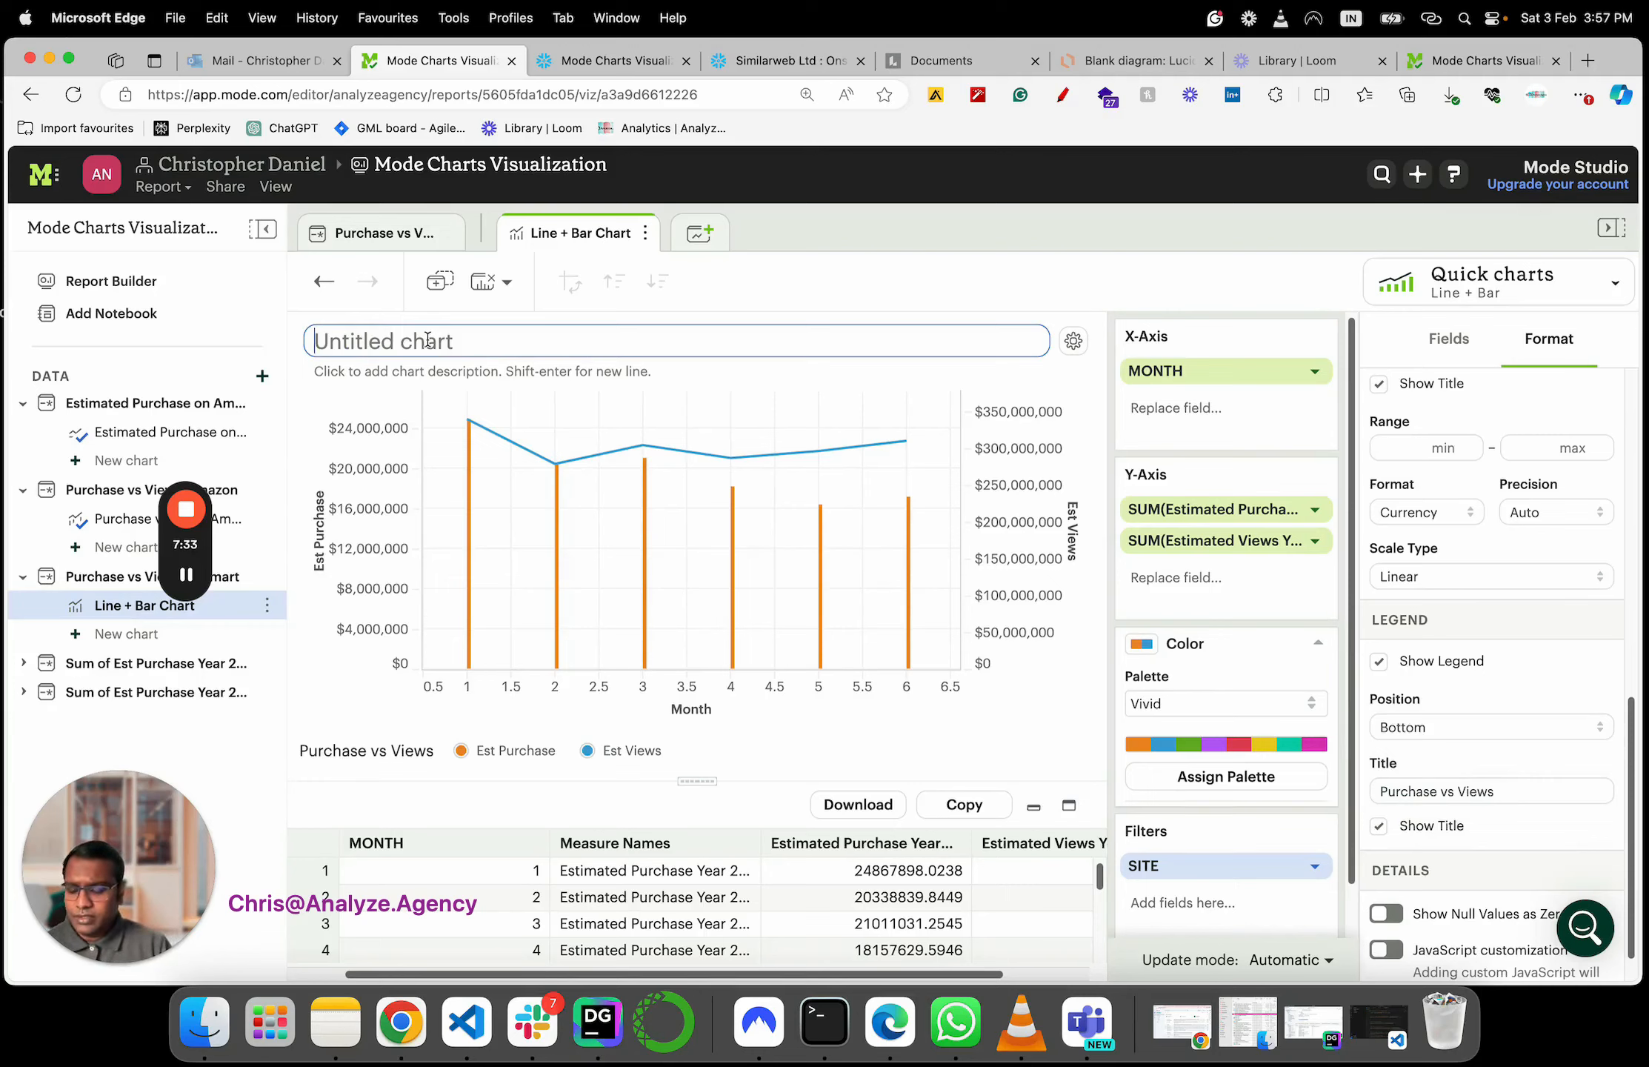
text(Purchase)
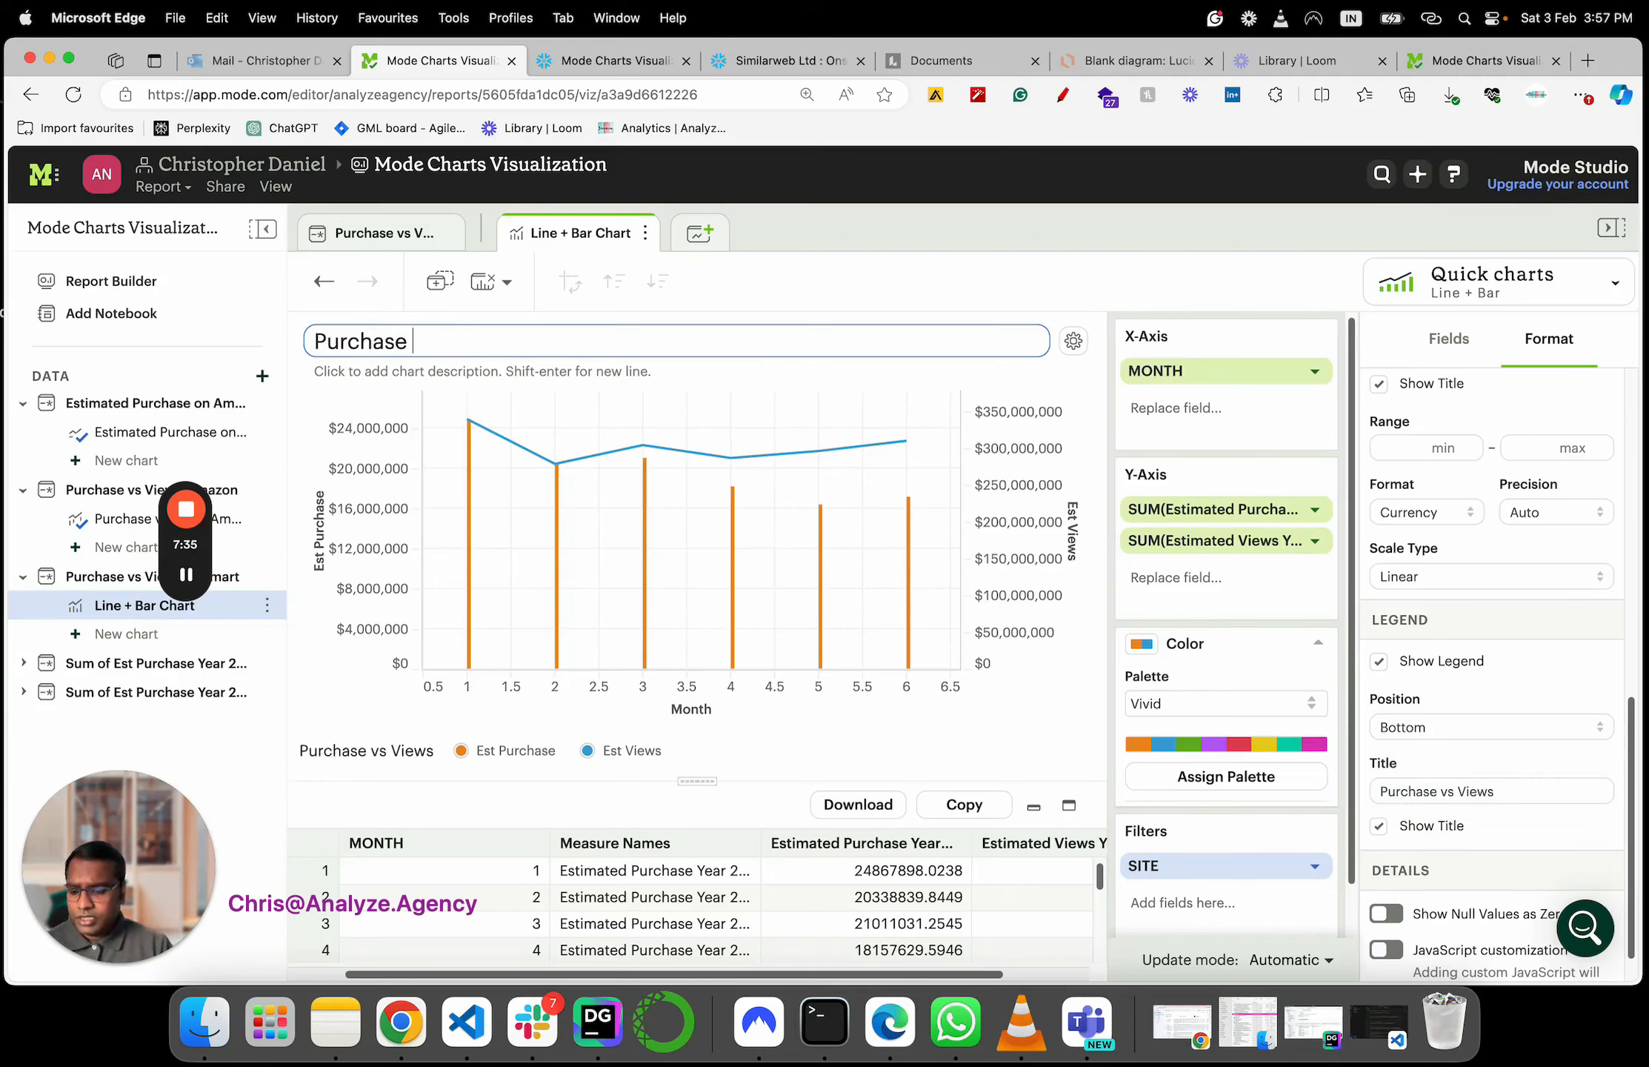
text( vs Views )
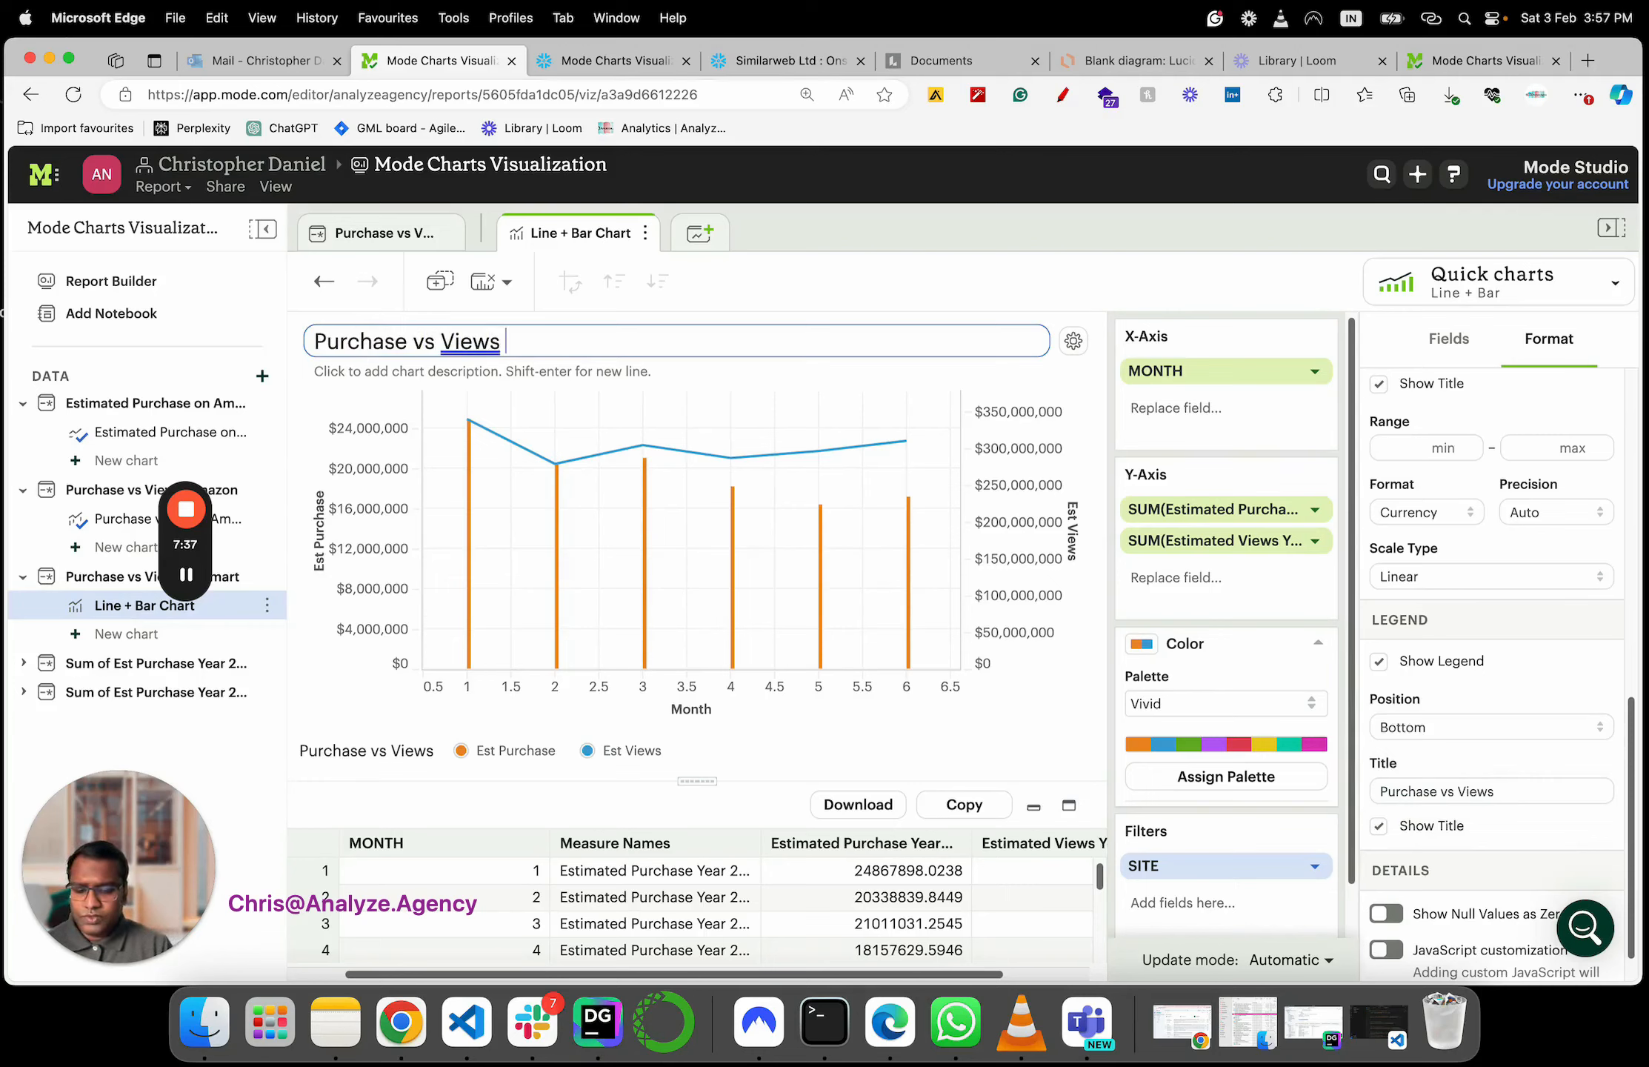
text(- Walmart)
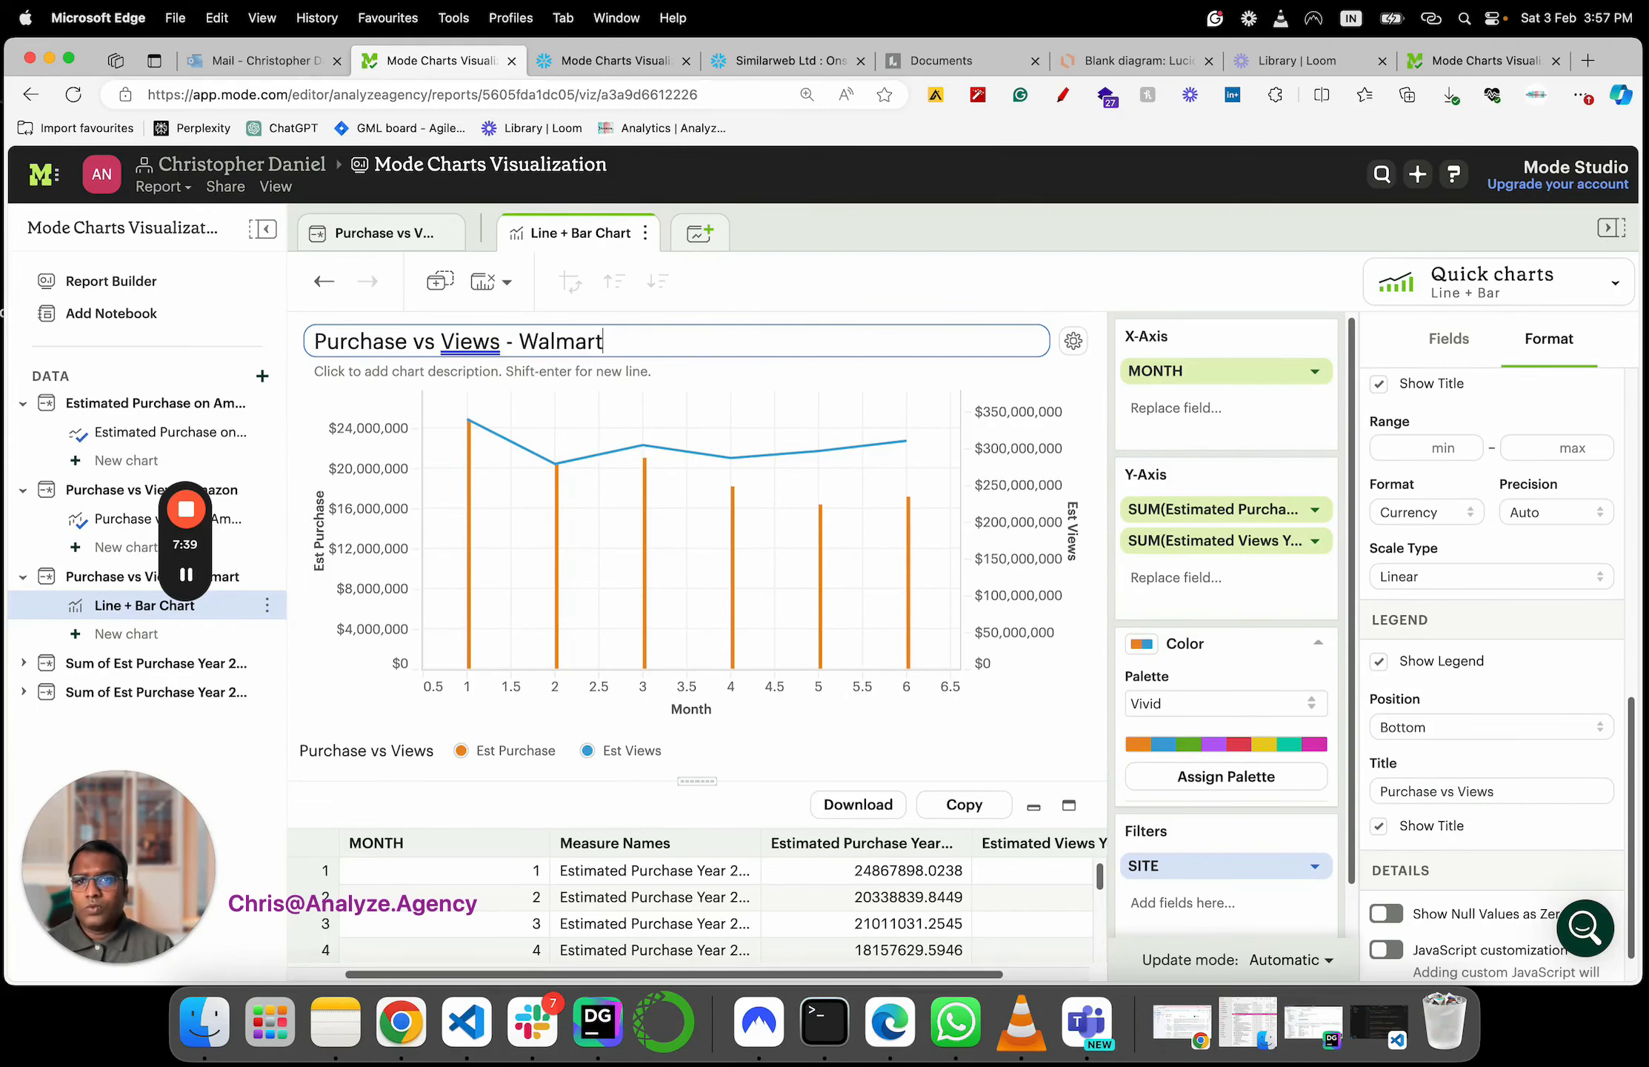
Add the chart description "Walmart US ONly" below the chart title
click(389, 372)
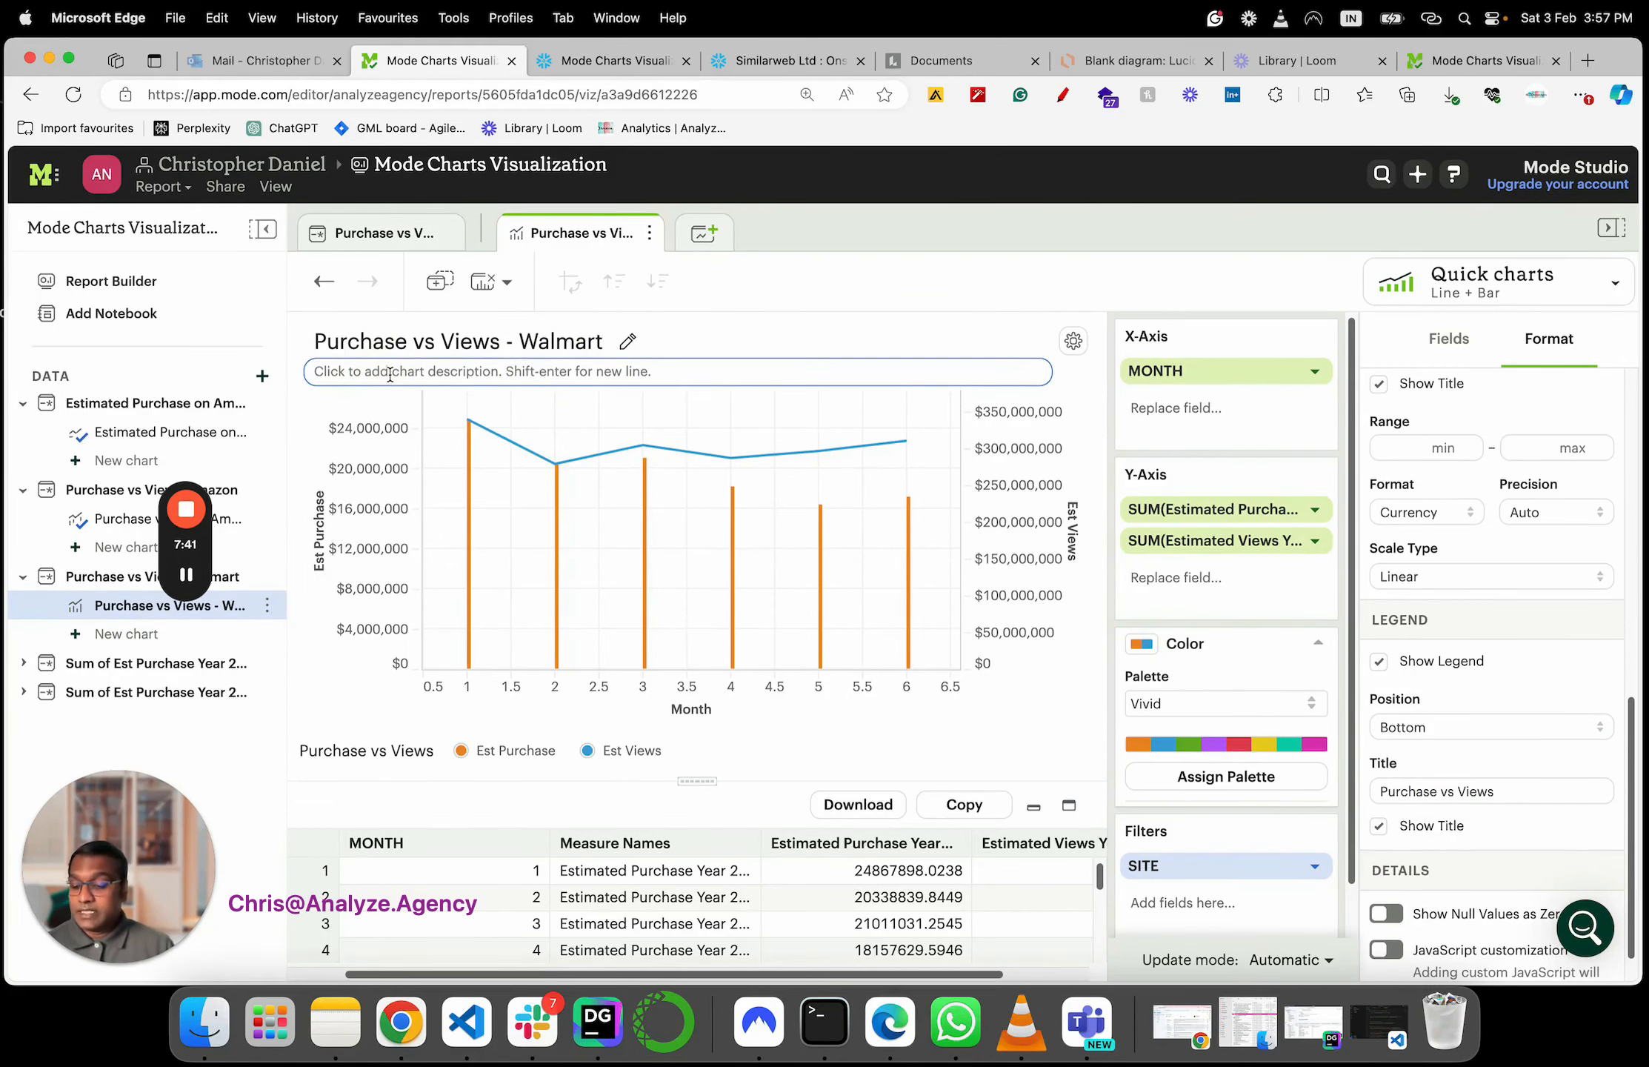
text(Wa)
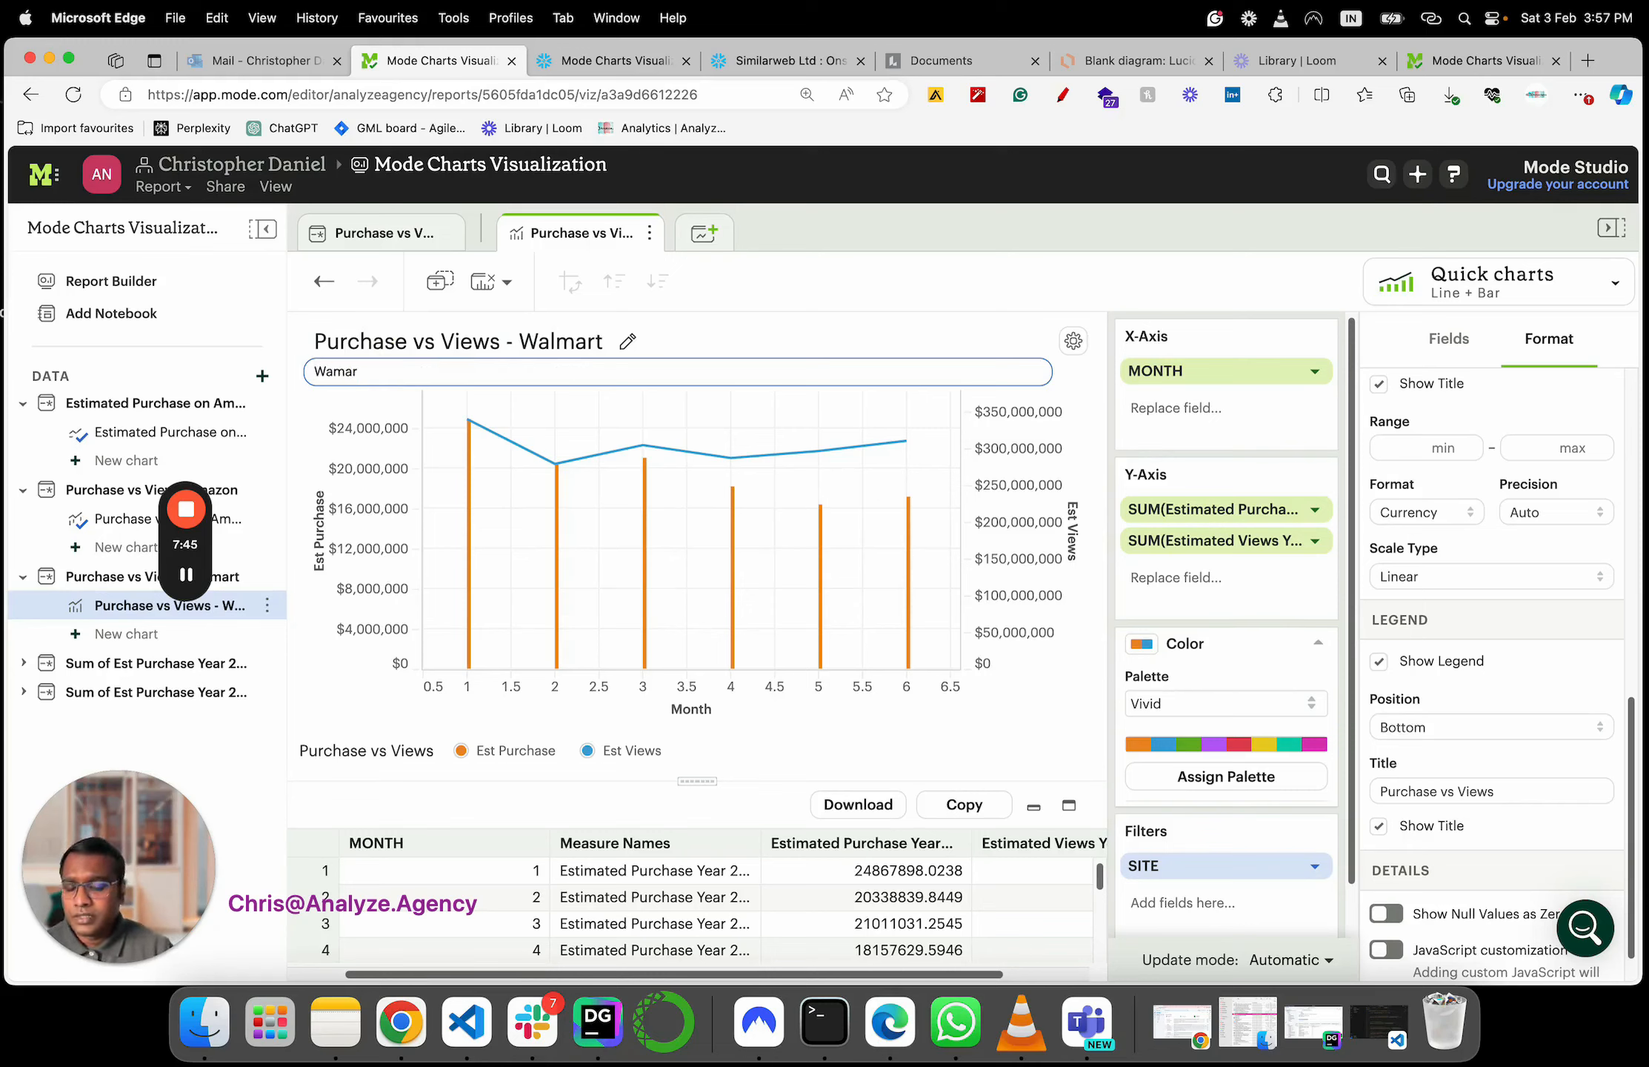
text(lm)
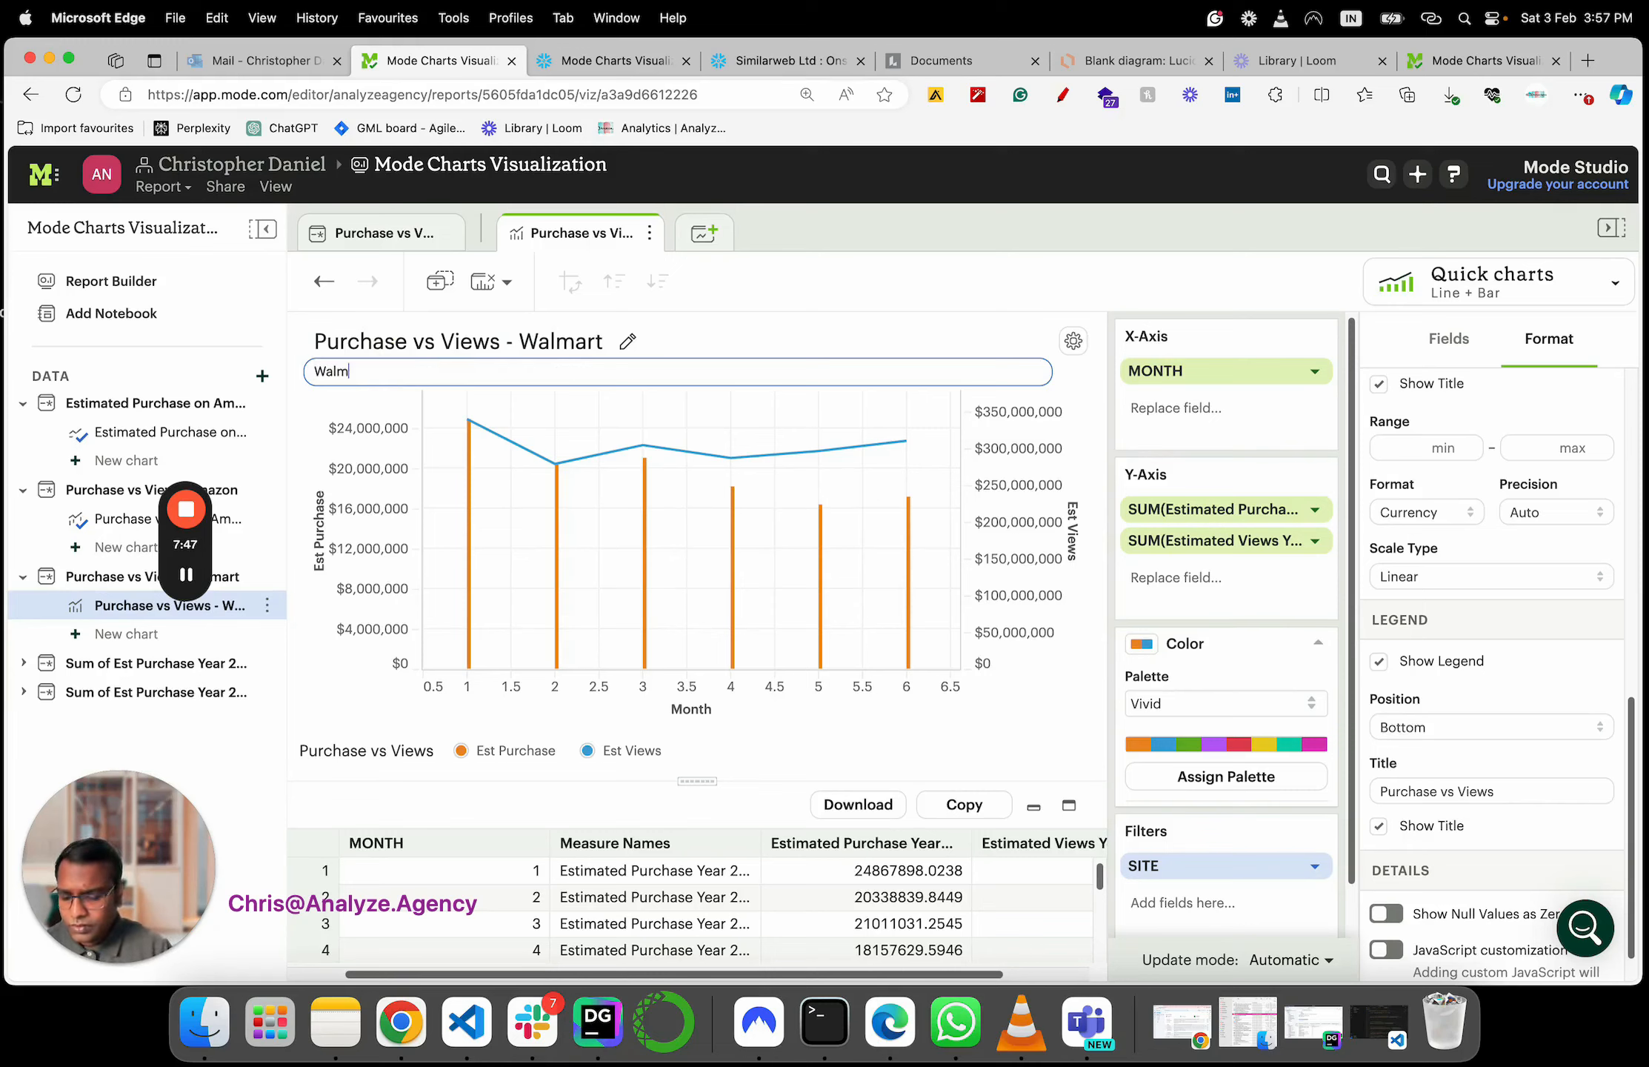
text(art US ONly)
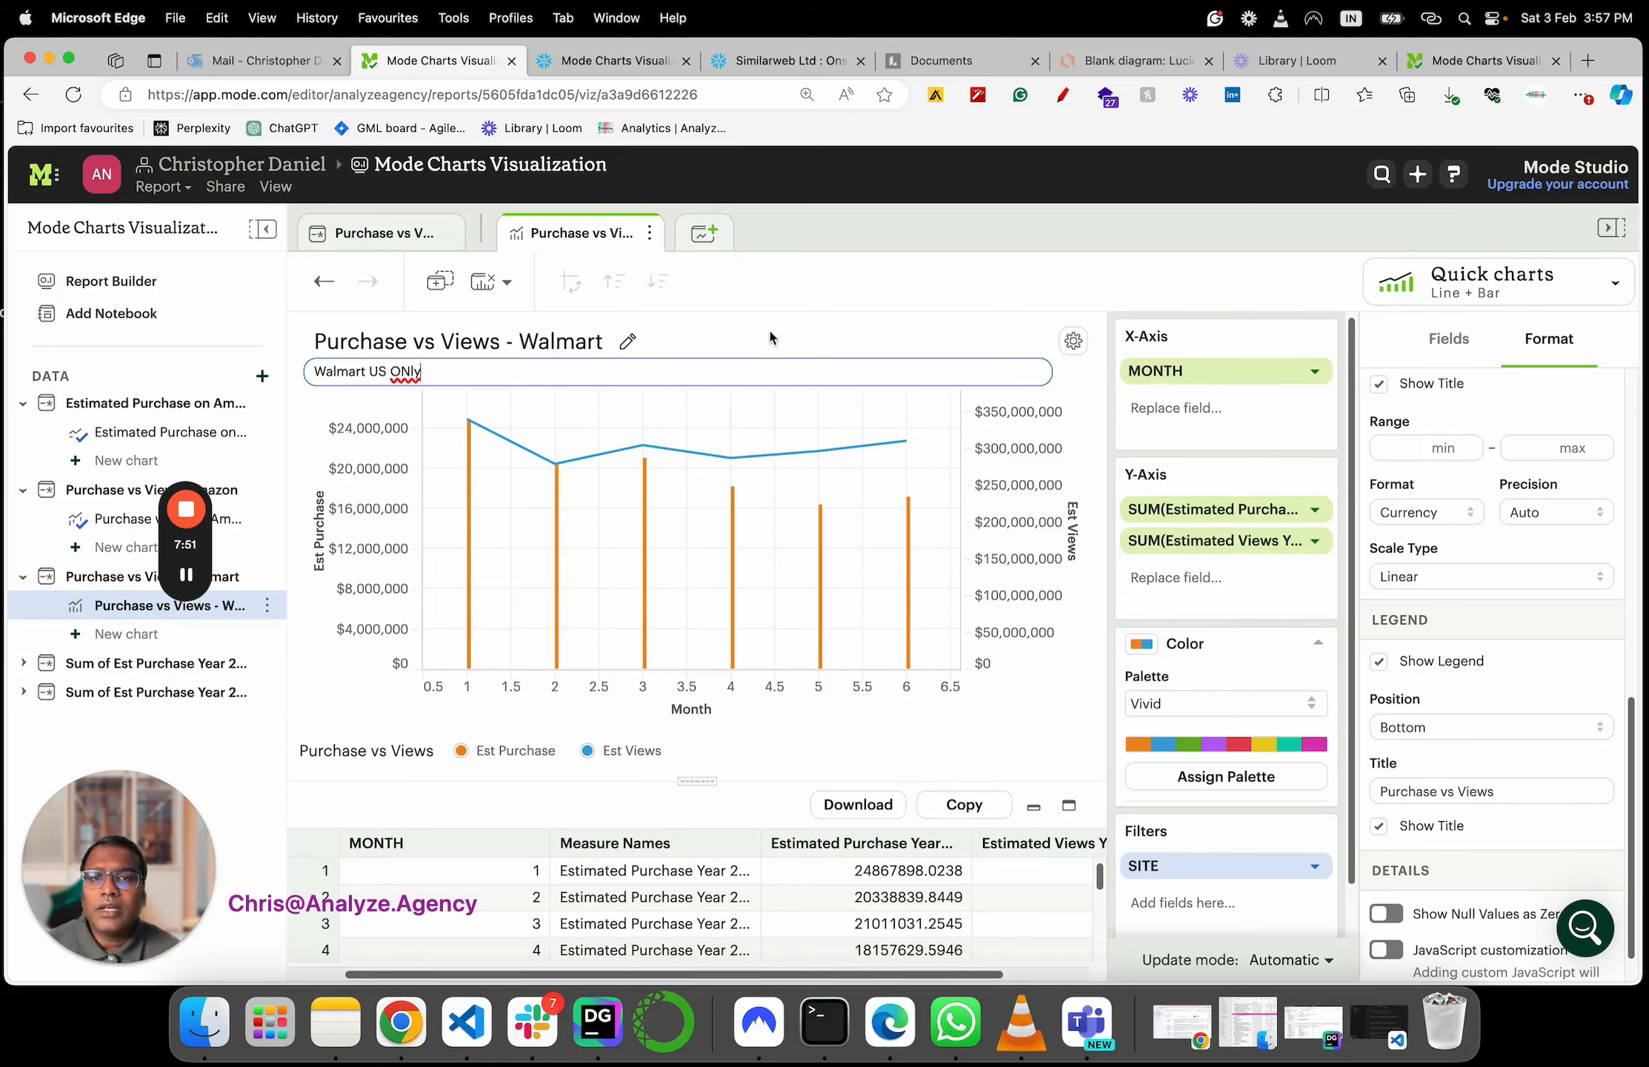
Add the Walmart purchase-versus-views chart to the report and open the report layout
click(650, 235)
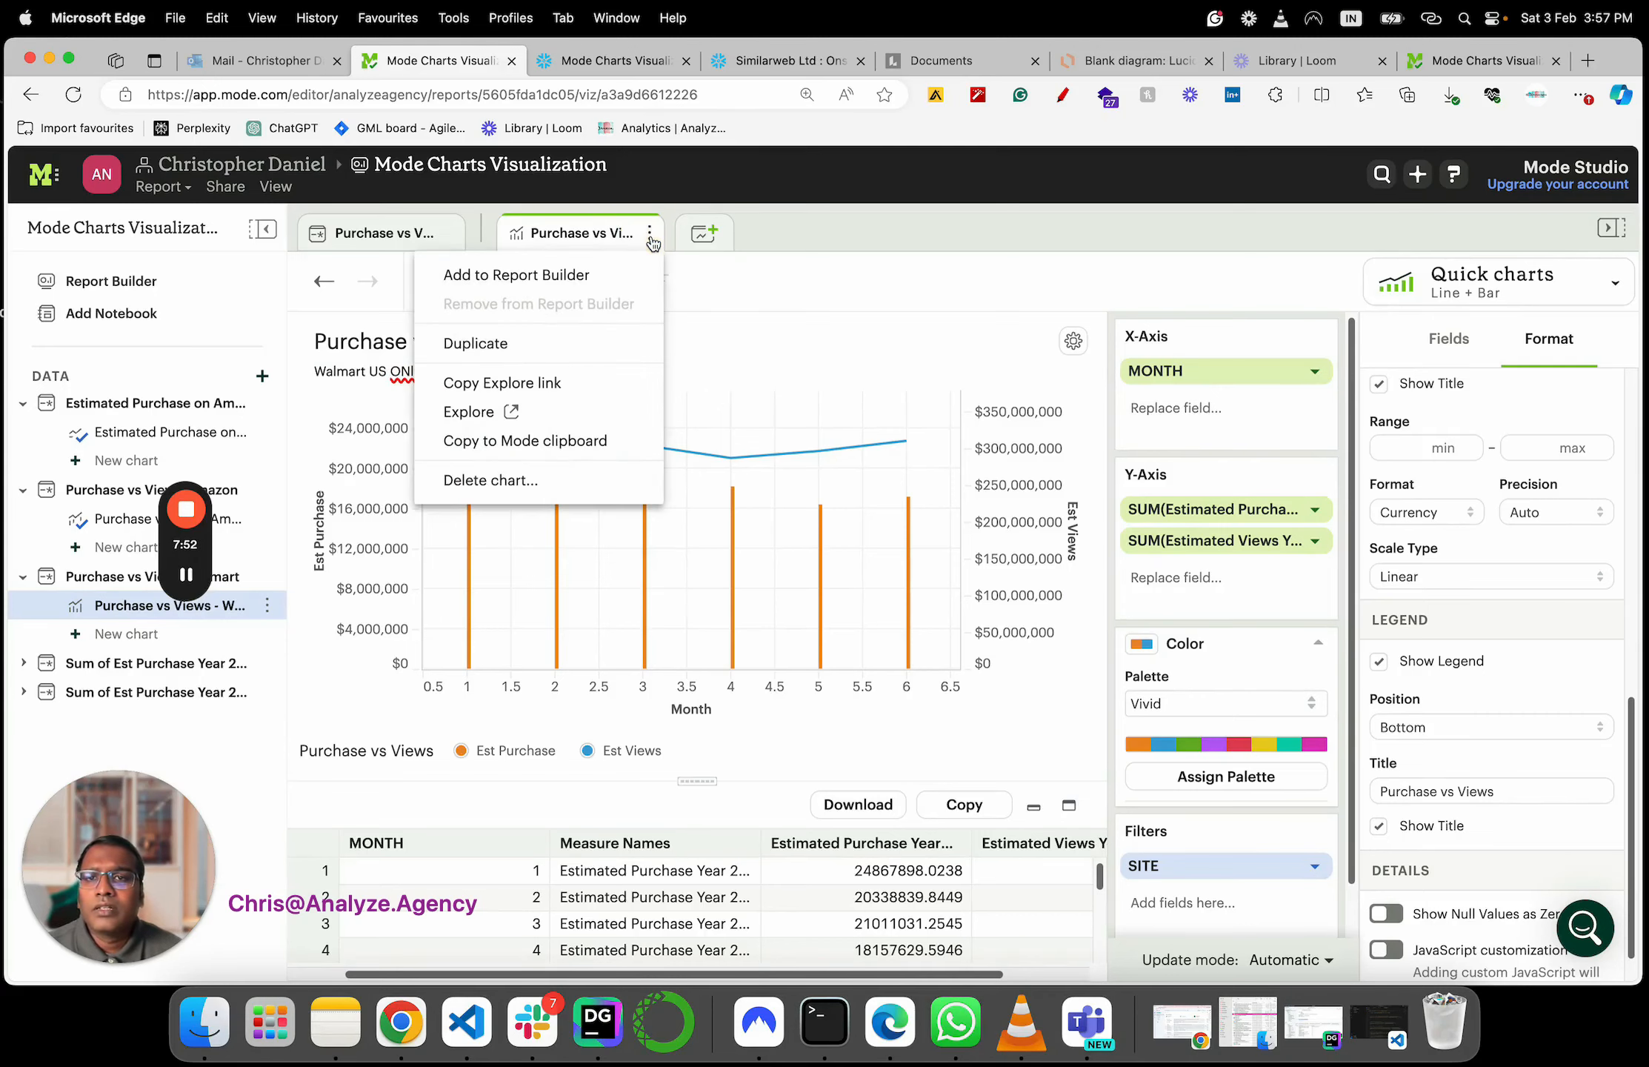
click(585, 275)
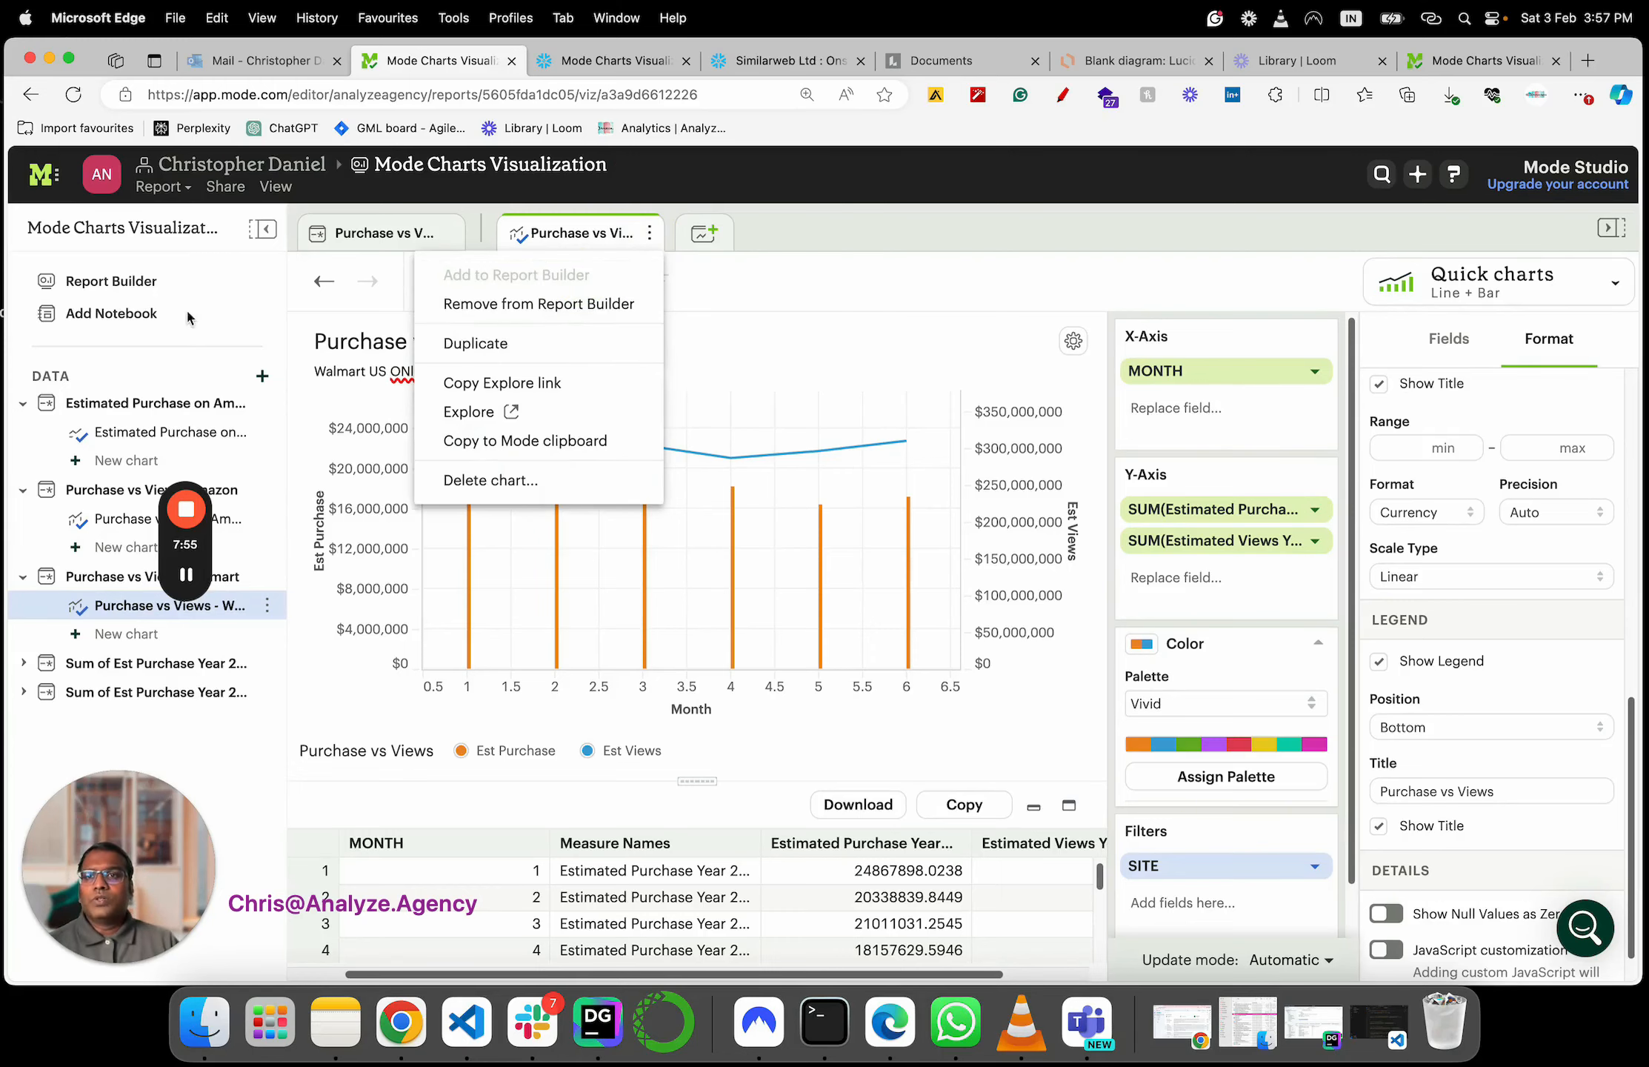
click(135, 289)
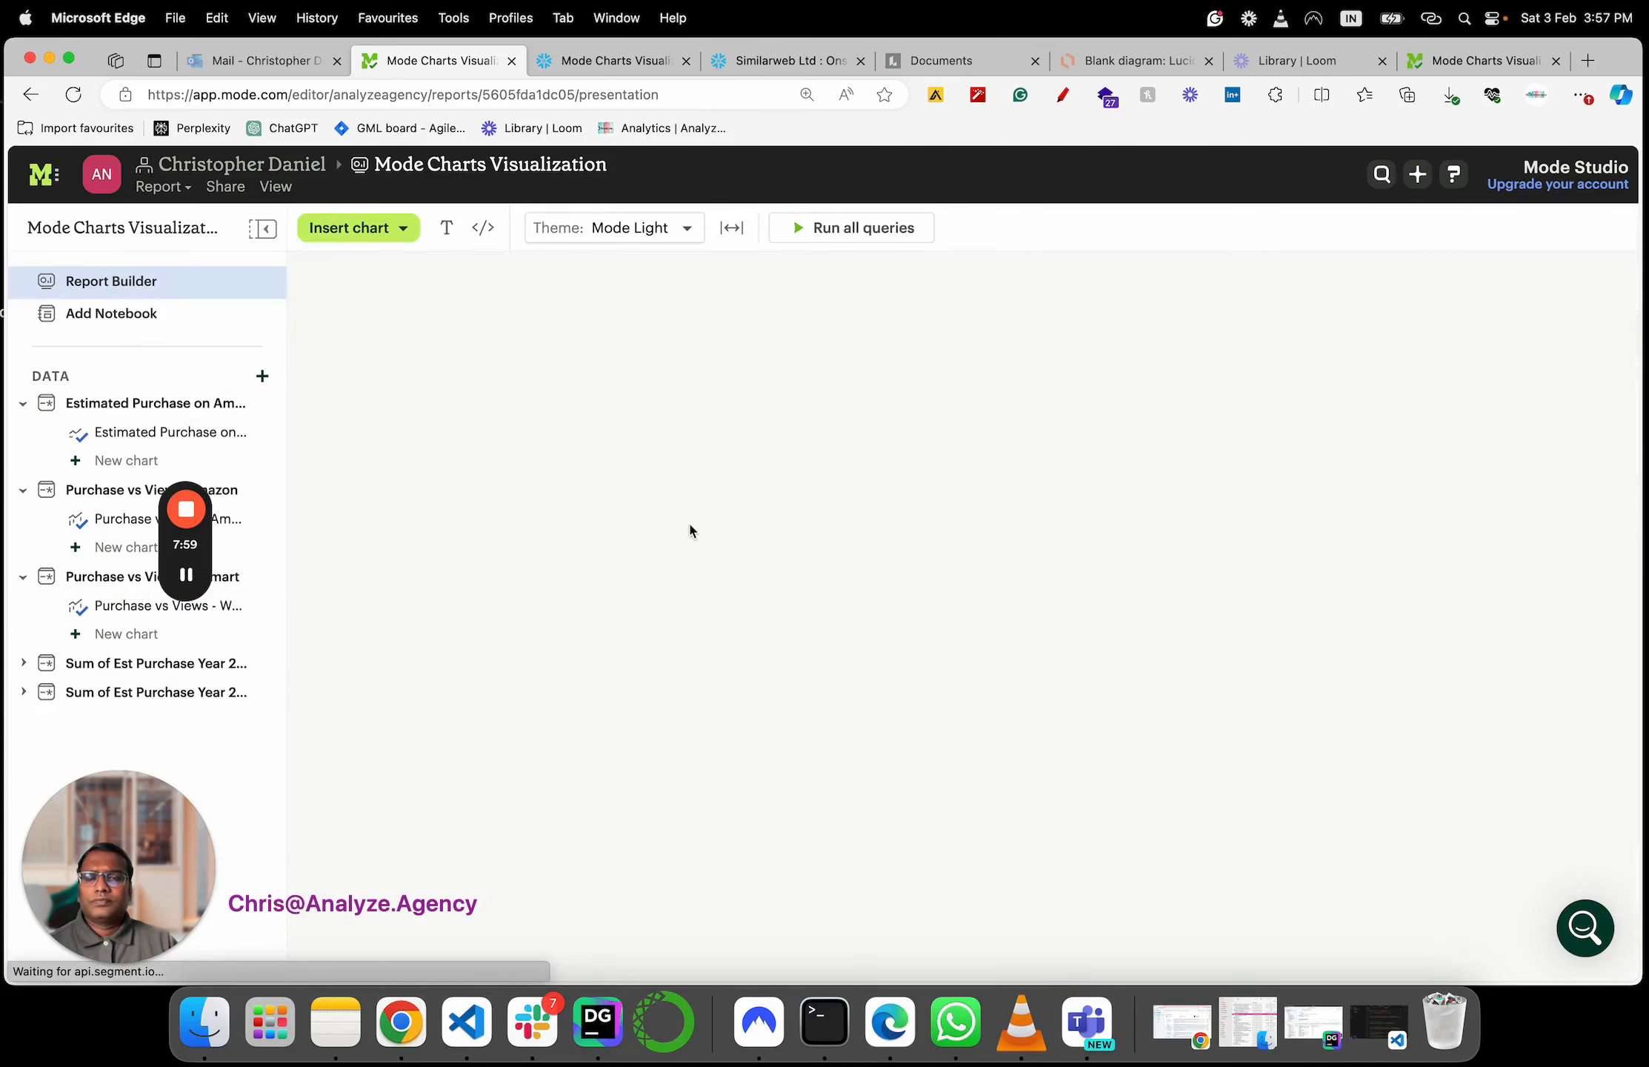
Examine the 2020 line chart and compare the Amazon and Walmart purchase-versus-views charts in the report layout
scroll(682, 511, down, 6)
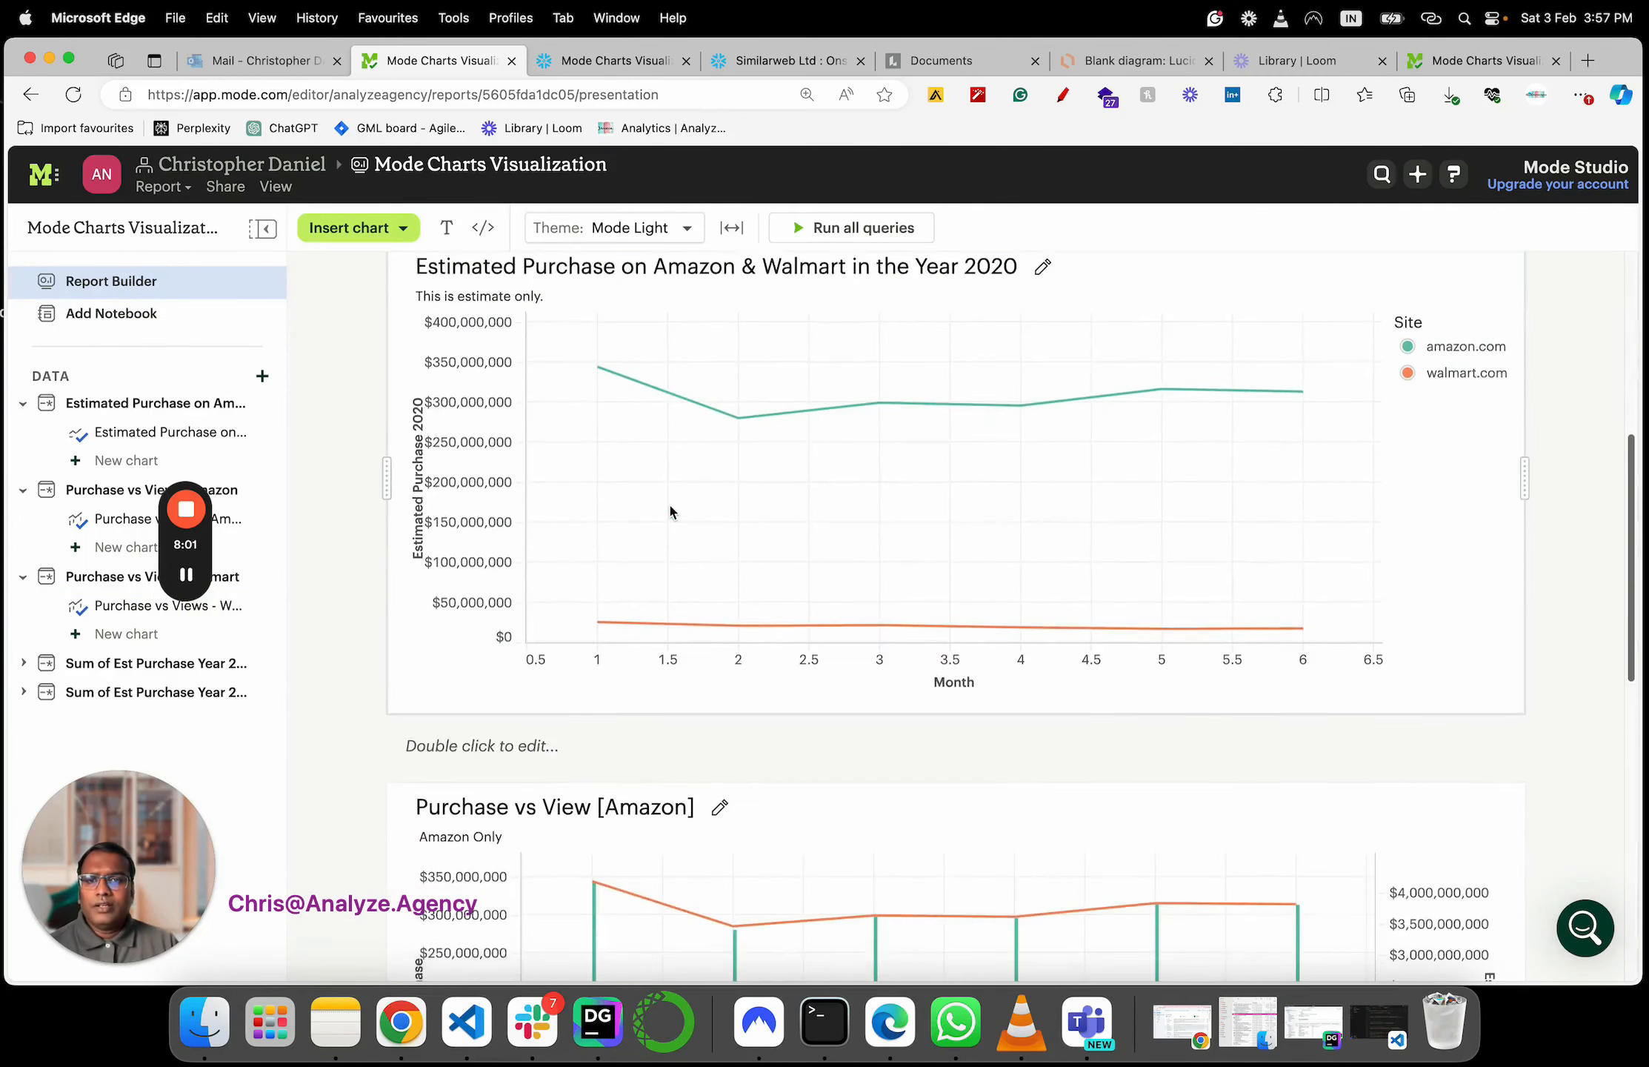
scroll(670, 510, down, 10)
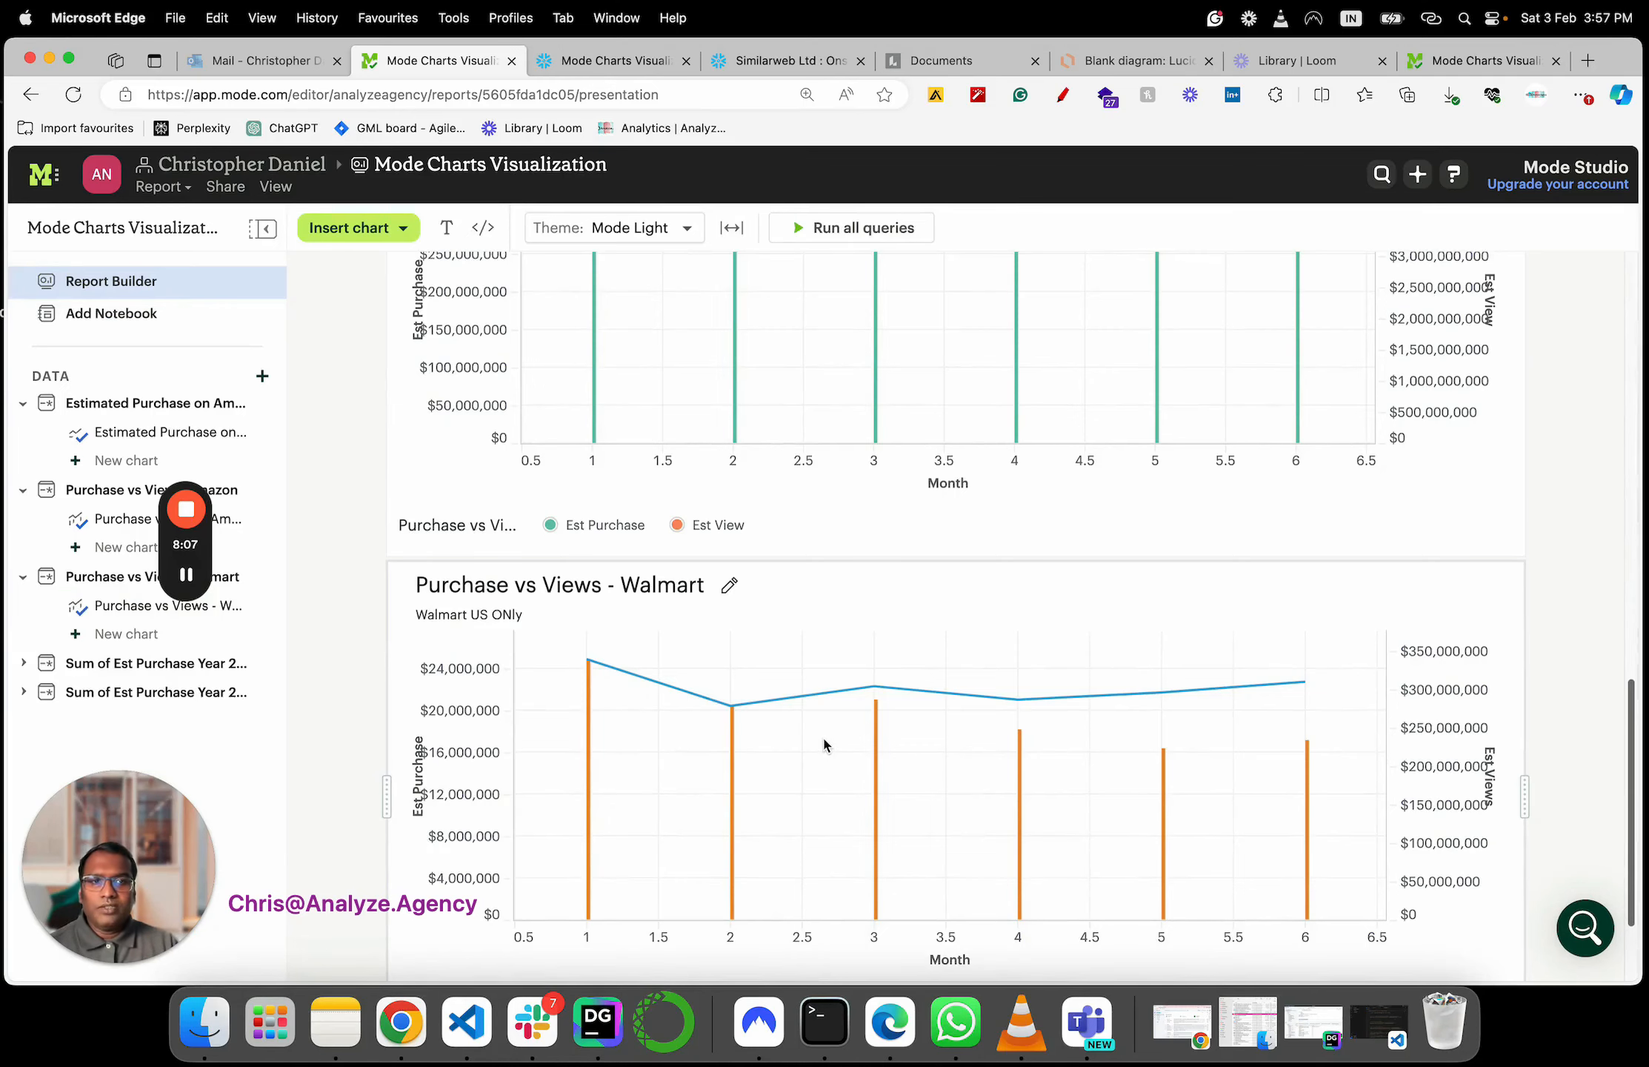
scroll(950, 676, down, 1)
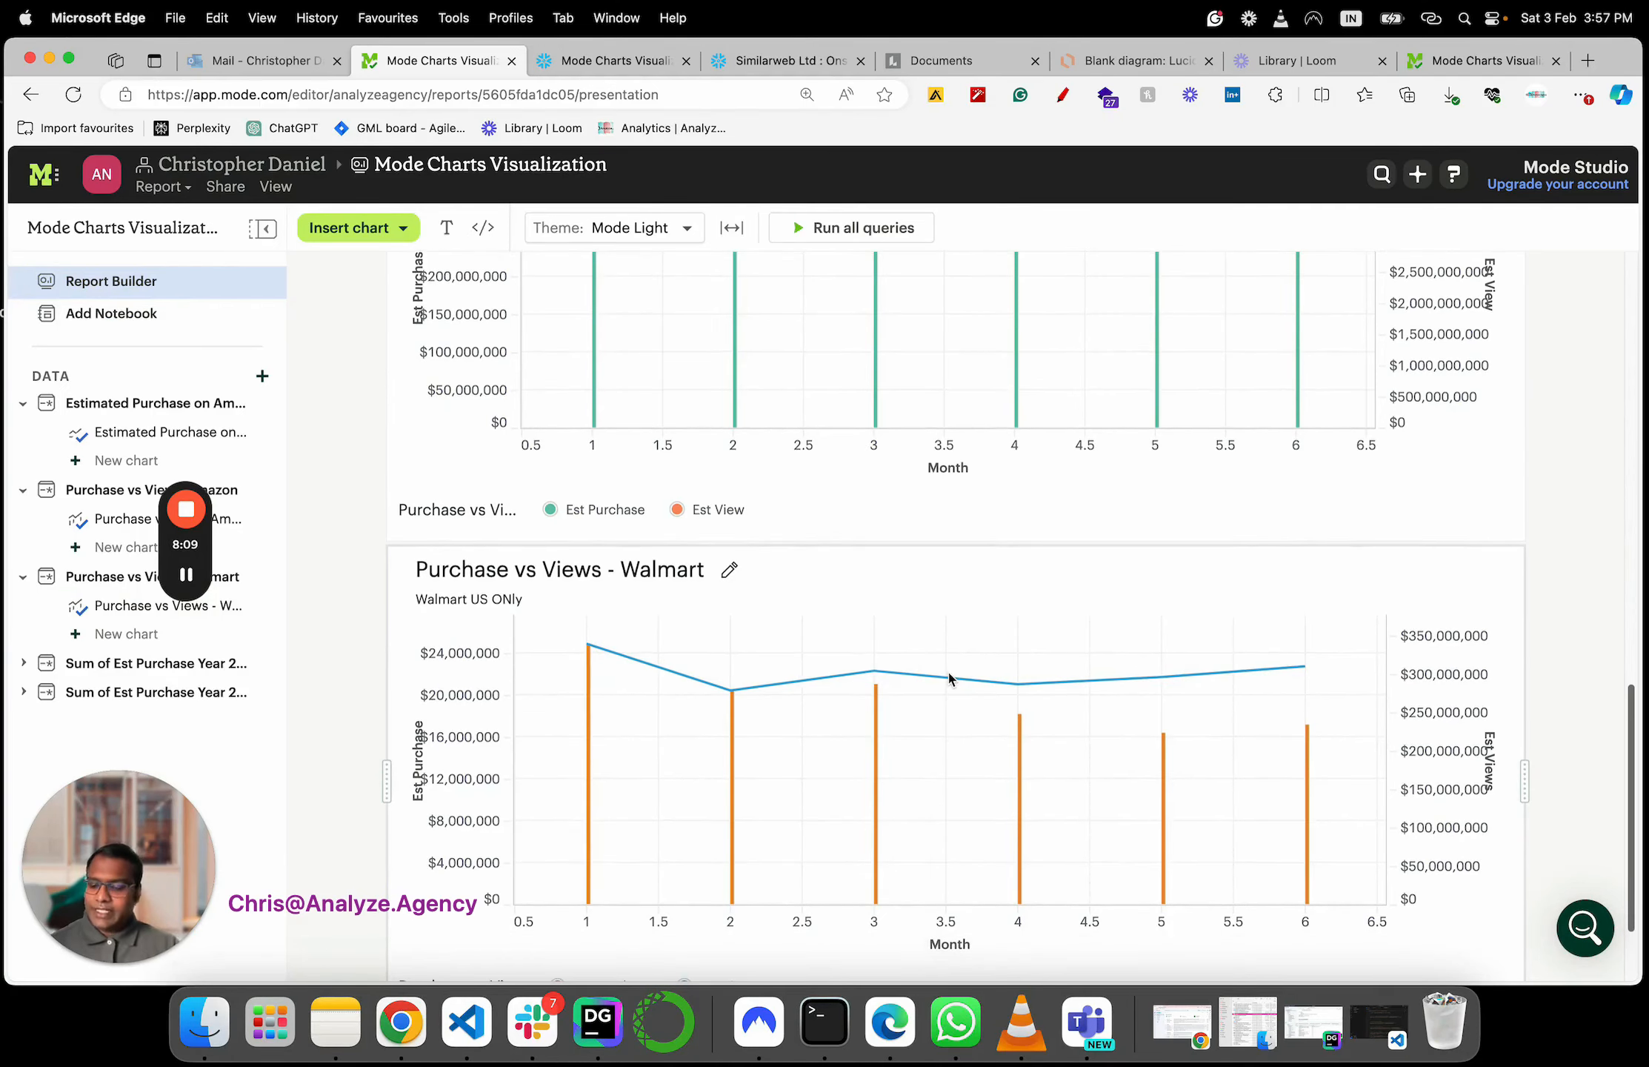
key(alt+shift+d)
mouse_move(1228, 649)
mouse_down()
mouse_move(1308, 632)
mouse_move(1274, 676)
mouse_move(1254, 648)
mouse_up()
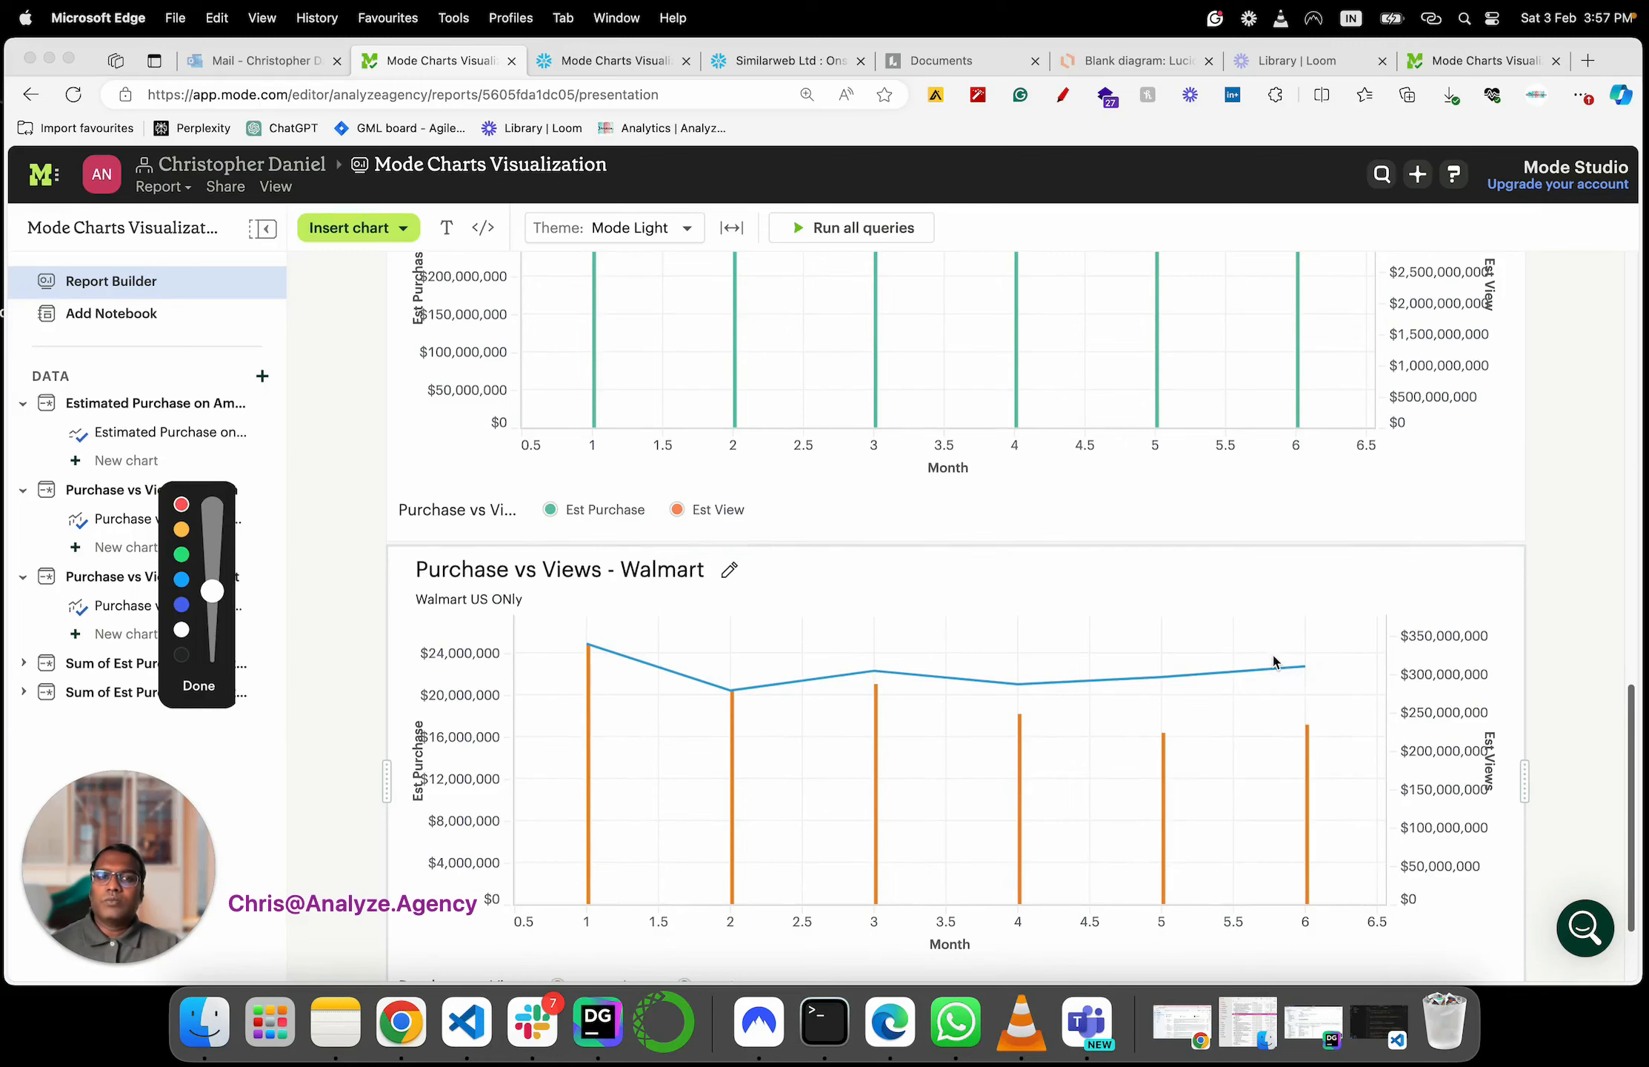
key(alt+shift+d)
scroll(1266, 563, up, 5)
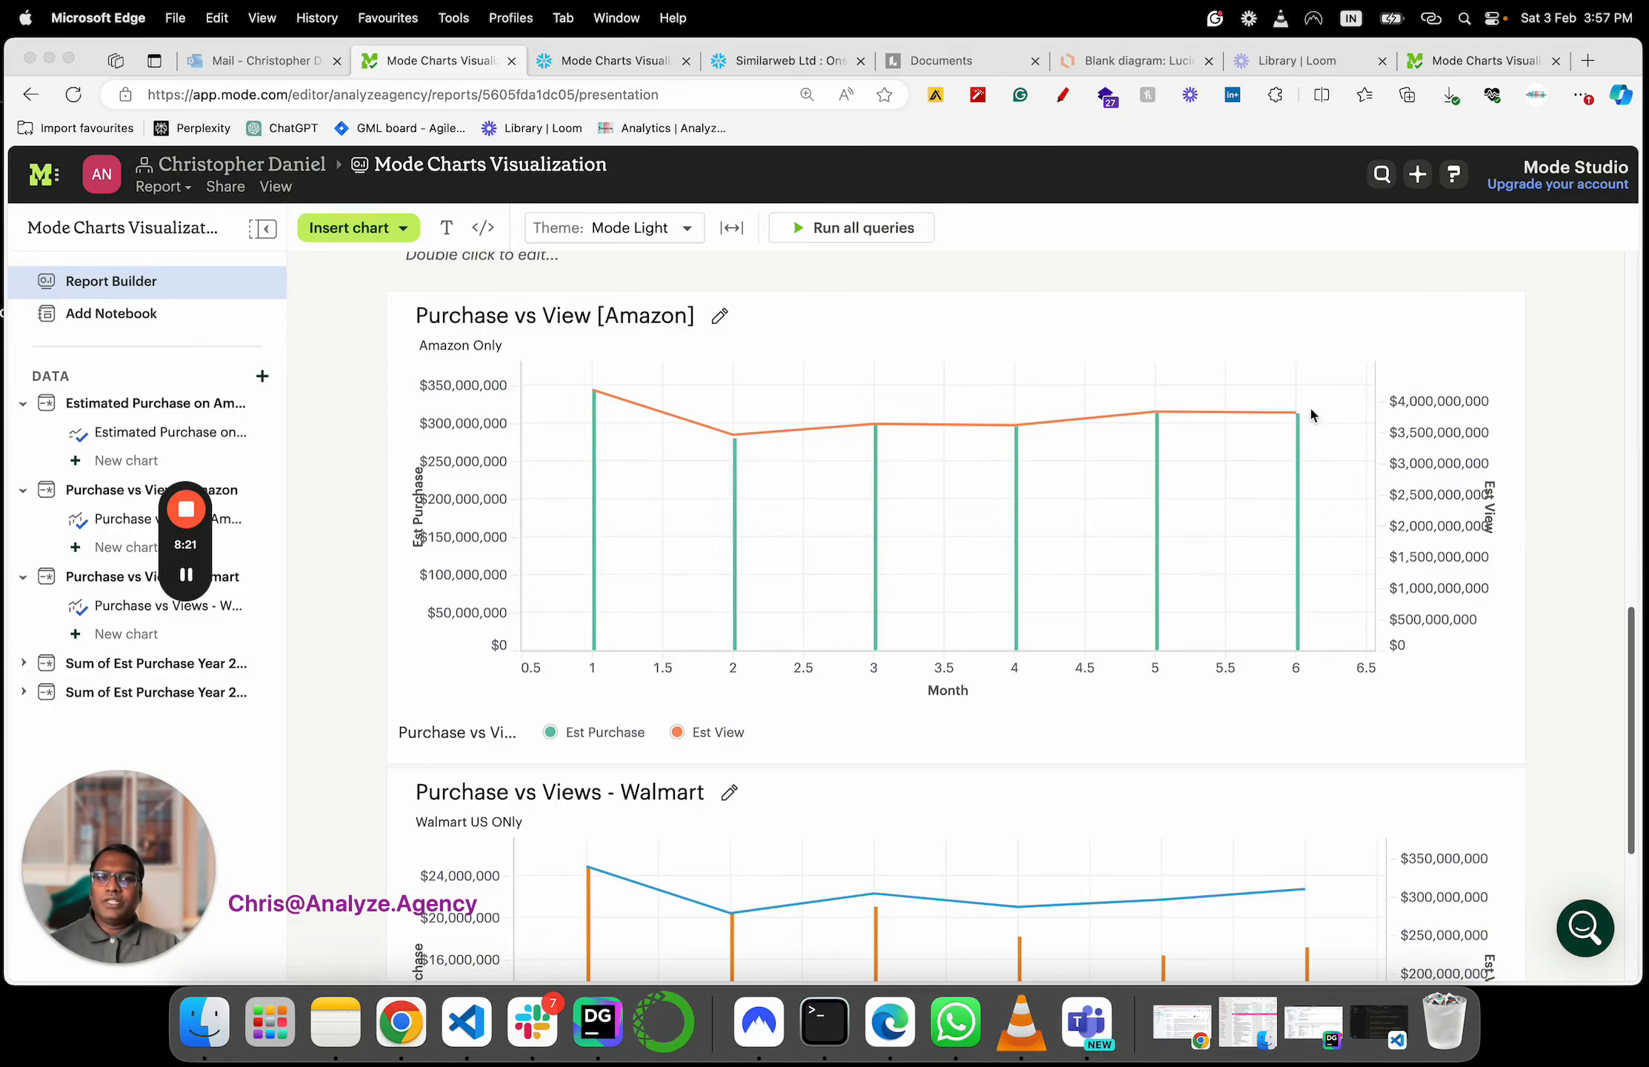
scroll(1258, 502, down, 3)
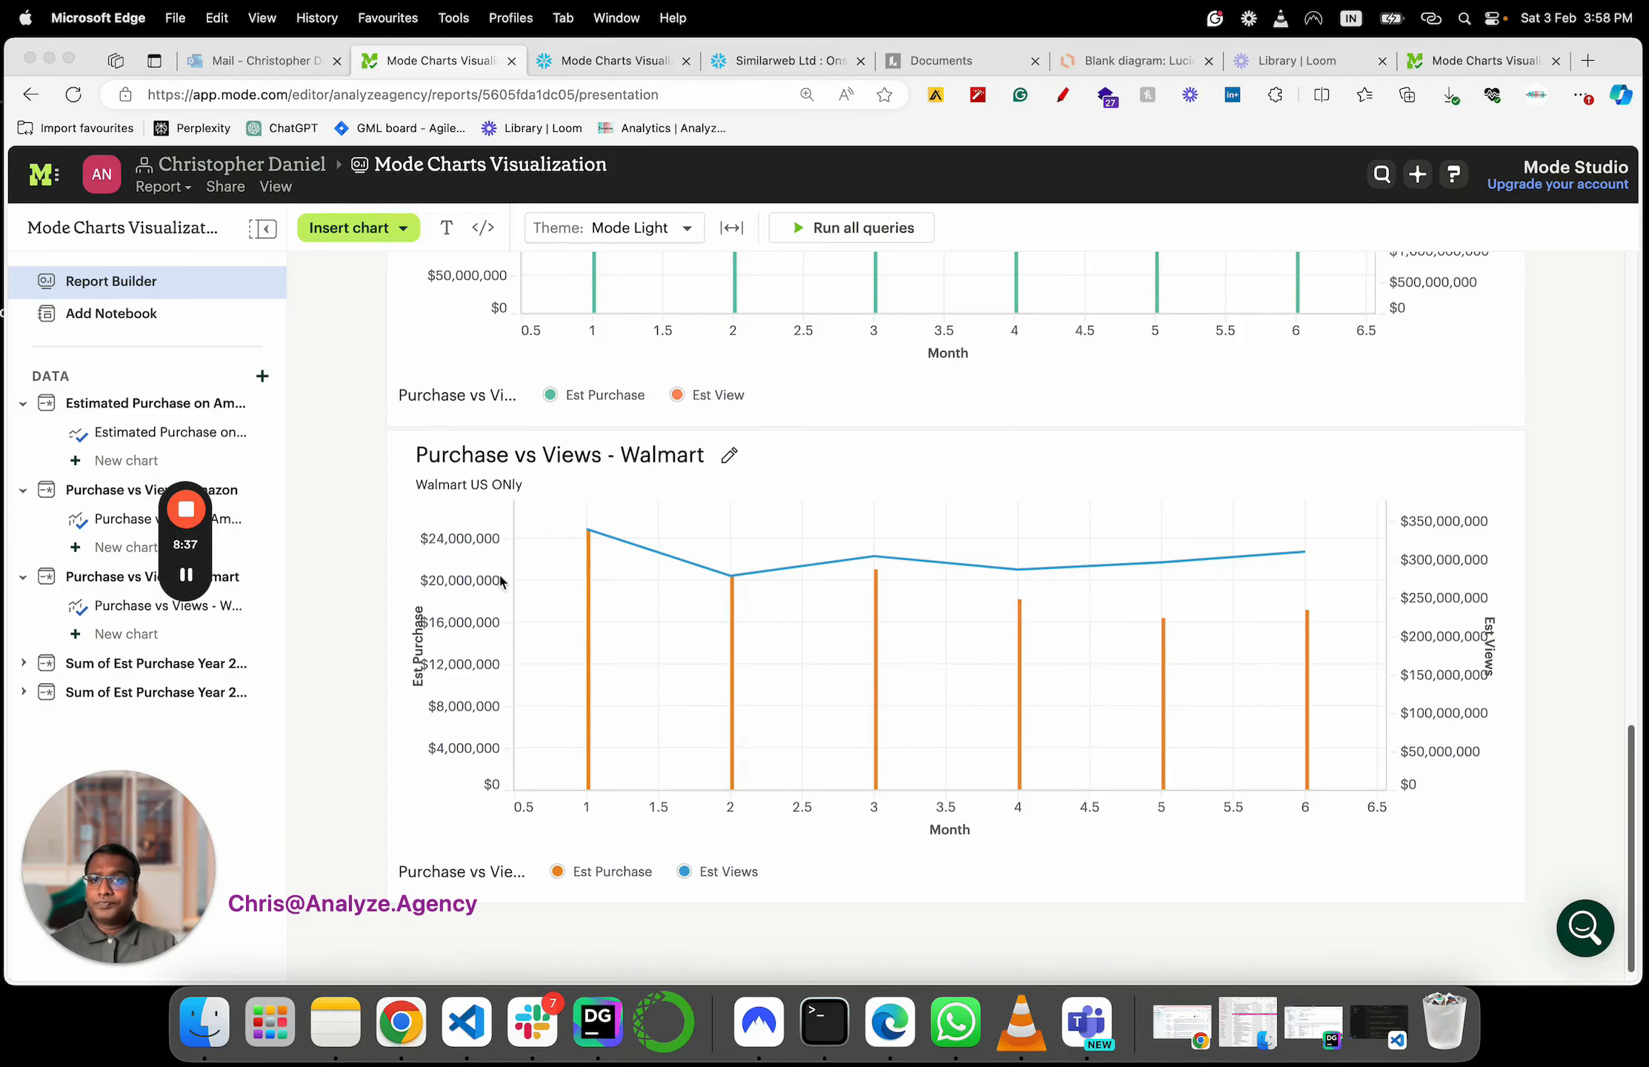
scroll(445, 563, up, 10)
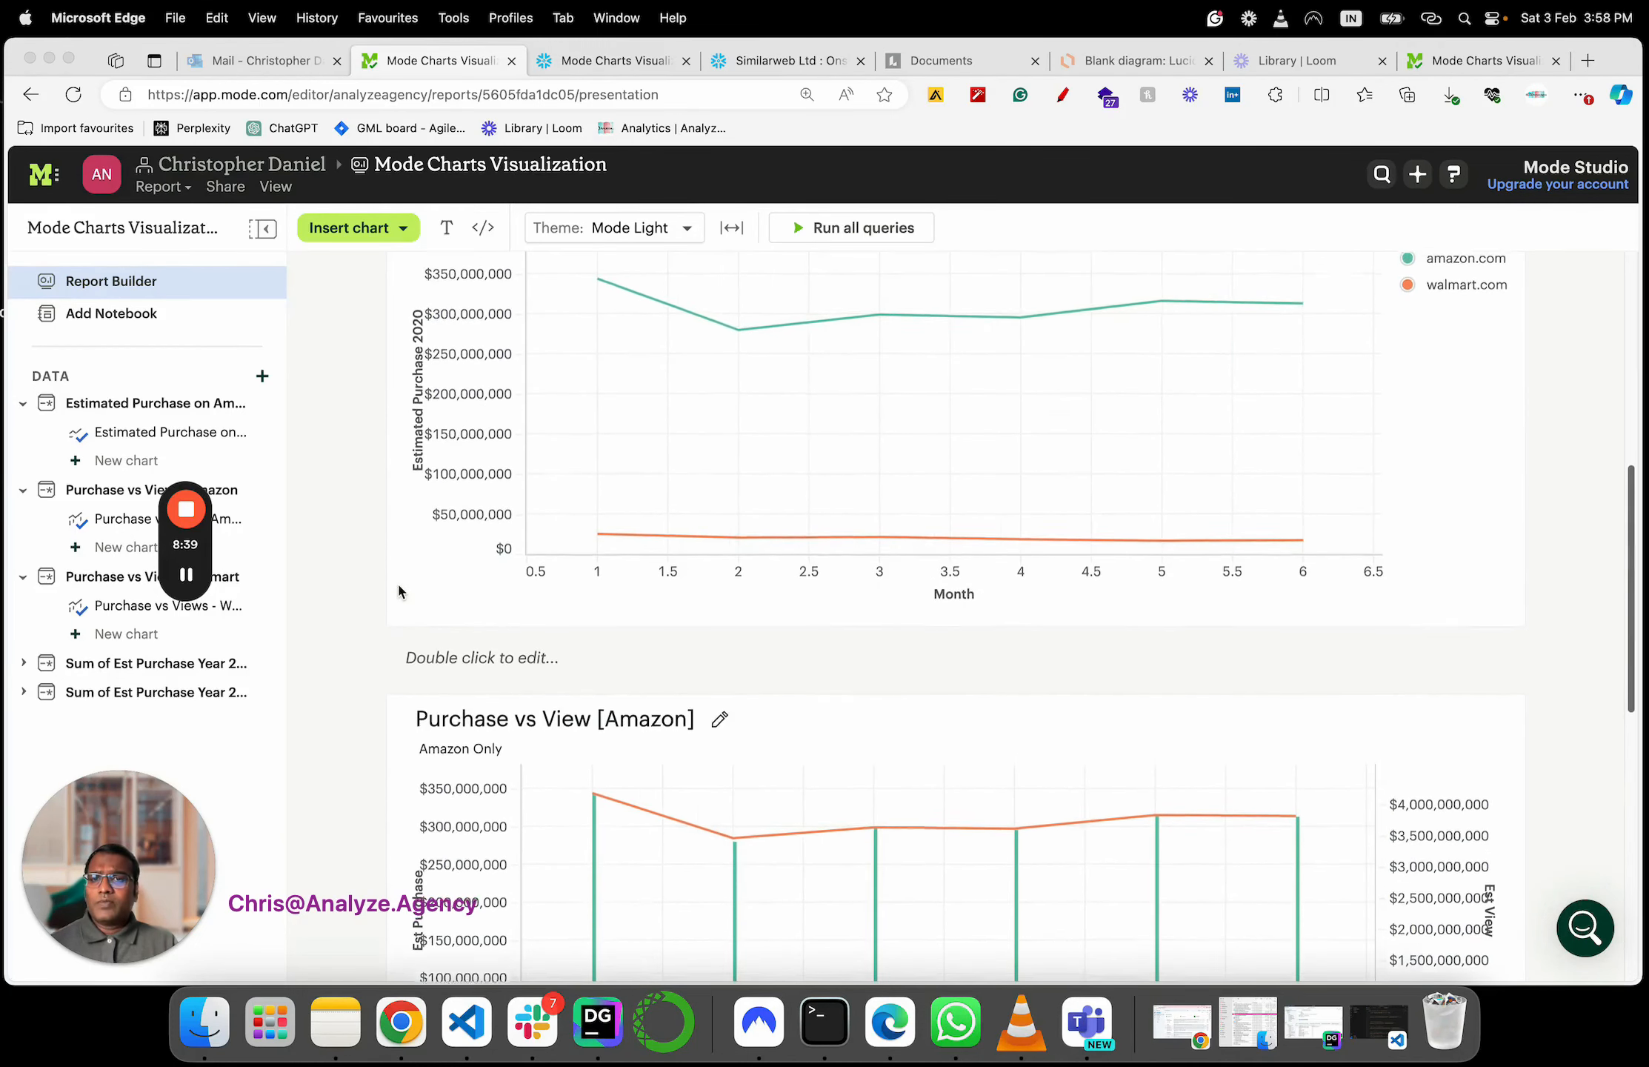
Insert an empty text block and place it between the Amazon and Walmart purchase-versus-views charts
scroll(397, 581, up, 8)
click(446, 229)
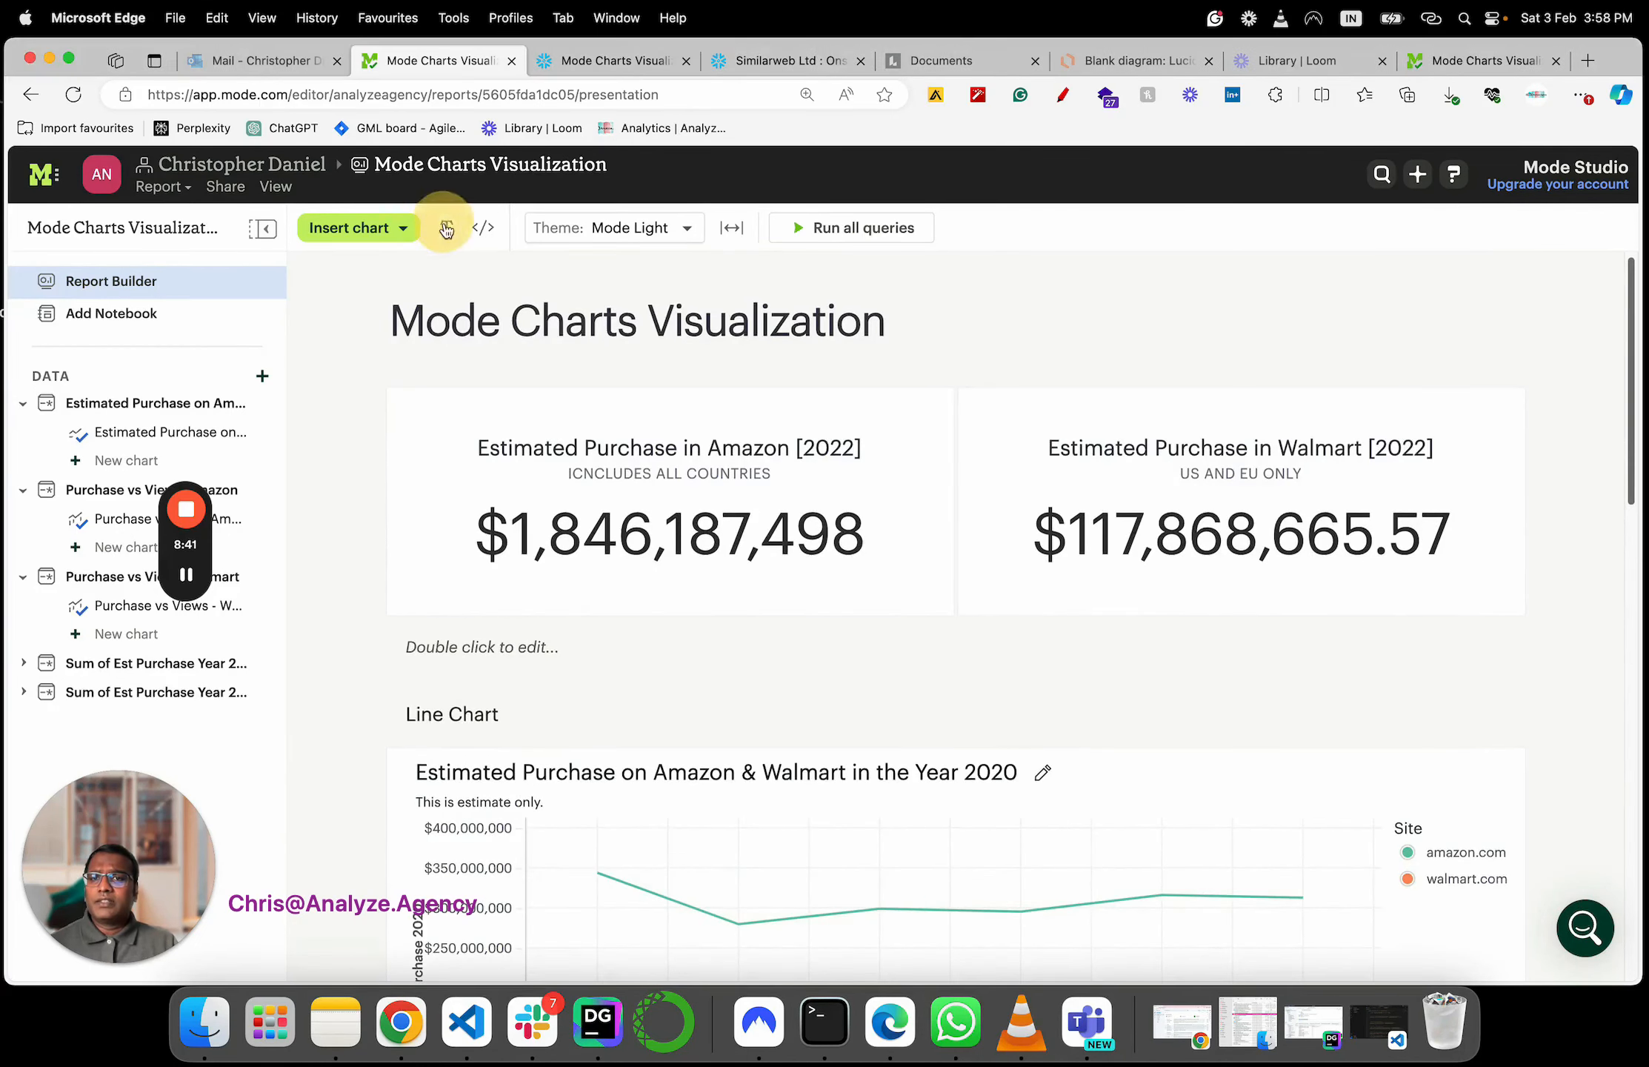
click(446, 228)
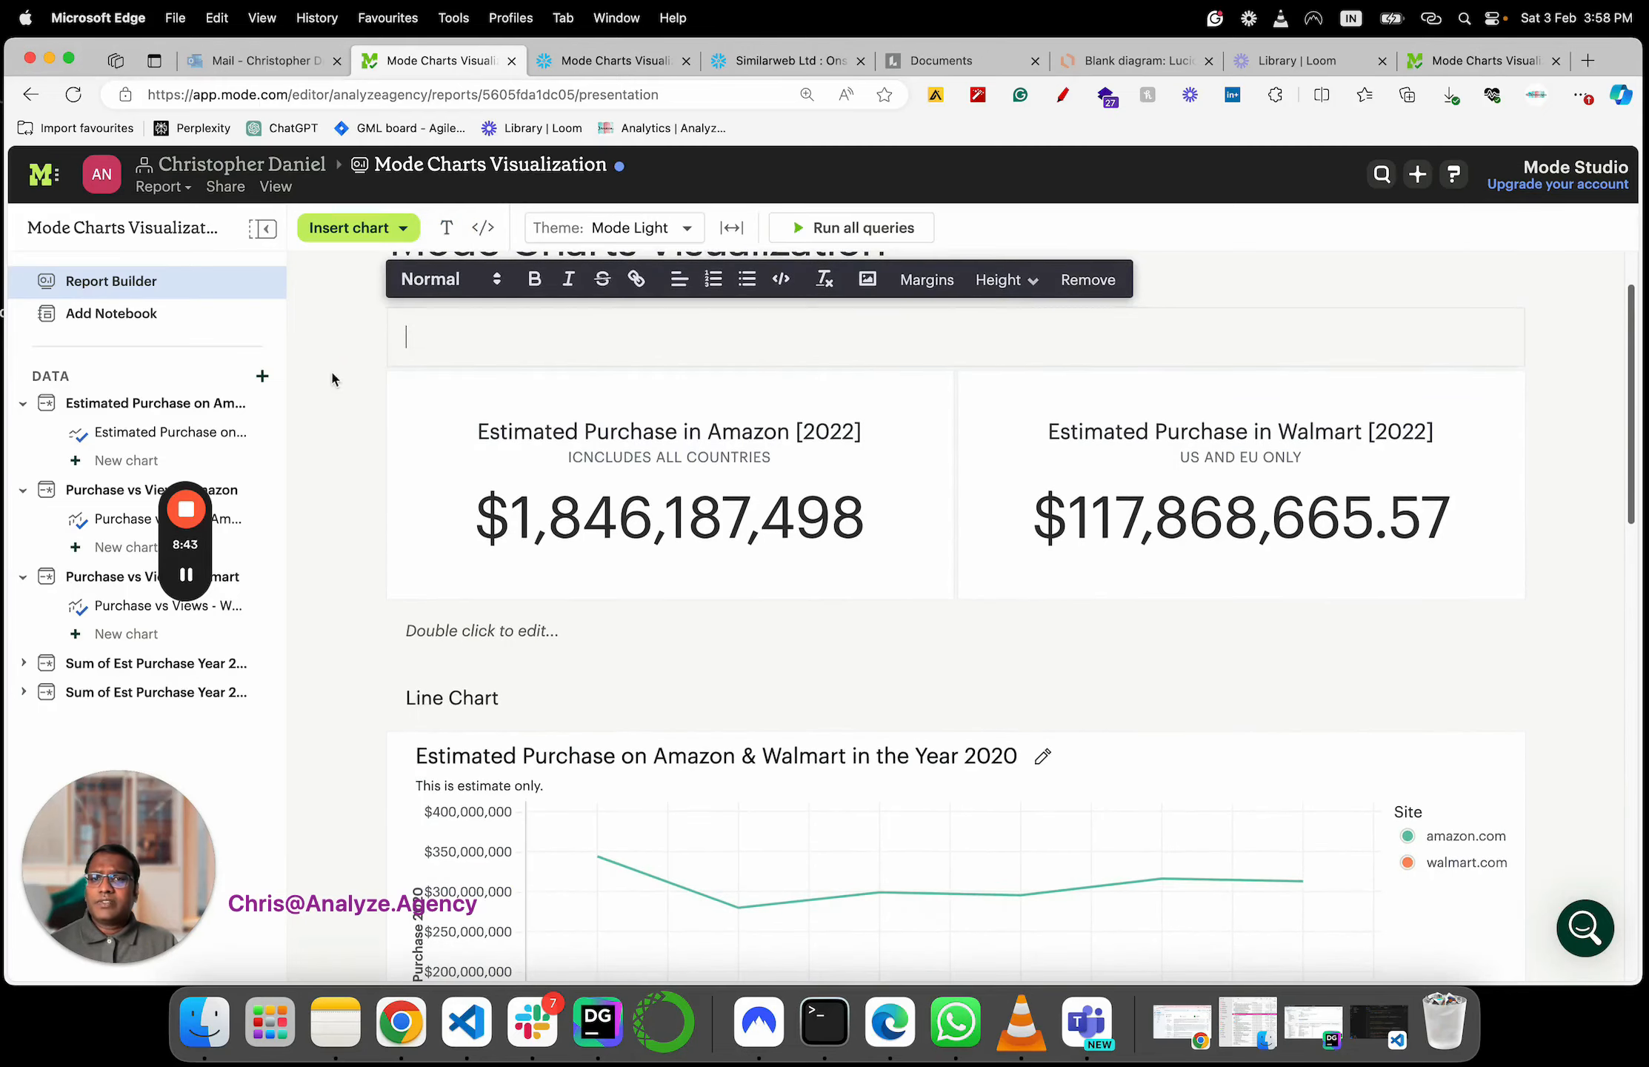
click(332, 373)
mouse_move(432, 344)
mouse_down()
mouse_move(458, 785)
mouse_move(514, 1063)
mouse_move(427, 601)
mouse_move(447, 375)
mouse_up()
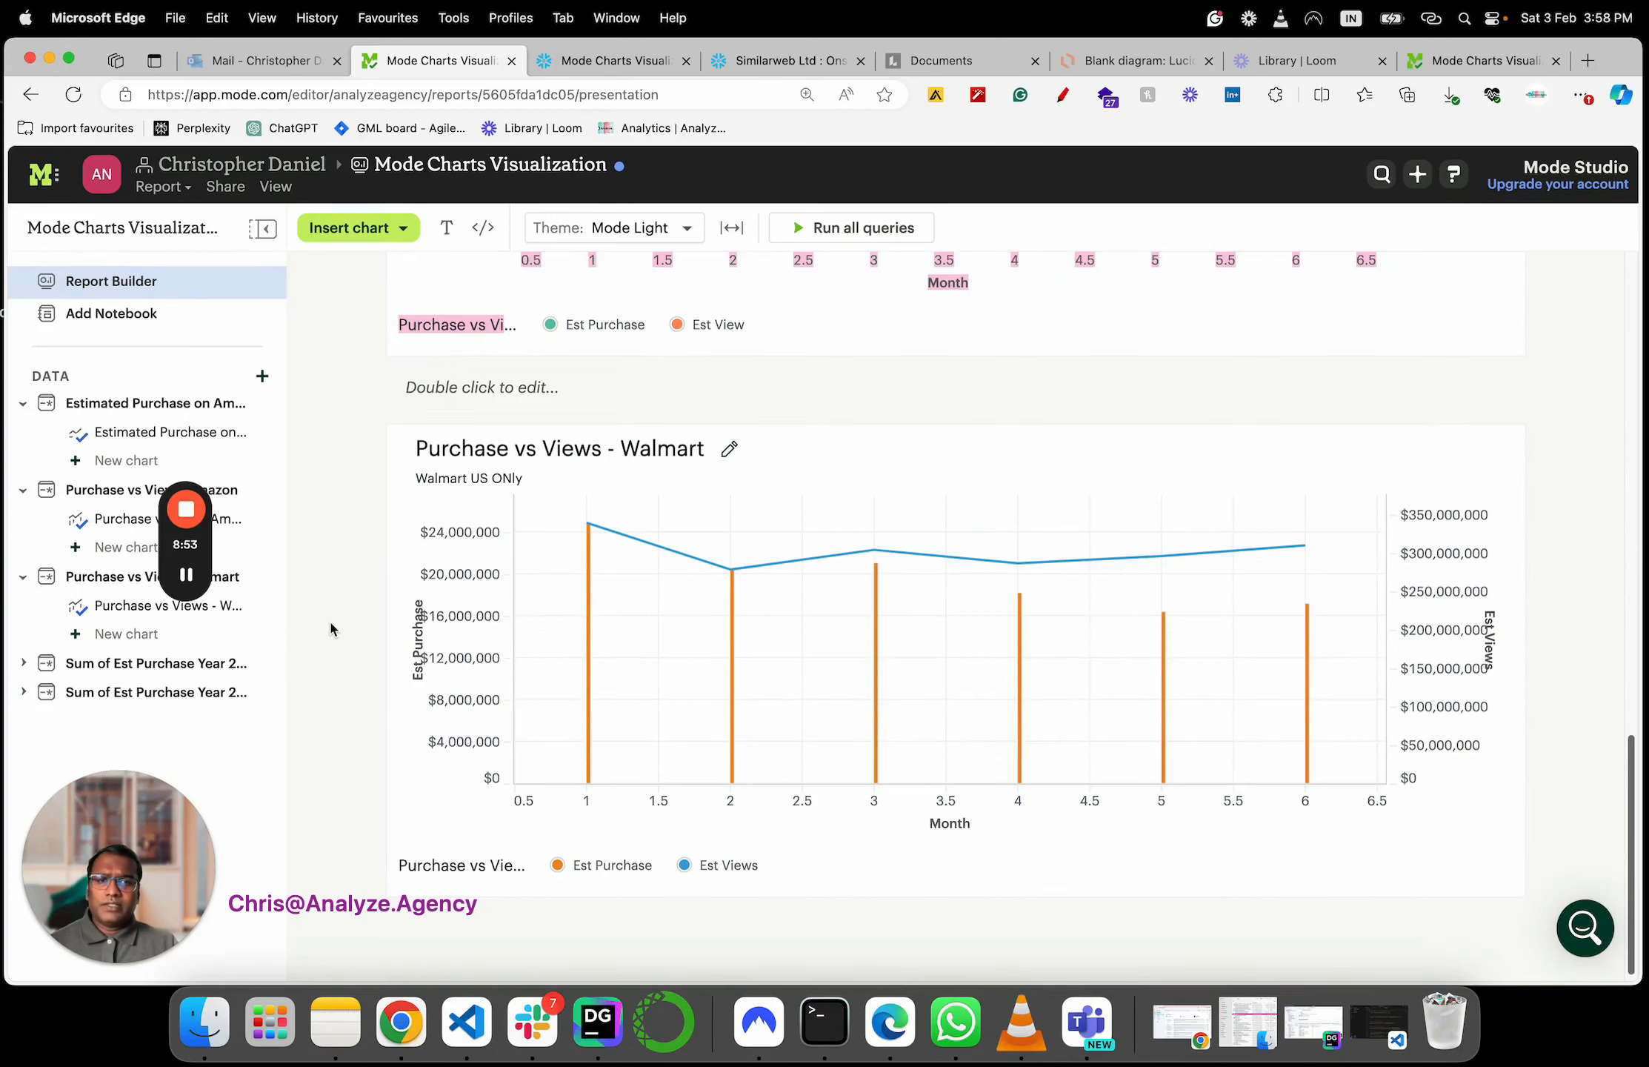
scroll(331, 629, down, 1)
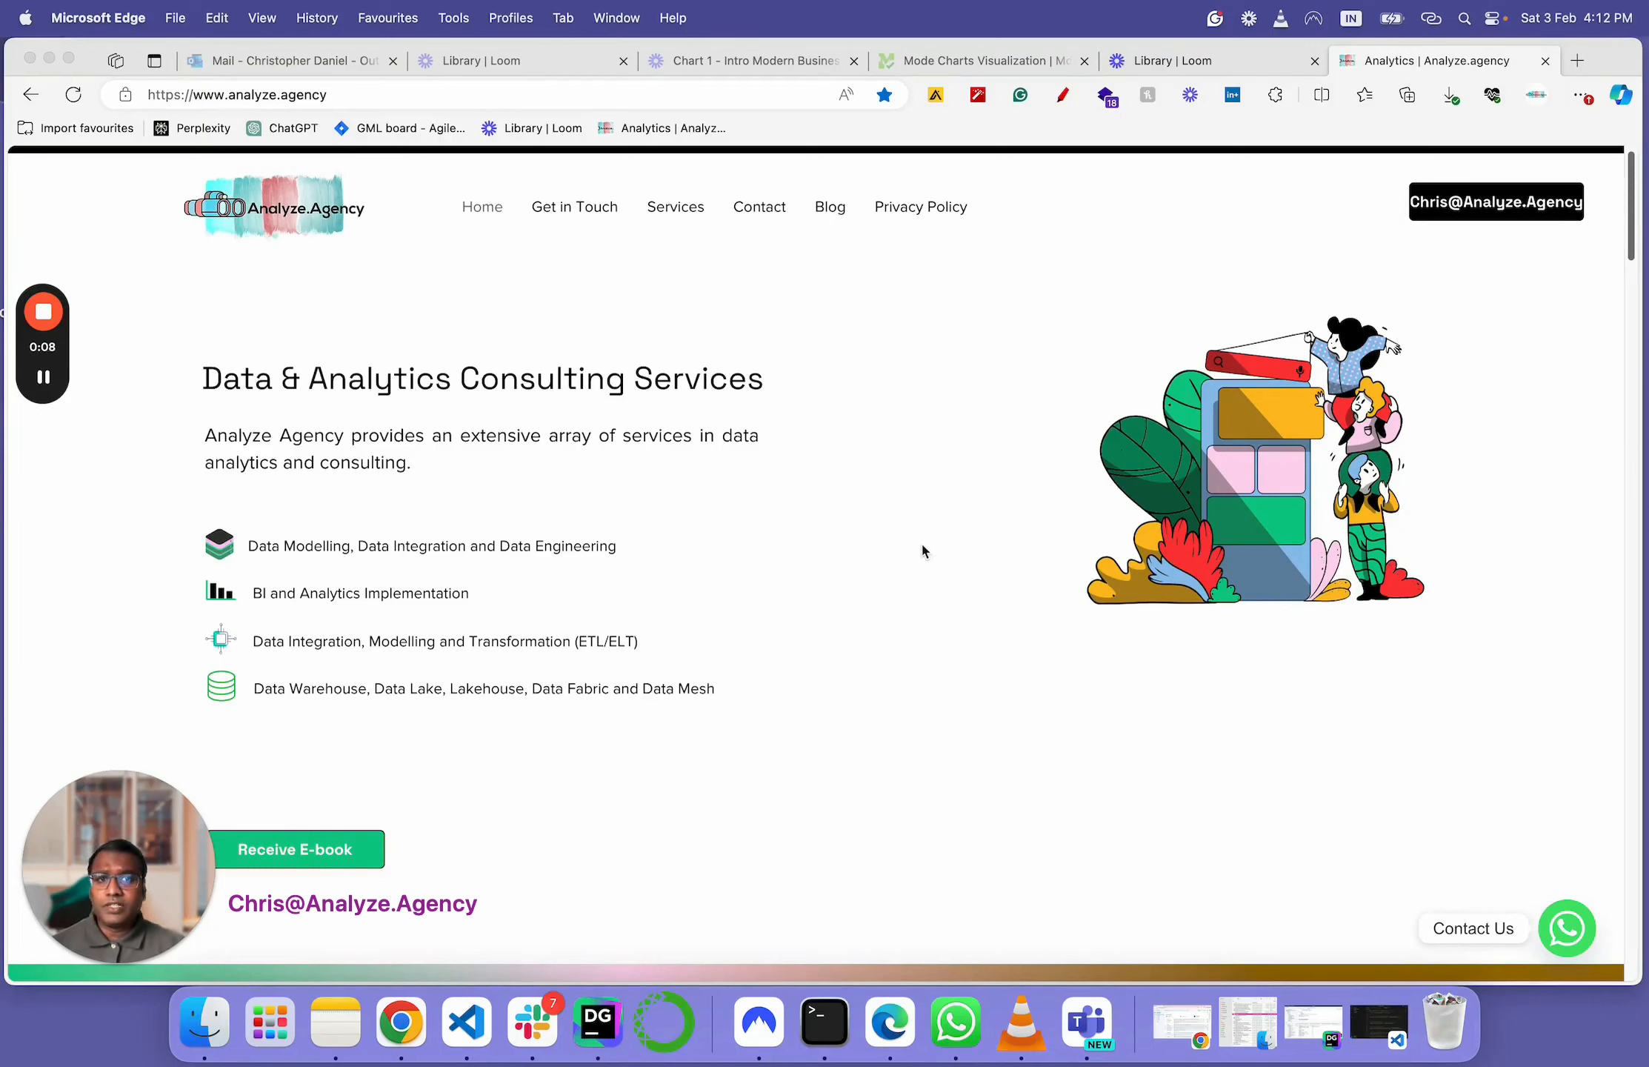
key(alt+shift+d)
mouse_move(1377, 186)
mouse_down()
mouse_move(1559, 164)
mouse_move(1526, 260)
mouse_move(1401, 184)
mouse_up()
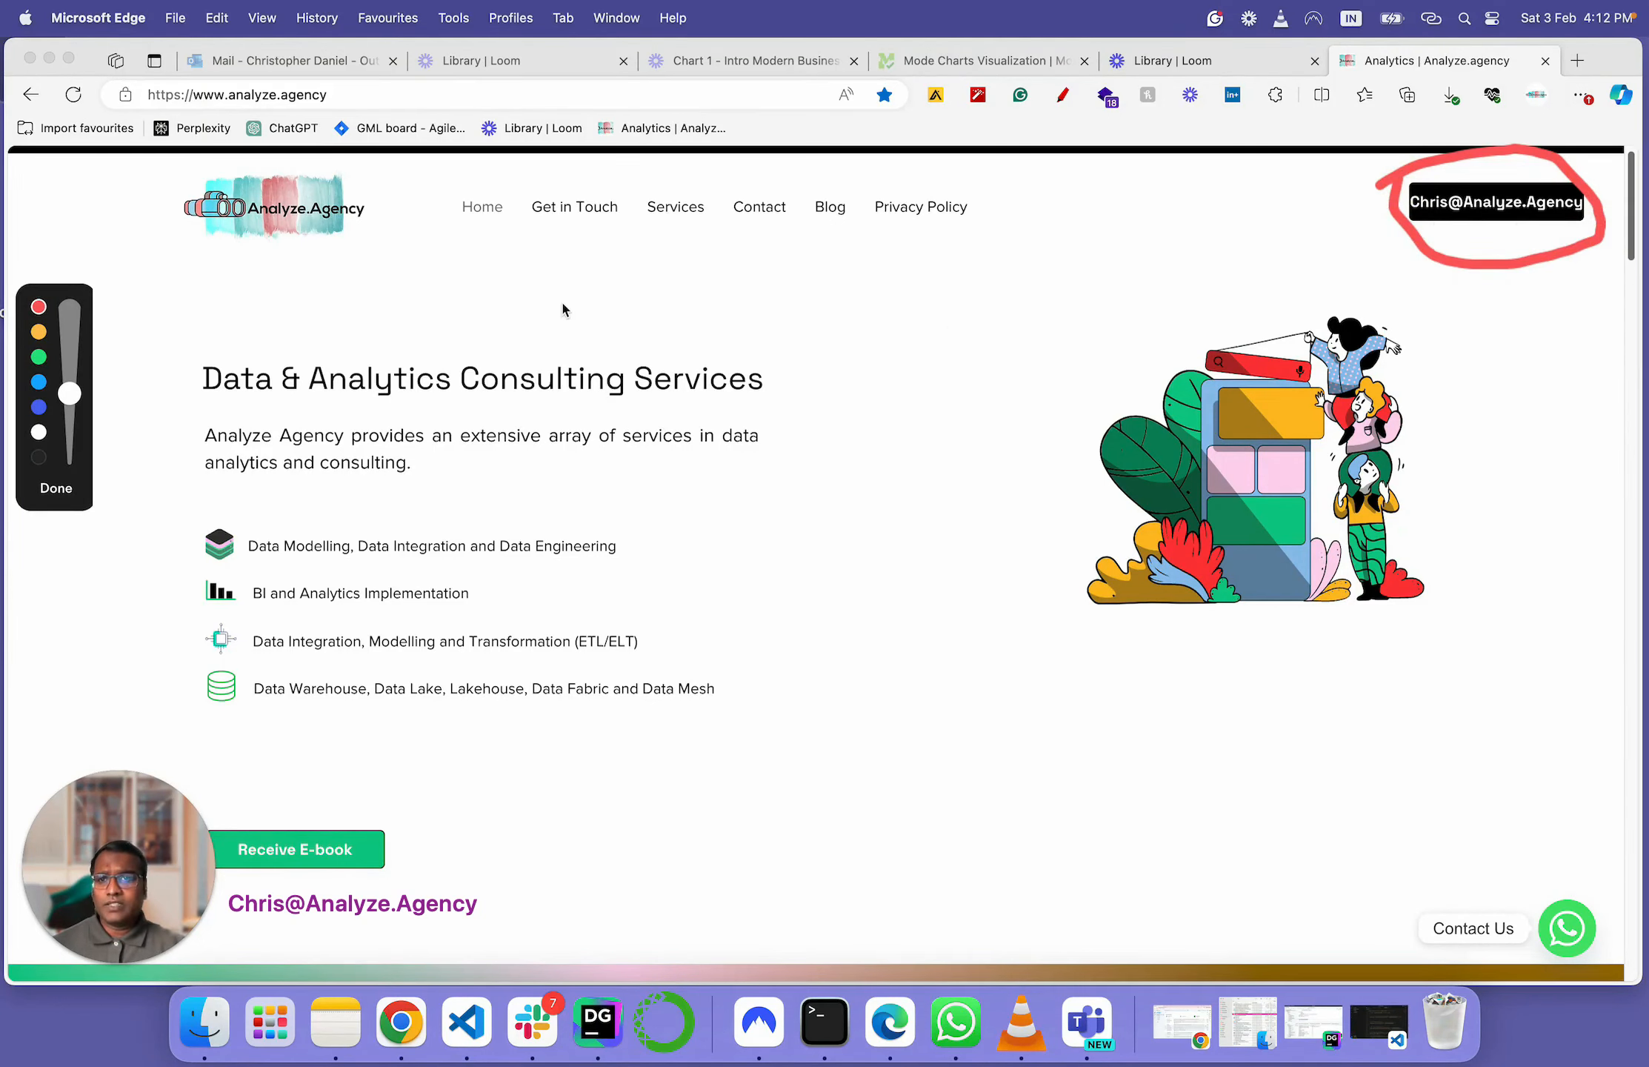
drag(223, 106, 318, 104)
key(Escape)
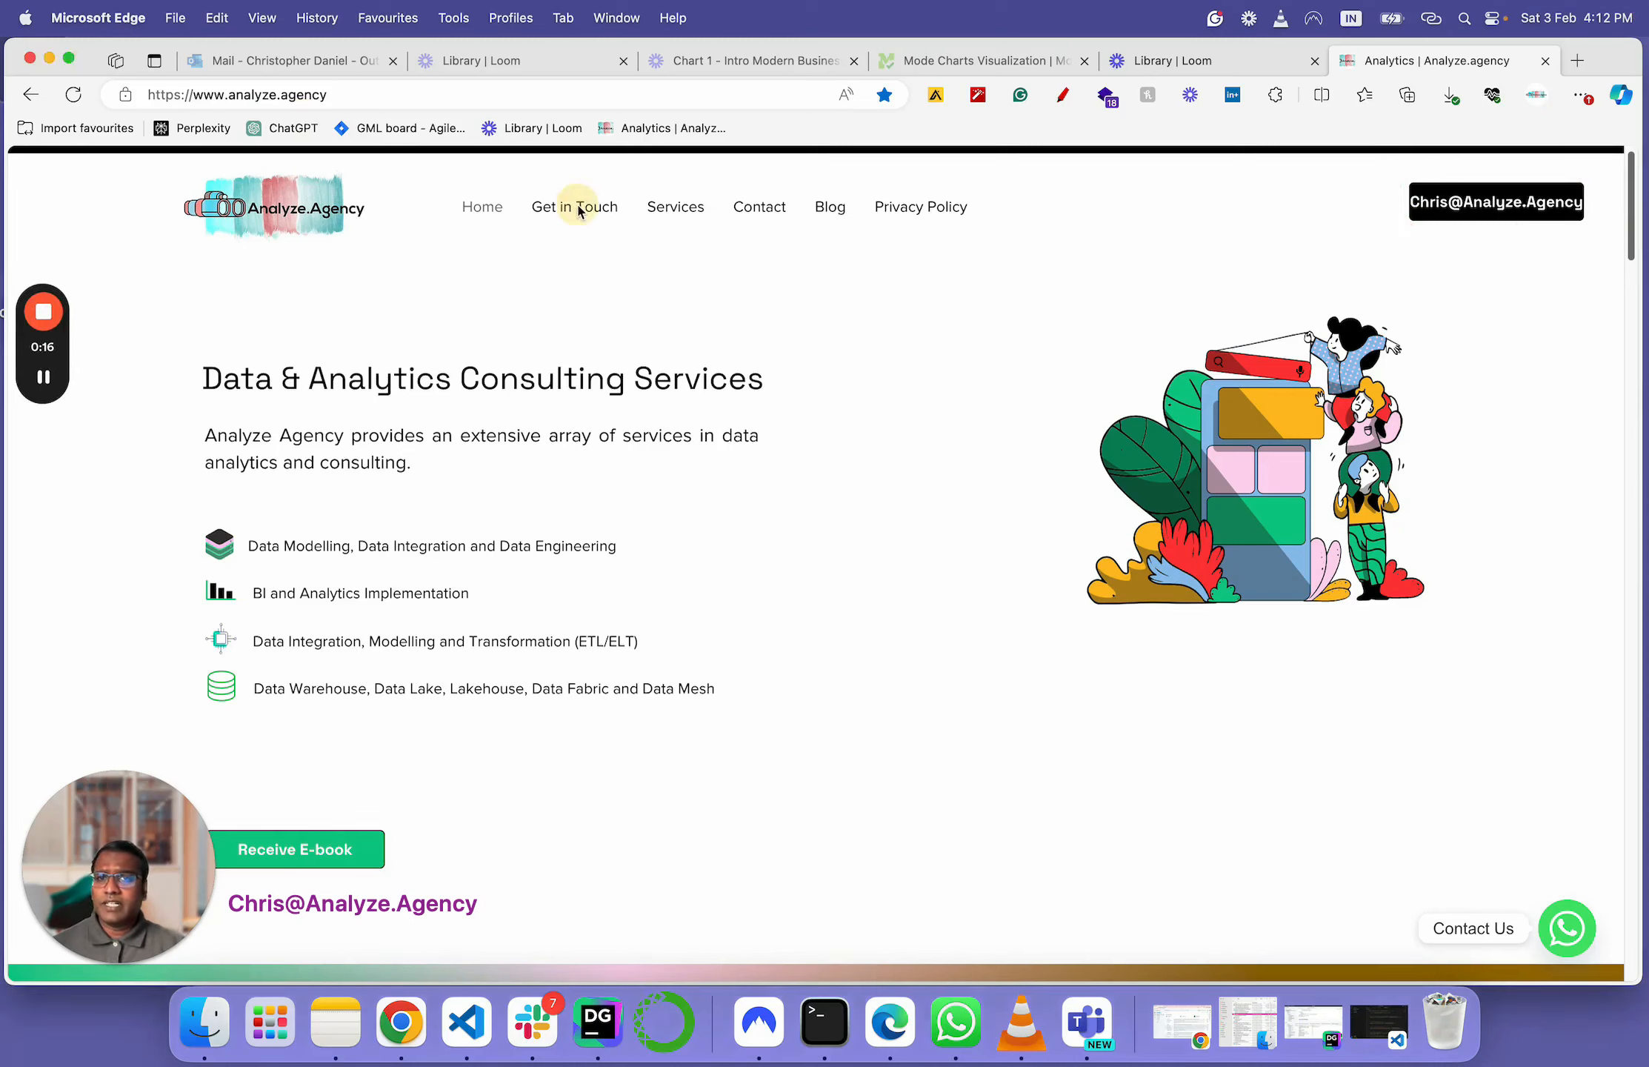
View the Get in Touch page of the Analyze.Agency website and return to its home page
click(574, 208)
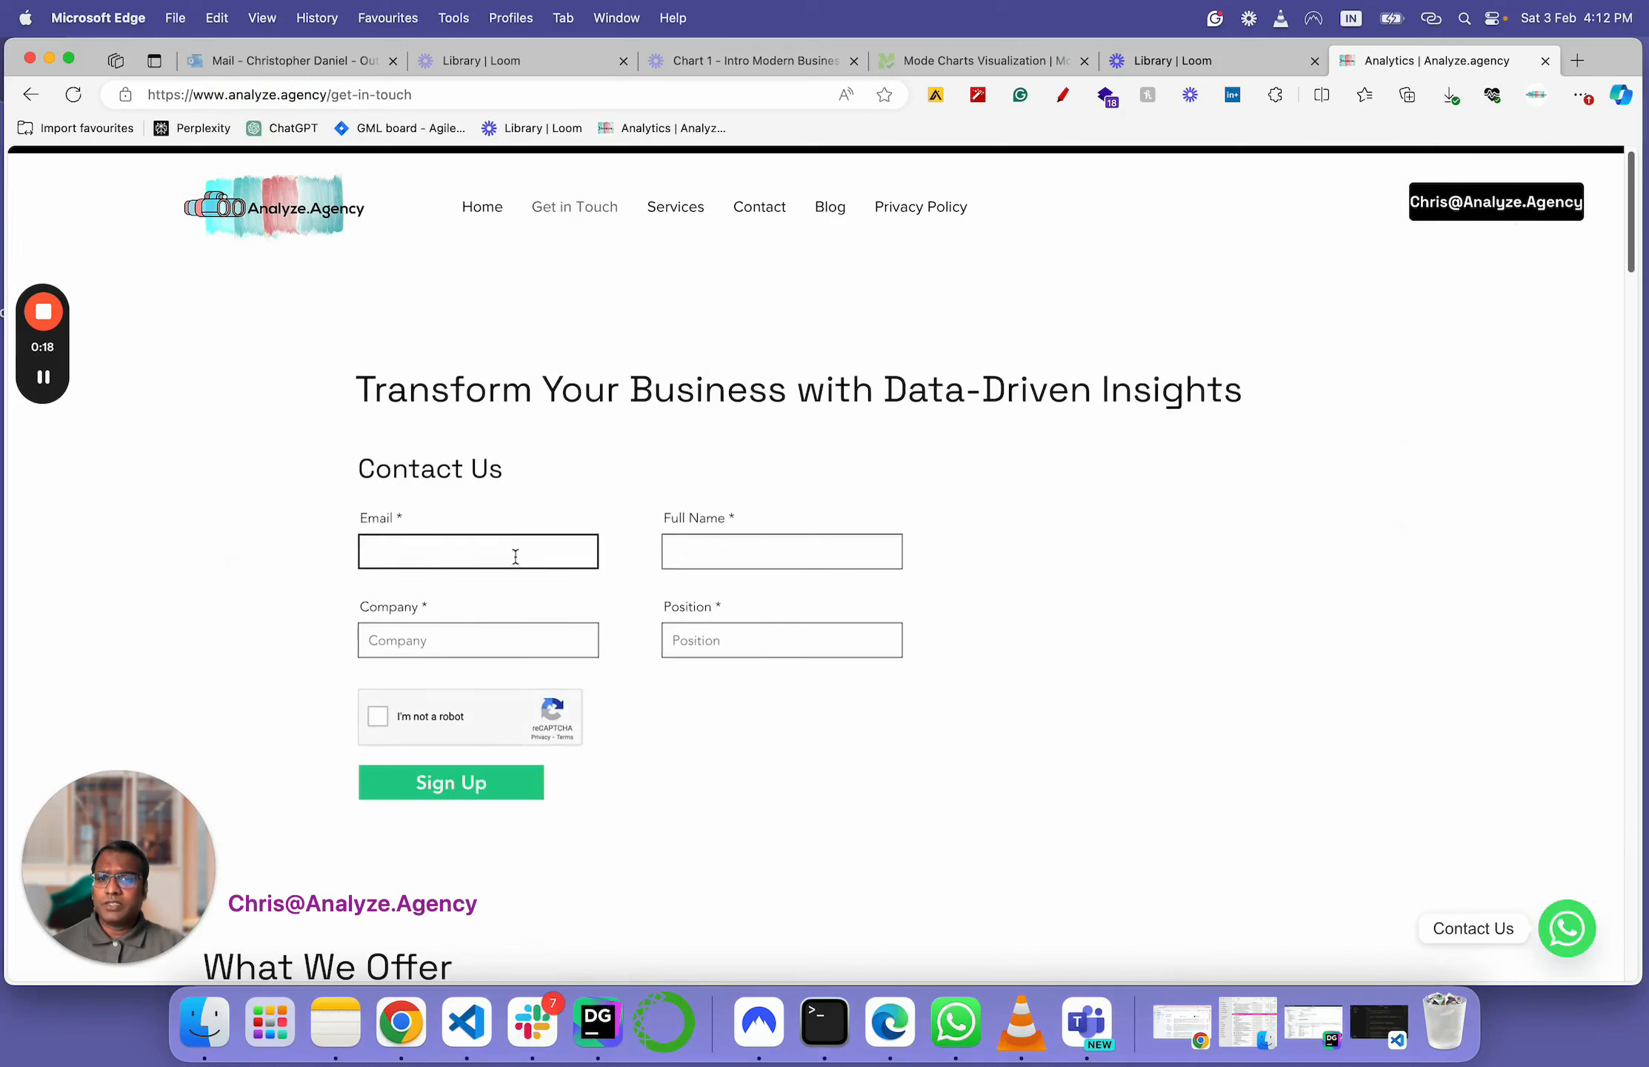
click(494, 220)
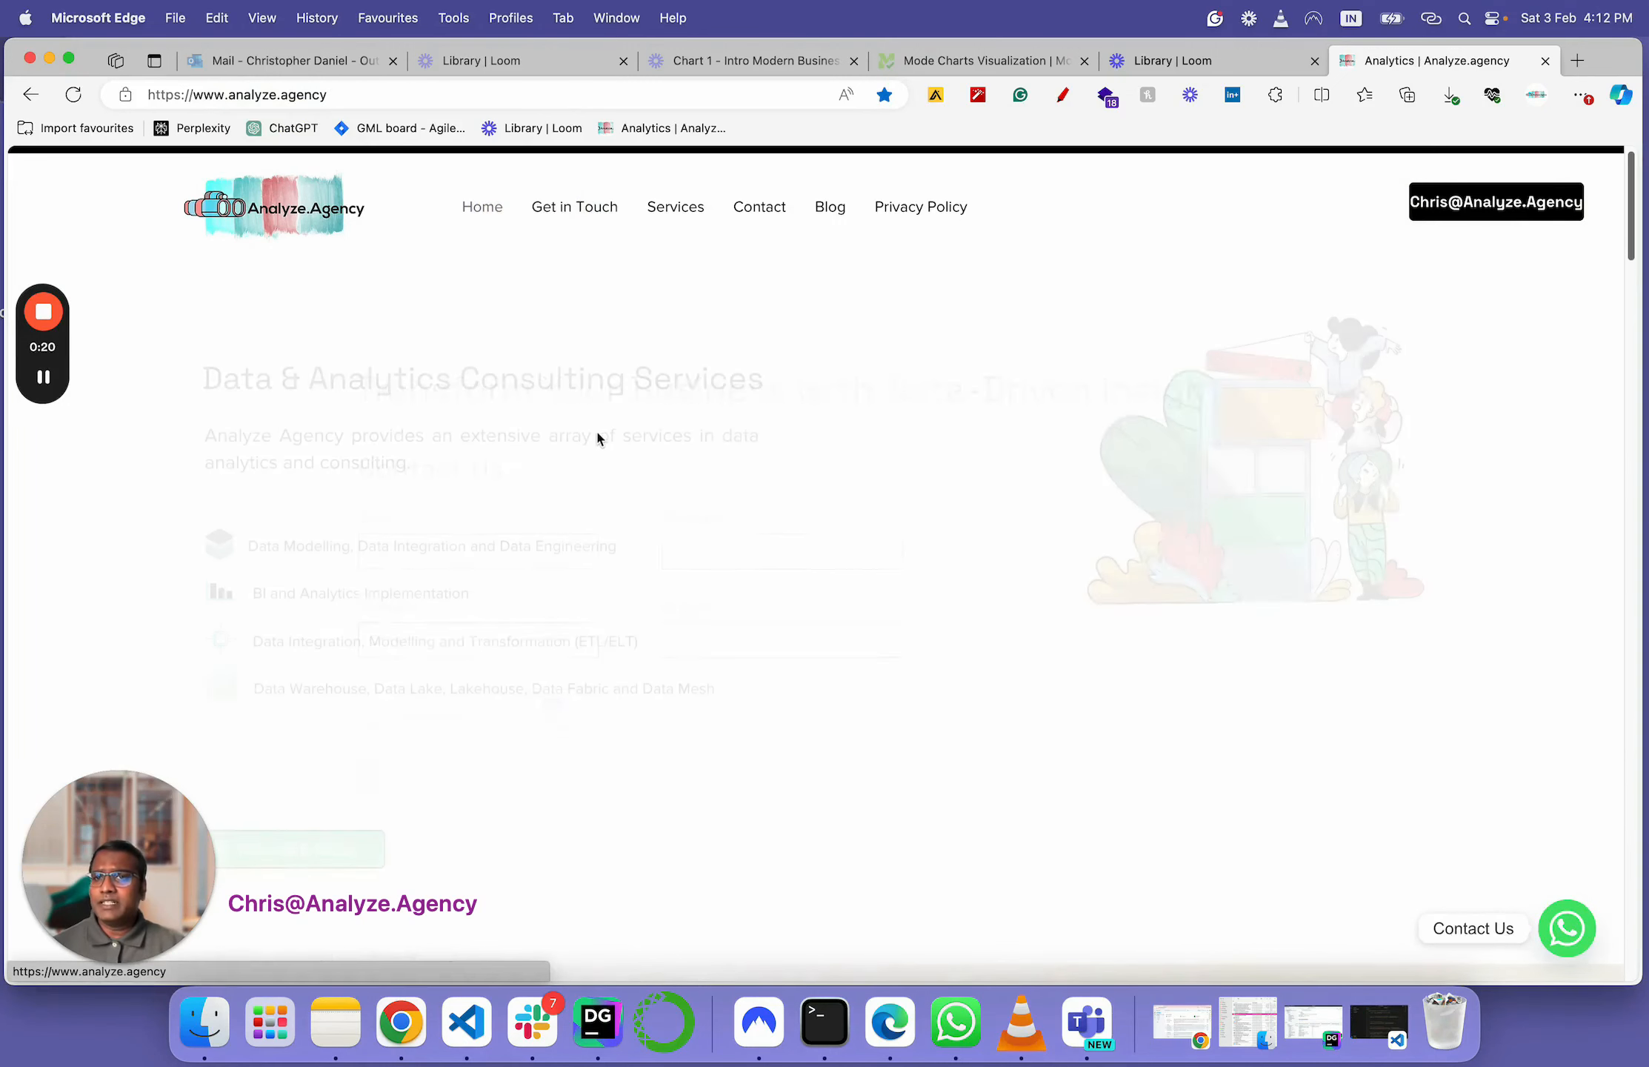
key(super+shift+d)
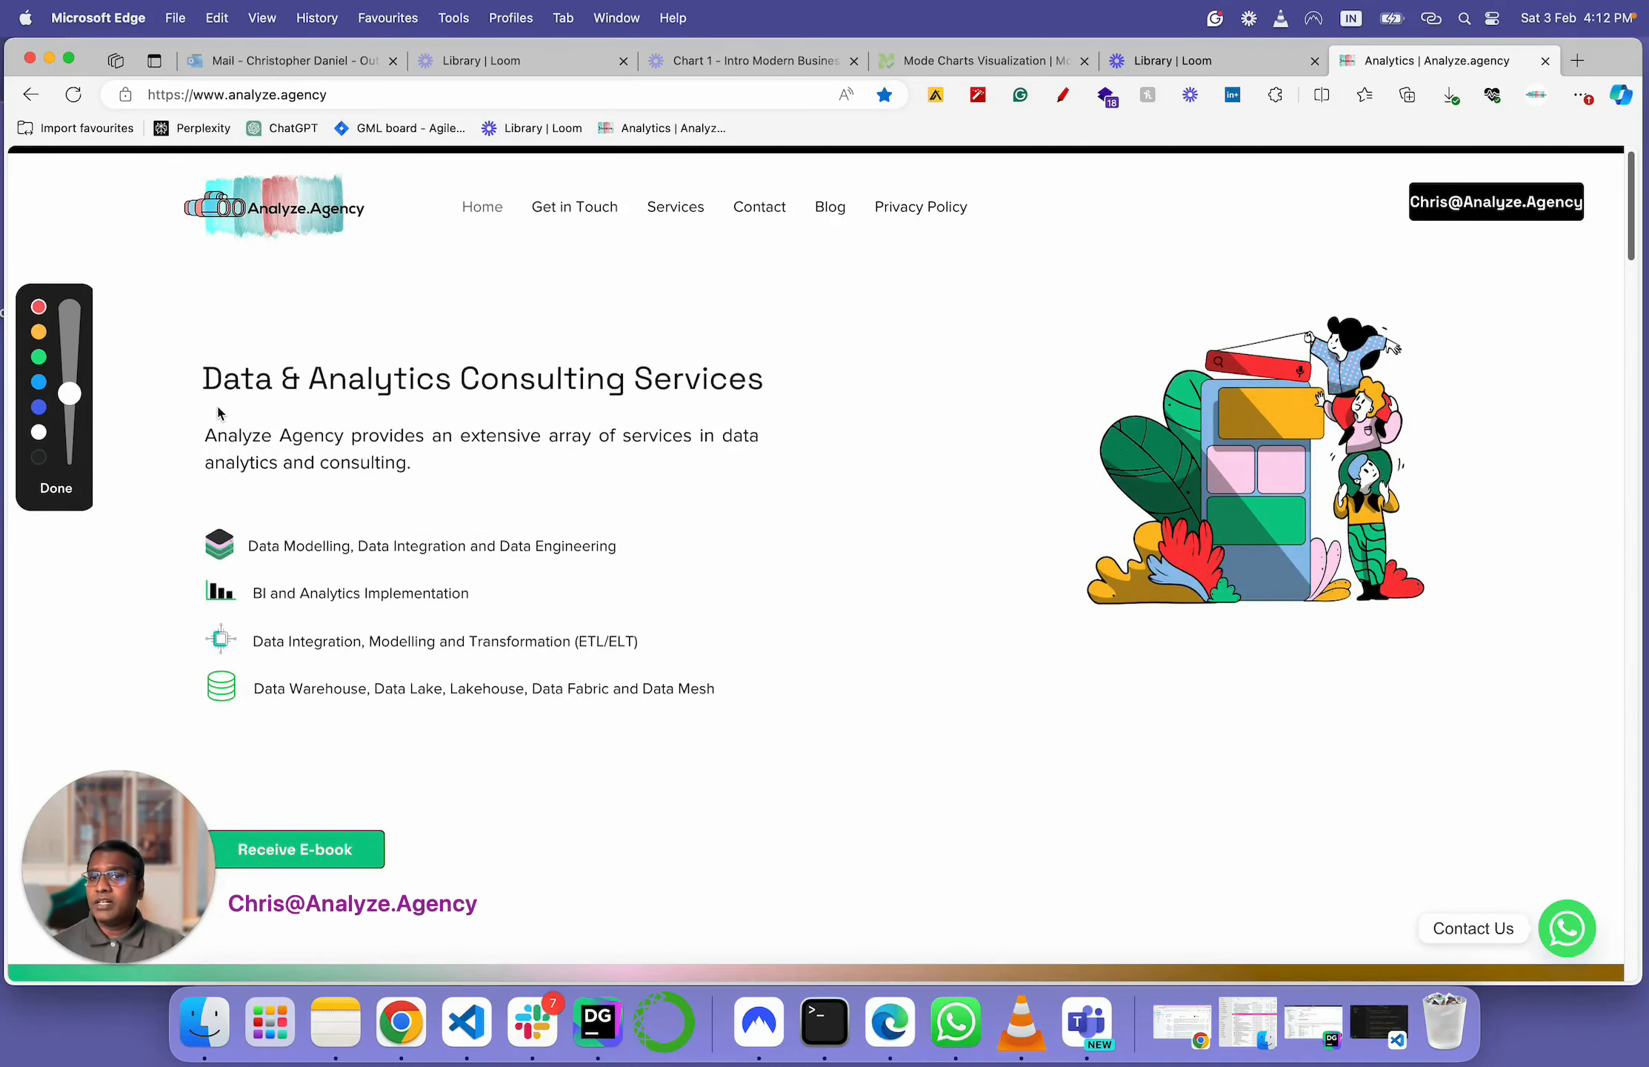
drag(214, 406, 717, 404)
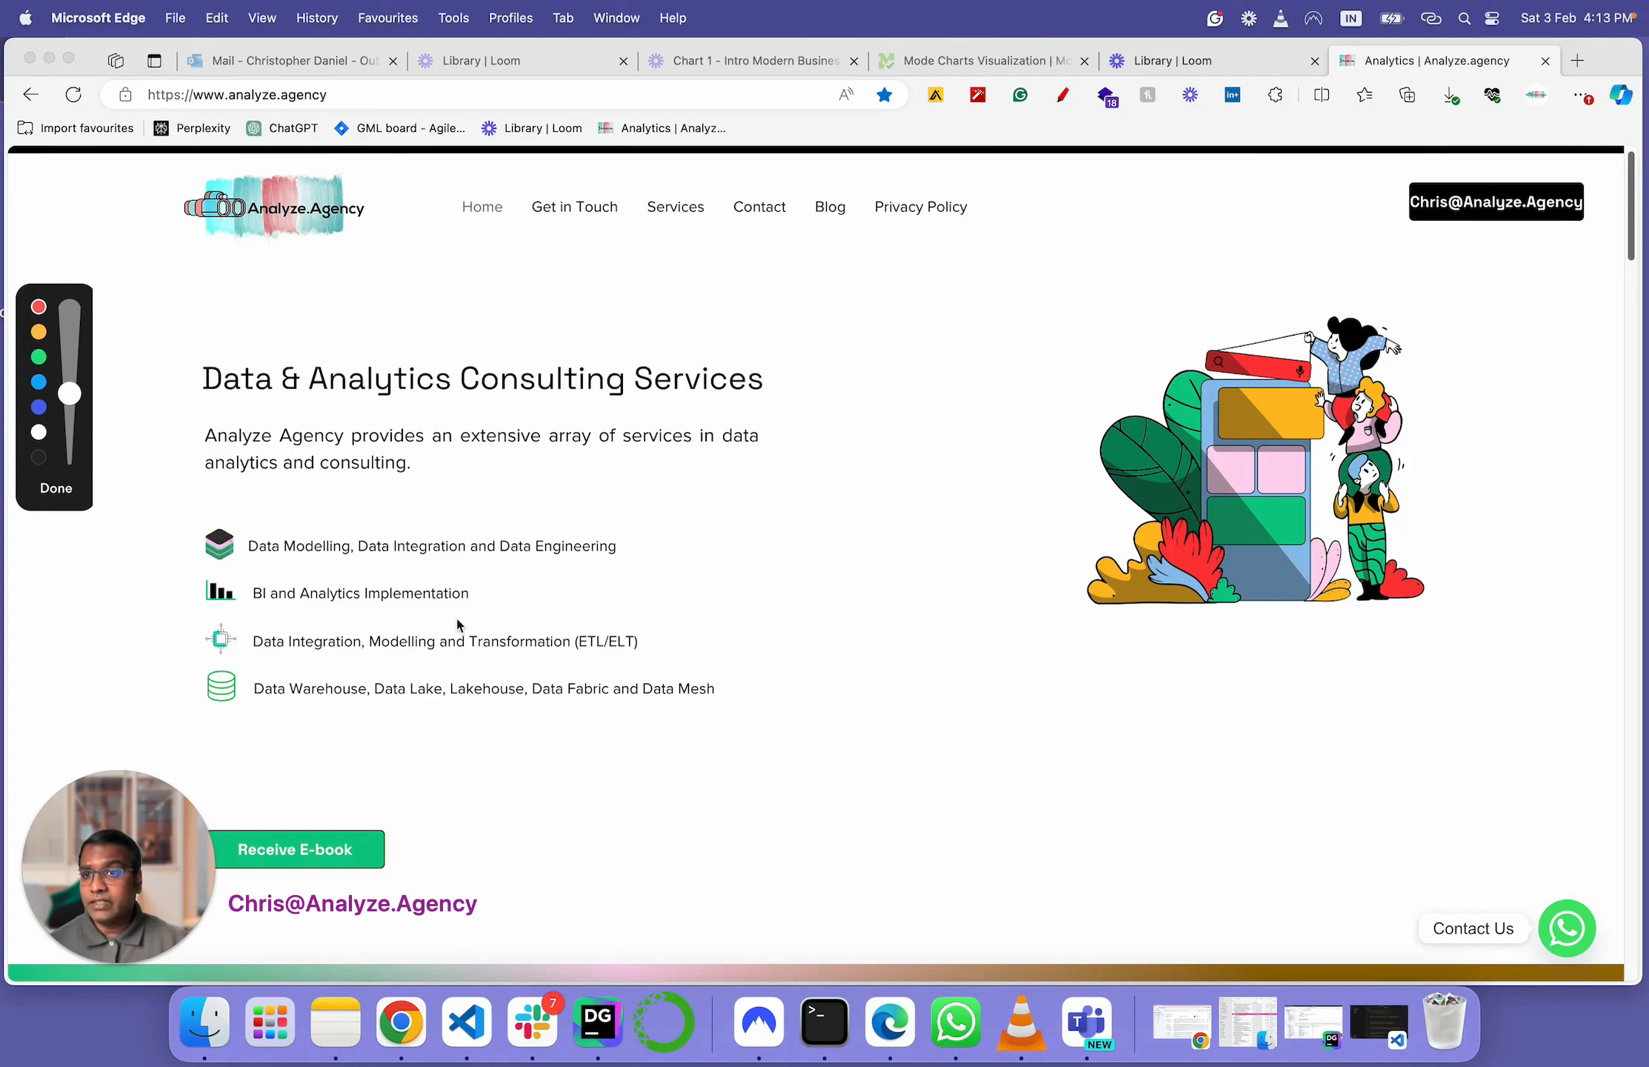
key(Escape)
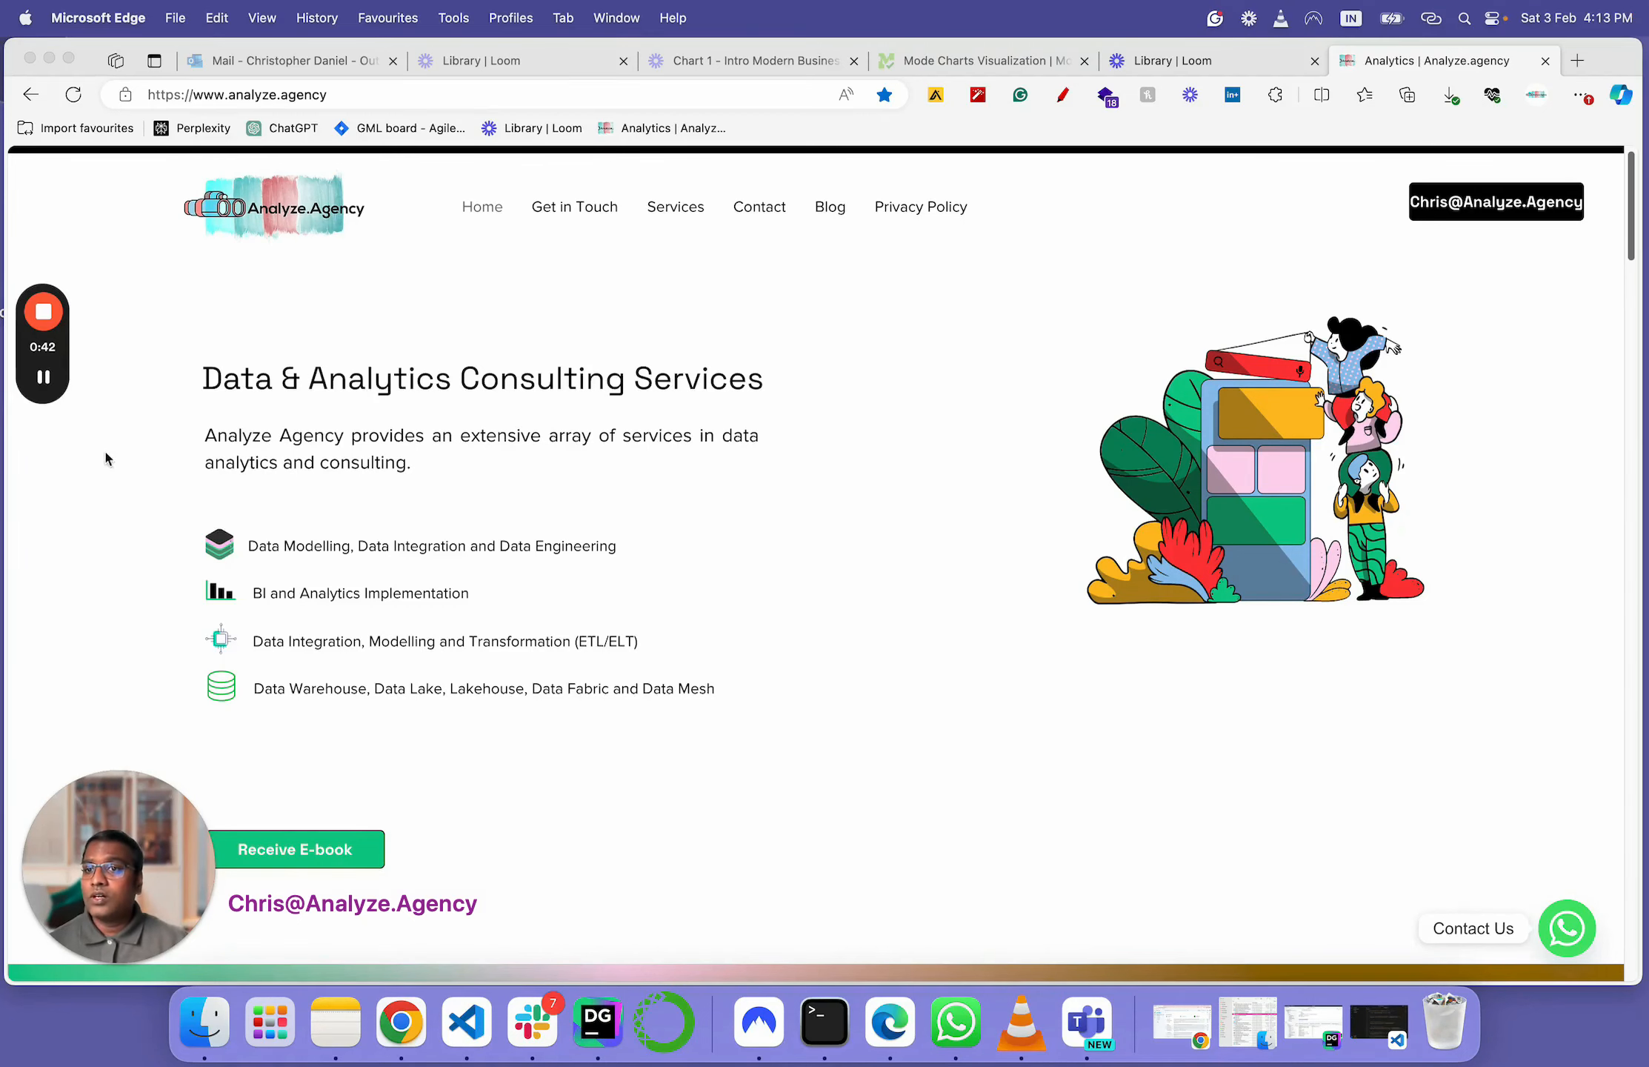
mouse_move(39, 393)
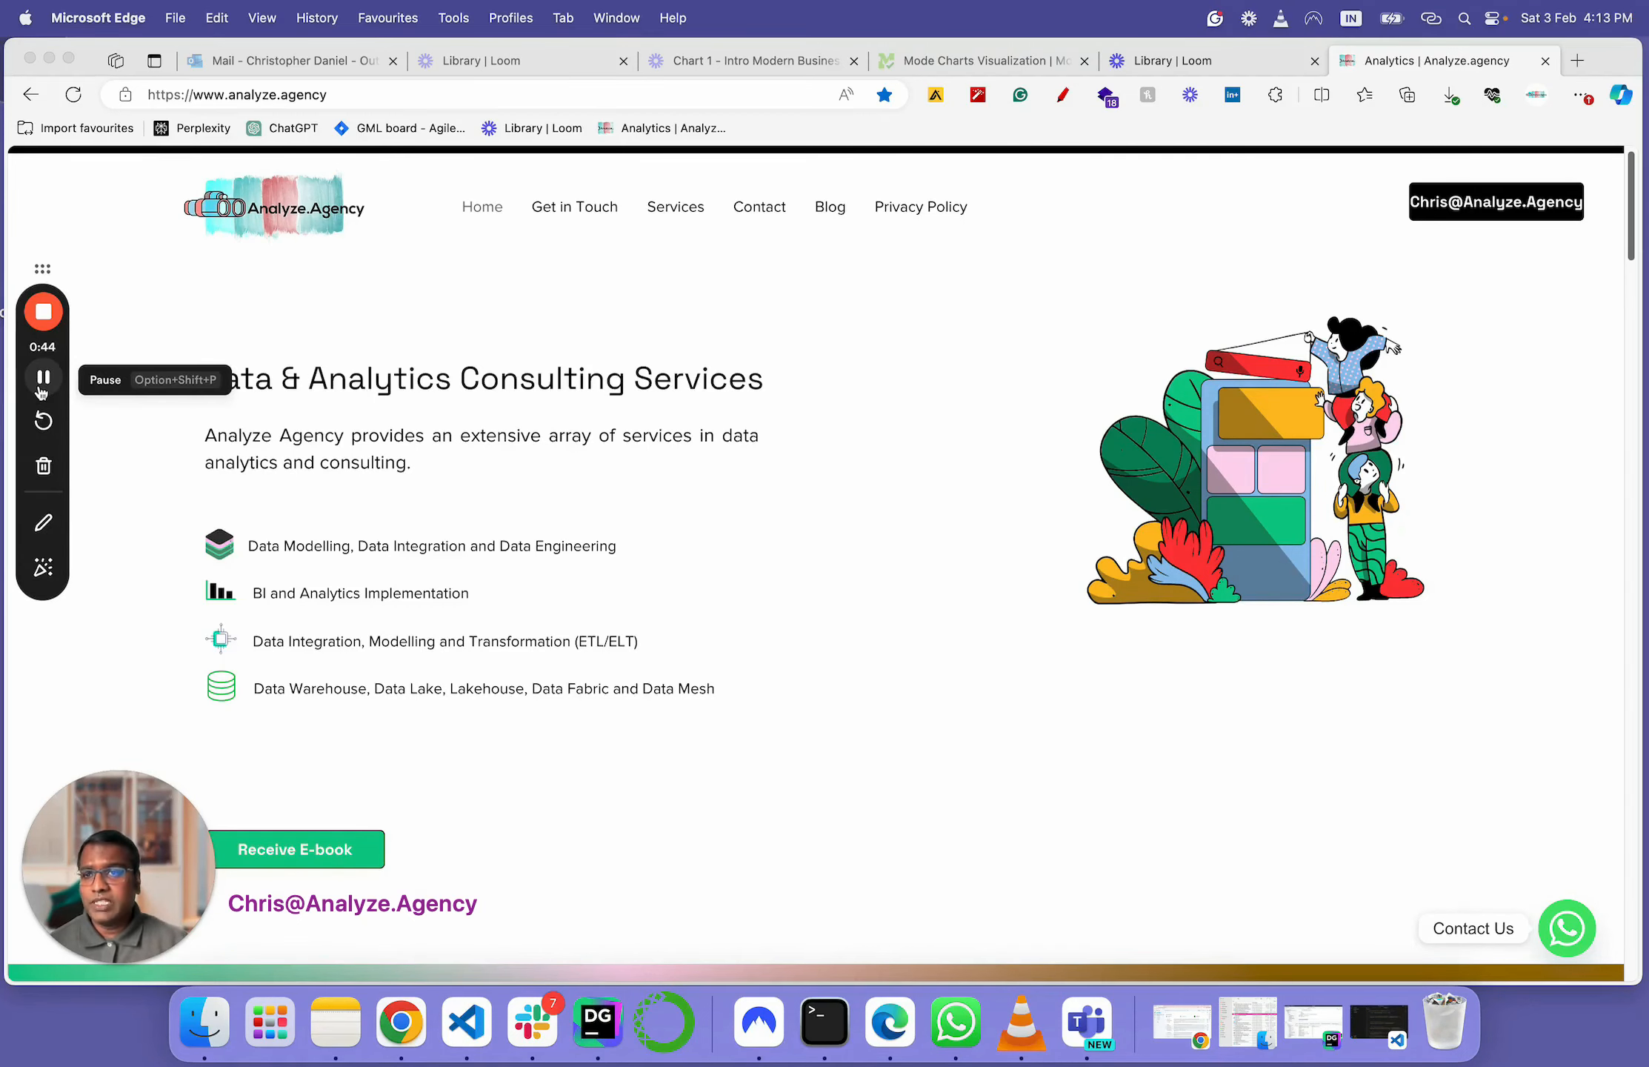